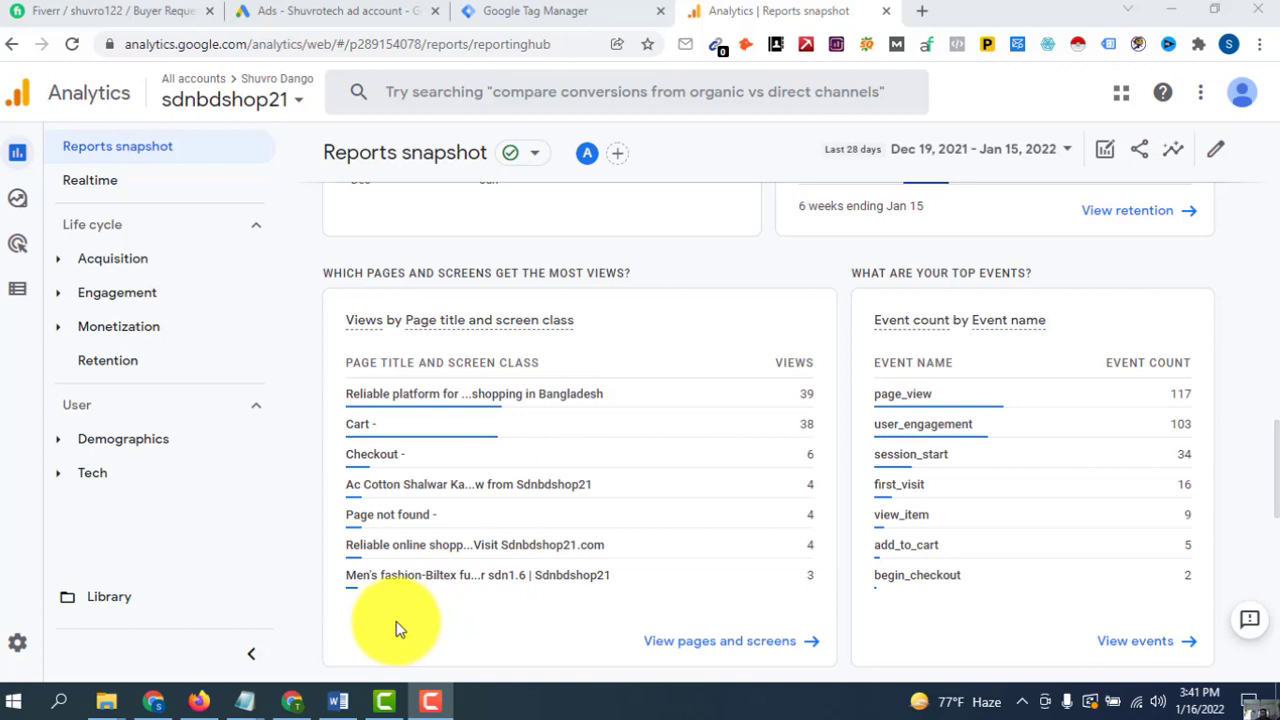
Examine the page views and top events cards in the sdnbdshop21 Reports snapshot
mouse_move(14, 171)
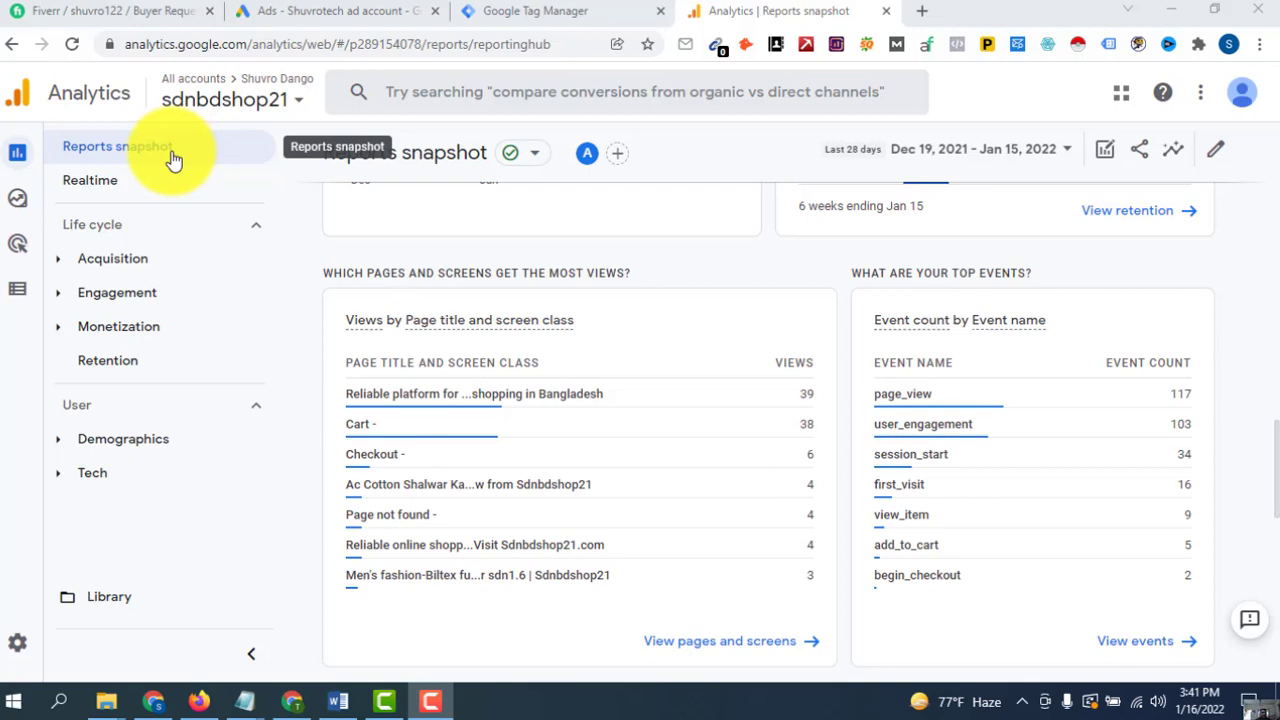
scroll(632, 570, up, 5)
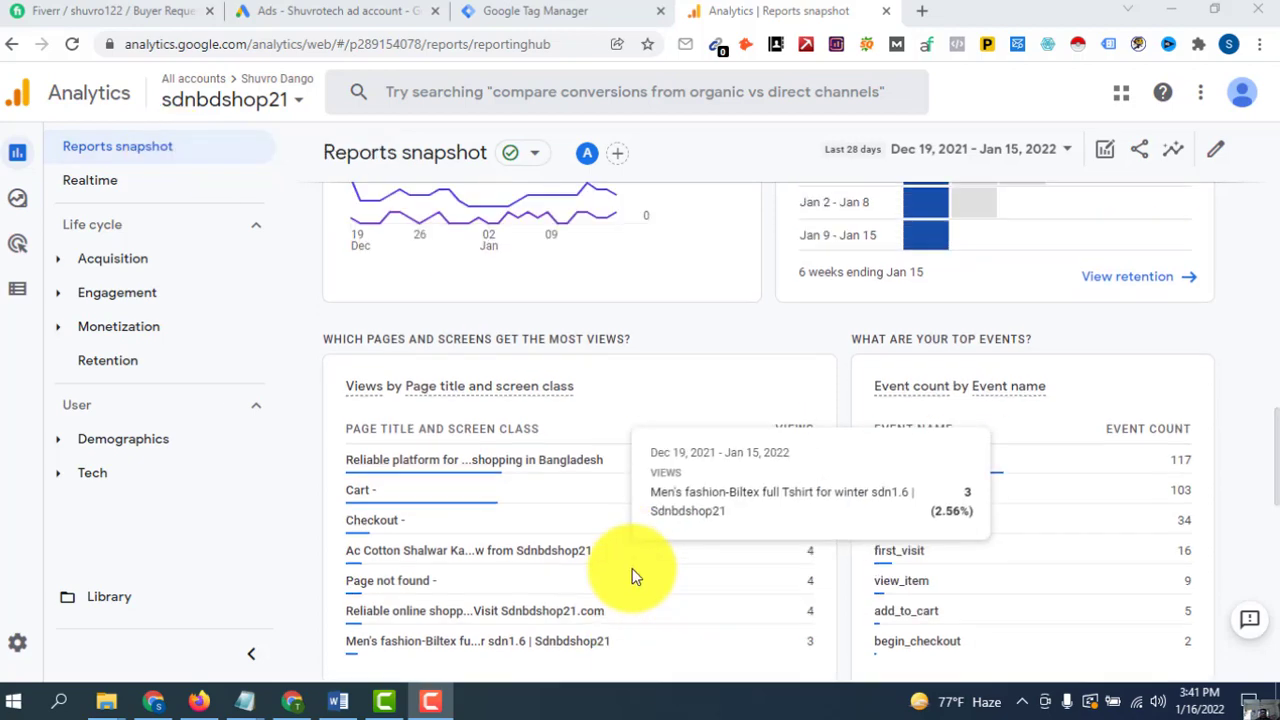
scroll(632, 568, up, 3)
scroll(631, 568, down, 10)
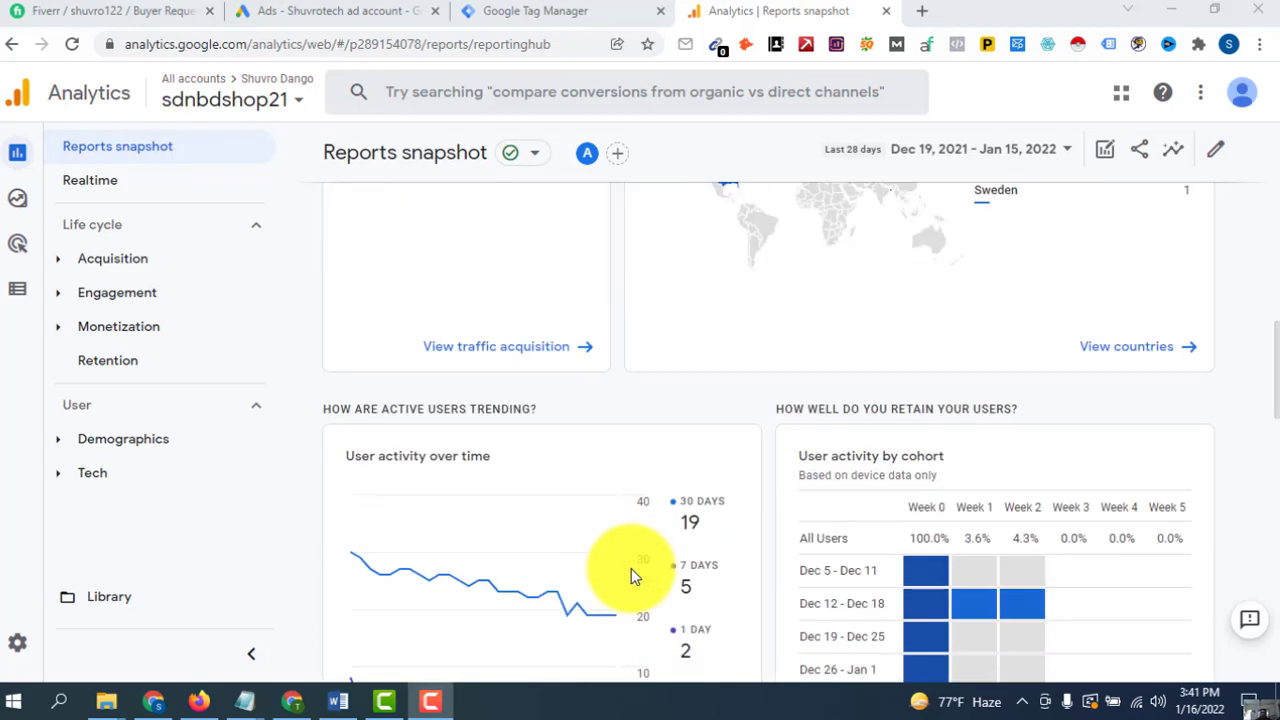
scroll(630, 568, up, 4)
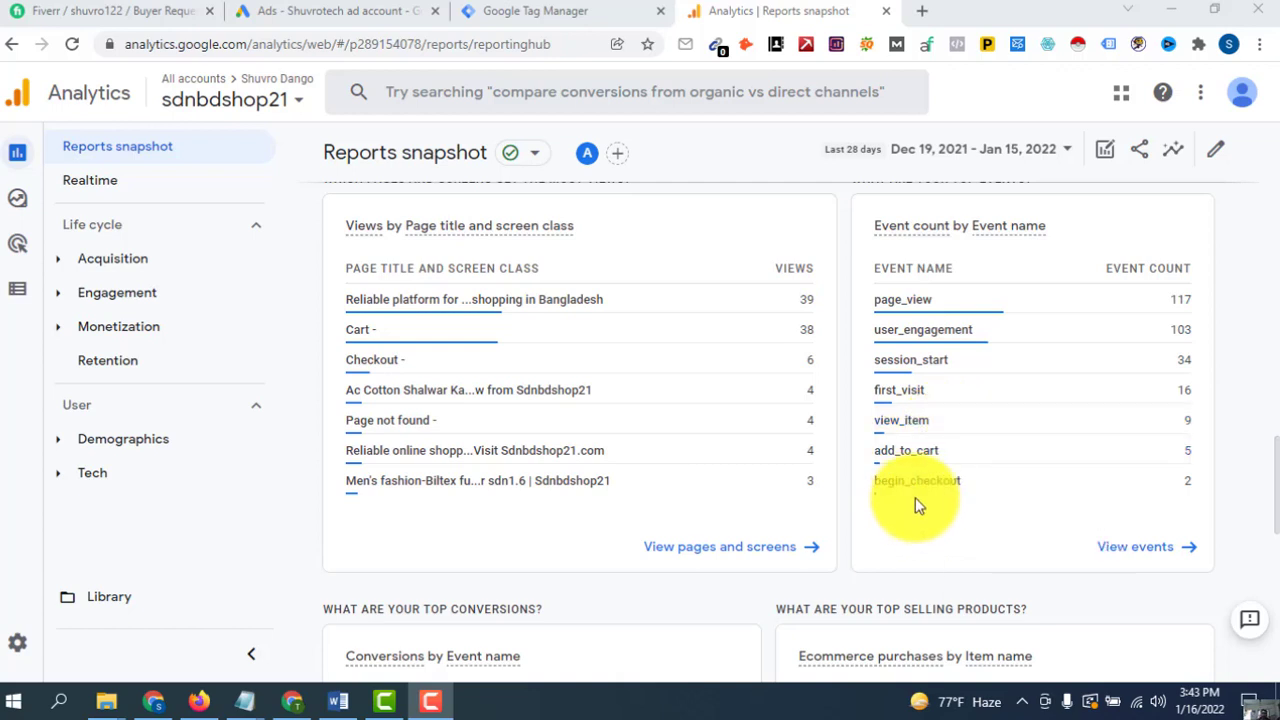
click(548, 18)
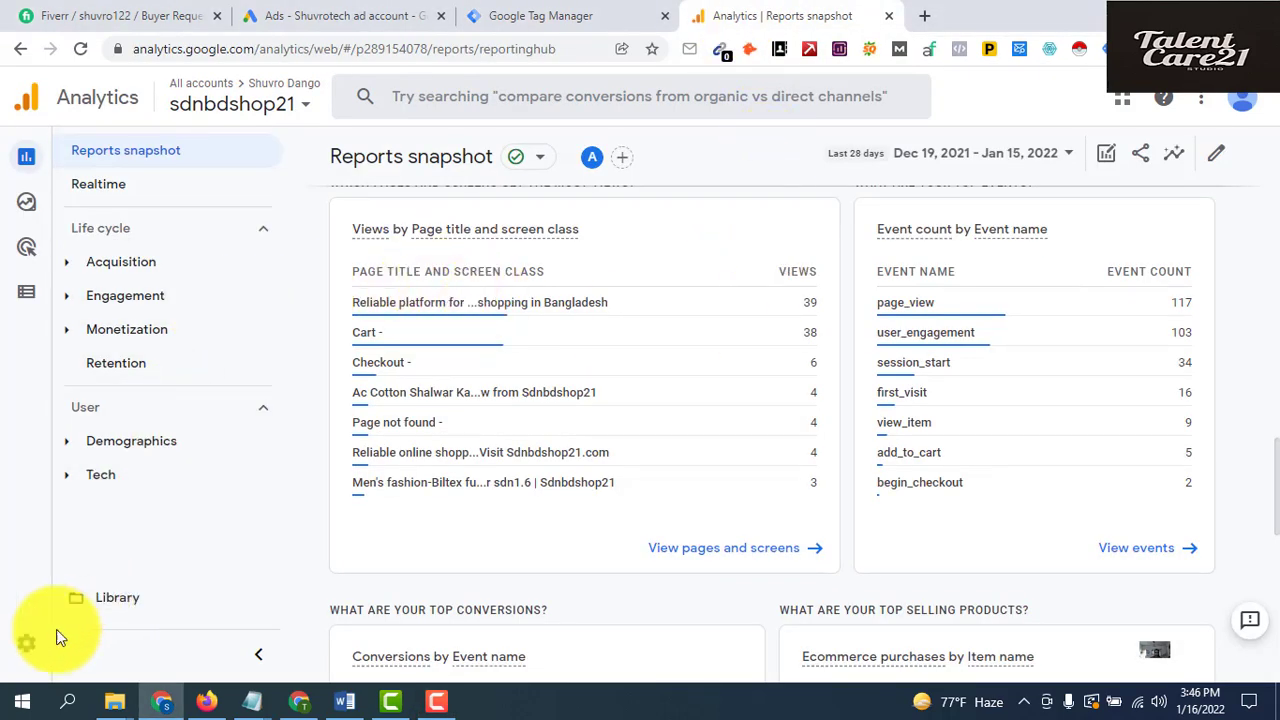
Open the stream details of the sdnbdshop21 web data stream from the property's admin settings
click(24, 652)
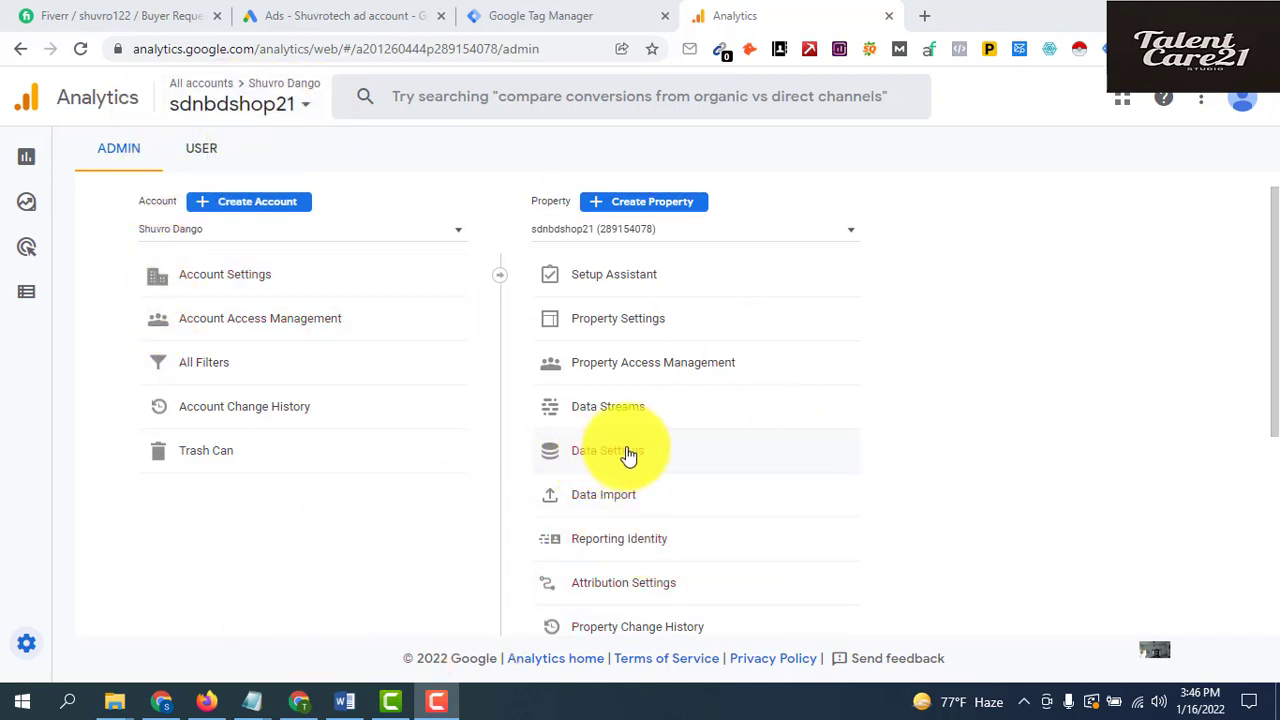
click(612, 410)
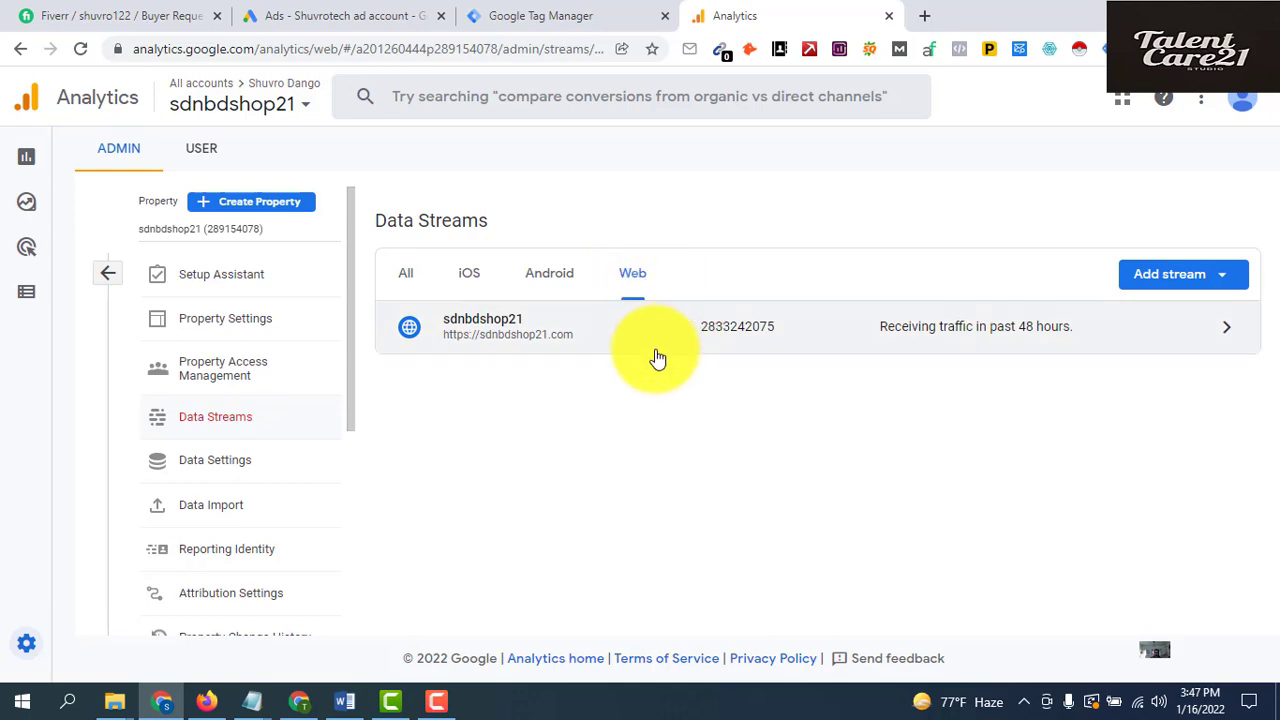
click(622, 338)
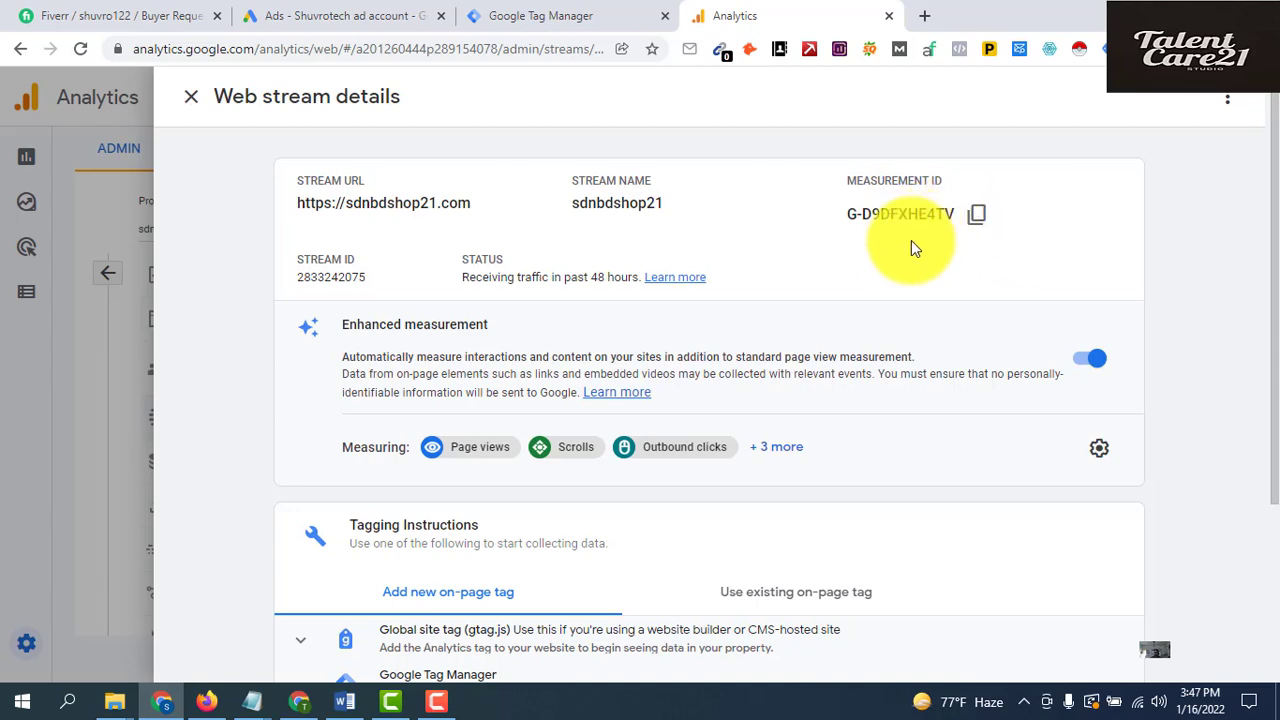
Examine the global site tag (gtag.js) snippet in the stream's tagging instructions, and collapse it again
scroll(845, 430, down, 2)
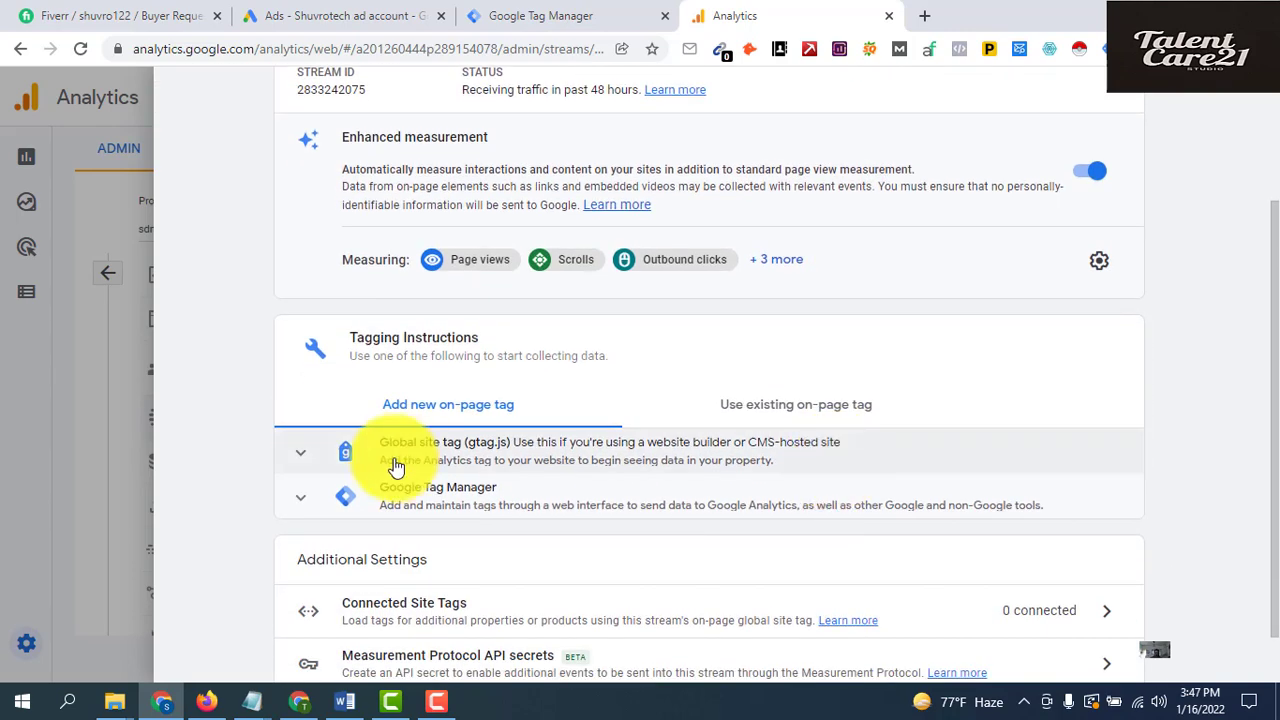
click(471, 452)
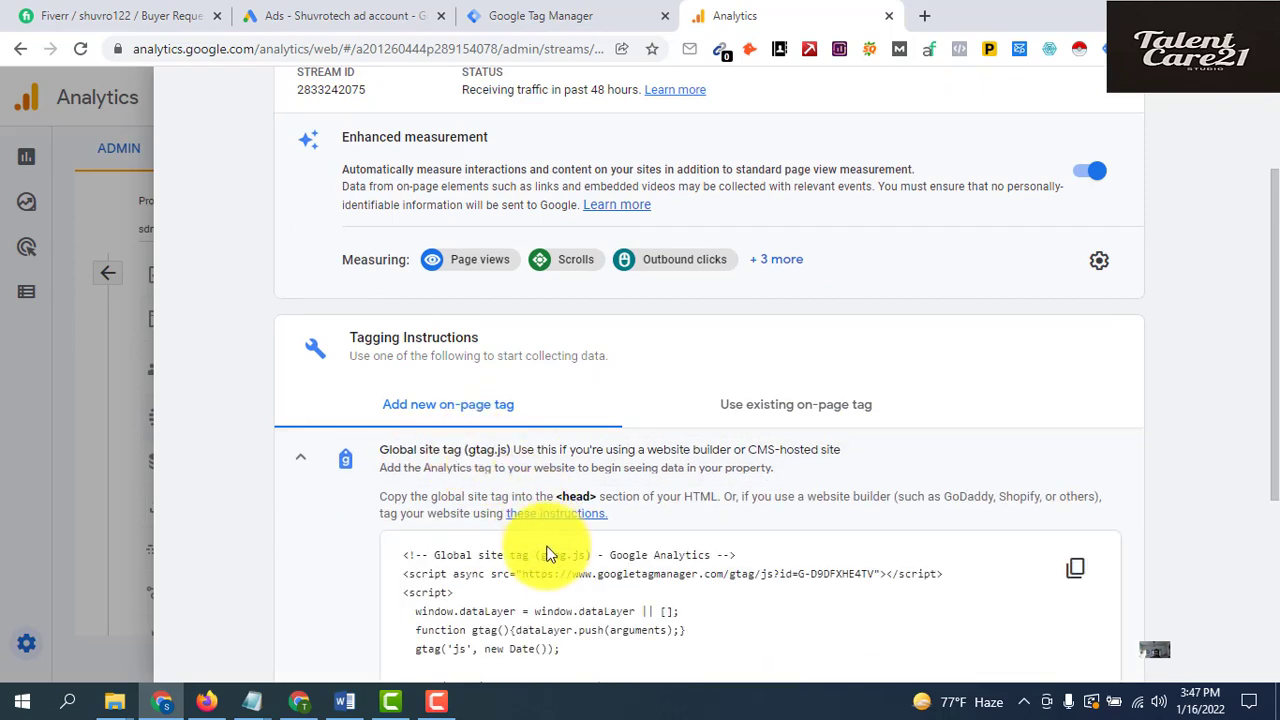
scroll(530, 560, down, 1)
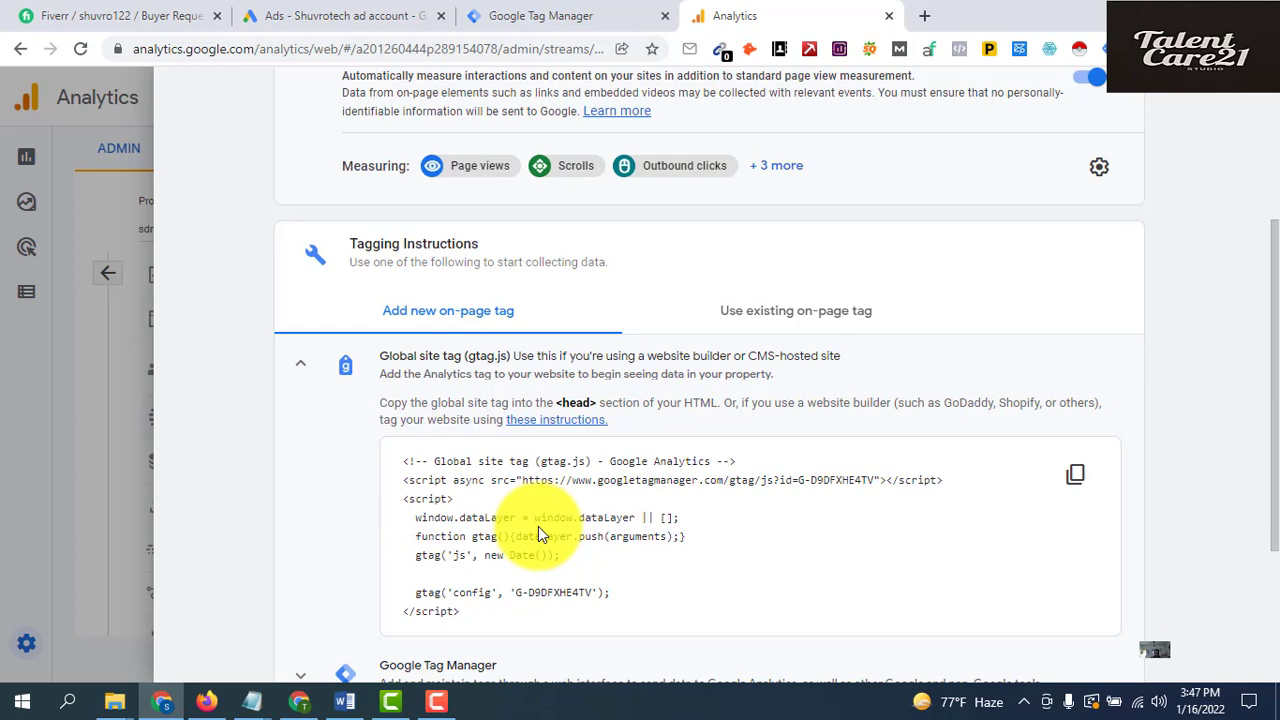
click(300, 364)
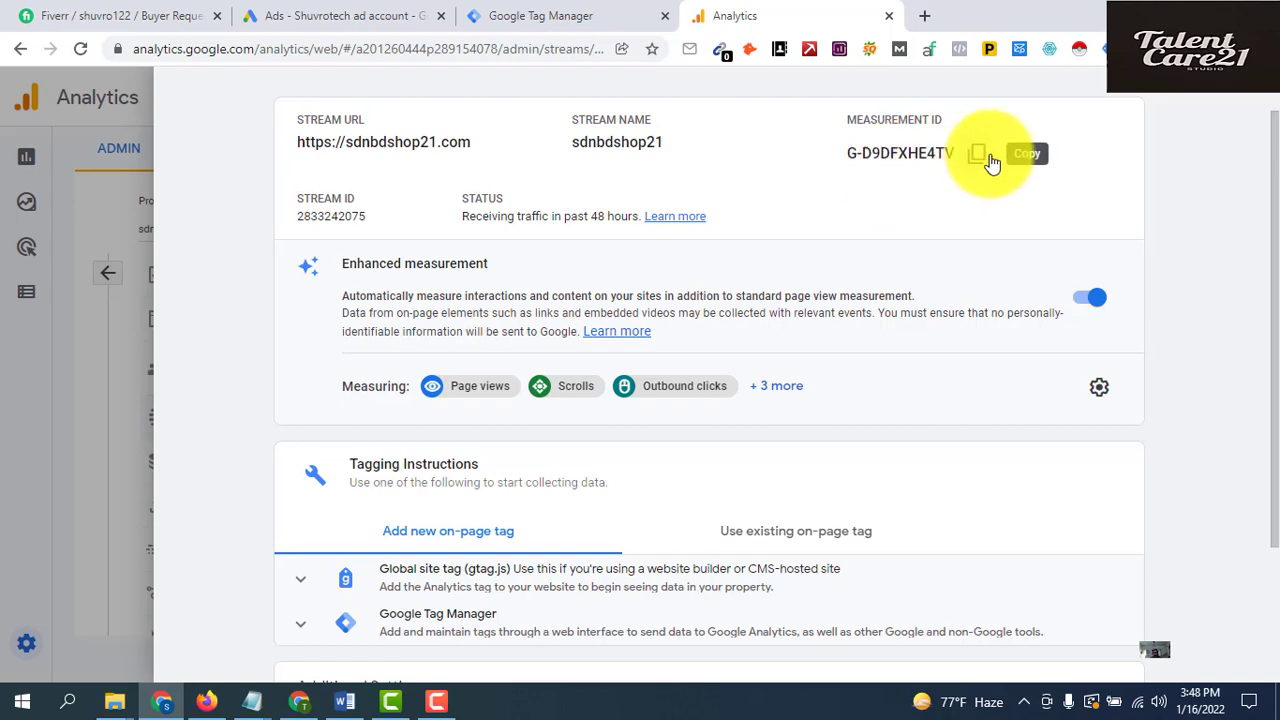
Create a new tag in Google Tag Manager and name it "GA4-Base Code Tag", taking the name from the Word outline
click(566, 18)
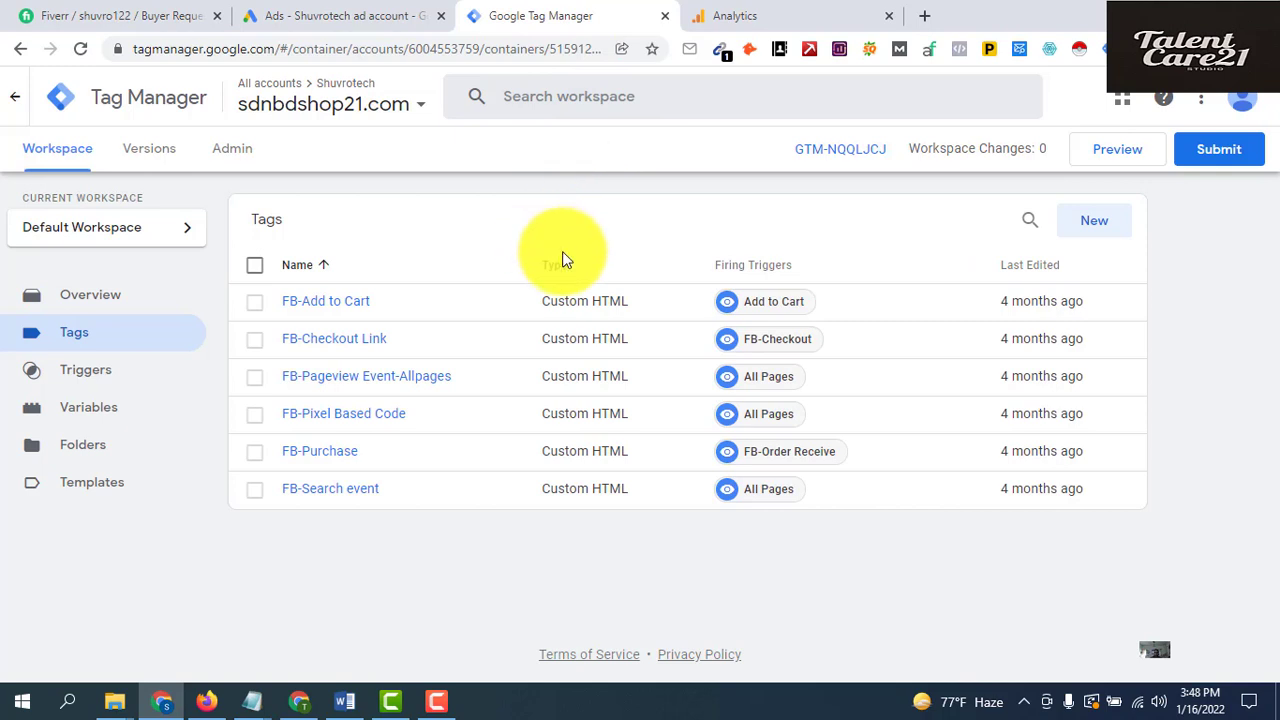
click(1095, 228)
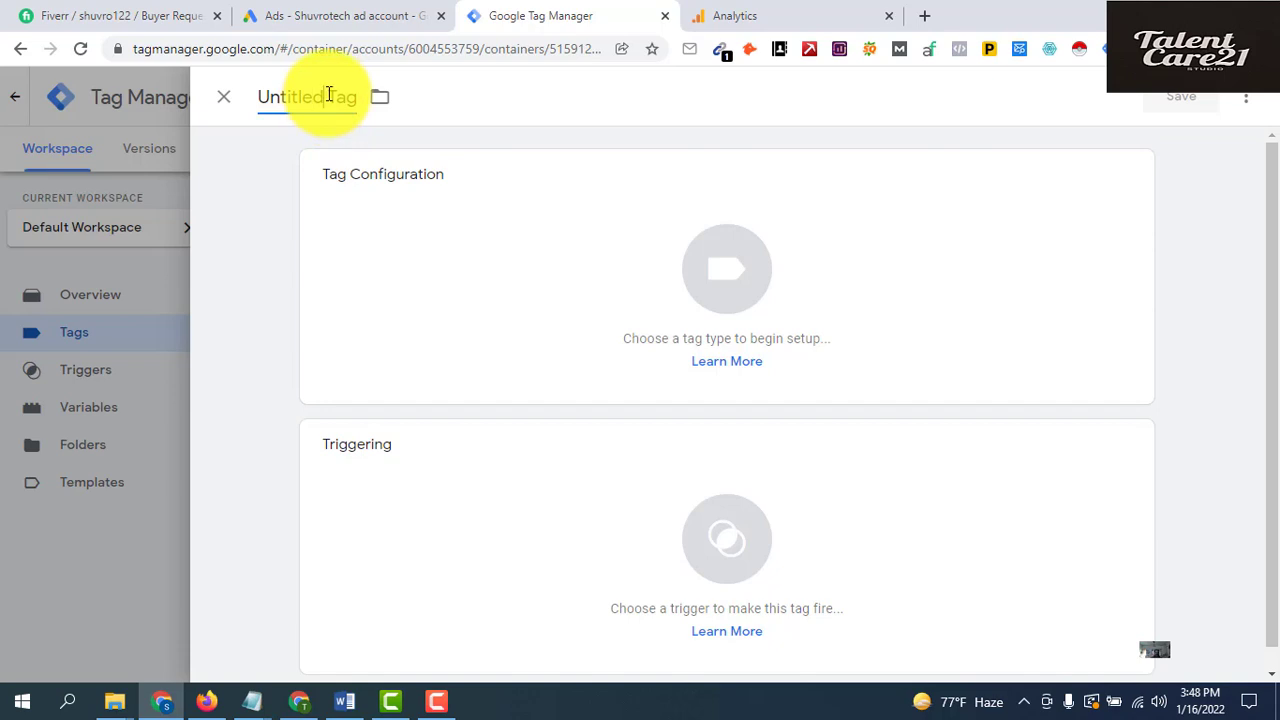
key(BackSpace)
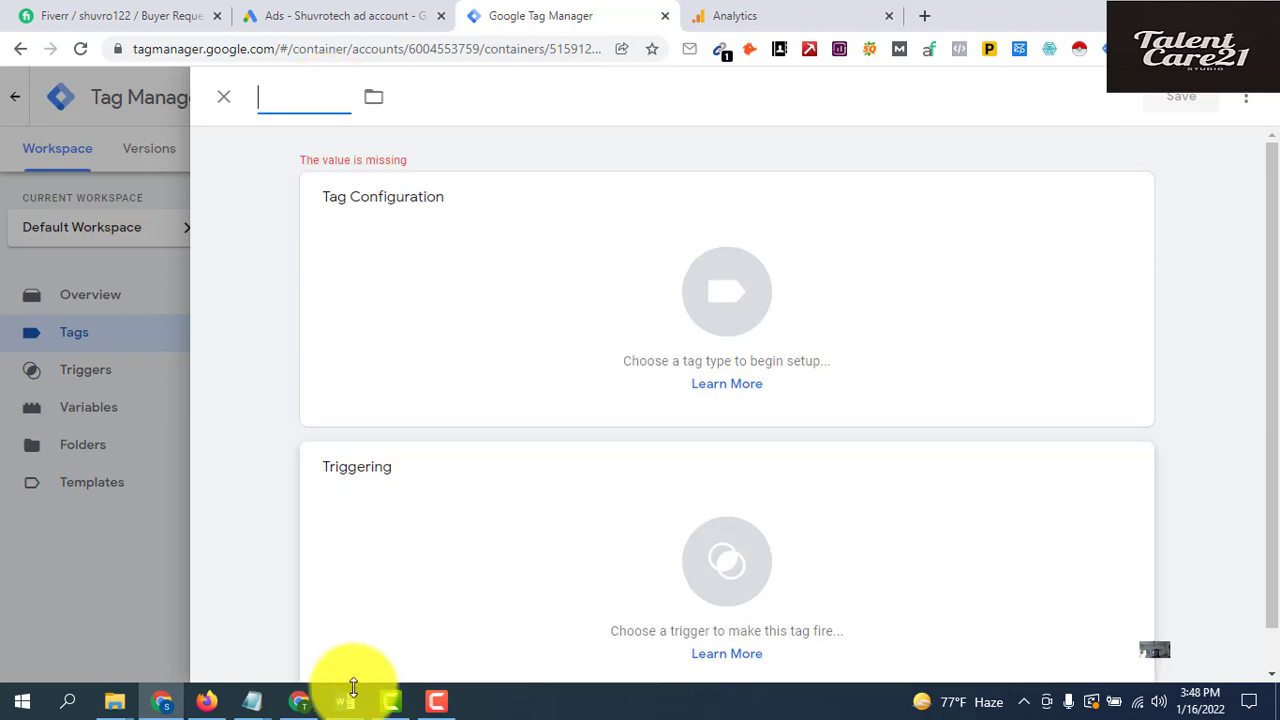
click(344, 697)
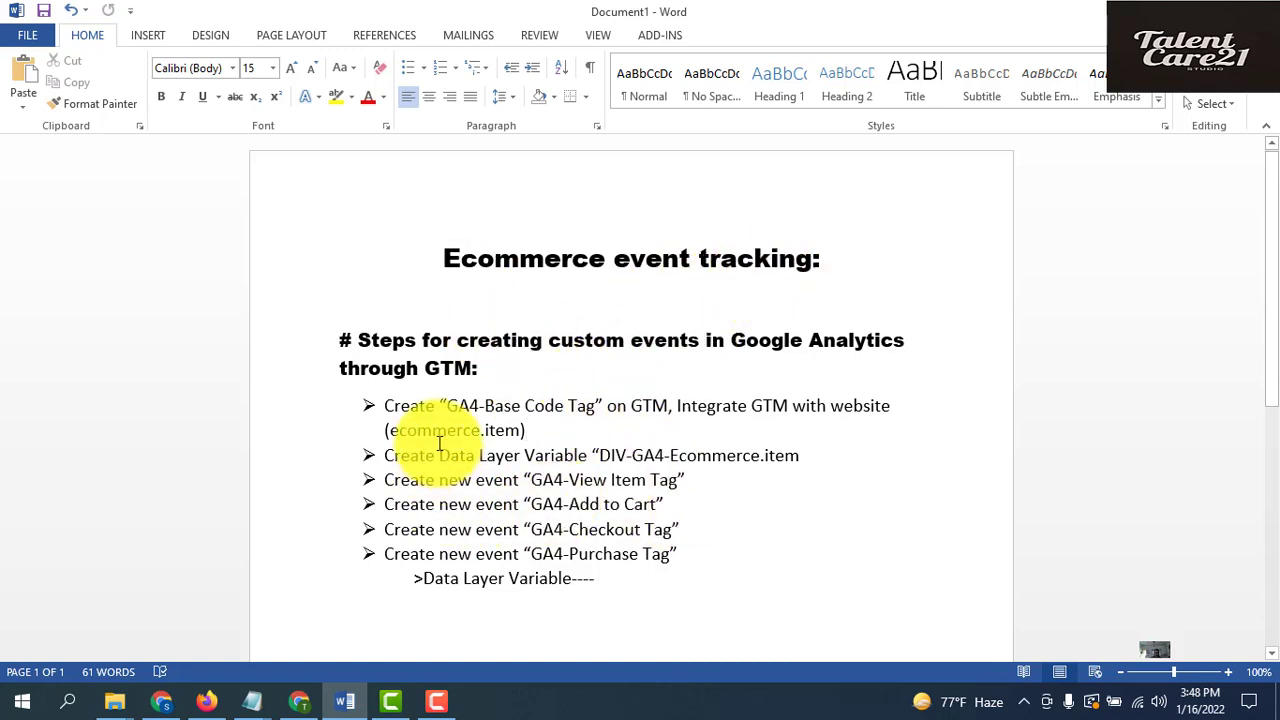
drag(492, 408, 500, 408)
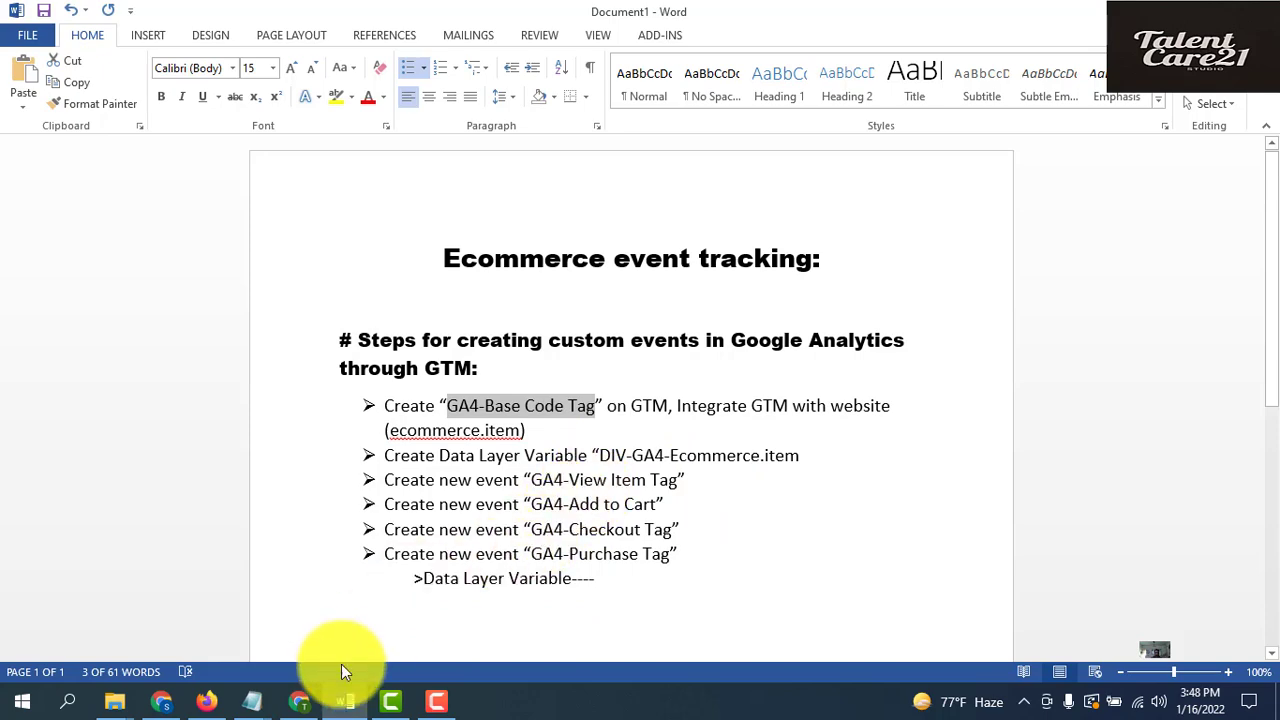
click(302, 700)
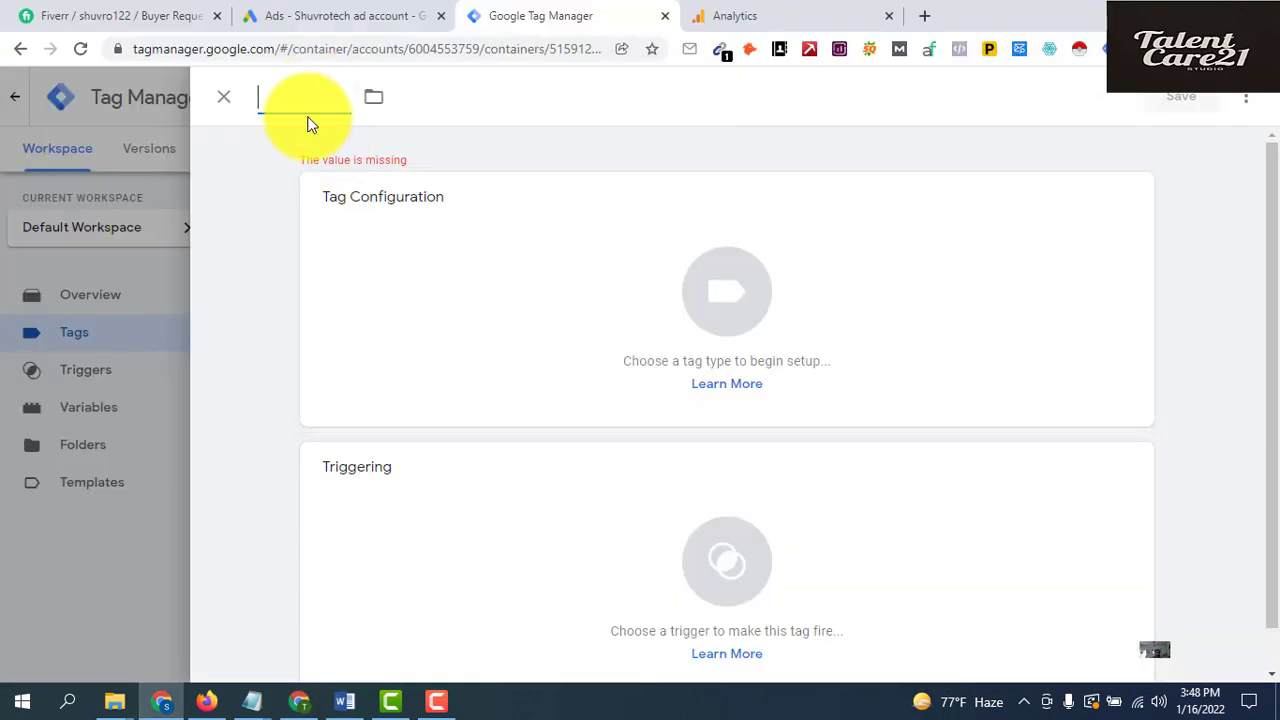
text(GA4-Base Code Tag)
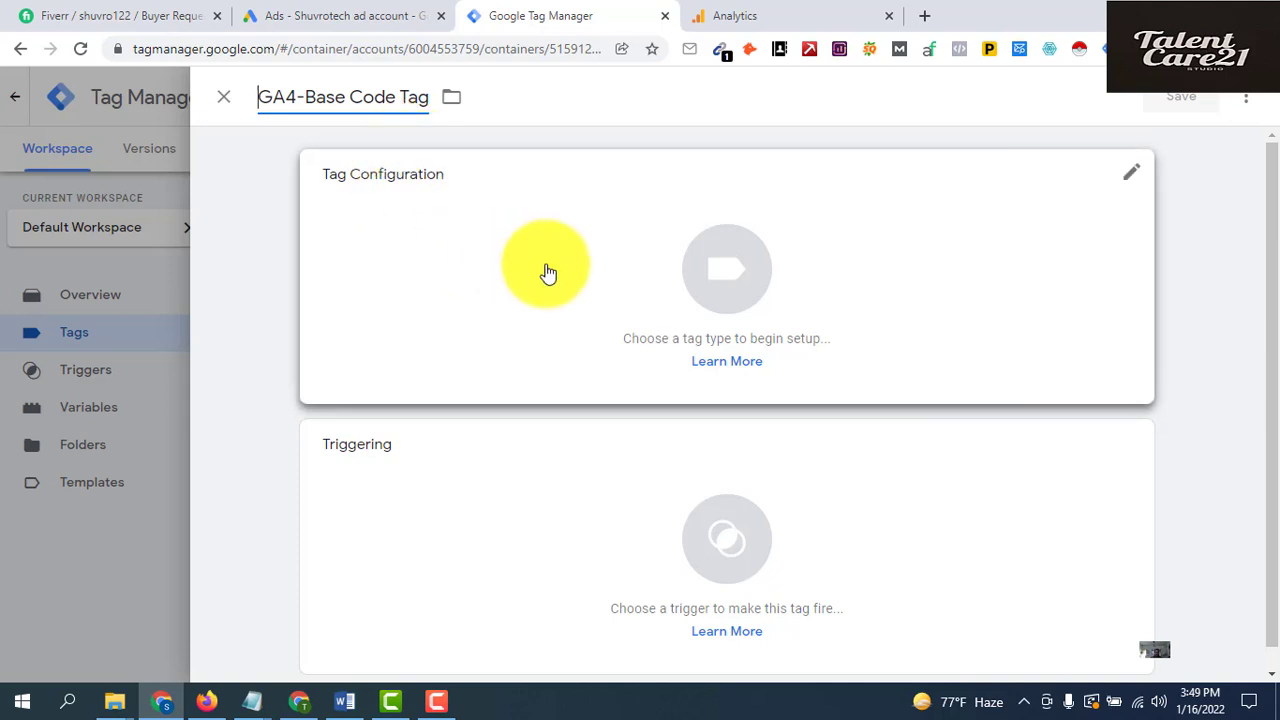
Set the tag type to Google Analytics: GA4 Configuration and fill in the Measurement ID copied from the sdnbdshop21 web stream in Analytics
click(731, 281)
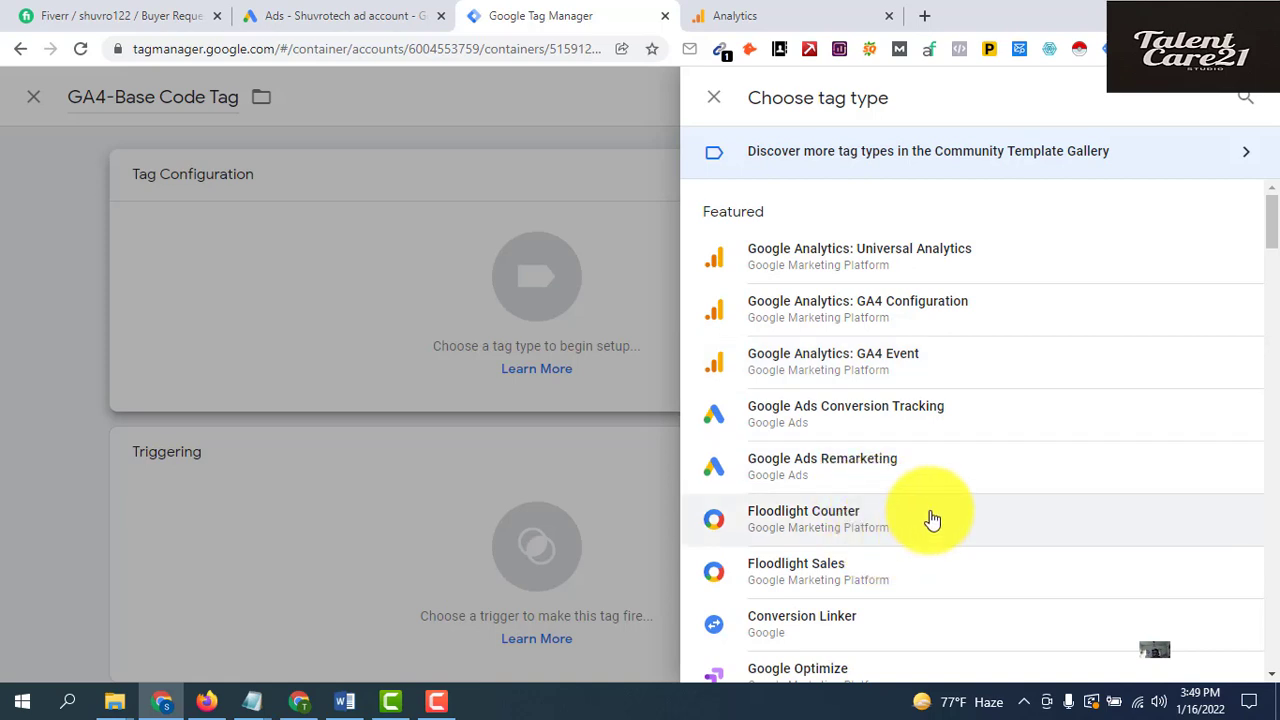
click(855, 318)
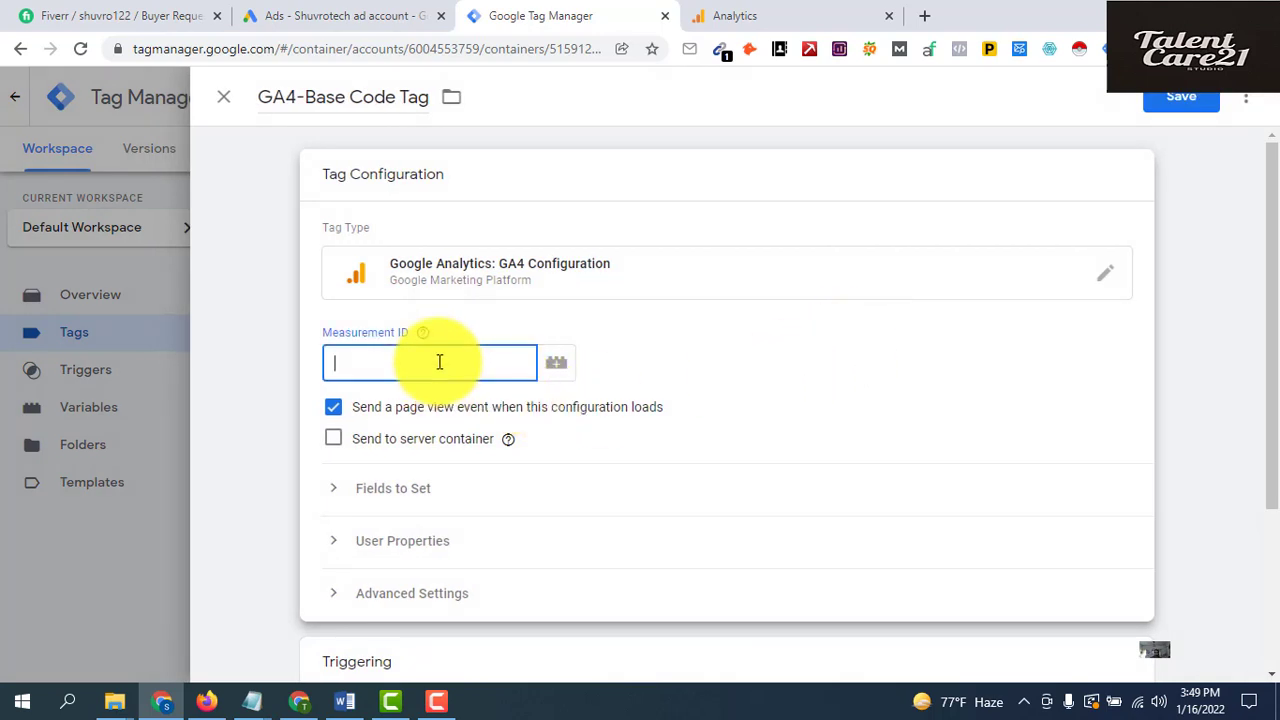
click(775, 20)
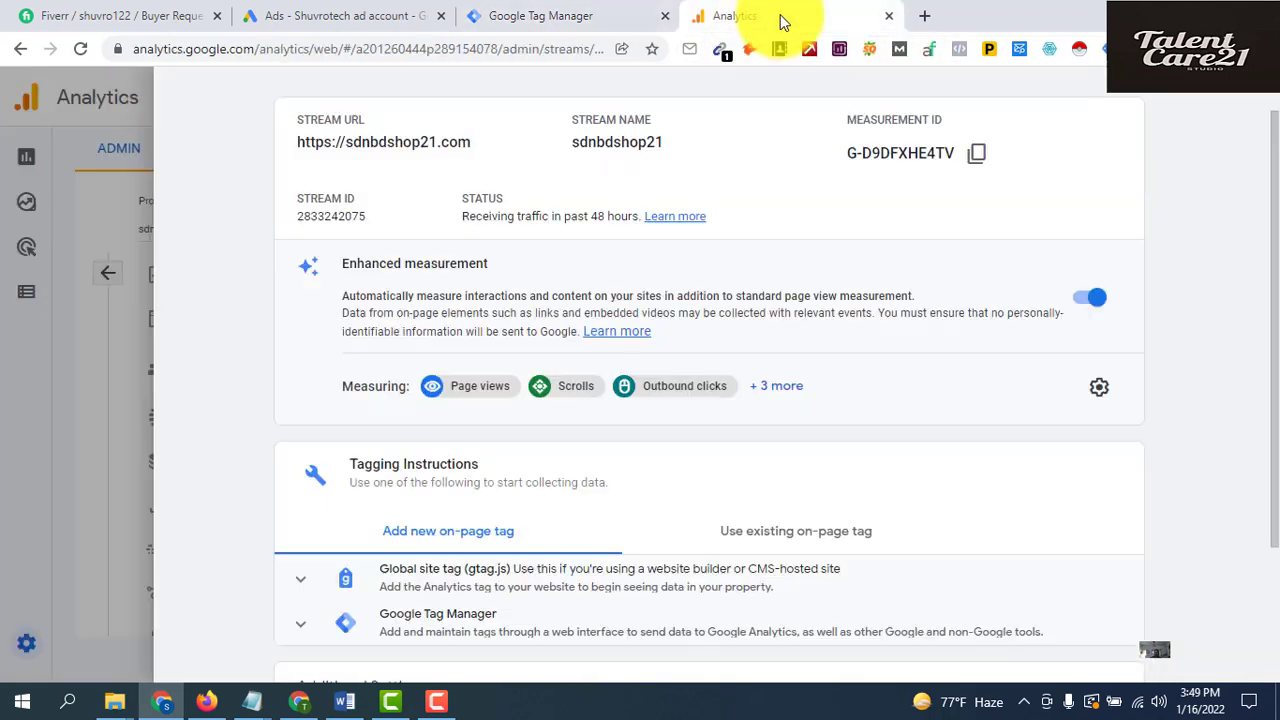
click(978, 158)
click(600, 20)
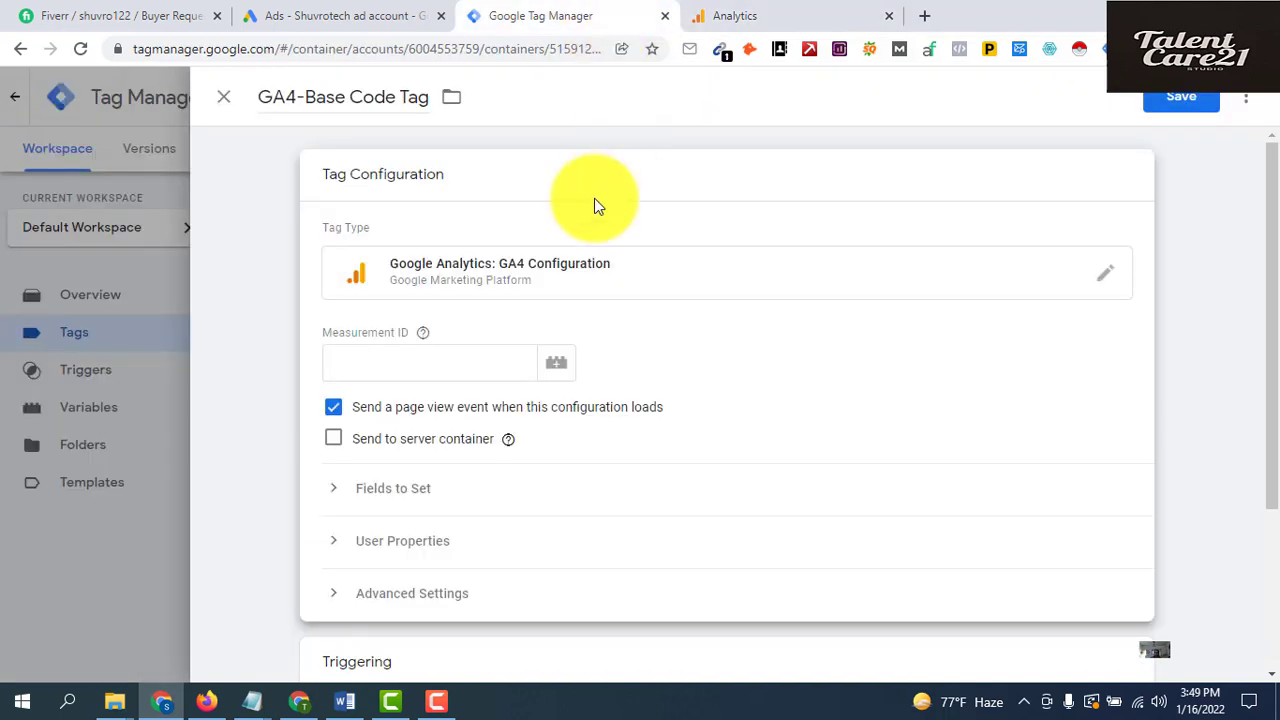
click(435, 360)
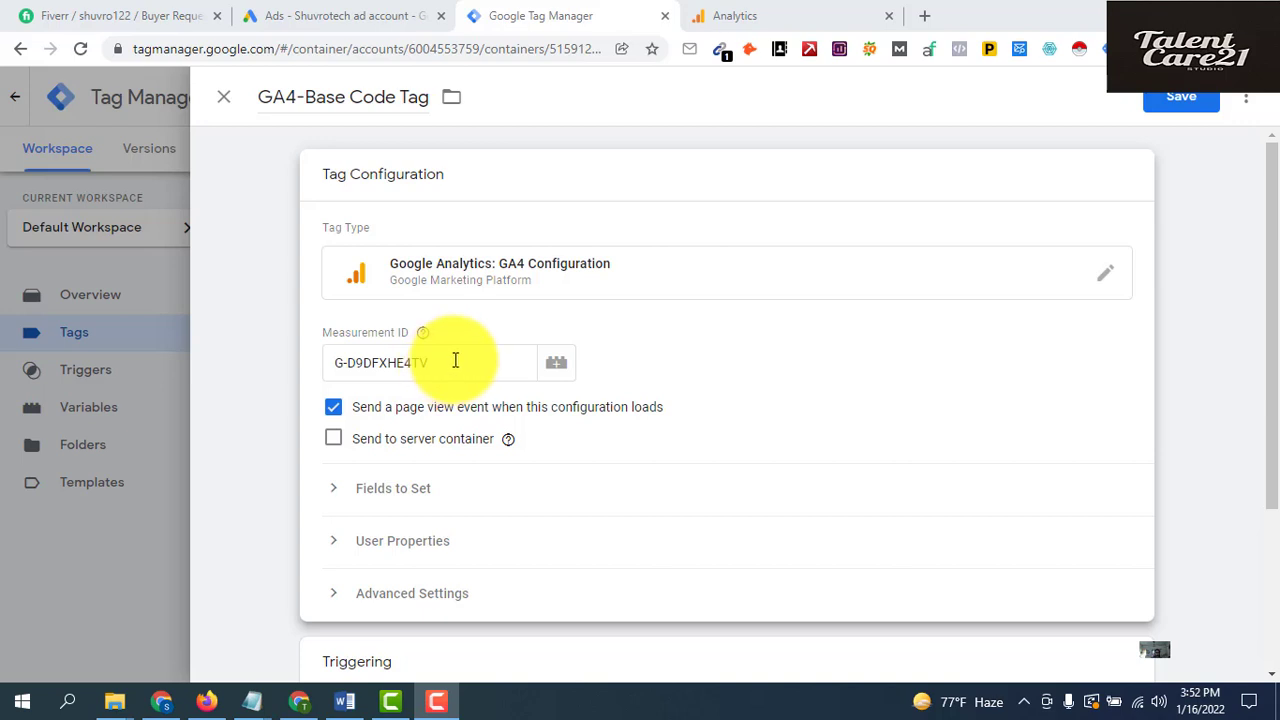
Add All Pages as the firing trigger of the GA4-Base Code Tag and save the tag
scroll(420, 582, down, 2)
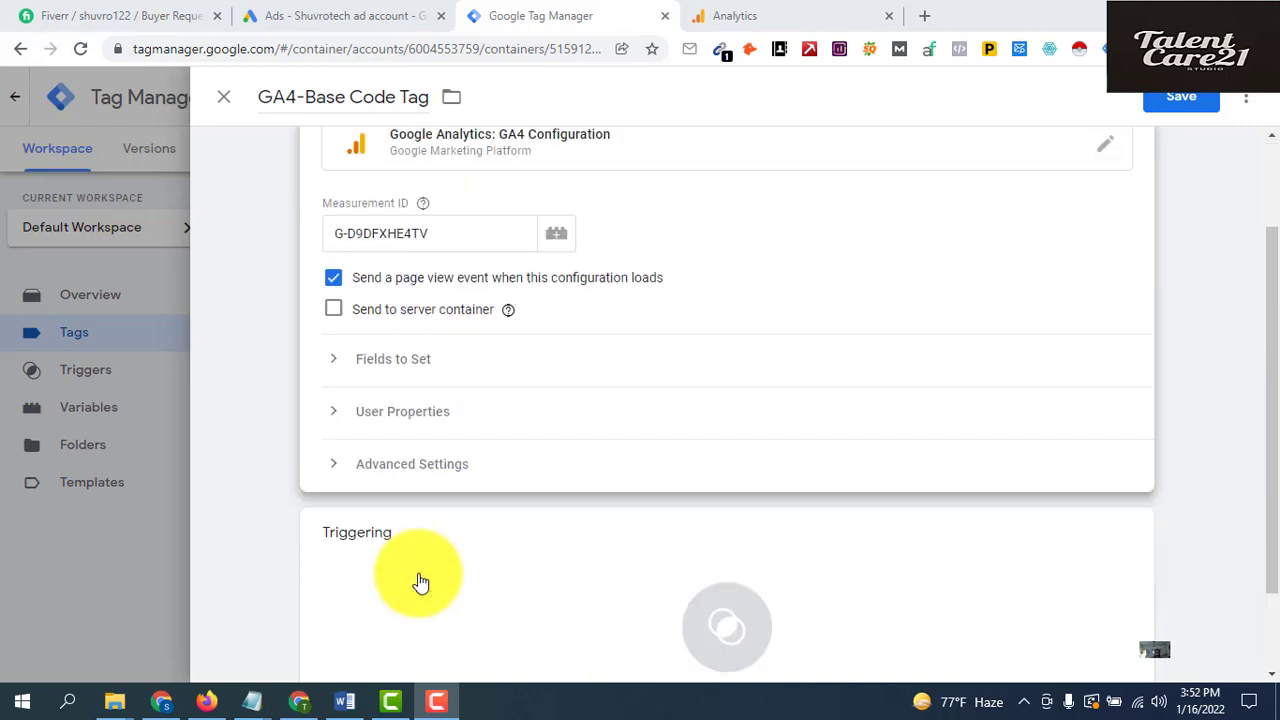
scroll(420, 582, down, 1)
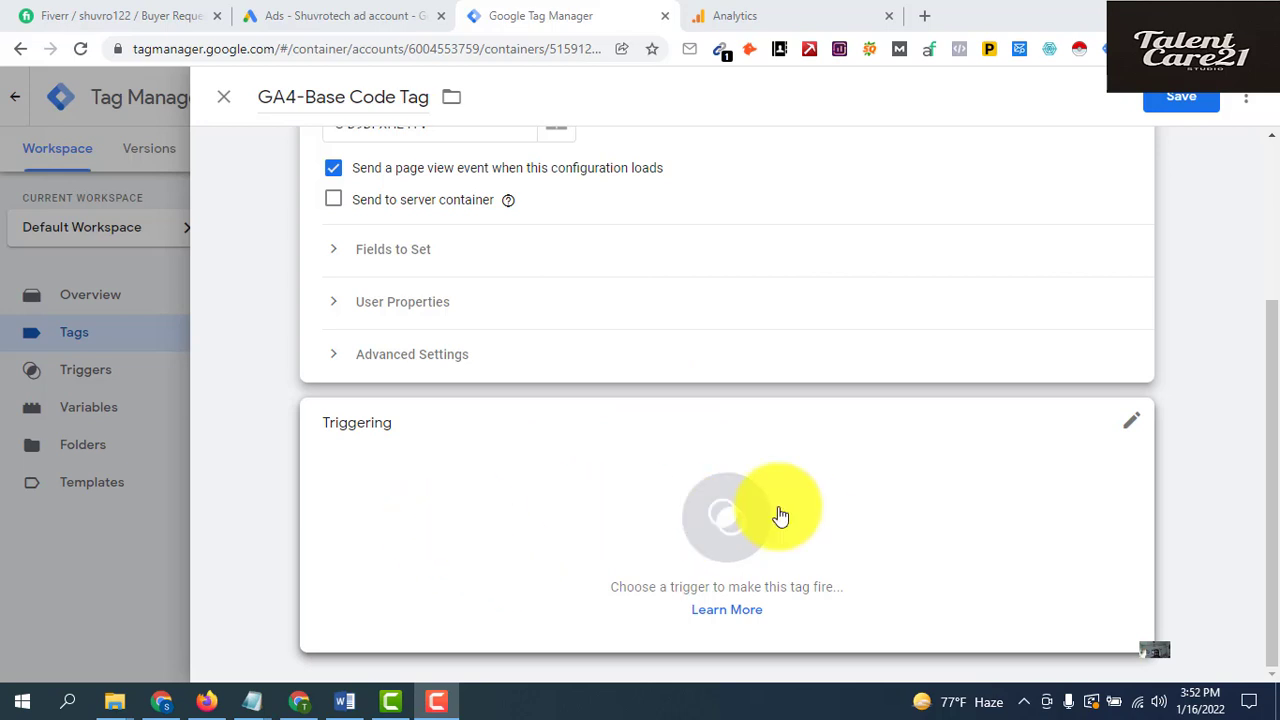
click(724, 524)
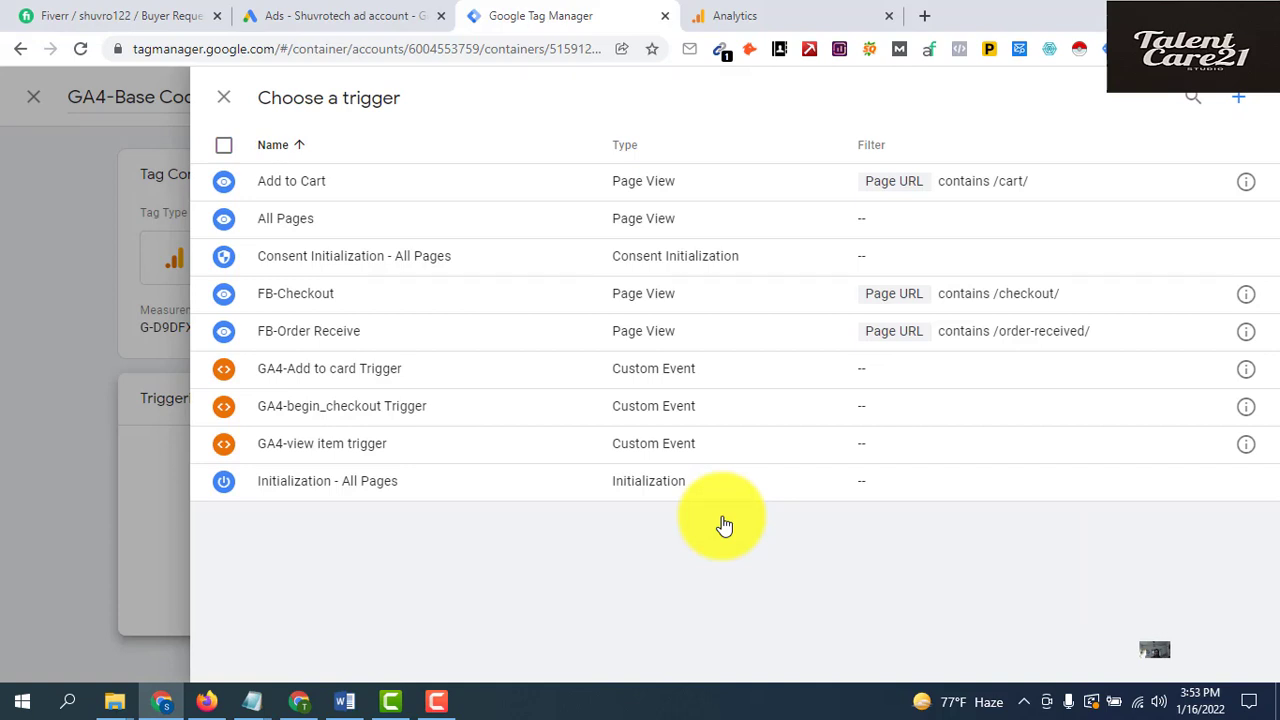
click(356, 232)
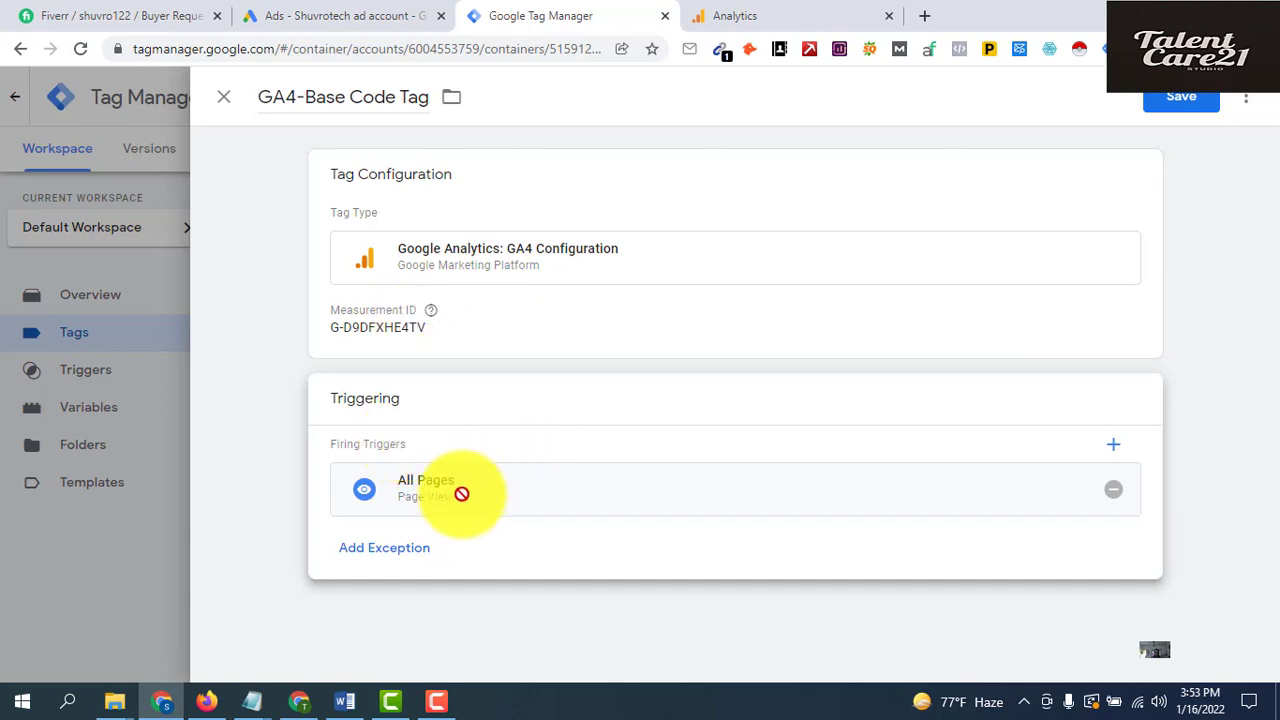
click(1186, 104)
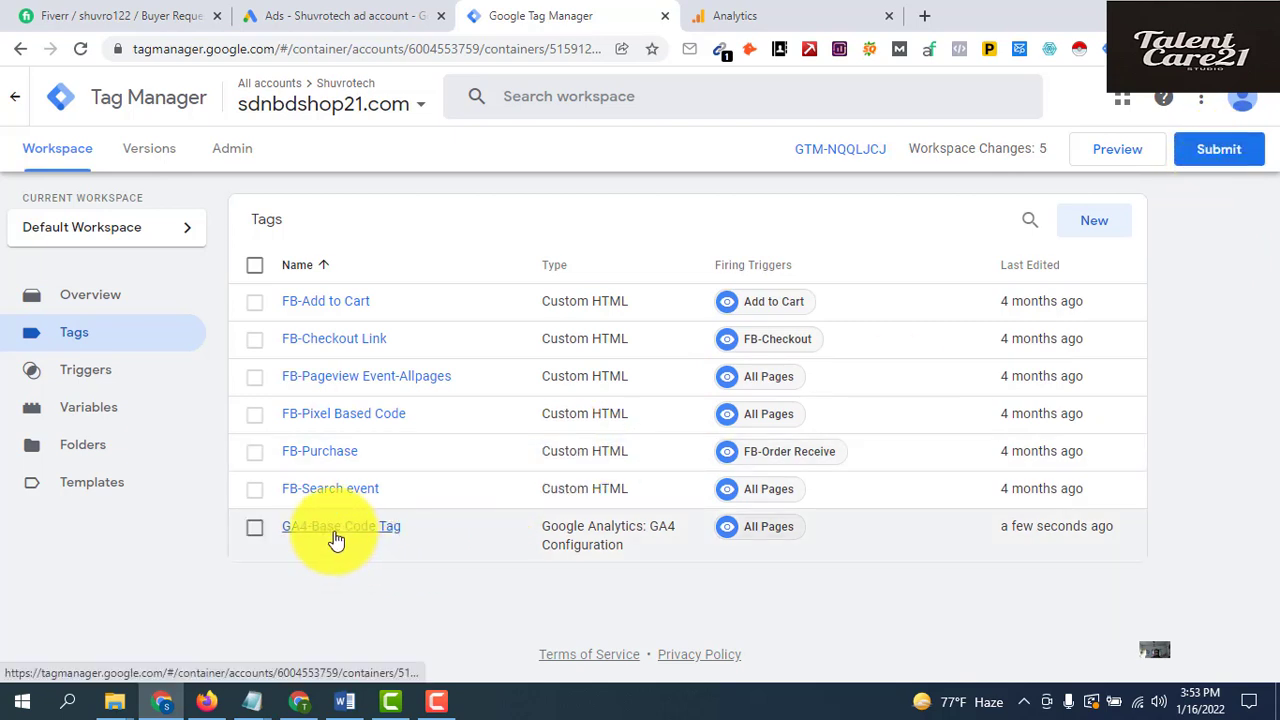
Publish the workspace changes as a new version named "GA4 base code" to the Live environment
click(1215, 152)
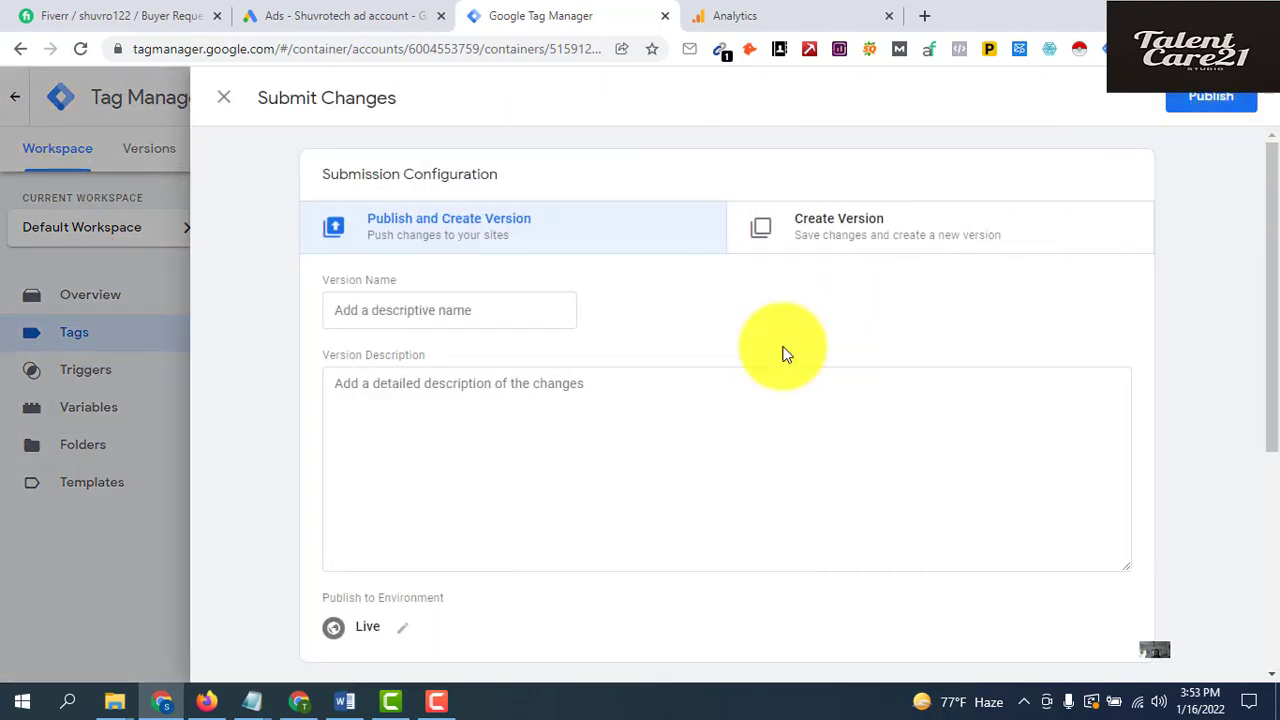
click(522, 314)
text(GA4 base code)
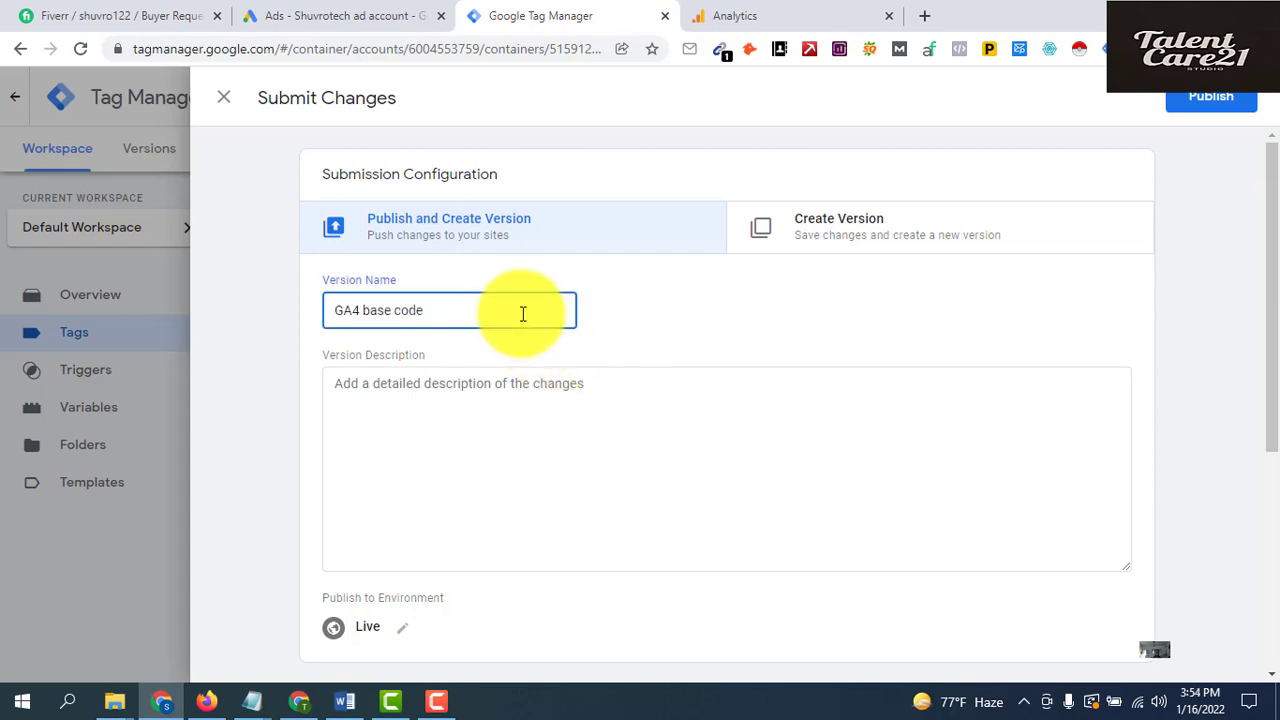
click(1211, 100)
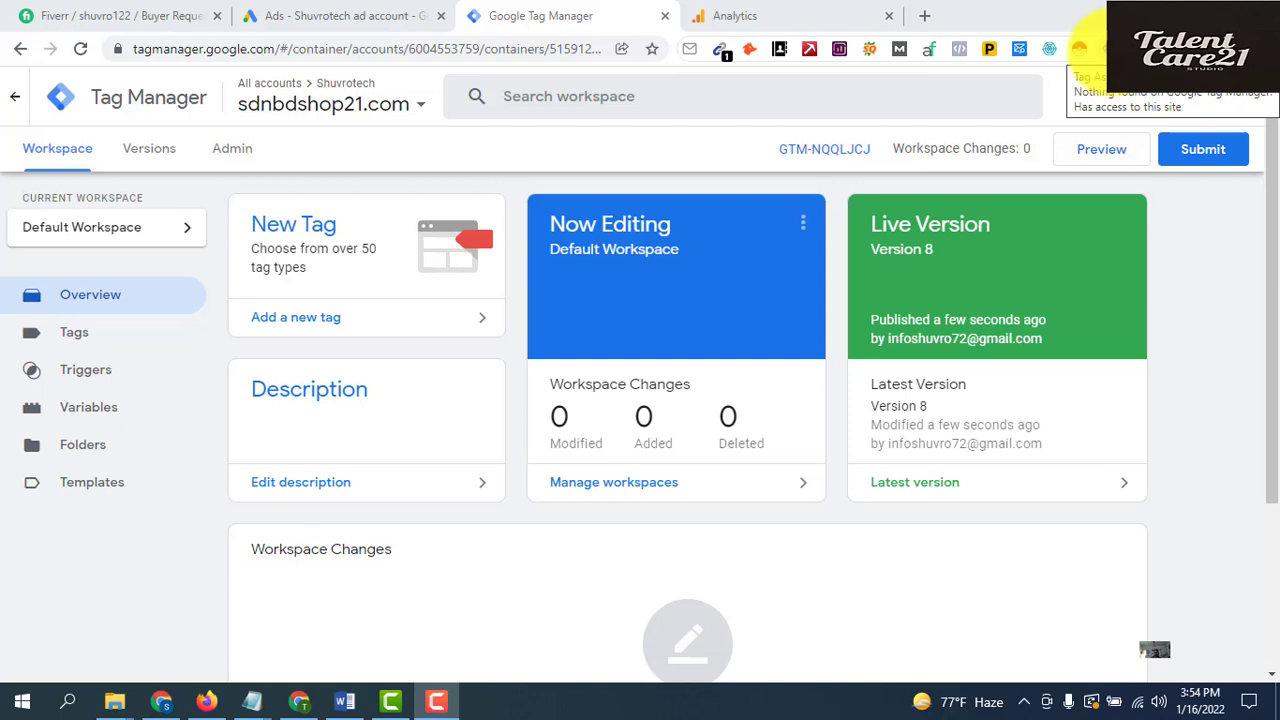
Enable Tag Assistant Legacy for the Tag Manager page and reload the page to analyze its tags
click(1080, 48)
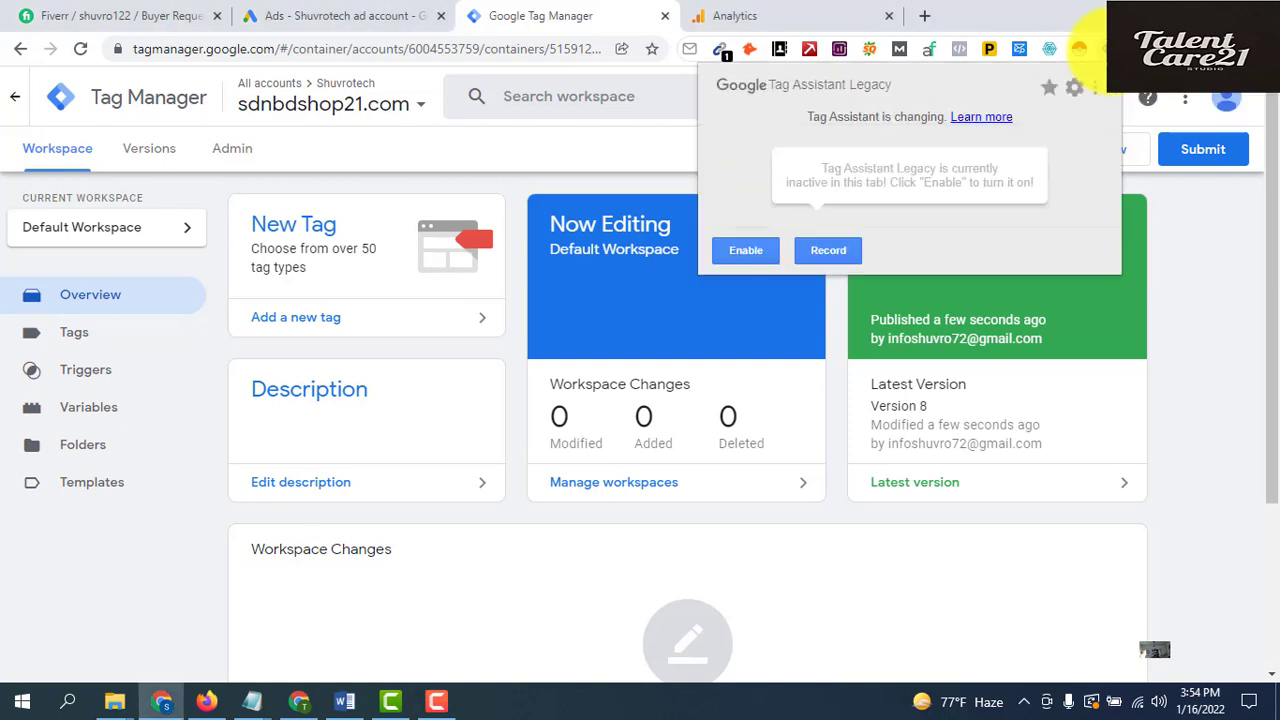
click(763, 247)
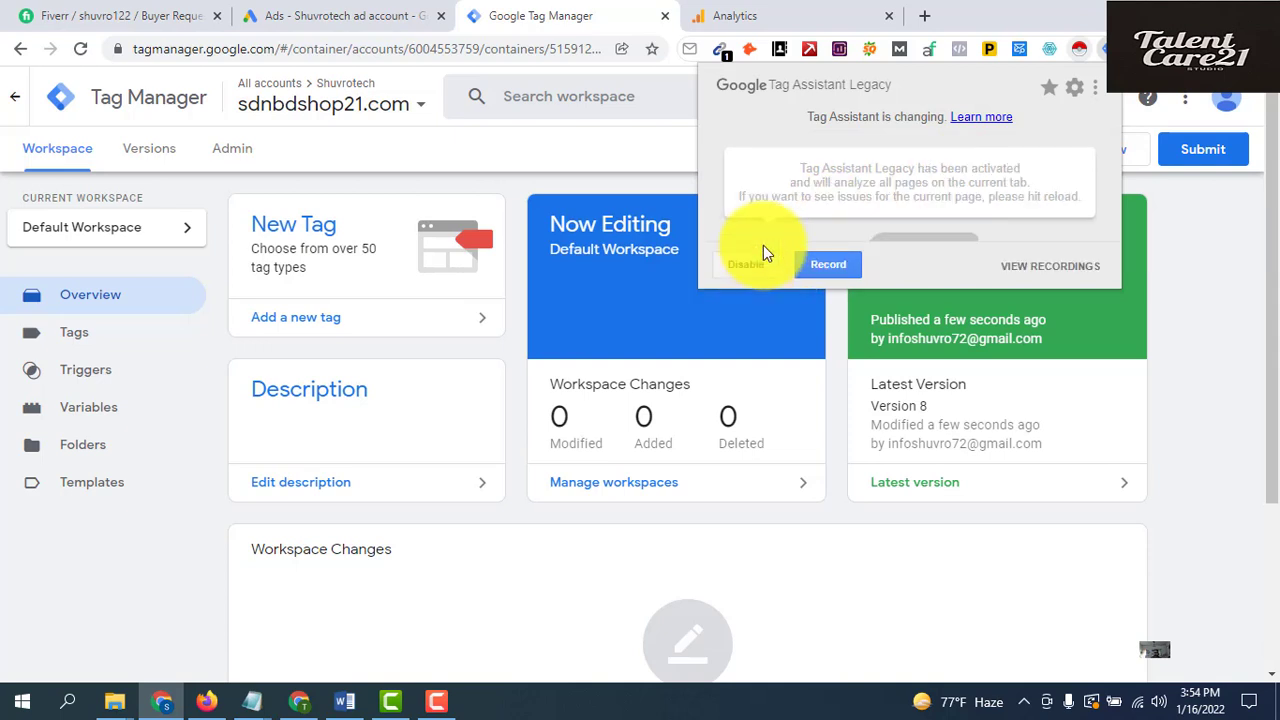
key(F5)
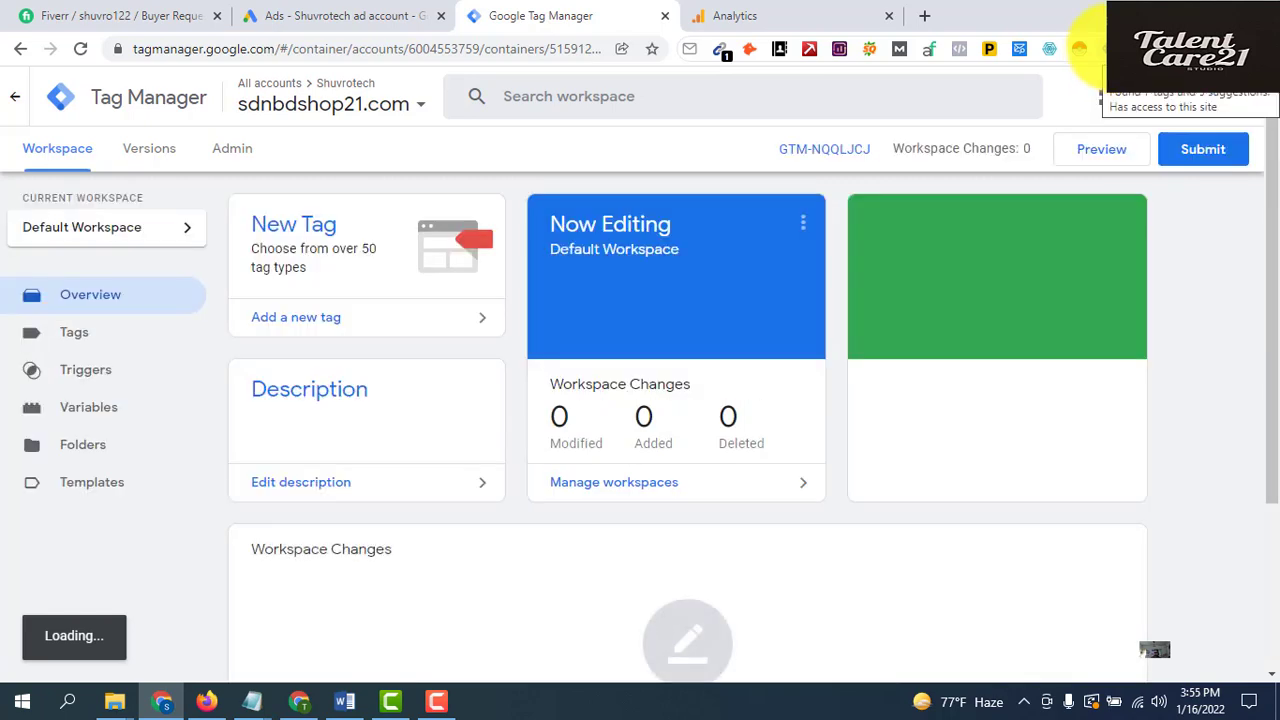
Review the Tag Assistant Legacy analysis results for the Tag Manager page and close them
click(1079, 48)
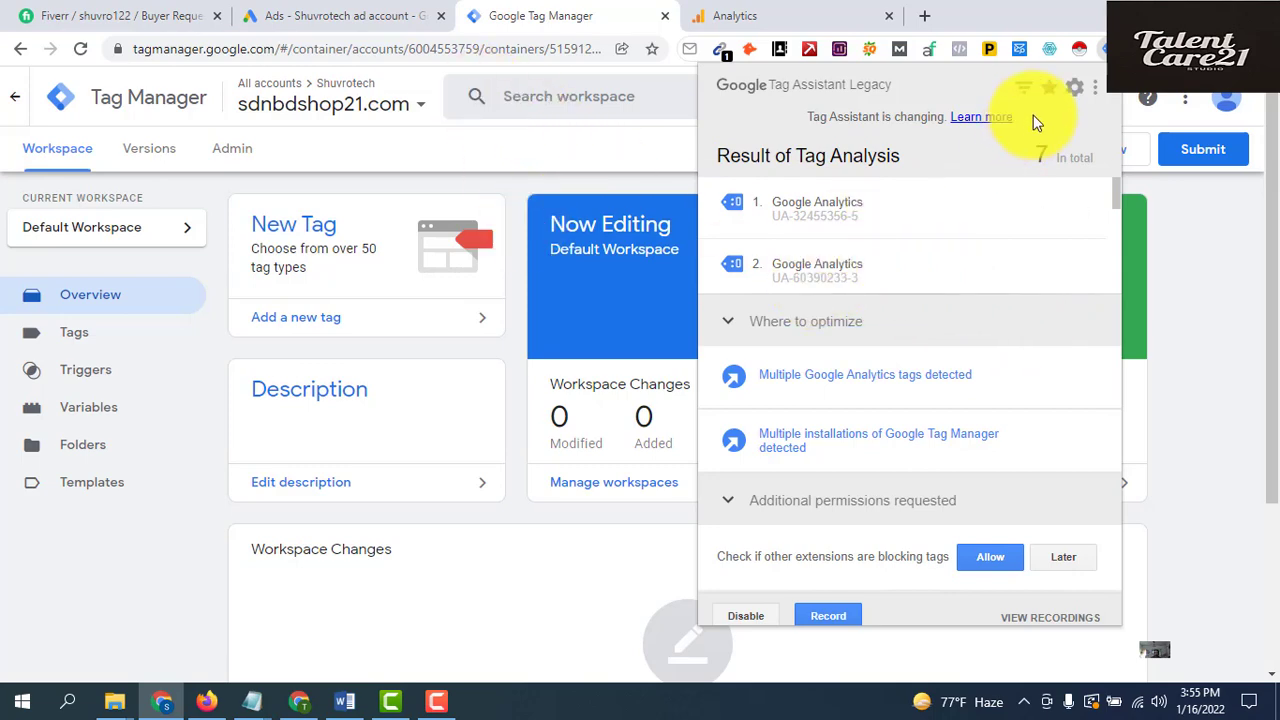
click(1088, 44)
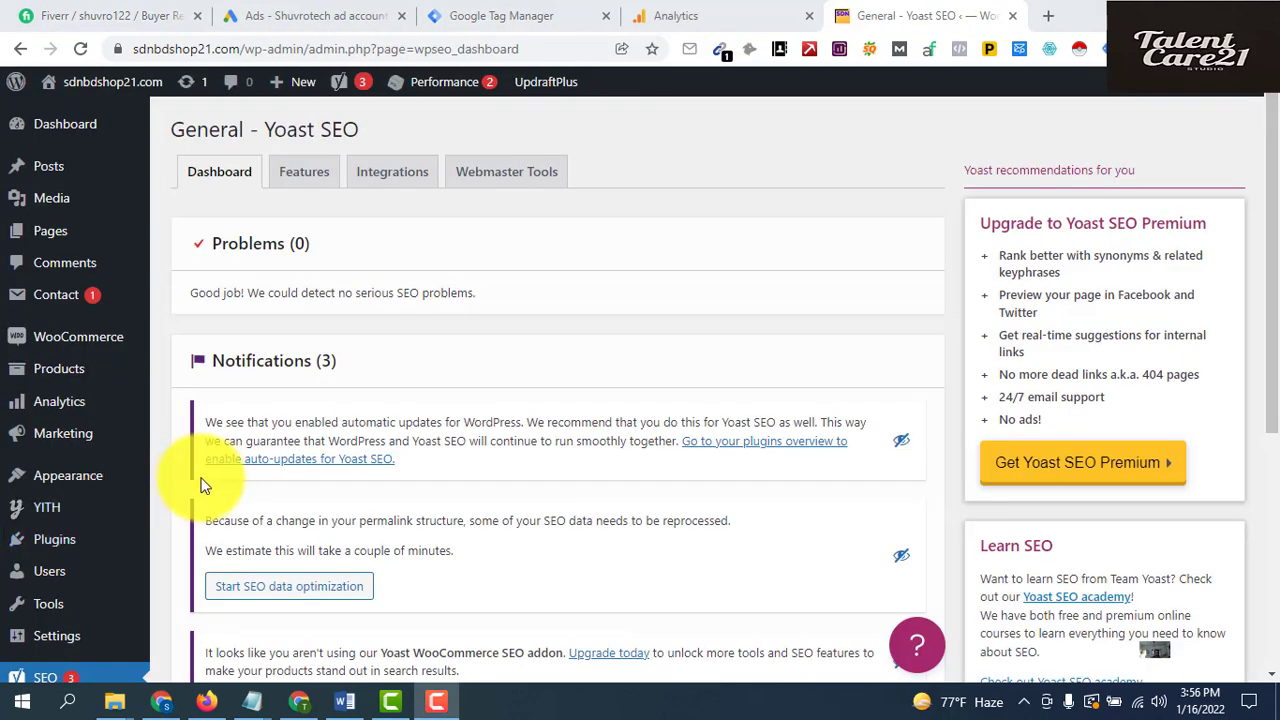
Check the site's installed WordPress plugins for Google Tag Manager for WordPress and open that plugin's settings
mouse_move(92, 510)
scroll(92, 510, down, 2)
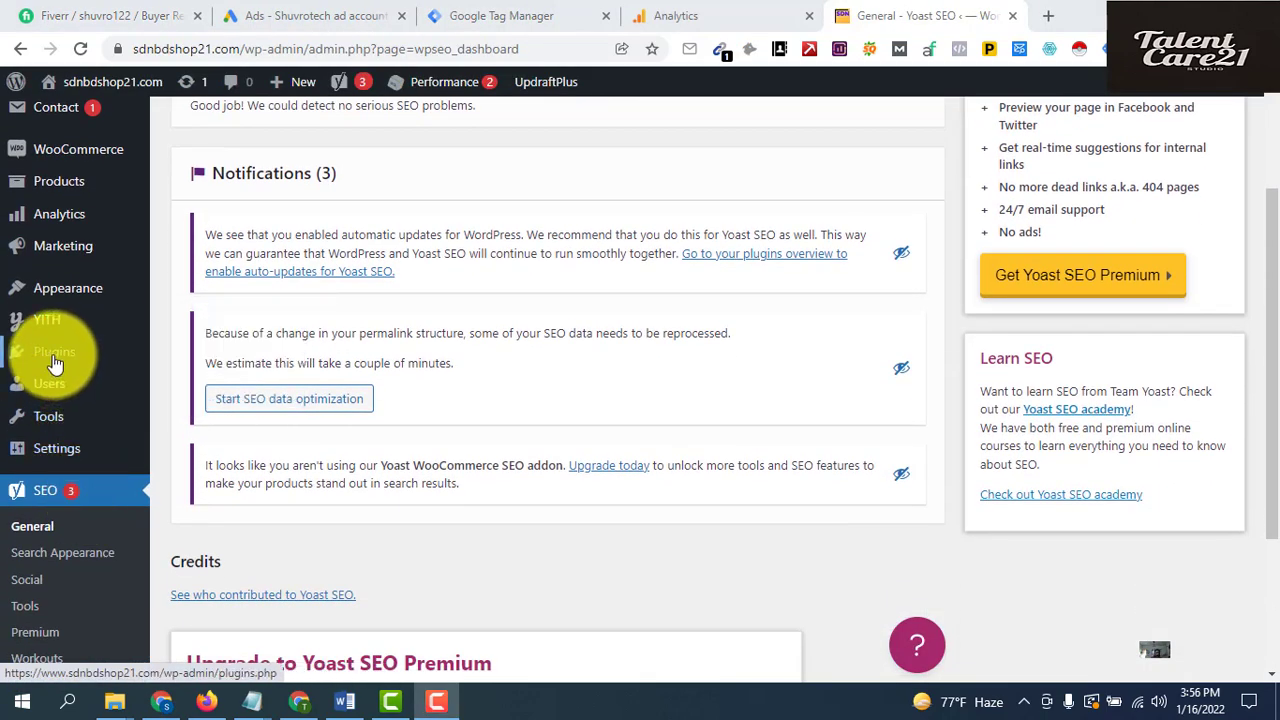
mouse_move(55, 365)
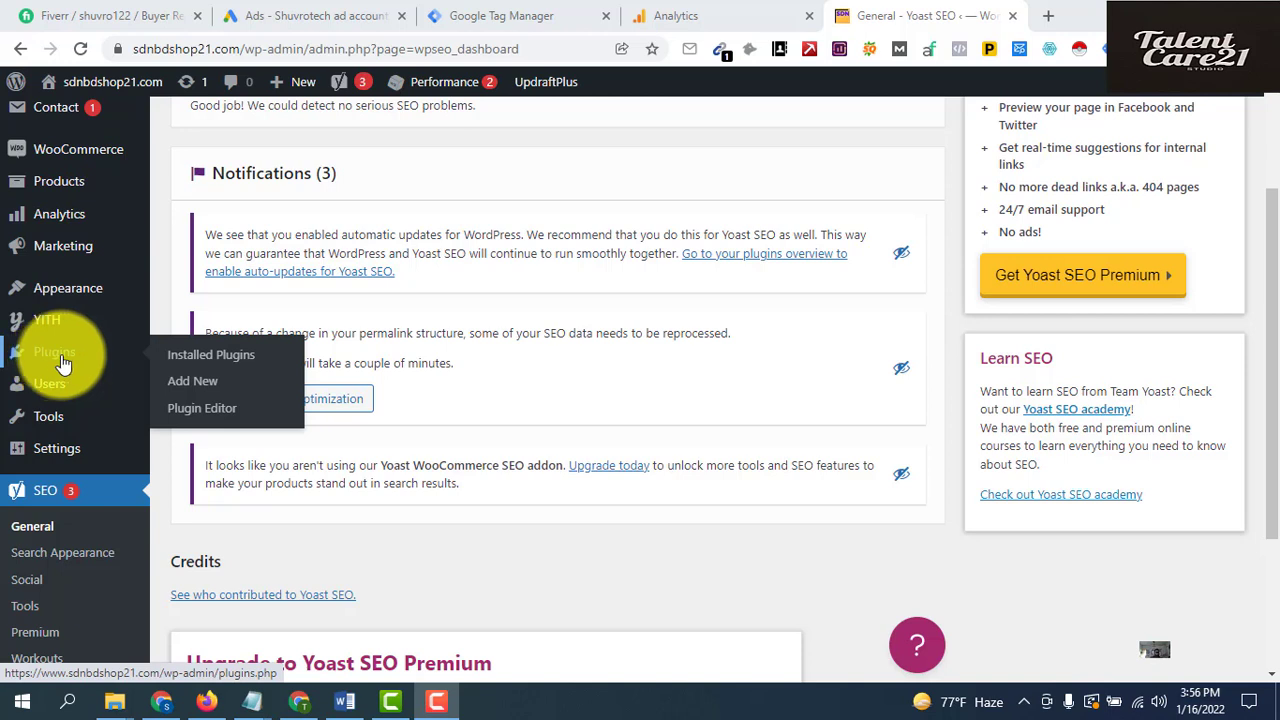
click(200, 366)
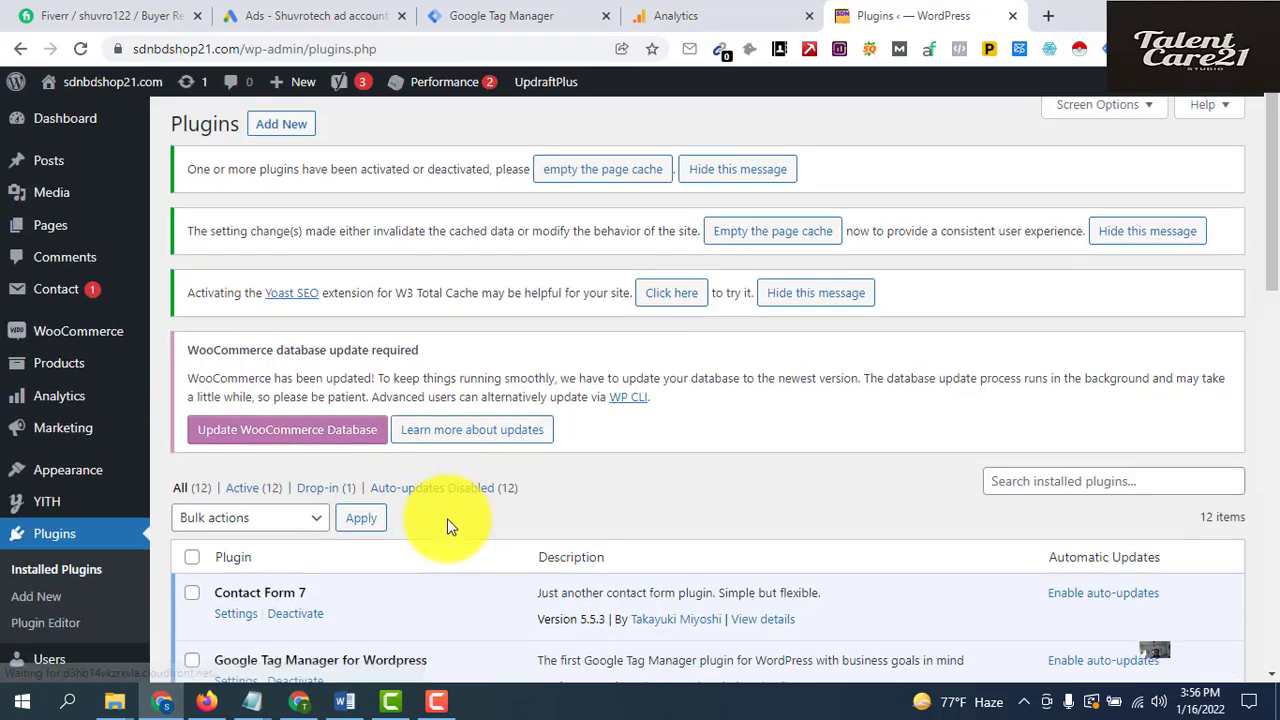
scroll(447, 518, down, 3)
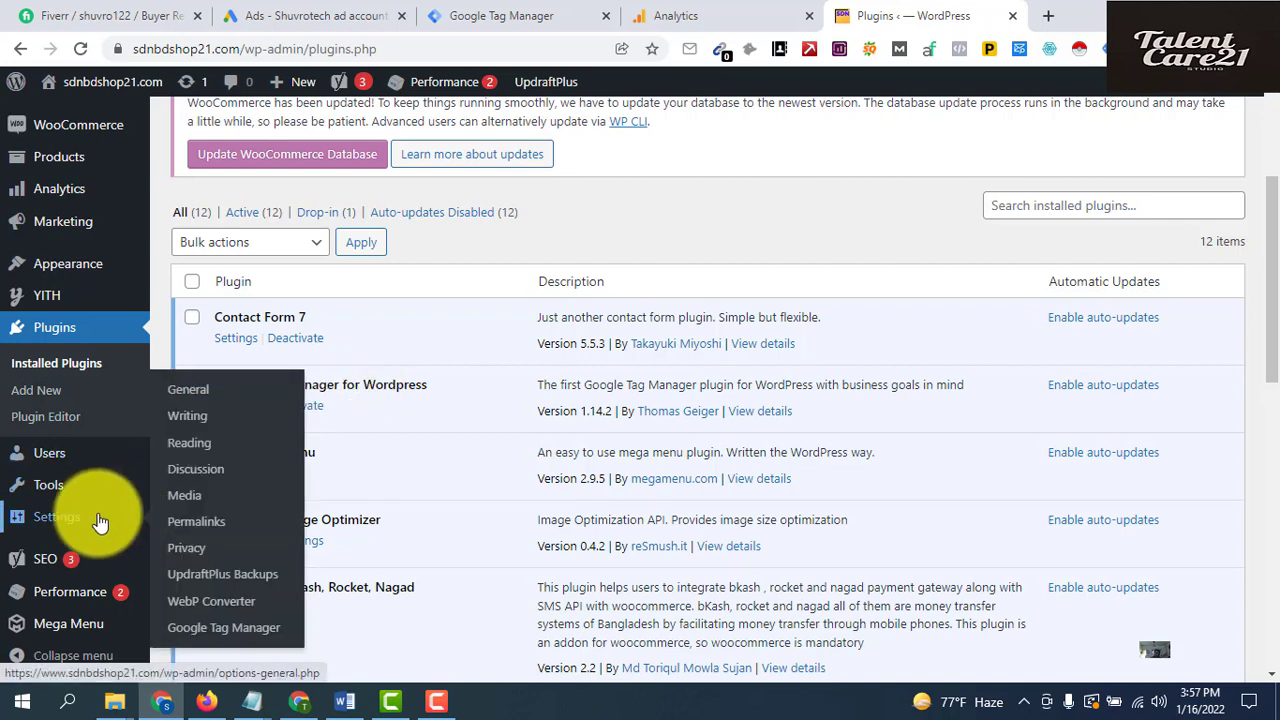
click(222, 632)
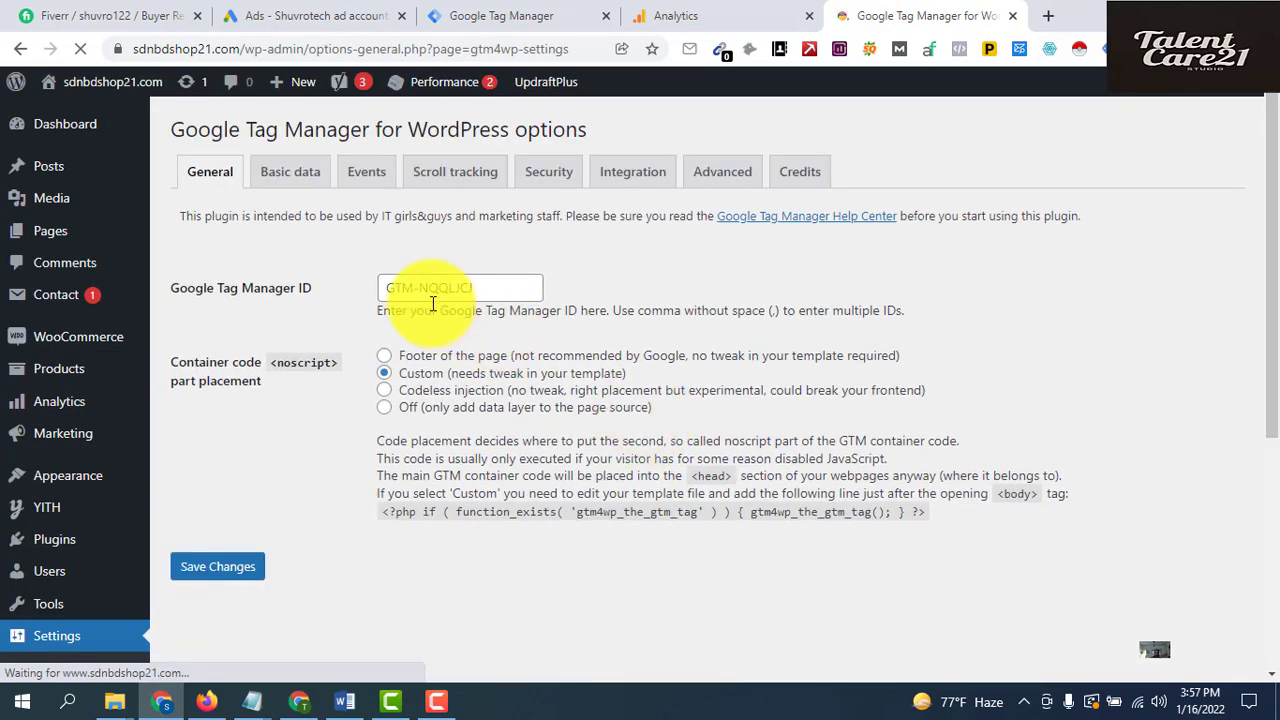
Fill in the plugin's Google Tag Manager ID with GTM-NQQLJCJ copied from the sdnbdshop21.com container and save the settings
click(501, 287)
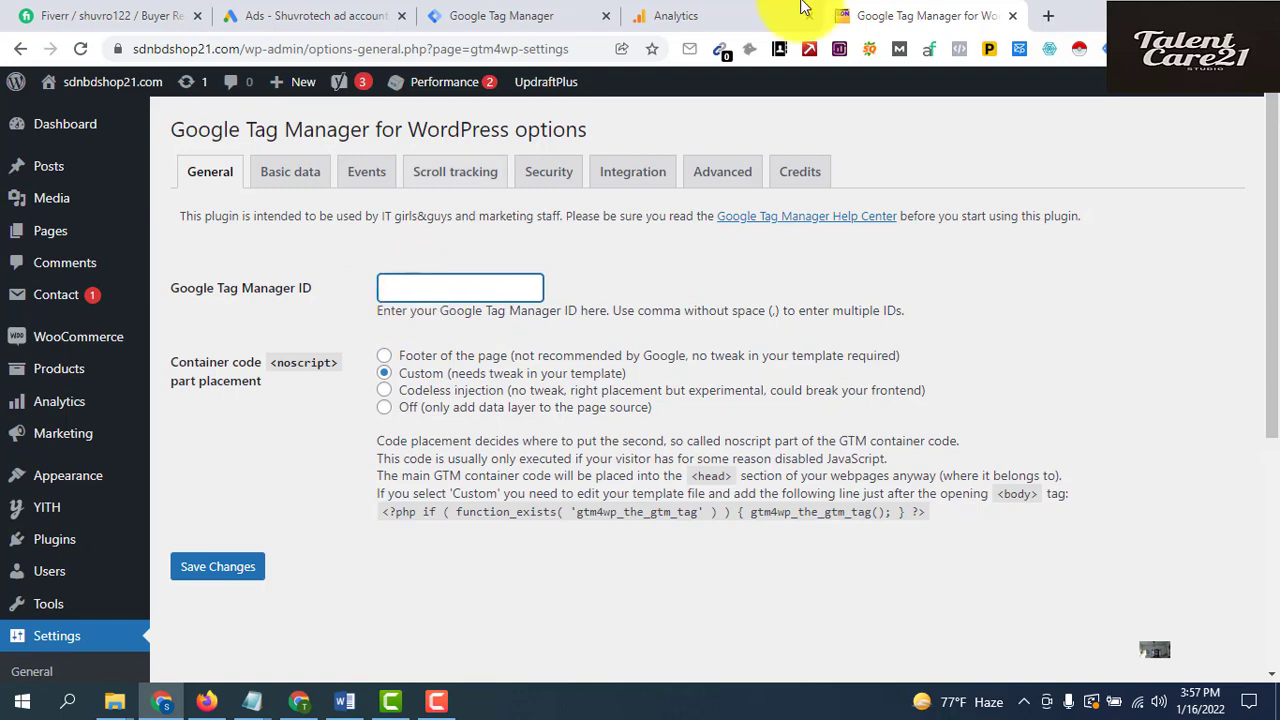
click(565, 28)
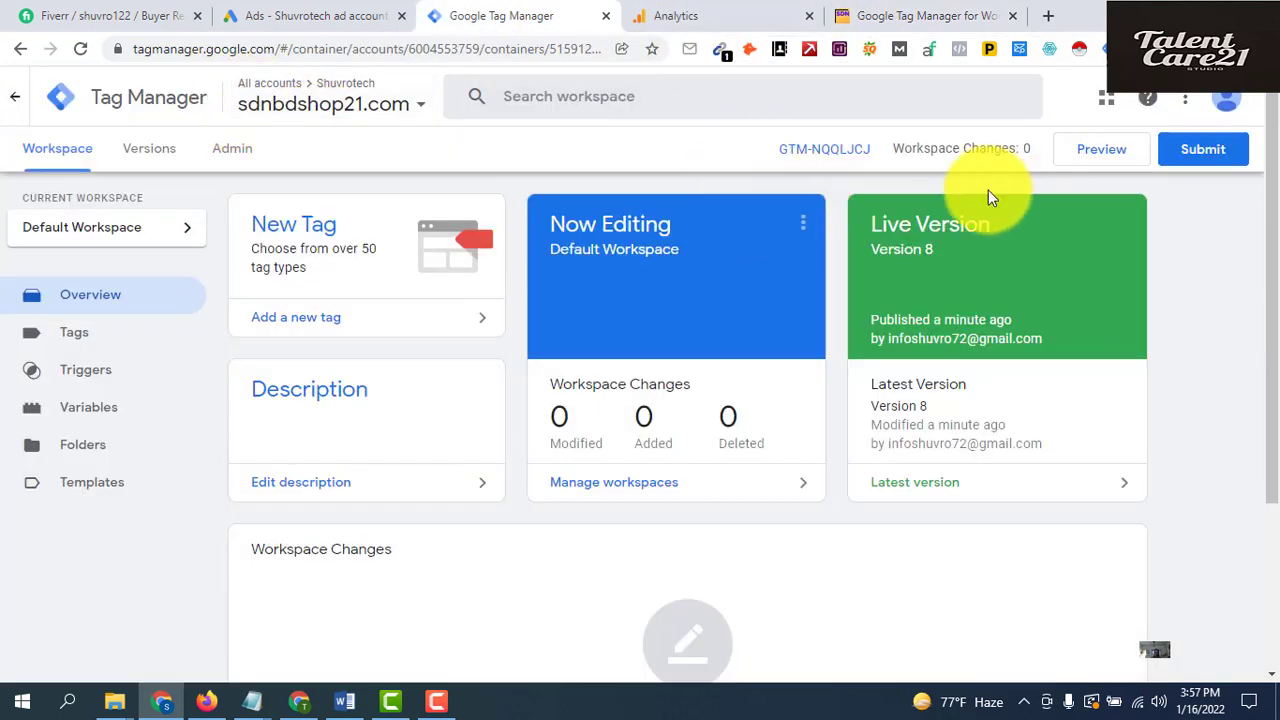
drag(829, 149, 811, 155)
key(ctrl+c)
right_click(811, 155)
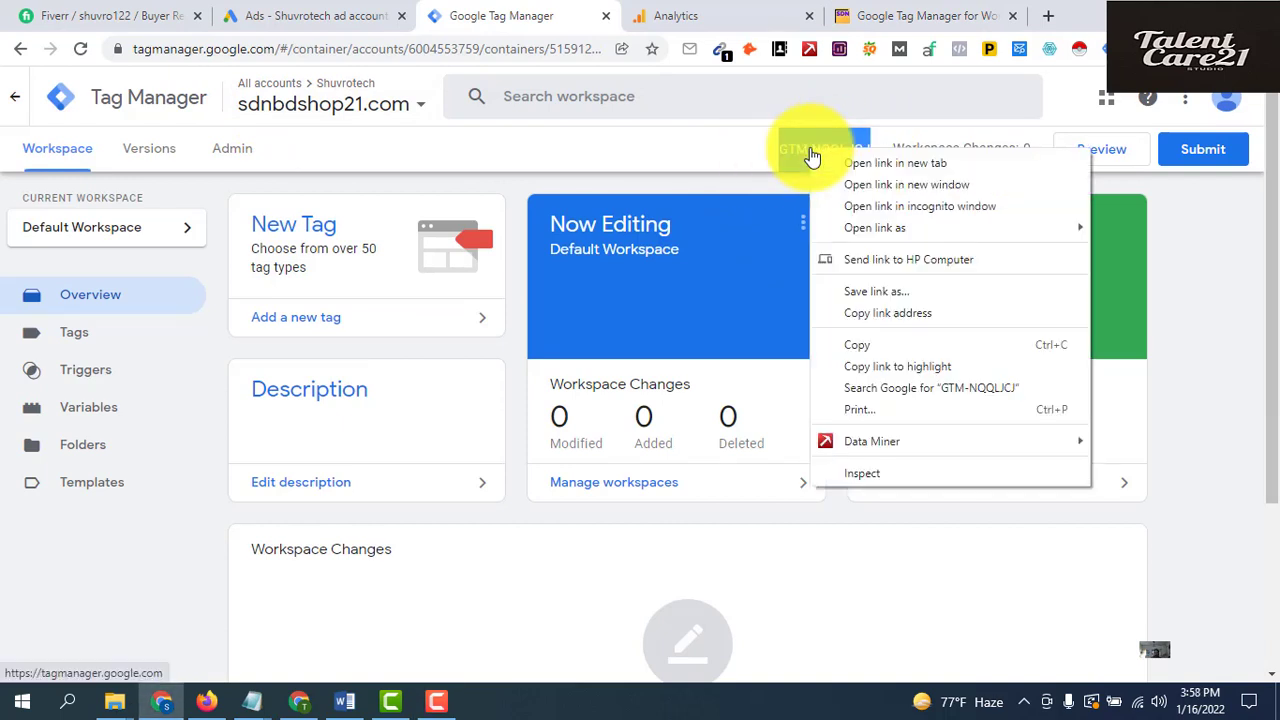
click(868, 343)
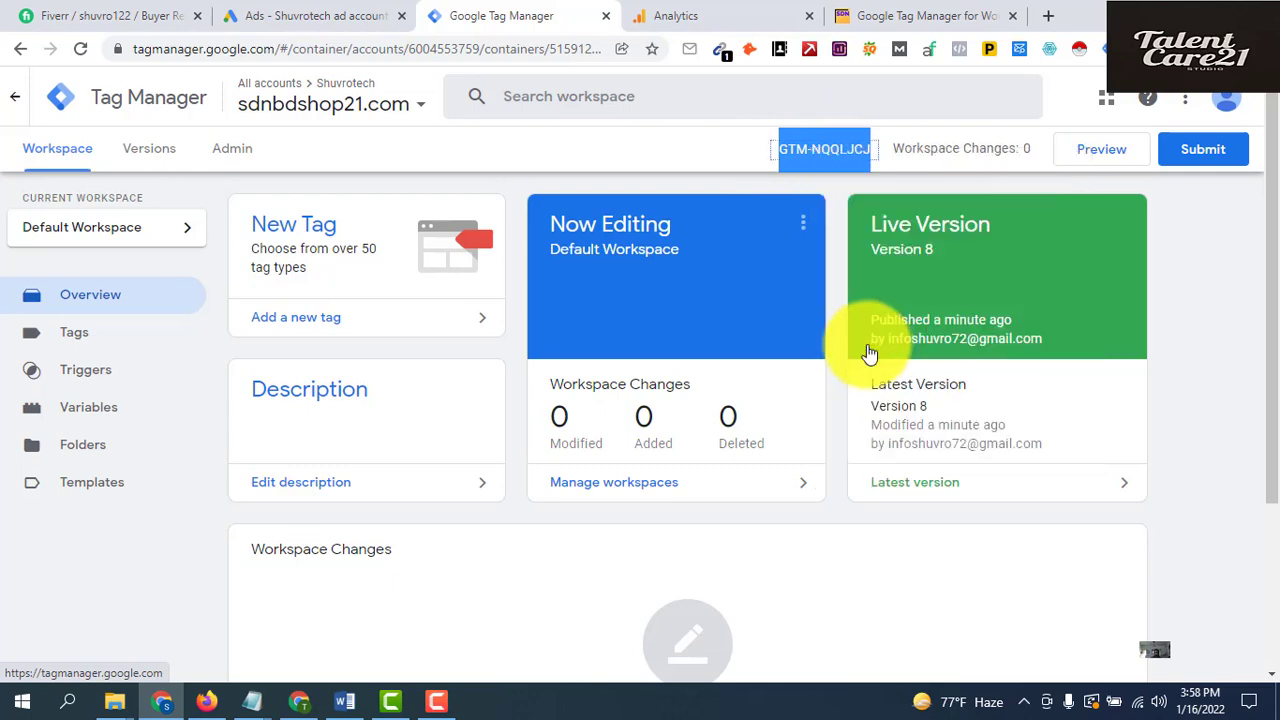
click(885, 18)
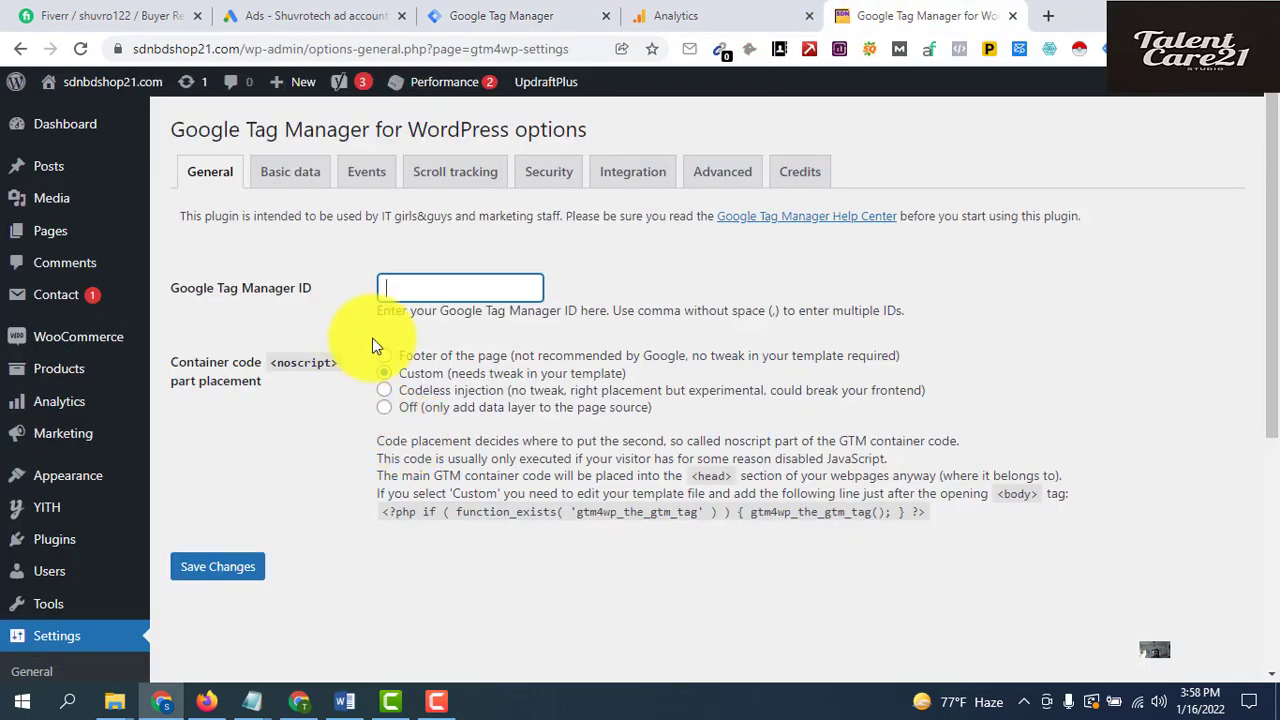
right_click(437, 285)
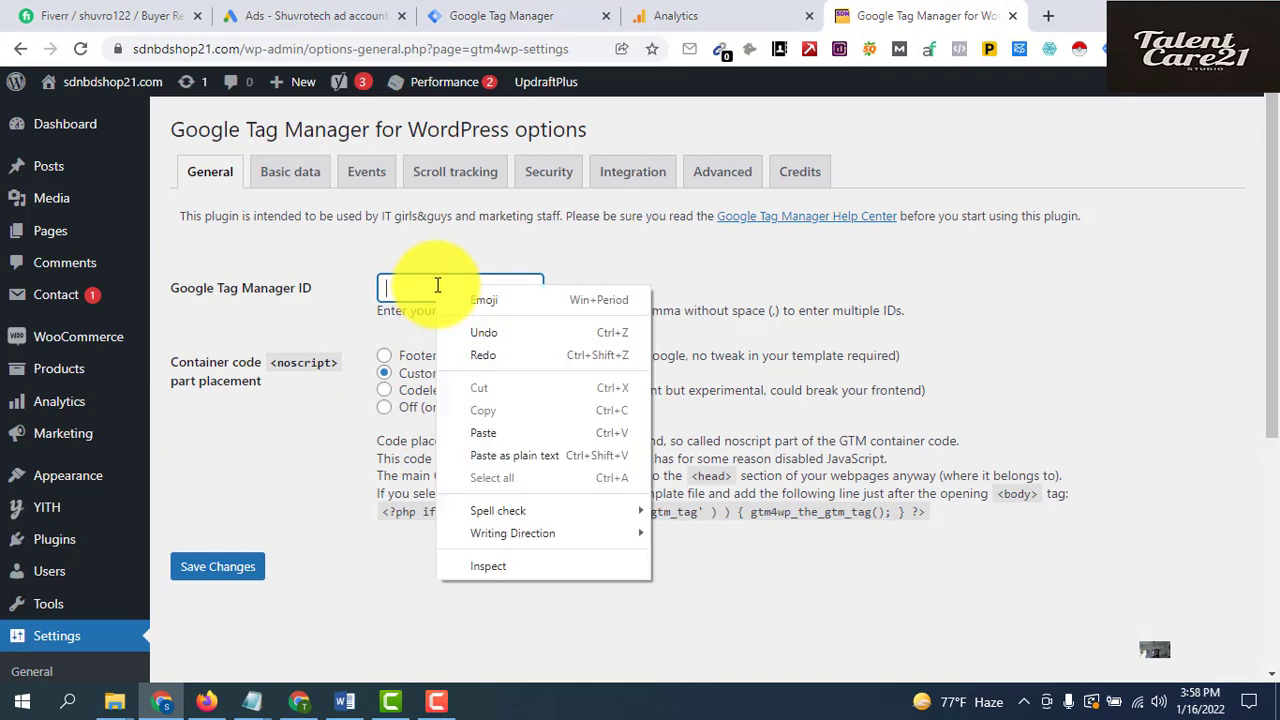
click(493, 430)
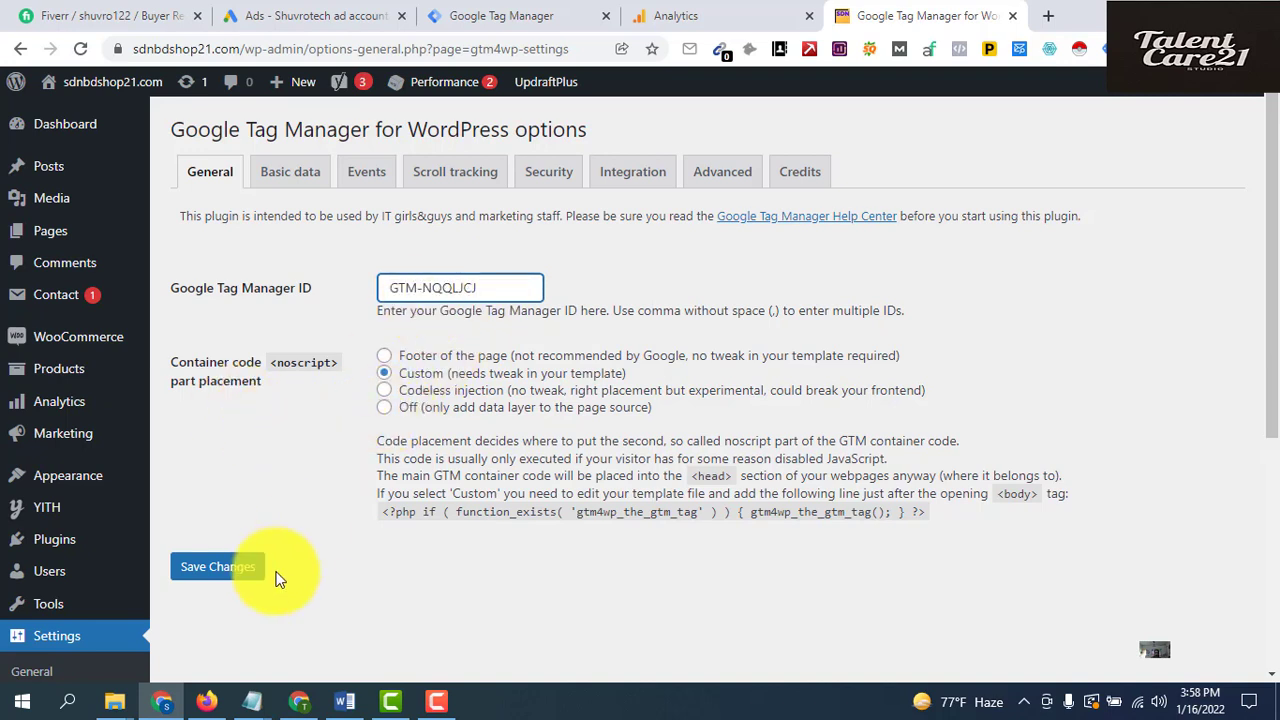
click(220, 570)
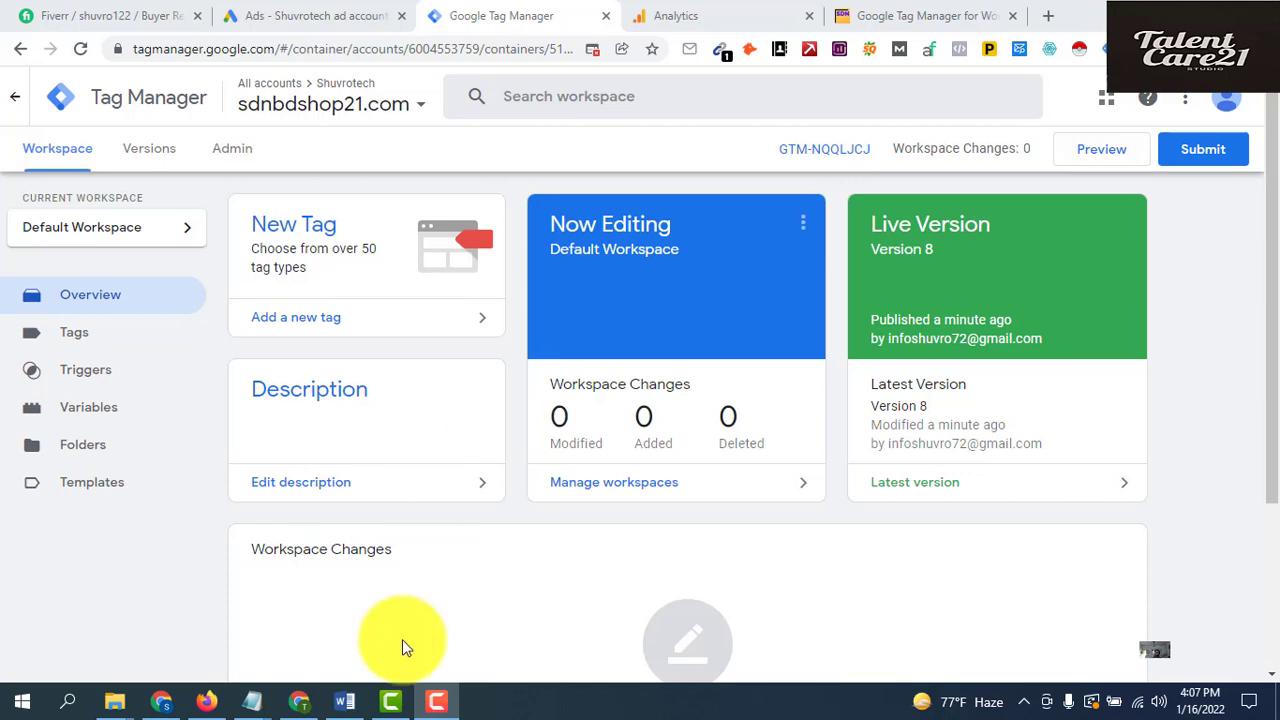
click(344, 701)
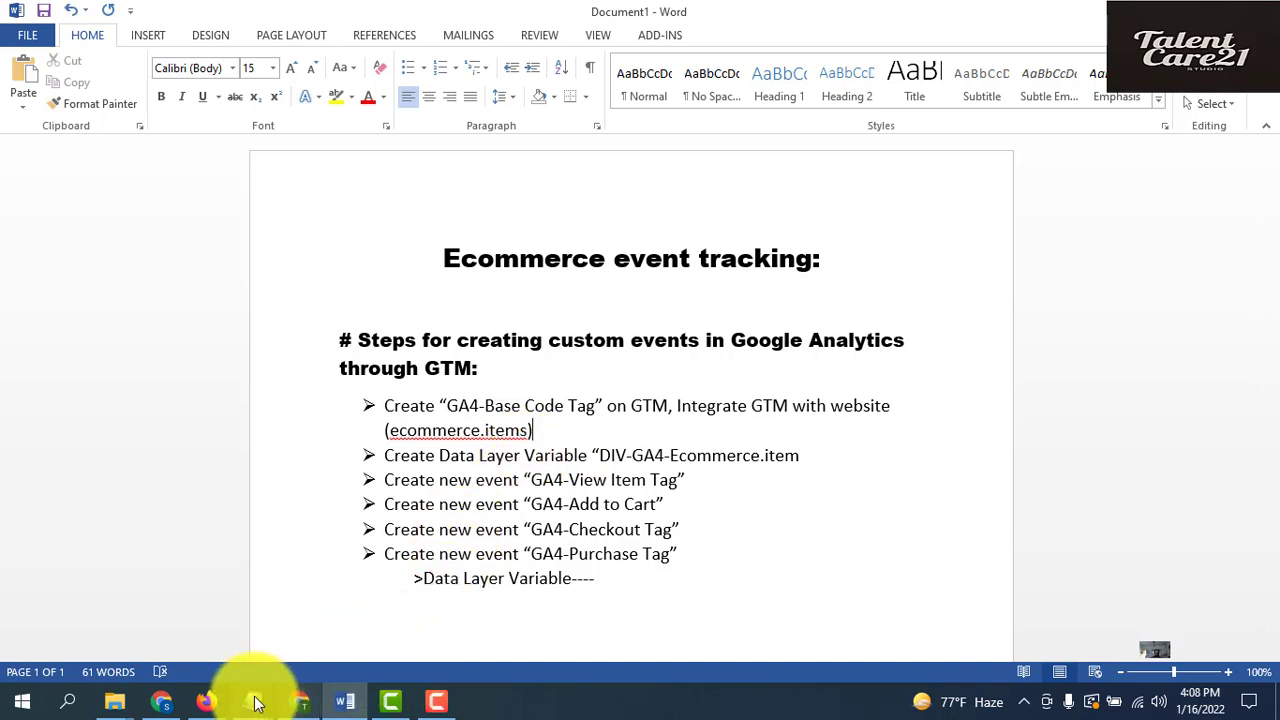
click(161, 701)
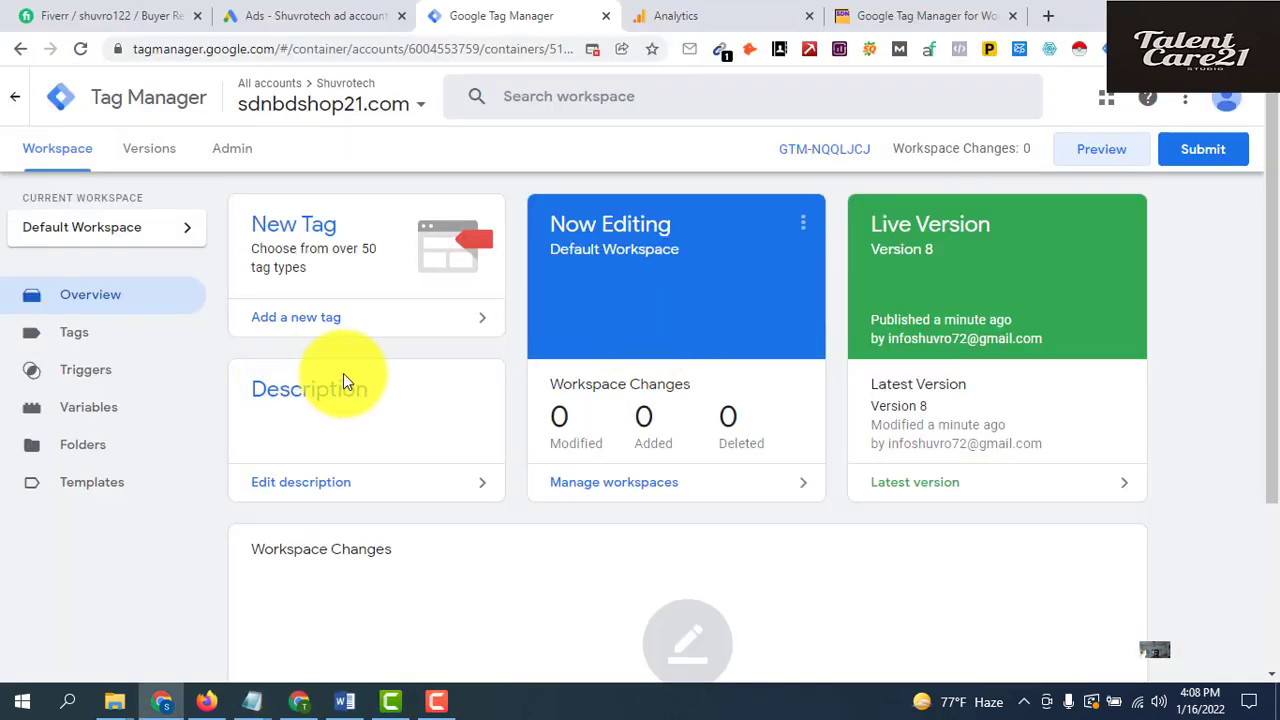
click(1100, 158)
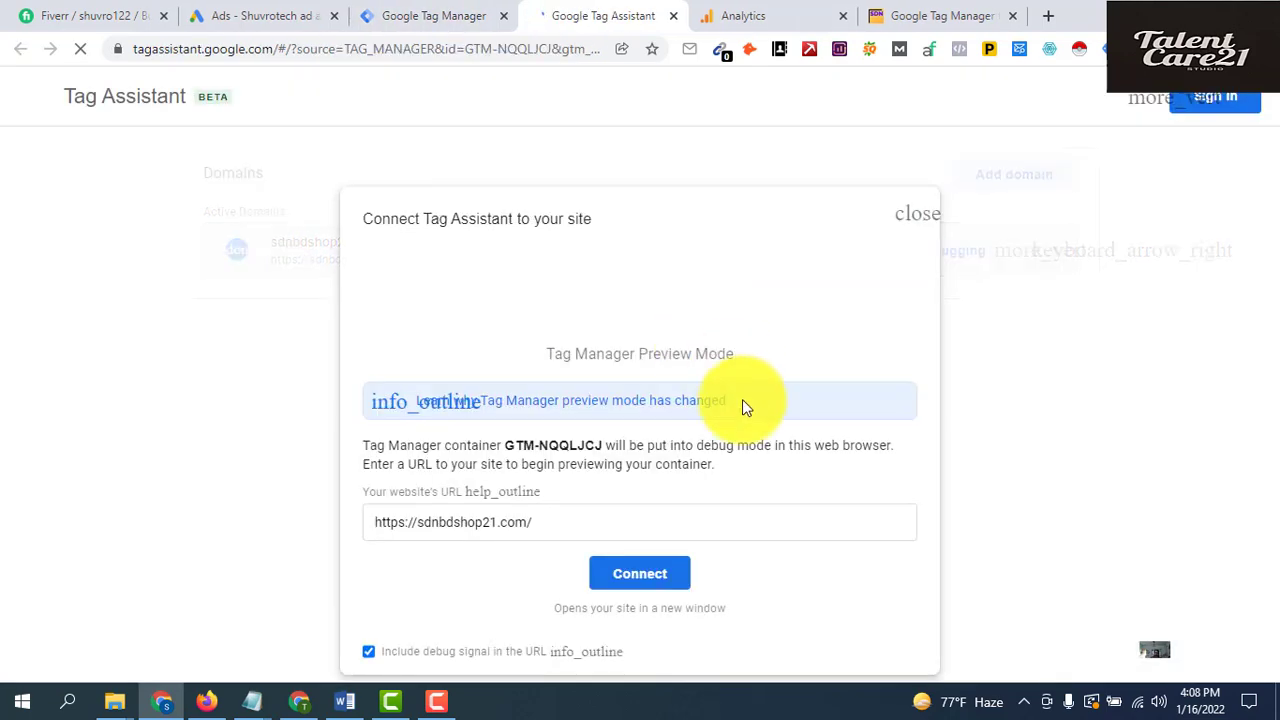
click(549, 521)
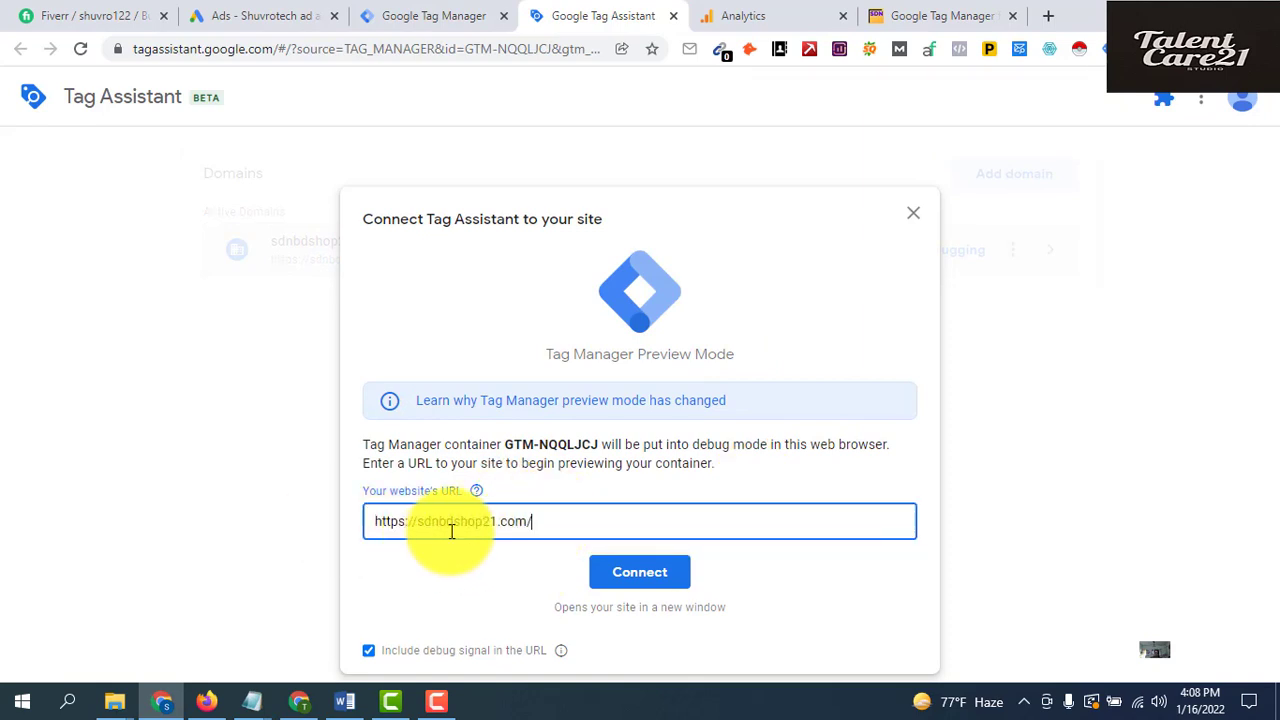
click(646, 585)
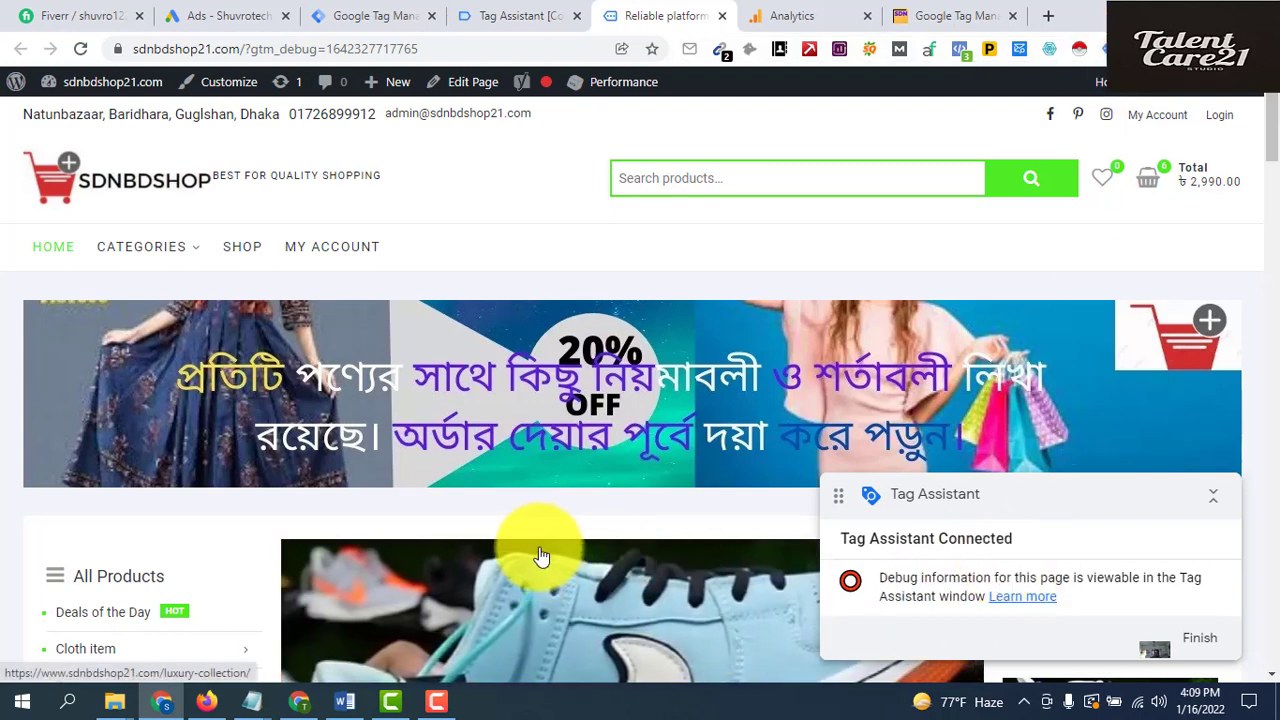
Open the Ac Cotton Shalwar Kameez sdn 600.3 product from Best Selling Products on the connected shop and look through its page
scroll(456, 538, down, 3)
scroll(456, 540, down, 6)
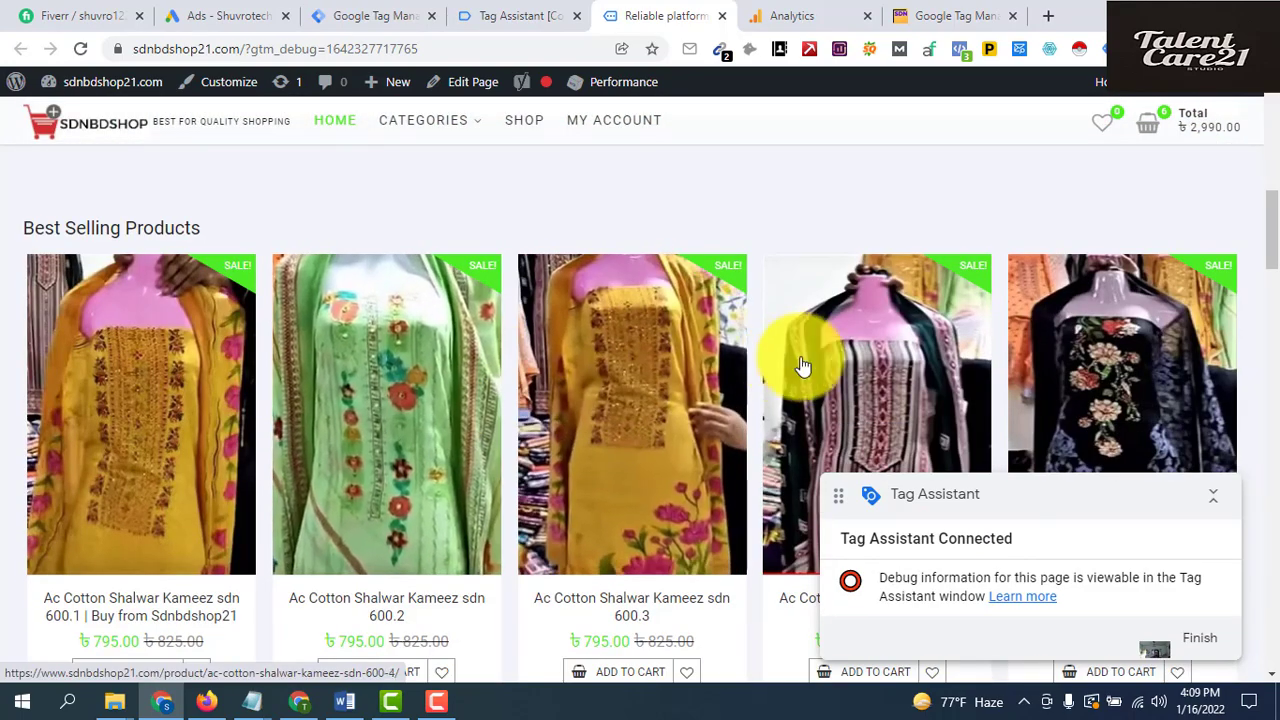
click(626, 358)
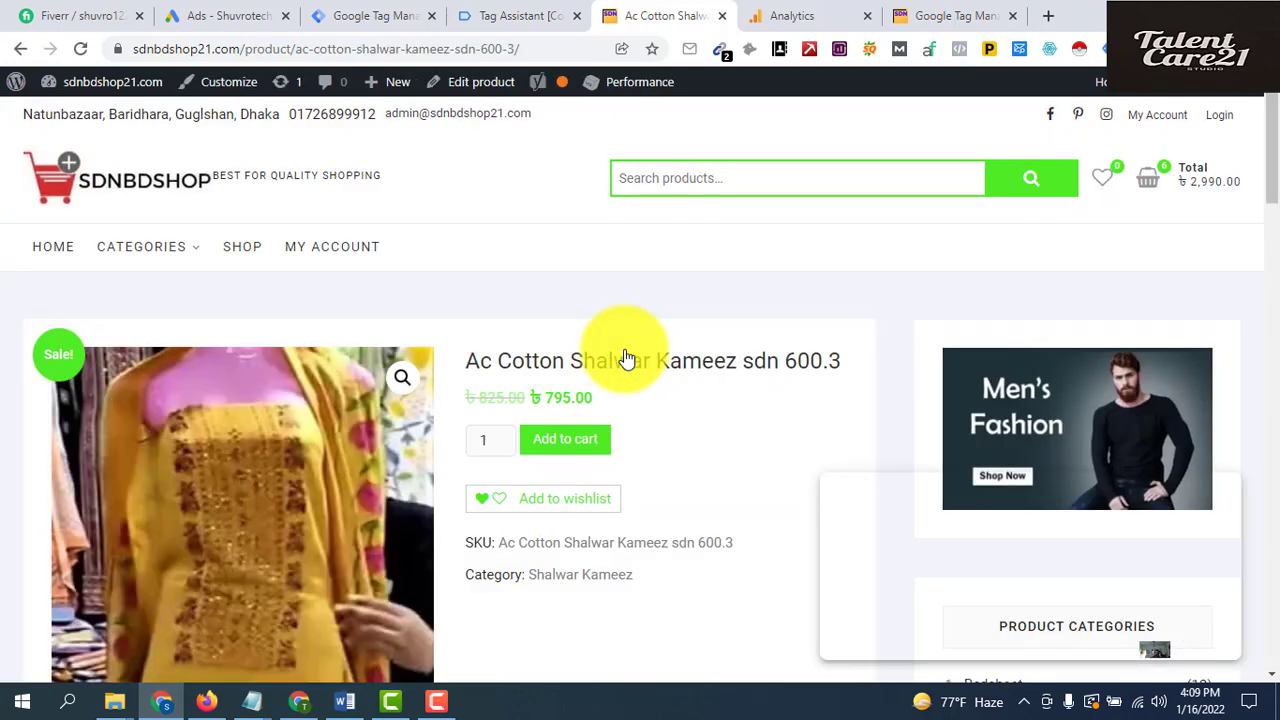
scroll(566, 455, down, 3)
scroll(566, 455, down, 5)
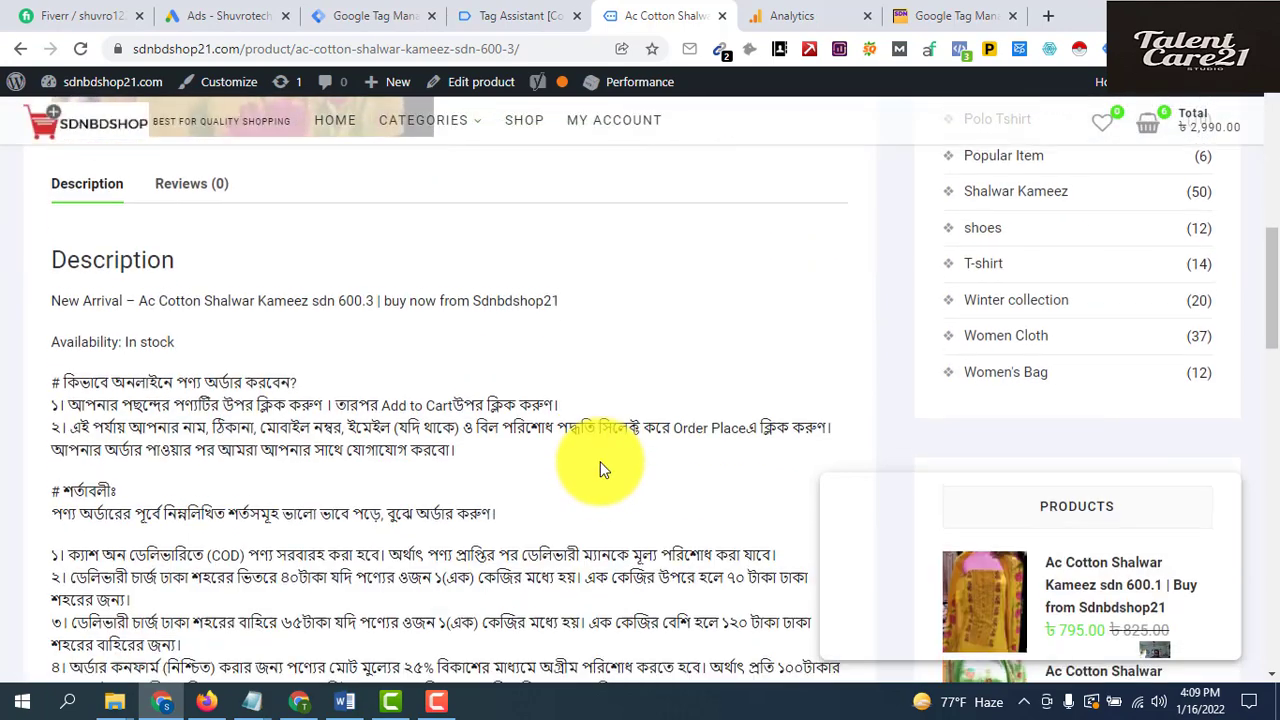
scroll(600, 461, up, 4)
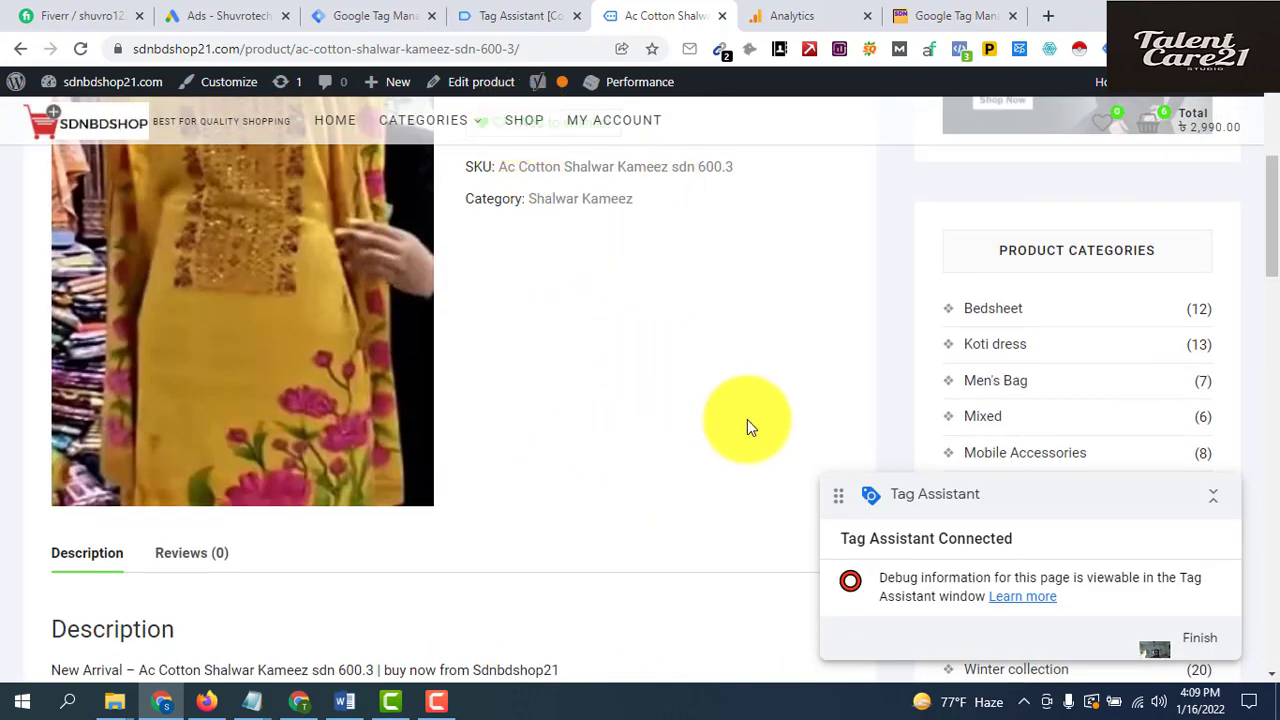
Examine the tags and data layer values of the Ac Cotton Shalwar Kameez product page in Tag Assistant
click(522, 18)
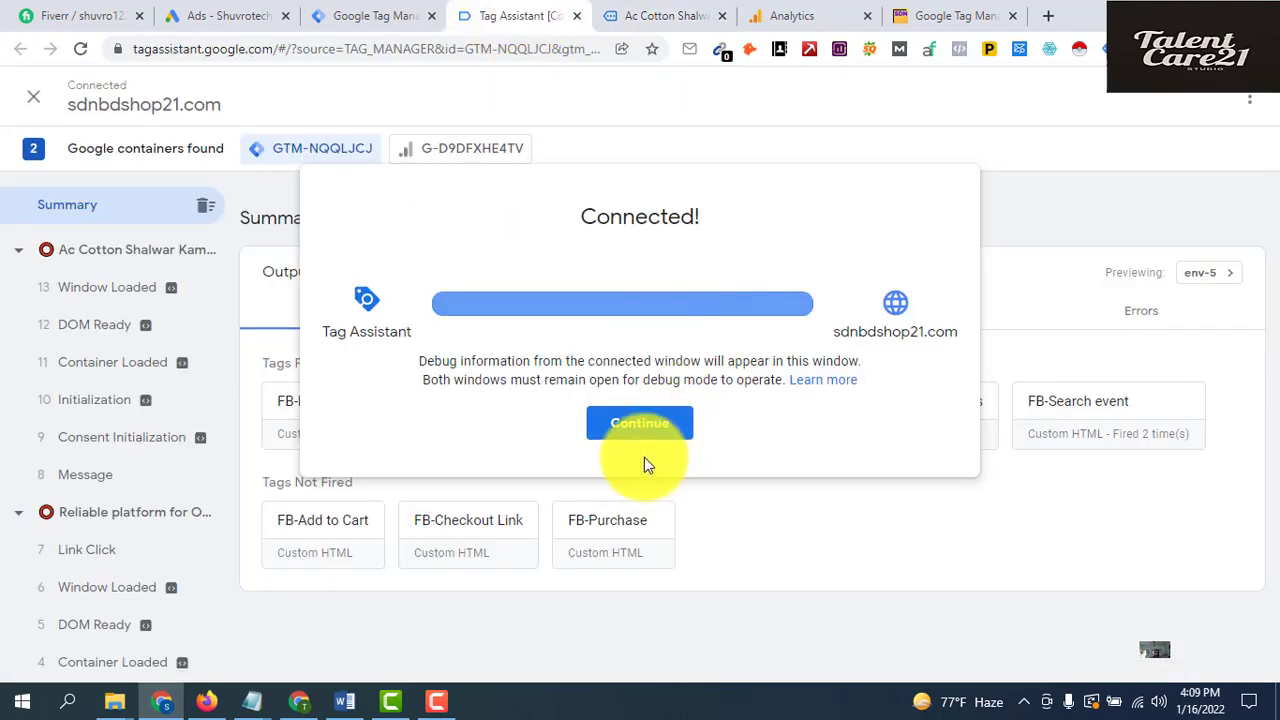
click(652, 428)
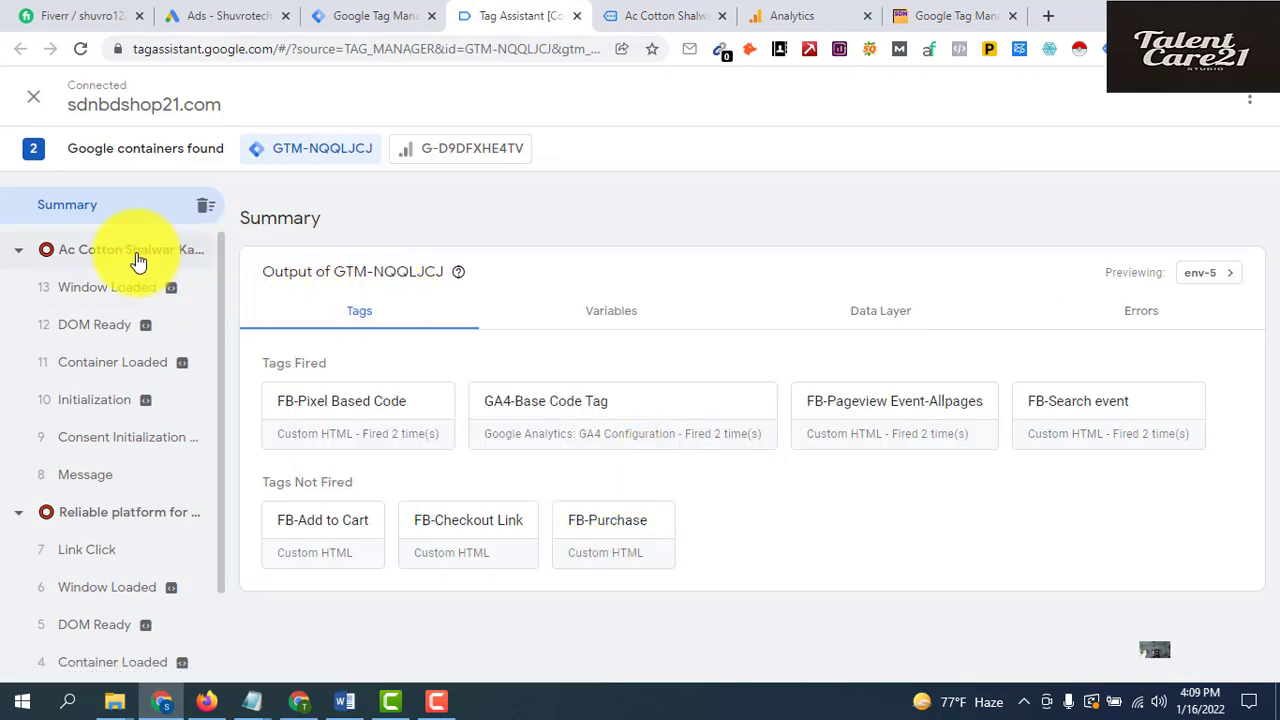
click(104, 262)
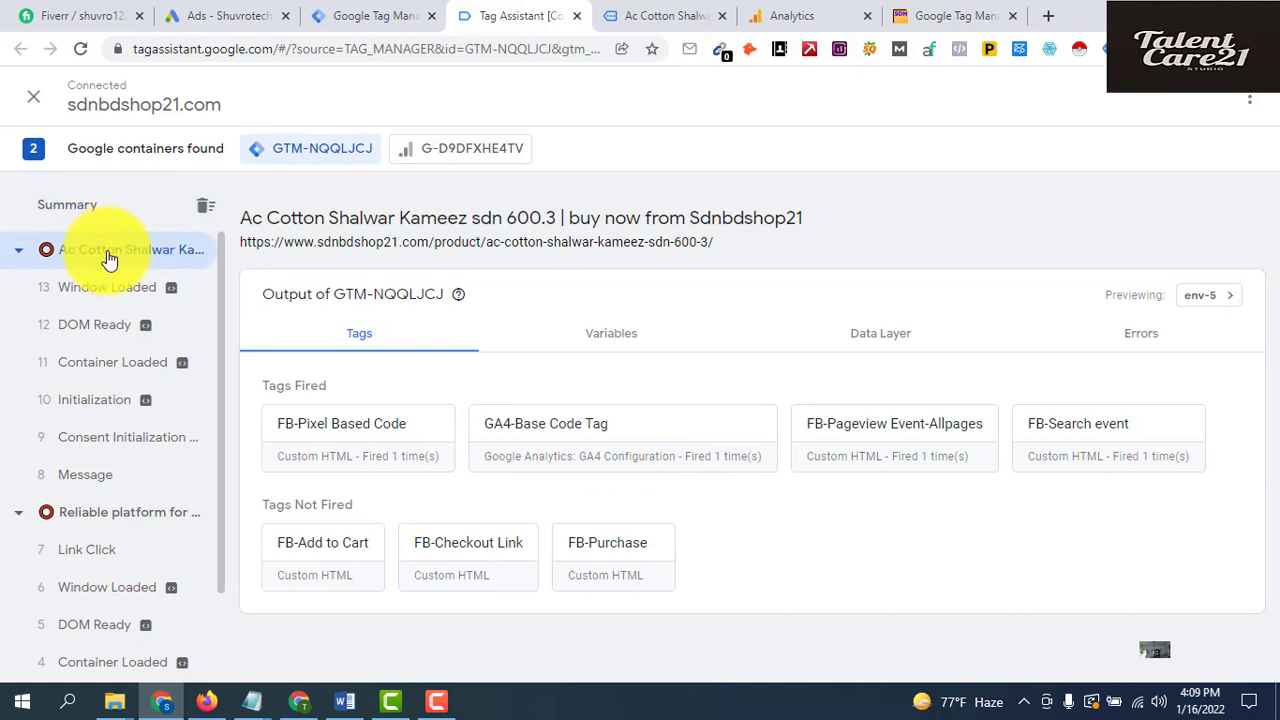
click(884, 341)
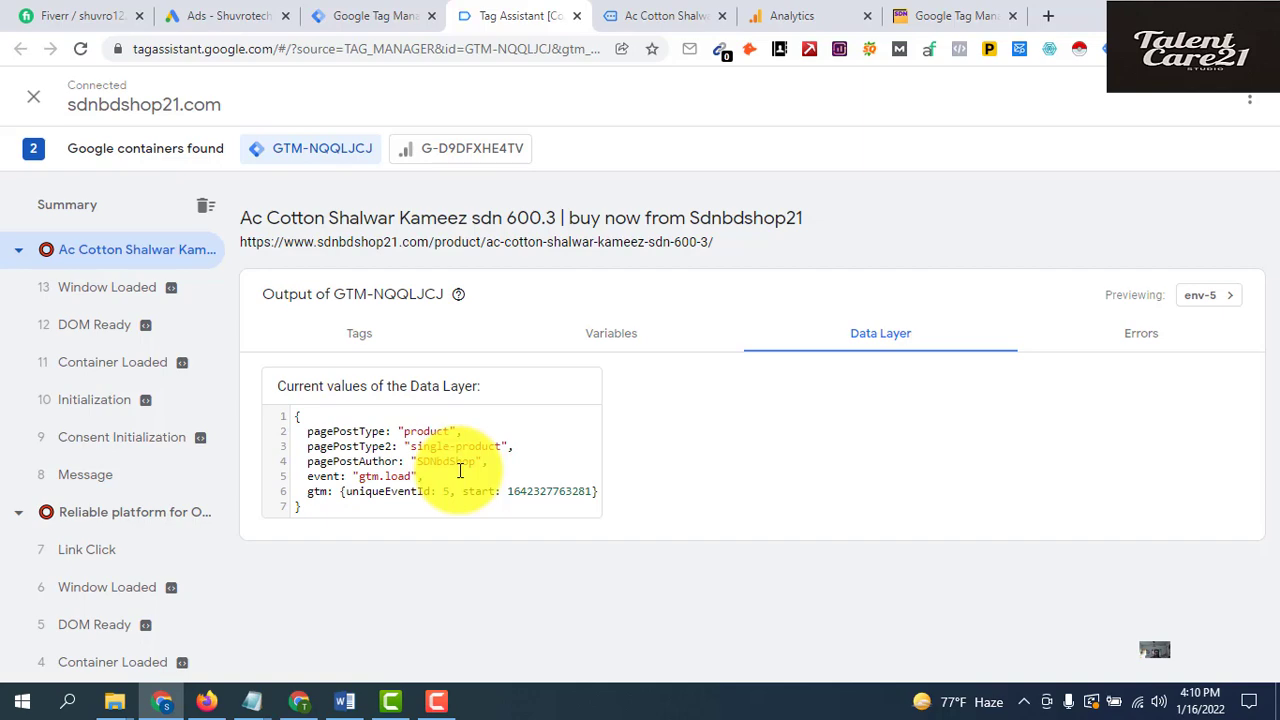
Enable Track enhanced e-commerce in the WordPress Tag Manager plugin's WooCommerce integration and save the changes
click(922, 17)
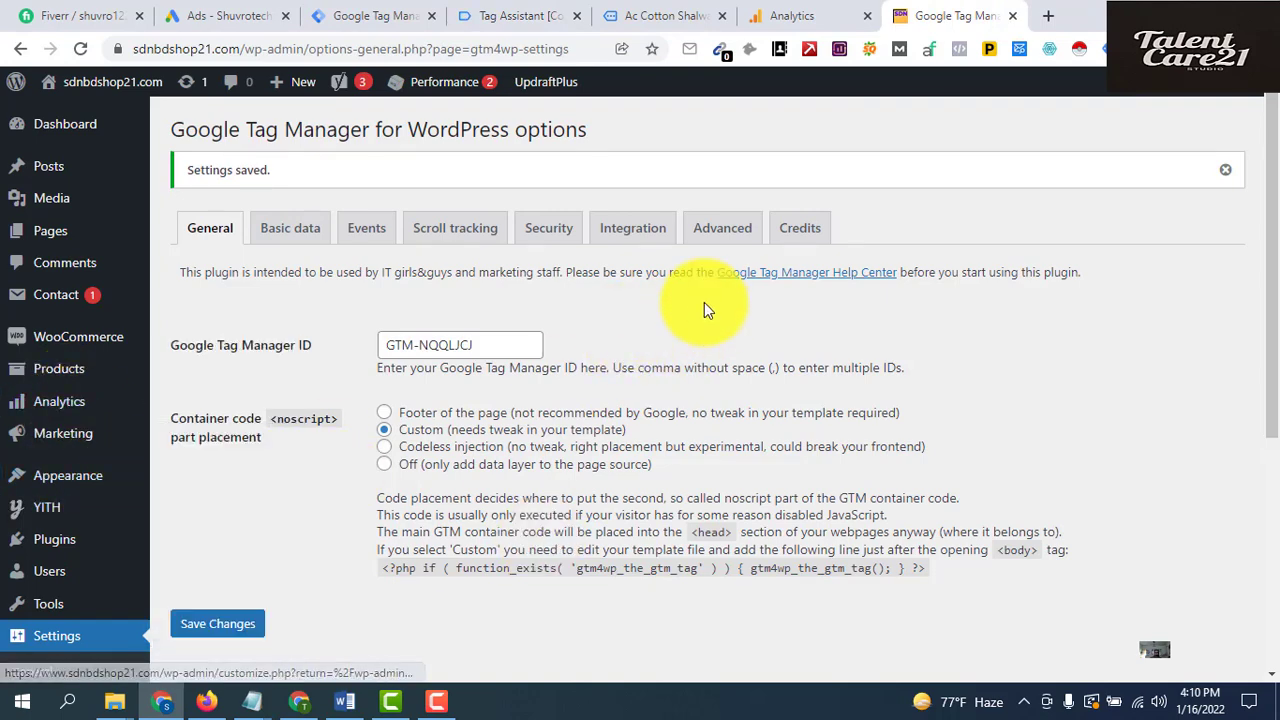
click(635, 230)
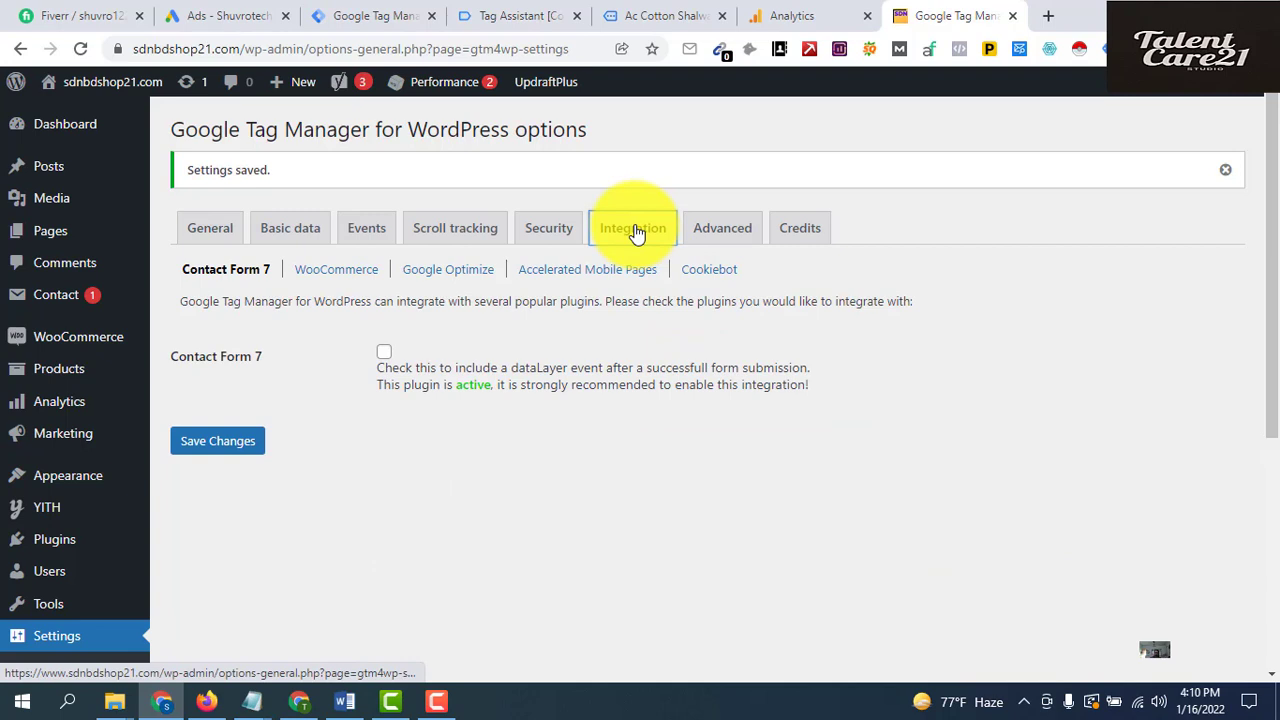
click(345, 272)
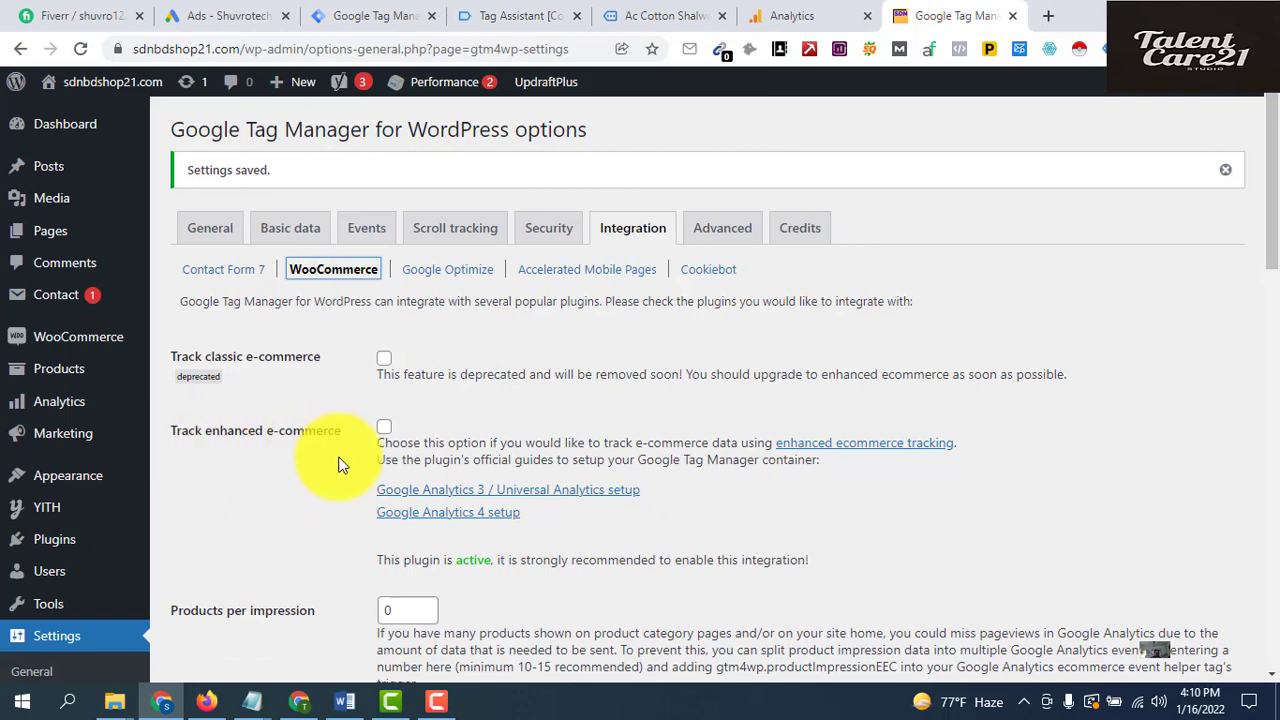
click(383, 432)
scroll(374, 532, down, 12)
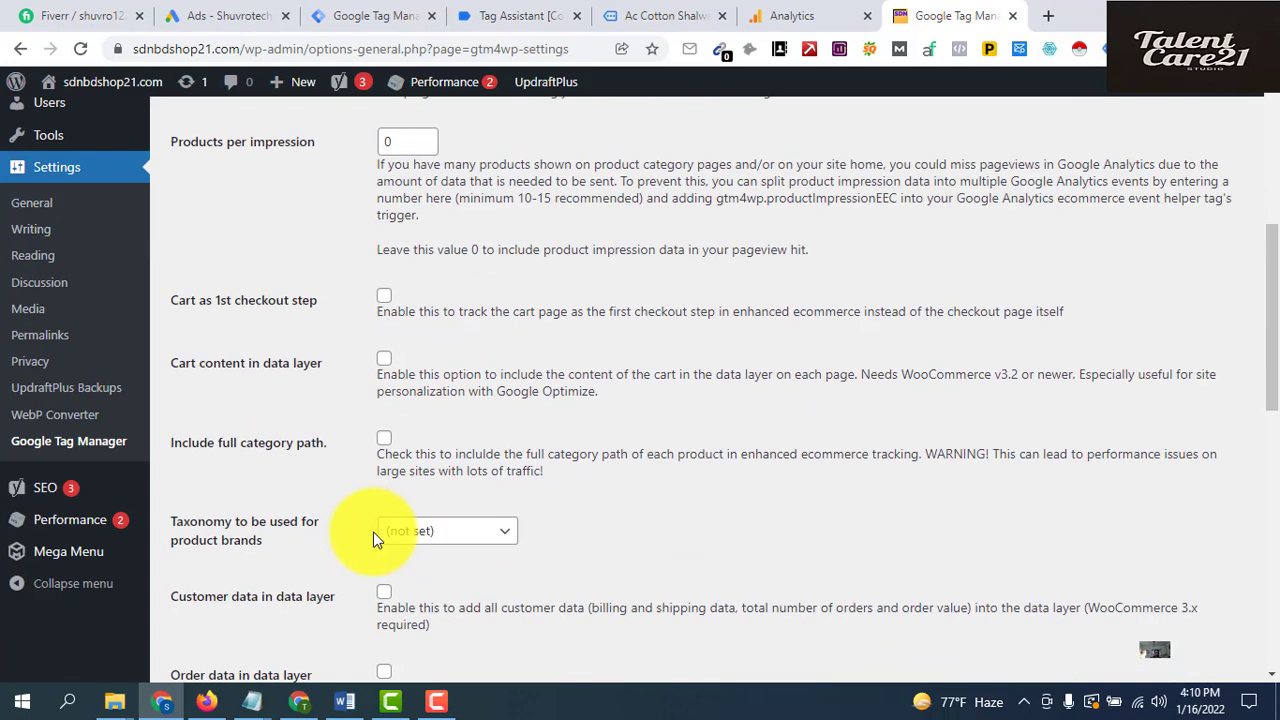
scroll(374, 540, down, 2)
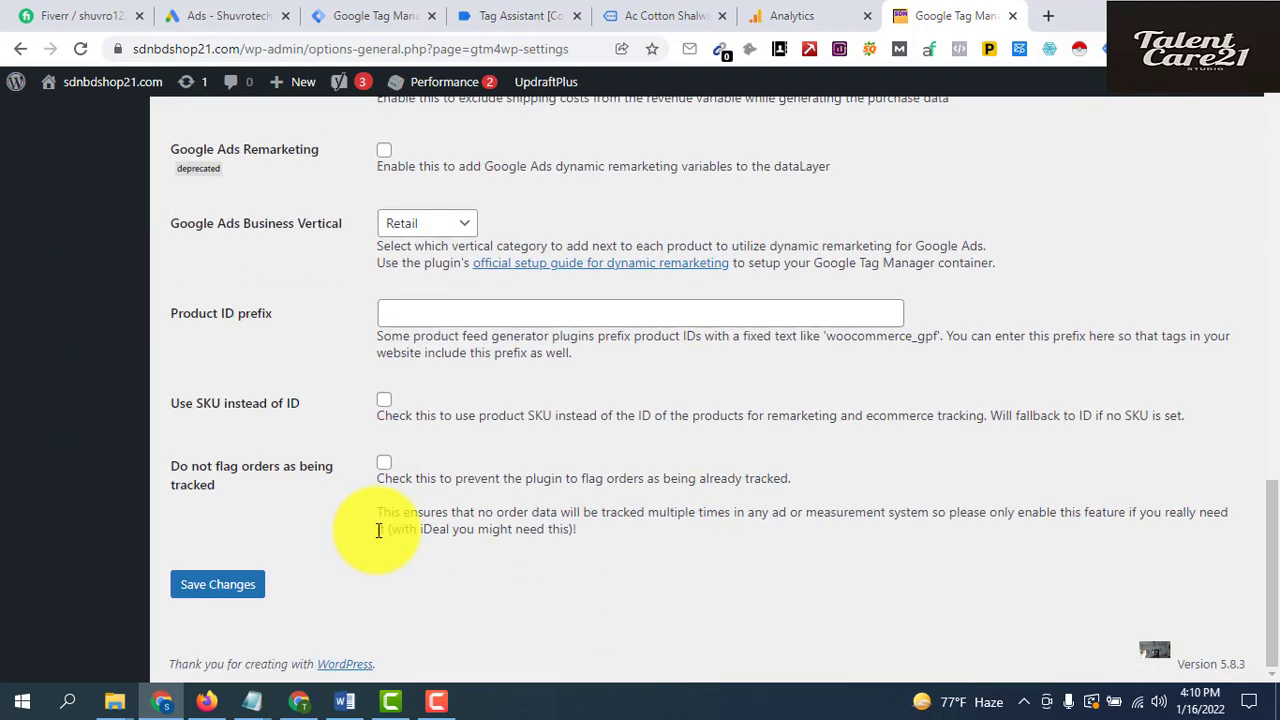
click(218, 586)
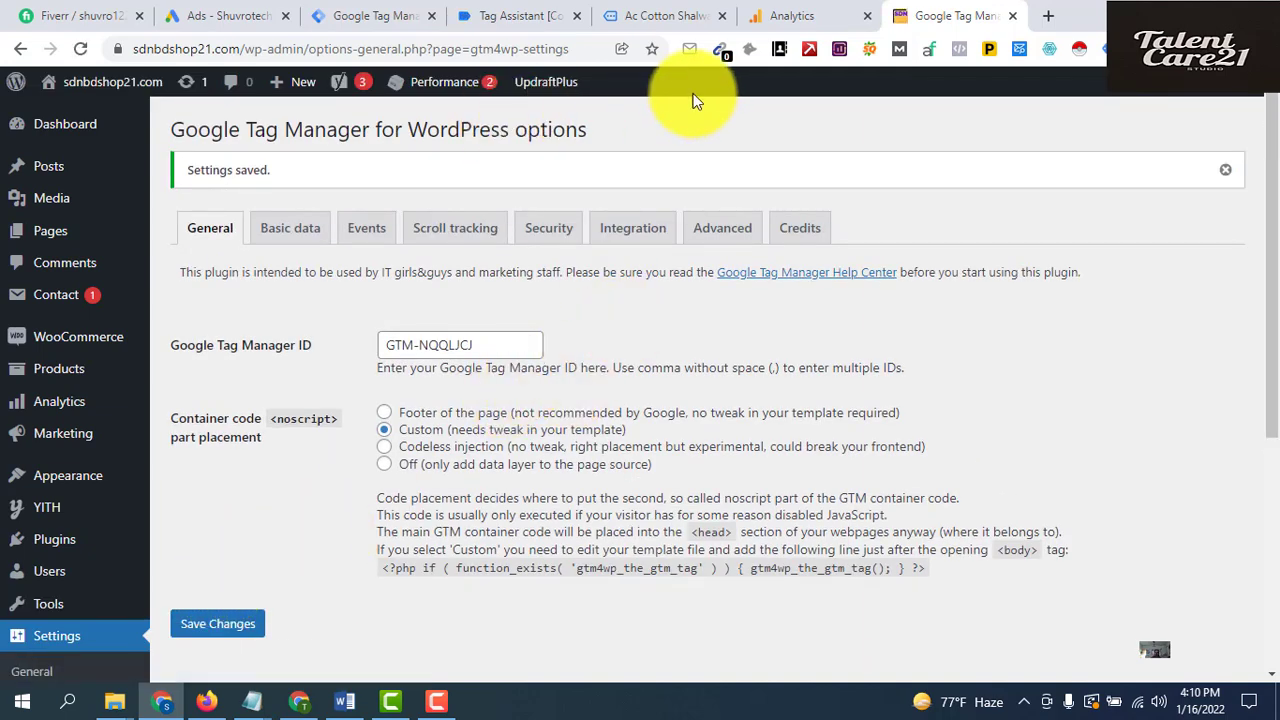
click(788, 20)
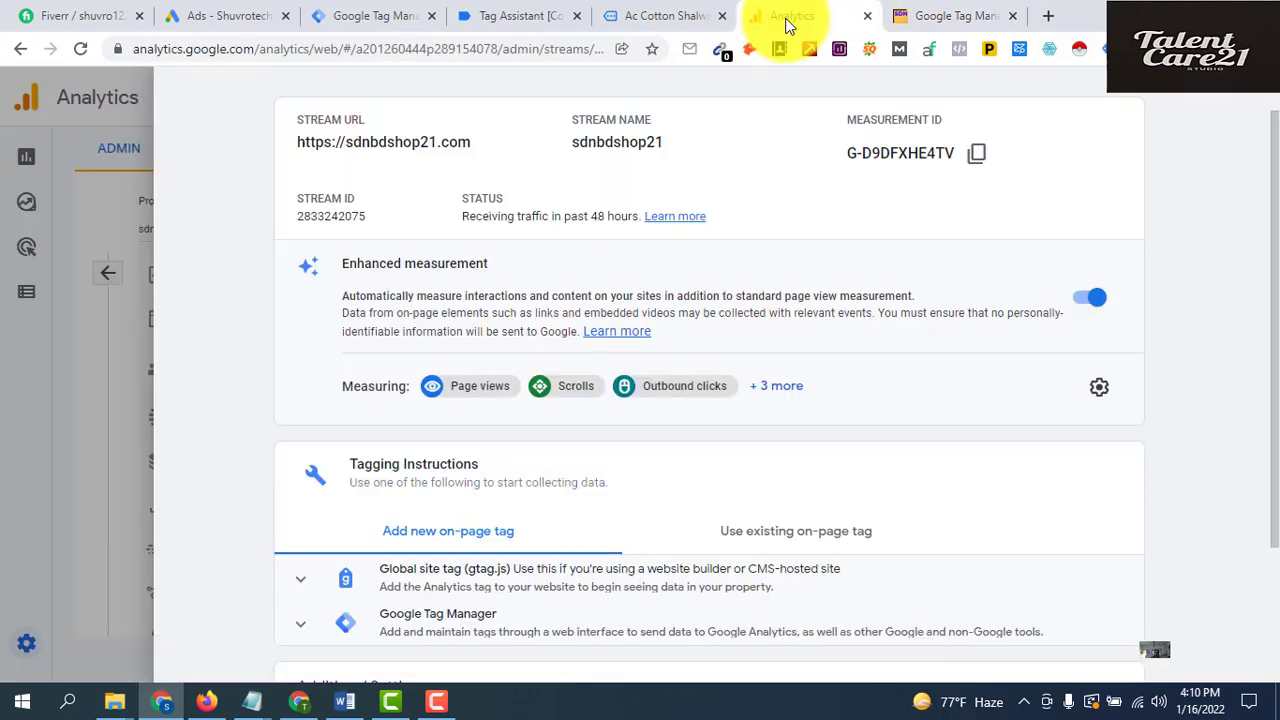
click(651, 18)
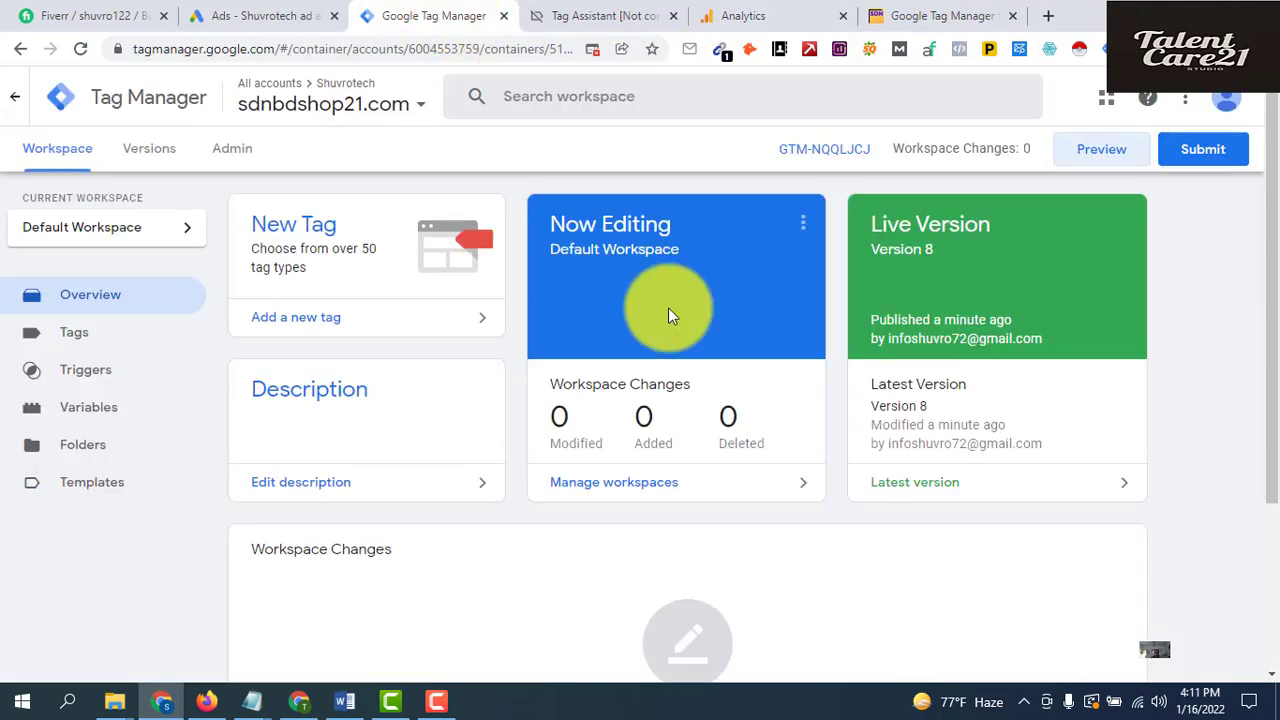
click(722, 16)
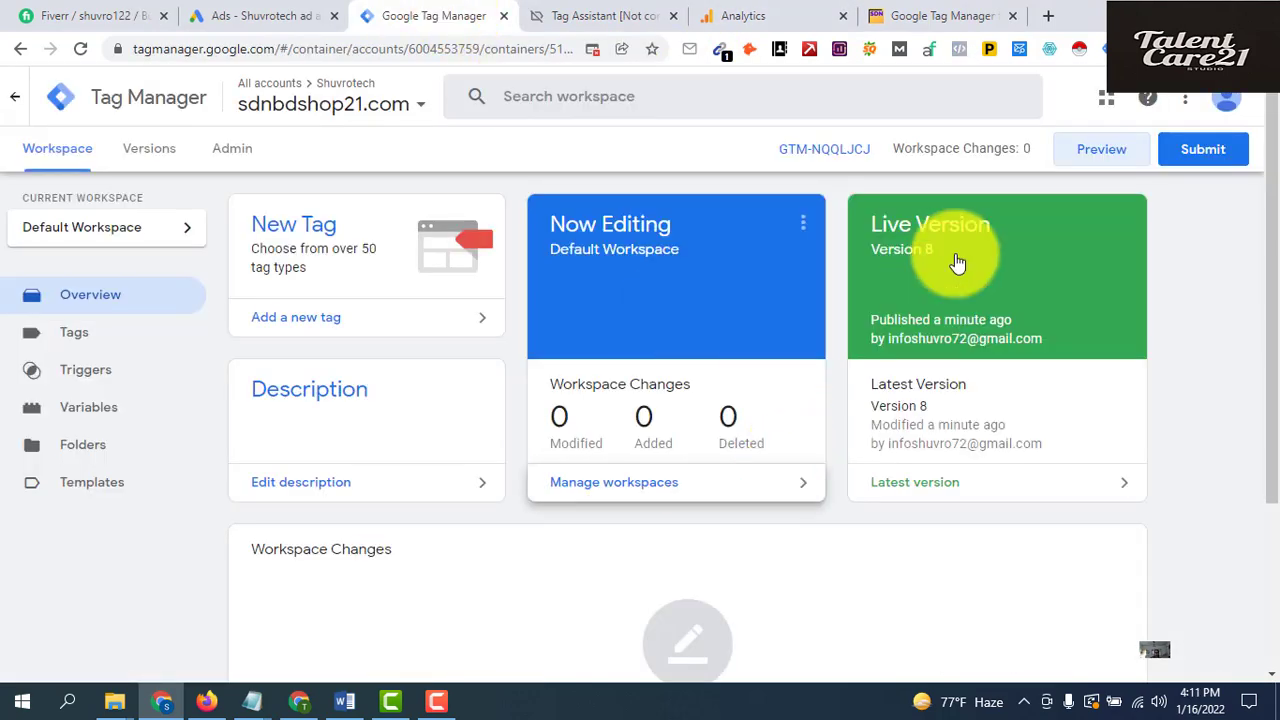
click(1086, 158)
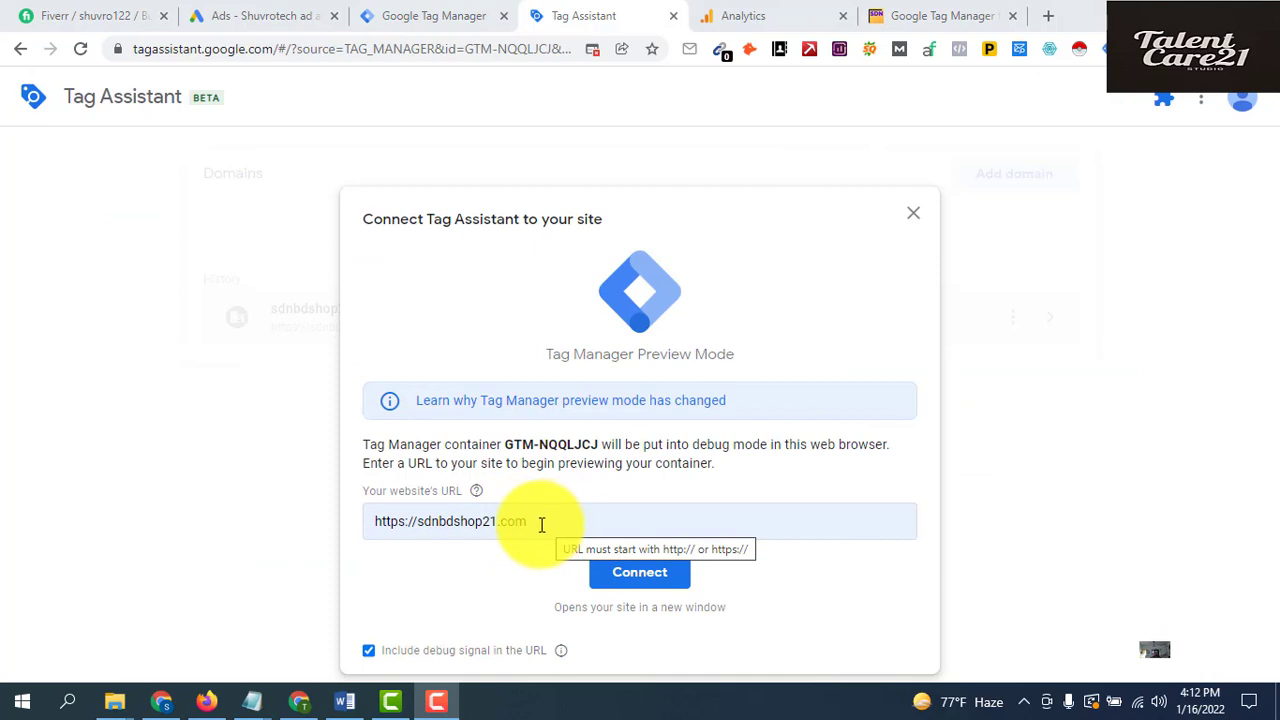
click(652, 582)
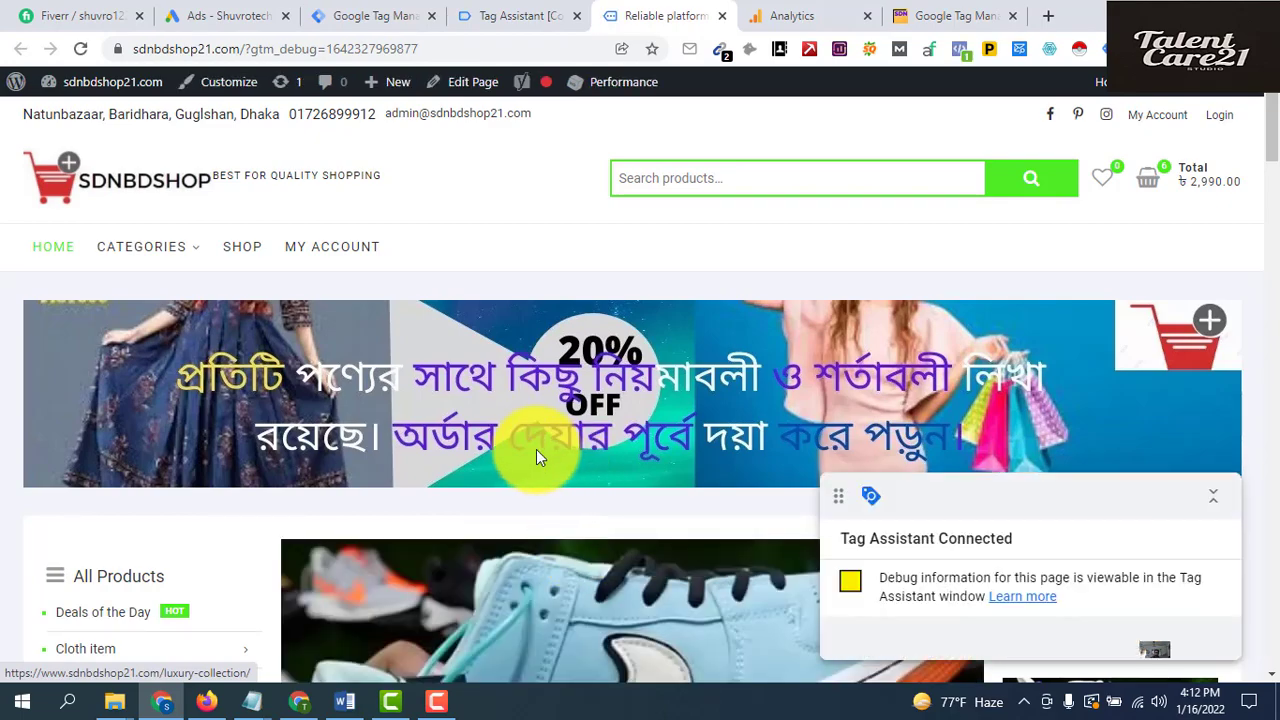
scroll(507, 425, down, 7)
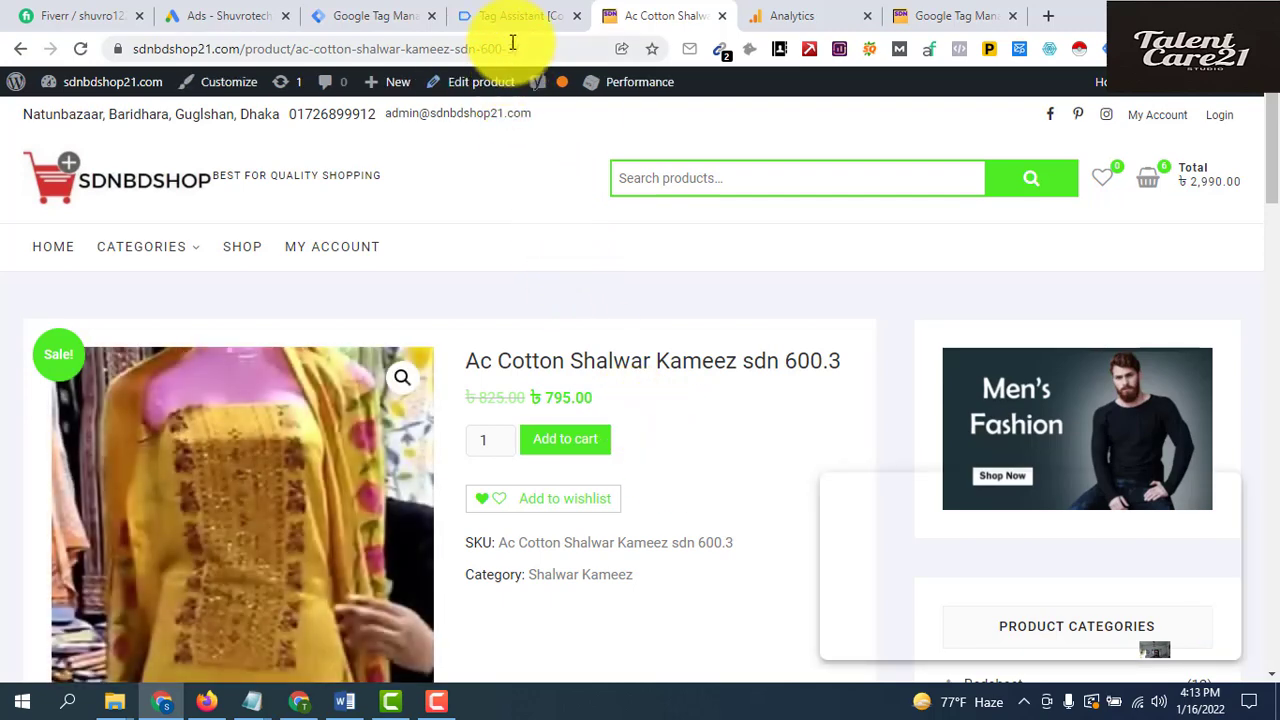
Examine the current data layer values, including the ecommerce items, for the Ac Cotton Shalwar Kameez product page in Tag Assistant
click(505, 16)
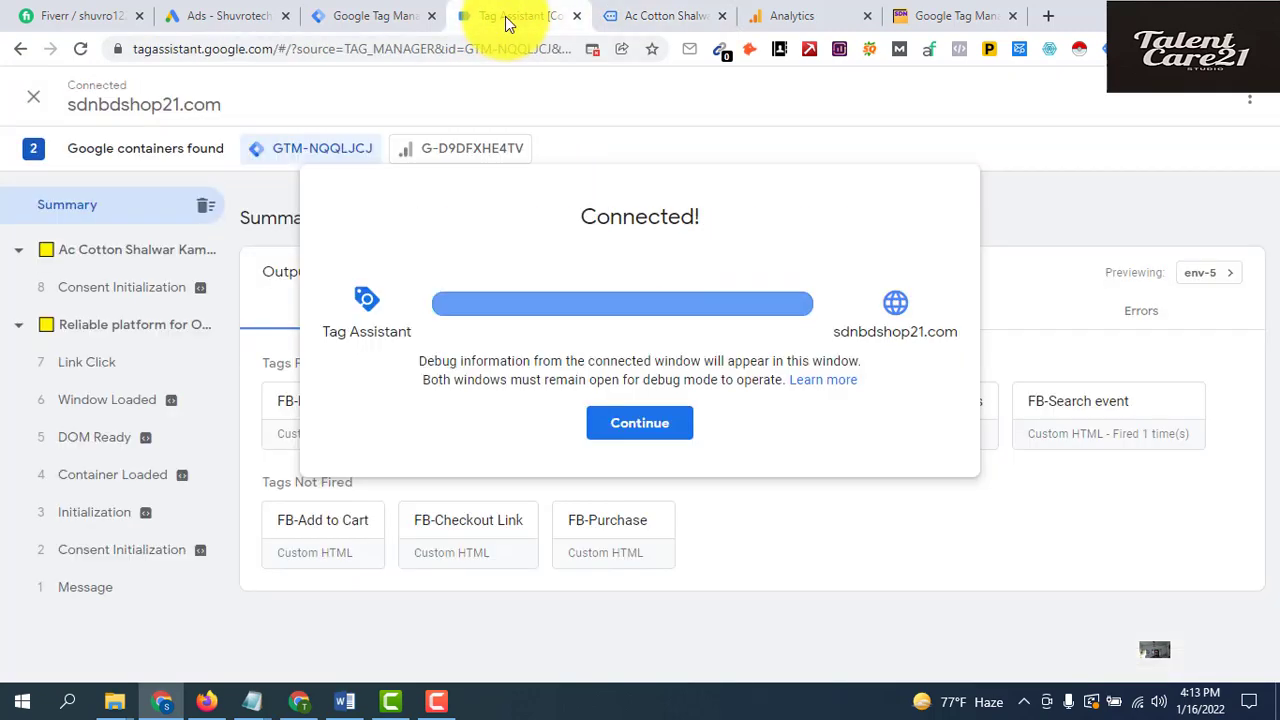
click(648, 421)
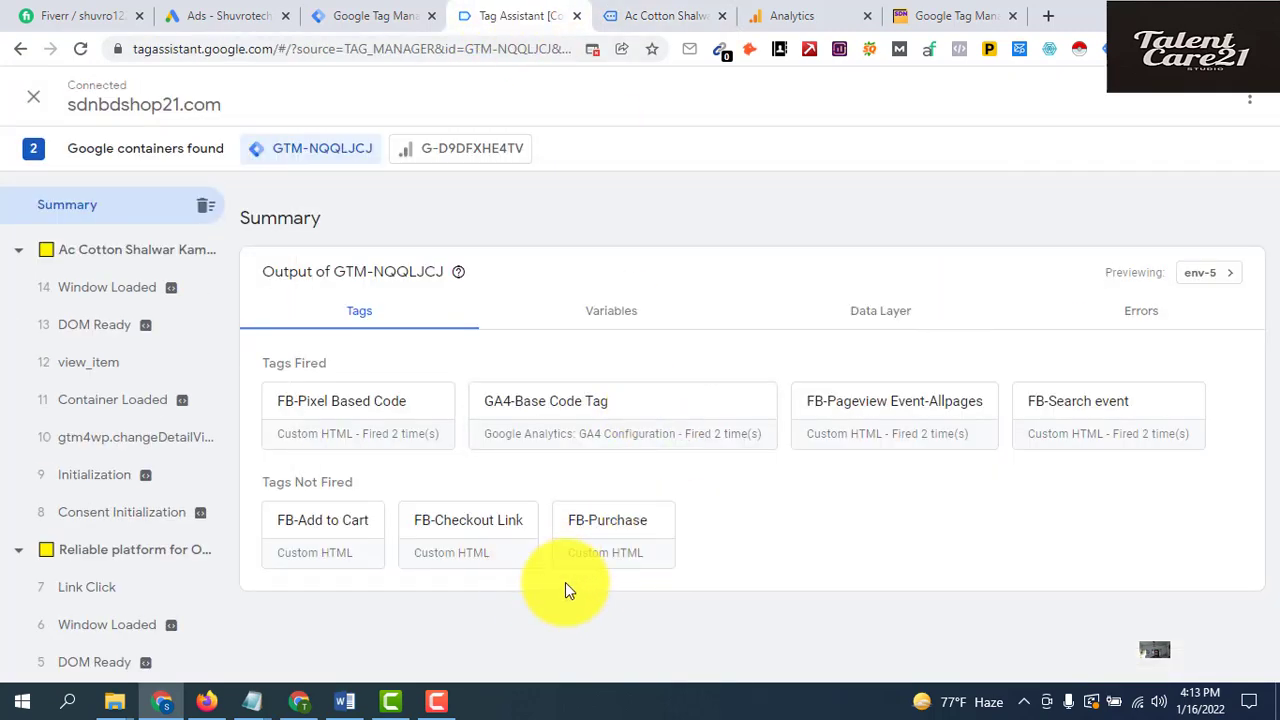
click(116, 261)
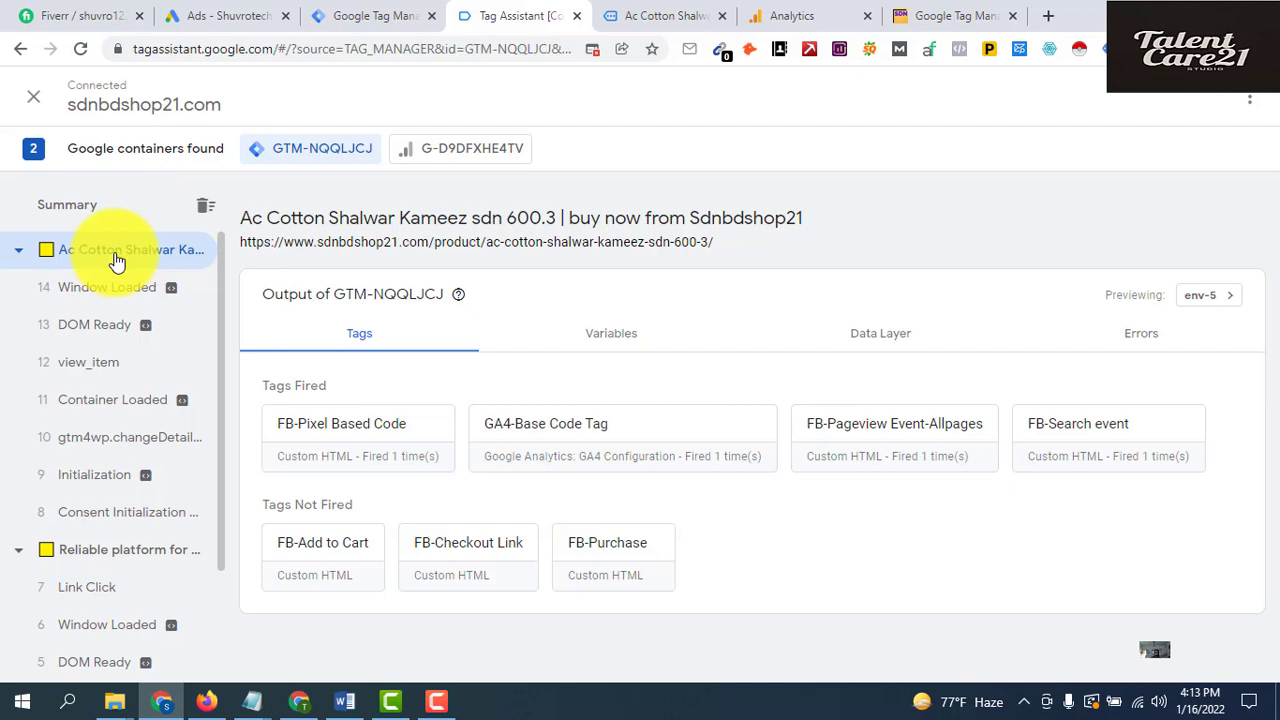
click(872, 340)
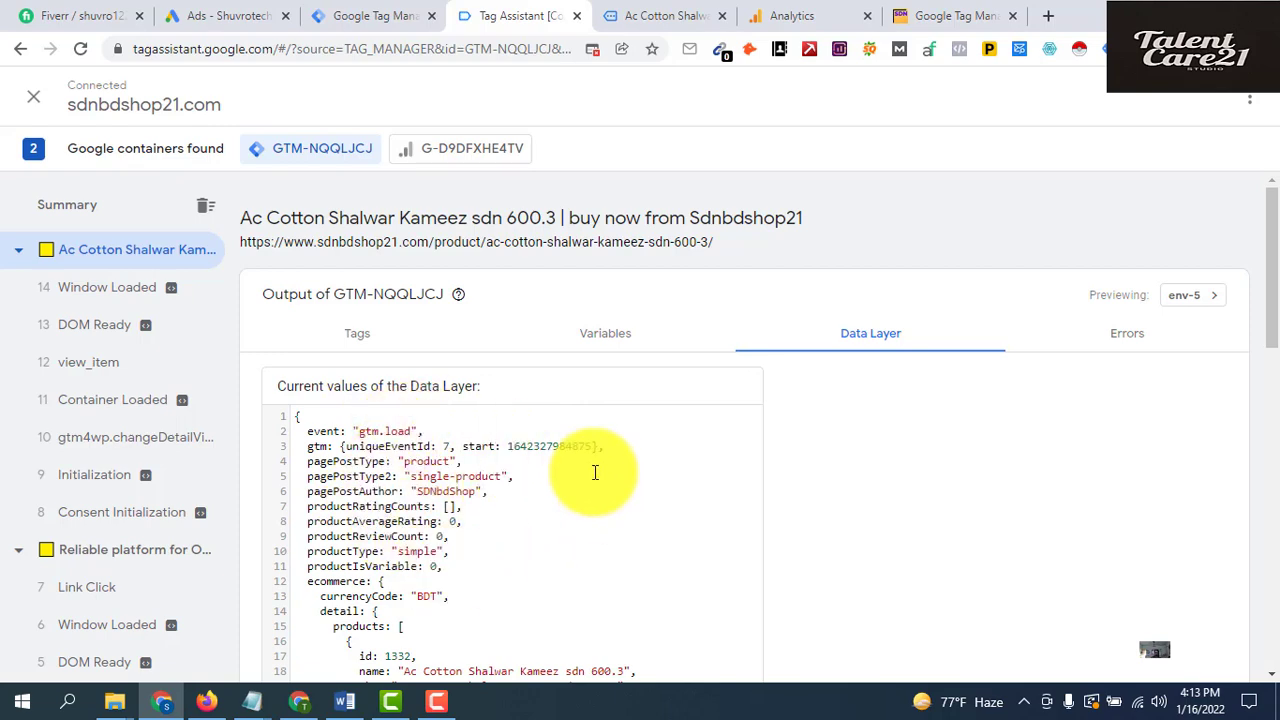
scroll(668, 558, down, 10)
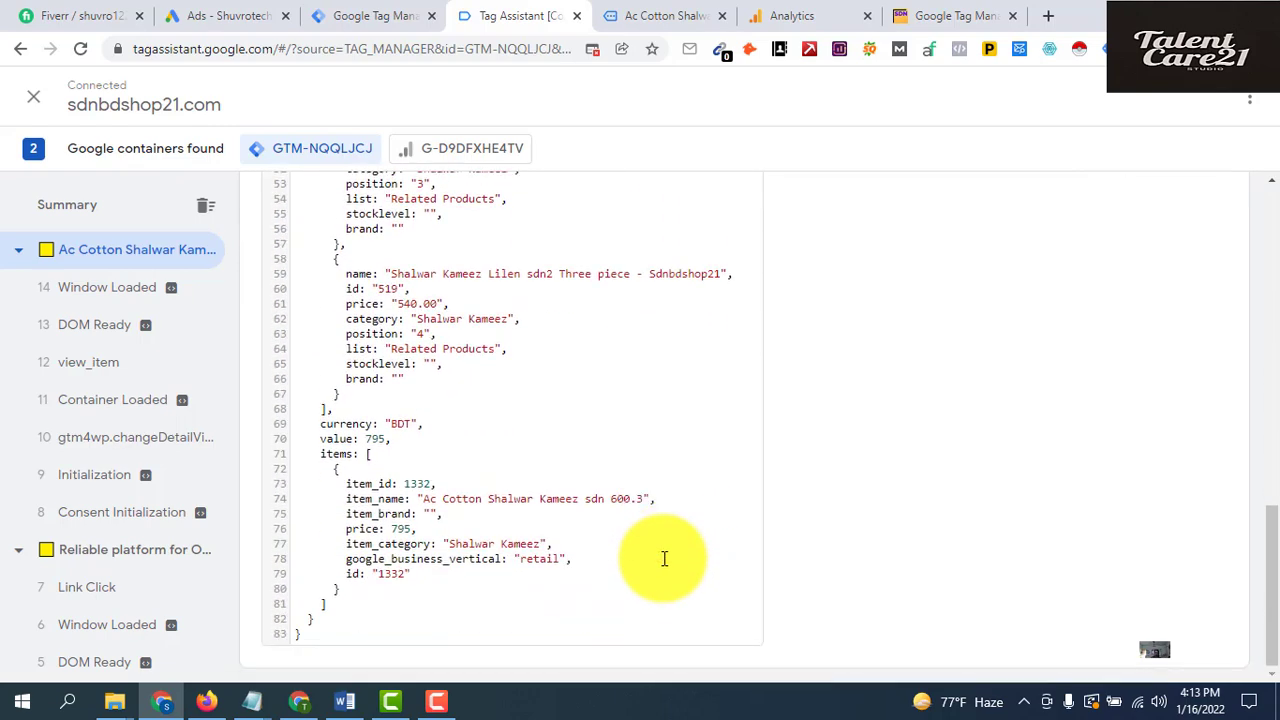
scroll(662, 558, up, 15)
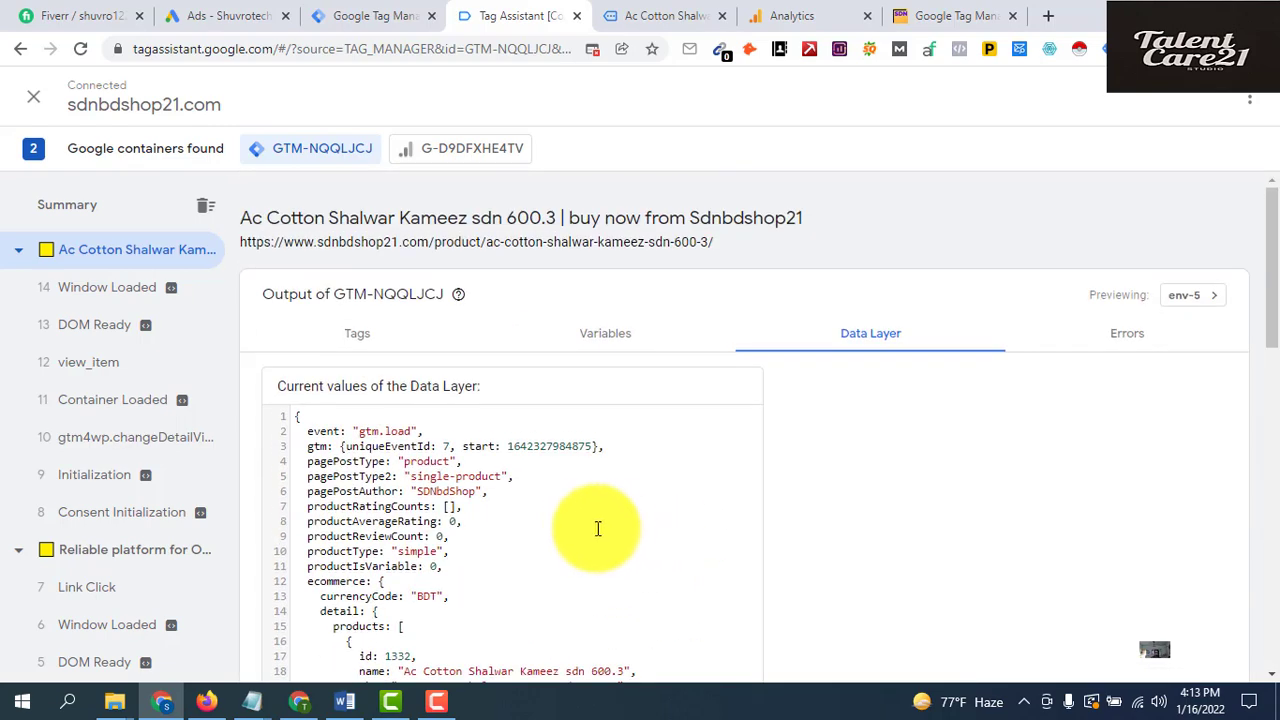
scroll(597, 528, down, 3)
scroll(590, 527, down, 8)
scroll(590, 527, up, 9)
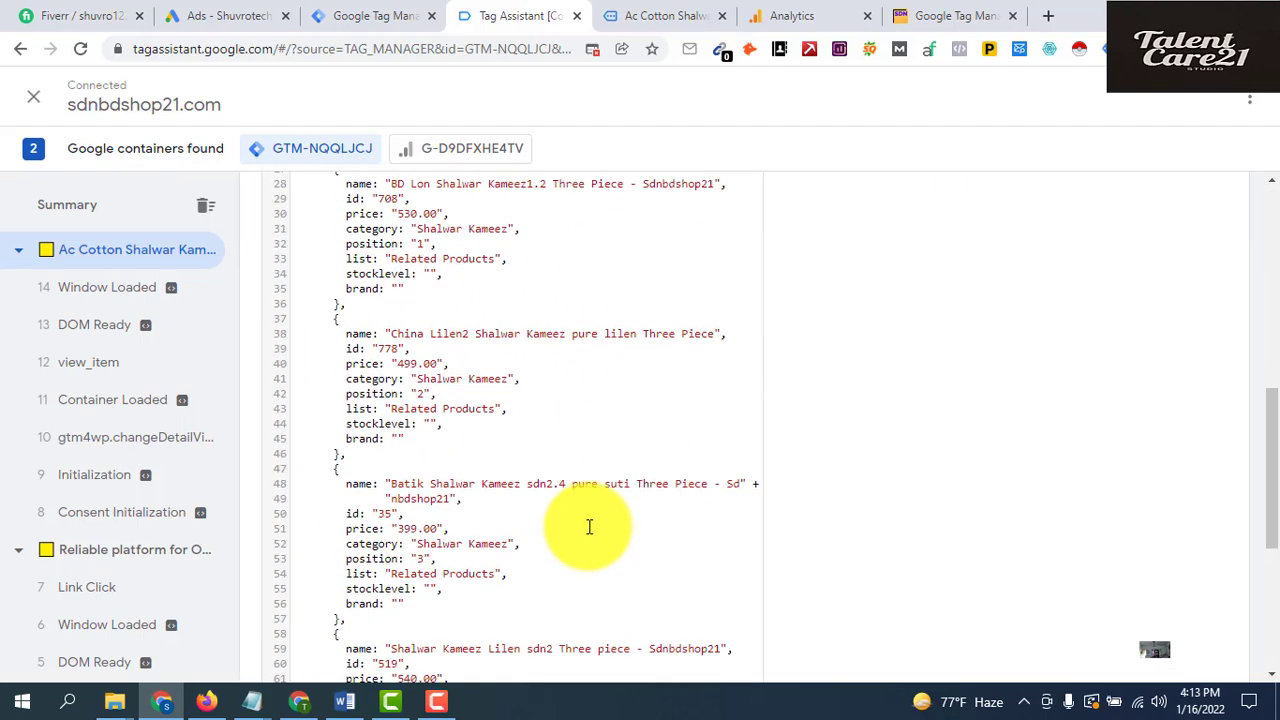
scroll(589, 527, up, 2)
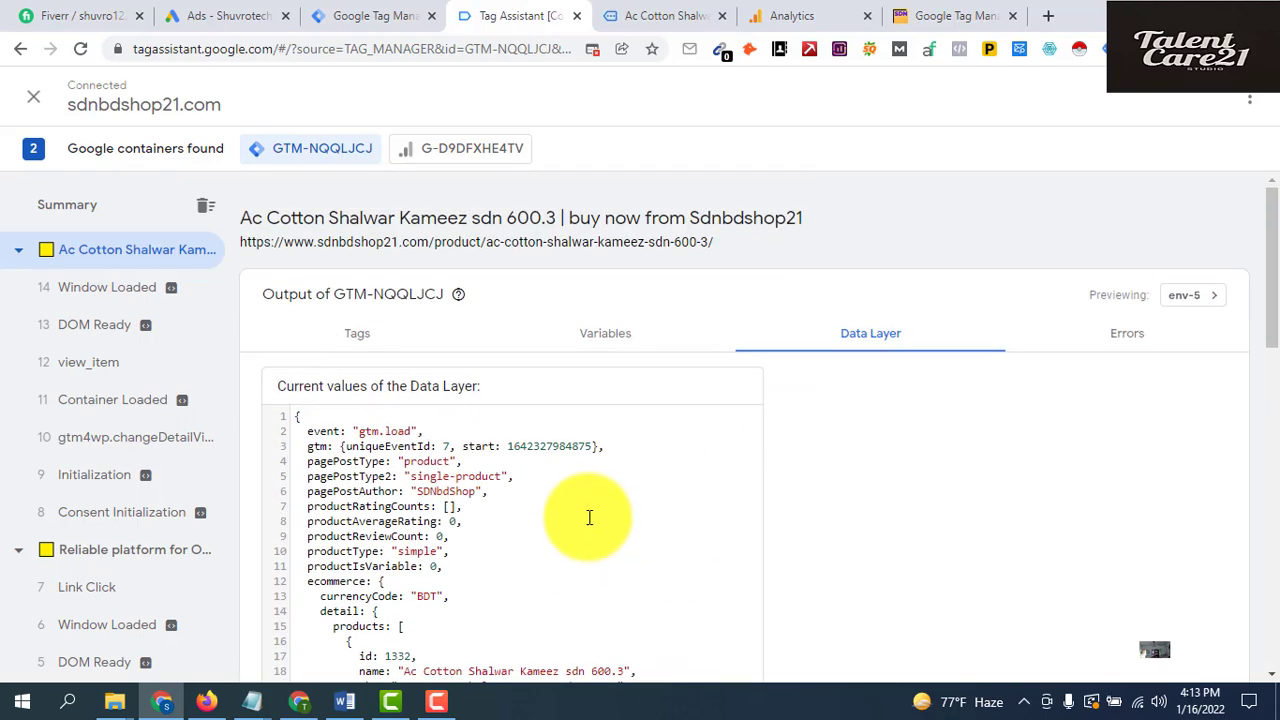
Review the WooCommerce integration settings of the WordPress Tag Manager plugin, including the enhanced e-commerce option
click(957, 16)
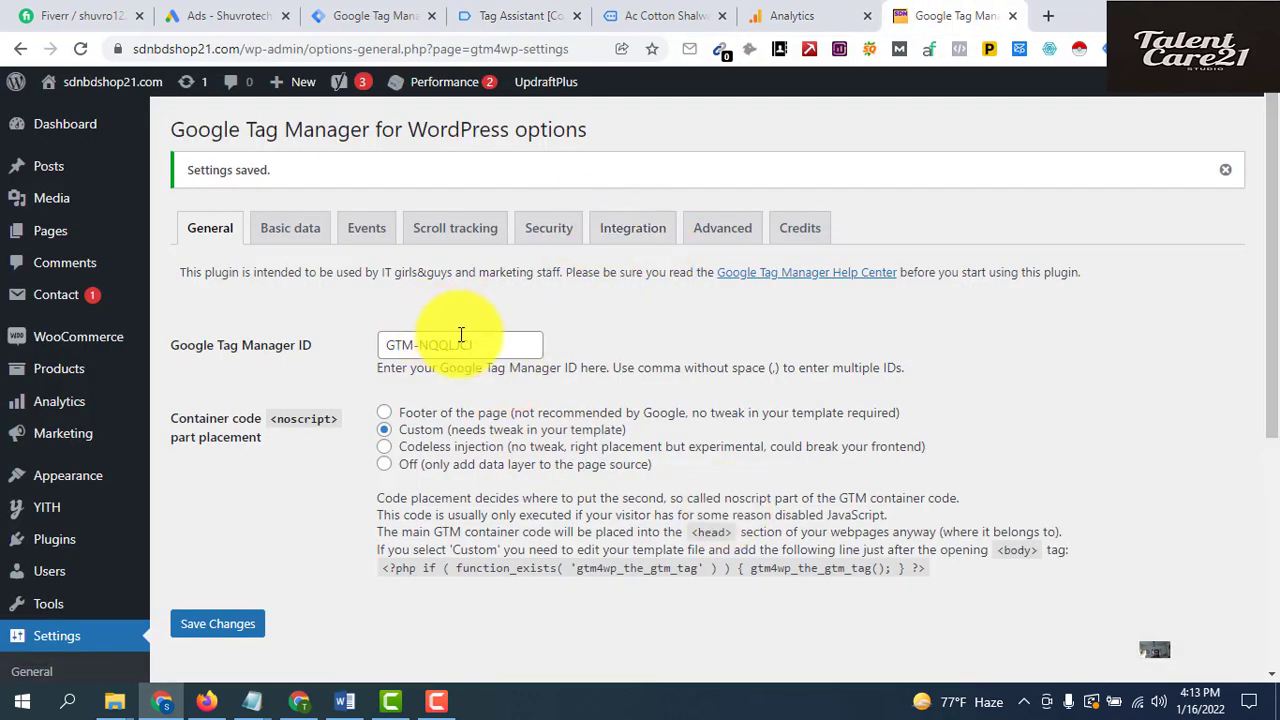
click(640, 230)
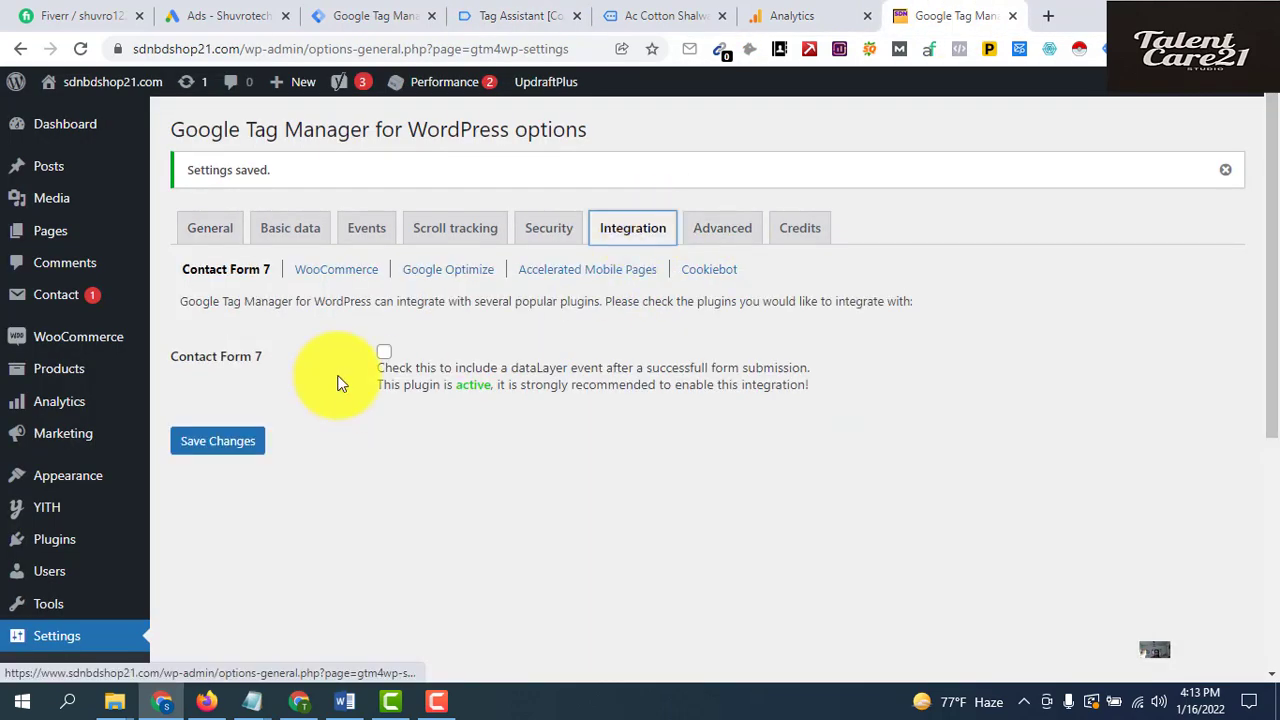
click(325, 271)
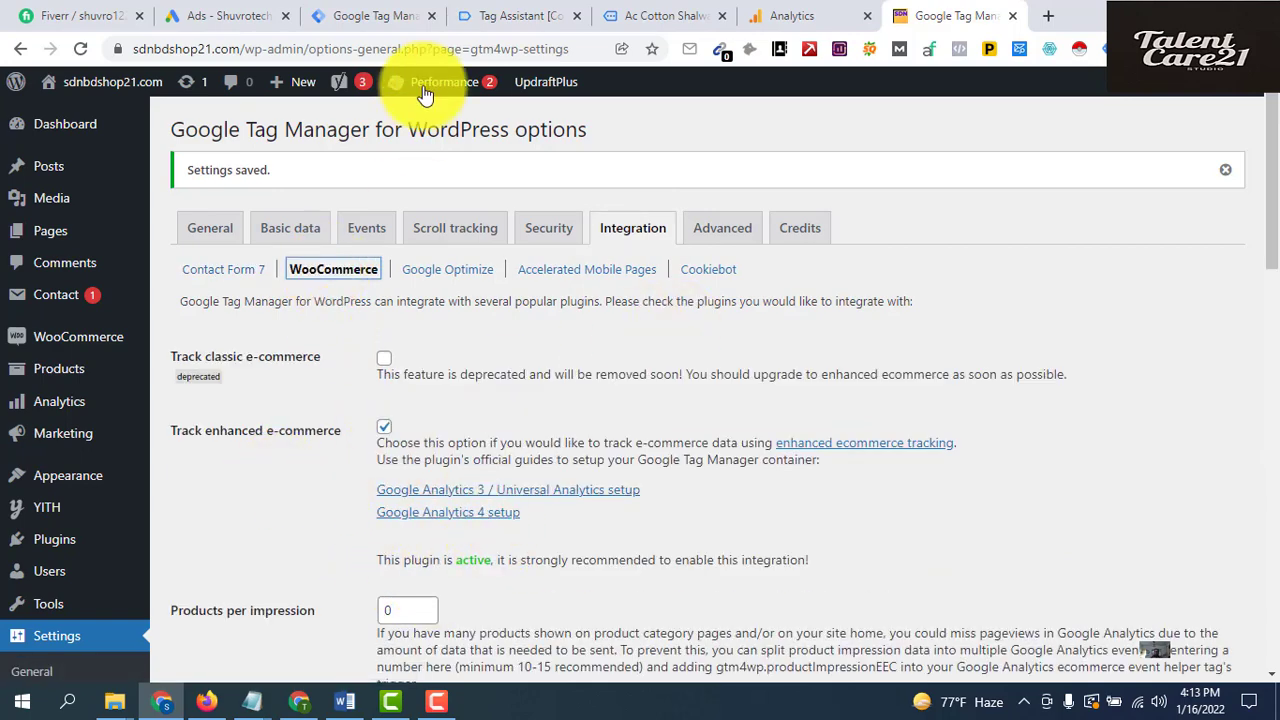
mouse_move(542, 81)
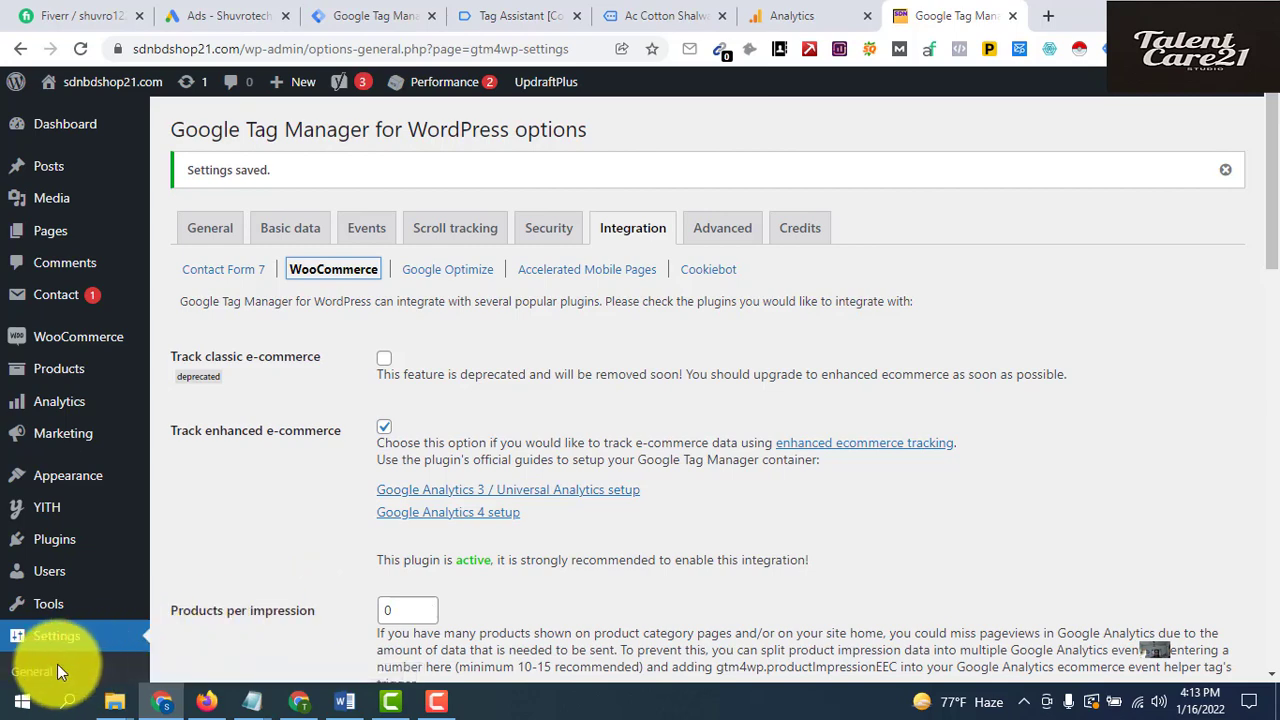
Create a user-defined variable in Tag Manager and name it DIV-GA4-Ecommerce.item, taken from the outline in Word
key(ctrl+3)
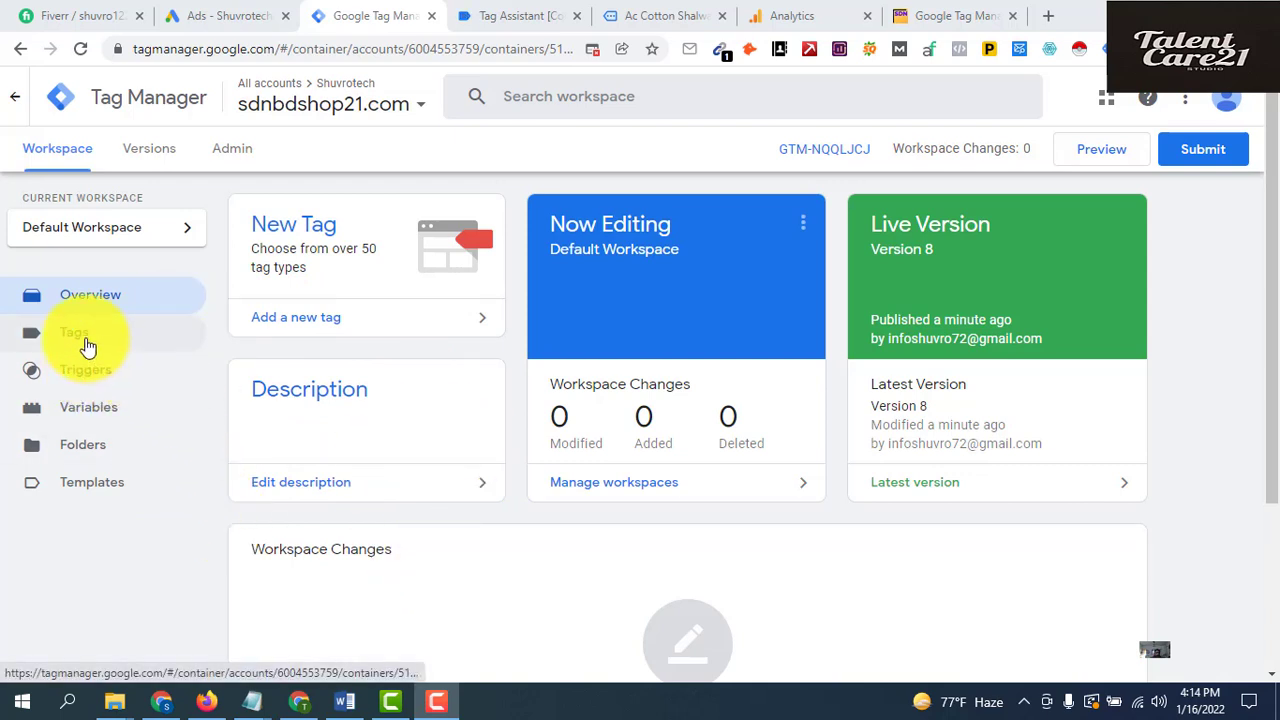
click(103, 411)
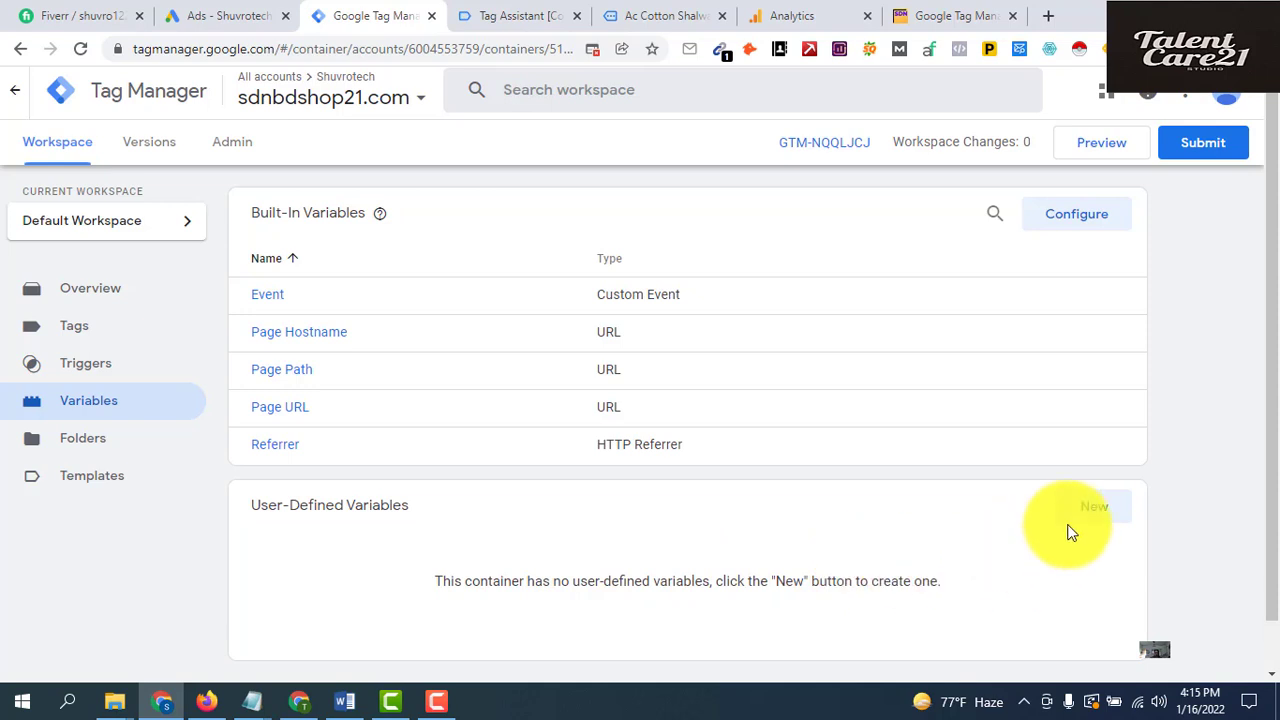
click(1094, 510)
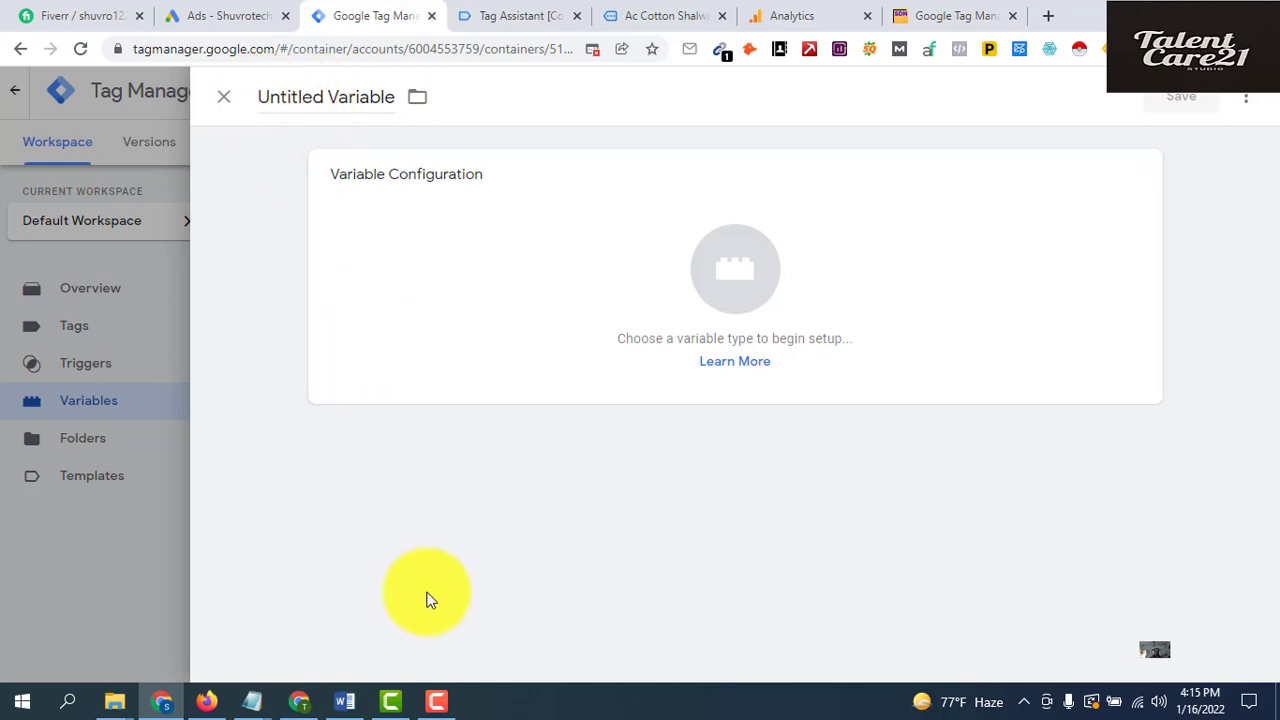
click(344, 701)
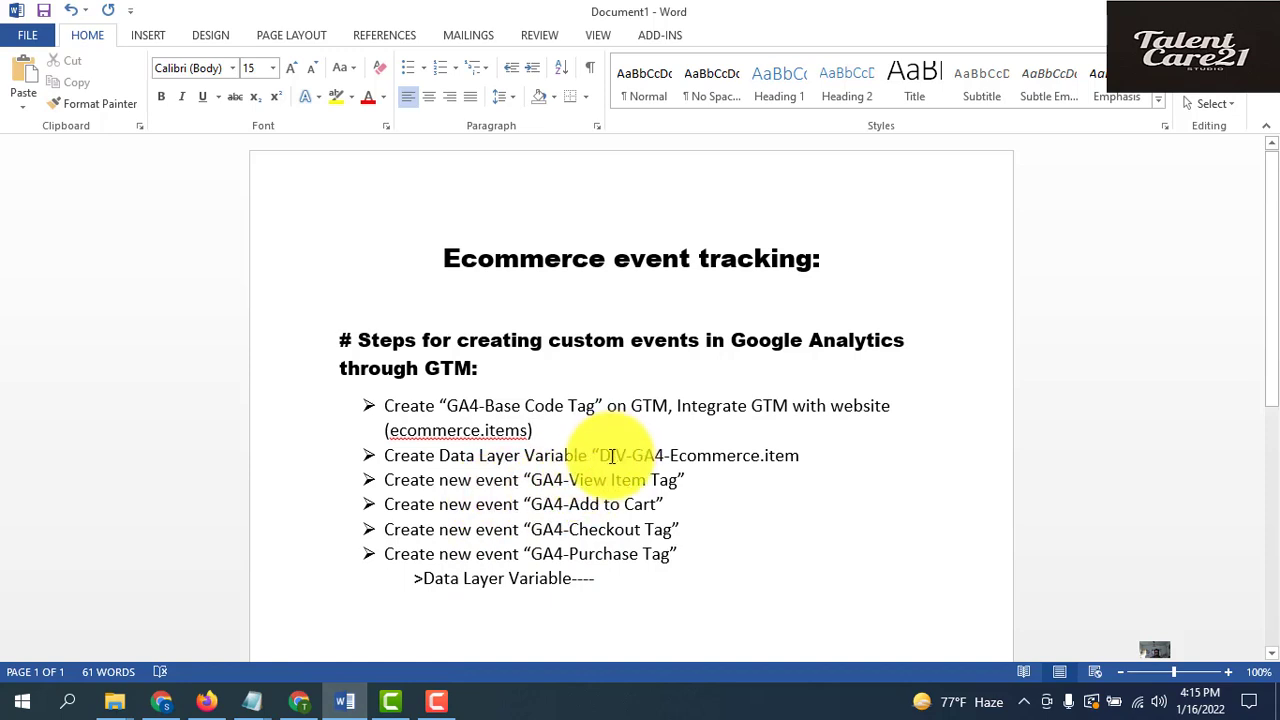
drag(603, 461, 784, 467)
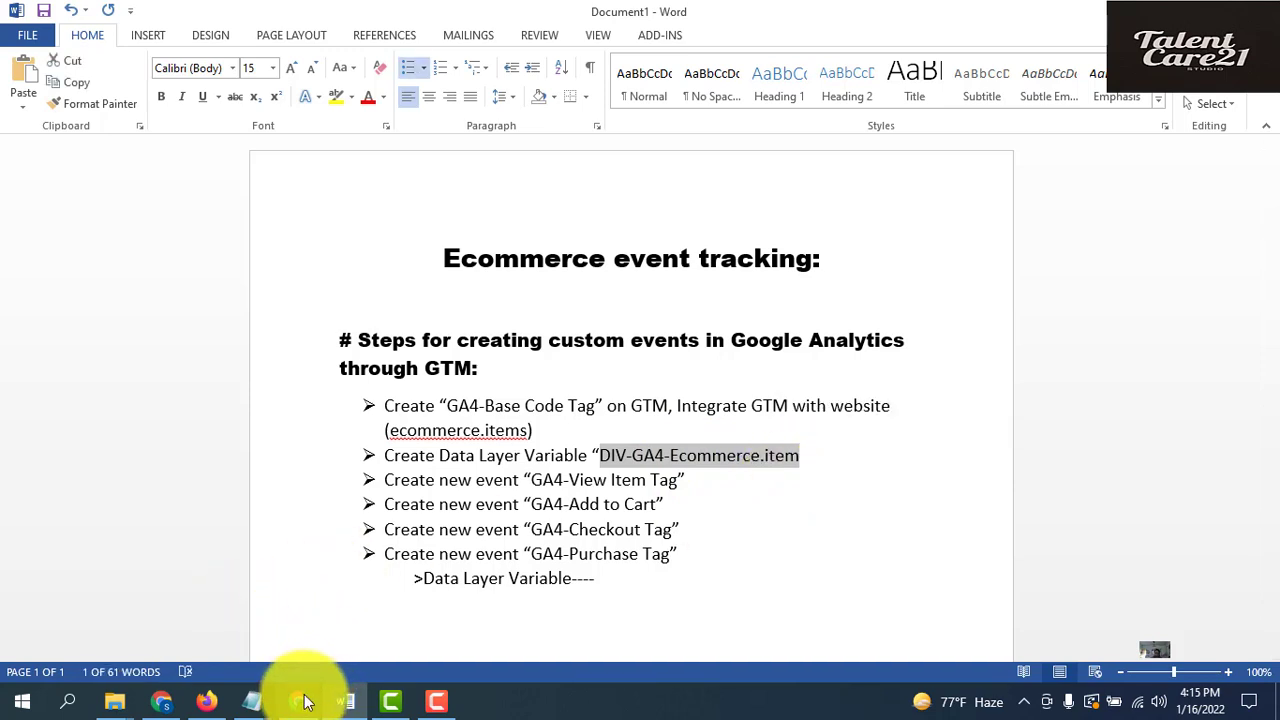
click(163, 700)
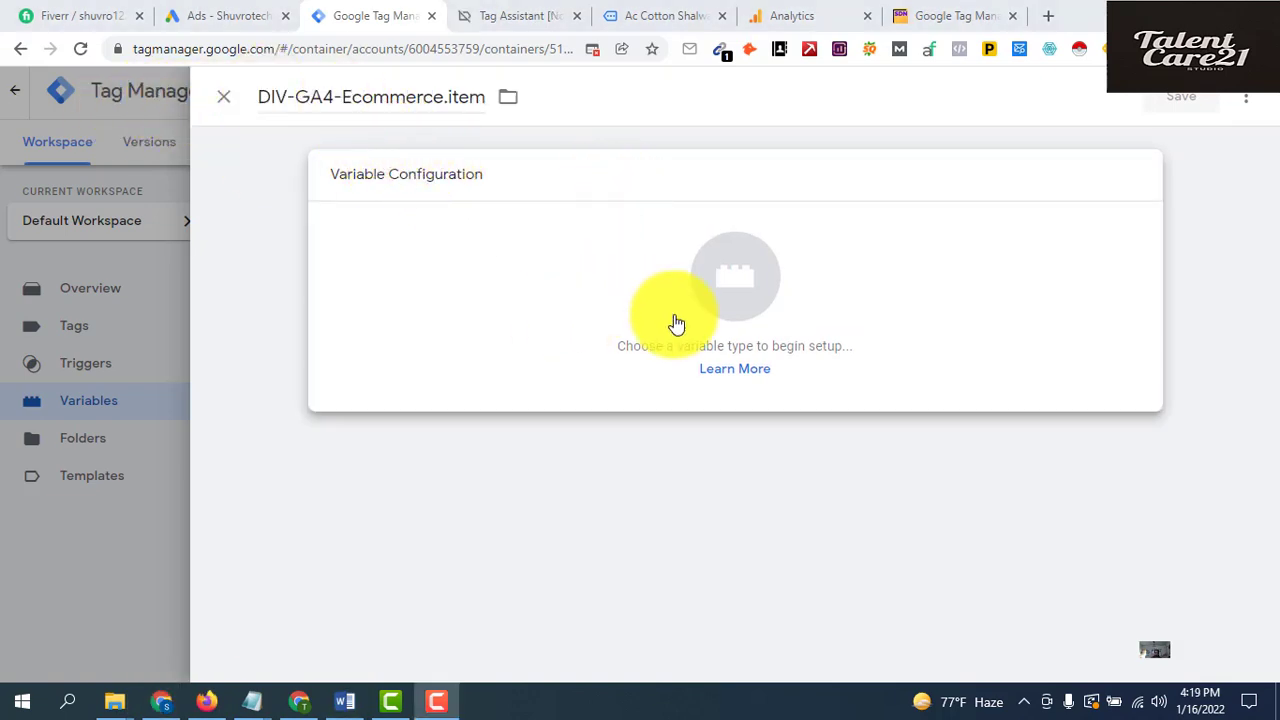
Configure the variable as a Data Layer Variable with the name ecommerce.items copied from the Word outline, and save it
click(687, 283)
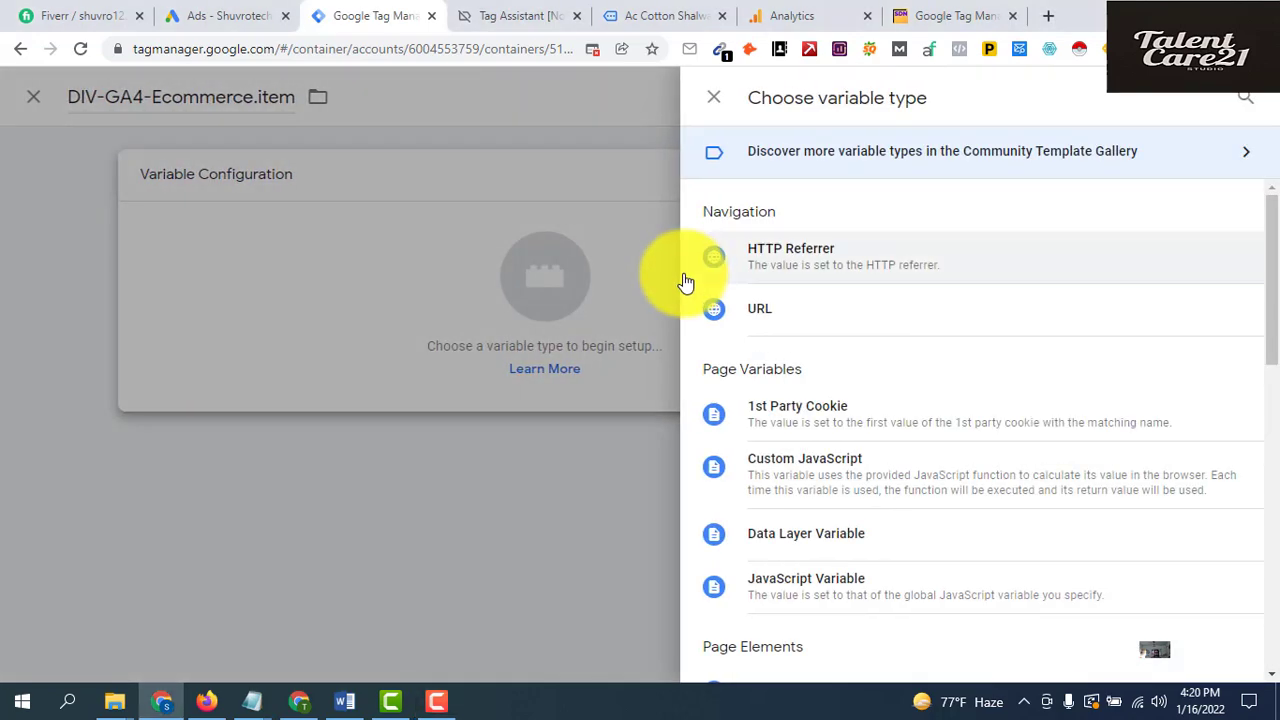
click(797, 540)
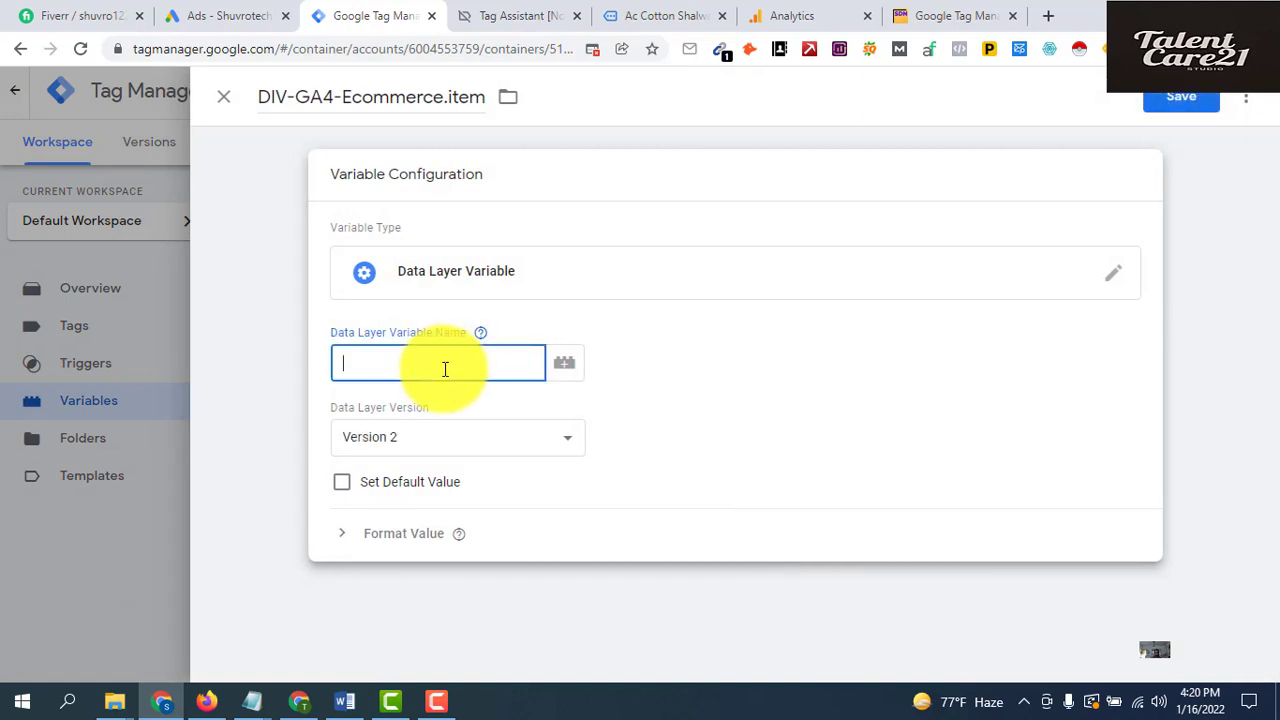
click(344, 701)
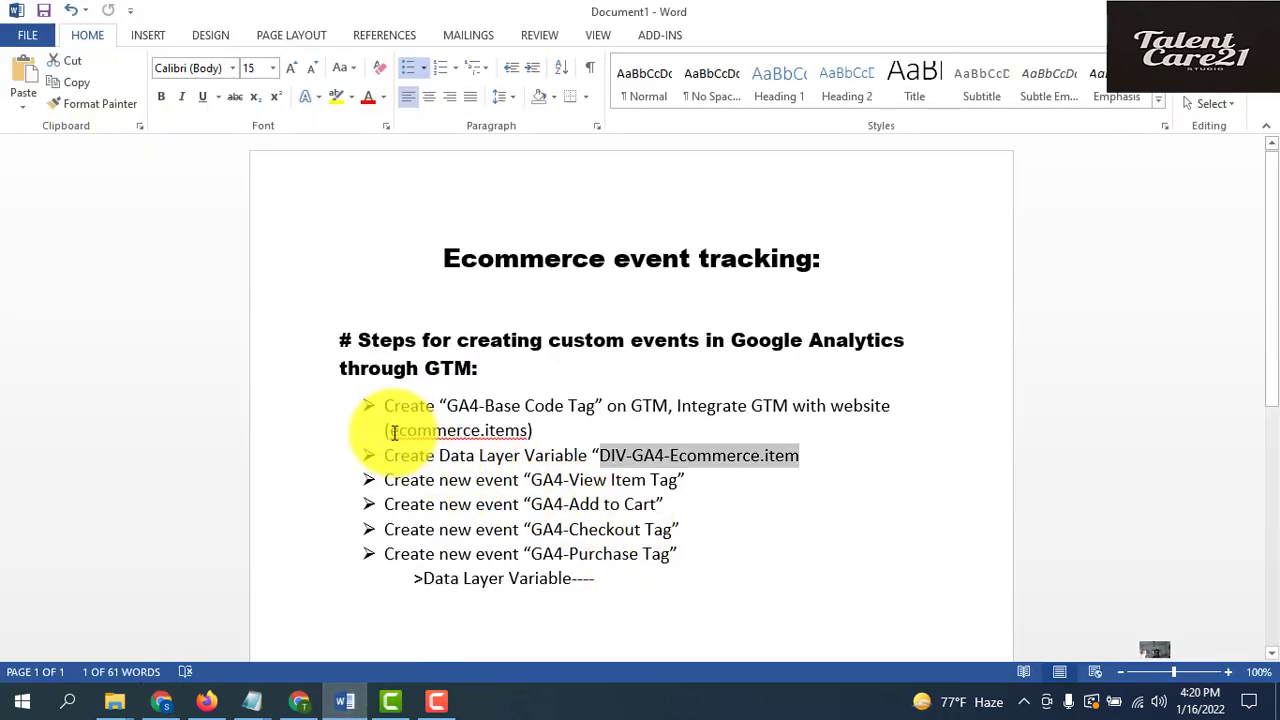
drag(391, 431, 511, 425)
key(ctrl+c)
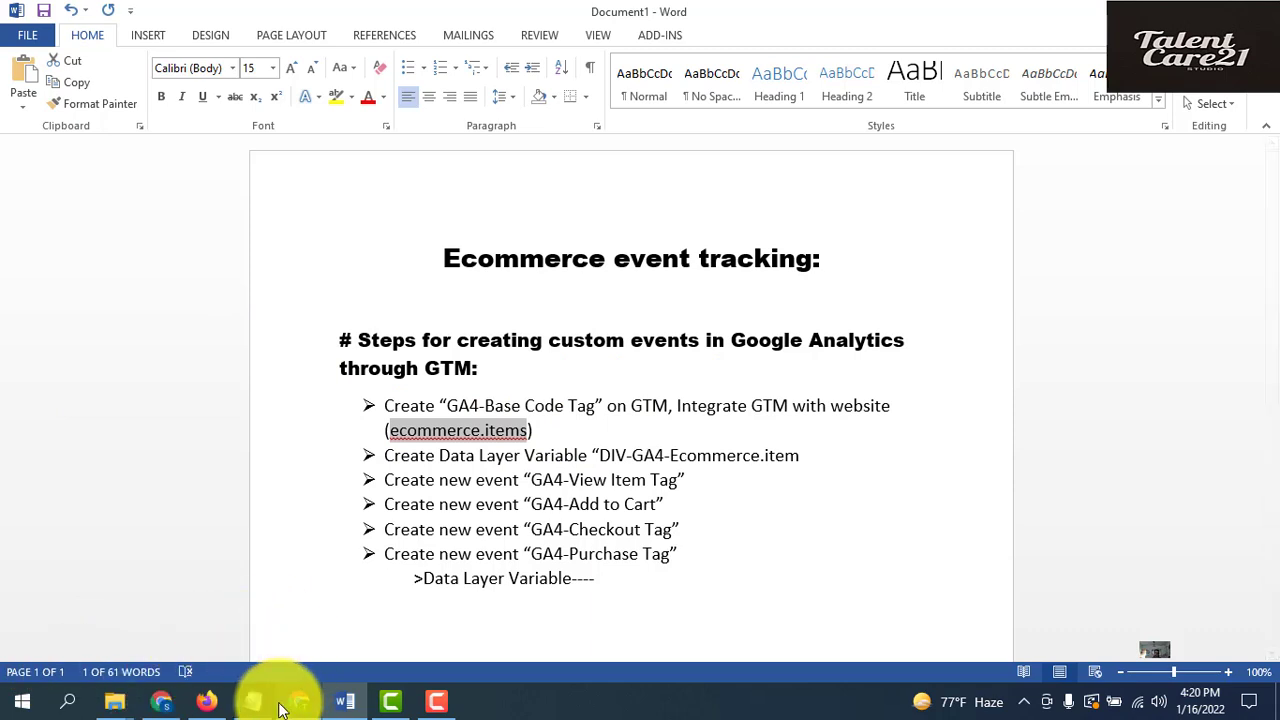
click(163, 701)
click(350, 368)
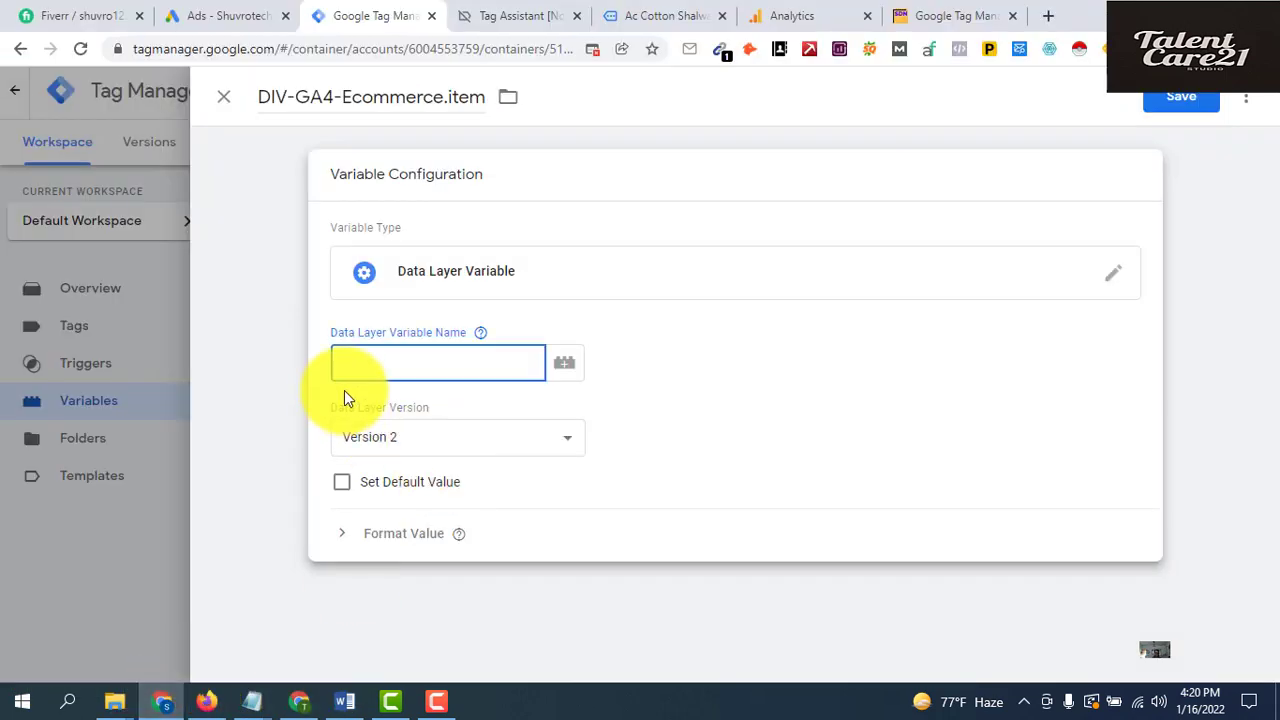
key(ctrl+v)
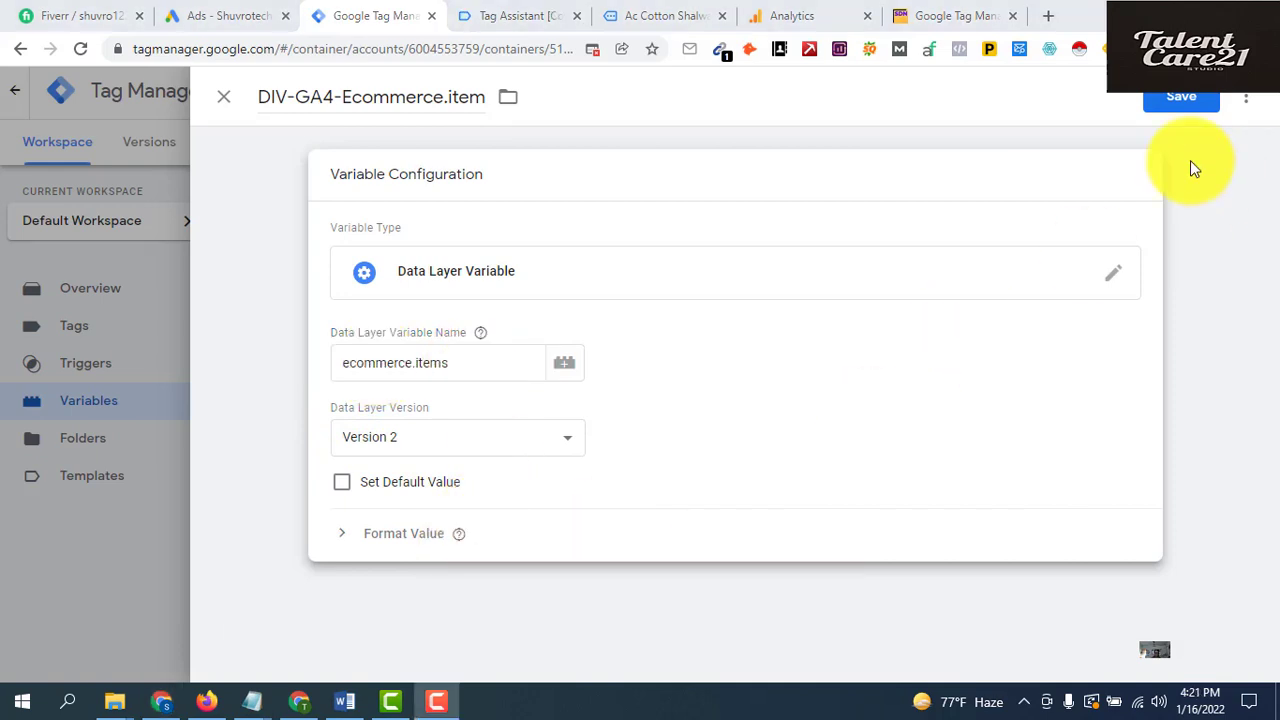
click(1180, 100)
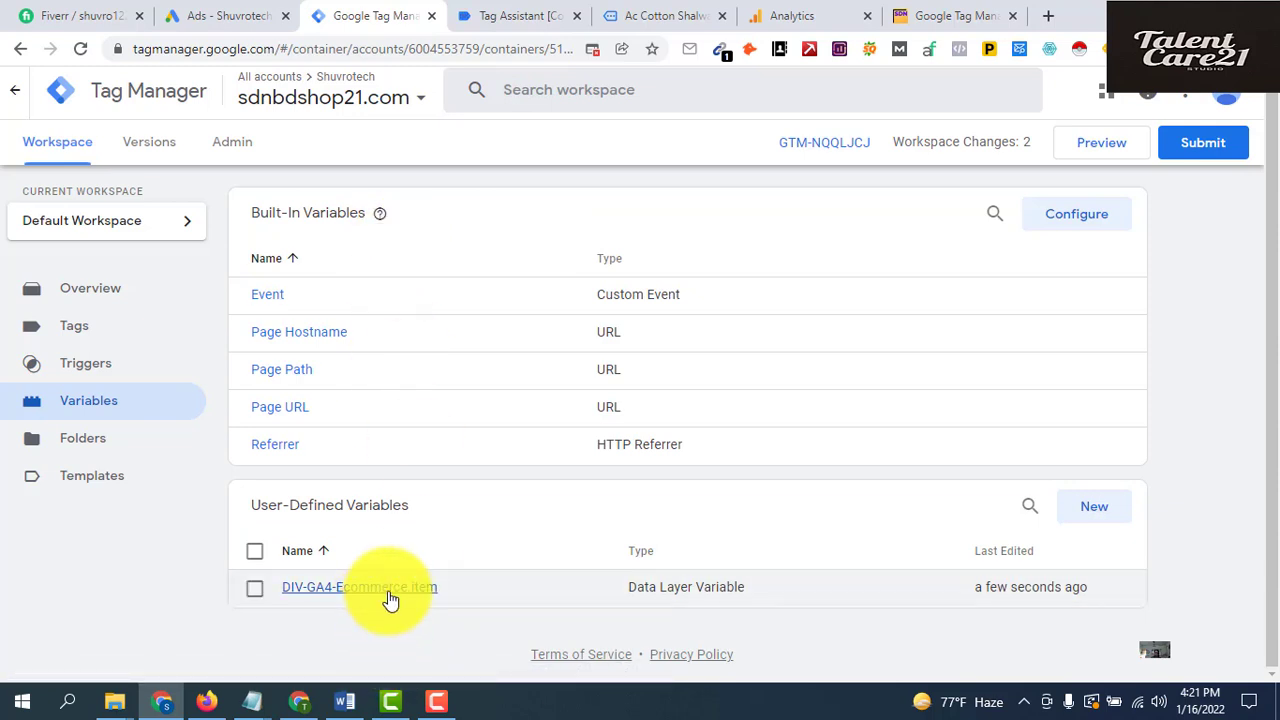
Create a new tag in the Tag Manager workspace and name it GA4-View item
click(114, 335)
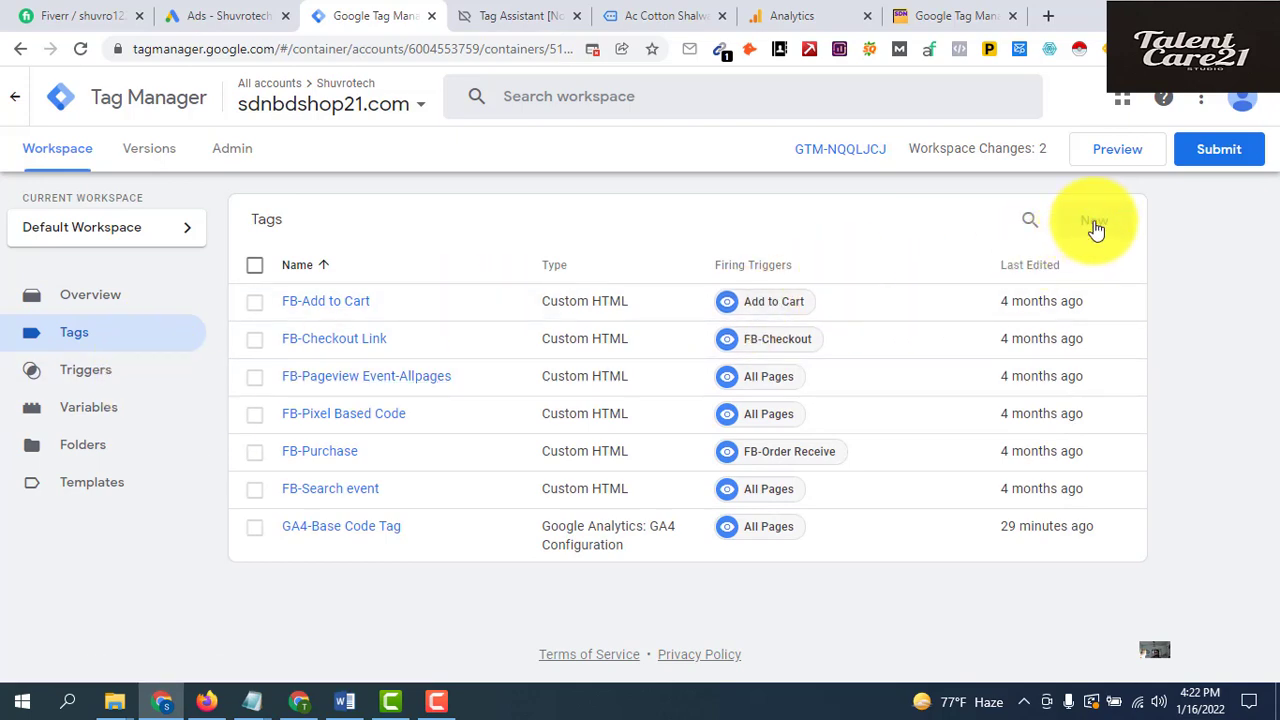
click(1096, 224)
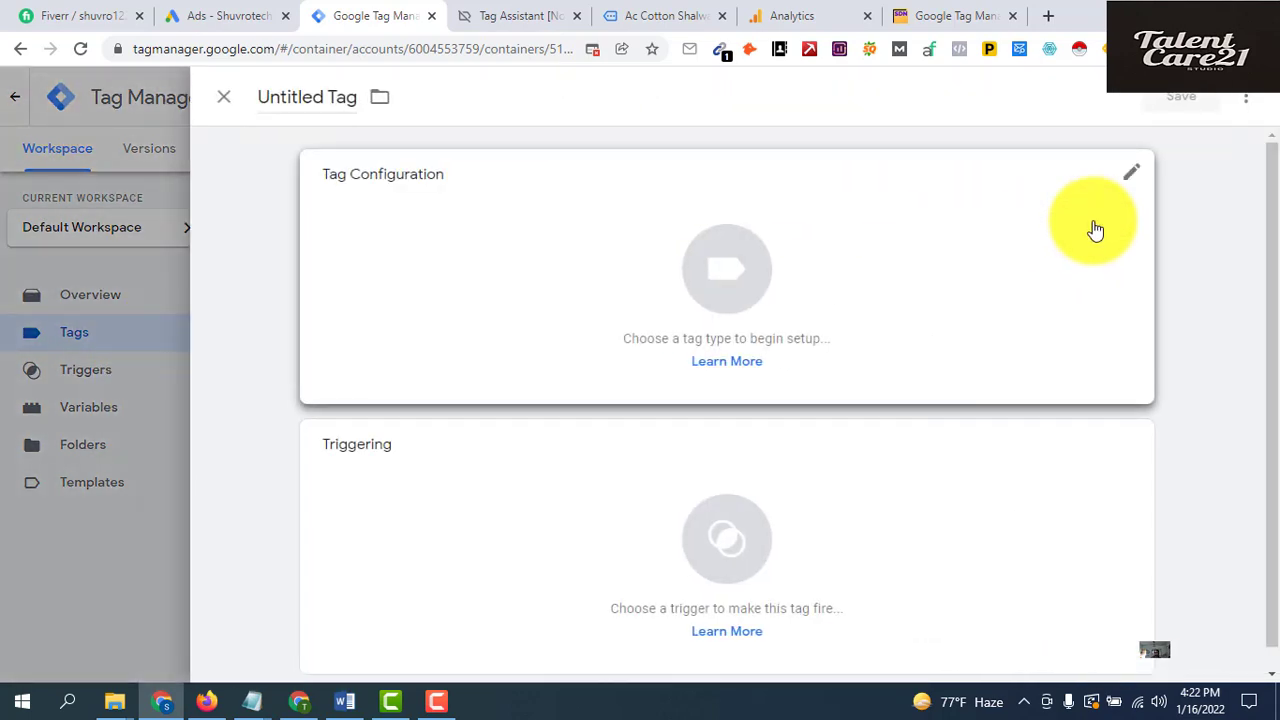
click(323, 108)
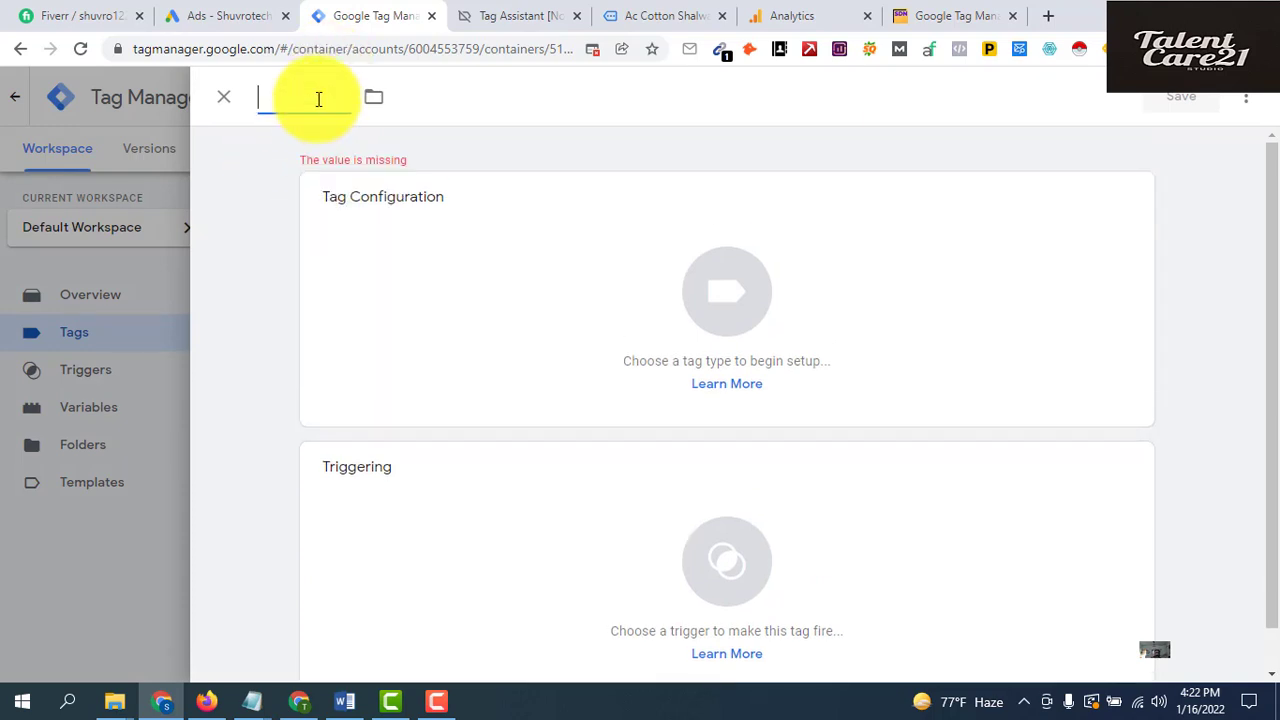
text(GA4-)
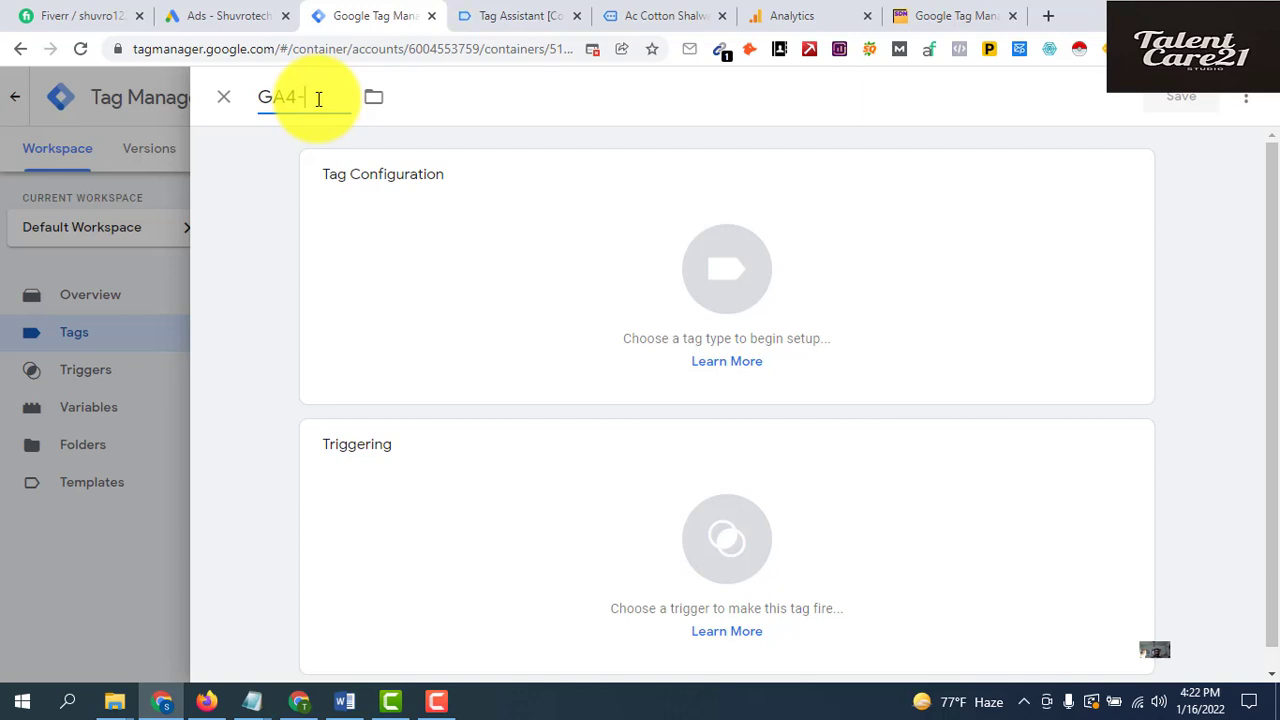
text(View item)
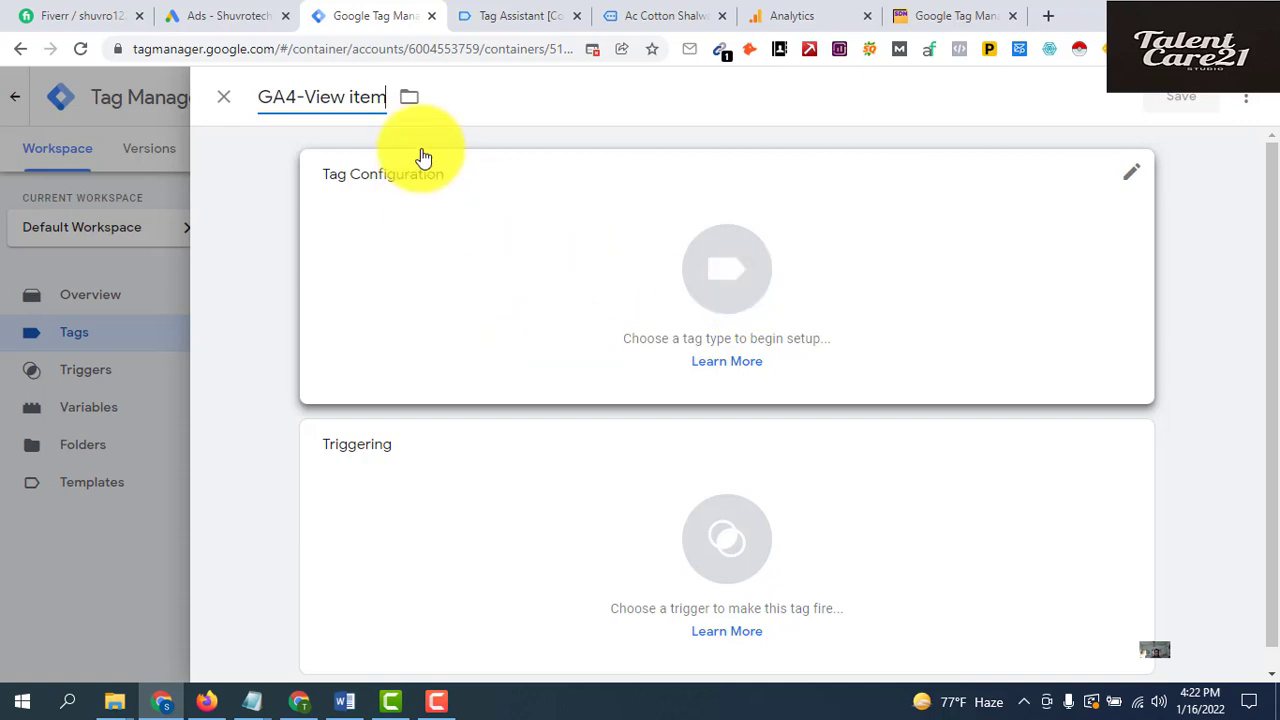
Set the tag type to Google Analytics: GA4 Event and choose GA4-Base Code Tag as its configuration tag
click(722, 277)
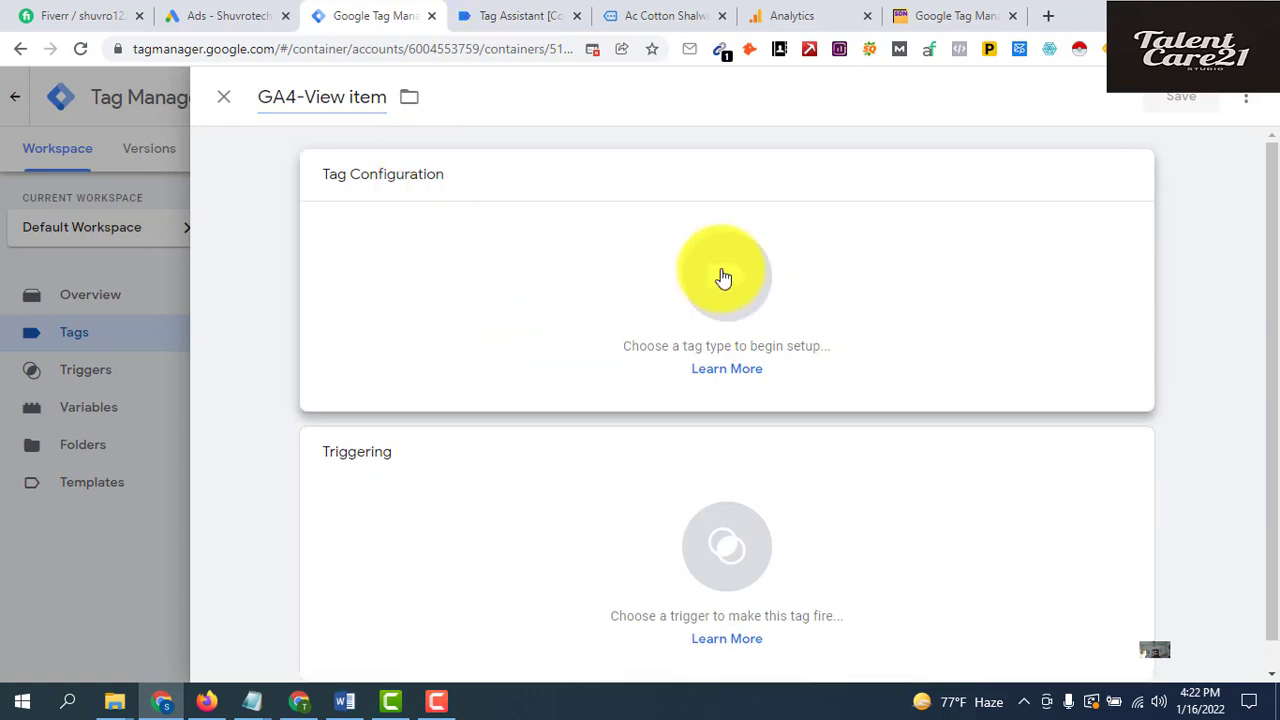
click(722, 277)
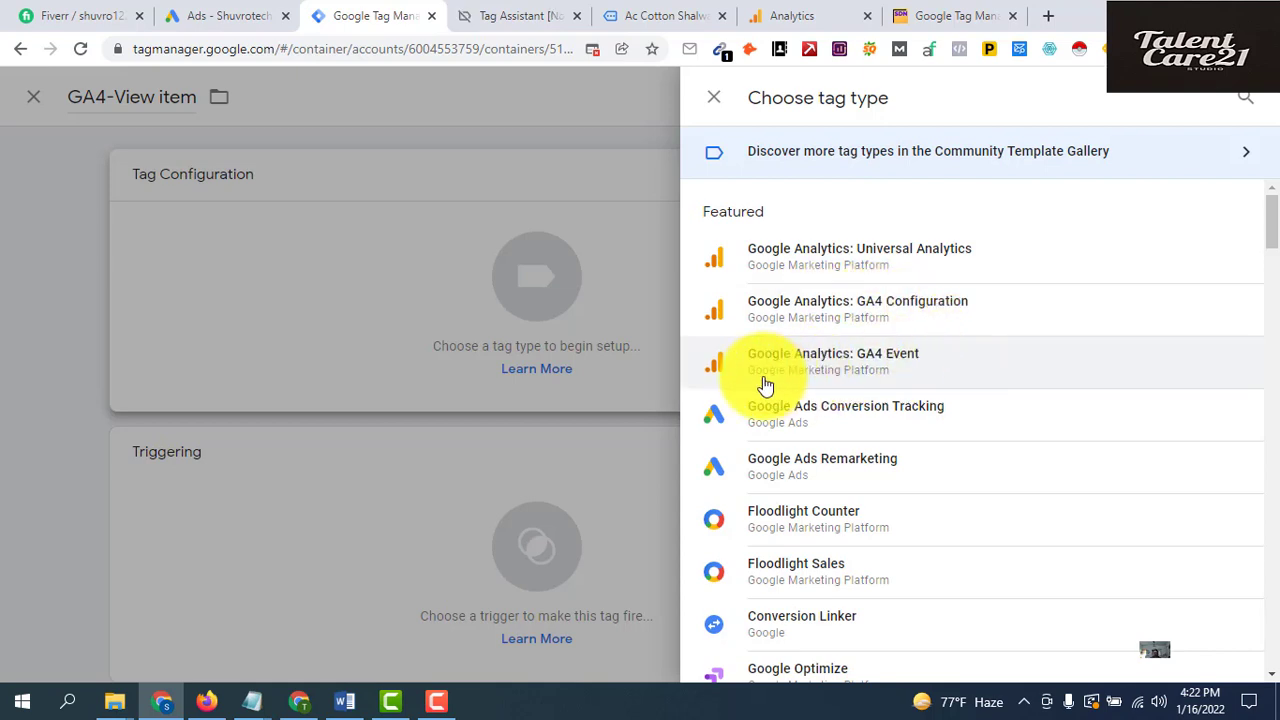
click(878, 372)
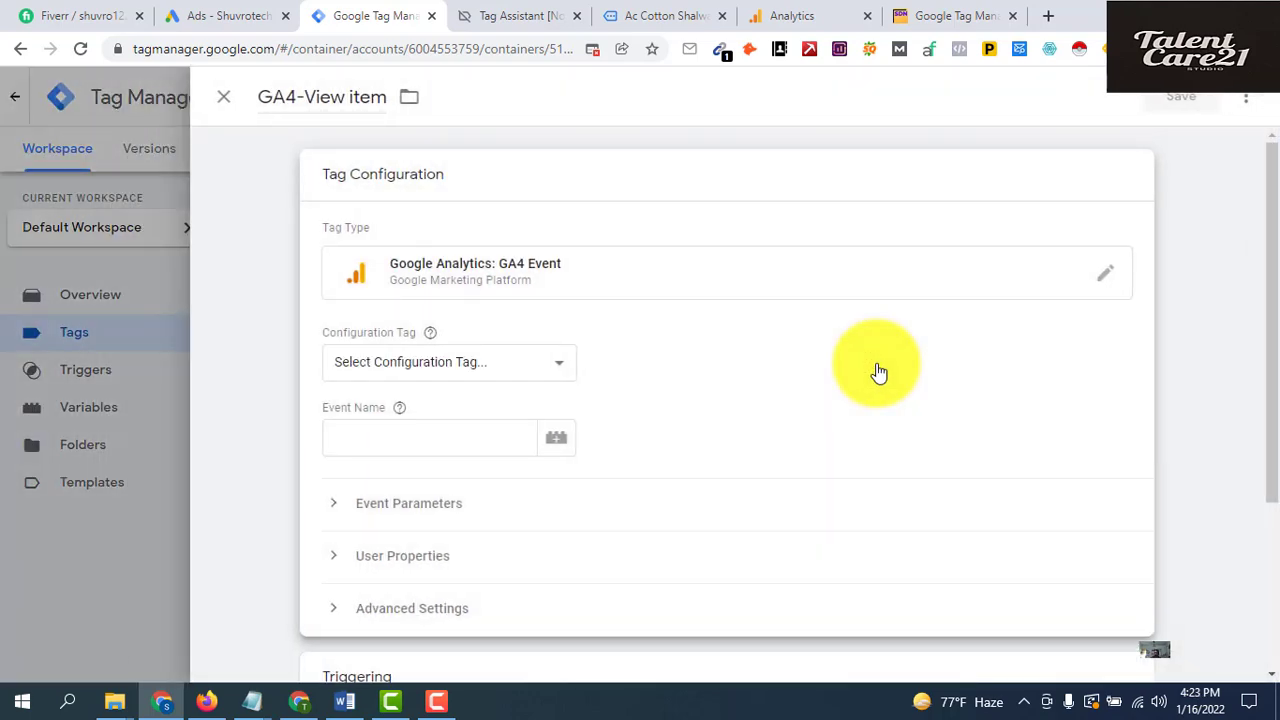
click(561, 369)
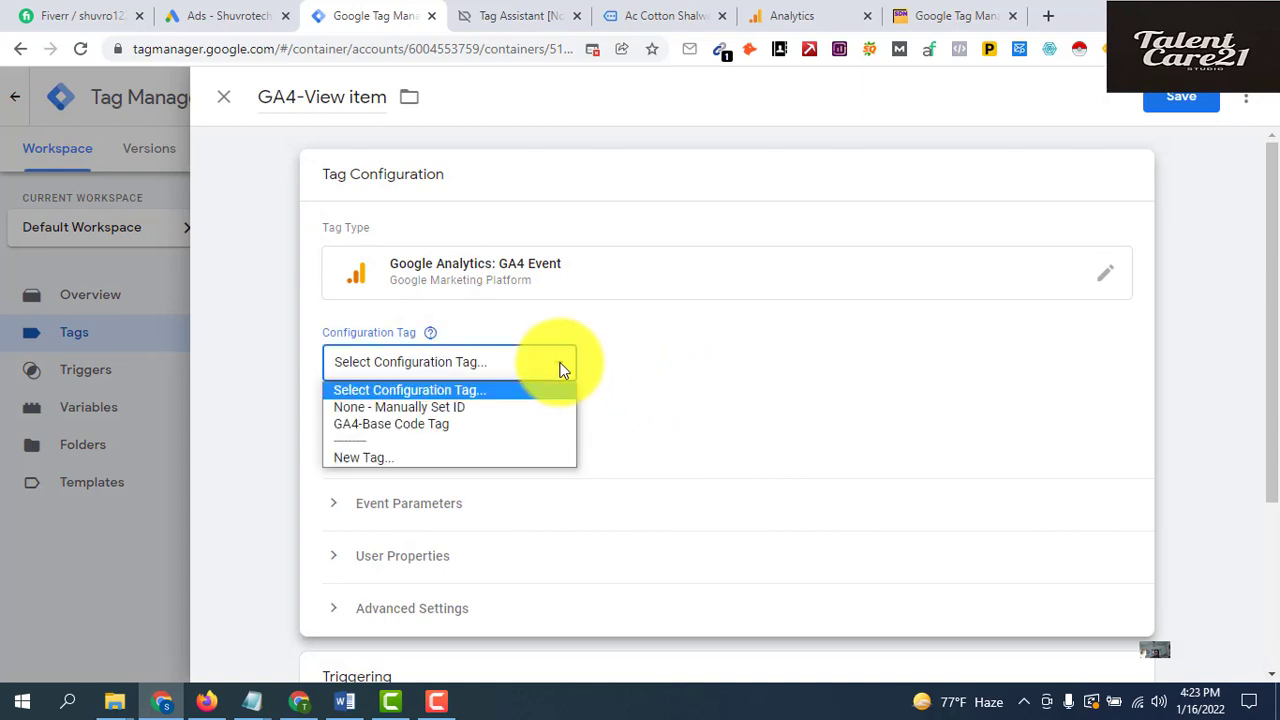
click(457, 430)
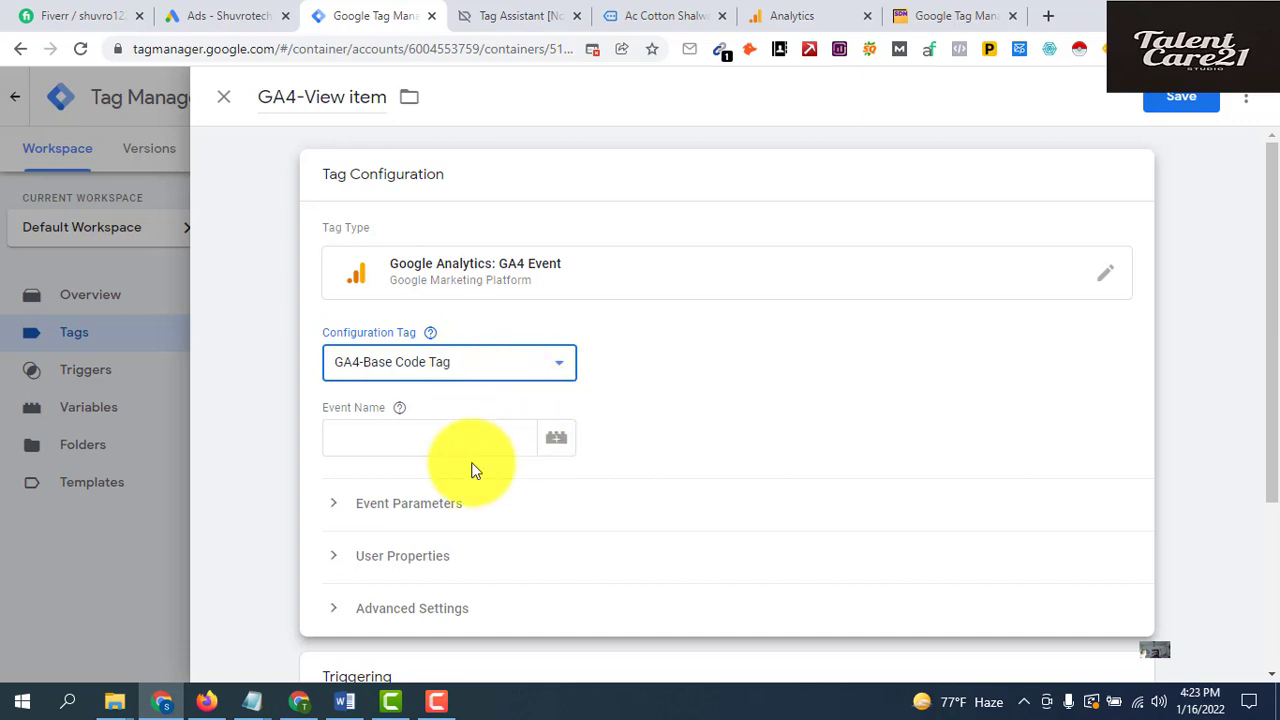
Examine the view_item event and its data layer values for the Ac Cotton Shalwar Kameez product page in Tag Assistant
click(415, 442)
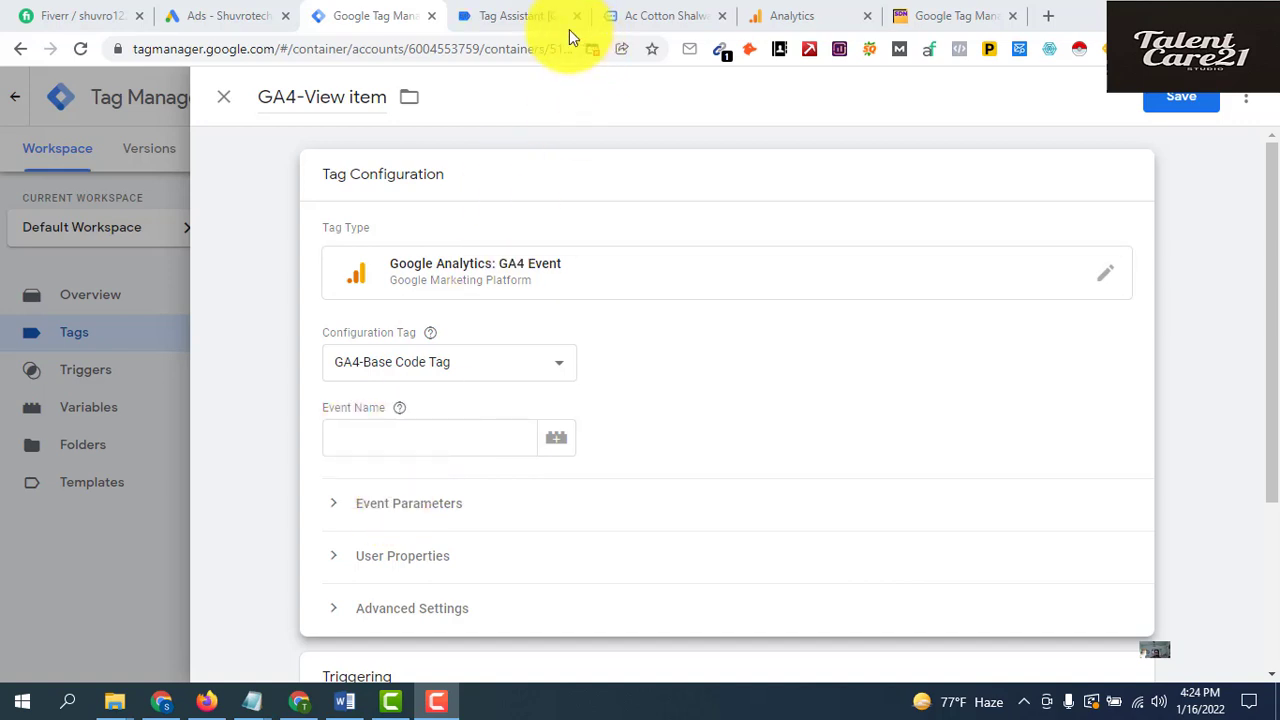
click(514, 18)
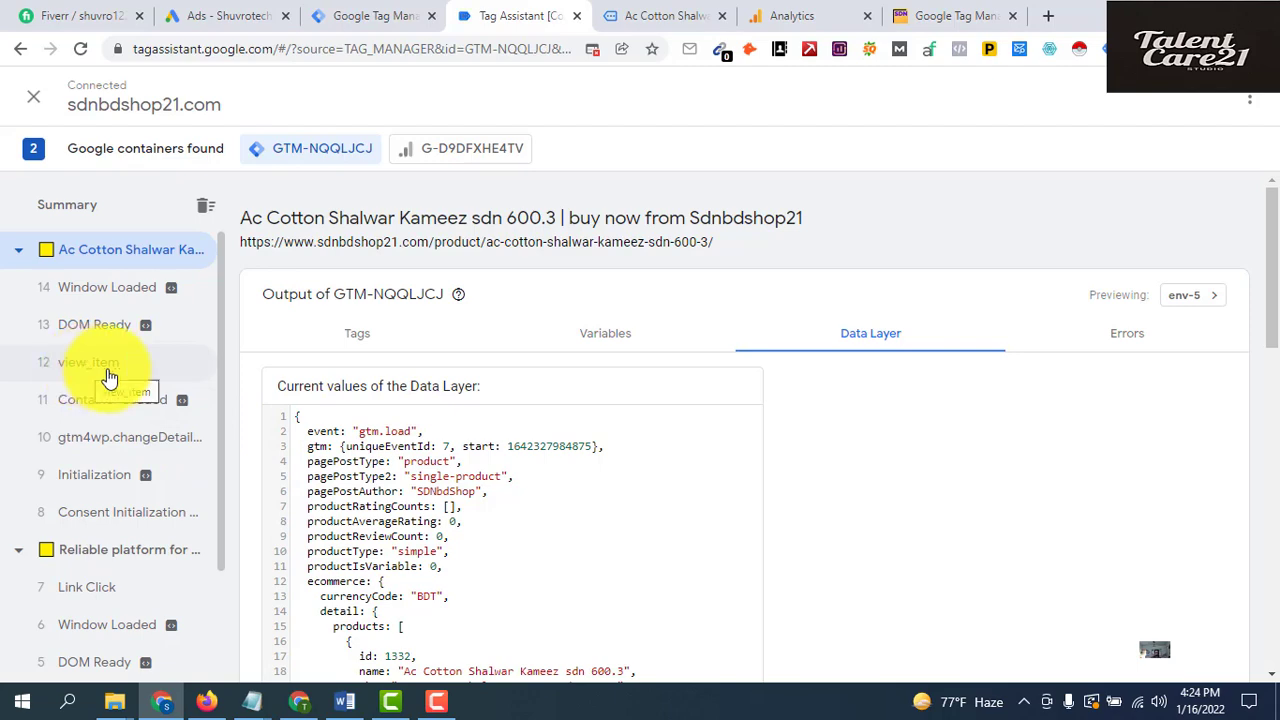
click(645, 18)
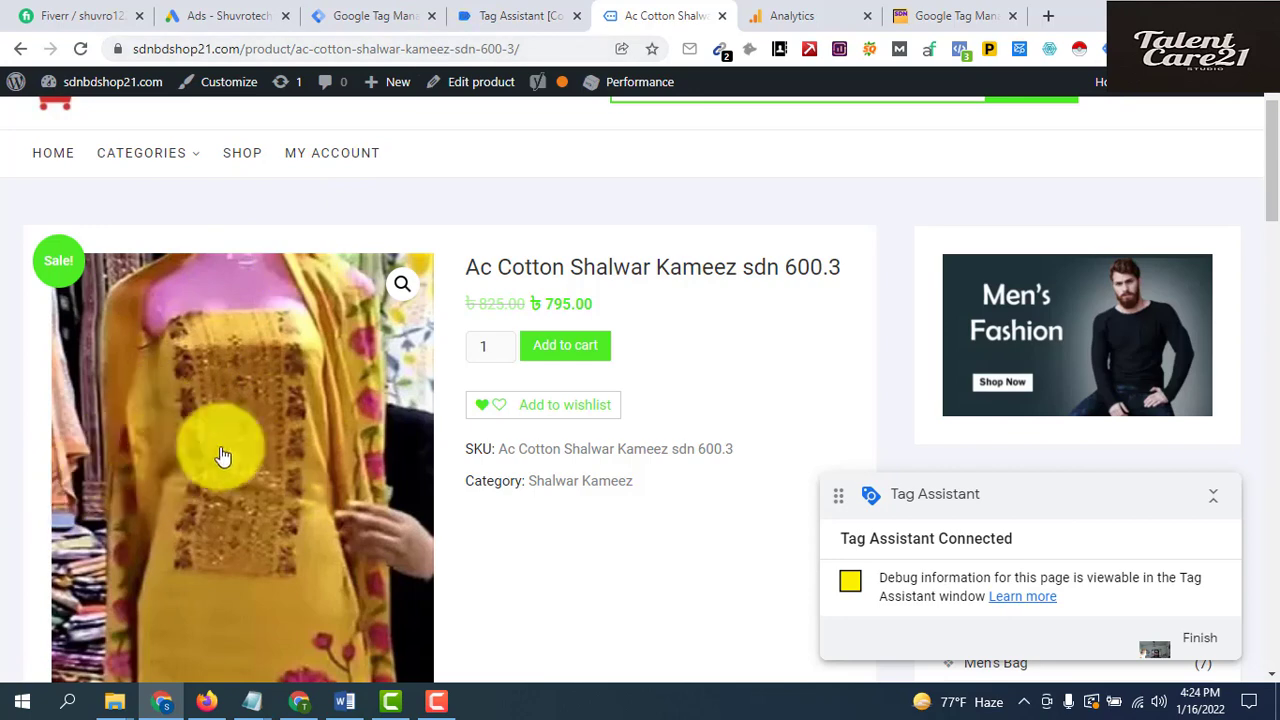
click(495, 16)
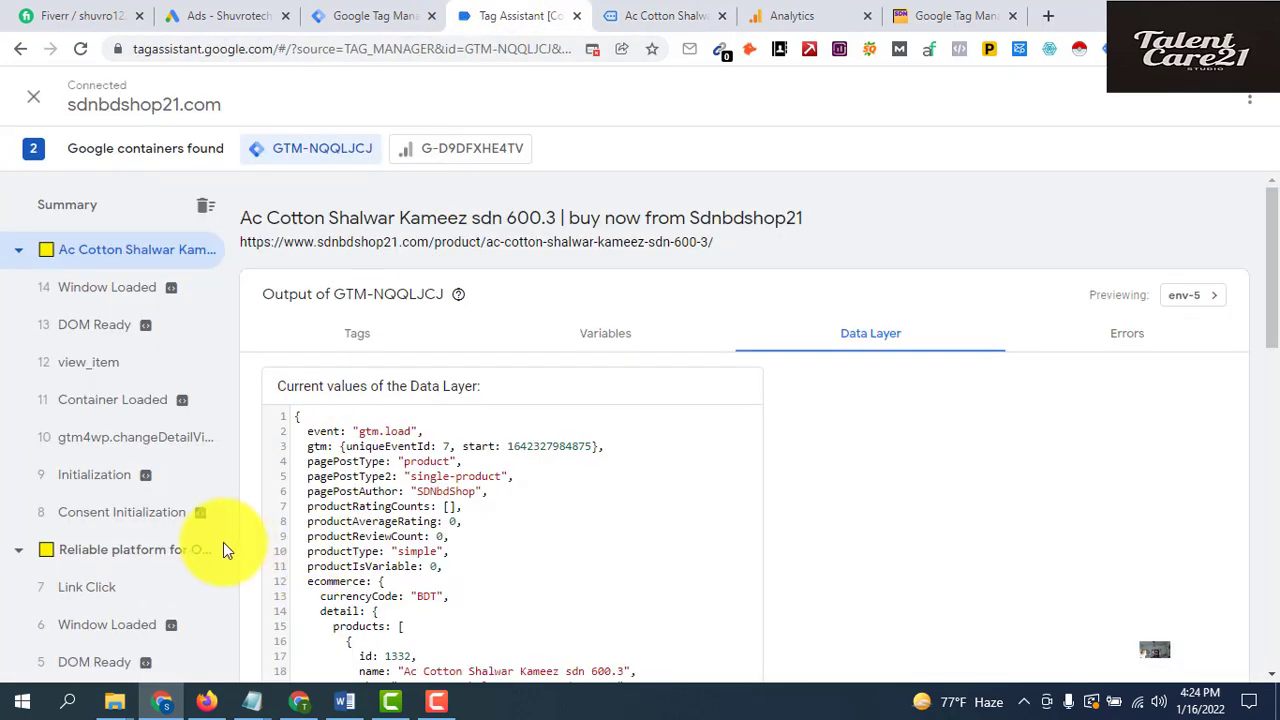
click(124, 371)
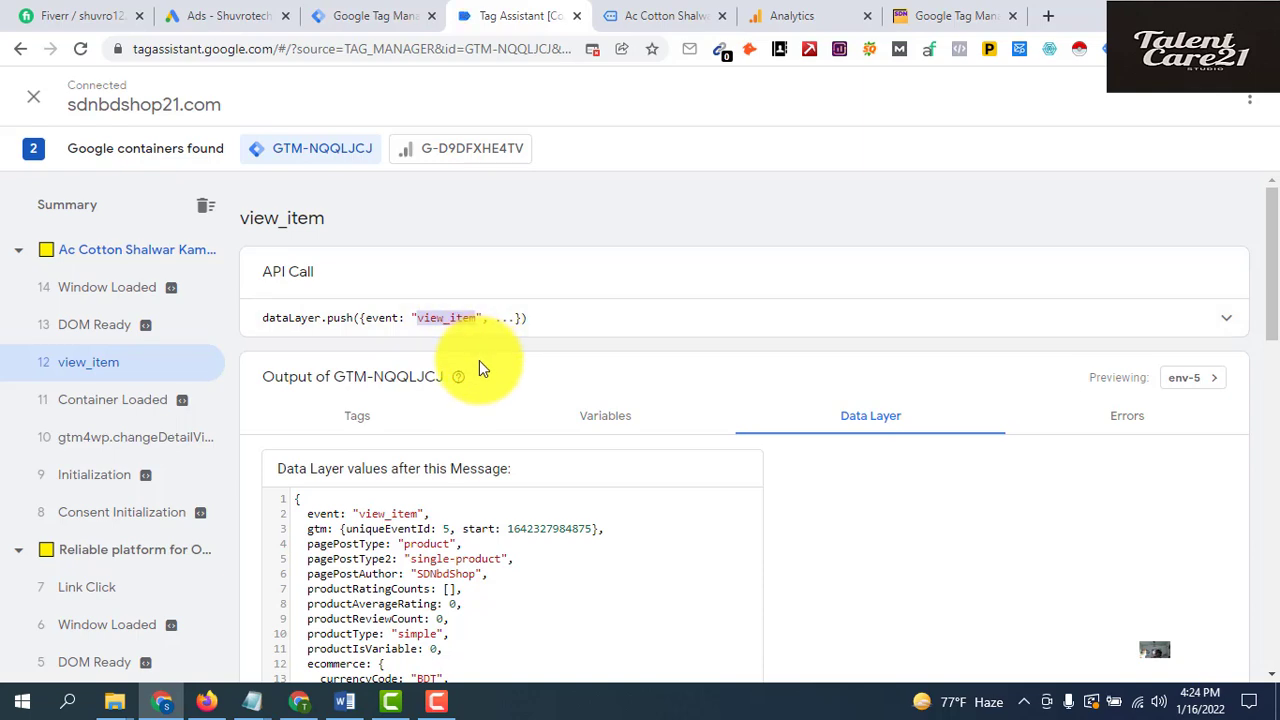
scroll(398, 565, down, 3)
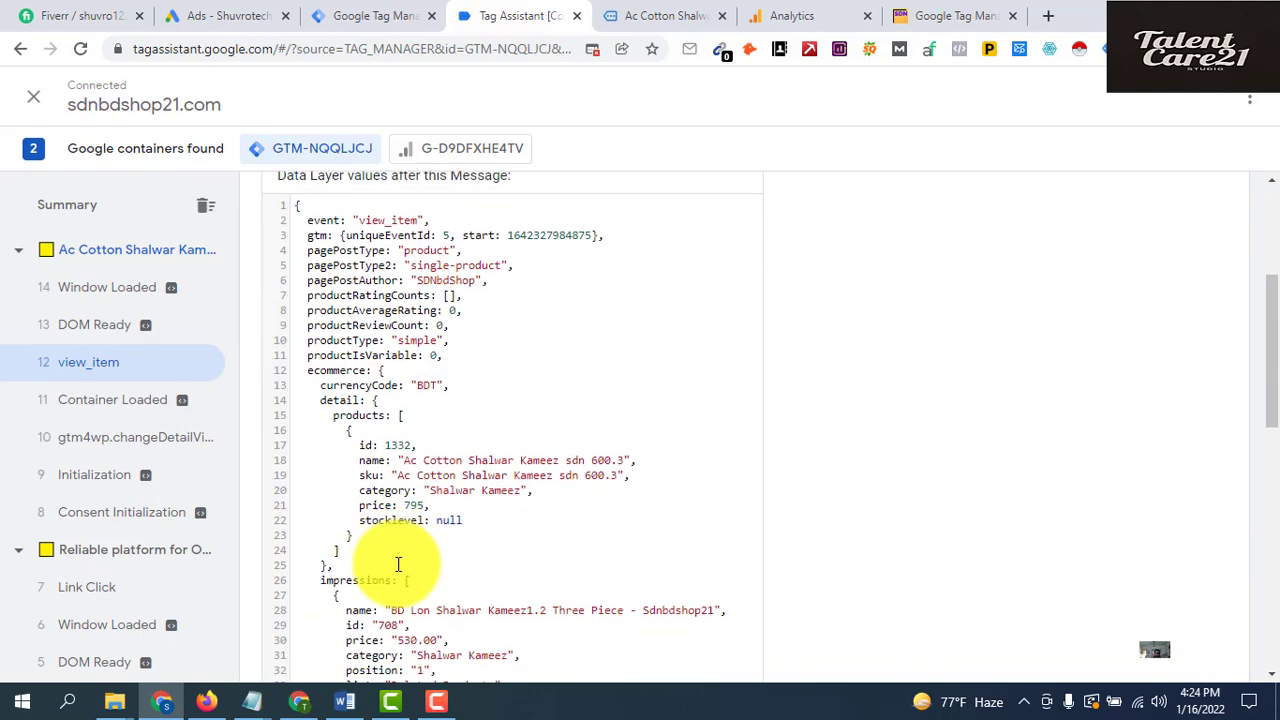
scroll(398, 565, down, 5)
scroll(400, 563, up, 6)
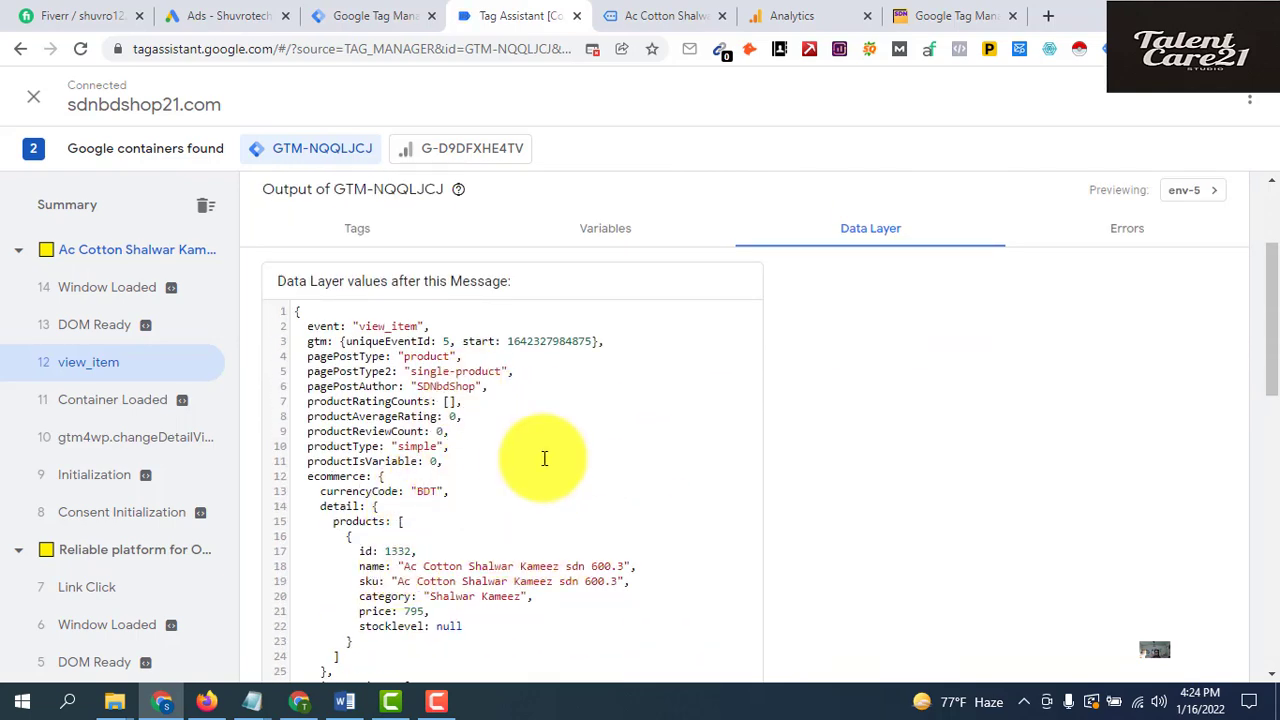
scroll(540, 460, up, 2)
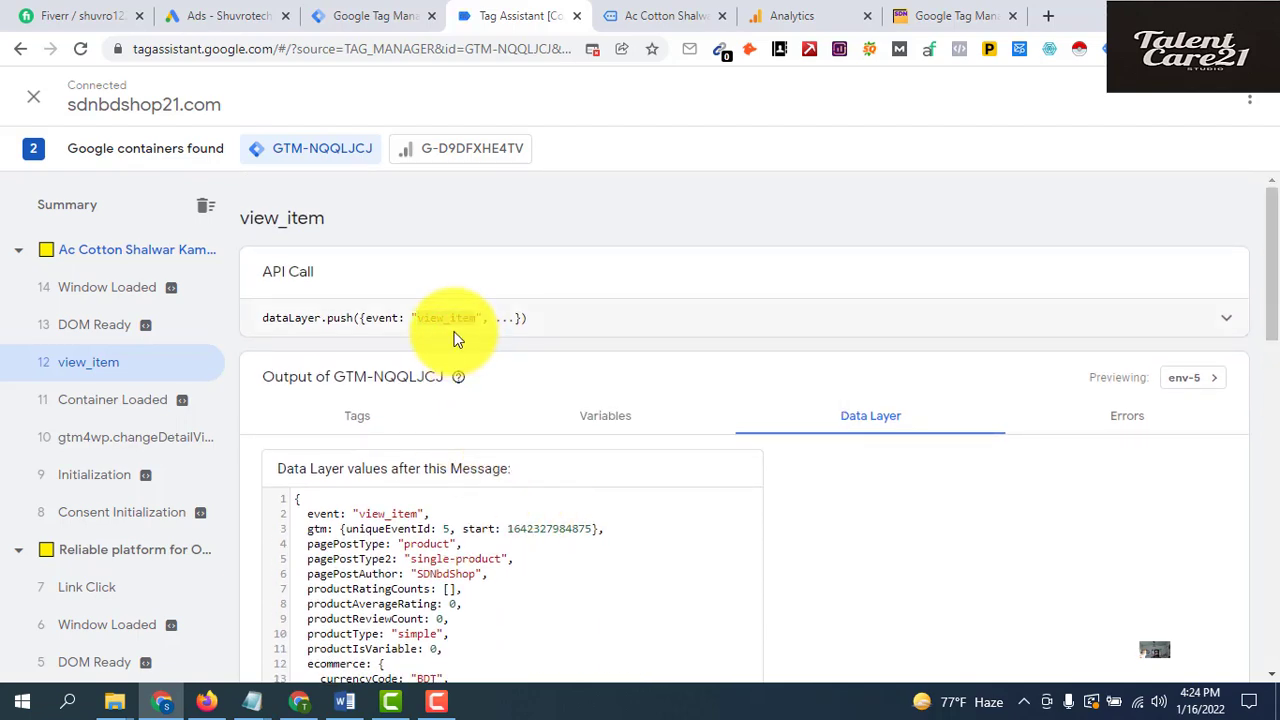
Return to the GA4-View item tag in Tag Manager and set its event name to view_item
click(358, 26)
click(411, 440)
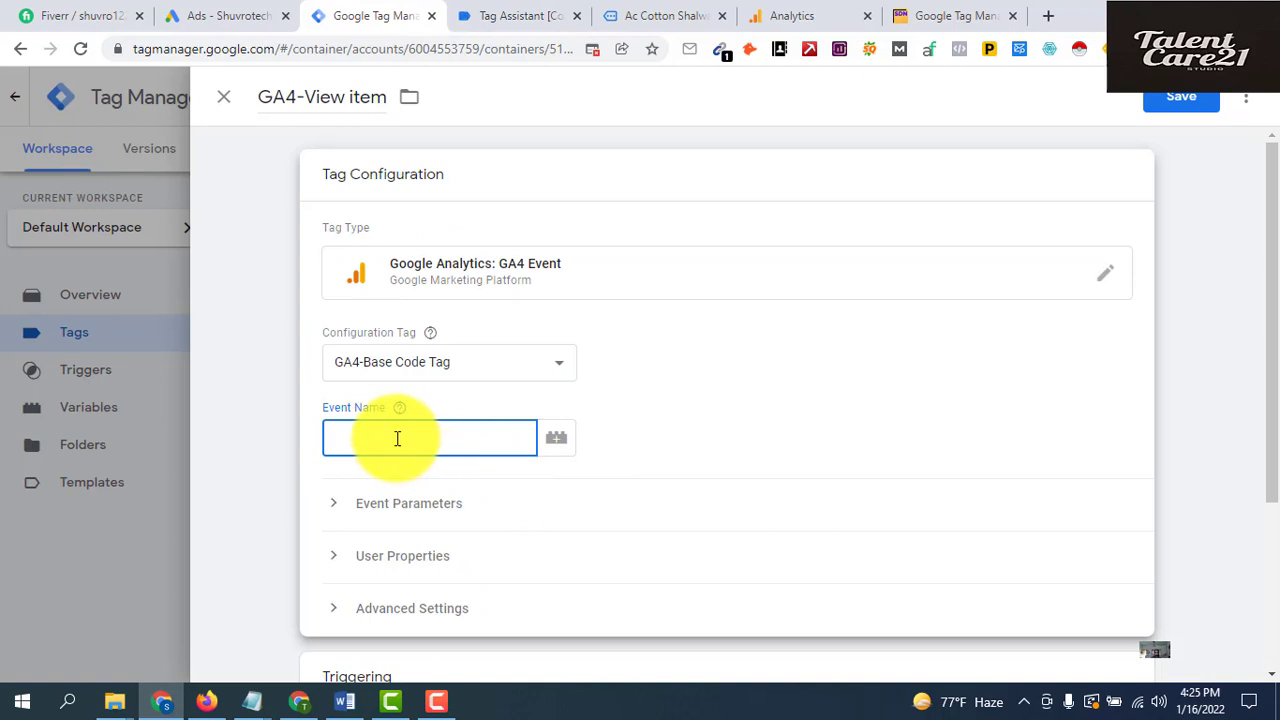
text(view_item)
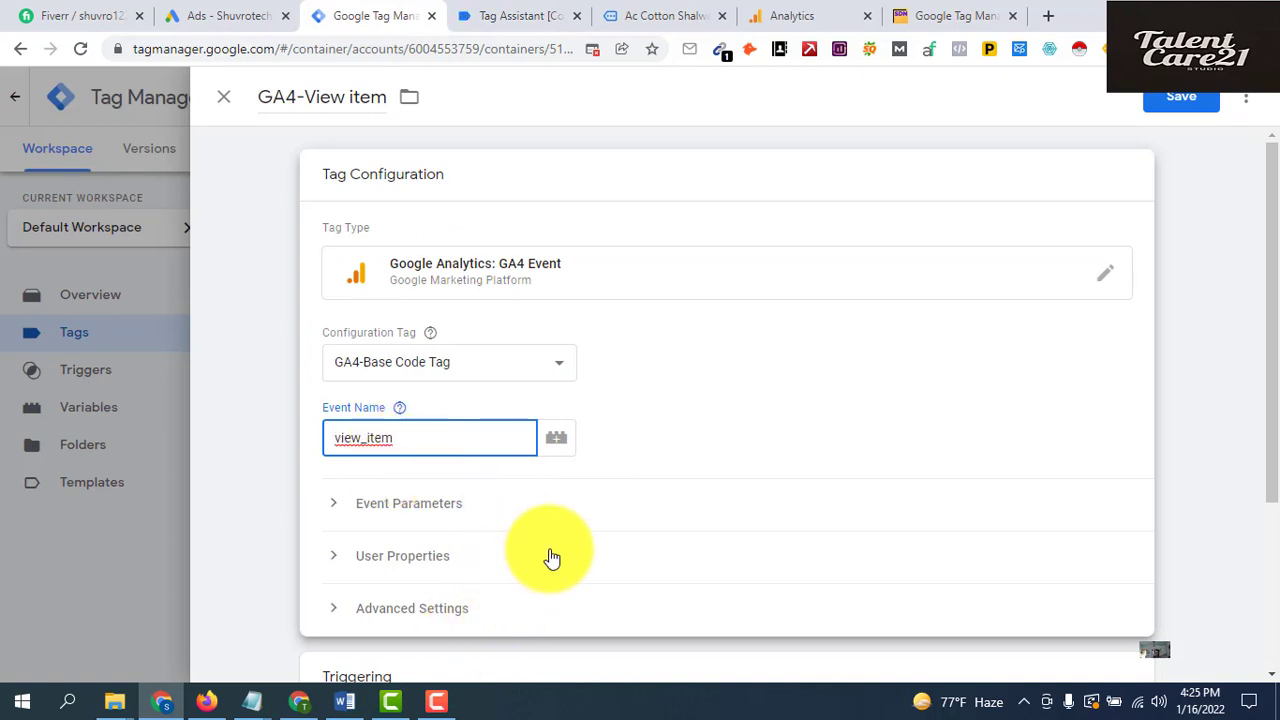
Add an event parameter named item to the tag, with the DIV-GA4-Ecommerce.item variable as its value
click(352, 507)
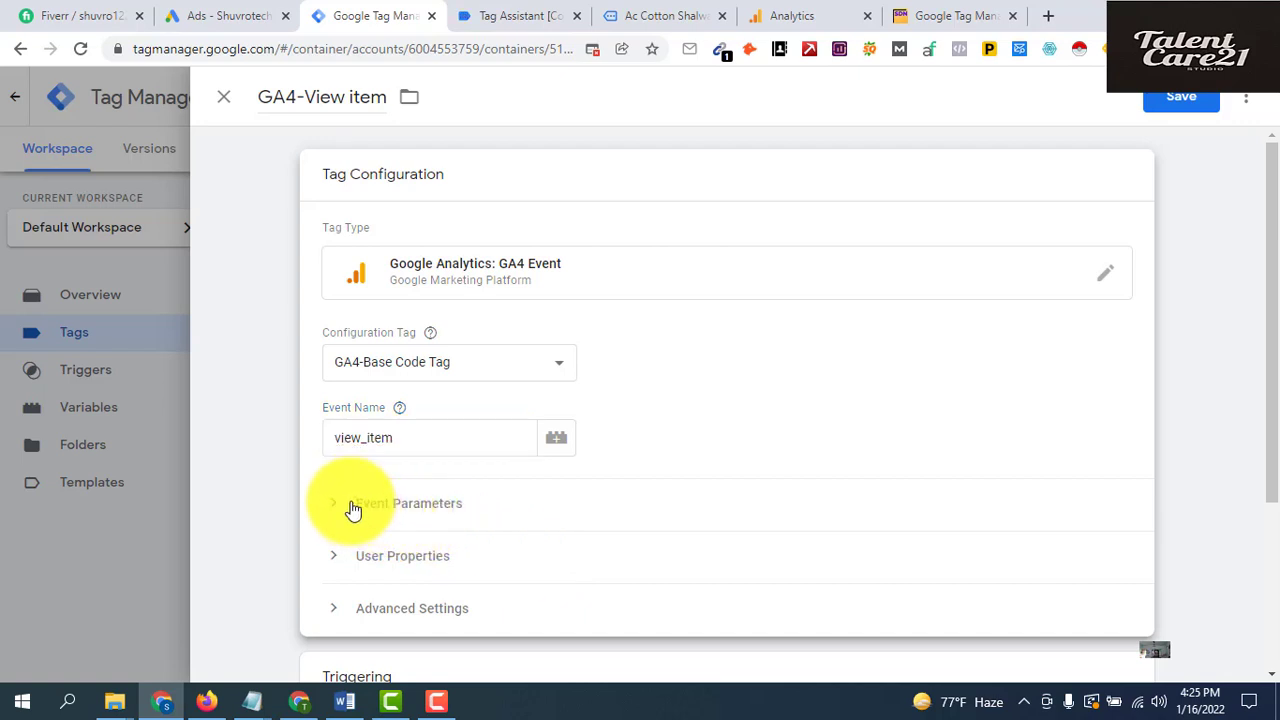
scroll(494, 534, down, 1)
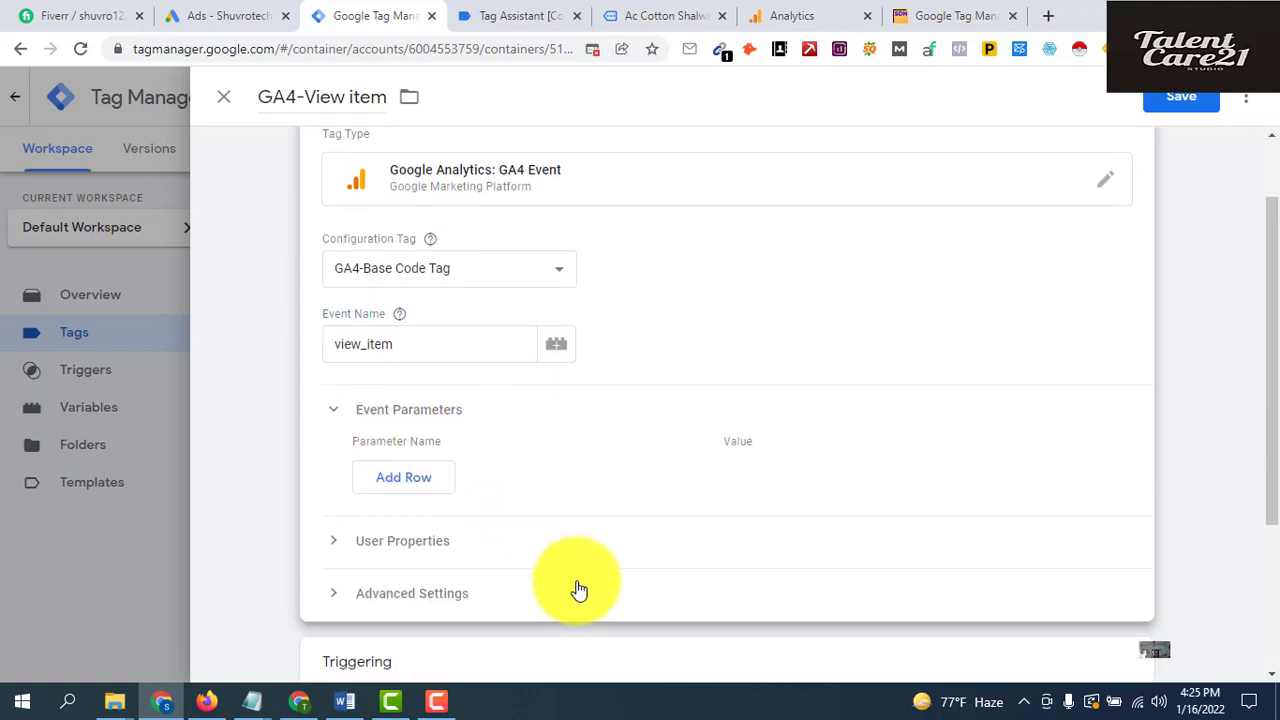
click(414, 478)
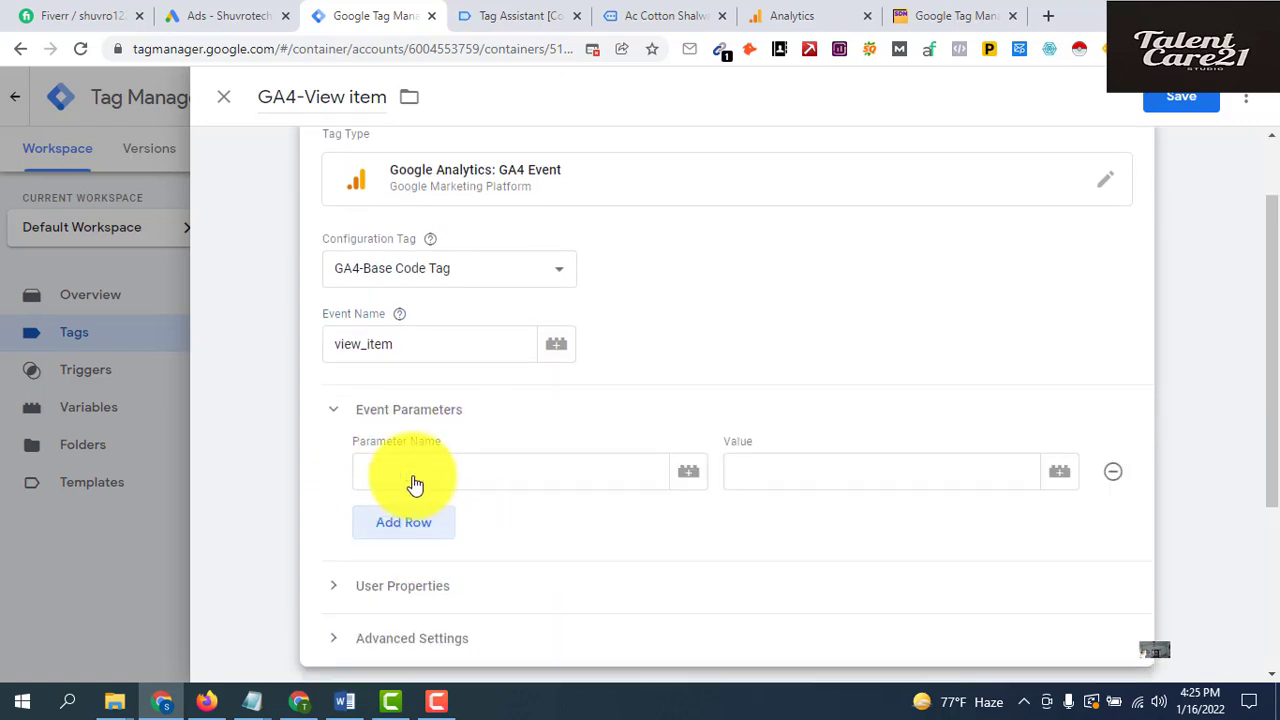
click(472, 474)
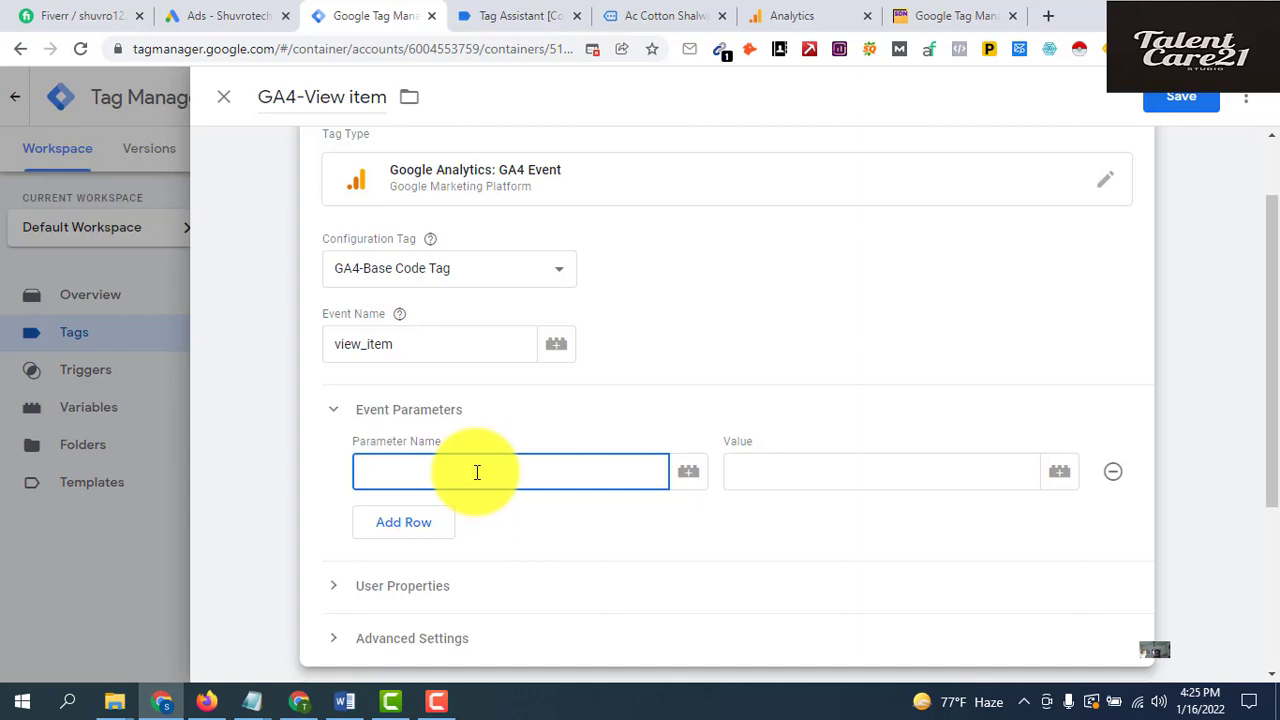
text(item)
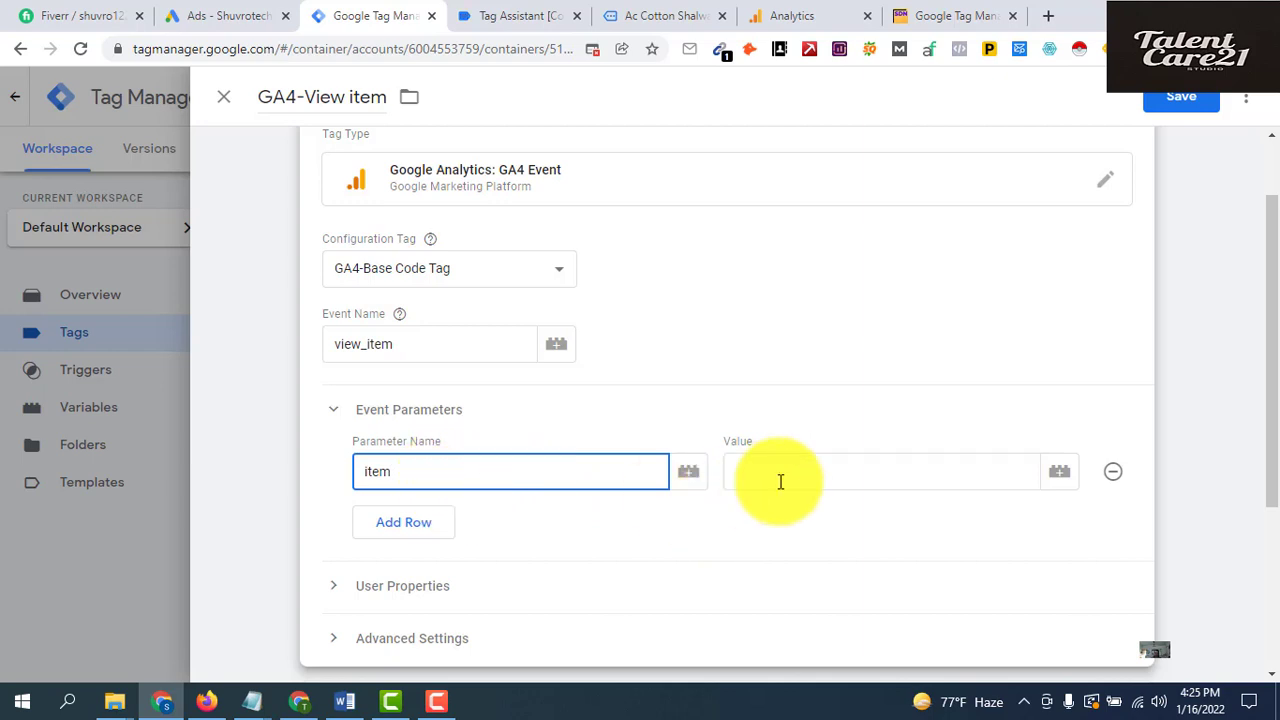
click(818, 471)
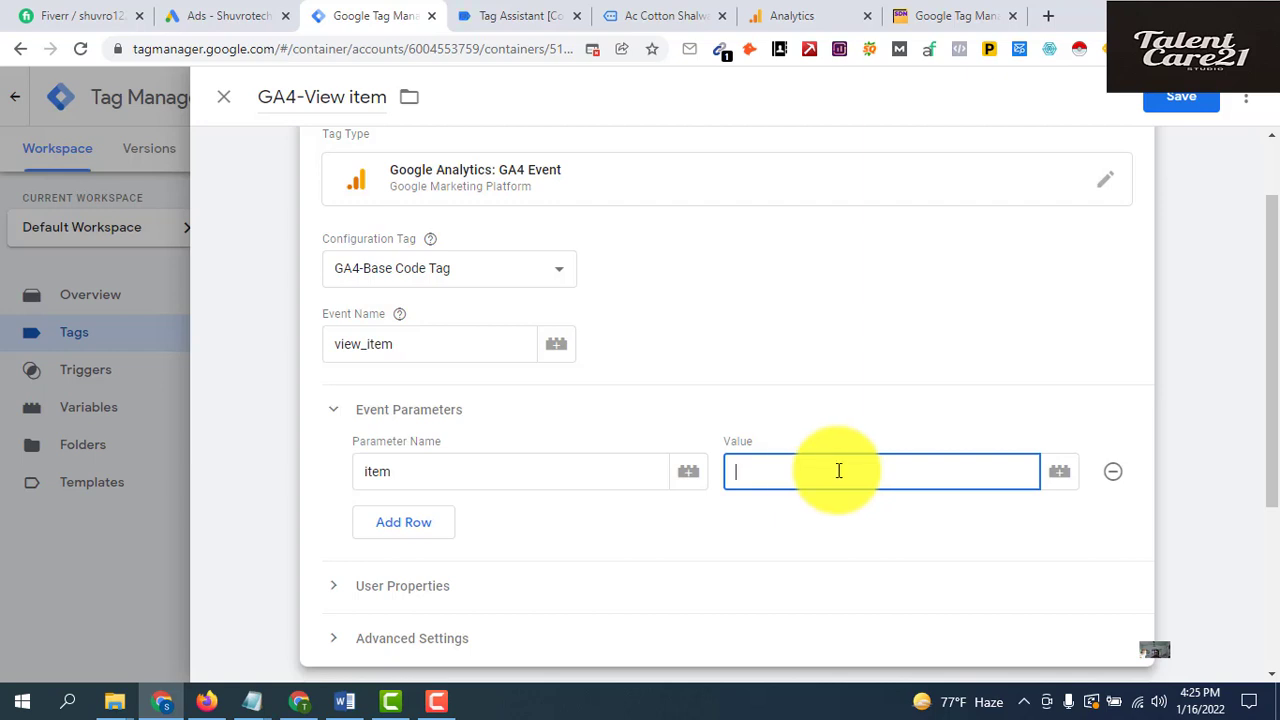
click(1060, 476)
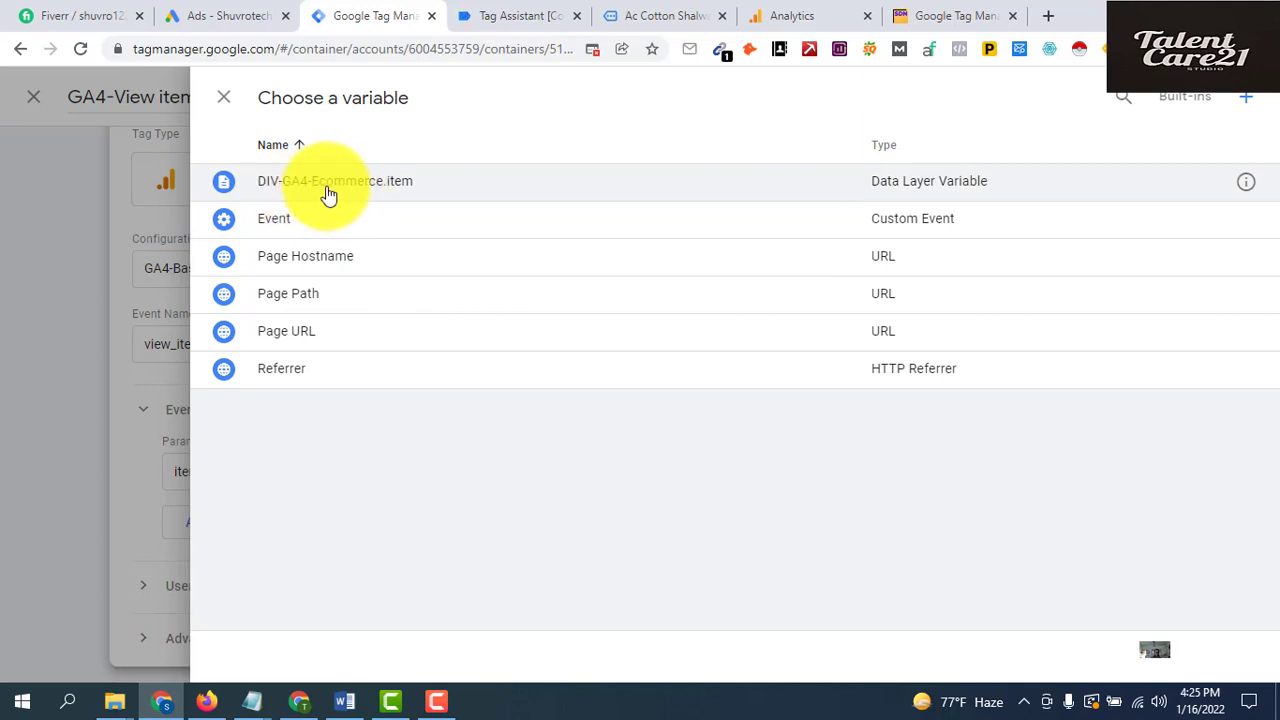
click(443, 191)
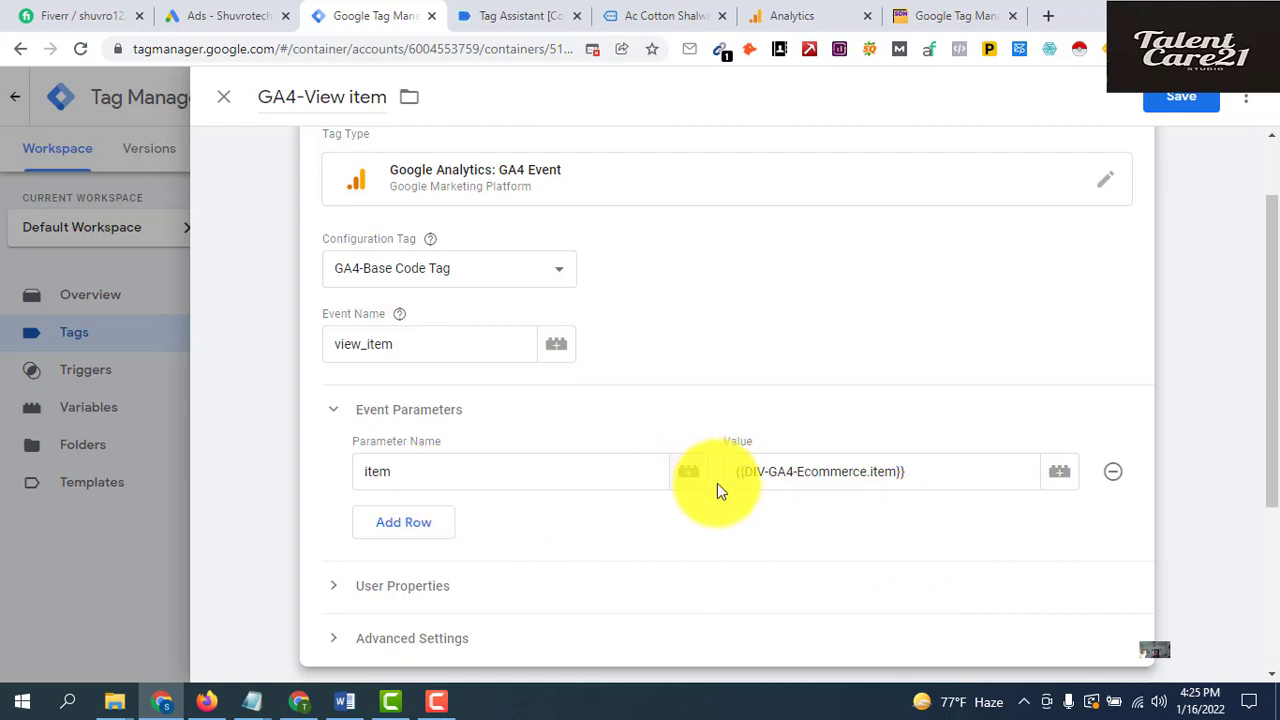
Create a new firing trigger for the GA4-View item tag and set its trigger type to Custom Event
scroll(482, 537, down, 3)
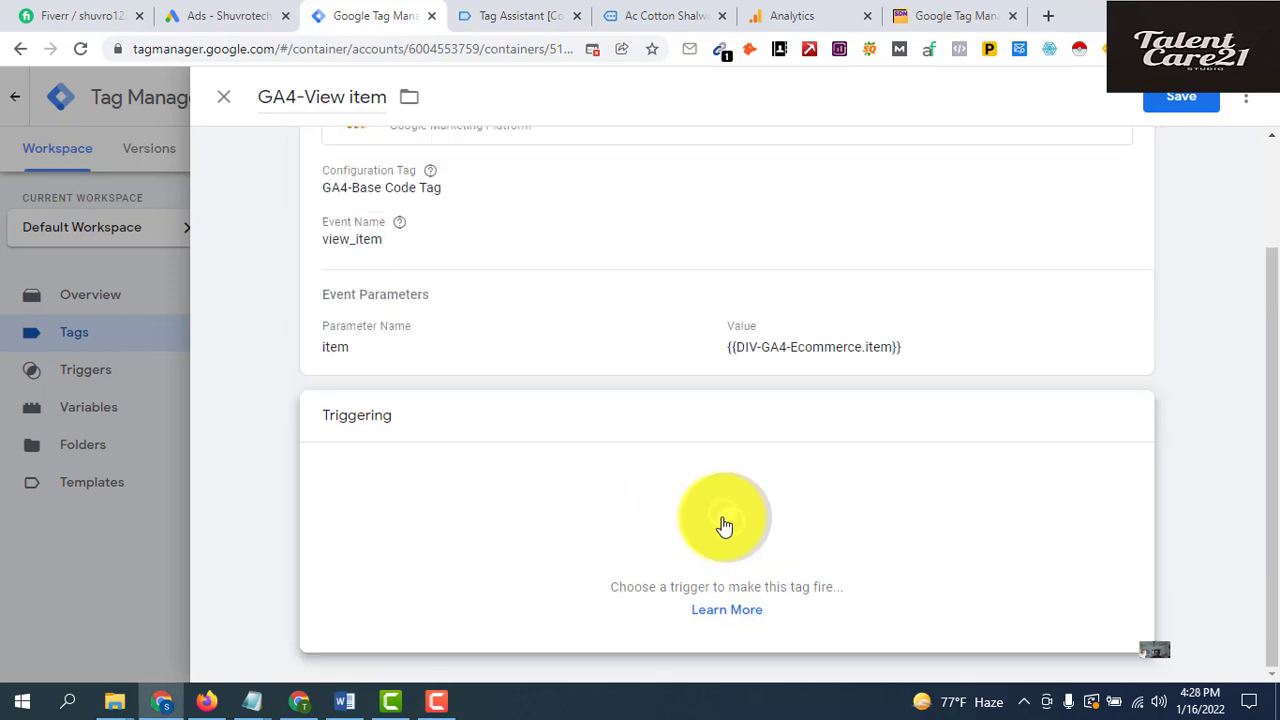
click(725, 524)
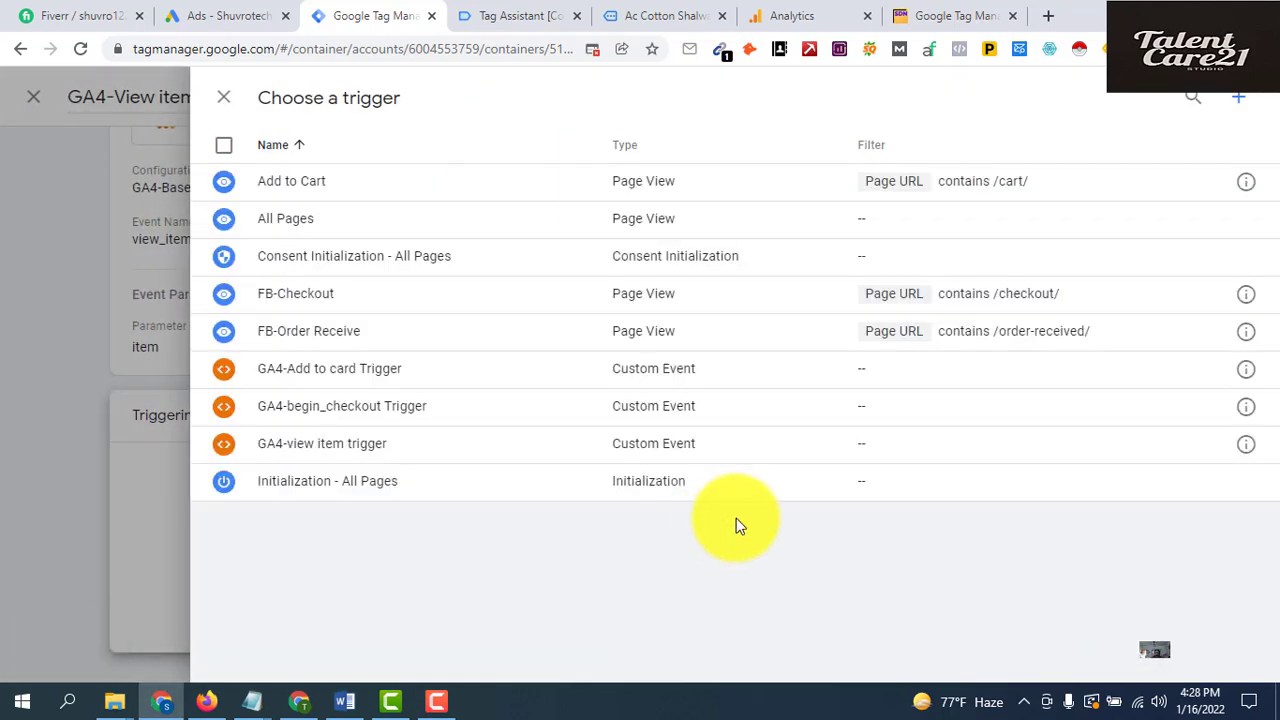
click(1234, 107)
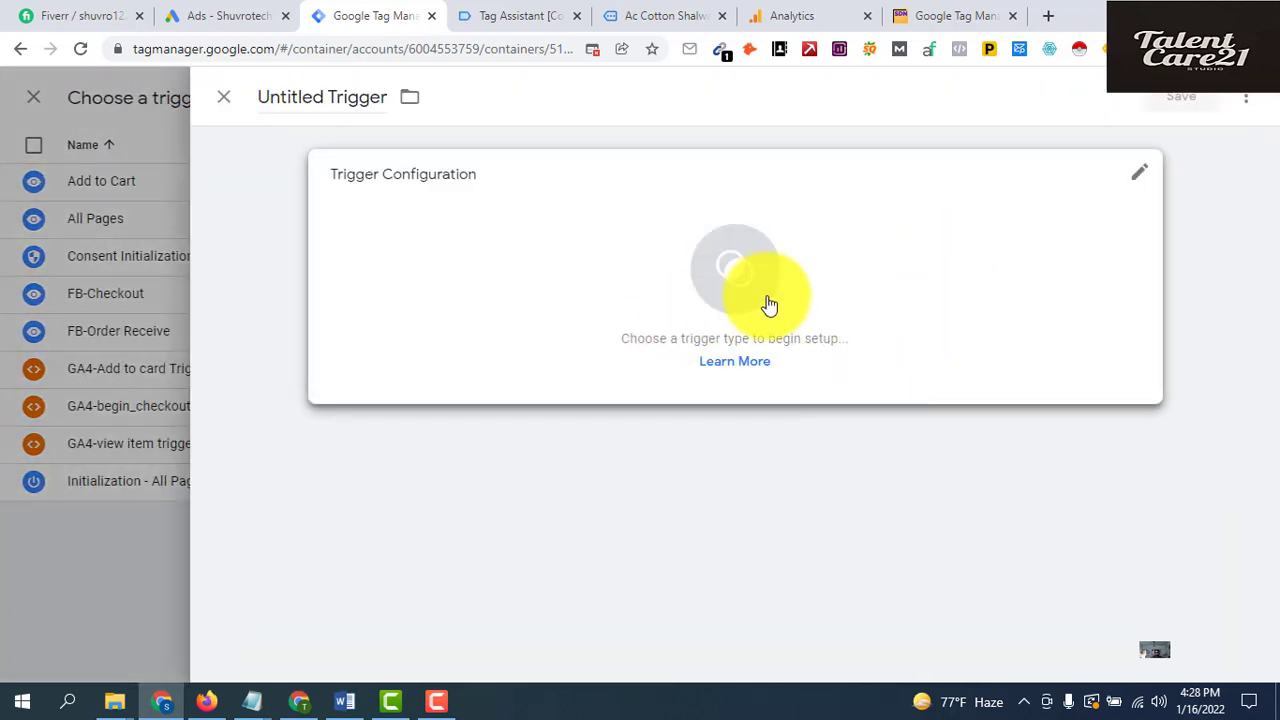
click(734, 283)
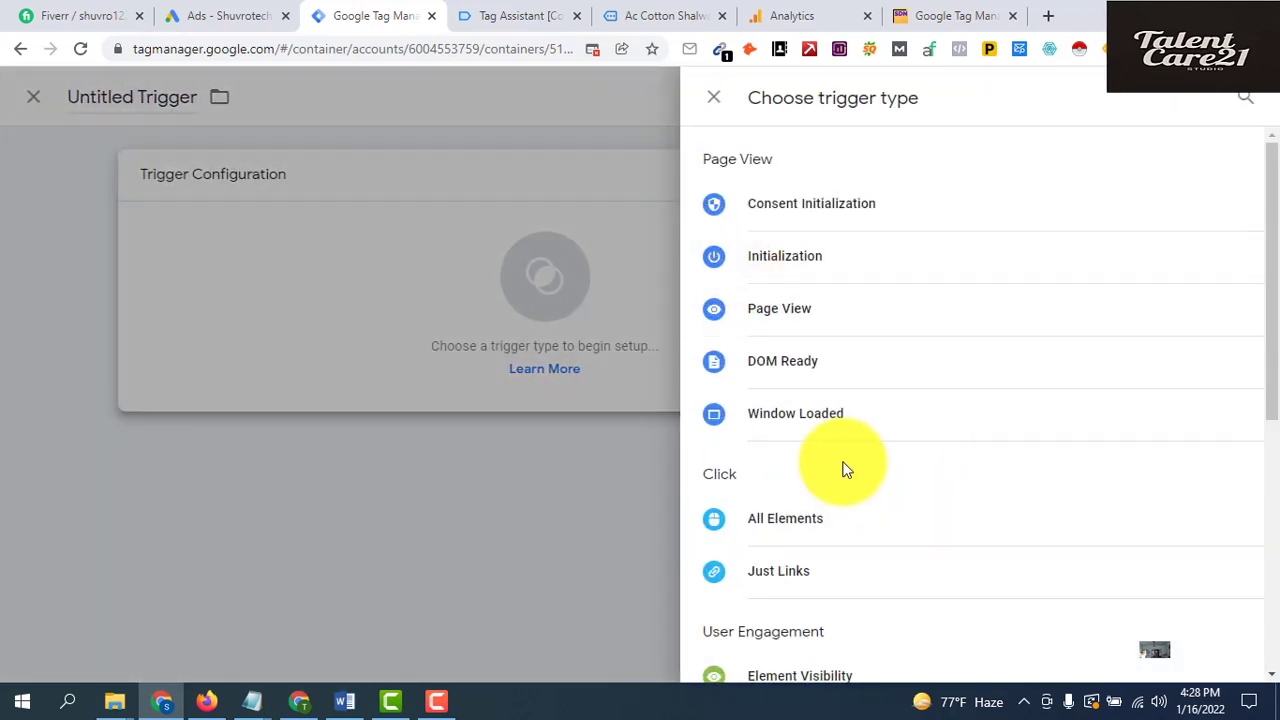
scroll(843, 466, down, 3)
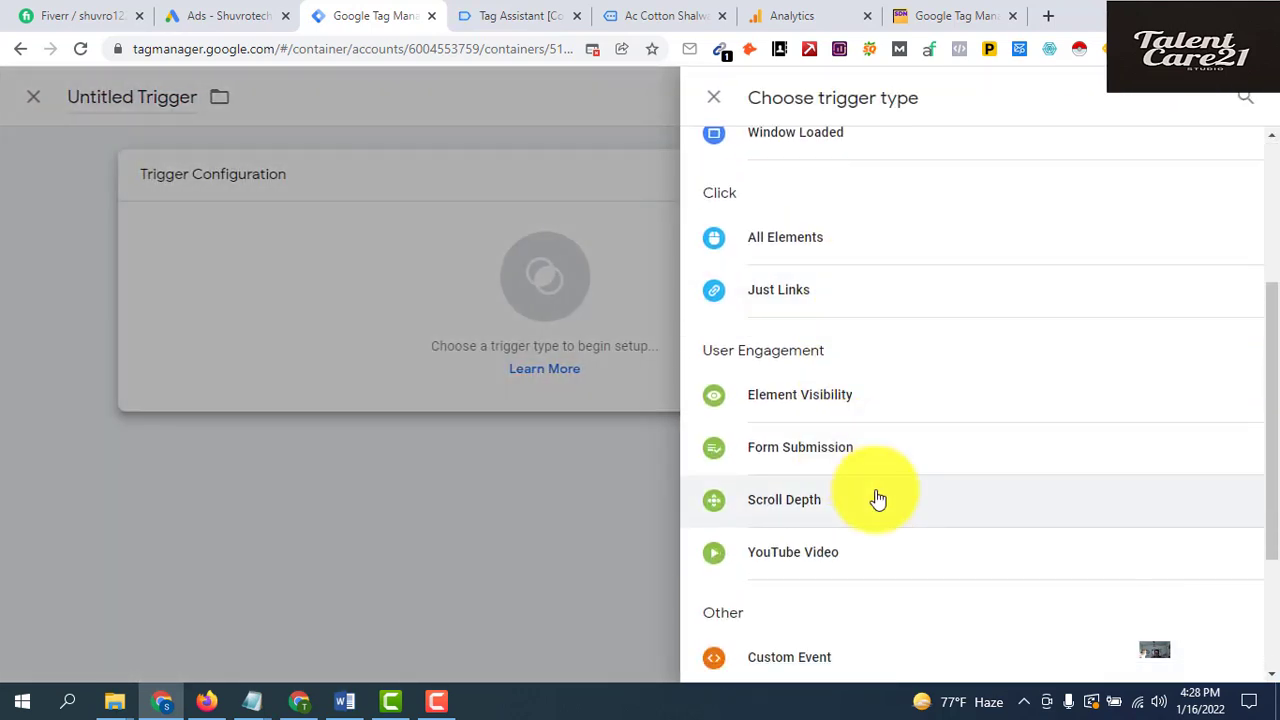
scroll(874, 500, down, 1)
click(776, 576)
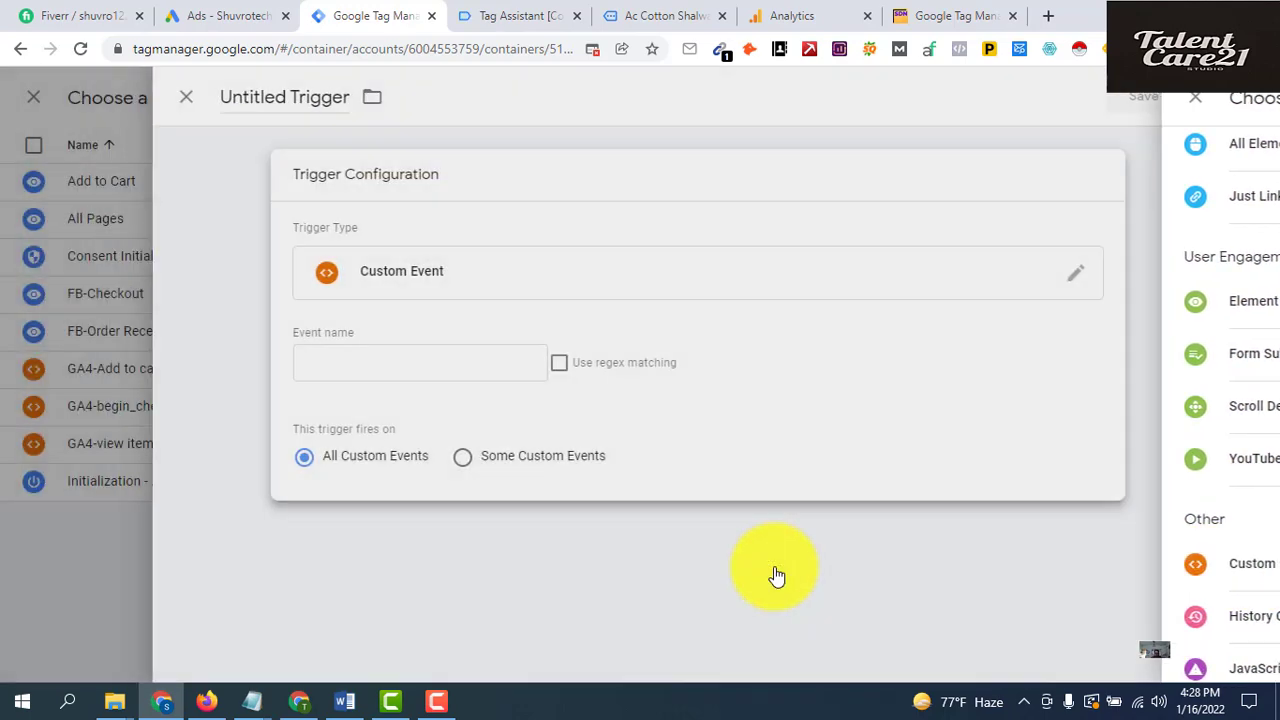
Set the custom event trigger's event name to view_item
click(486, 364)
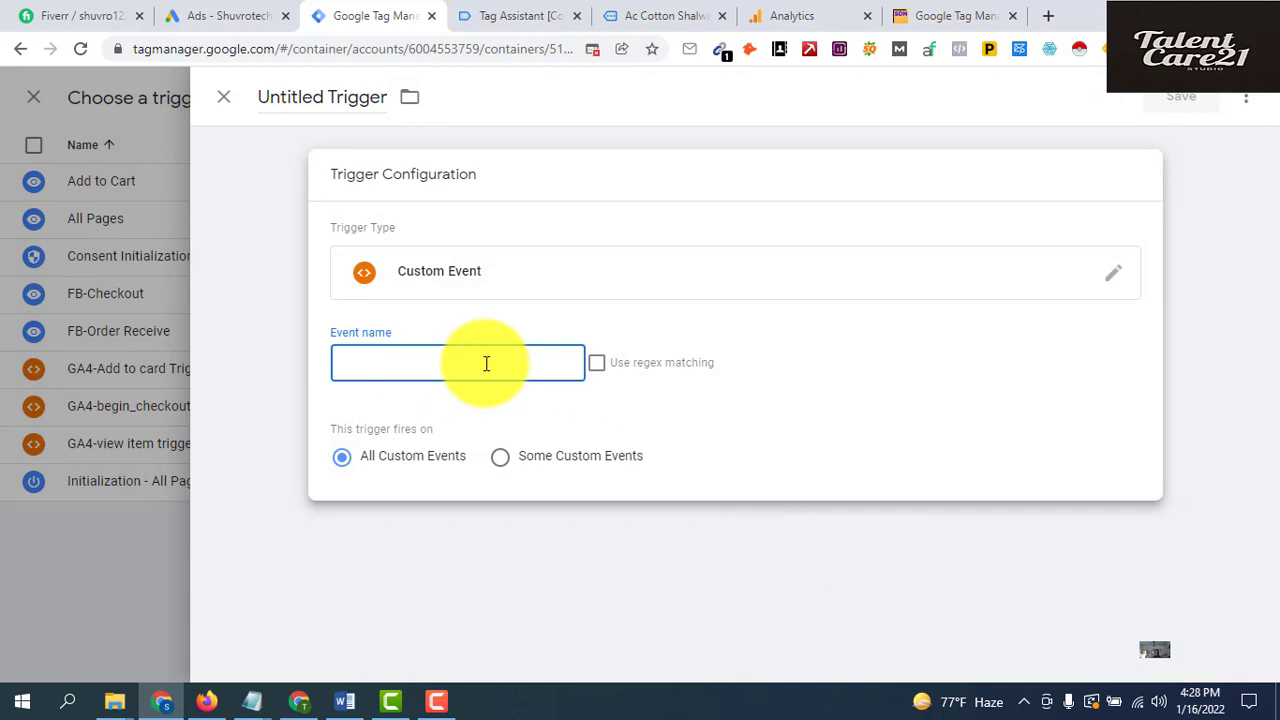
text(view_item)
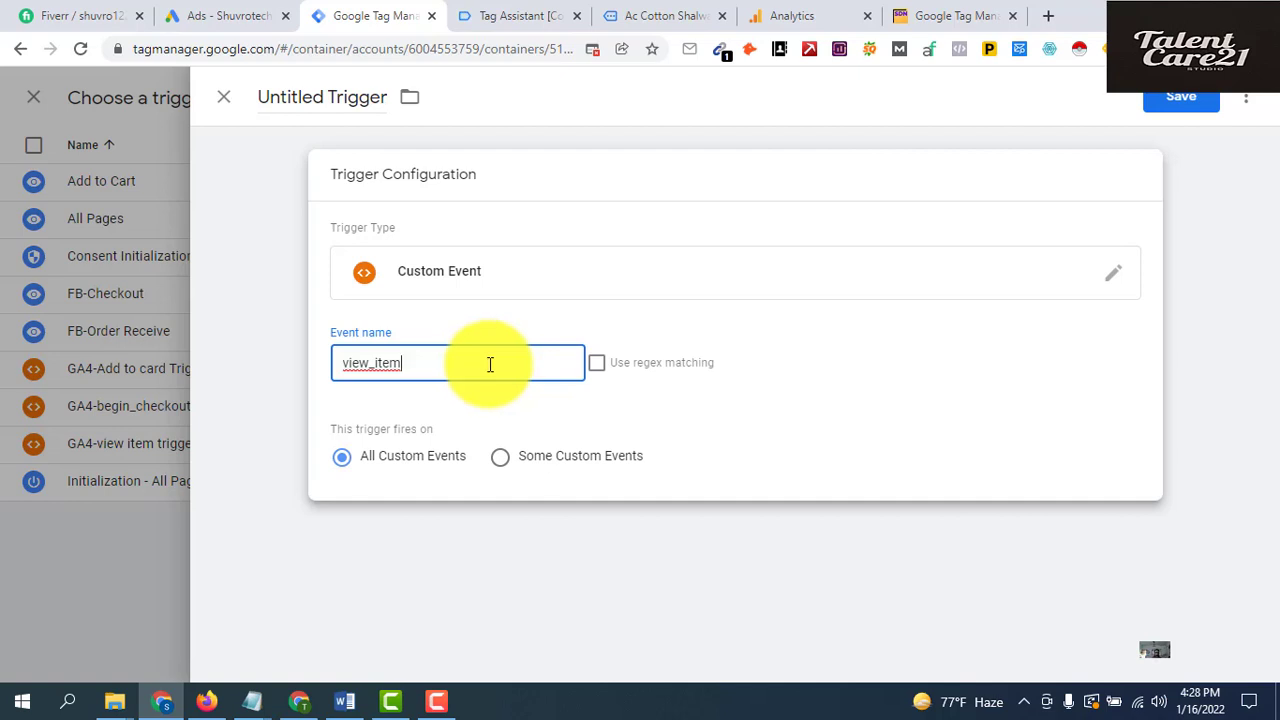
double_click(417, 360)
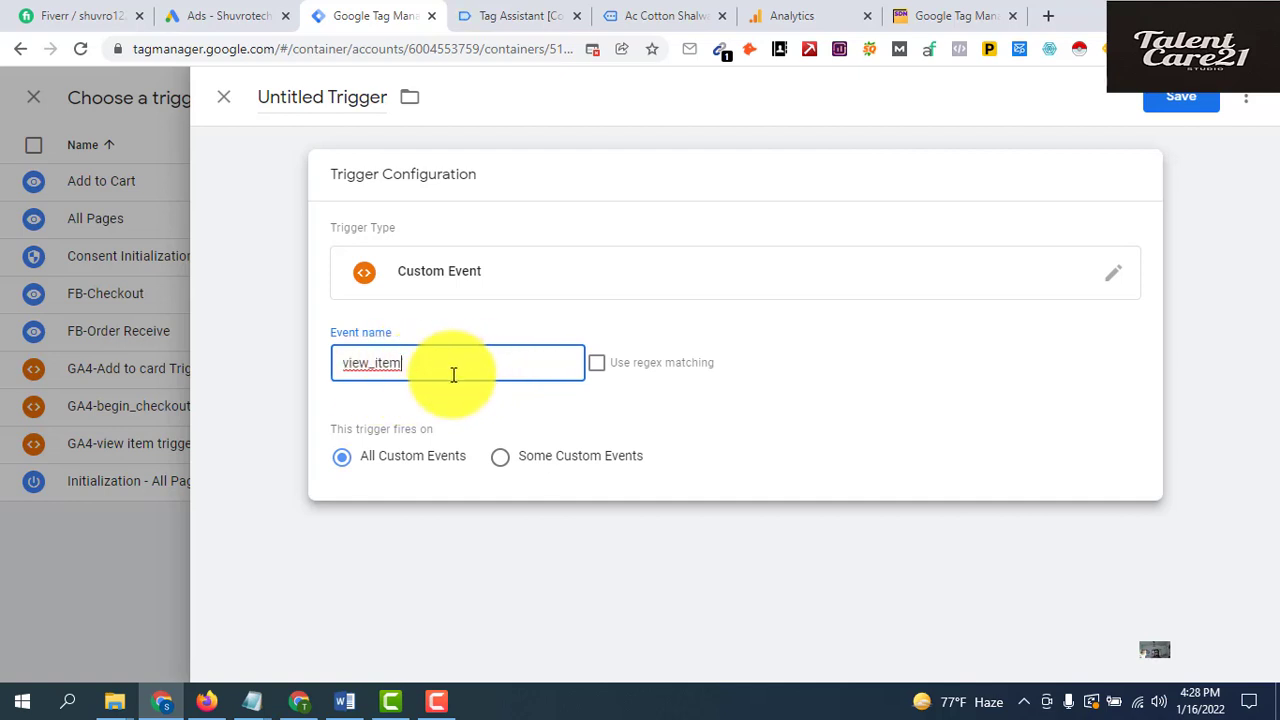
key(F10)
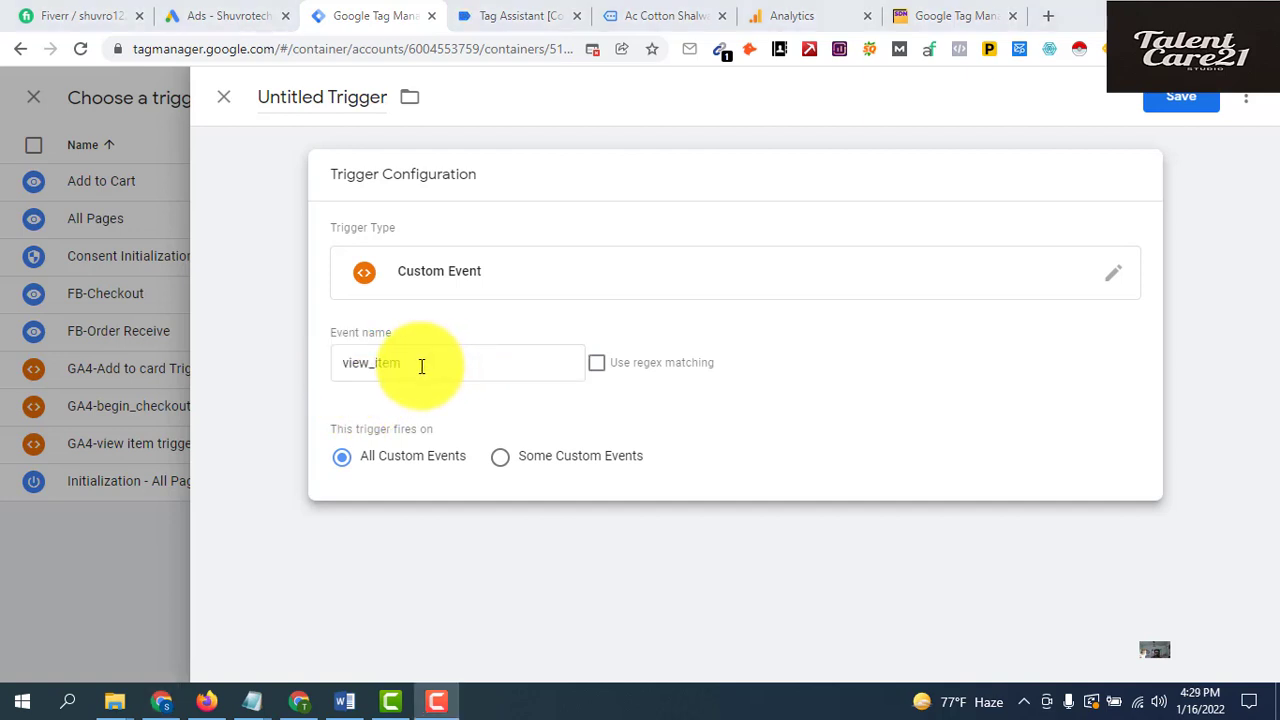
Name the trigger GA4-View item Trigger and save both it and the GA4-View item tag
click(303, 97)
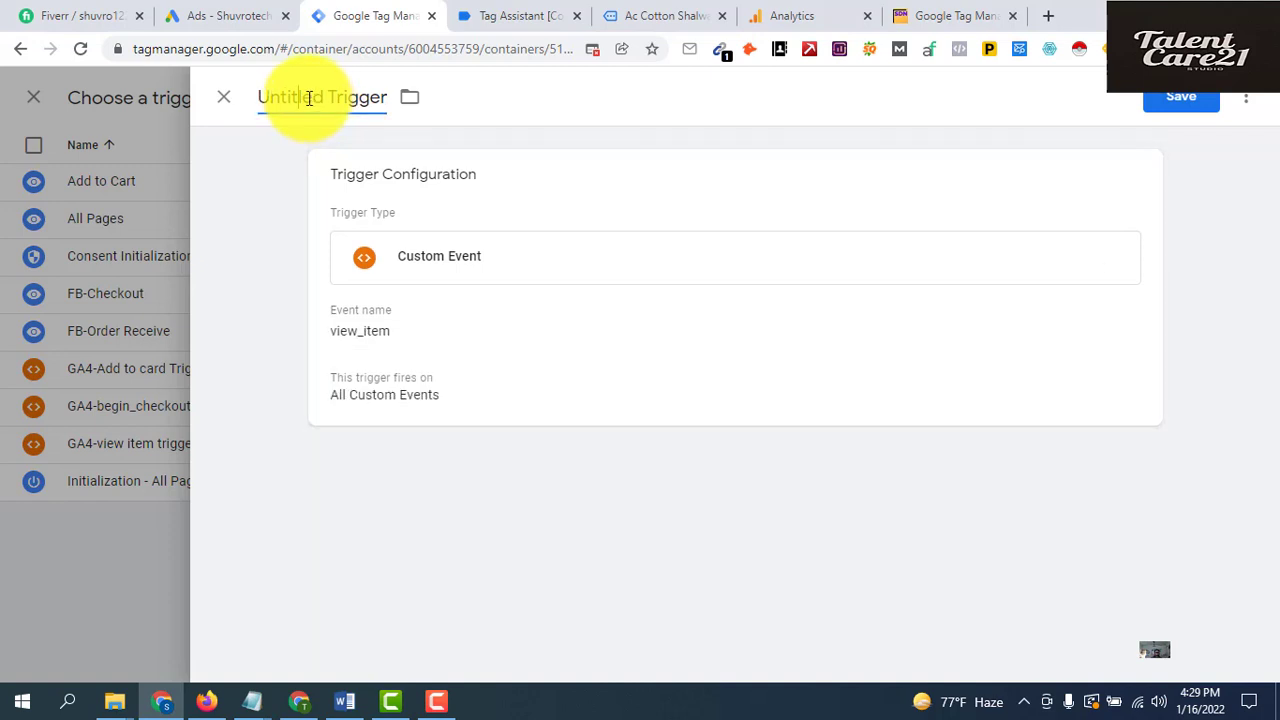
key(ctrl+a)
key(BackSpace)
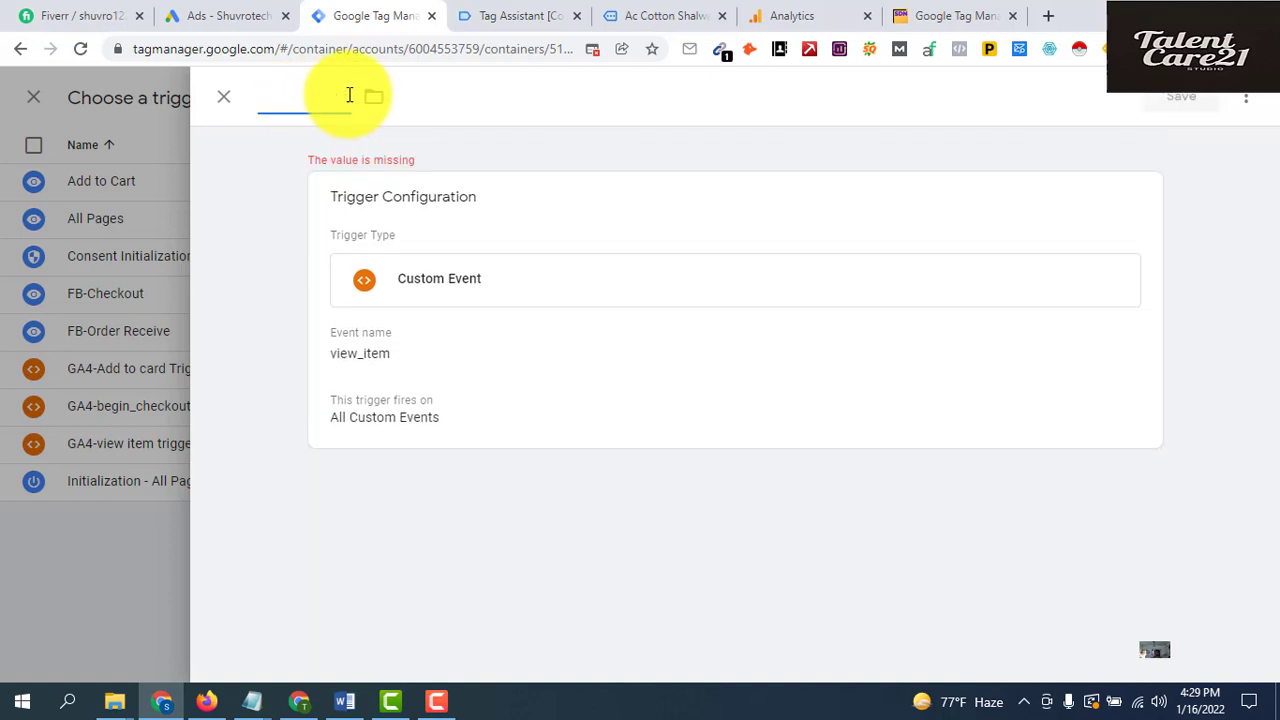
text(GA4-View item Trigger)
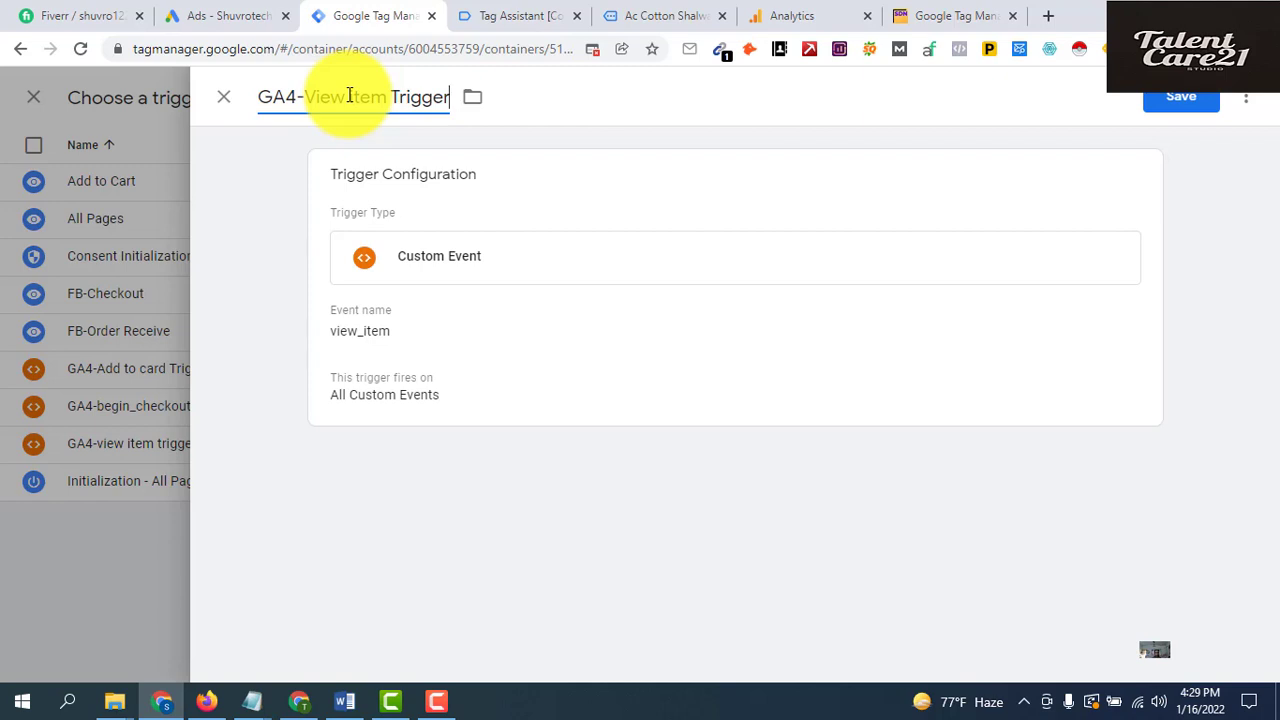
click(1177, 110)
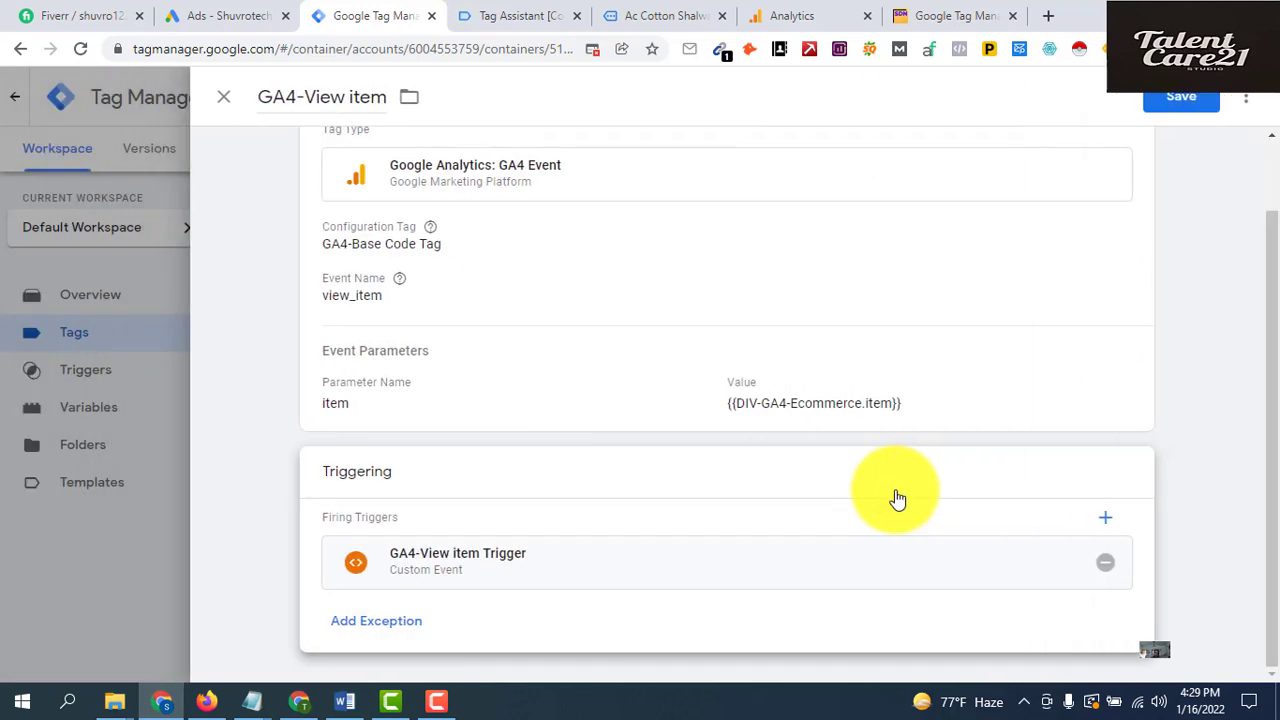
click(1172, 112)
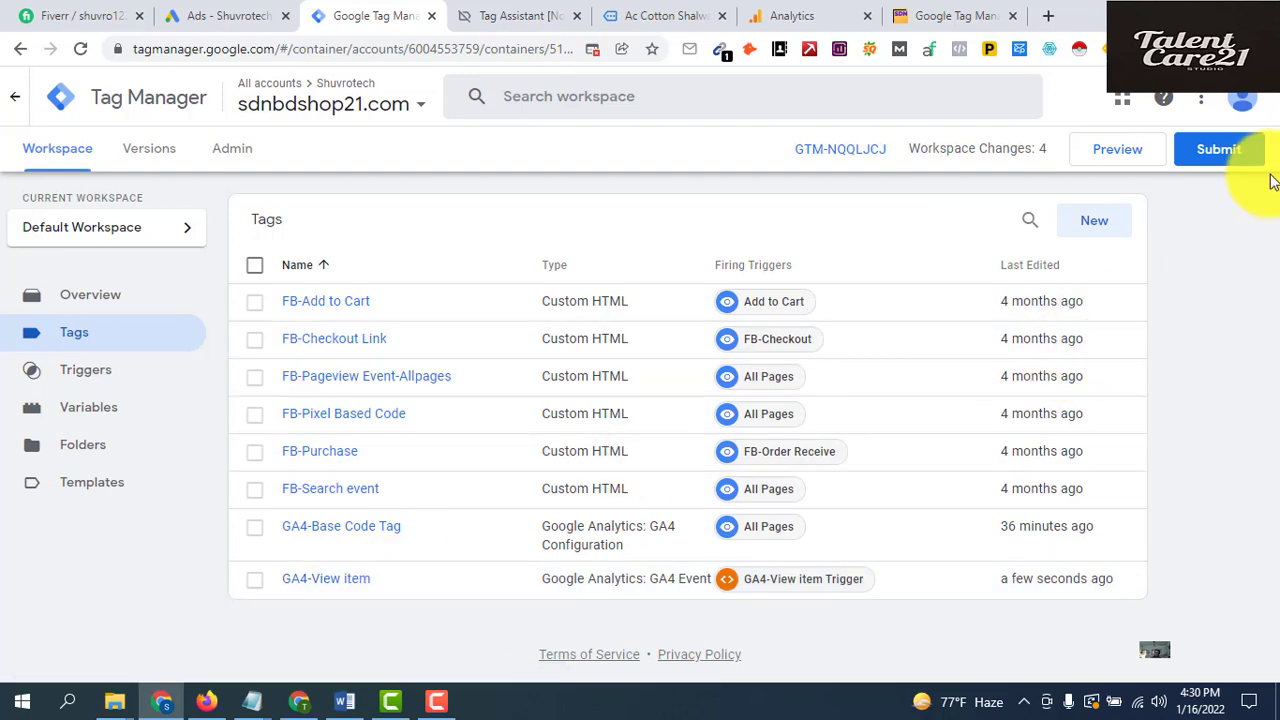
Submit the workspace changes and publish them as a version named View item
click(1220, 150)
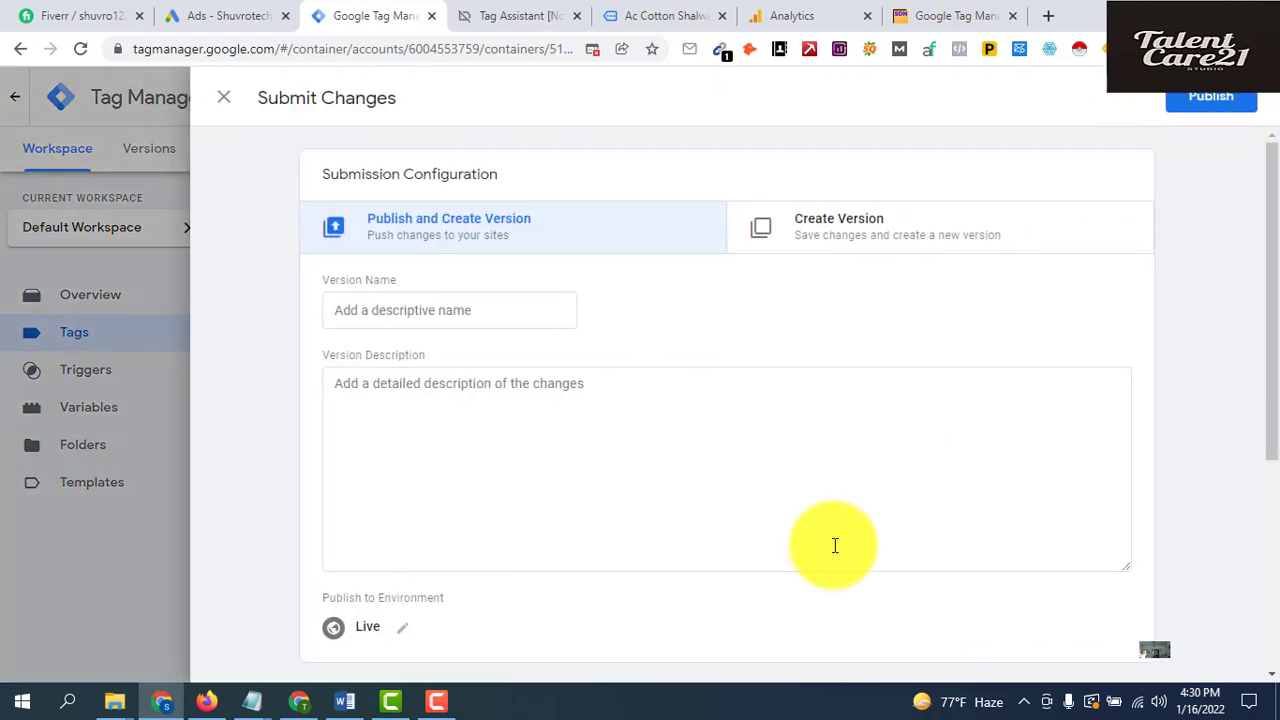
click(514, 311)
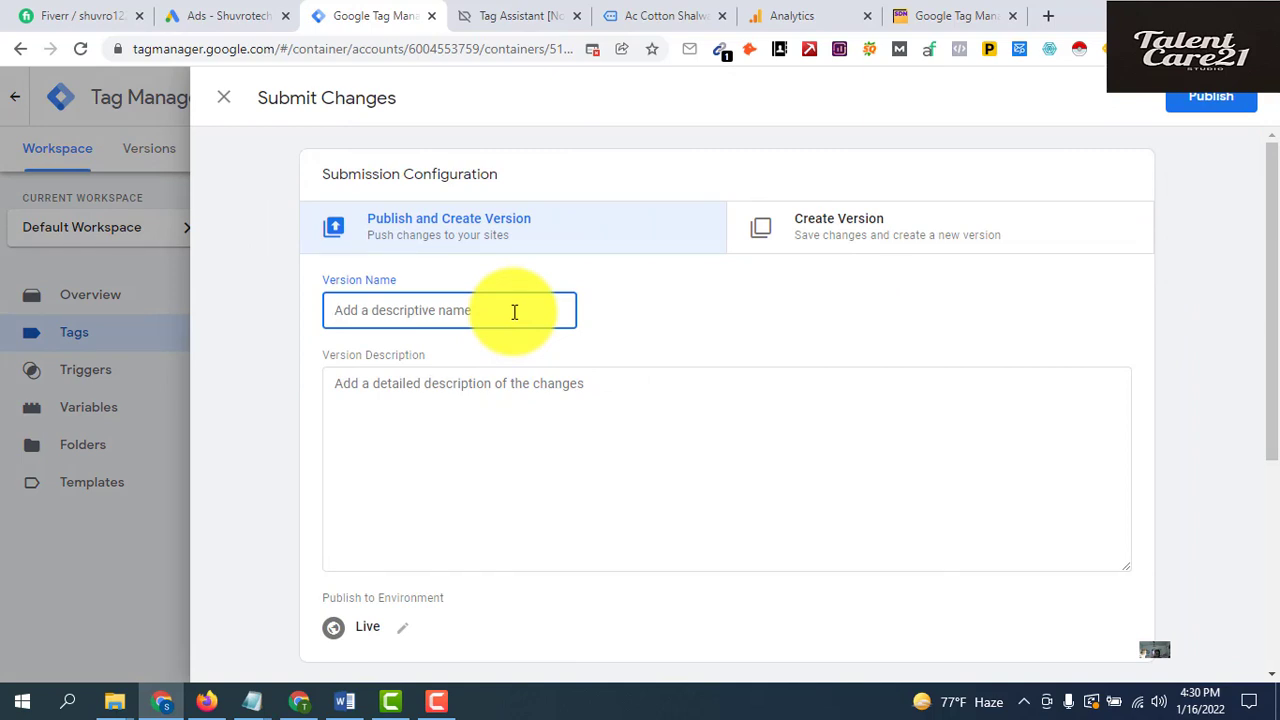
text(View item)
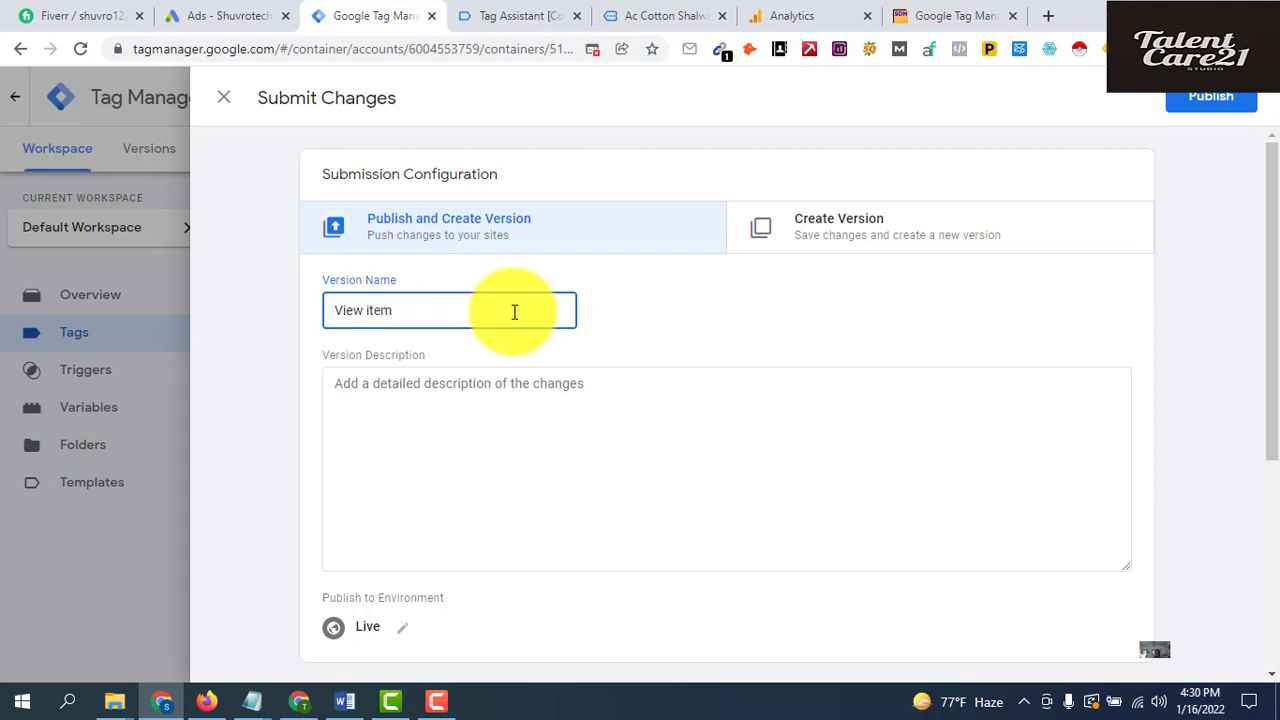
click(1212, 100)
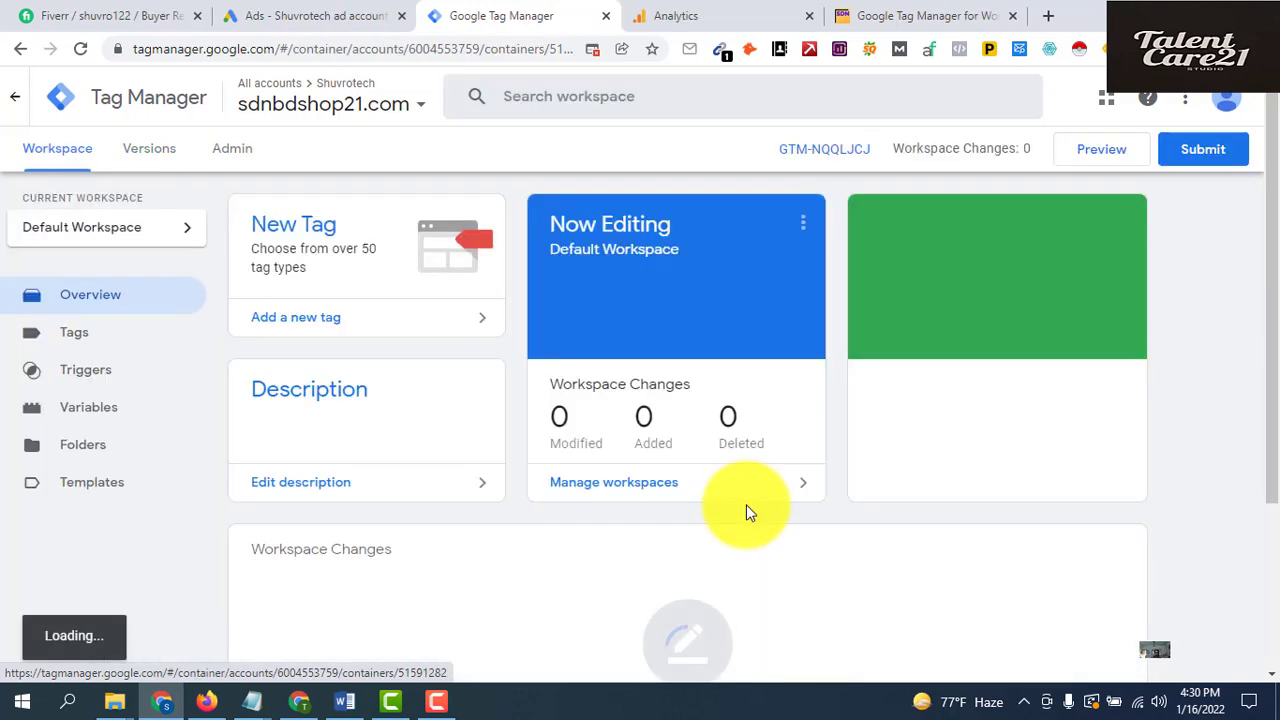
click(1094, 157)
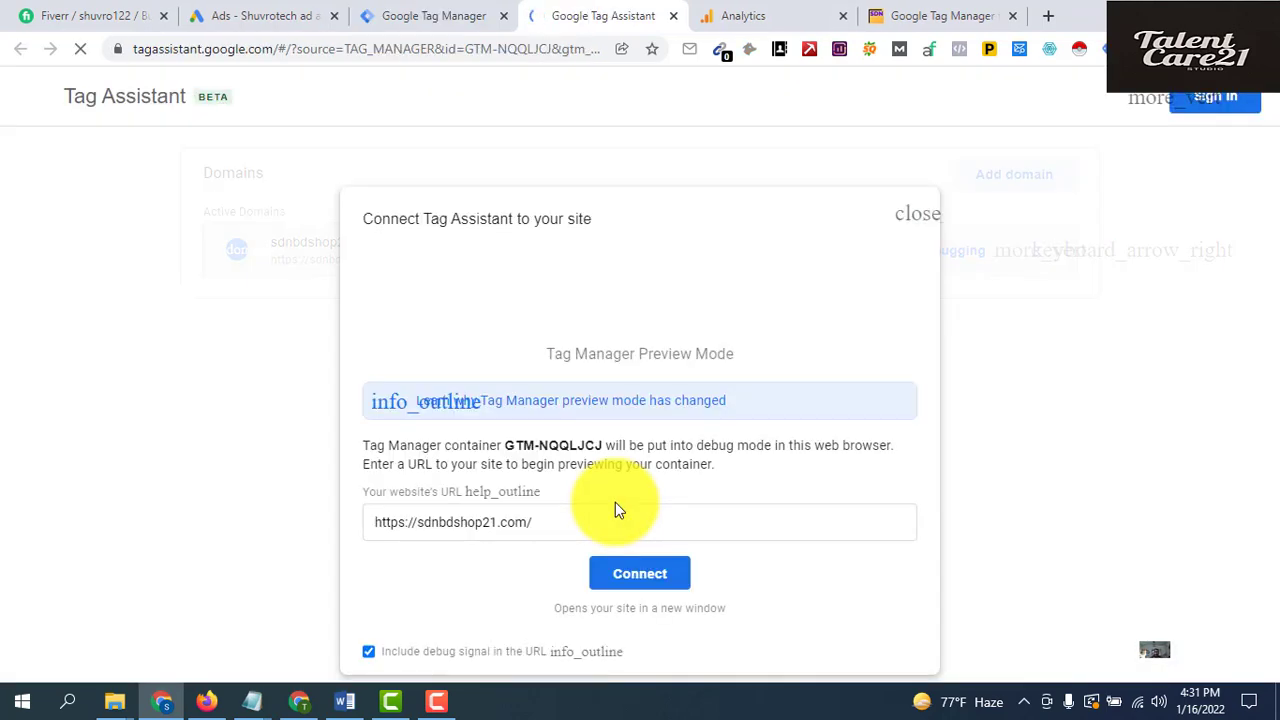
click(655, 576)
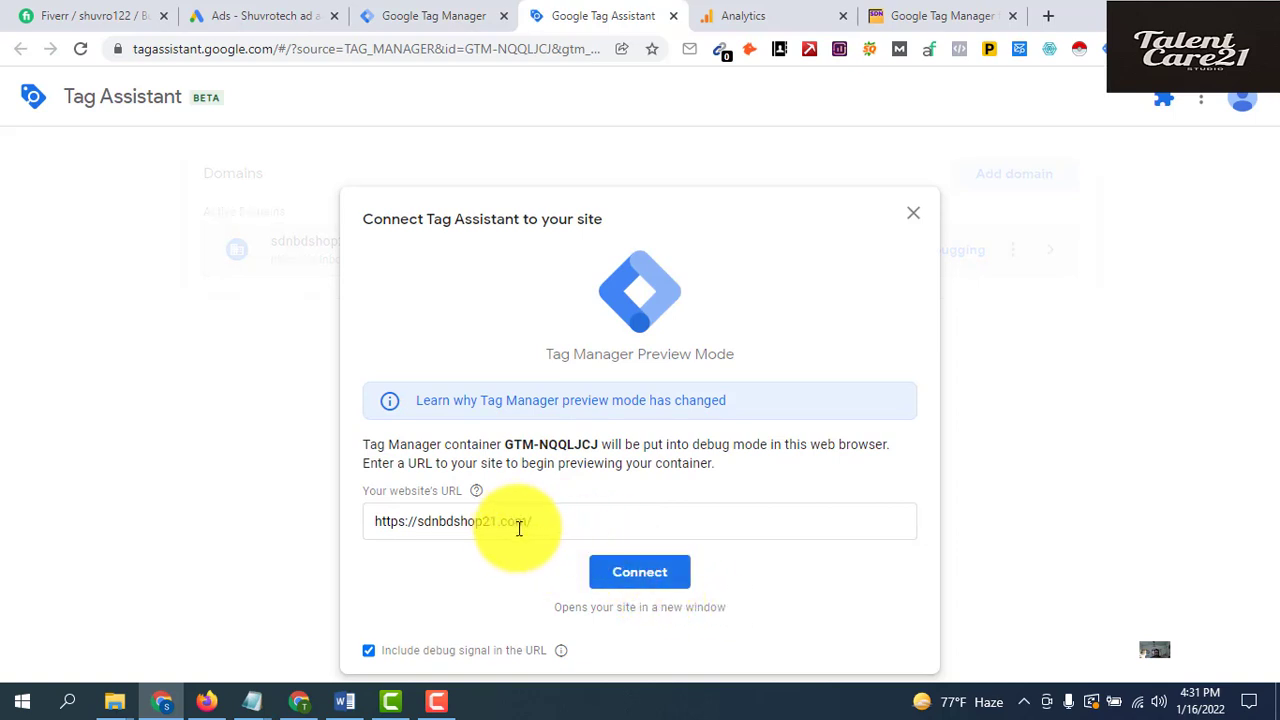
click(632, 574)
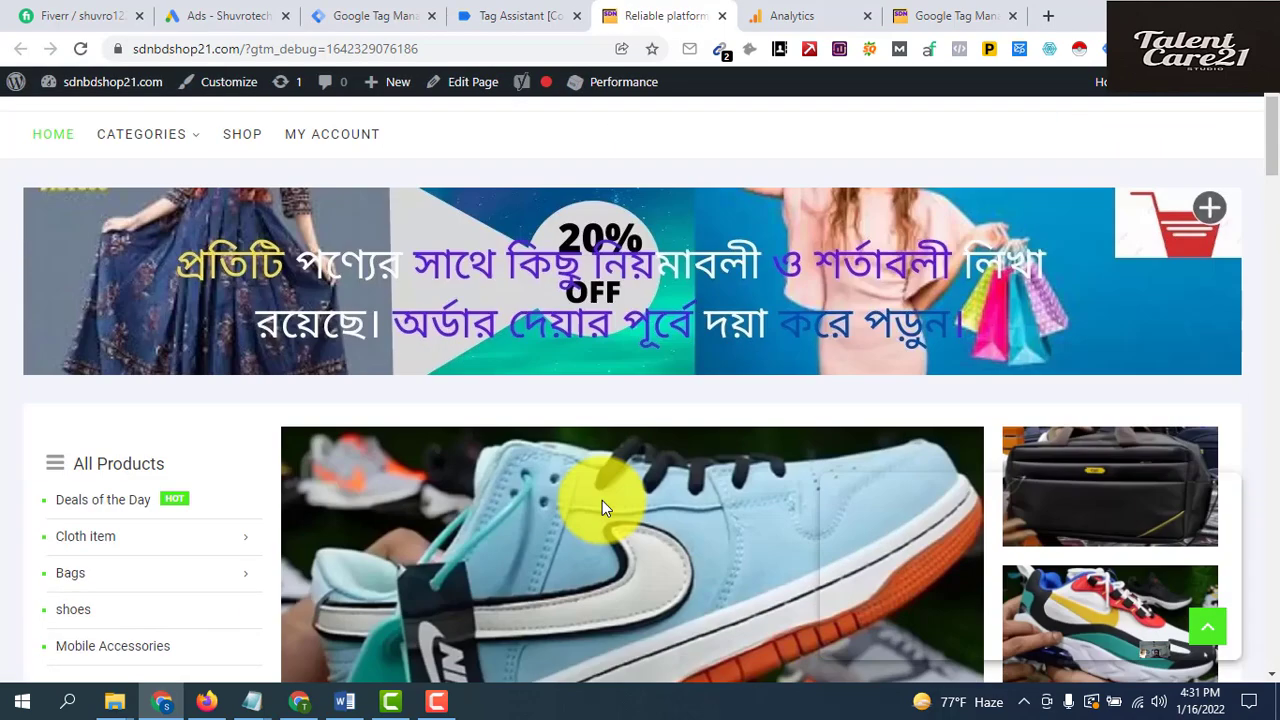
Open the Ac Cotton Shalwar Kameez sdn 600.3 product page and check in Tag Assistant which tags fired
scroll(602, 500, down, 5)
scroll(602, 500, down, 5)
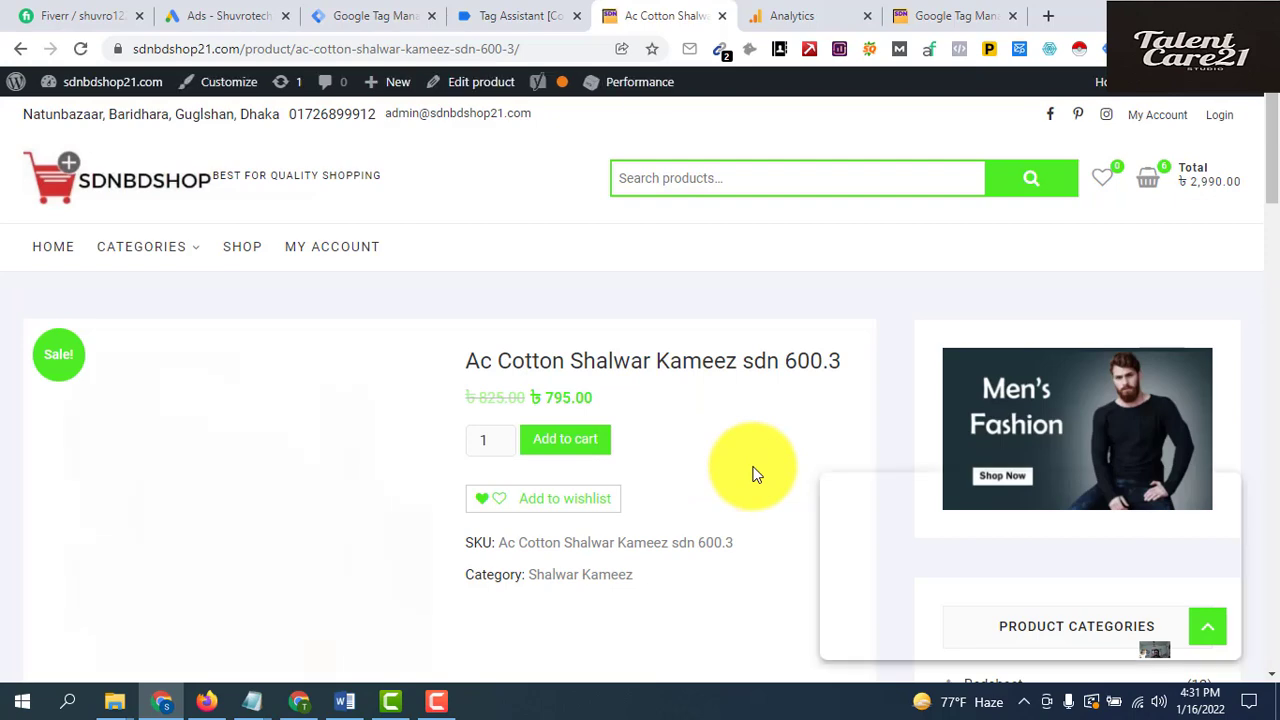
click(484, 20)
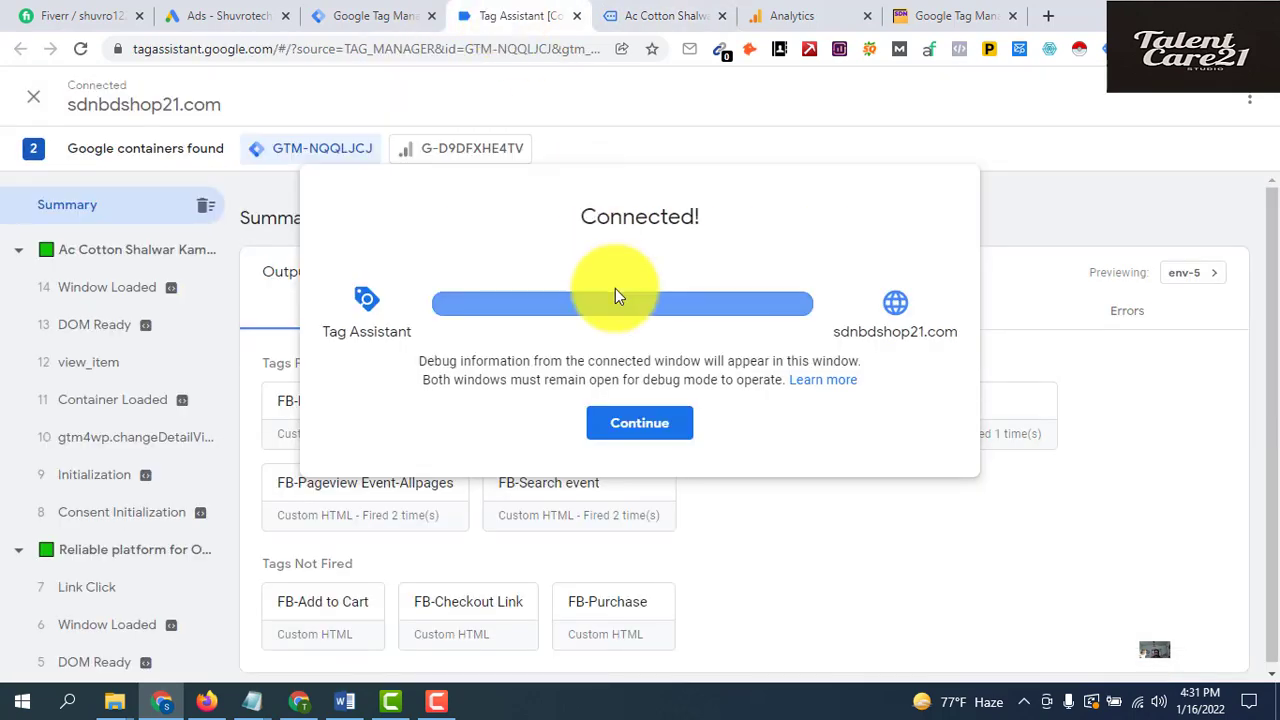
click(640, 425)
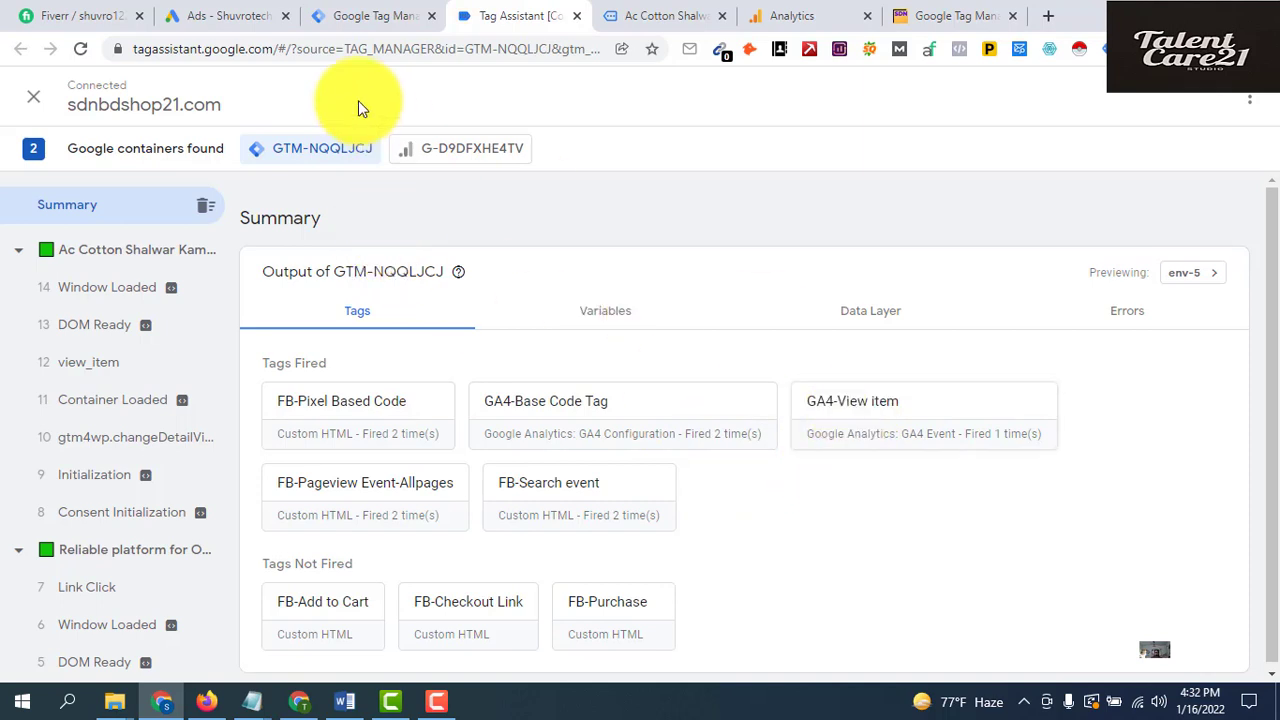
Return to Tag Manager and create a new tag named GA4-Add to cart
click(386, 18)
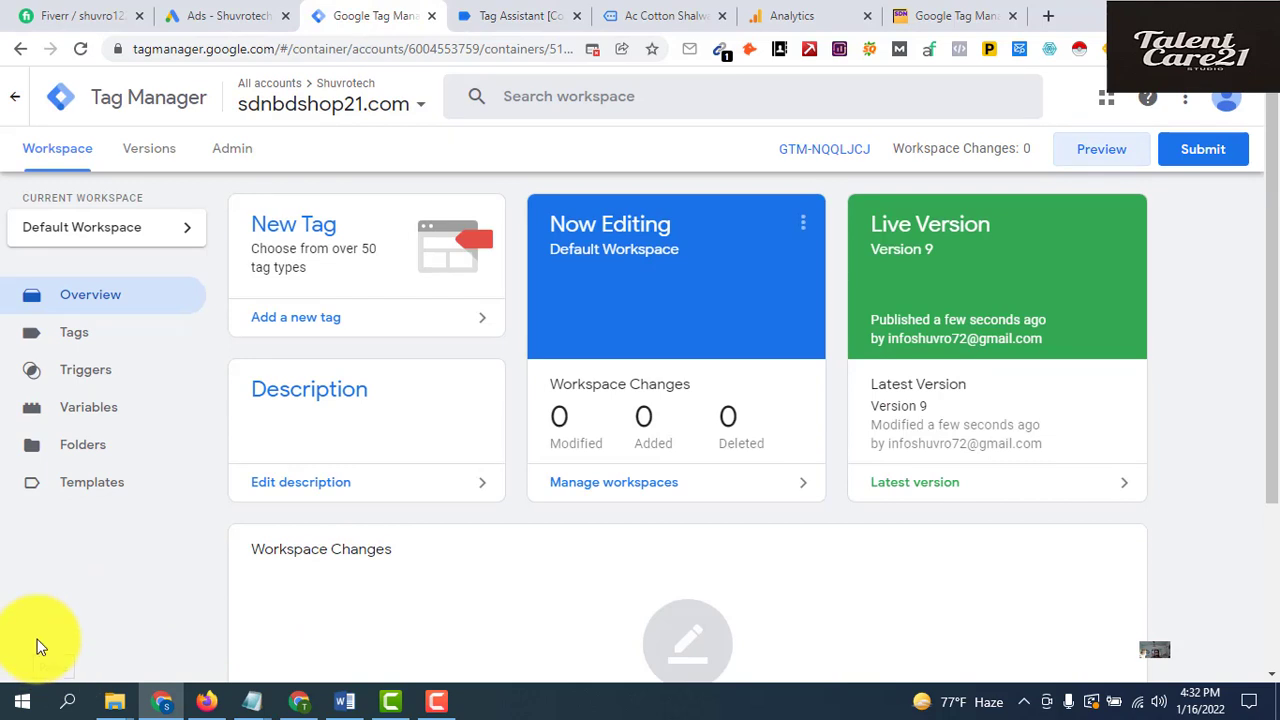
click(89, 344)
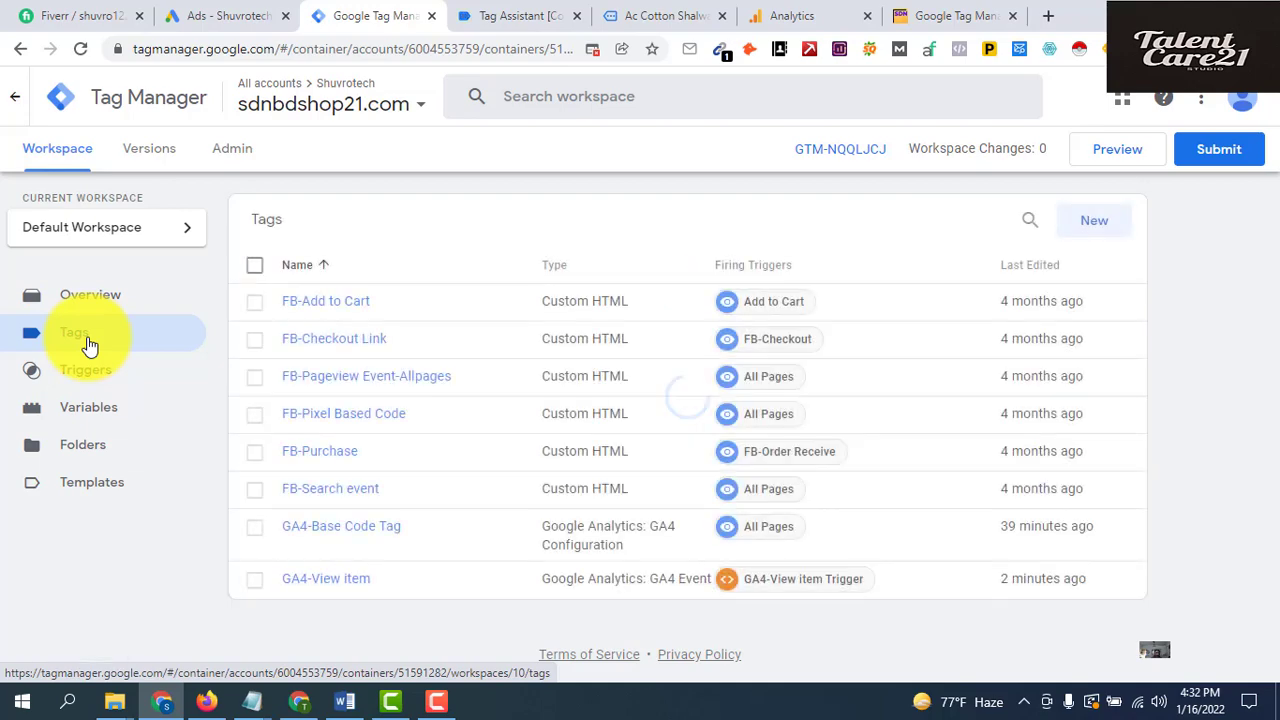
click(1100, 222)
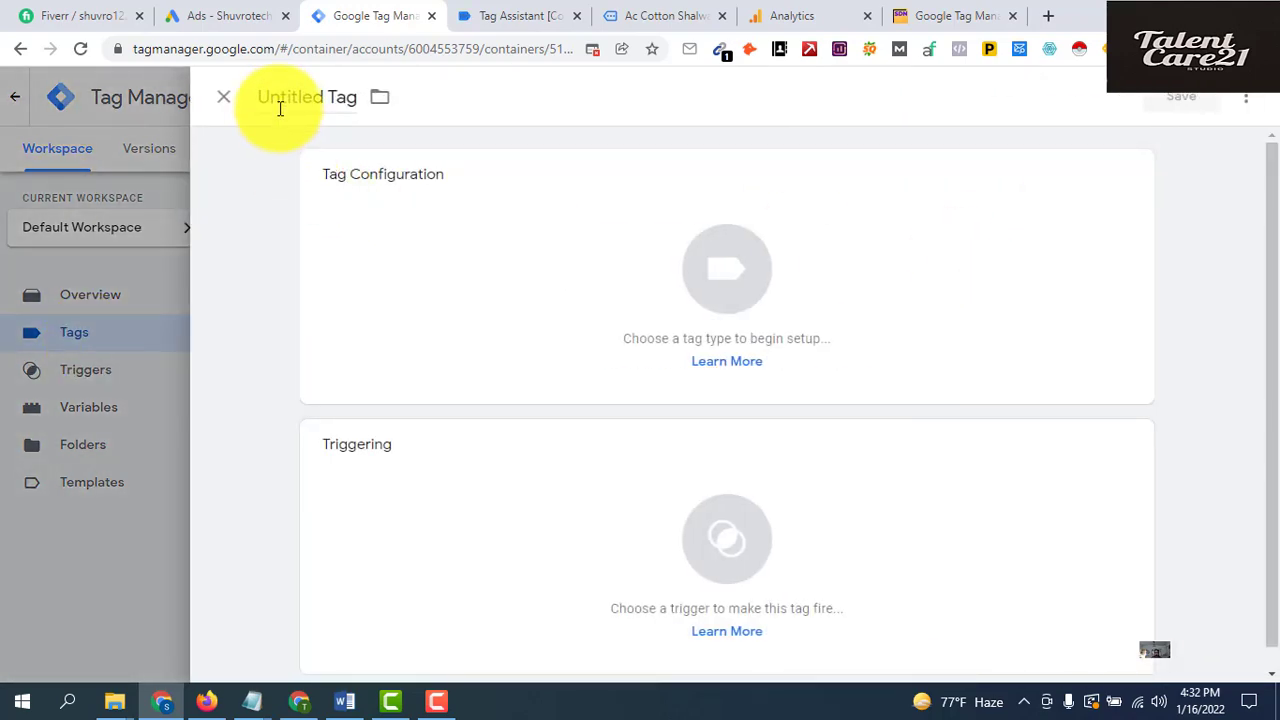
click(280, 96)
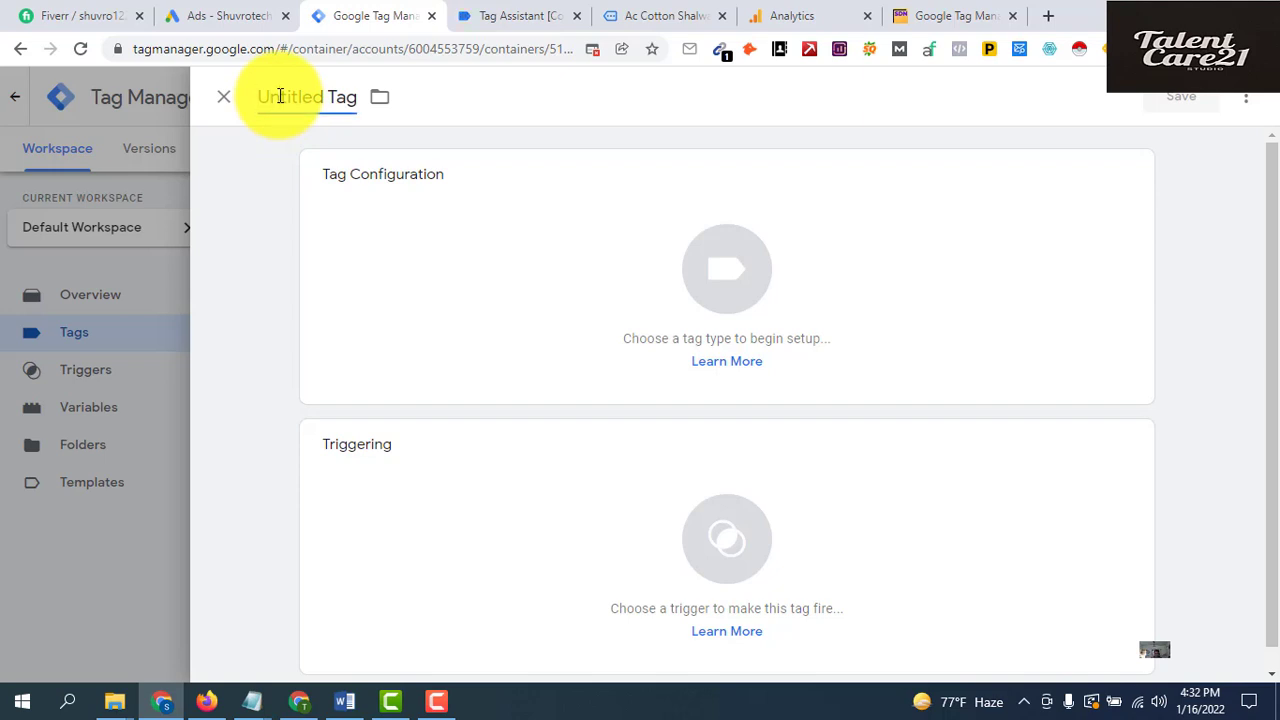
key(Delete)
key(Delete)
key(Delete)
key(Delete)
key(Delete)
key(Delete)
key(Delete)
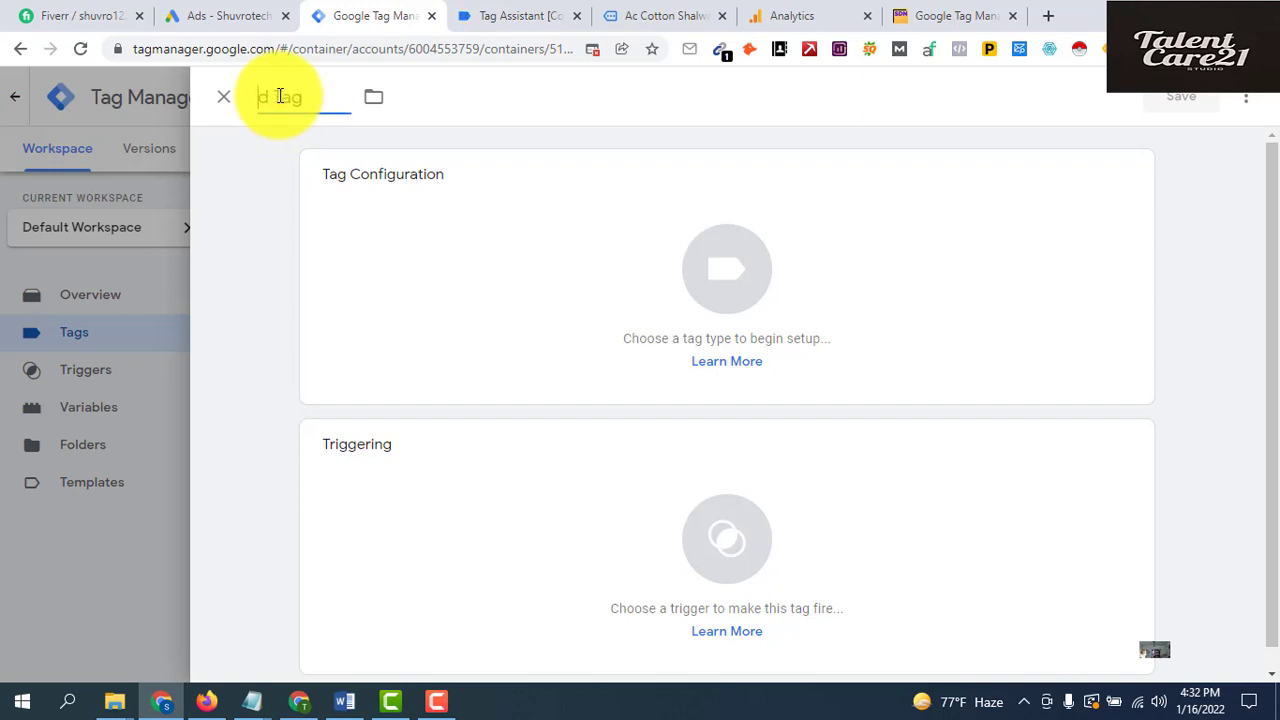
key(Delete)
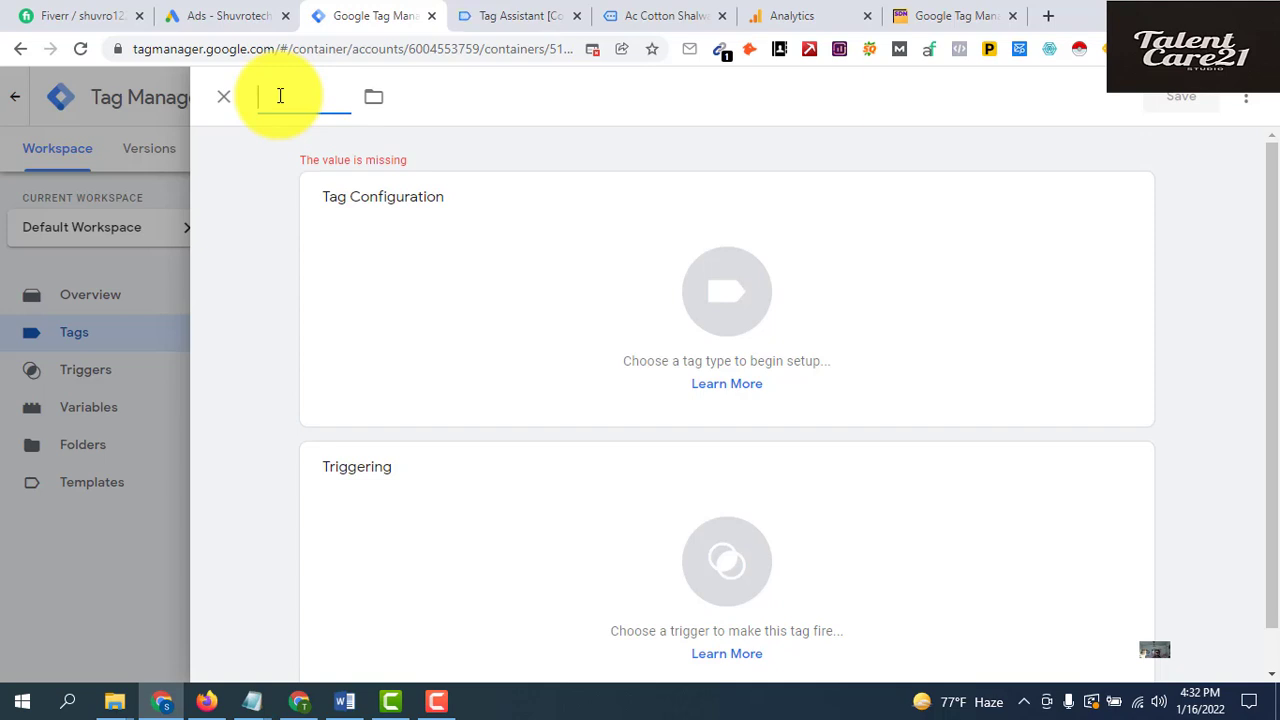
text(GA4)
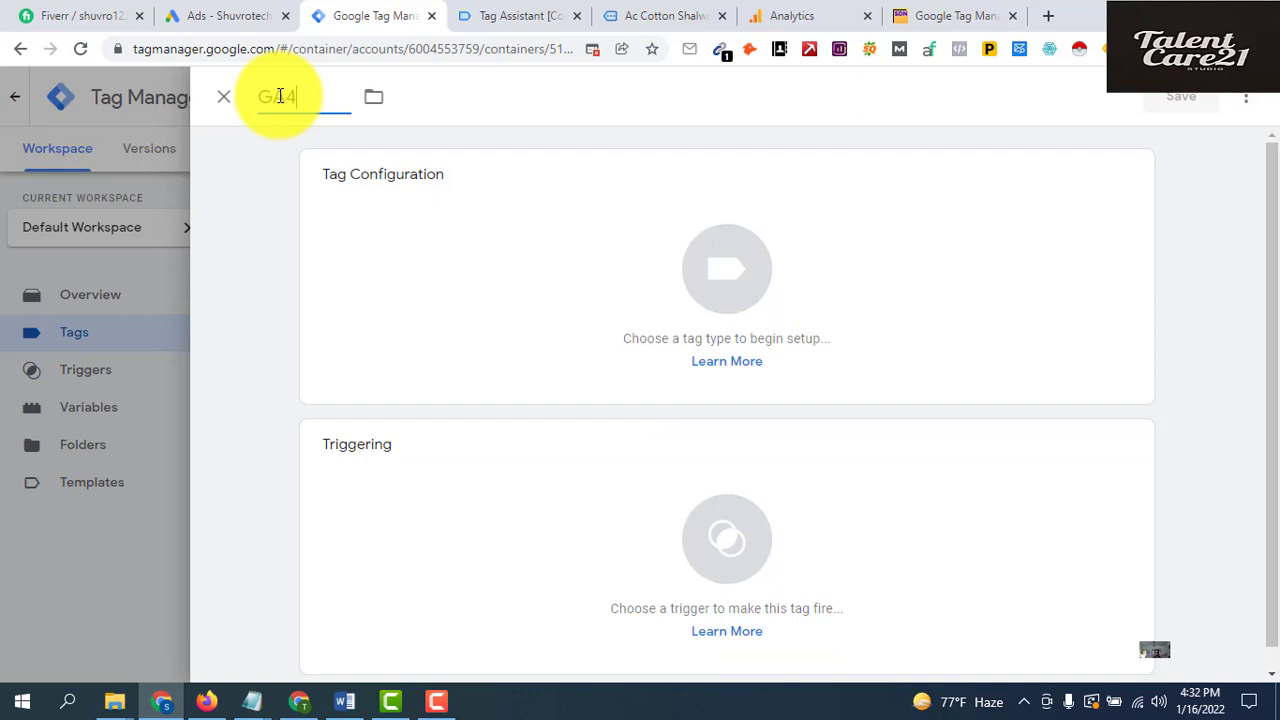
text(-Add to cart)
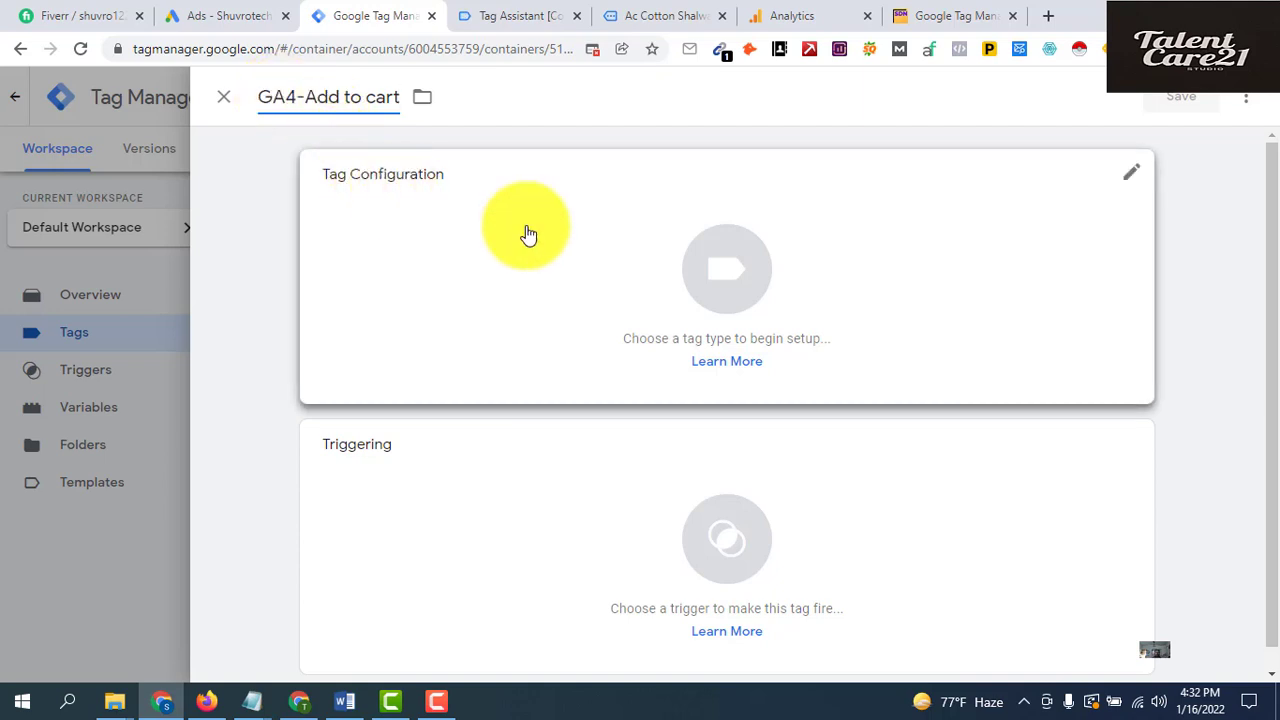
Set the GA4-Add to cart tag's type to Google Analytics: GA4 Event
click(729, 275)
click(731, 276)
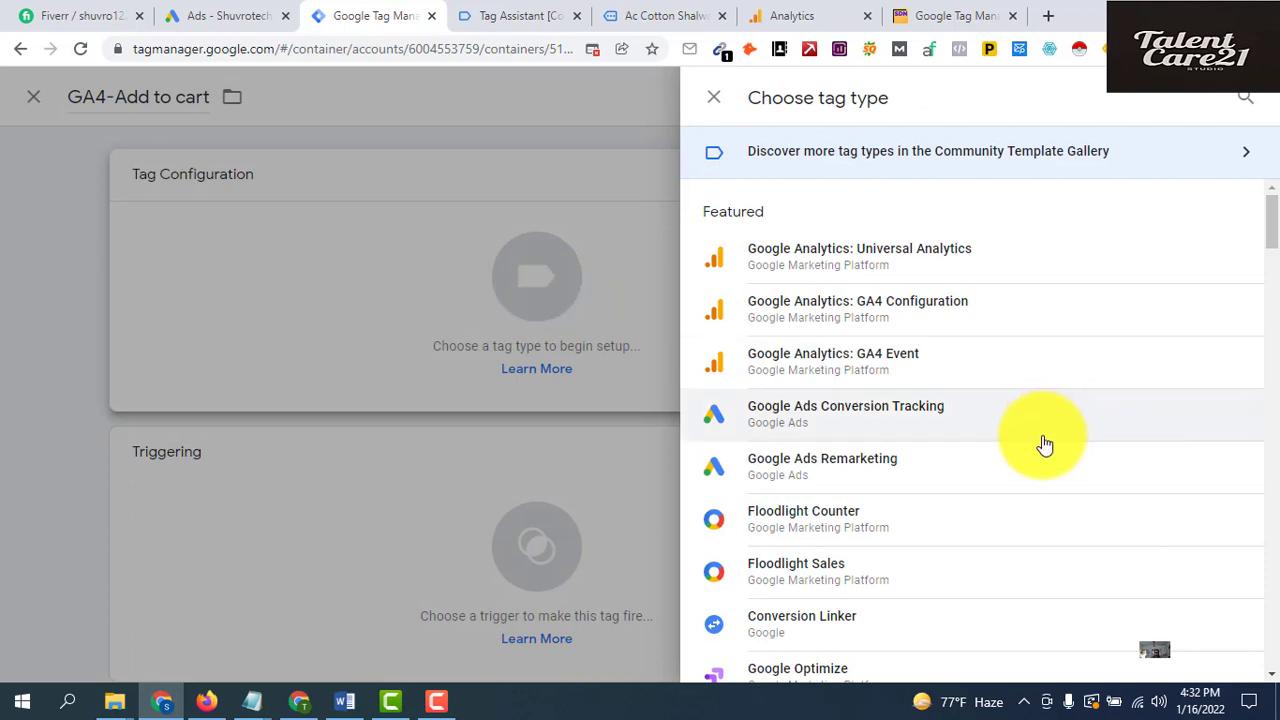
click(835, 371)
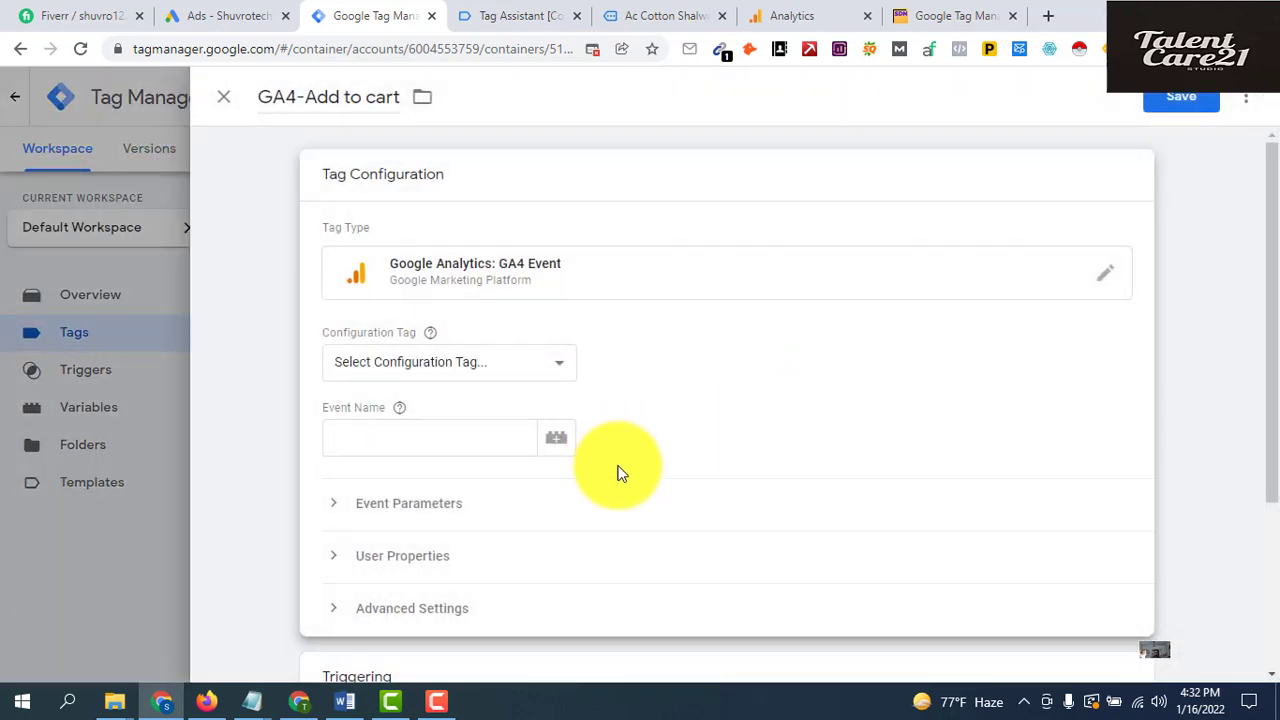
Set the configuration tag of the GA4-Add to cart tag to GA4-Base Code Tag
click(562, 368)
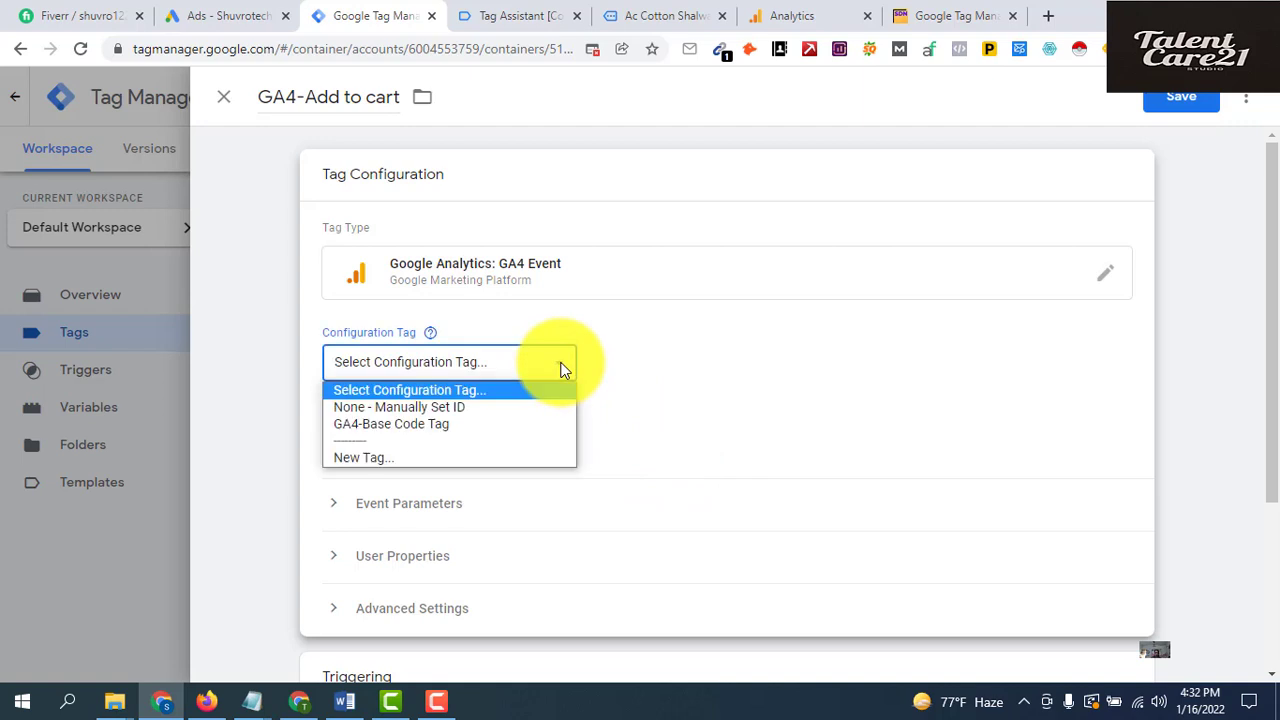
click(450, 424)
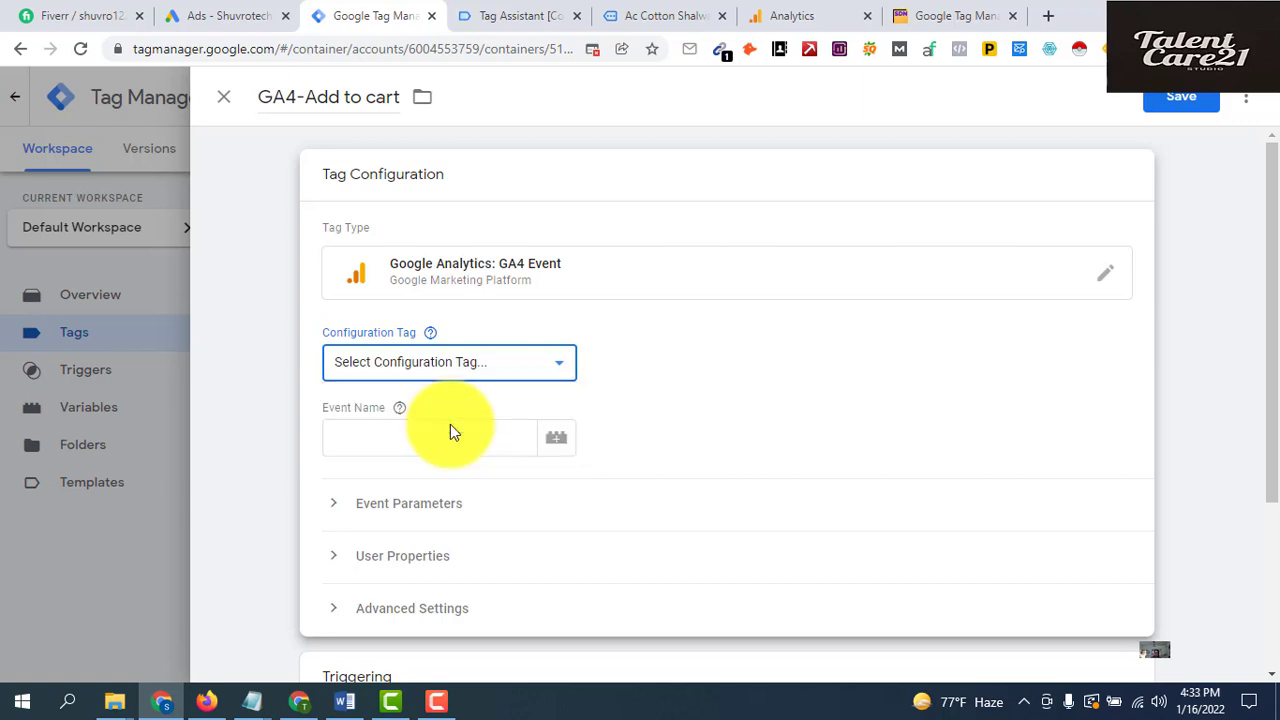
click(449, 433)
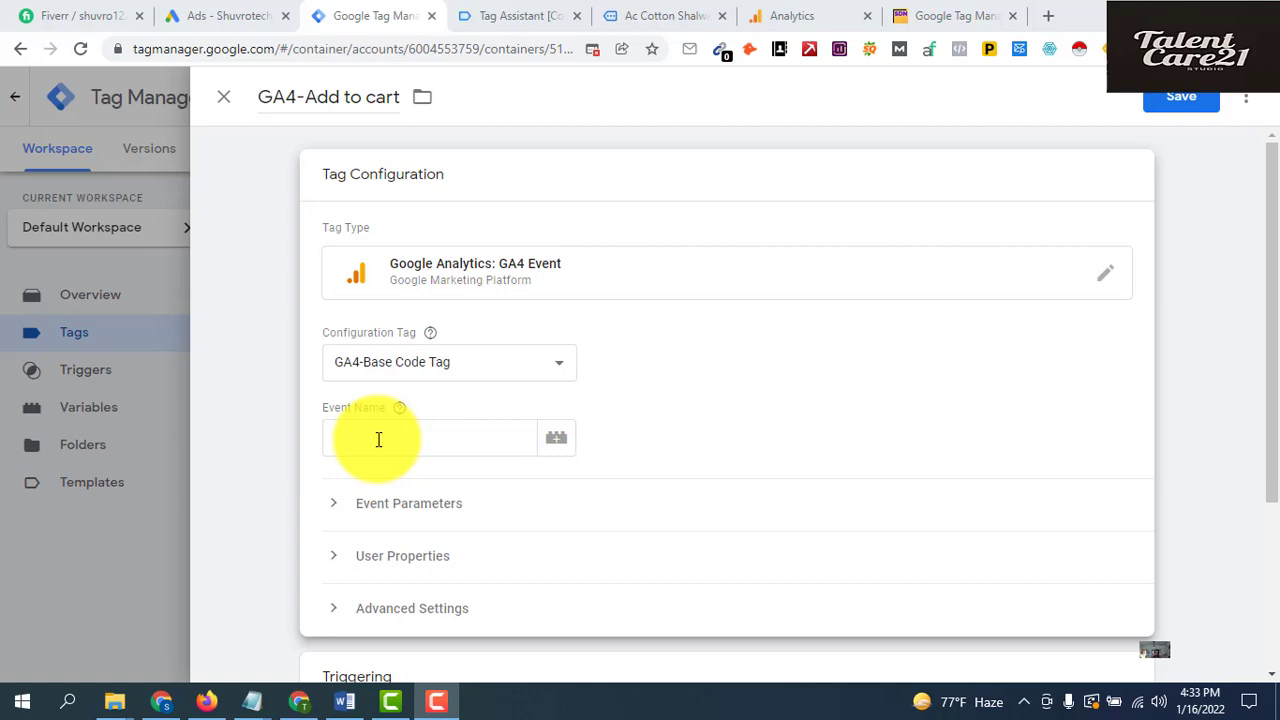
Switch to the shop site and add the Ac Cotton Shalwar Kameez sdn 600.3 product to the cart
click(672, 16)
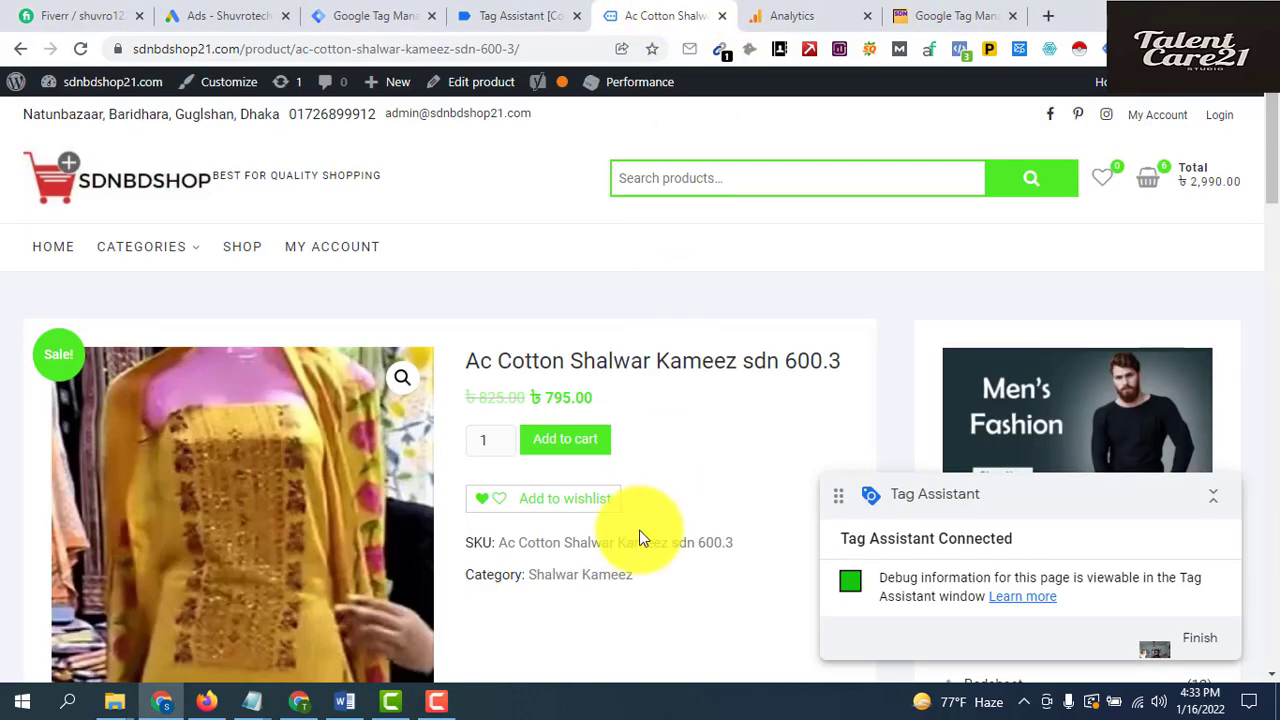
scroll(630, 565, down, 2)
scroll(630, 565, up, 2)
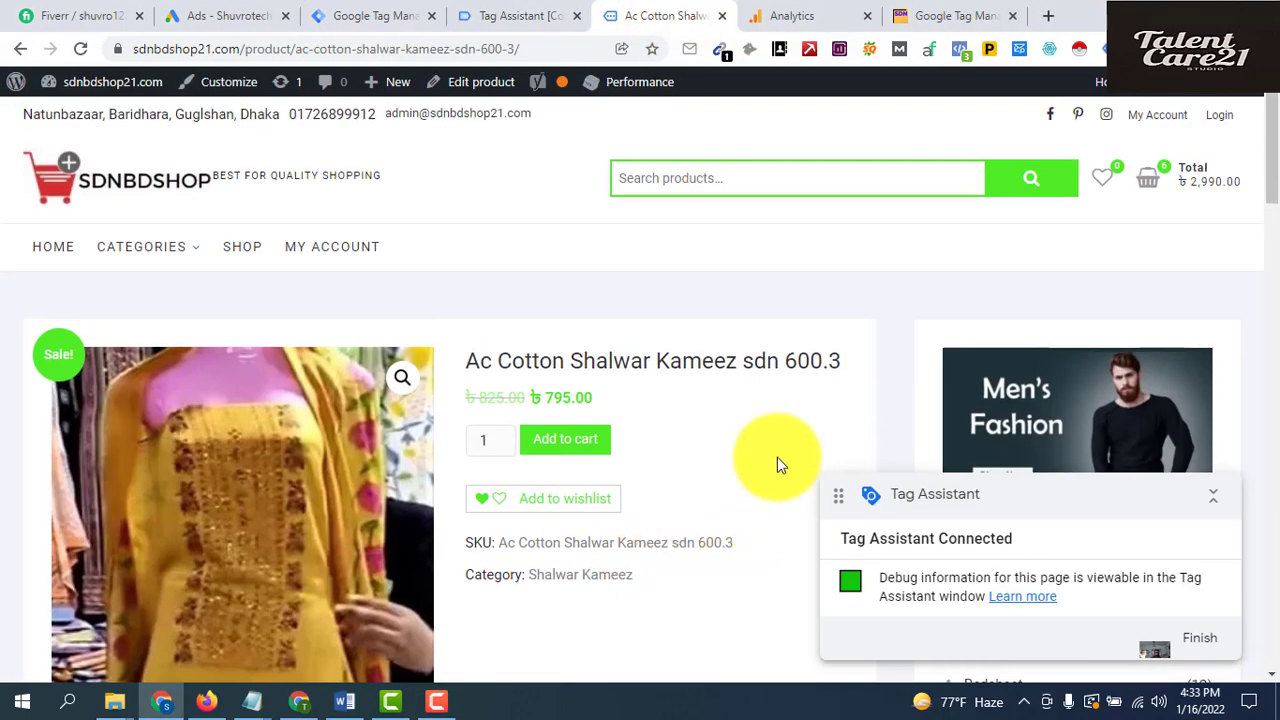
click(562, 442)
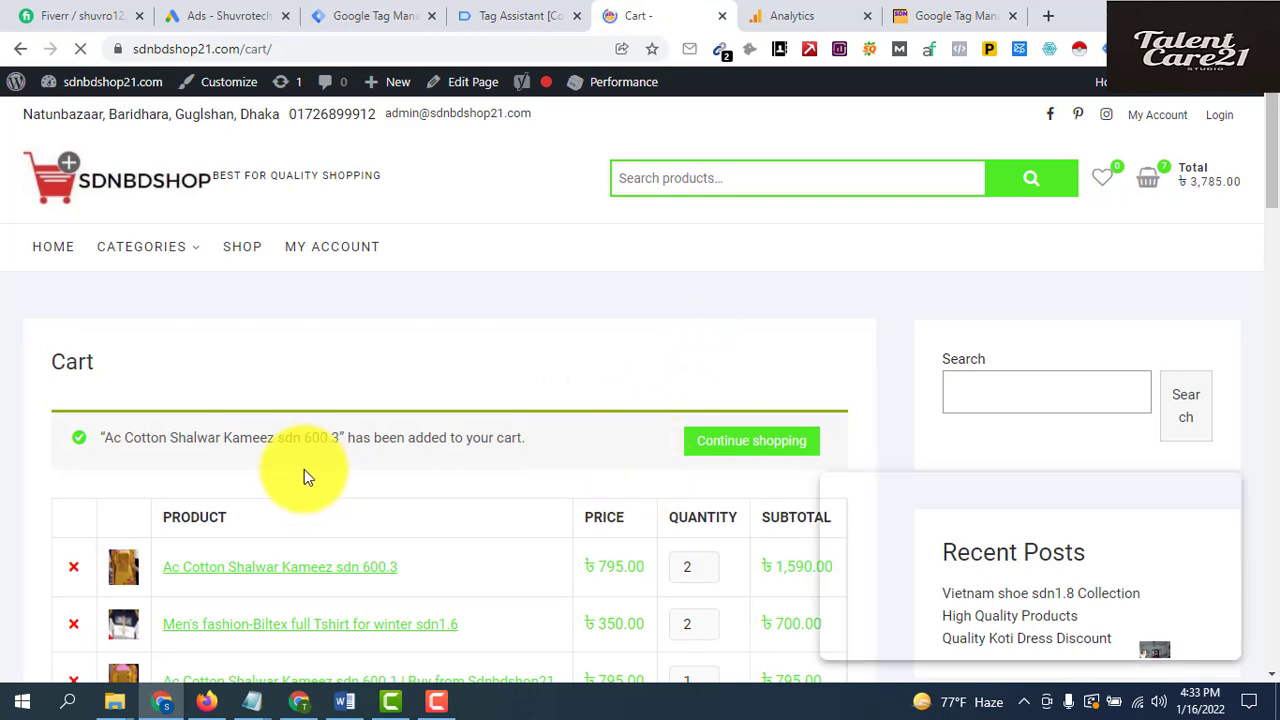
scroll(303, 470, down, 3)
scroll(303, 470, up, 1)
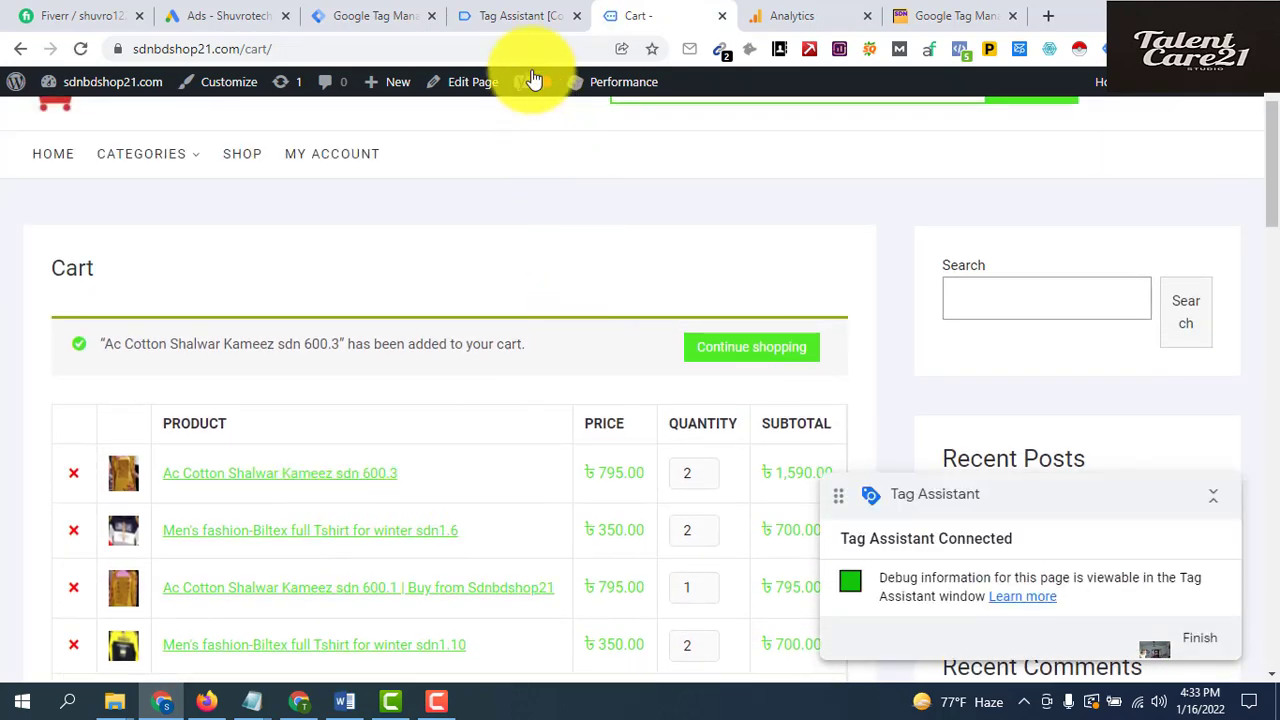
Copy the add_to_cart event name from its API call in Tag Assistant and paste it as the event name of the tag in Tag Manager
click(531, 18)
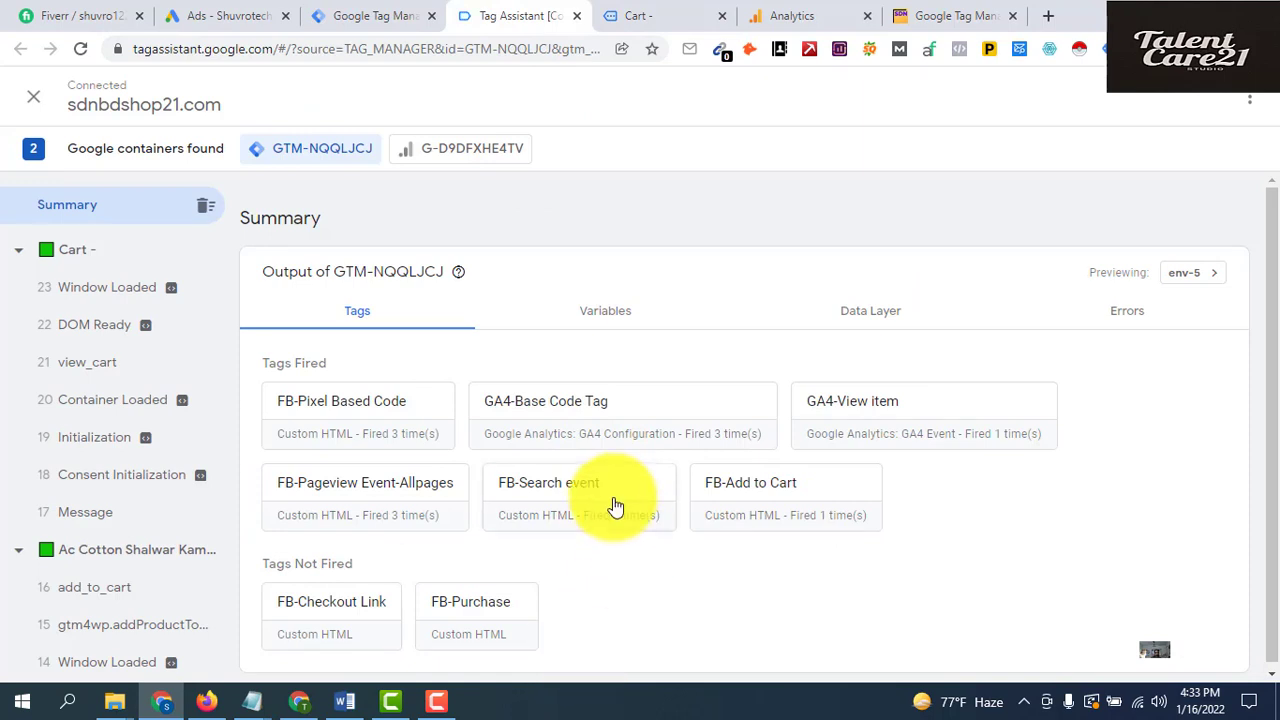
scroll(103, 520, down, 1)
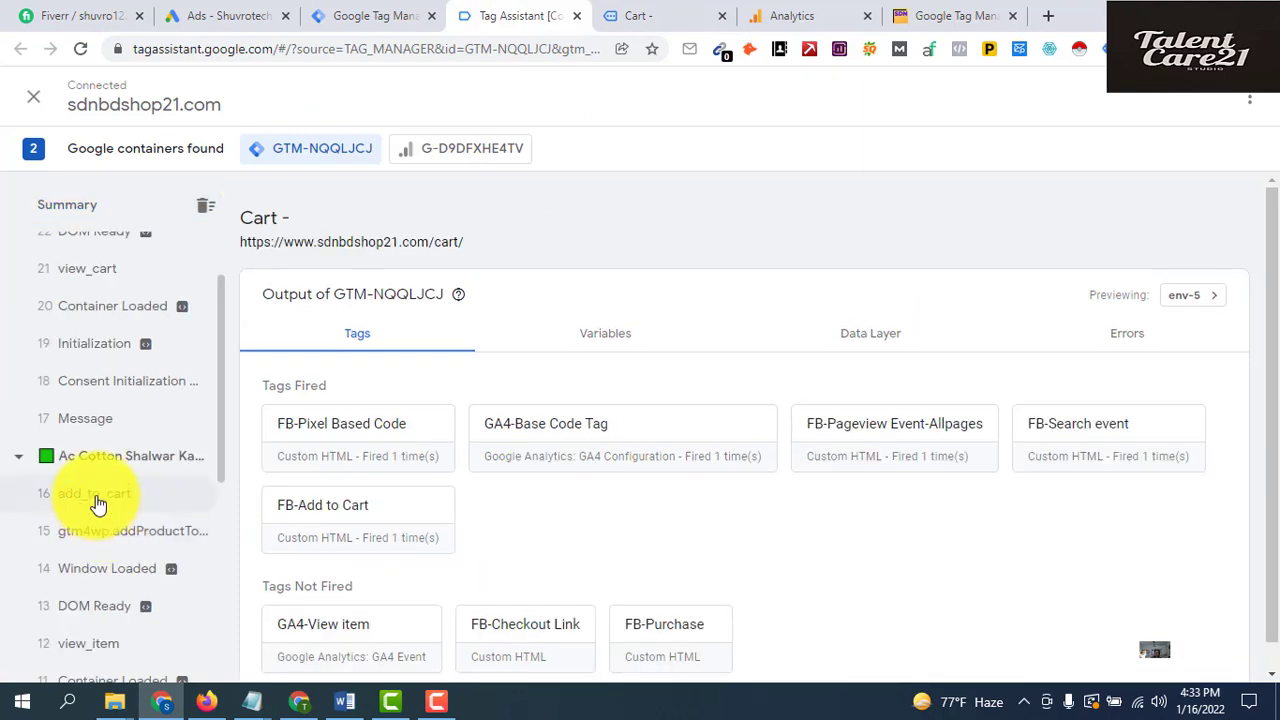
click(95, 503)
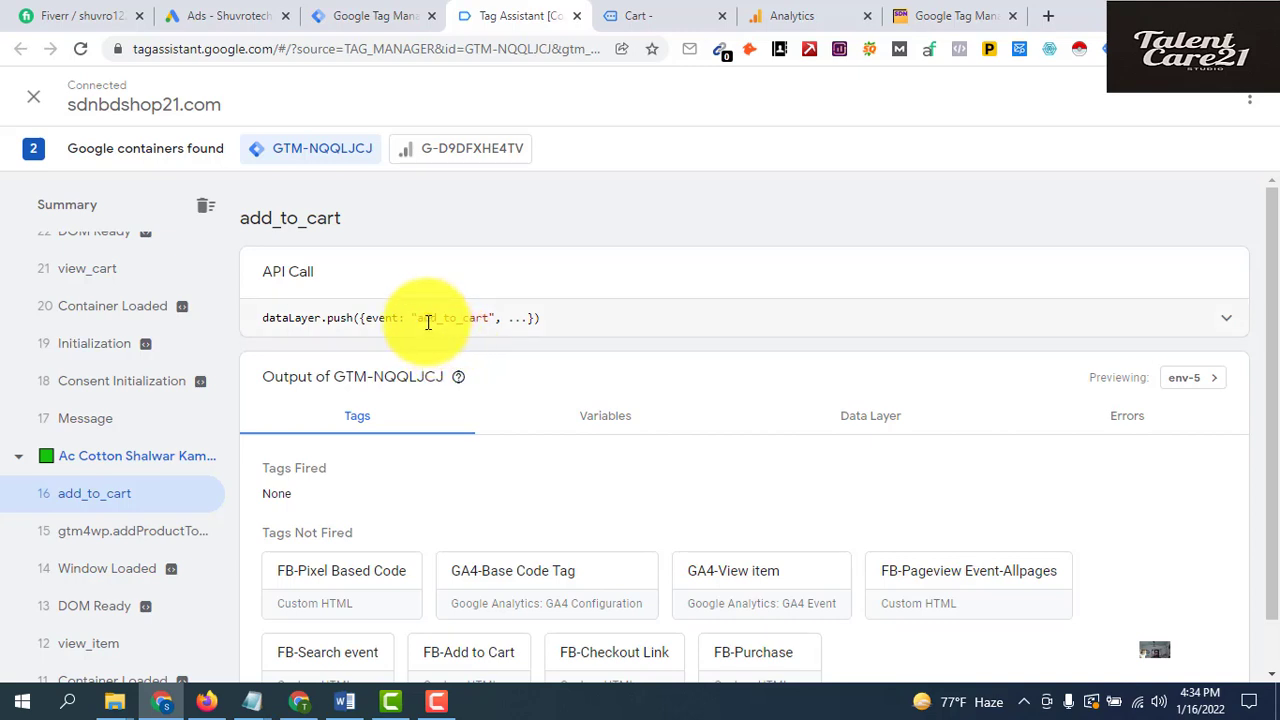
drag(419, 316, 490, 323)
key(ctrl+c)
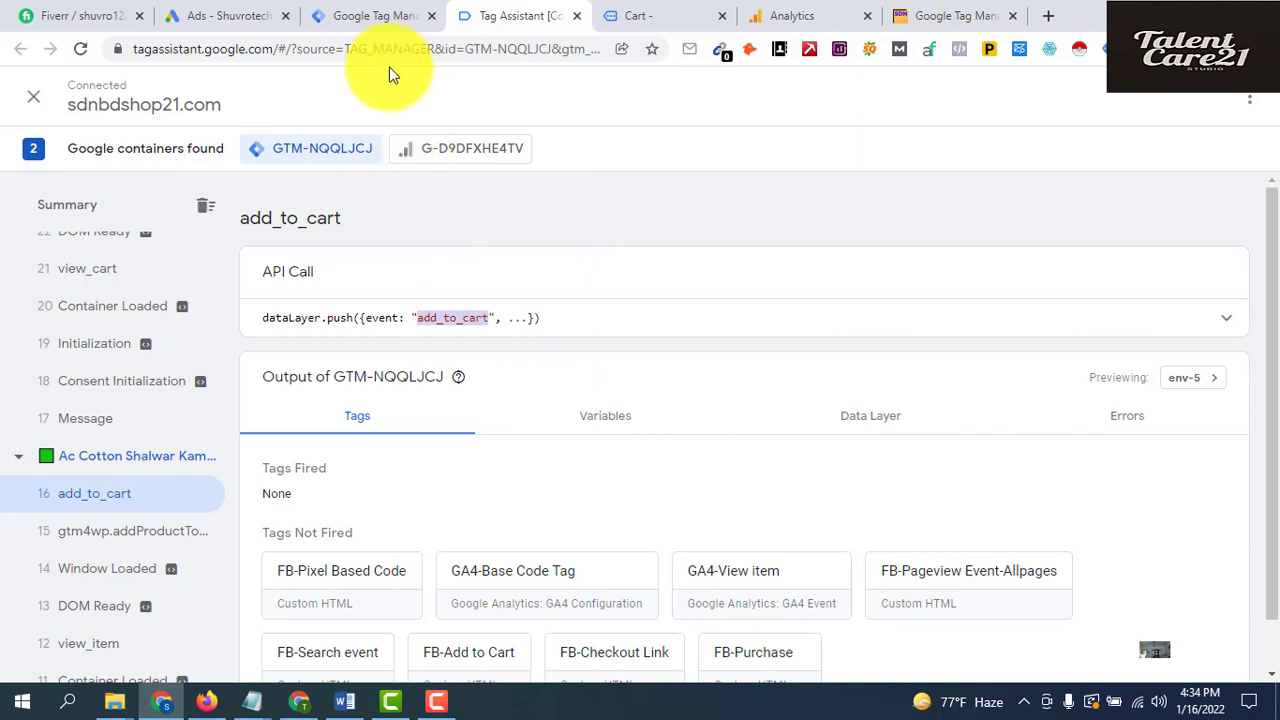
click(376, 18)
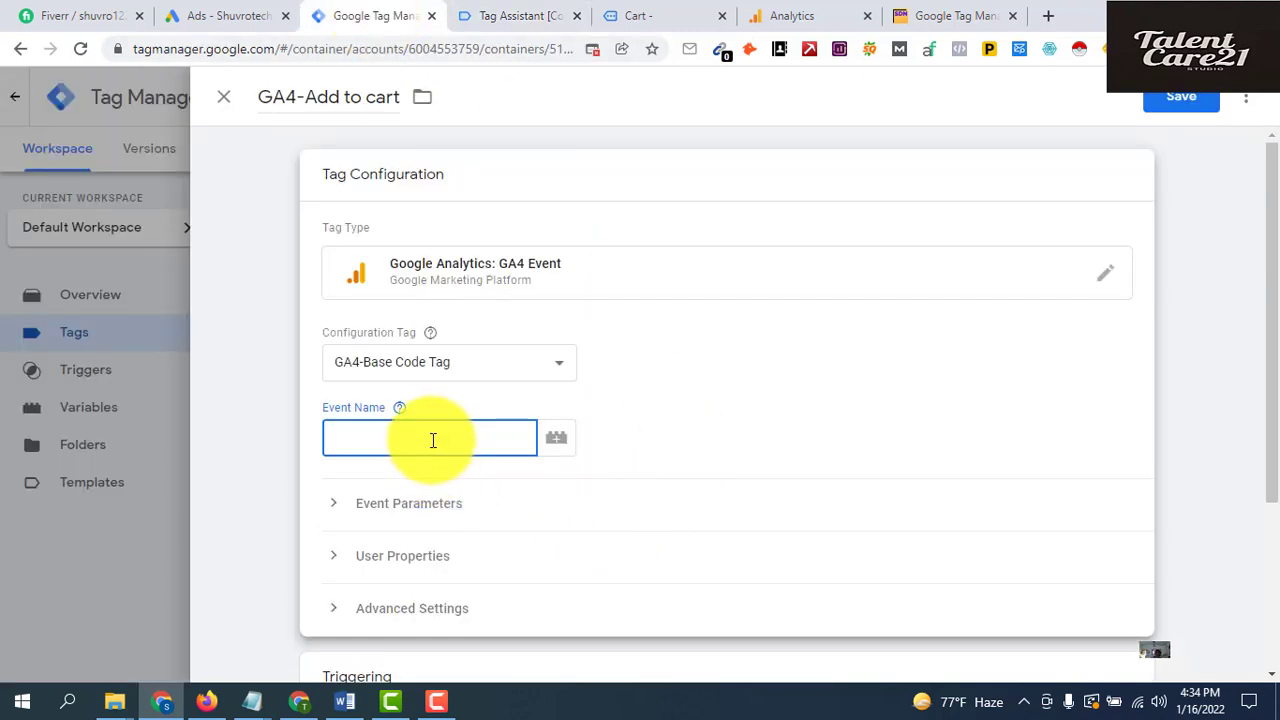
key(ctrl+v)
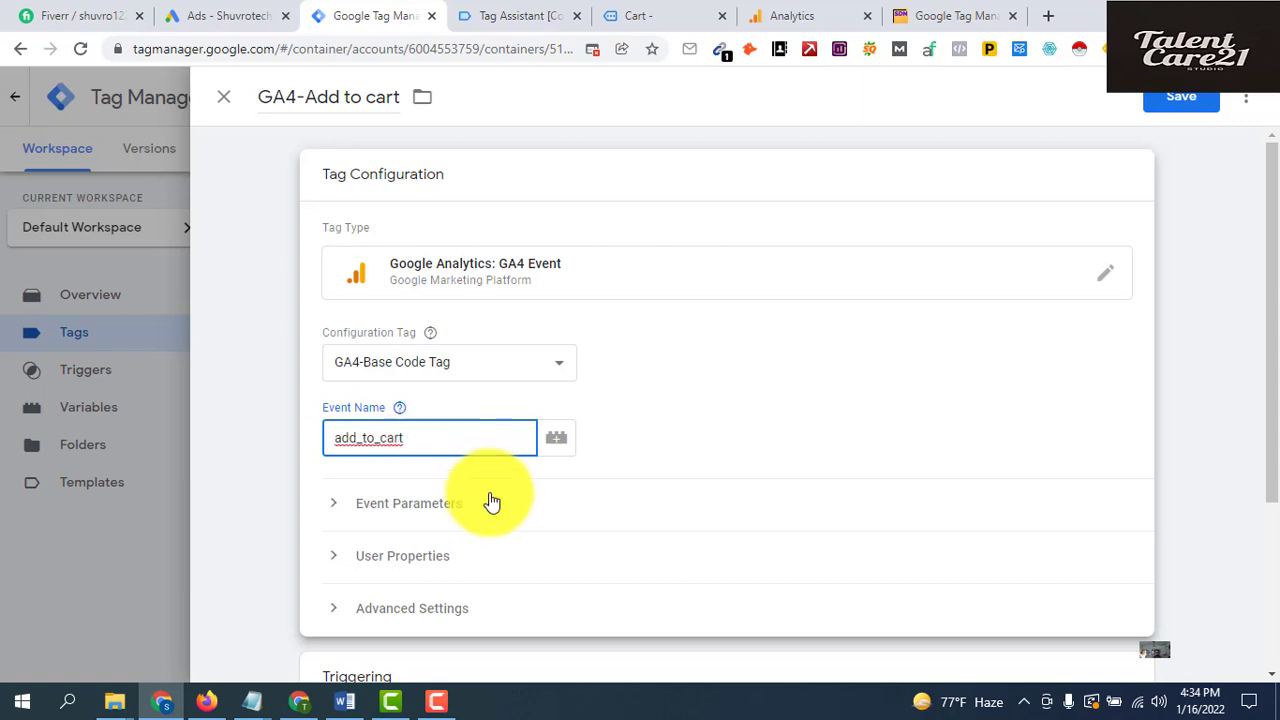
Add an event parameter named item with the variable {{DIV-GA4-Ecommerce.item}} as its value
click(352, 512)
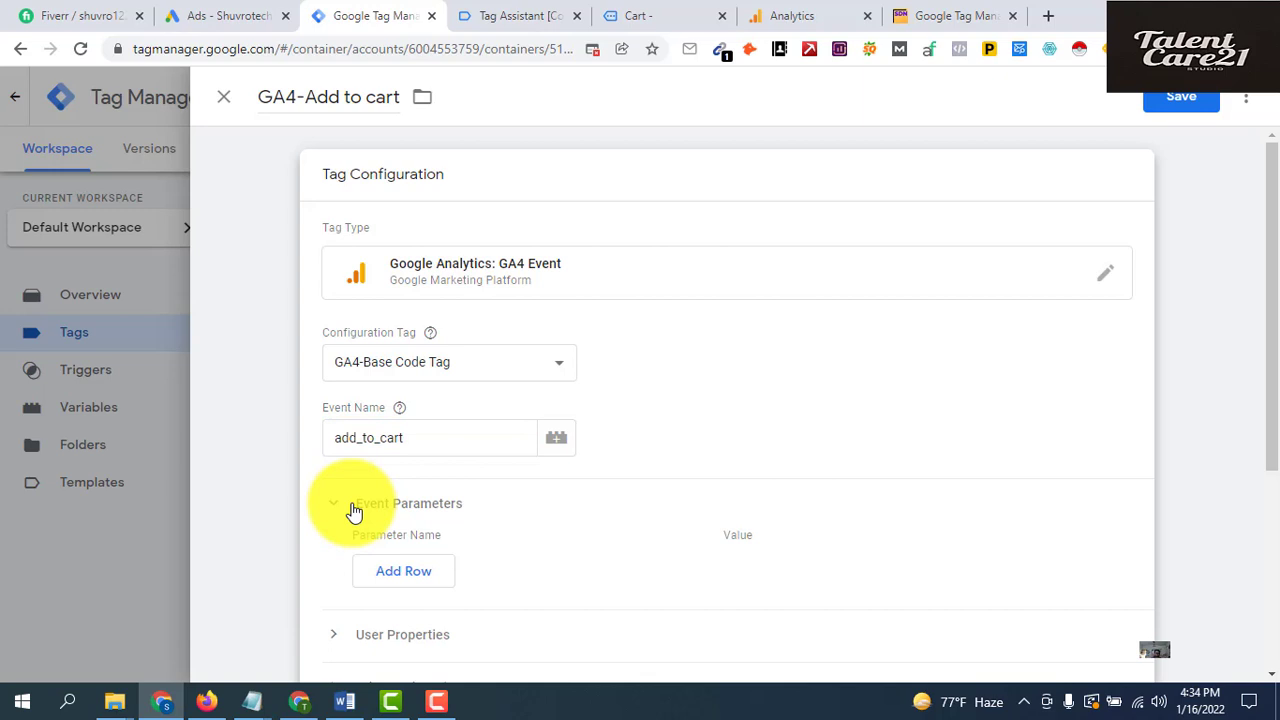
click(420, 580)
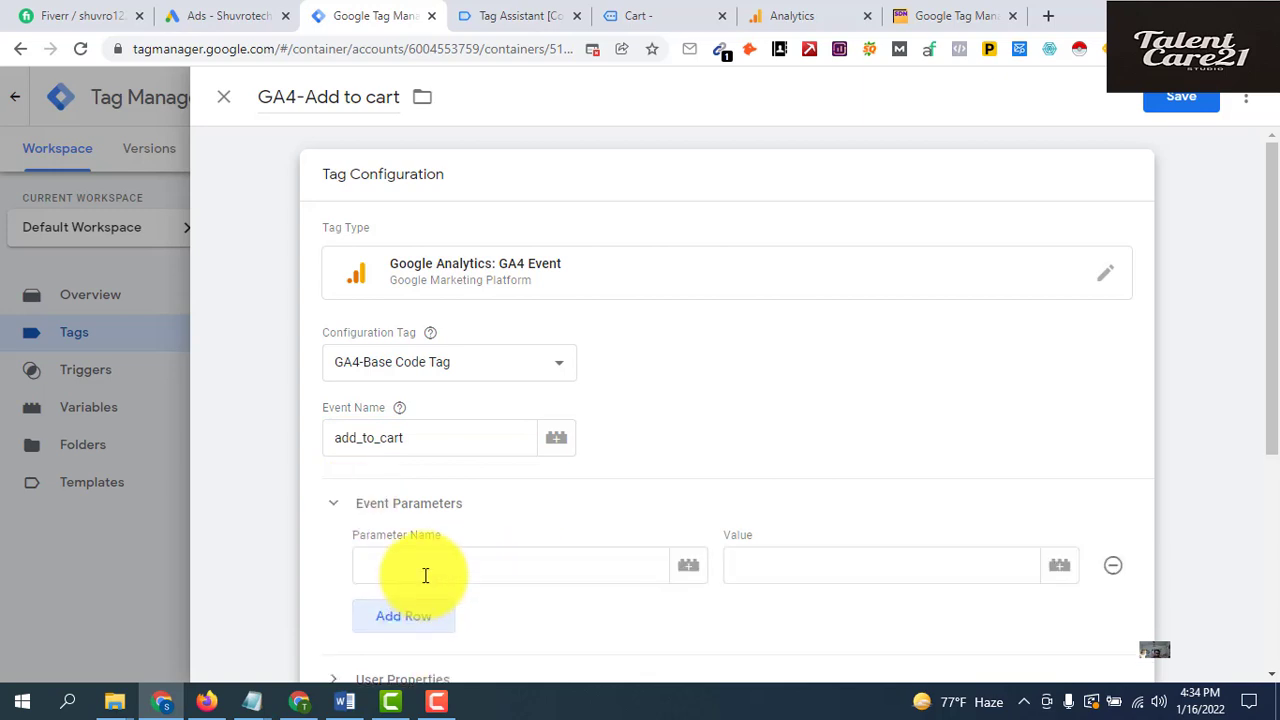
click(428, 570)
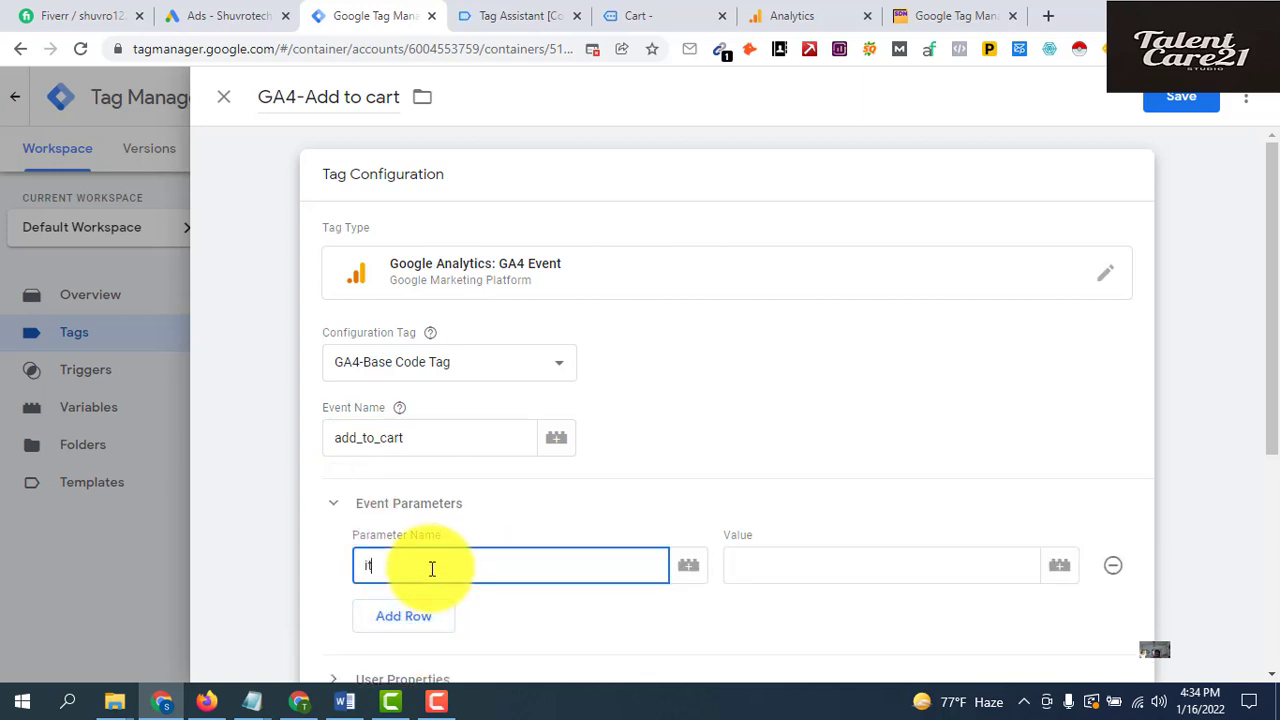
click(845, 567)
click(1060, 566)
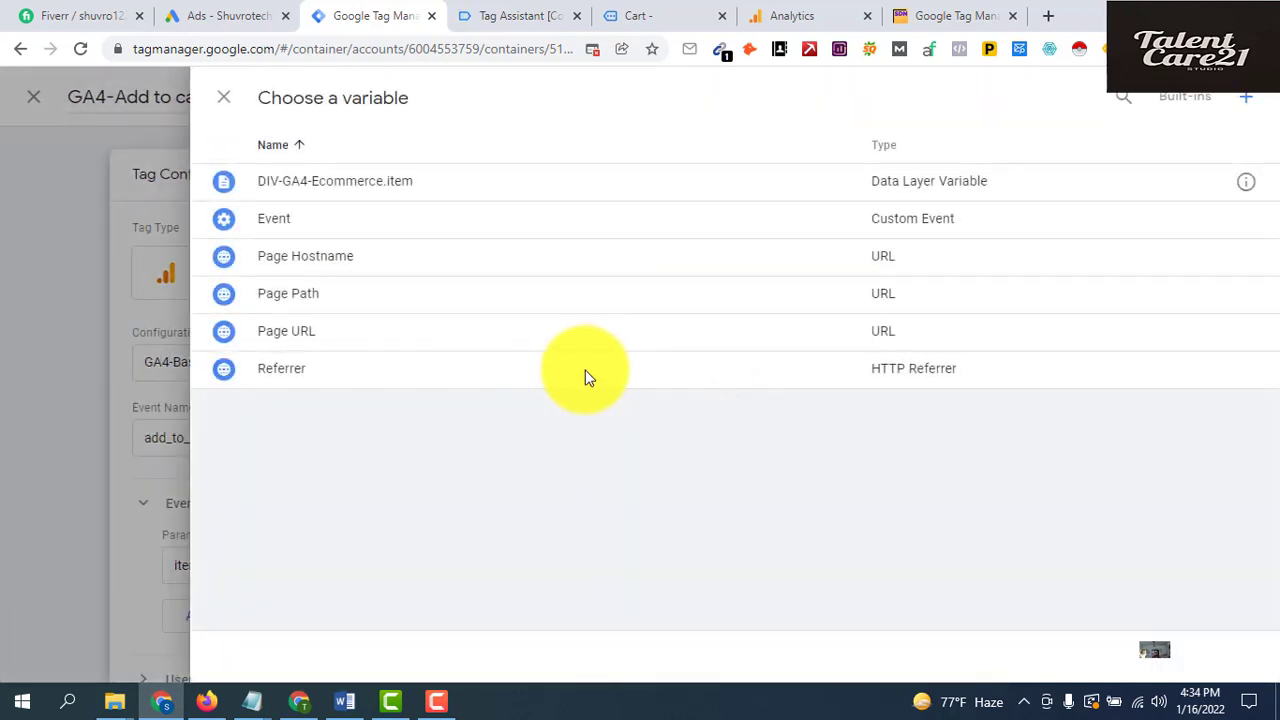
click(352, 190)
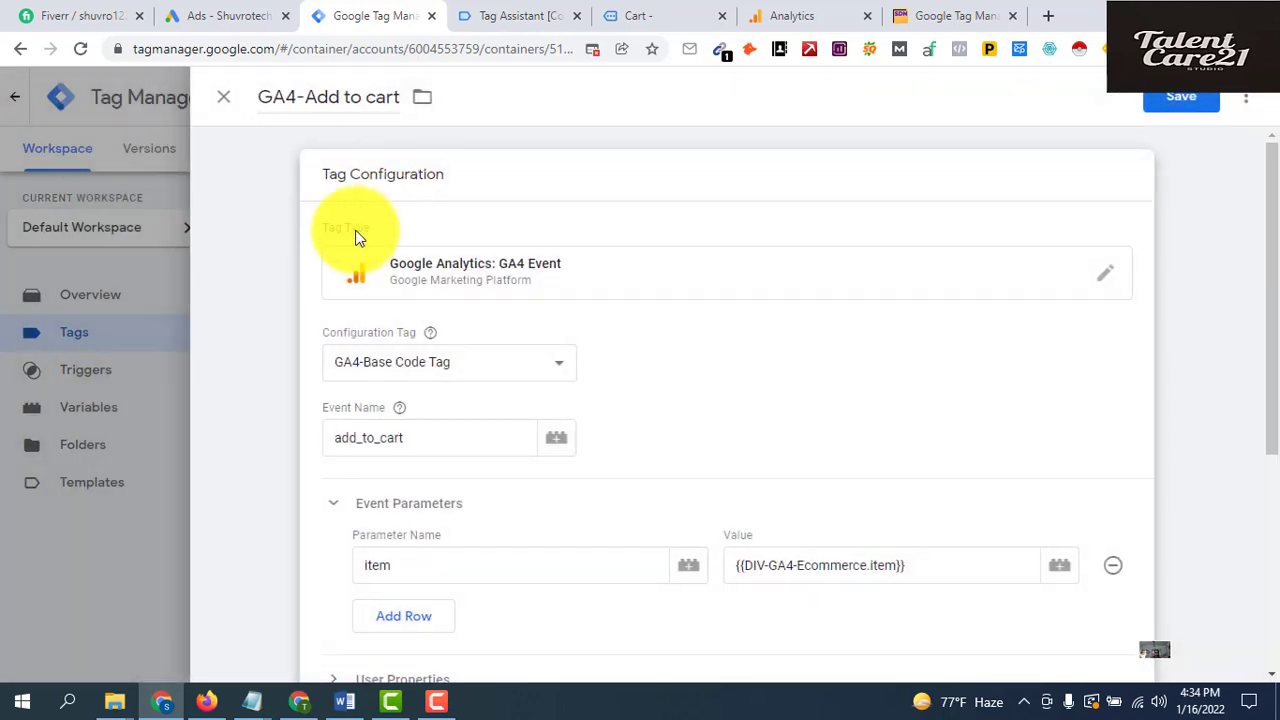
Create a new Custom Event trigger for the tag with the event name add_to_cart
scroll(653, 614, down, 3)
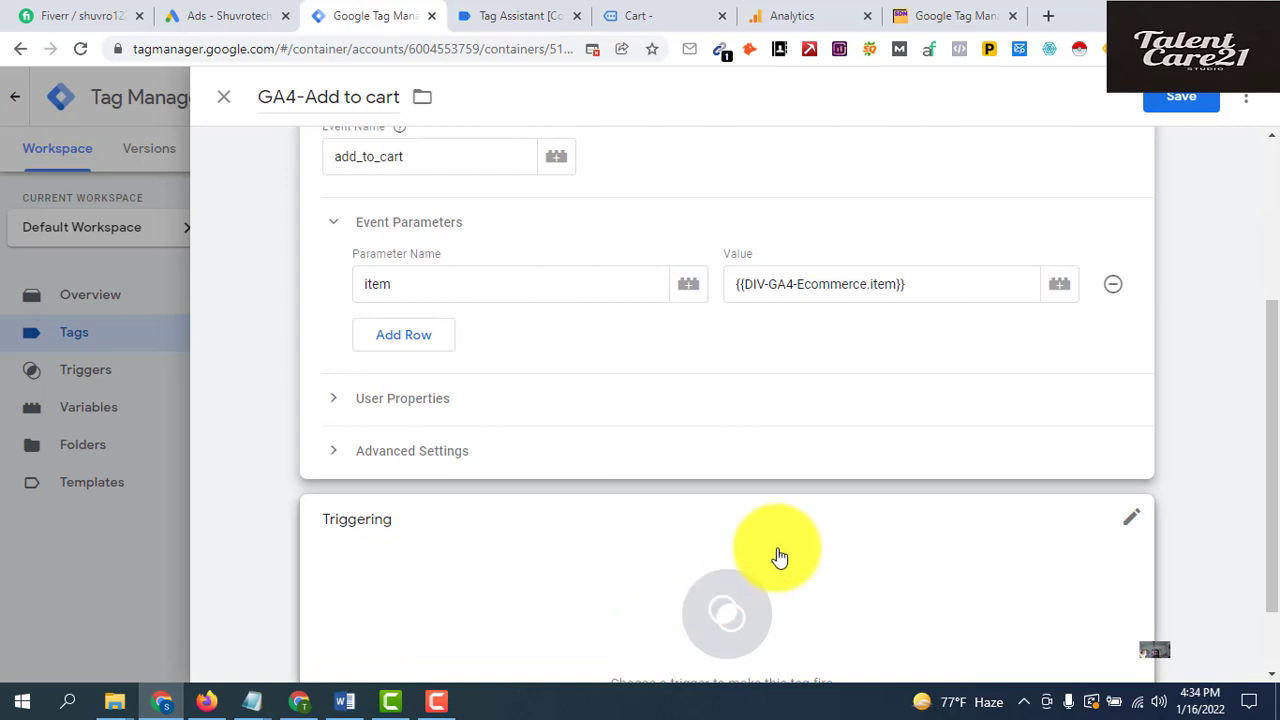
click(726, 620)
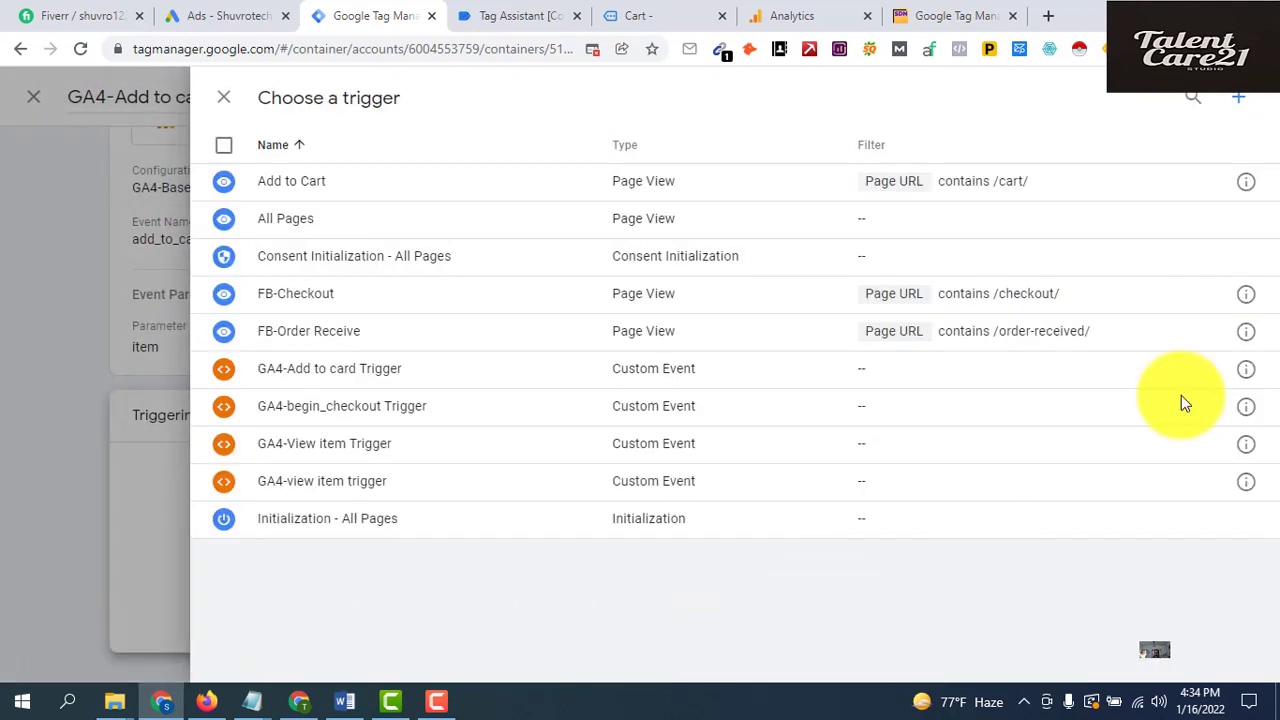
click(1242, 105)
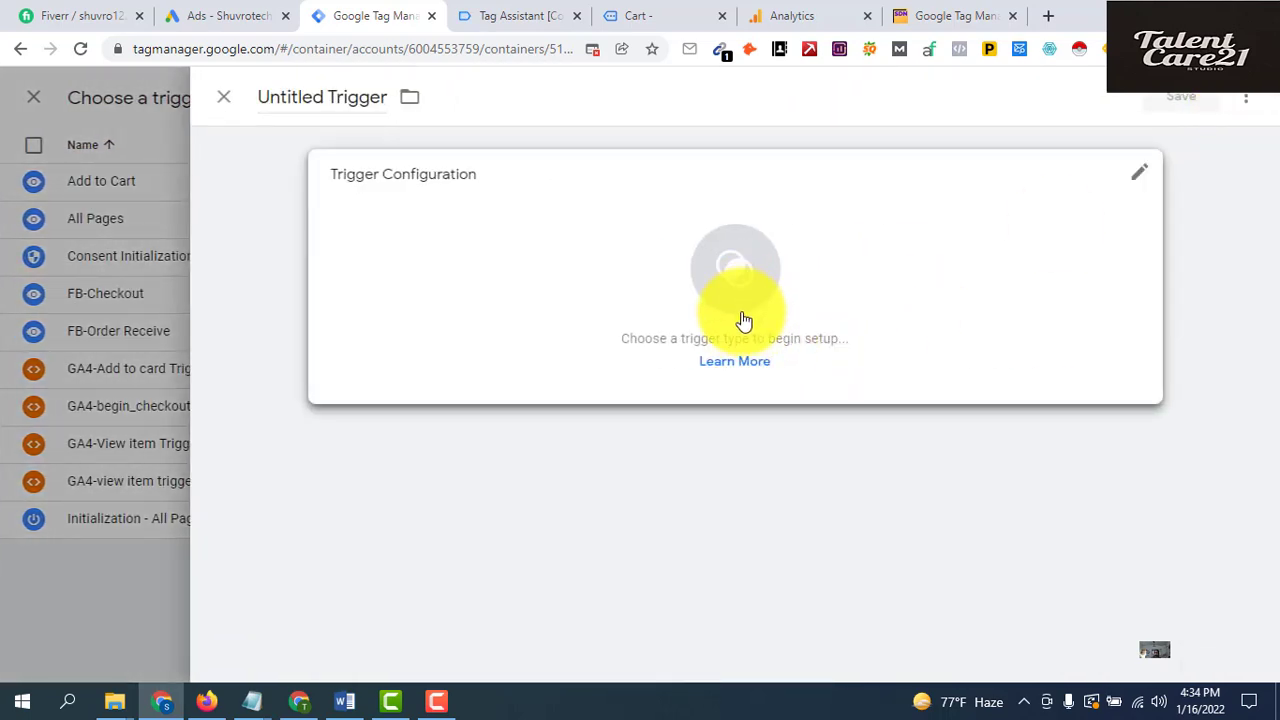
click(702, 289)
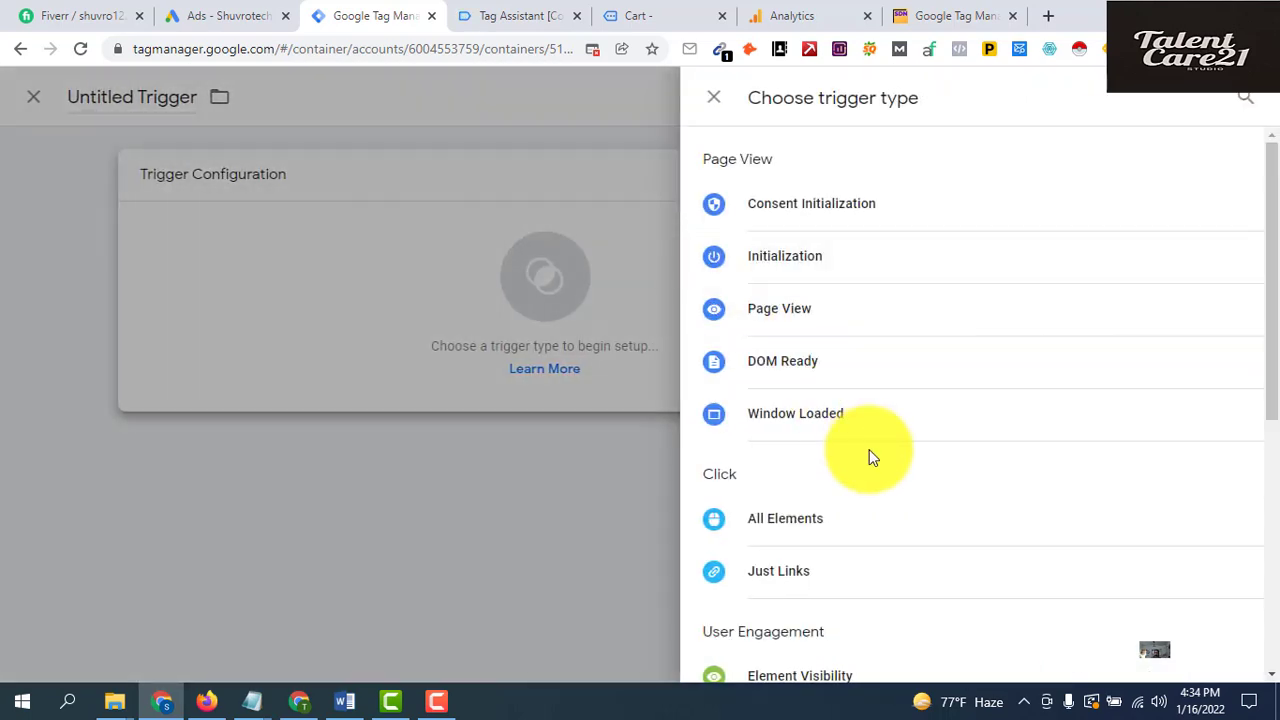
scroll(871, 451, down, 3)
scroll(870, 457, down, 3)
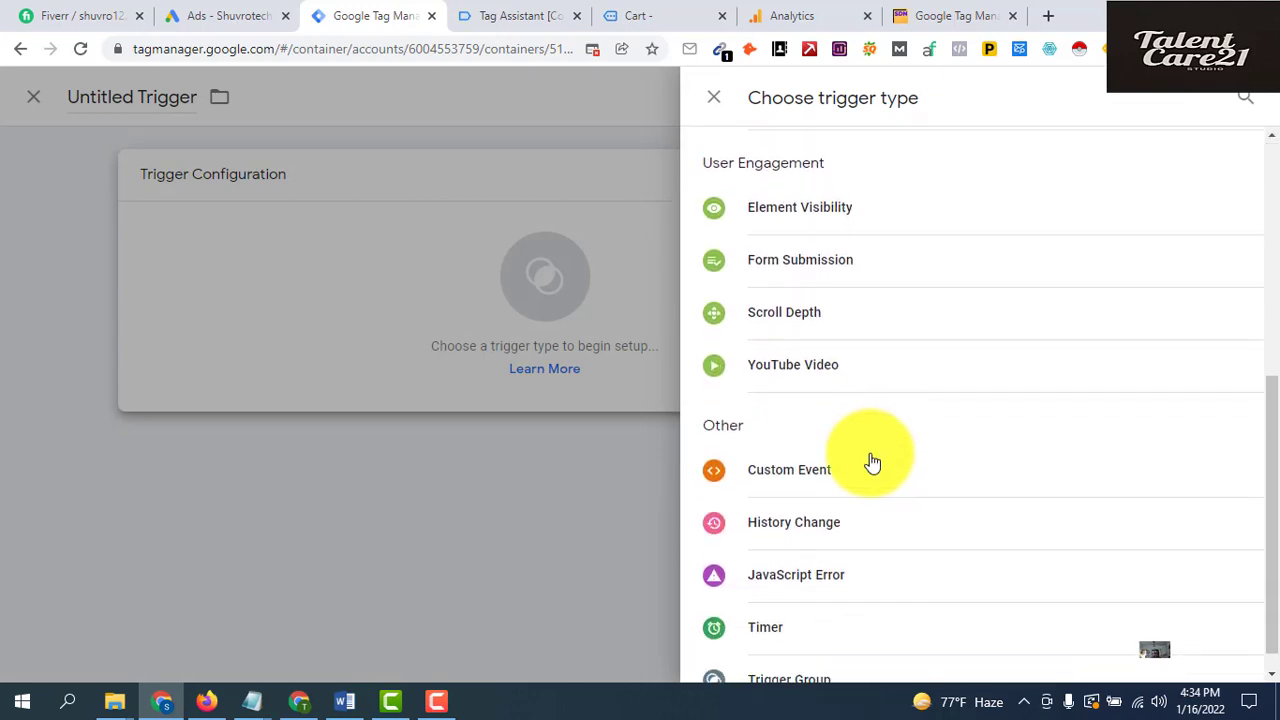
click(778, 478)
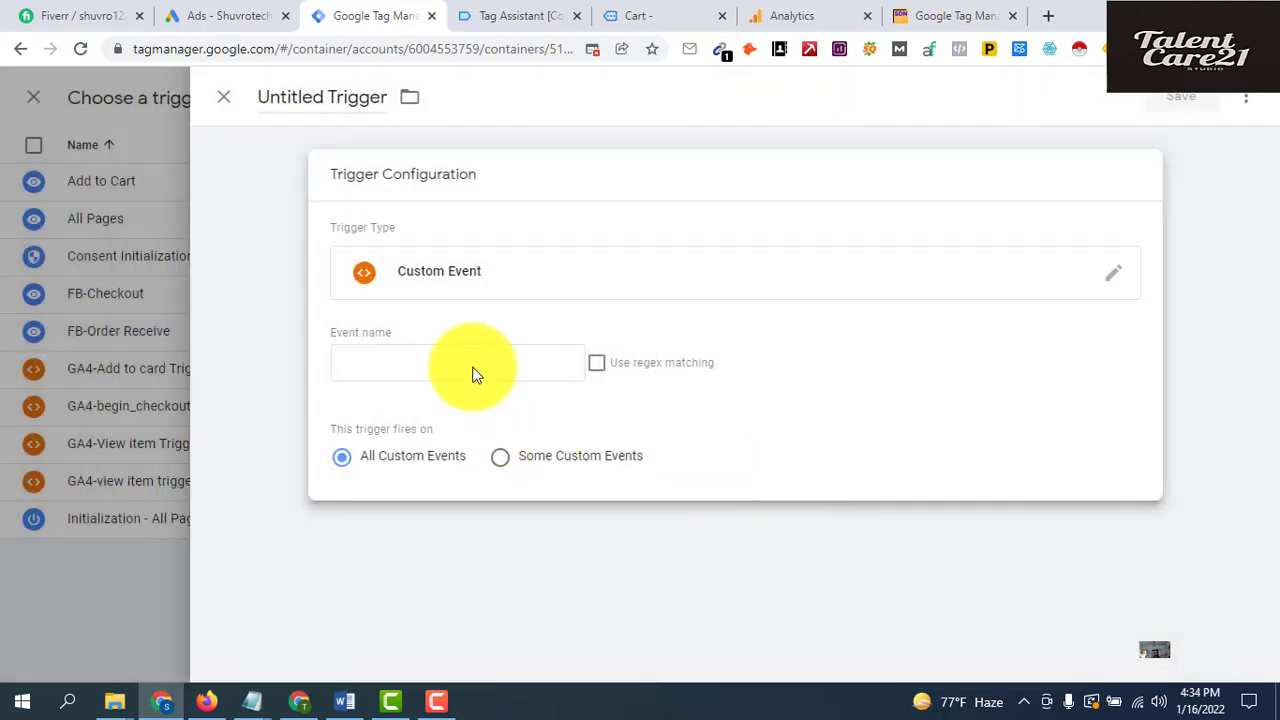
click(474, 363)
text(add_to_cart)
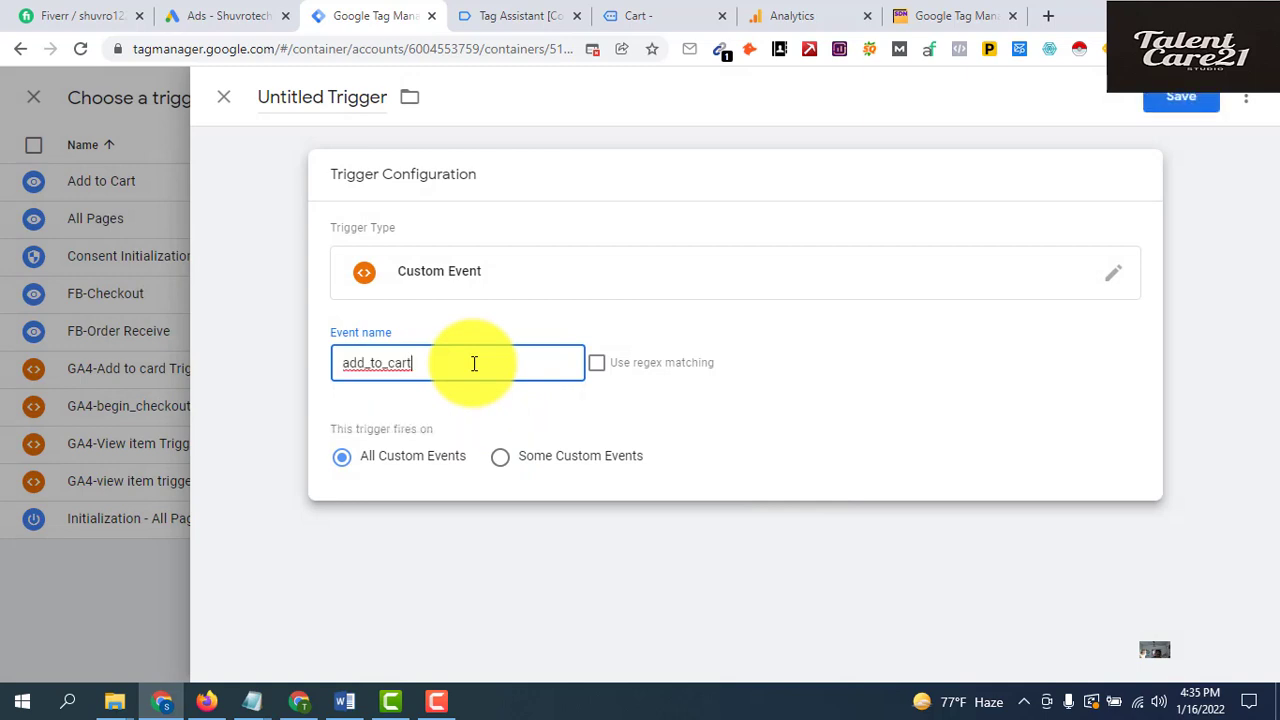
Name the new trigger GA4-Add to car- Trigger and save it
click(323, 97)
key(Left)
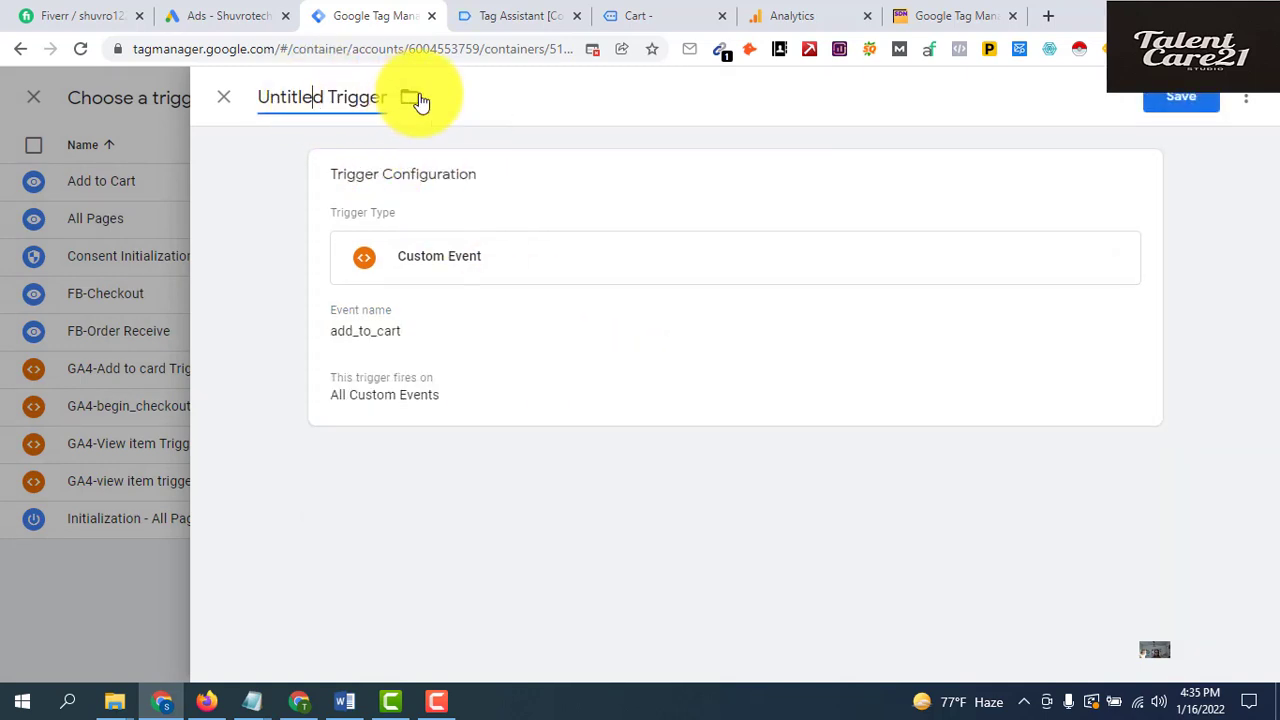
key(Delete)
key(Delete)
key(Delete)
key(Delete)
key(Delete)
key(Delete)
key(Delete)
key(Delete)
key(Delete)
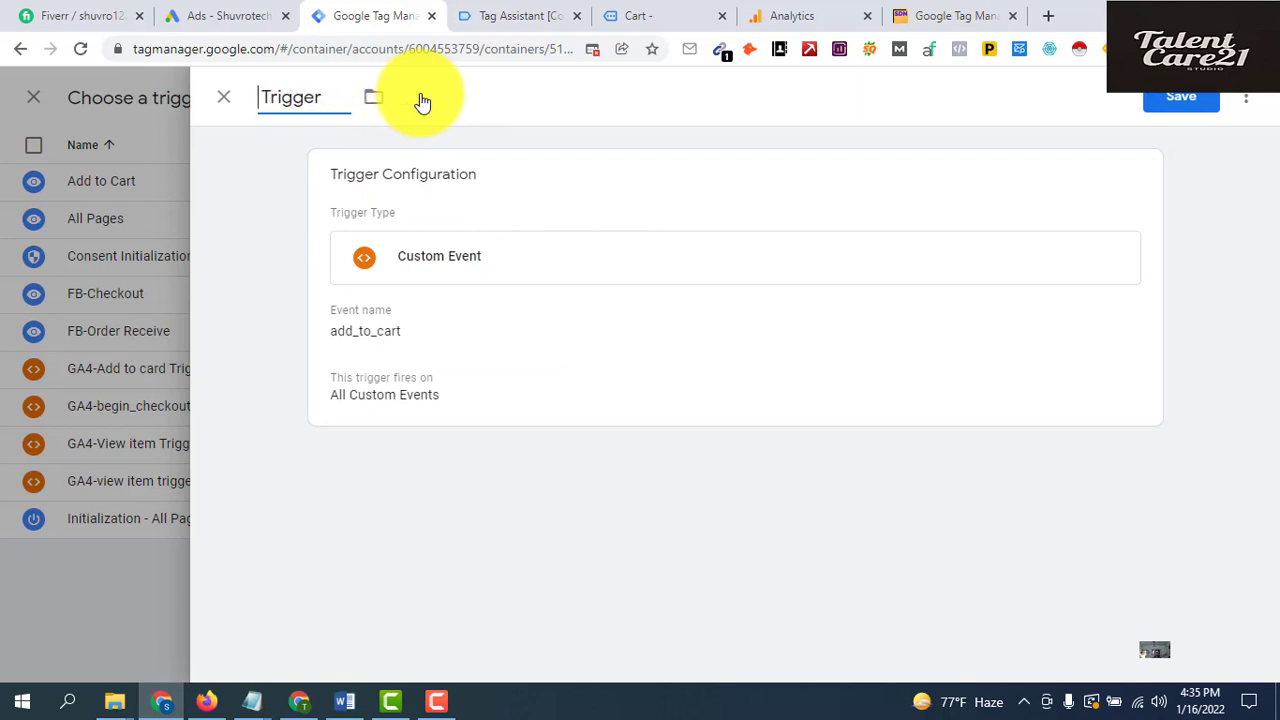
text(GA4)
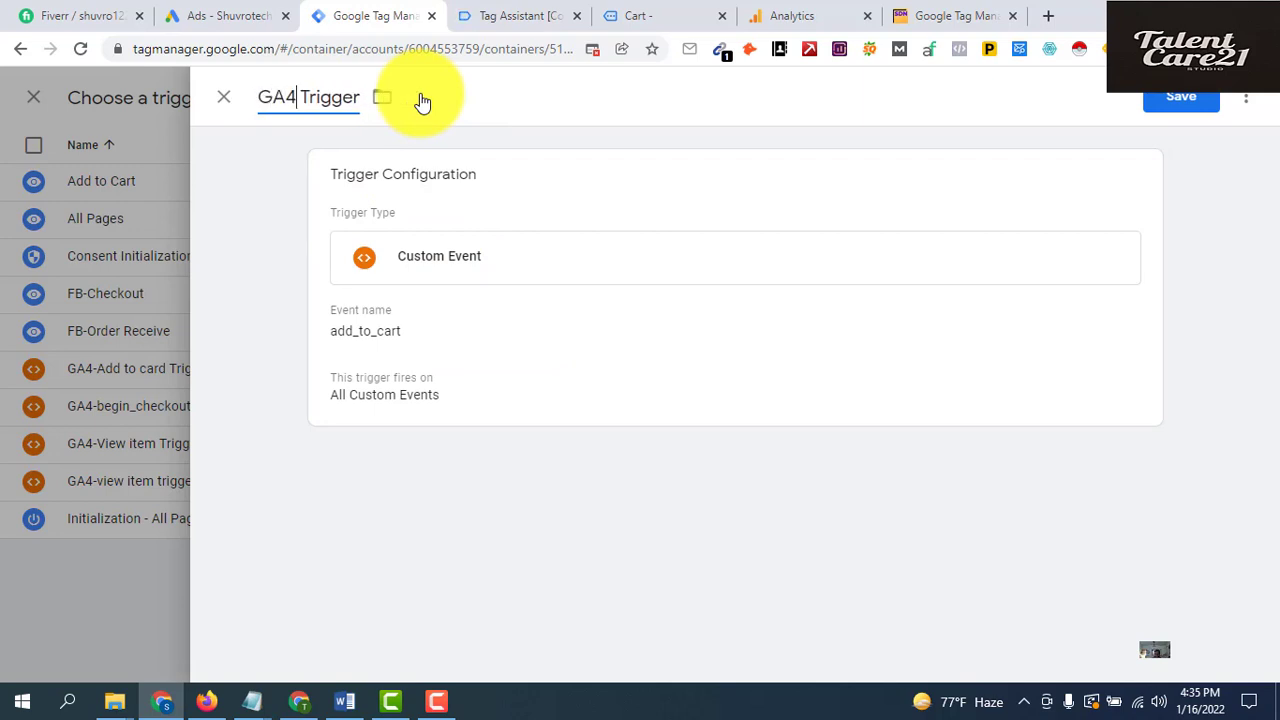
text(-)
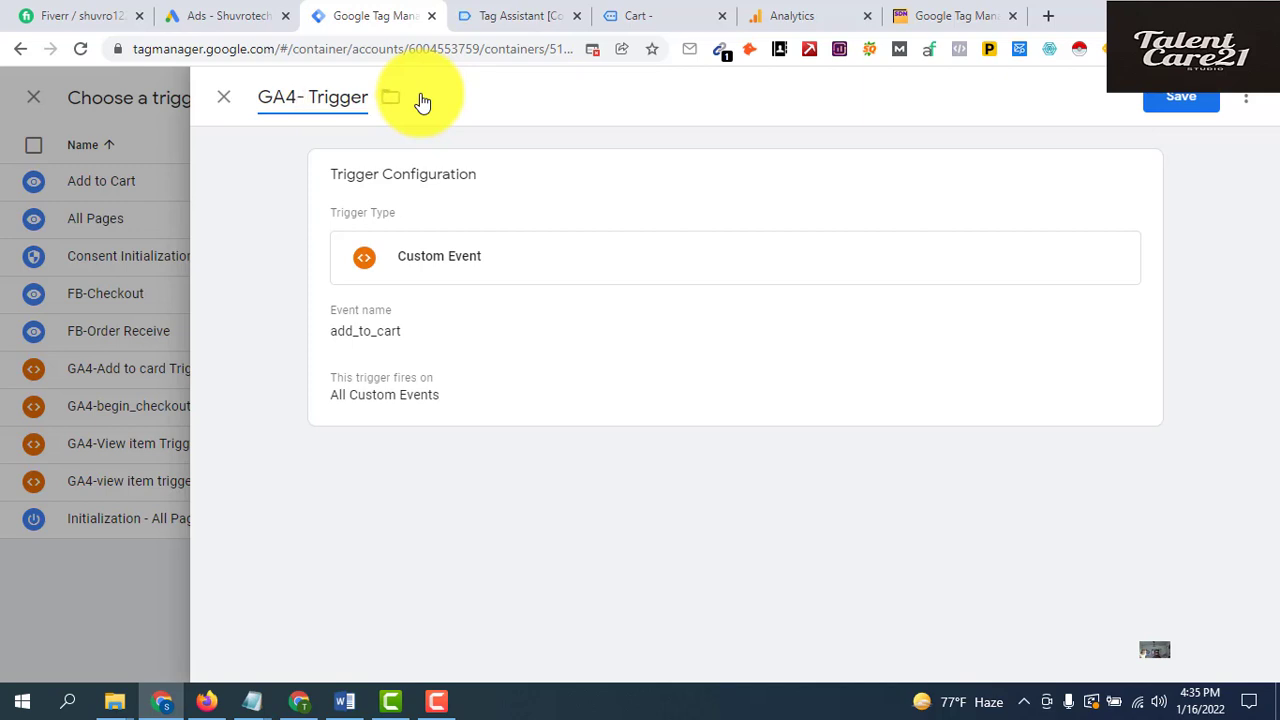
text(Add to car)
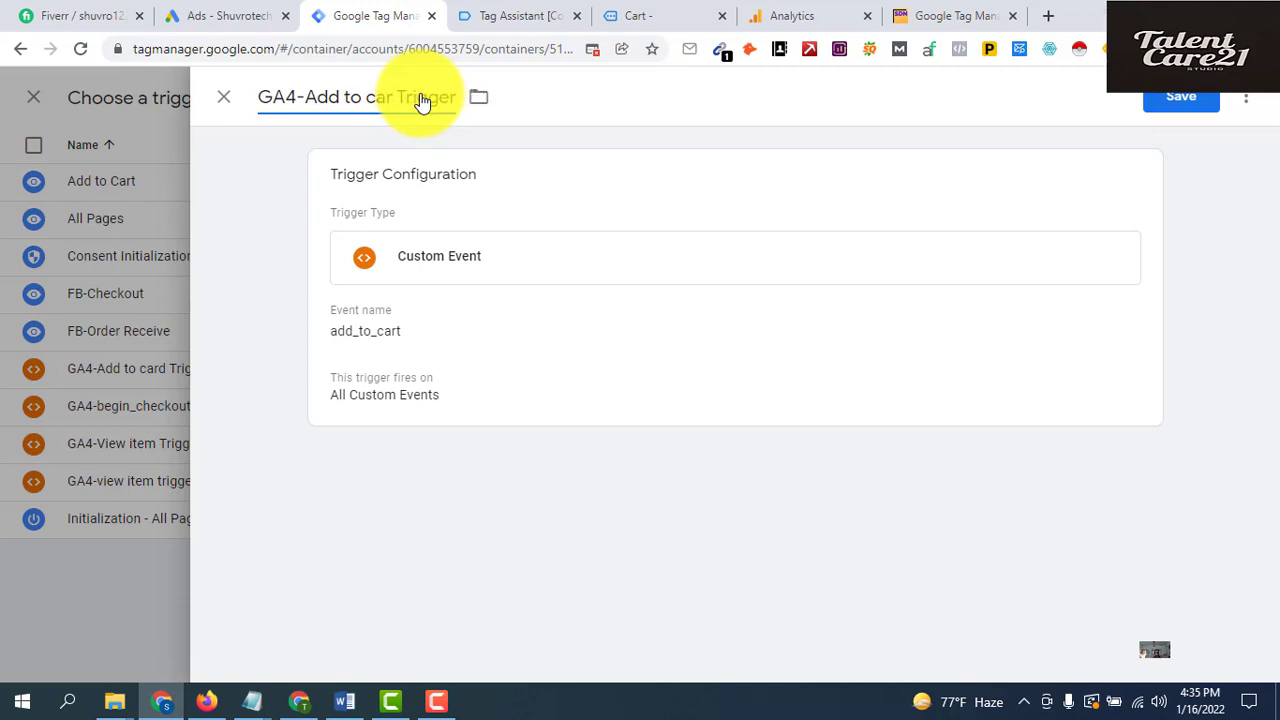
text(t)
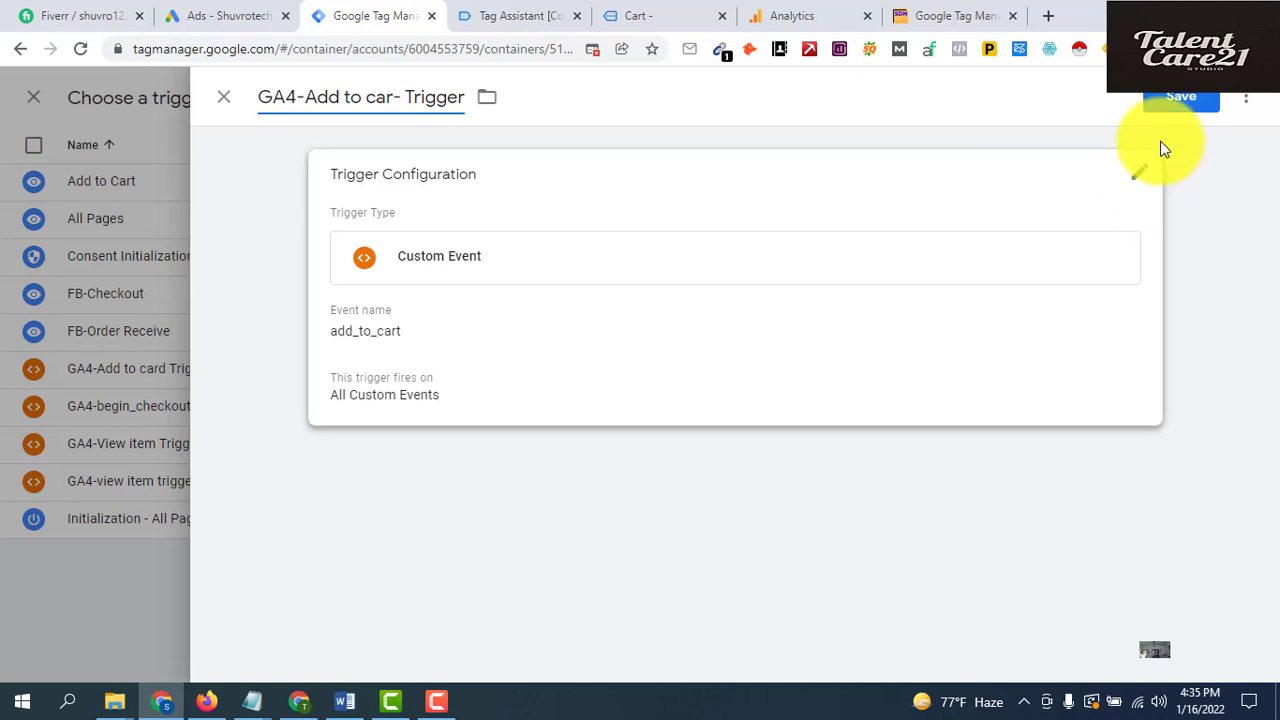
click(1183, 104)
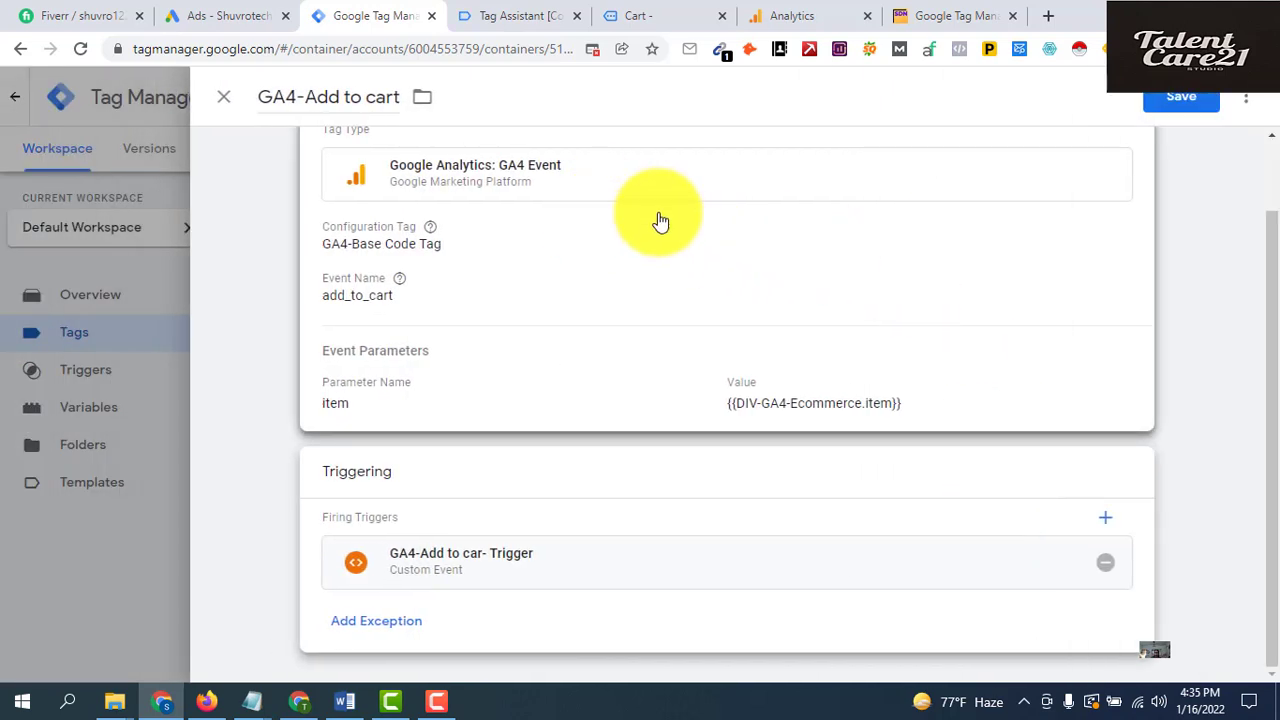
Save the GA4-Add to cart tag and start preview mode for the container in Tag Assistant
click(1178, 100)
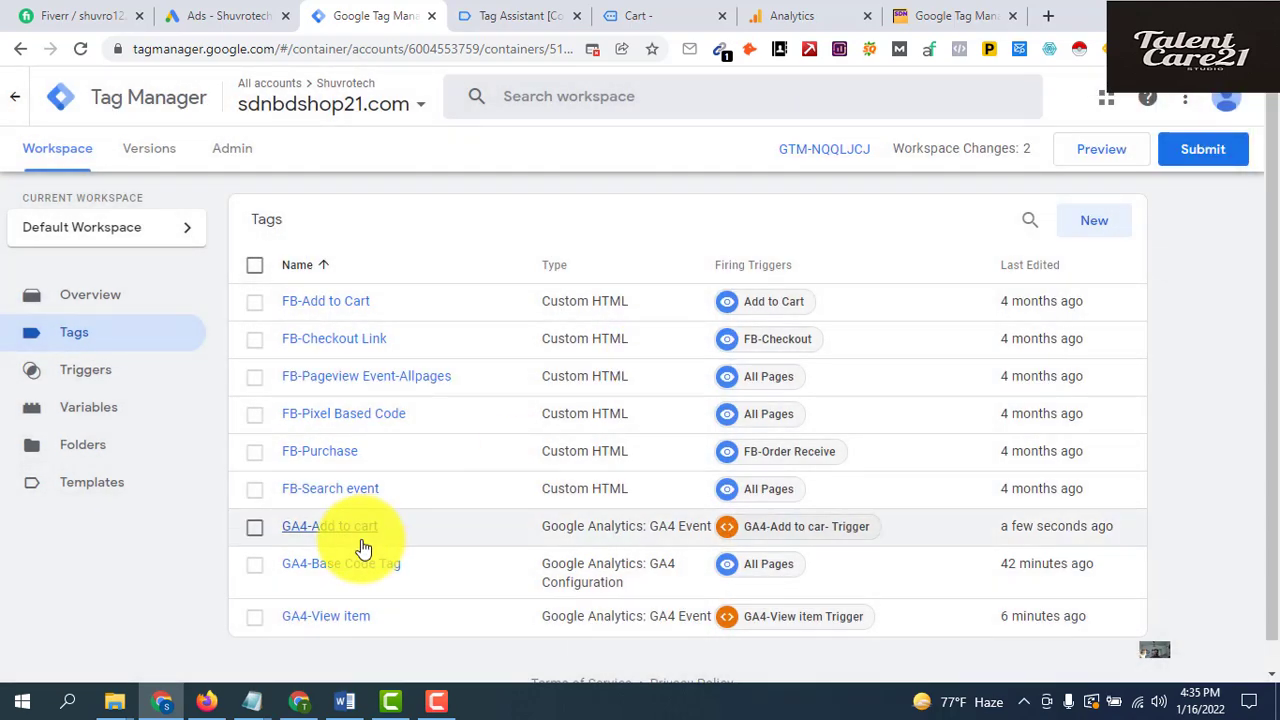
scroll(468, 596, down, 1)
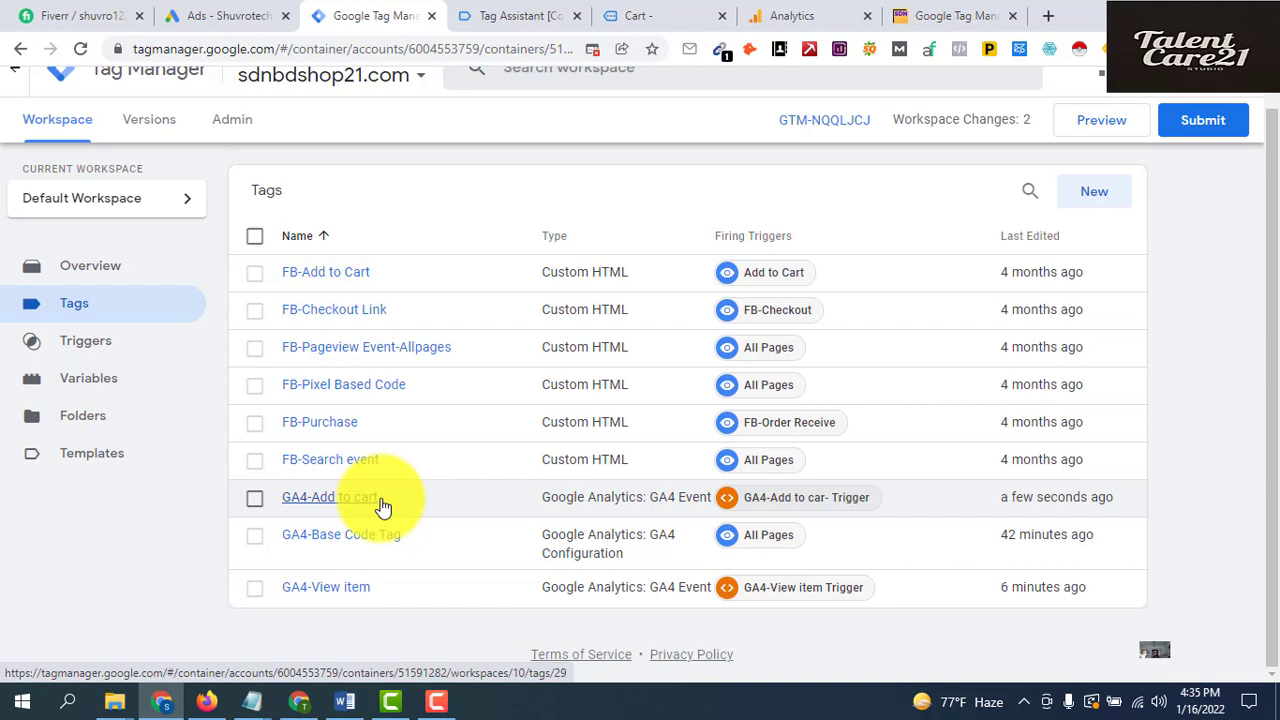
click(1112, 122)
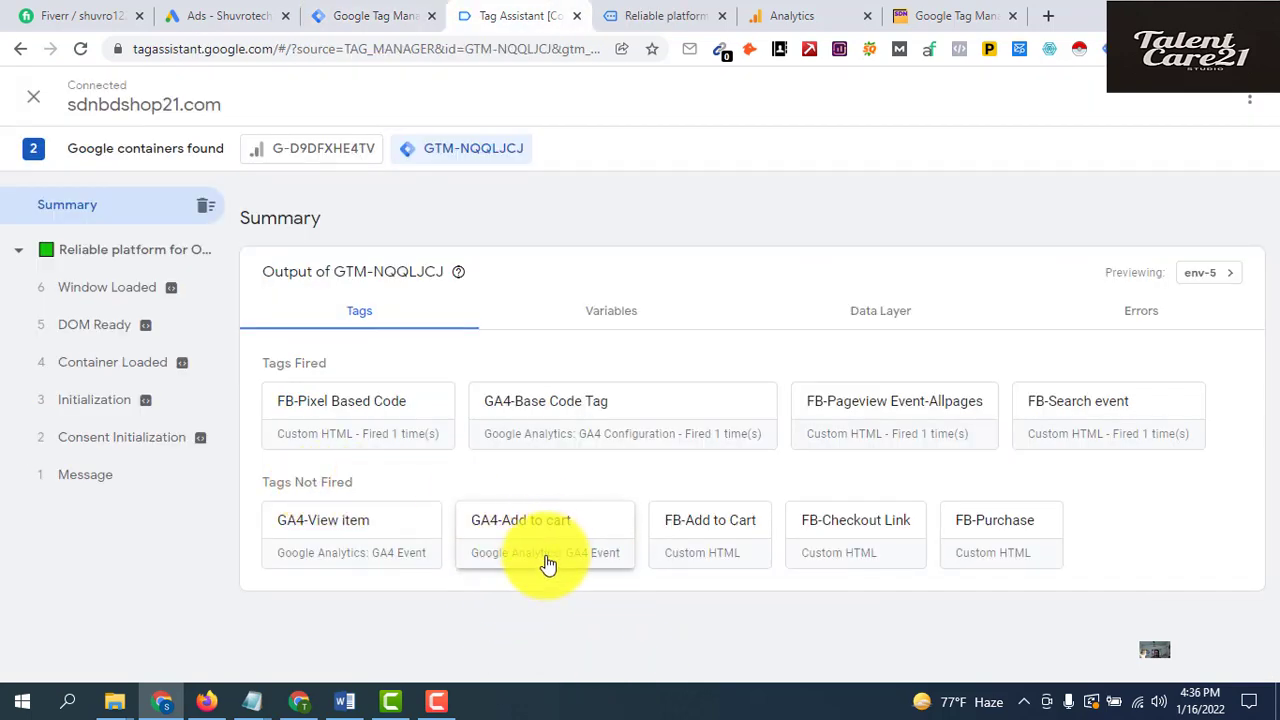
Add Ac Cotton Shalwar Kameez sdn 600.3 to the cart on the previewed shop site and check the fired tags in Tag Assistant
click(693, 35)
scroll(642, 347, down, 2)
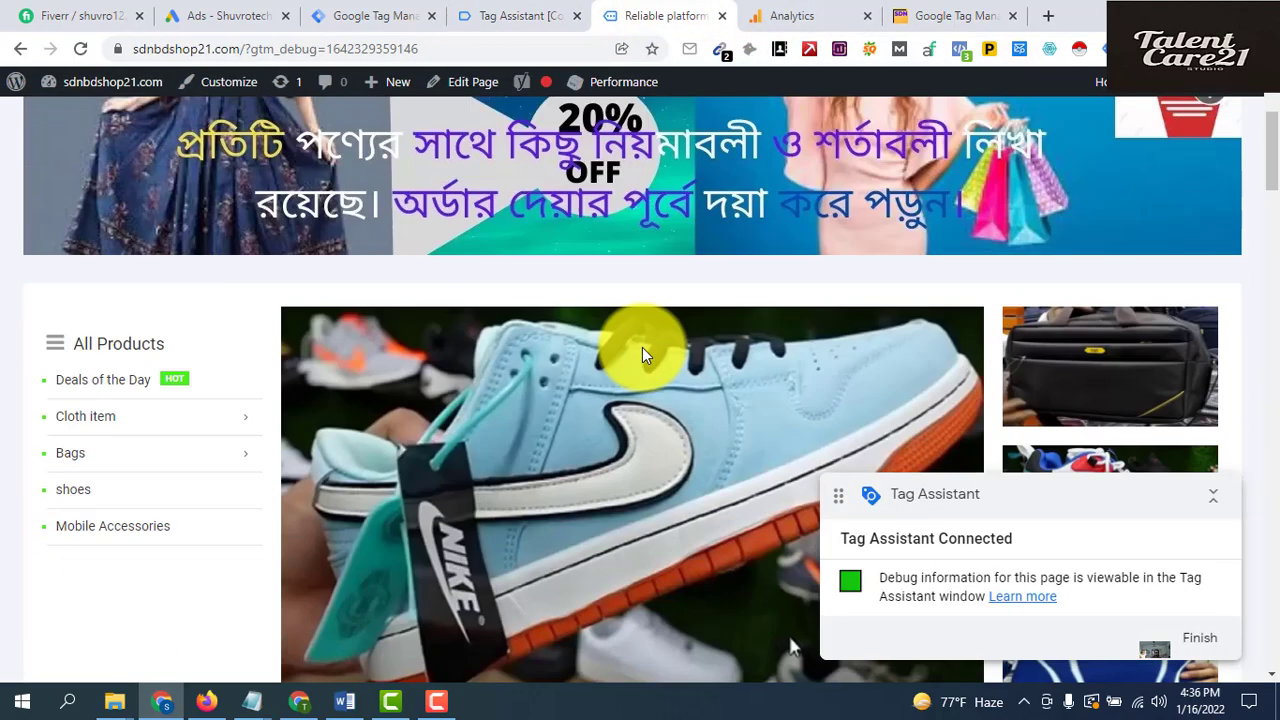
scroll(642, 347, down, 3)
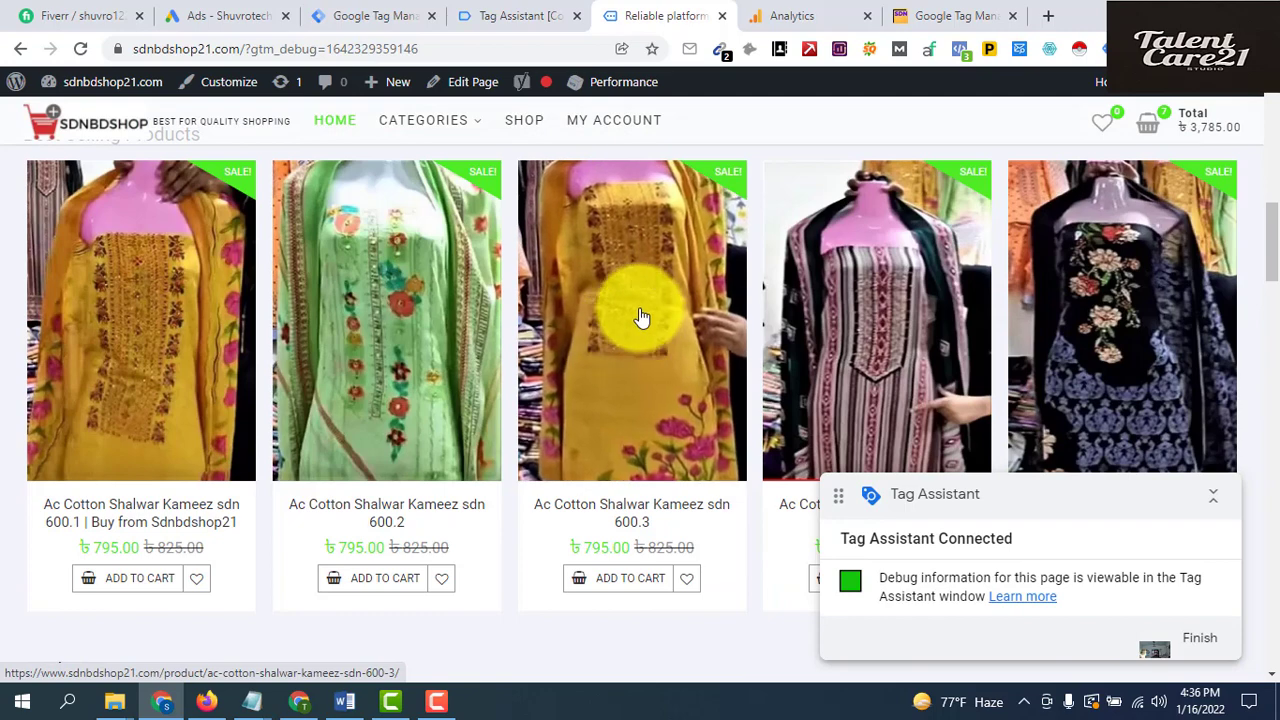
click(640, 319)
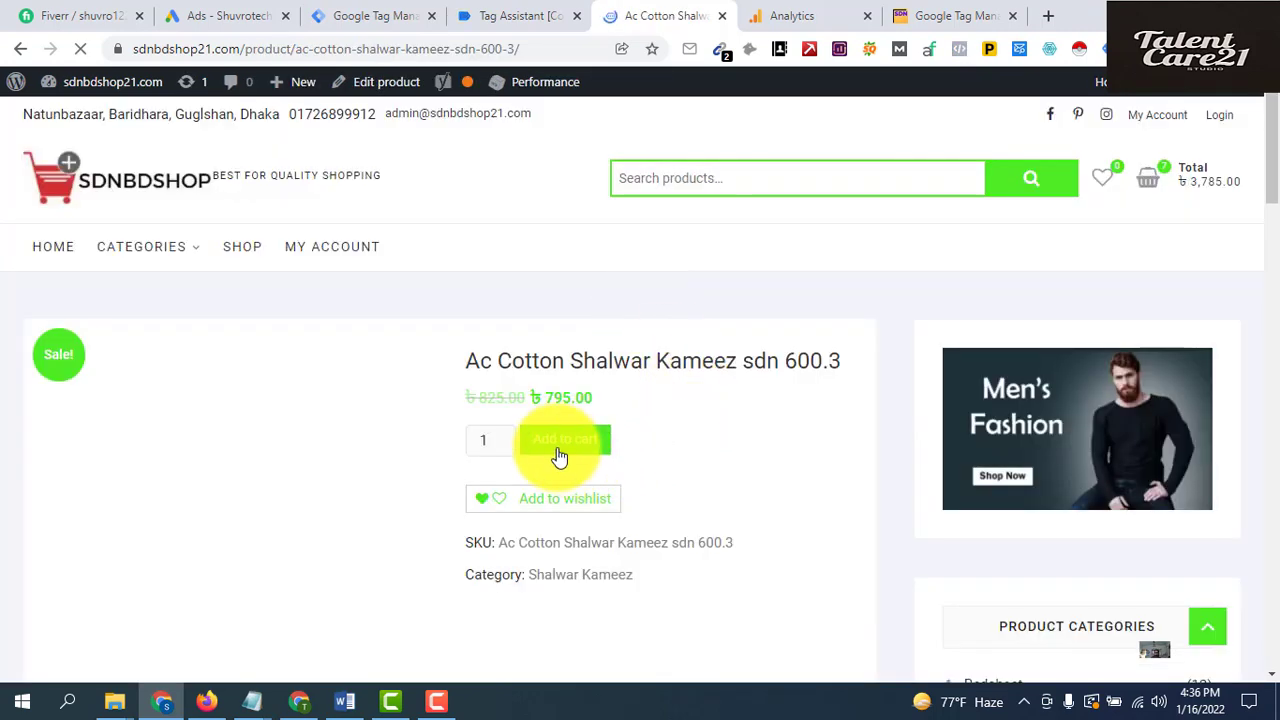
click(560, 450)
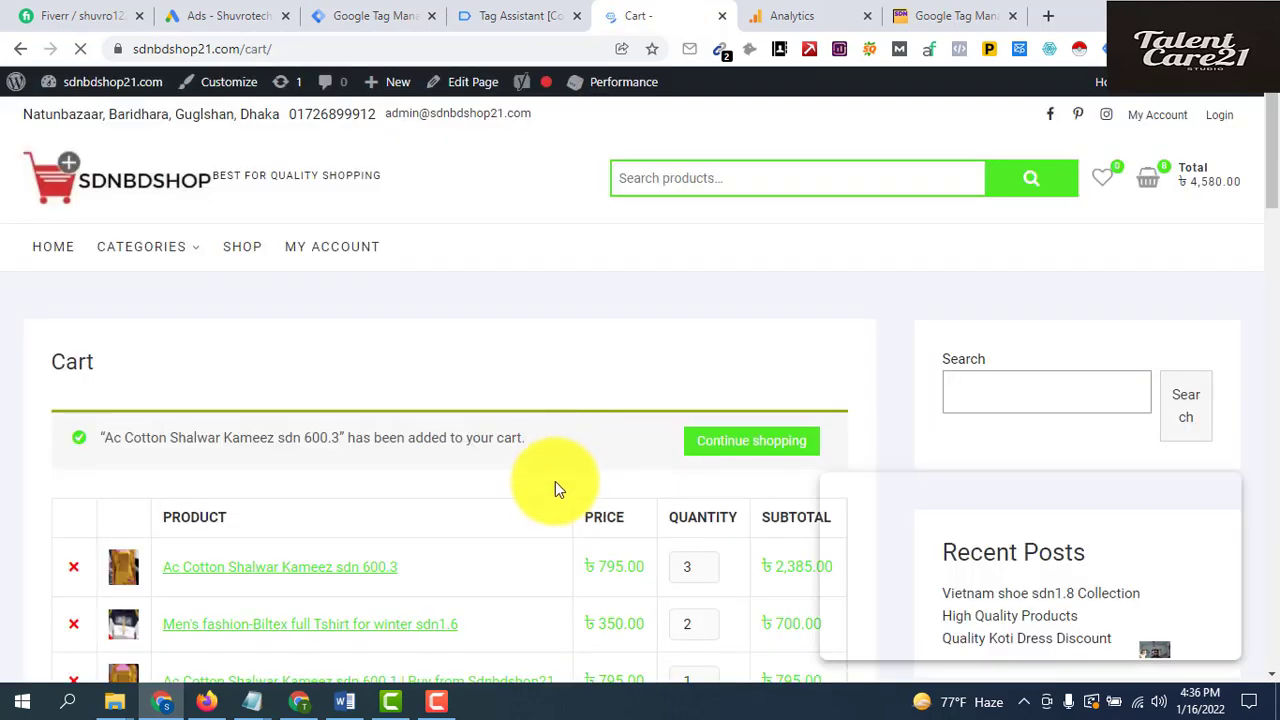
click(494, 18)
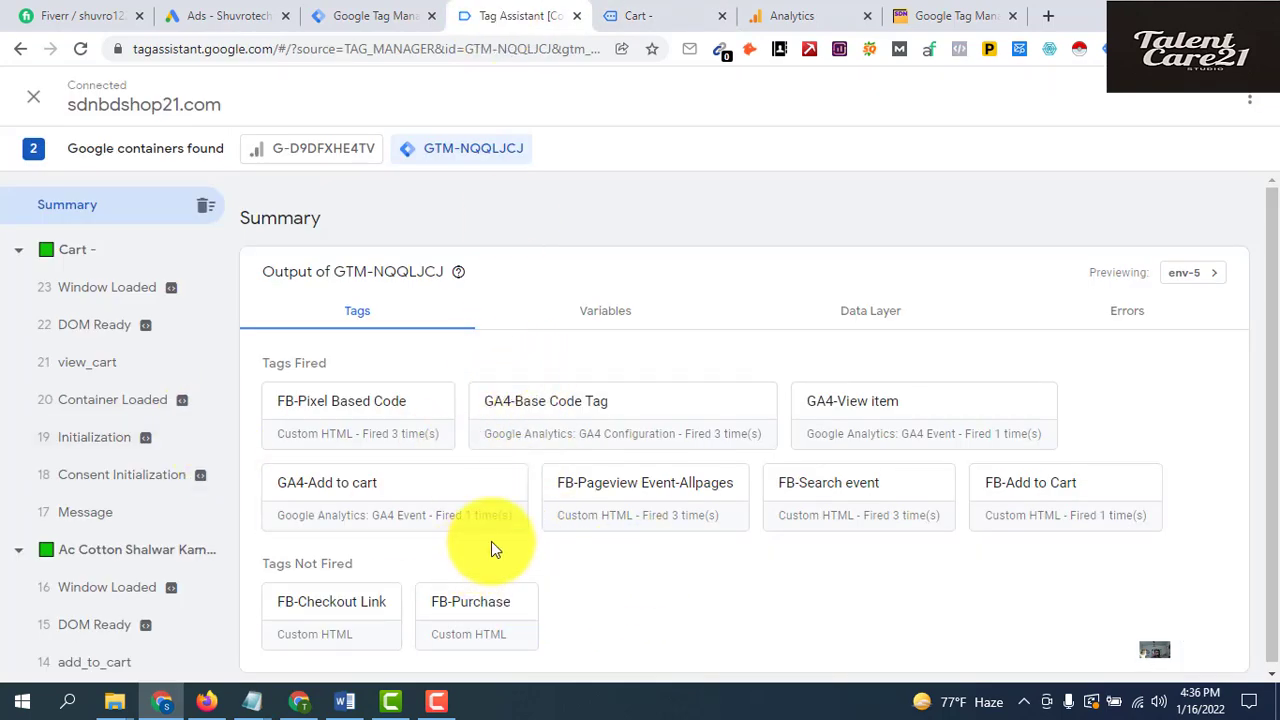
scroll(1011, 503, down, 1)
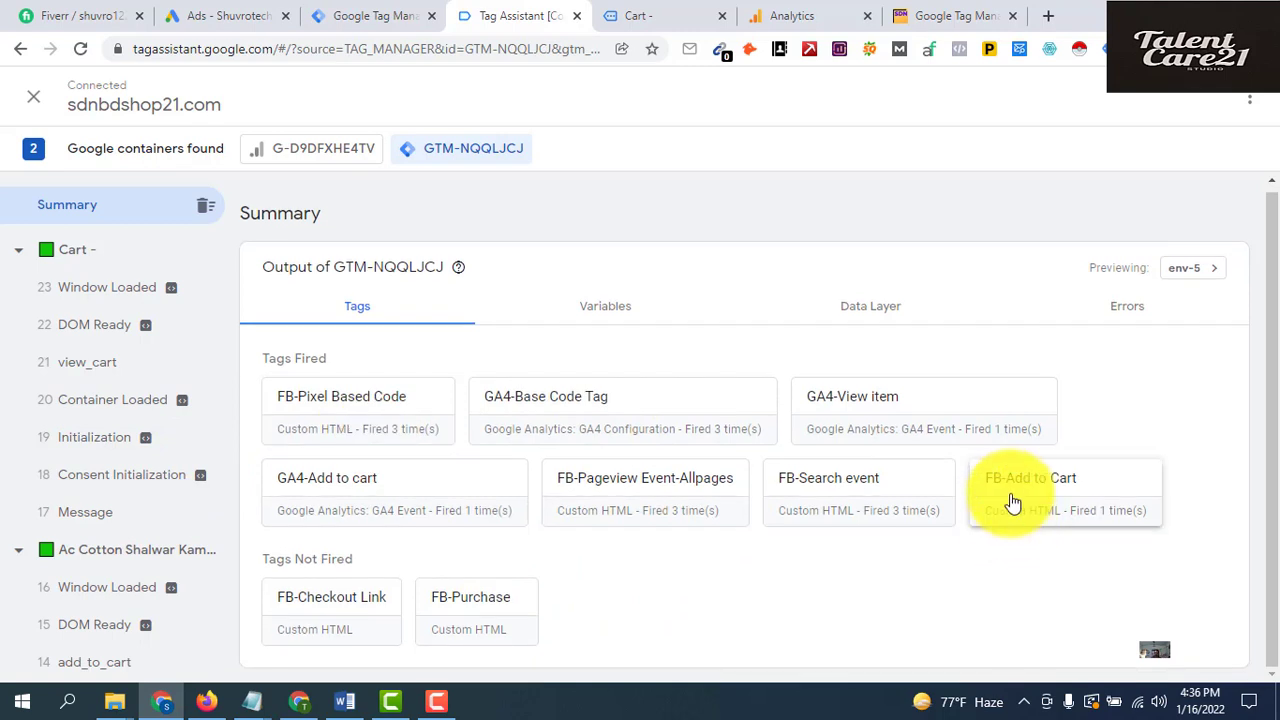
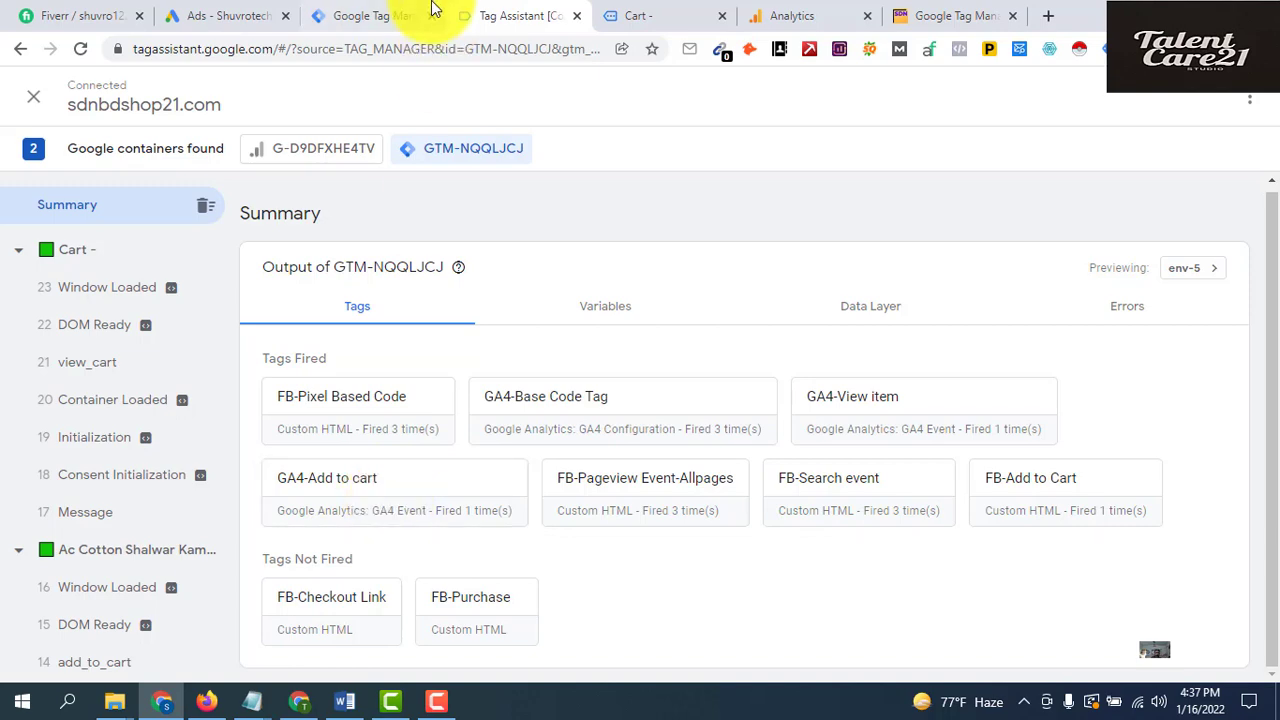
Create a new tag in Google Tag Manager and name it GA4-Checkout-Tag
click(372, 16)
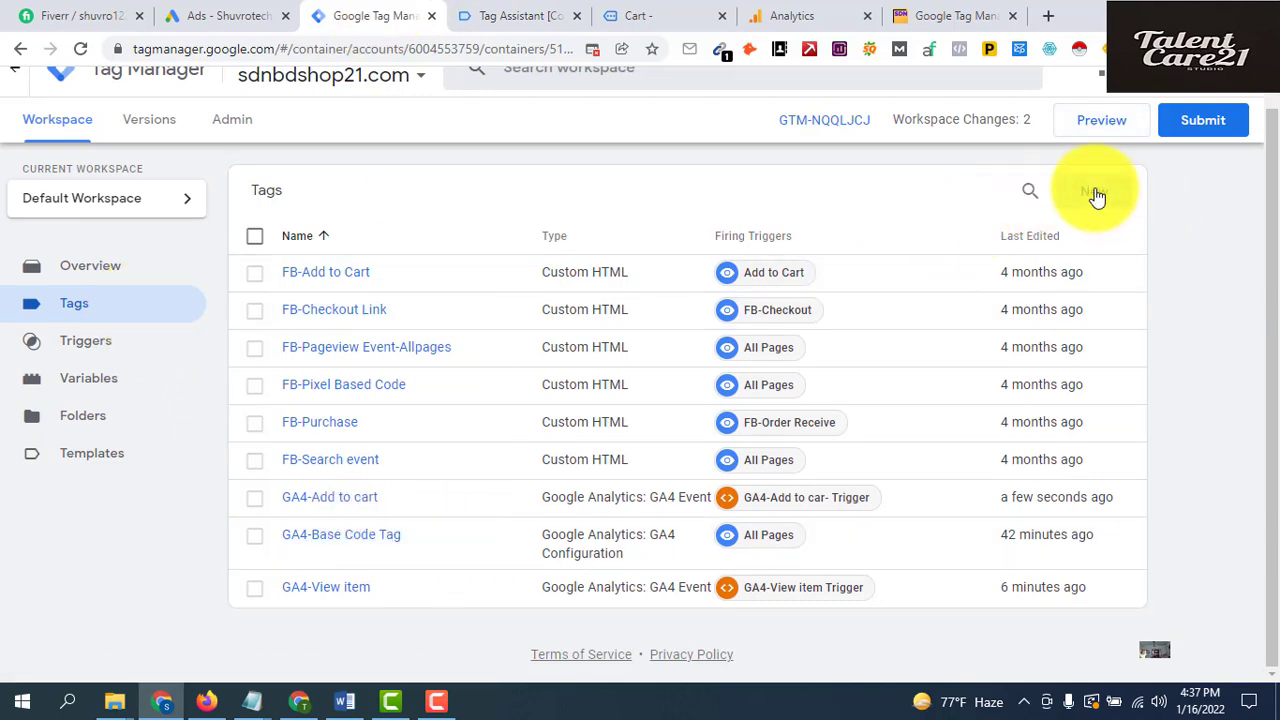
click(1095, 193)
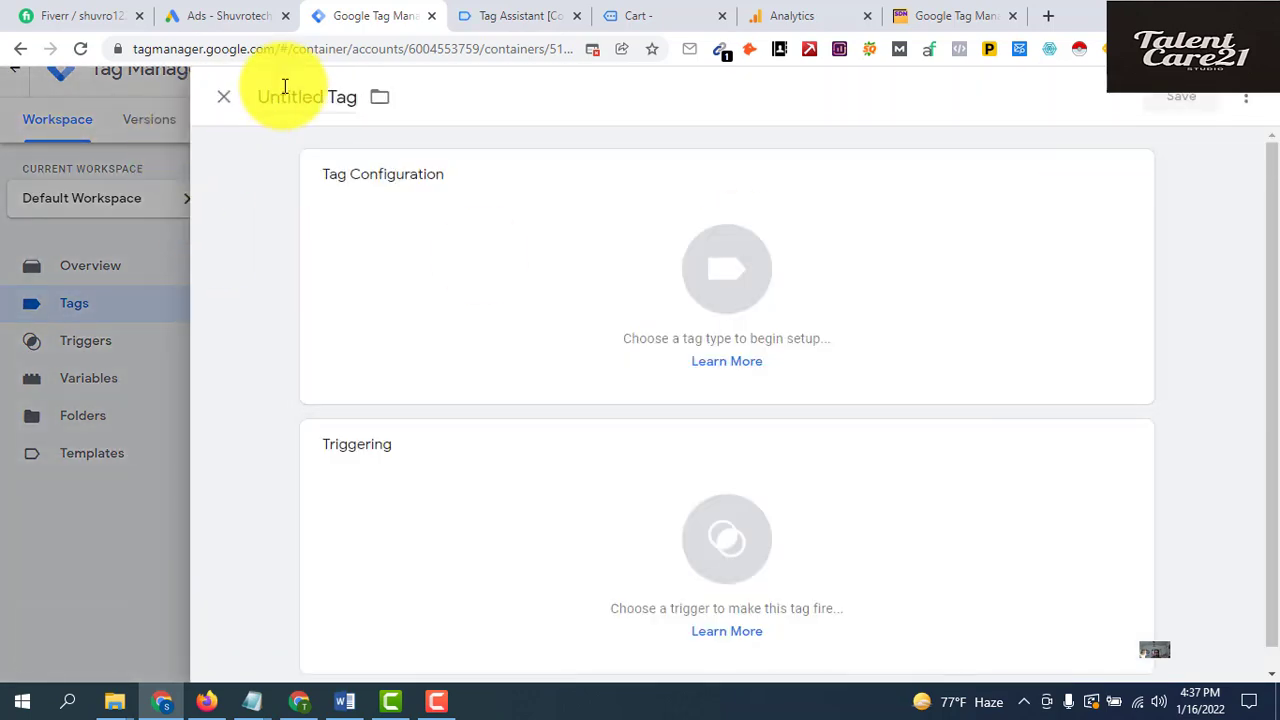
click(283, 97)
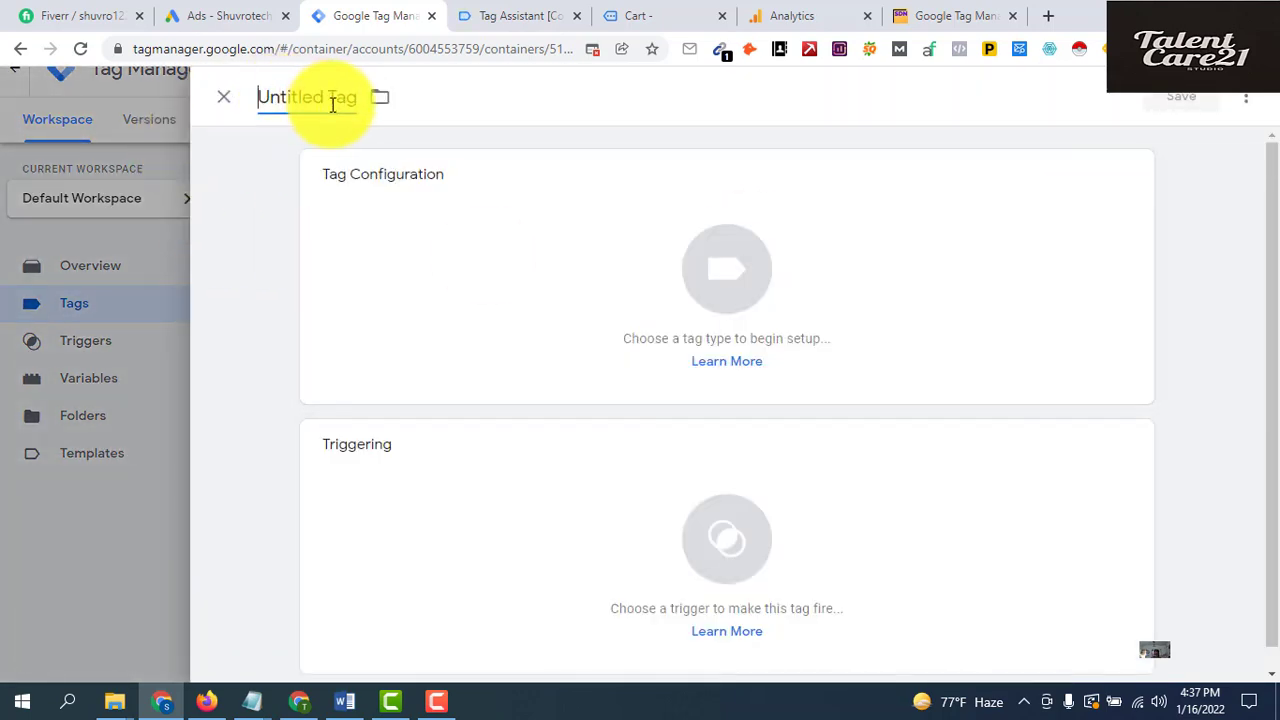
key(BackSpace)
key(BackSpace)
key(Delete)
key(Delete)
key(Delete)
key(Delete)
key(Delete)
key(Delete)
key(Delete)
key(Delete)
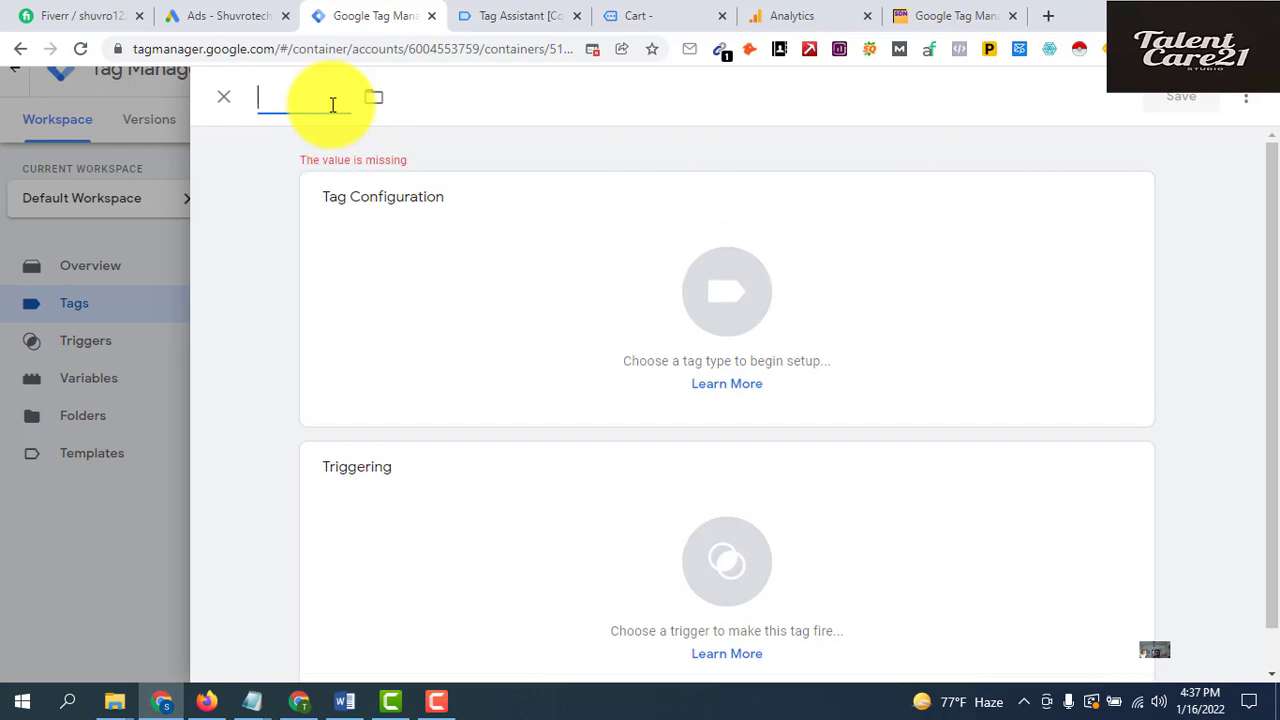
text(F)
key(BackSpace)
key(BackSpace)
text(GA4-C)
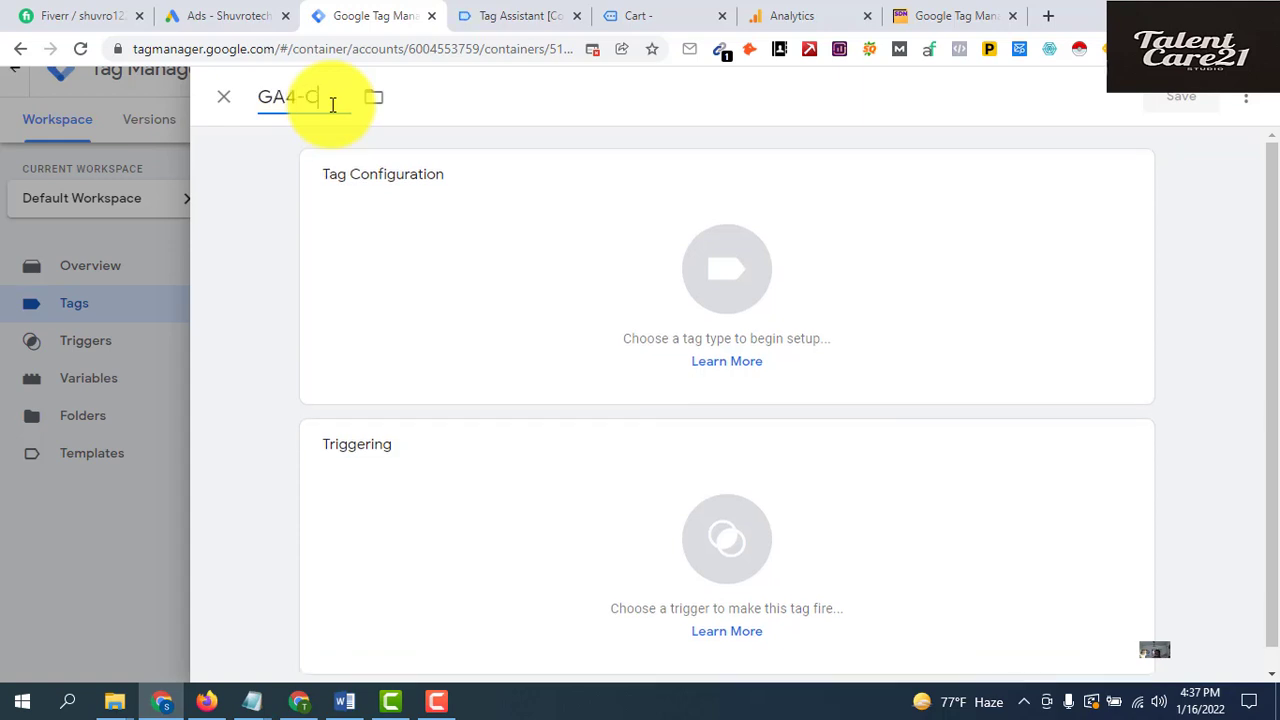
text(heckou9t)
key(BackSpace)
key(BackSpace)
text(t-Tag)
Set the tag type to Google Analytics: GA4 Event with GA4-Base Code Tag as the configuration tag
click(728, 286)
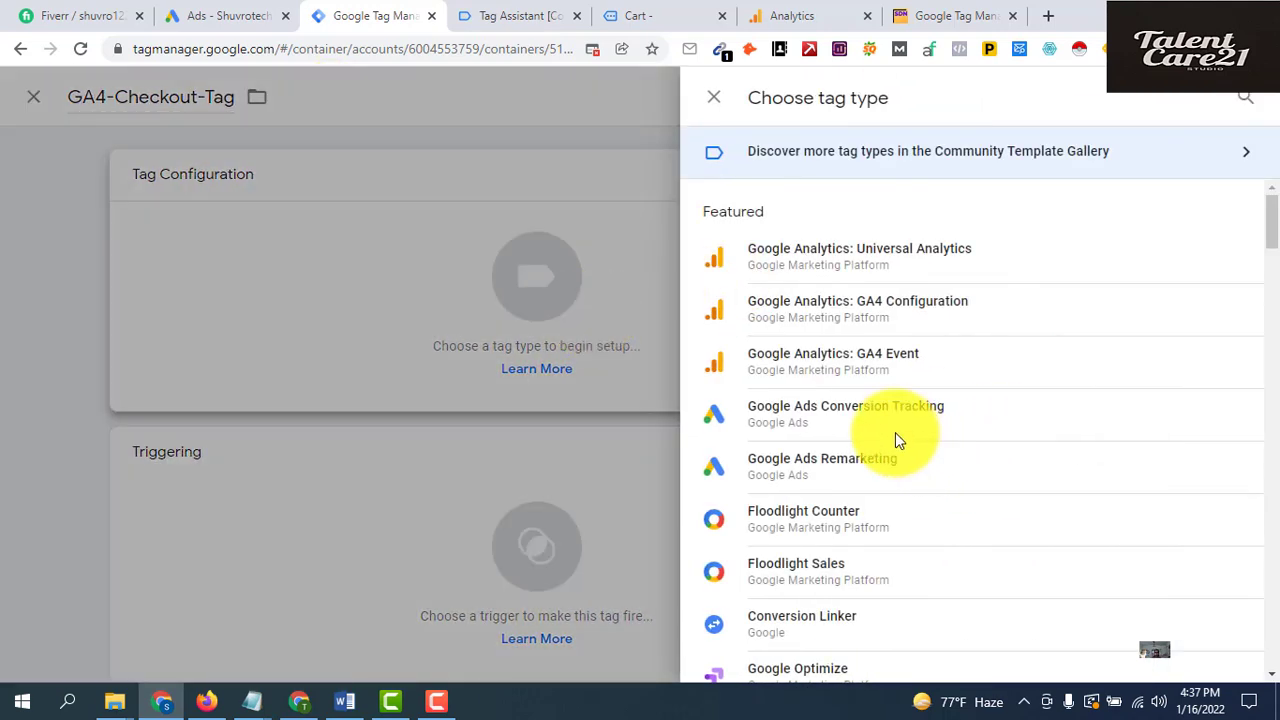
click(852, 367)
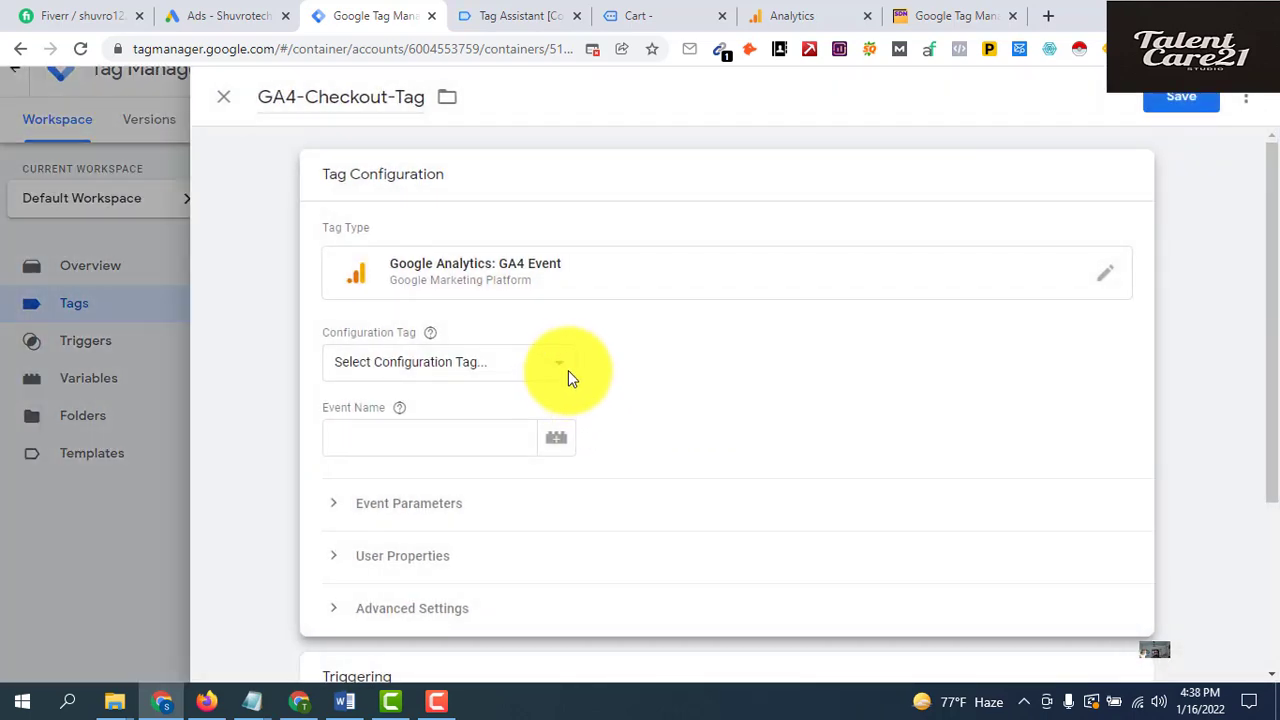
click(557, 366)
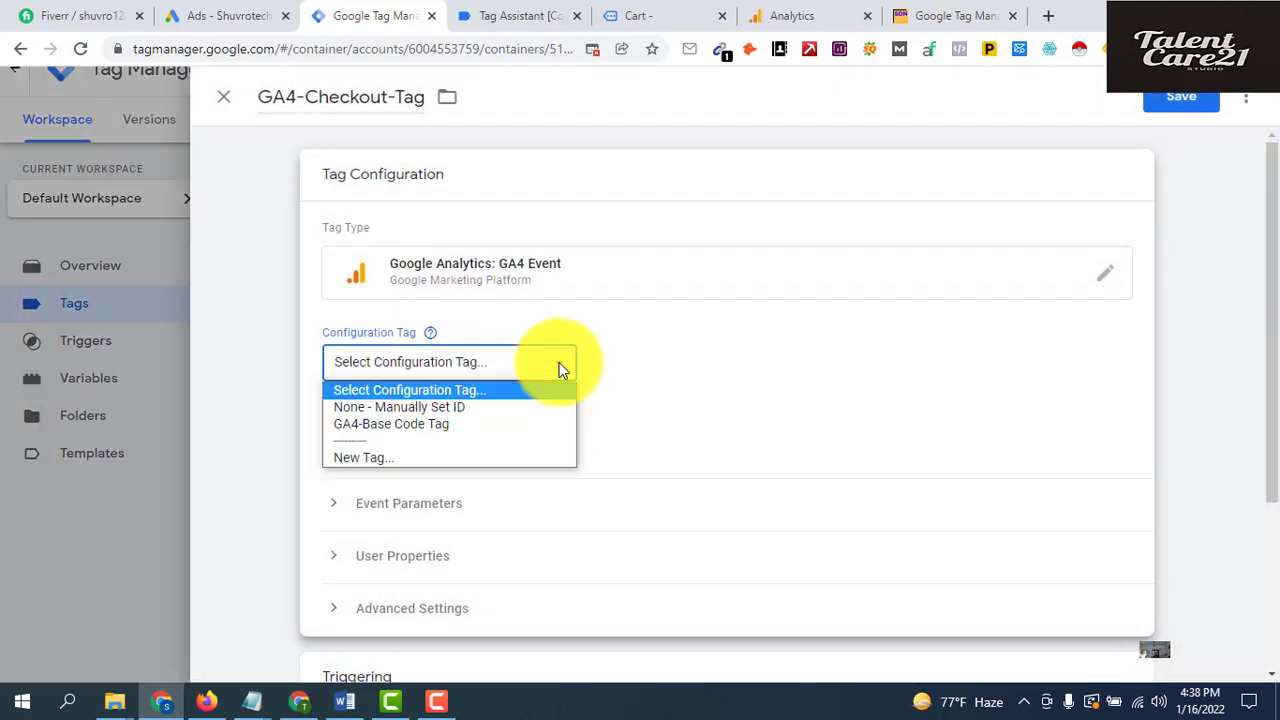
click(461, 424)
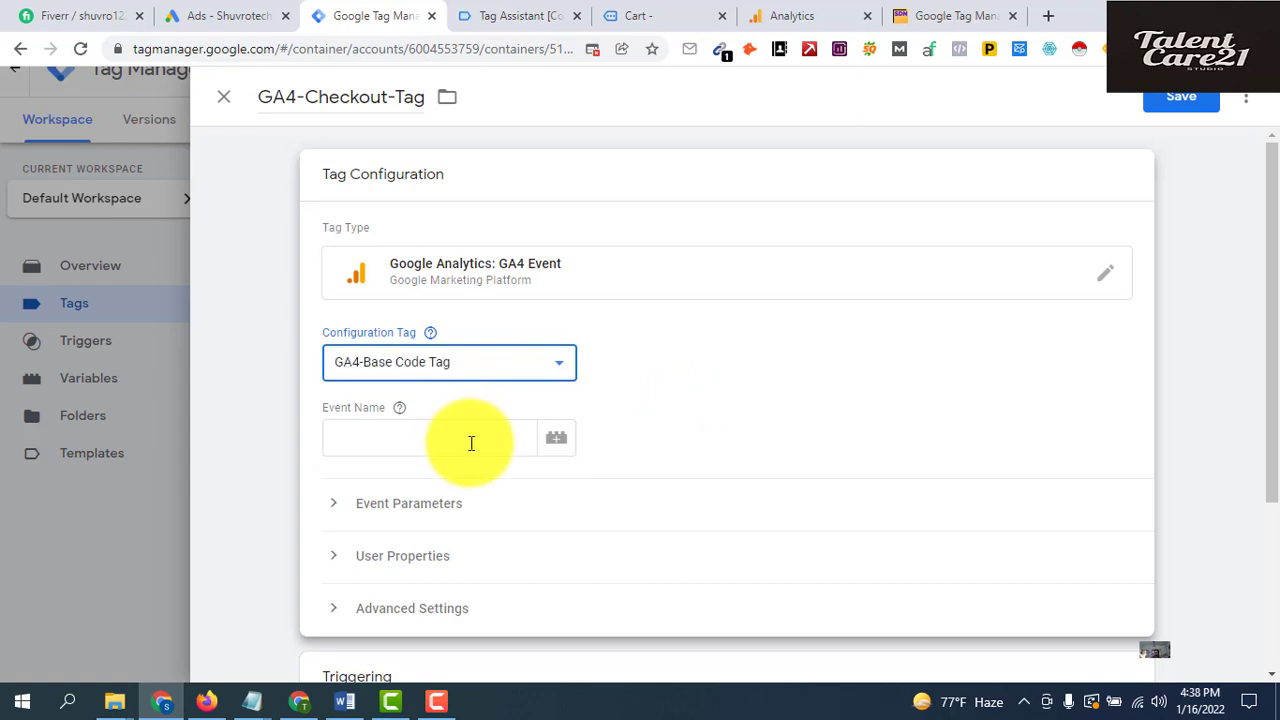
click(471, 443)
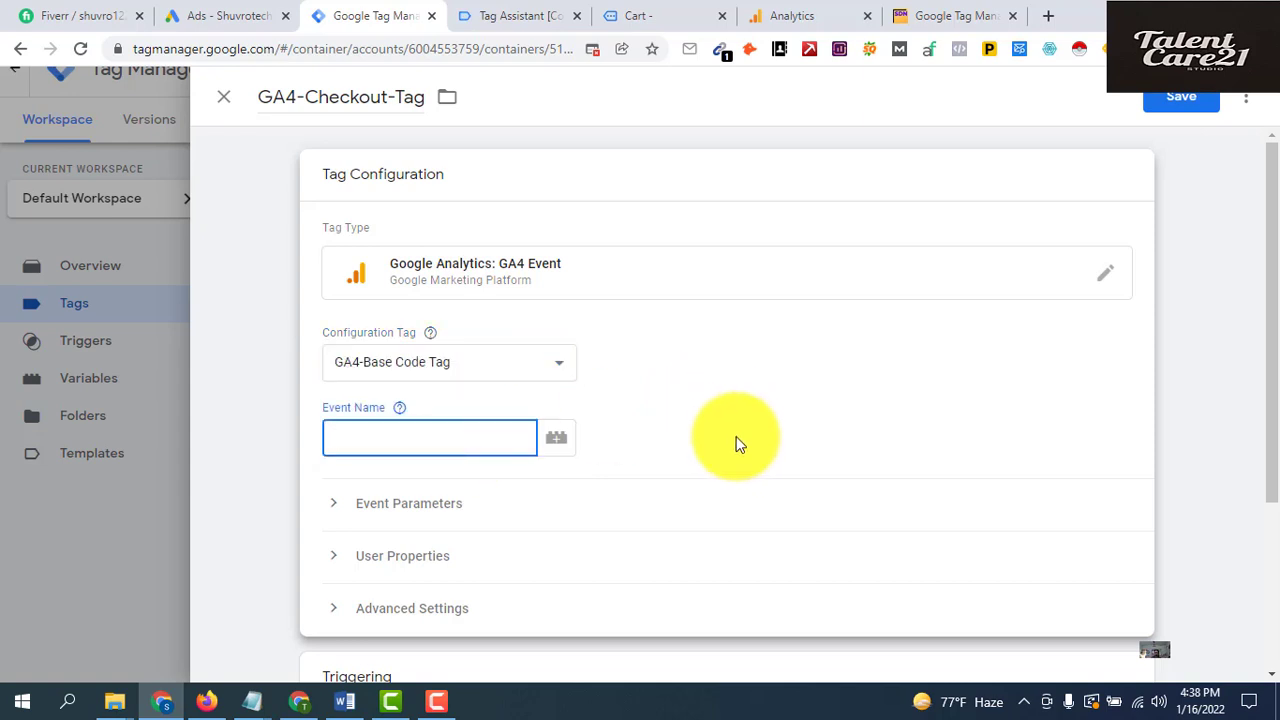
Switch to the shop's cart page and proceed to checkout to generate the checkout event
click(658, 28)
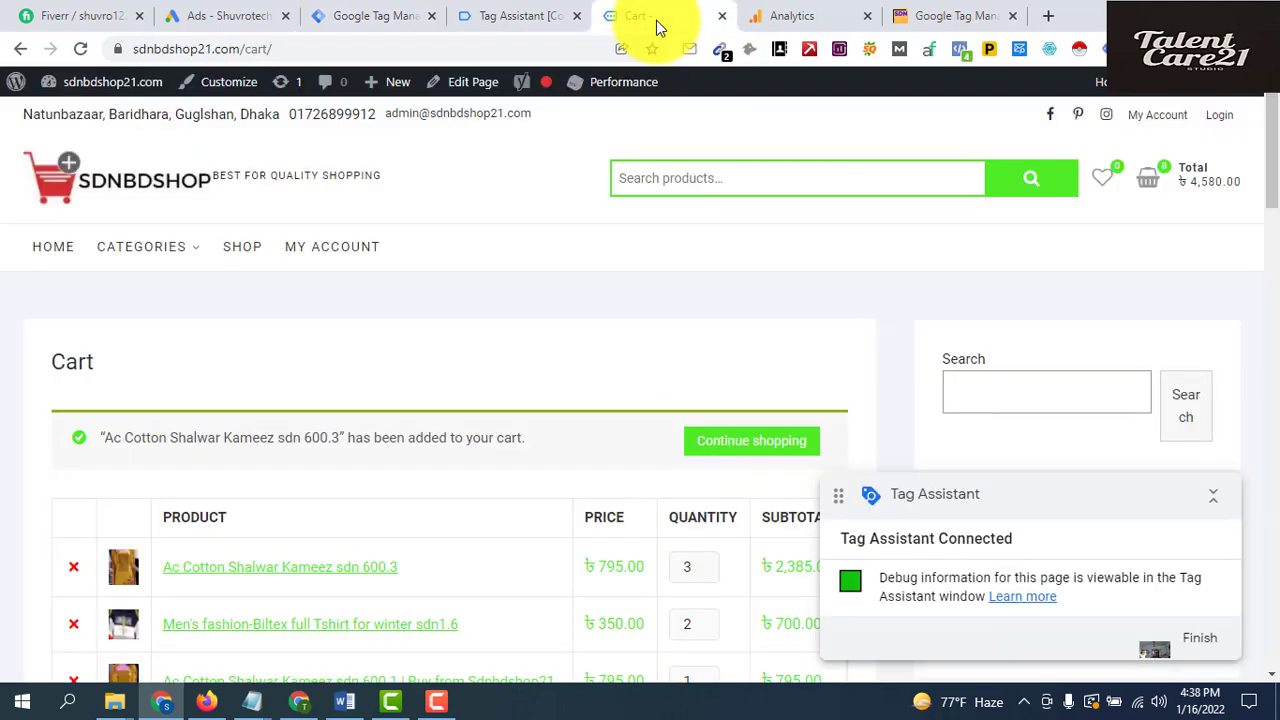
scroll(584, 497, down, 1)
scroll(584, 497, down, 3)
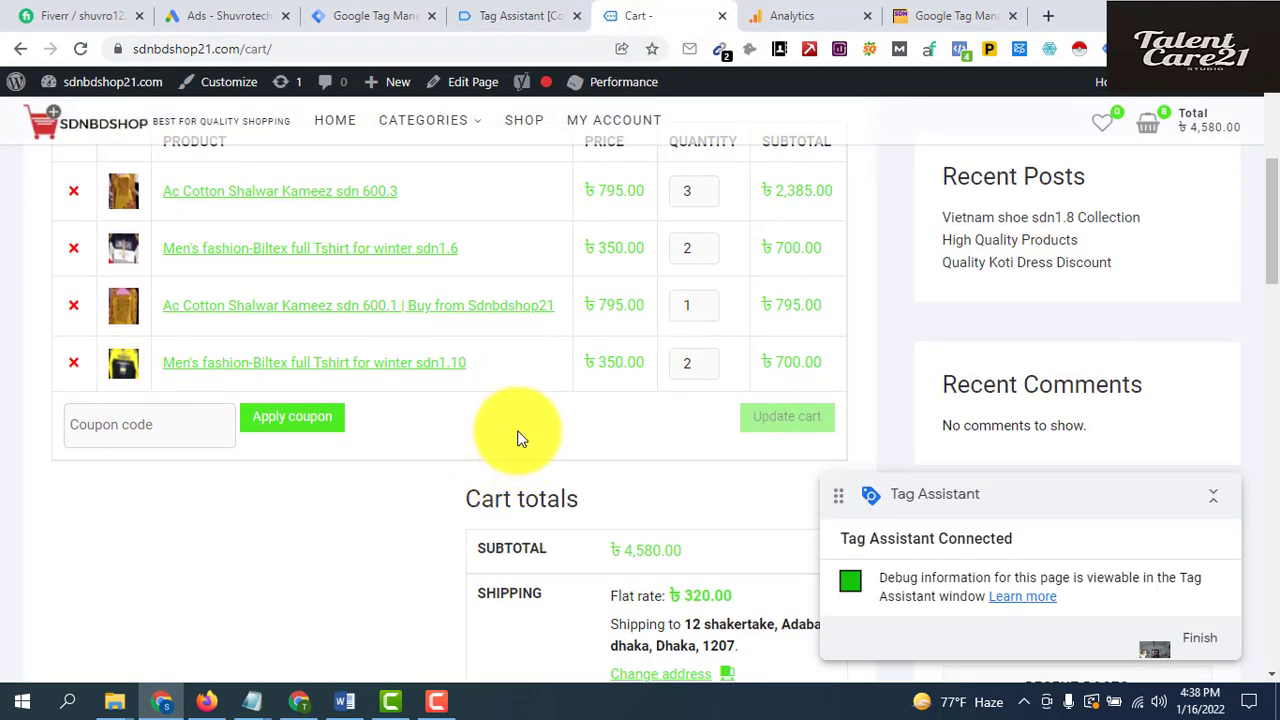
scroll(518, 450, down, 2)
scroll(517, 437, down, 1)
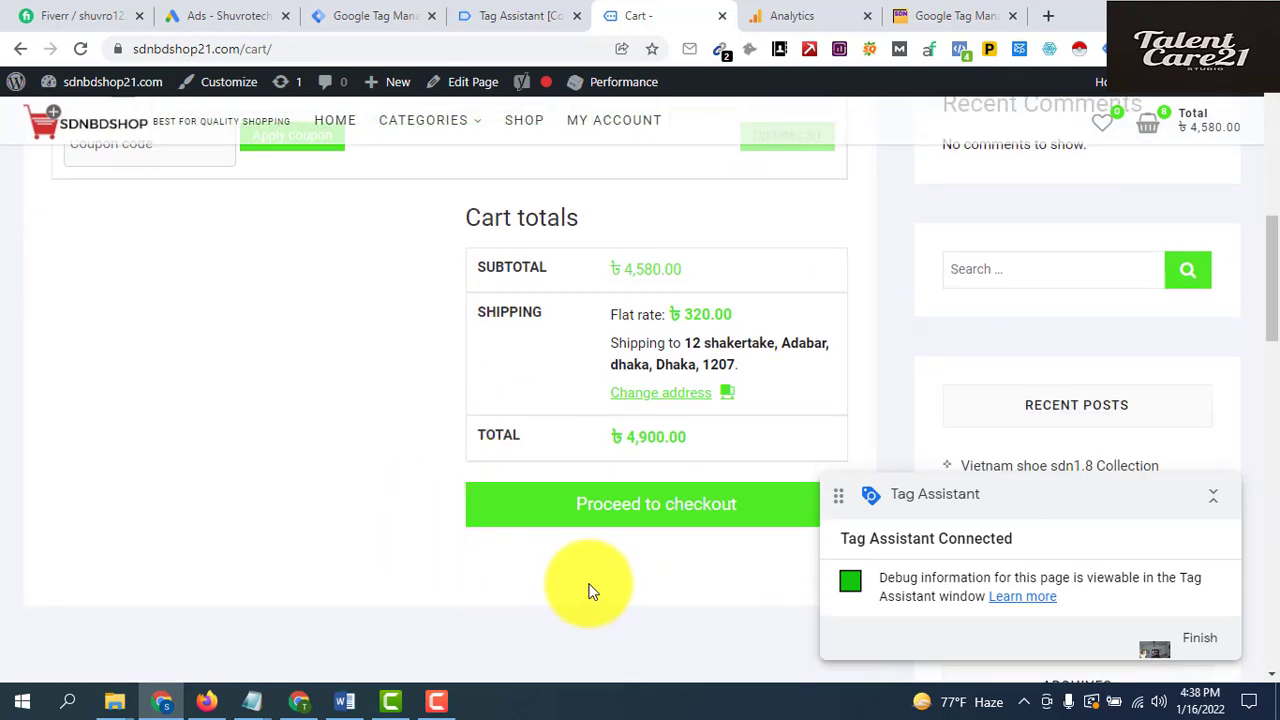
click(663, 506)
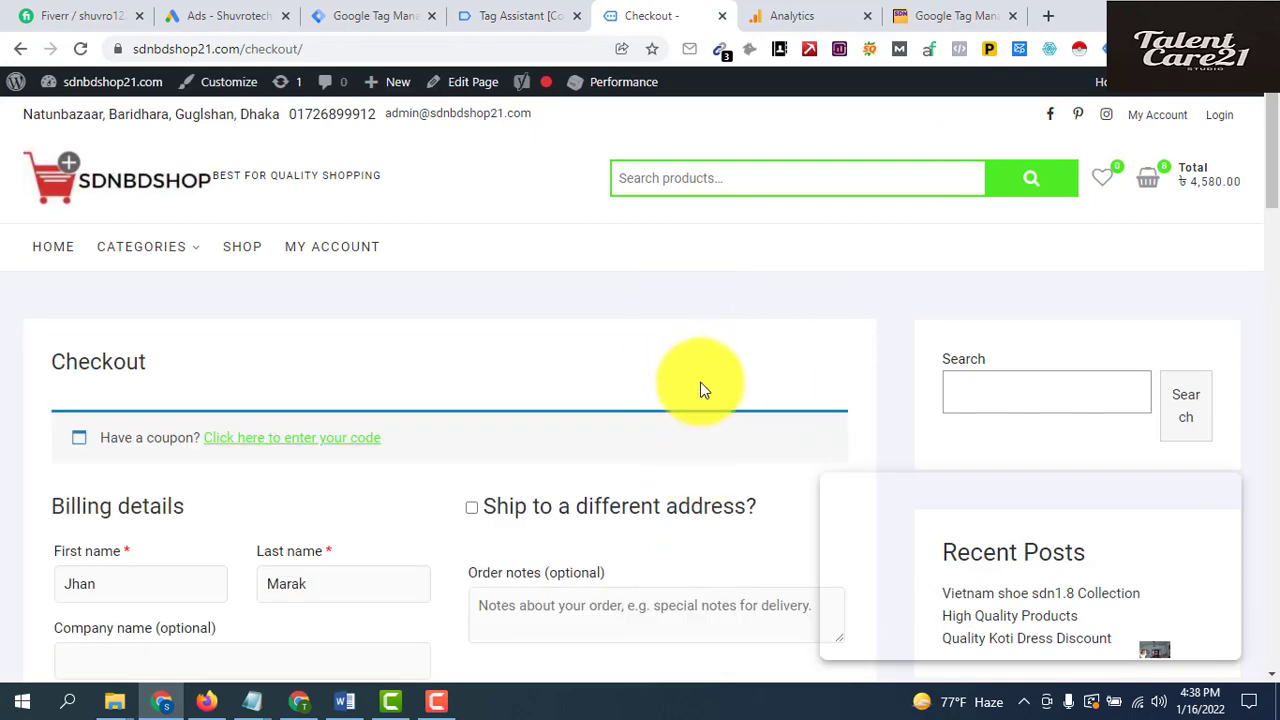
Copy the begin_checkout event name from the checkout page's event in Tag Assistant and enter it as the GA4-Checkout-Tag event name
click(520, 22)
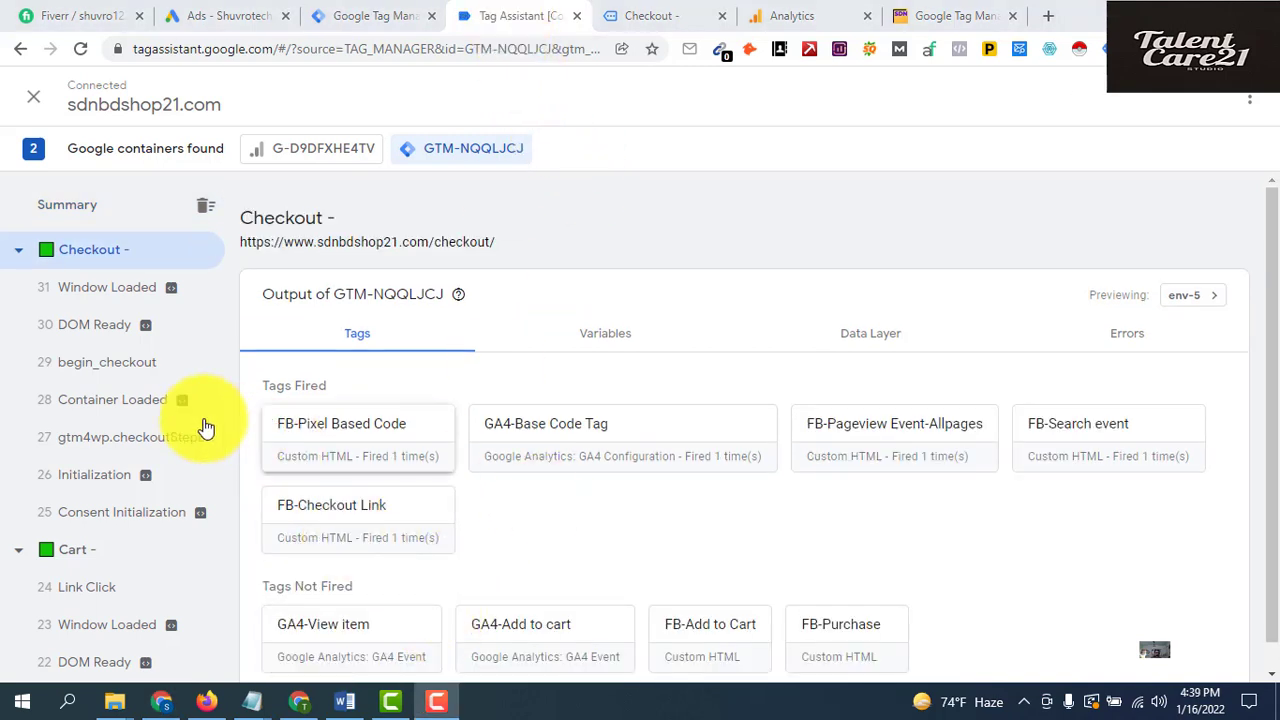
click(92, 375)
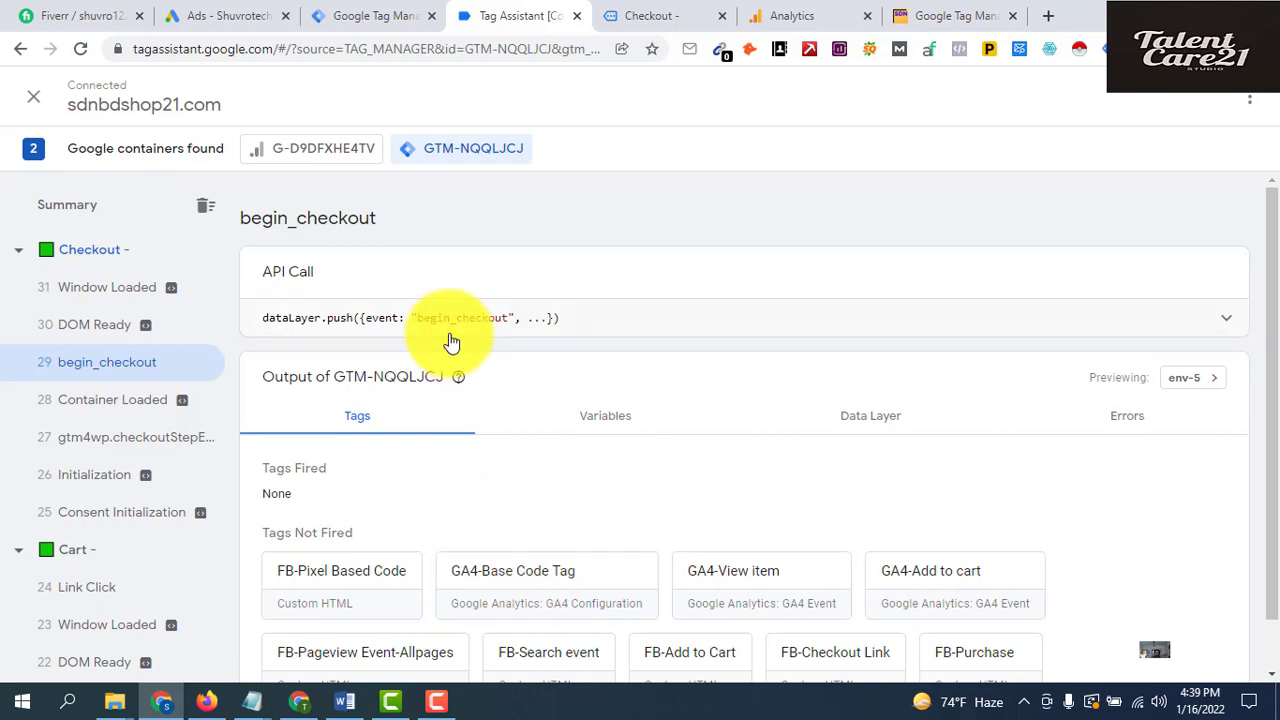
drag(419, 318, 450, 318)
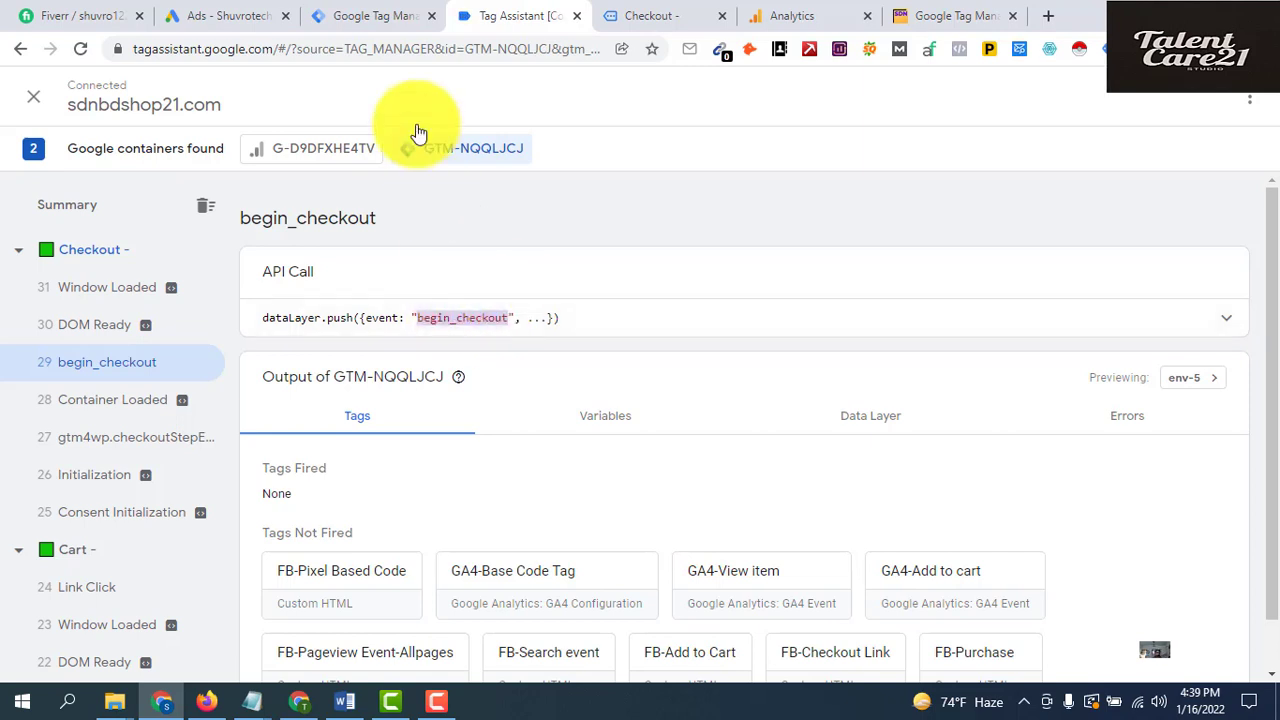
click(345, 16)
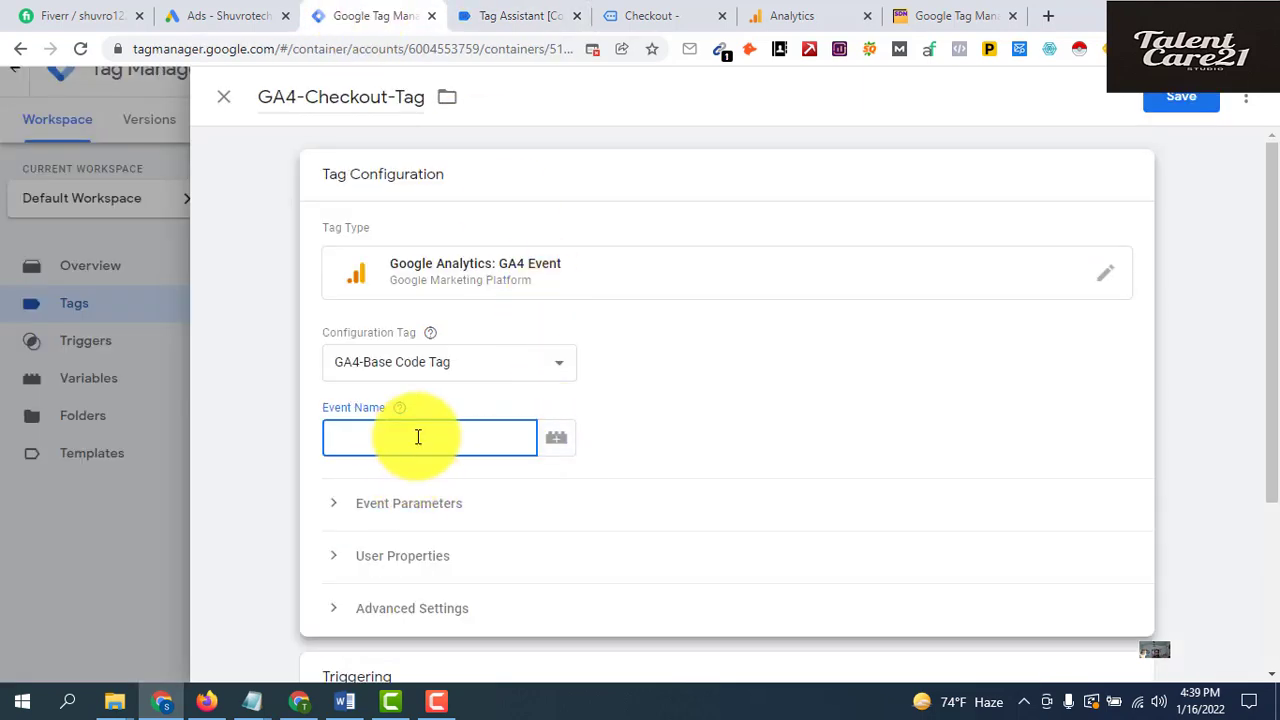
text(begin_checkout)
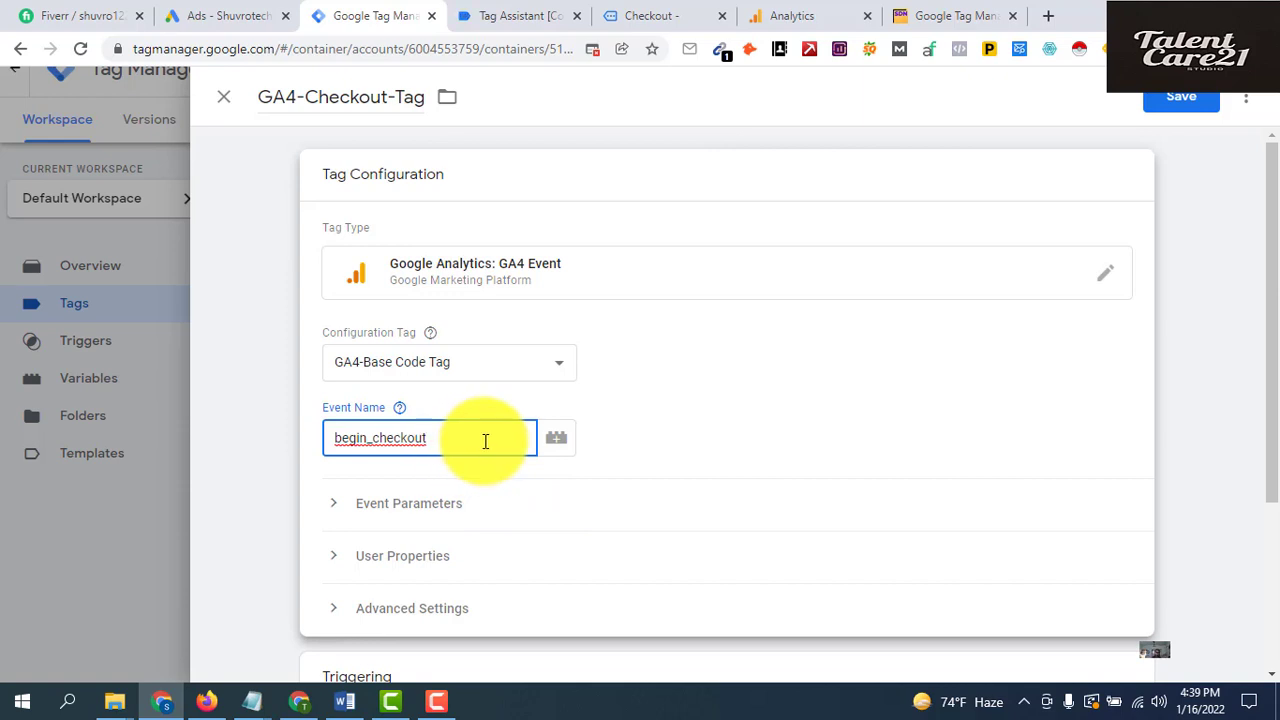
Add an event parameter named item to GA4-Checkout-Tag with the variable {{DIV-GA4-Ecommerce.item}} as its value
click(362, 512)
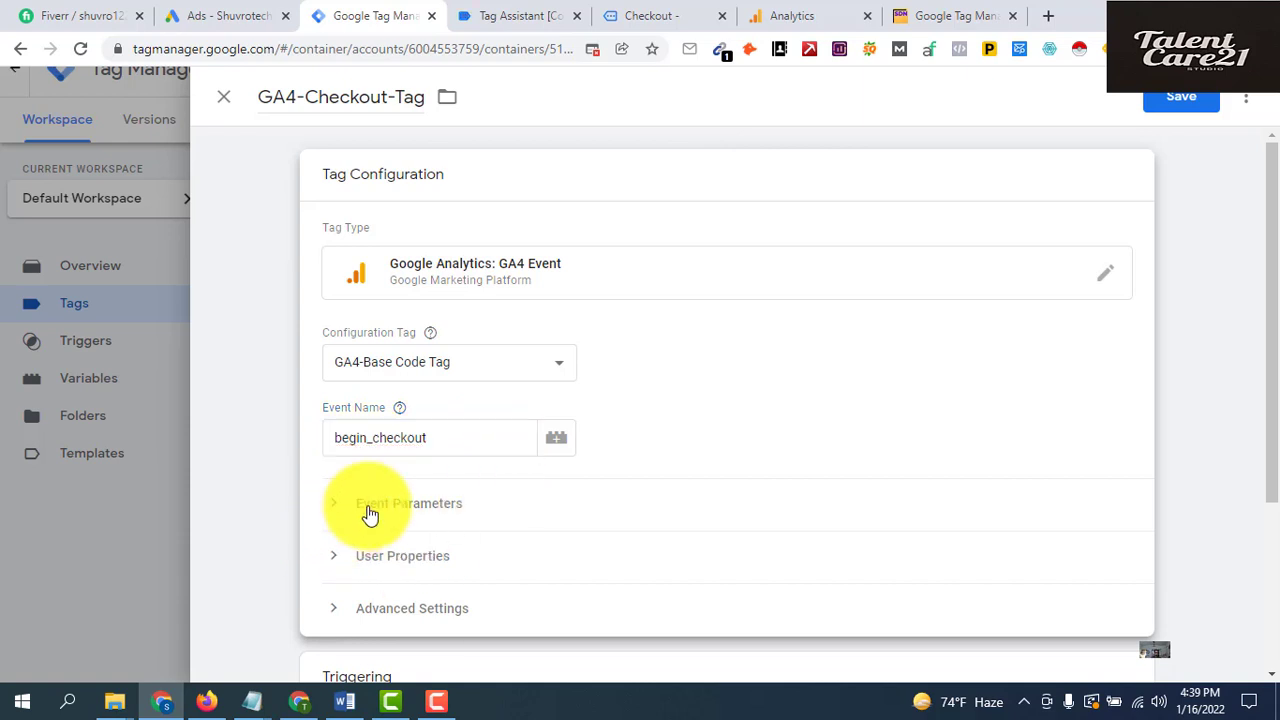
click(401, 574)
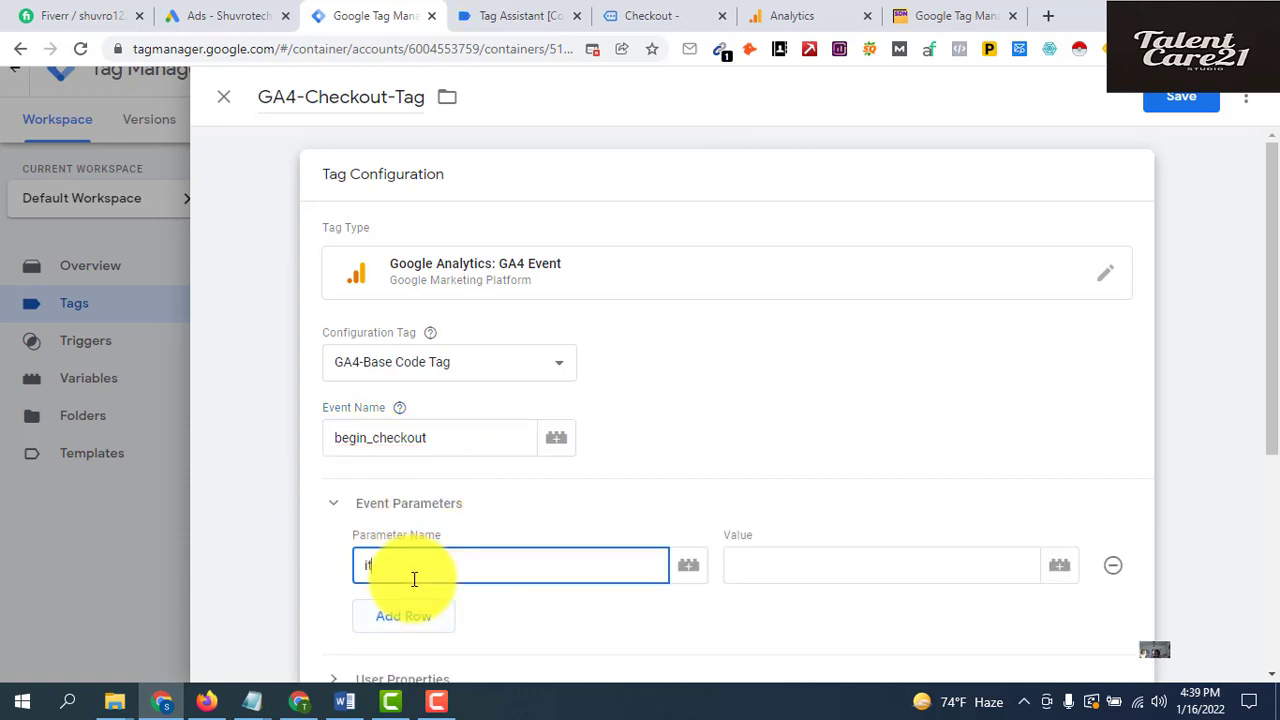
click(794, 568)
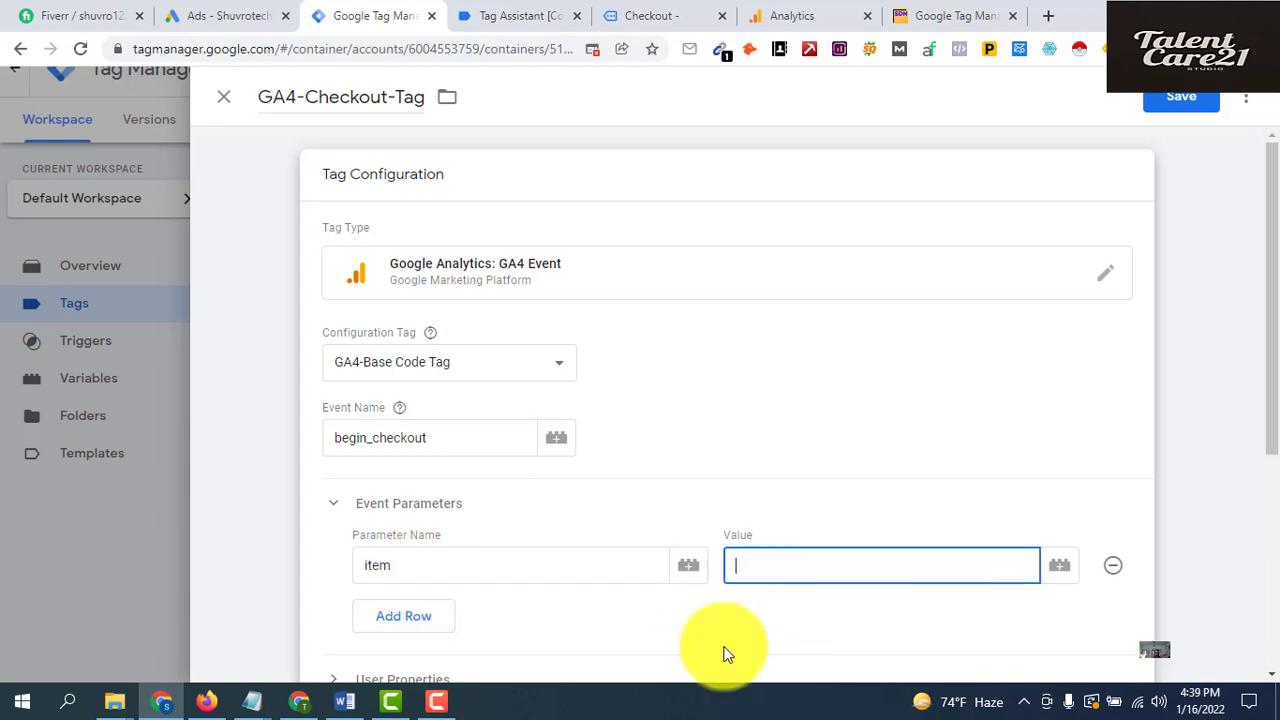
click(1060, 567)
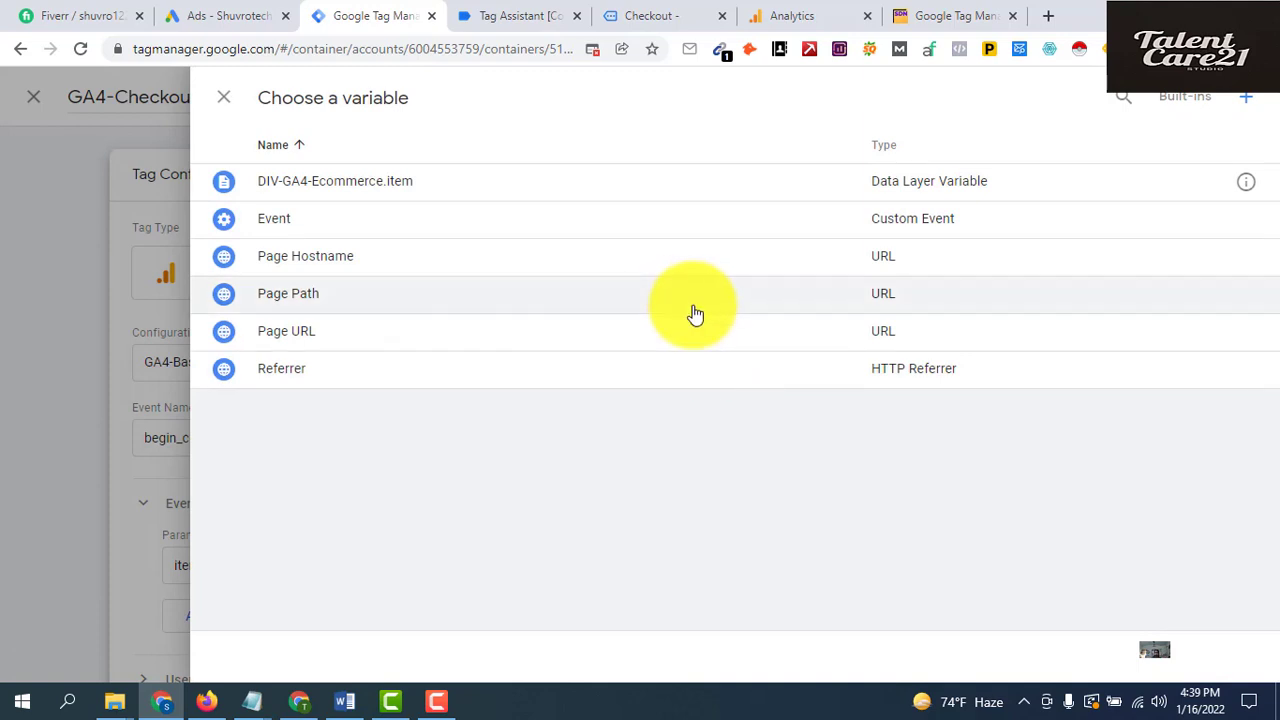
click(415, 190)
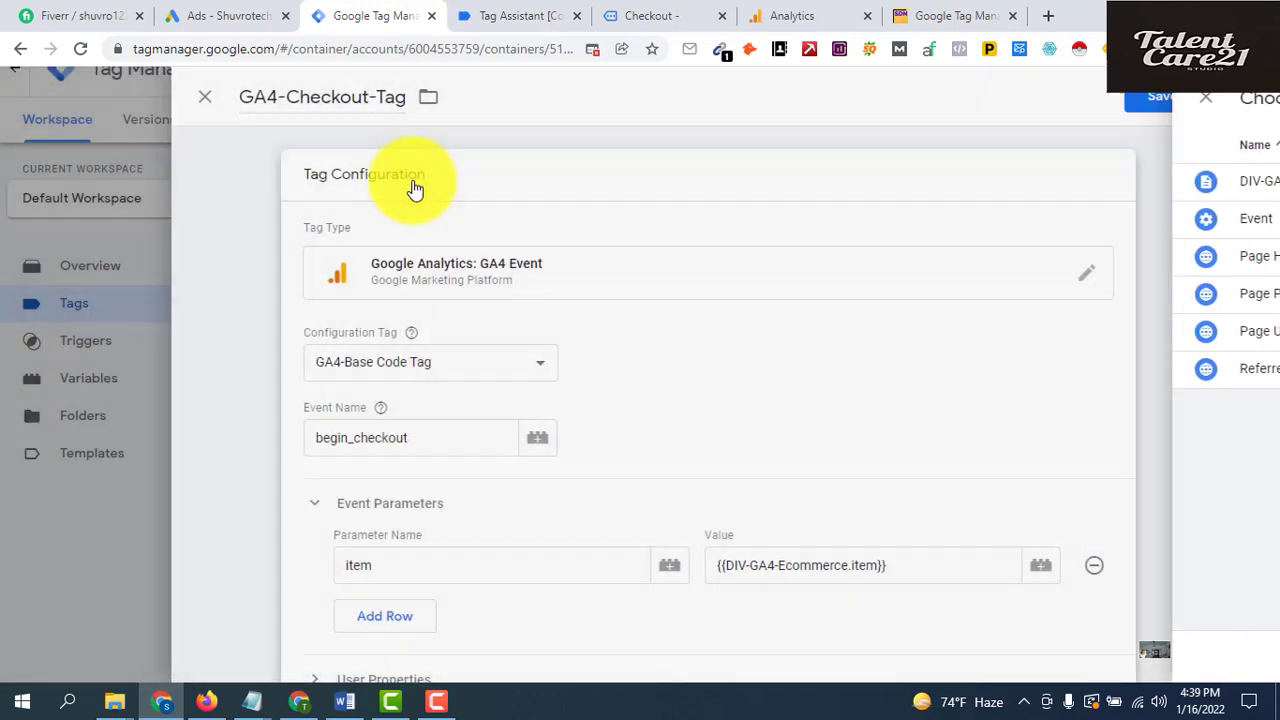
Create a new Custom Event trigger for GA4-Checkout-Tag with begin_checkout as its event name
scroll(867, 498, down, 2)
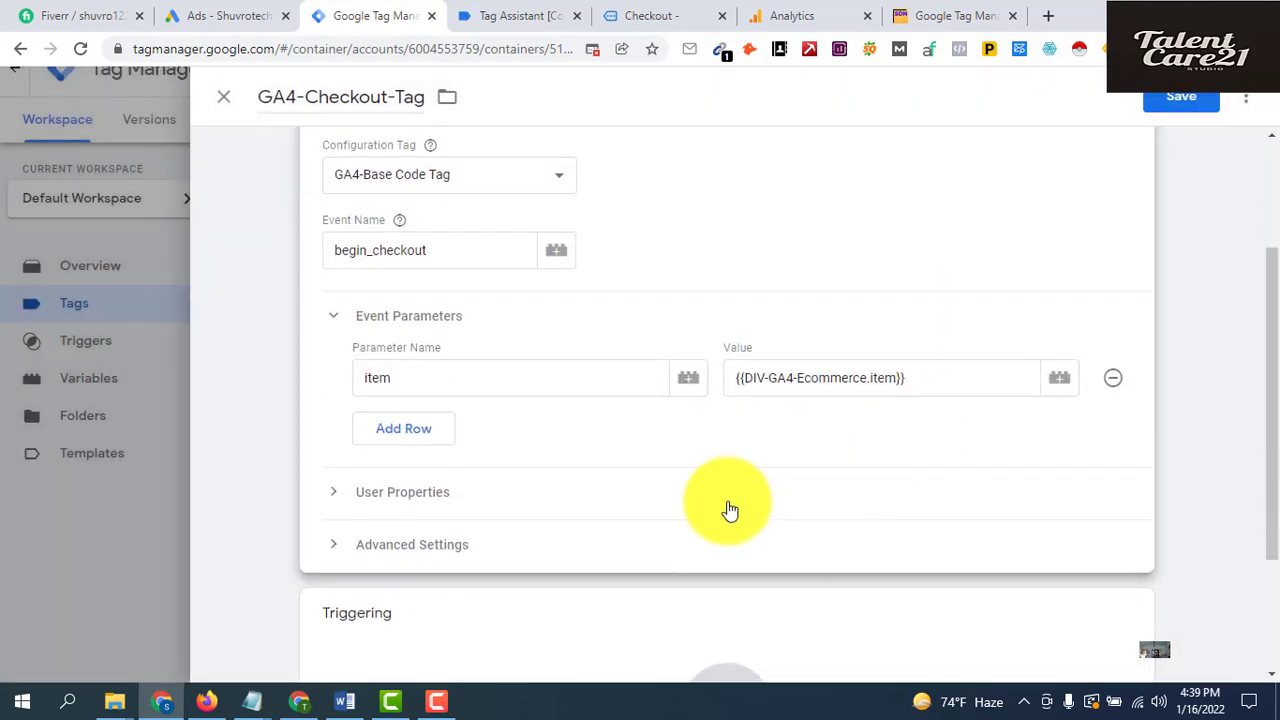
scroll(737, 494, down, 2)
click(740, 544)
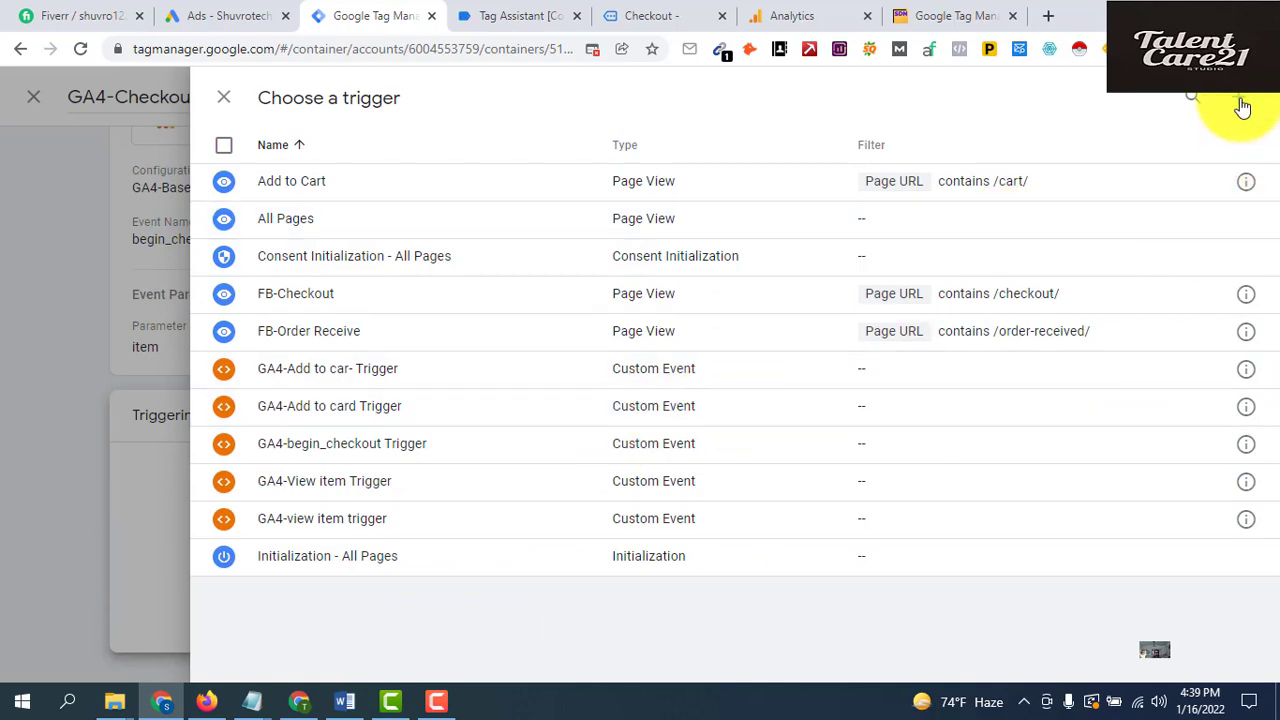
click(1244, 106)
click(760, 287)
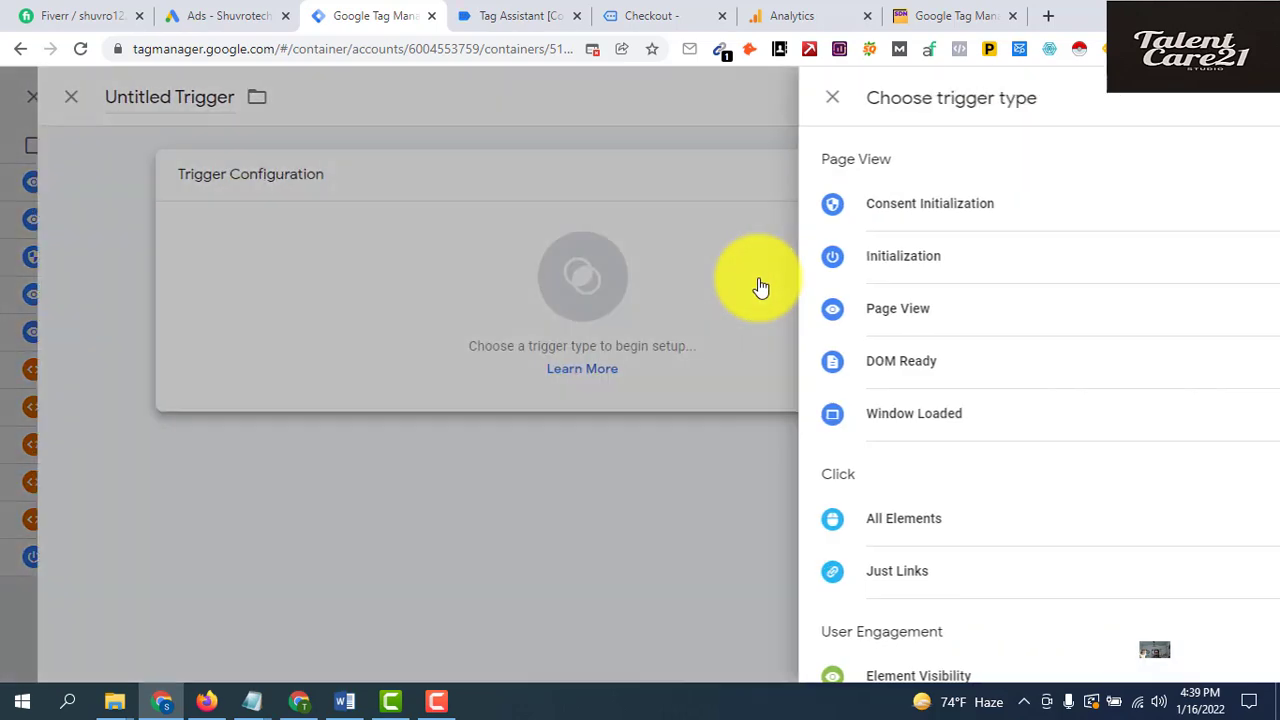
scroll(960, 420, down, 3)
scroll(960, 420, down, 3)
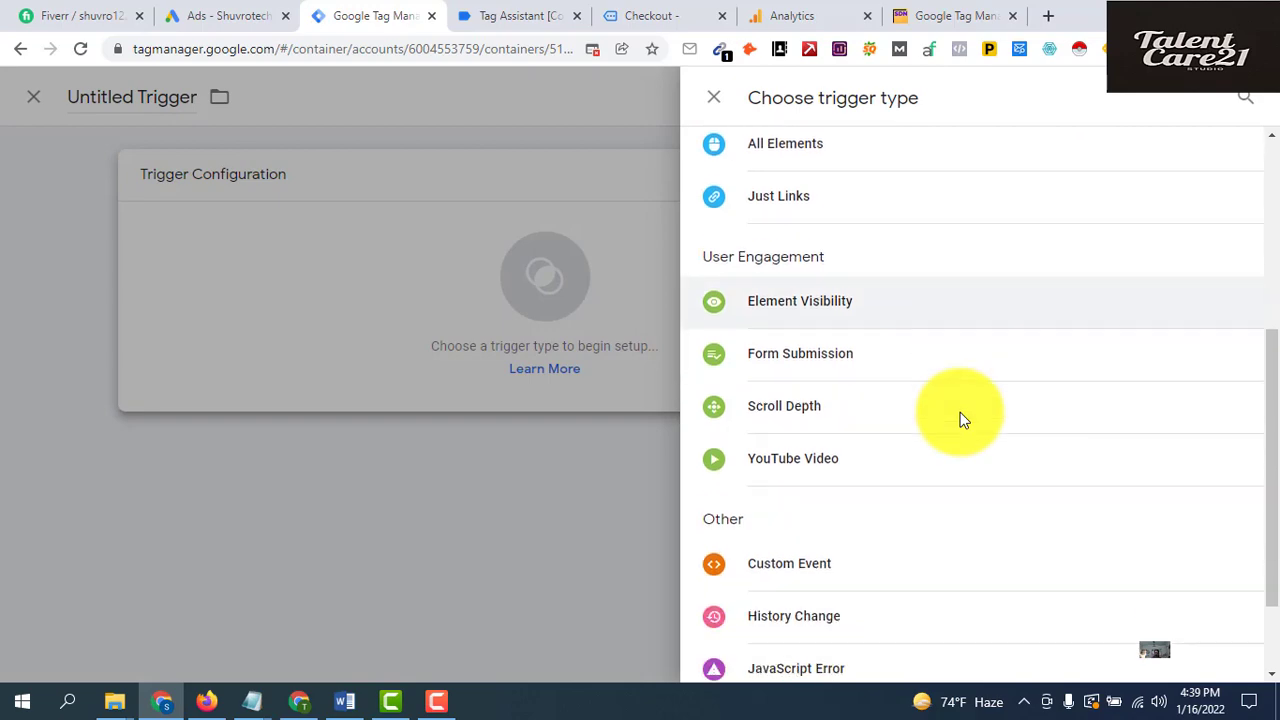
click(806, 455)
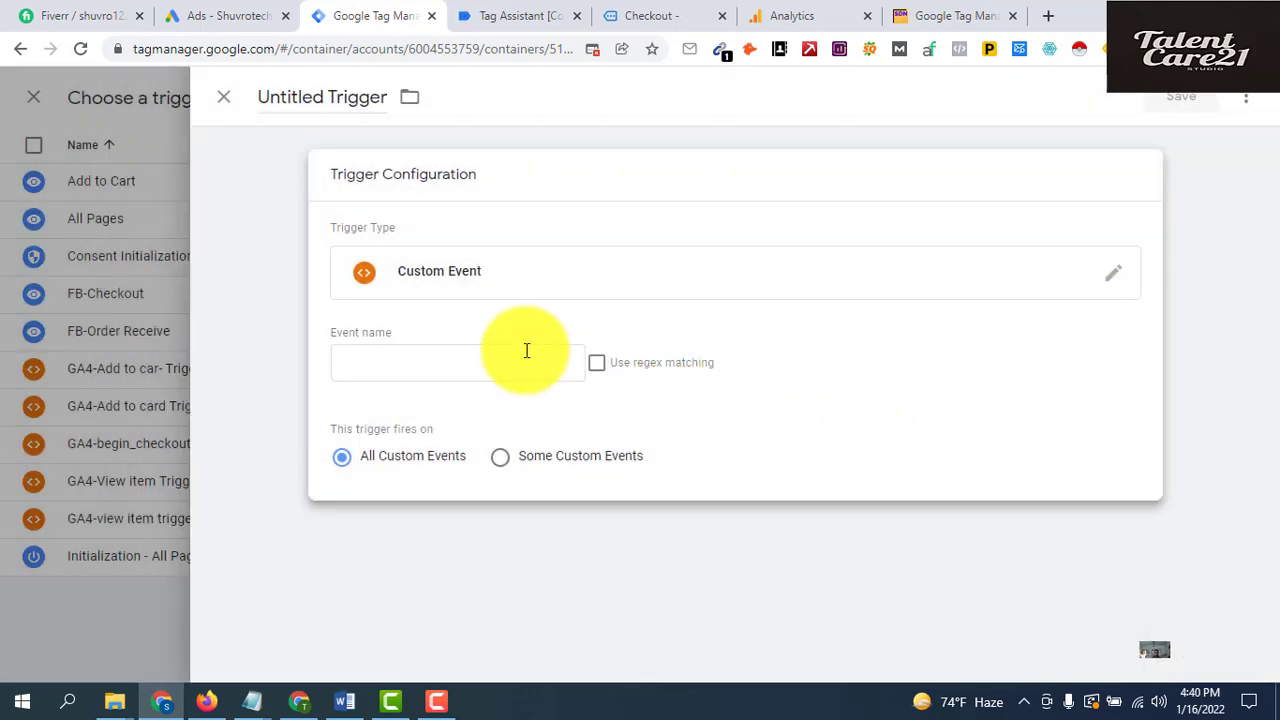
click(469, 360)
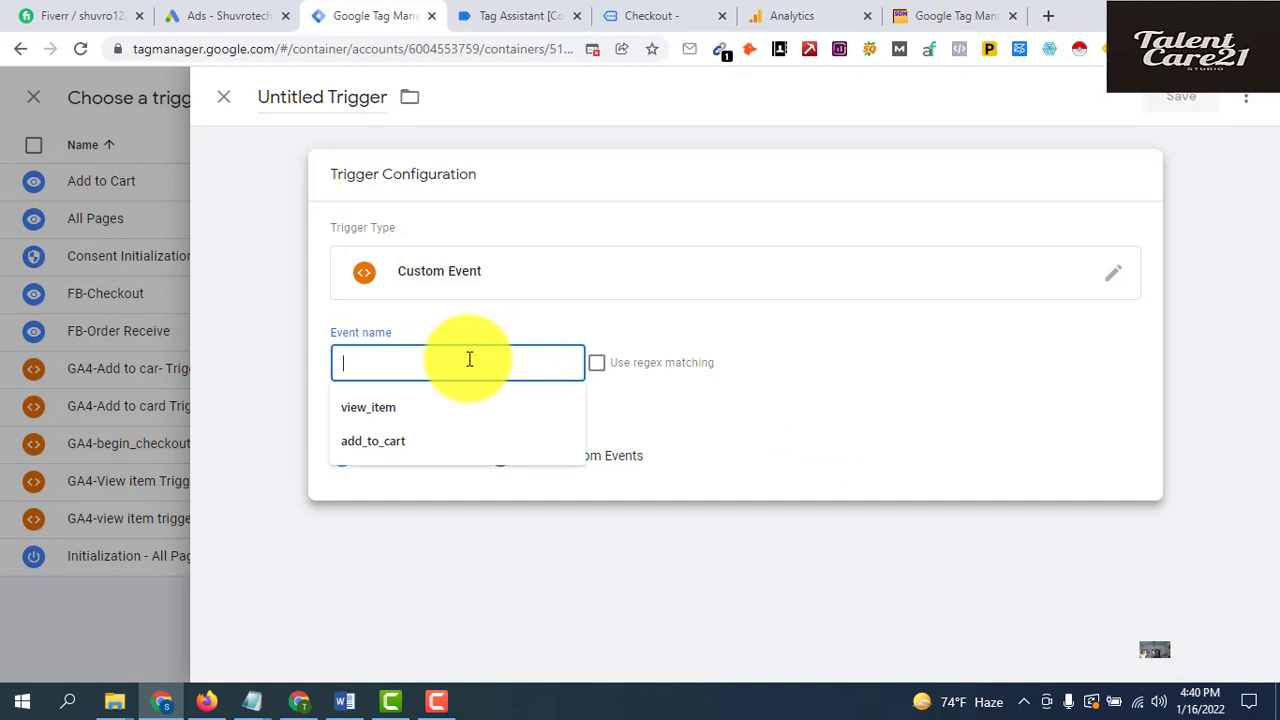
text(begin_checkout)
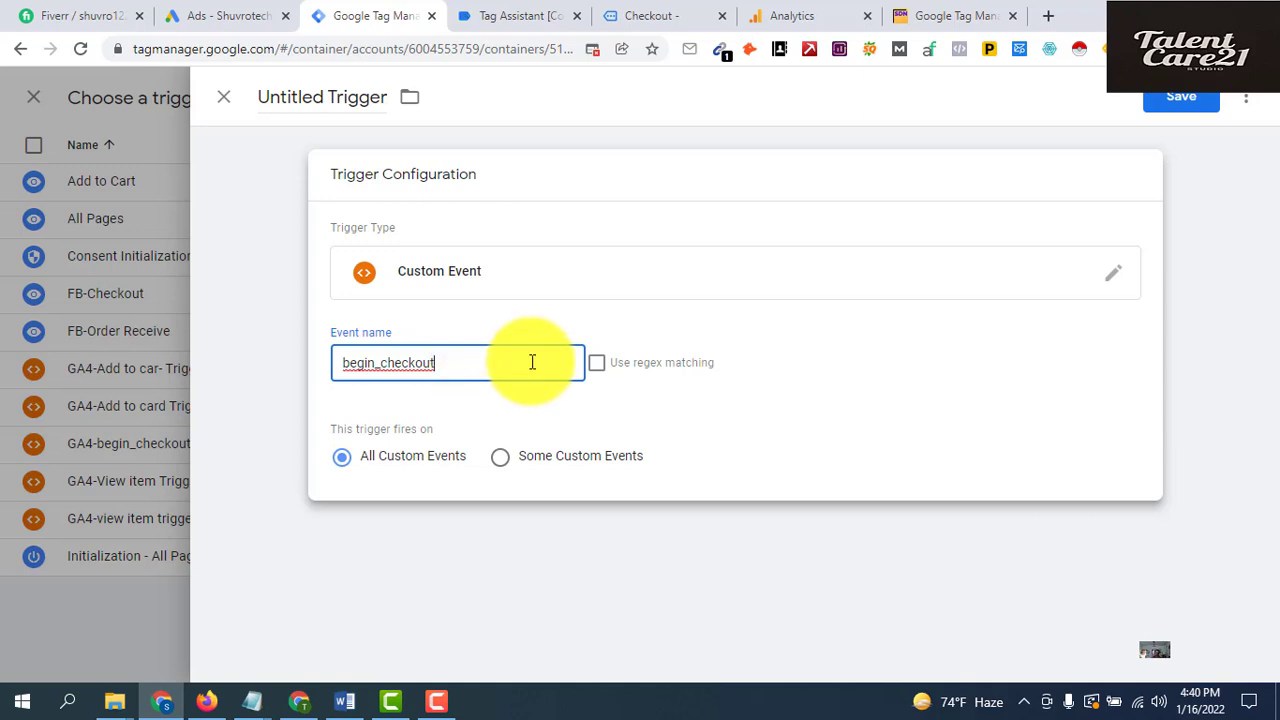
Name the new trigger "GA4-Checkout- Trigger" and save it together with the tag
click(286, 96)
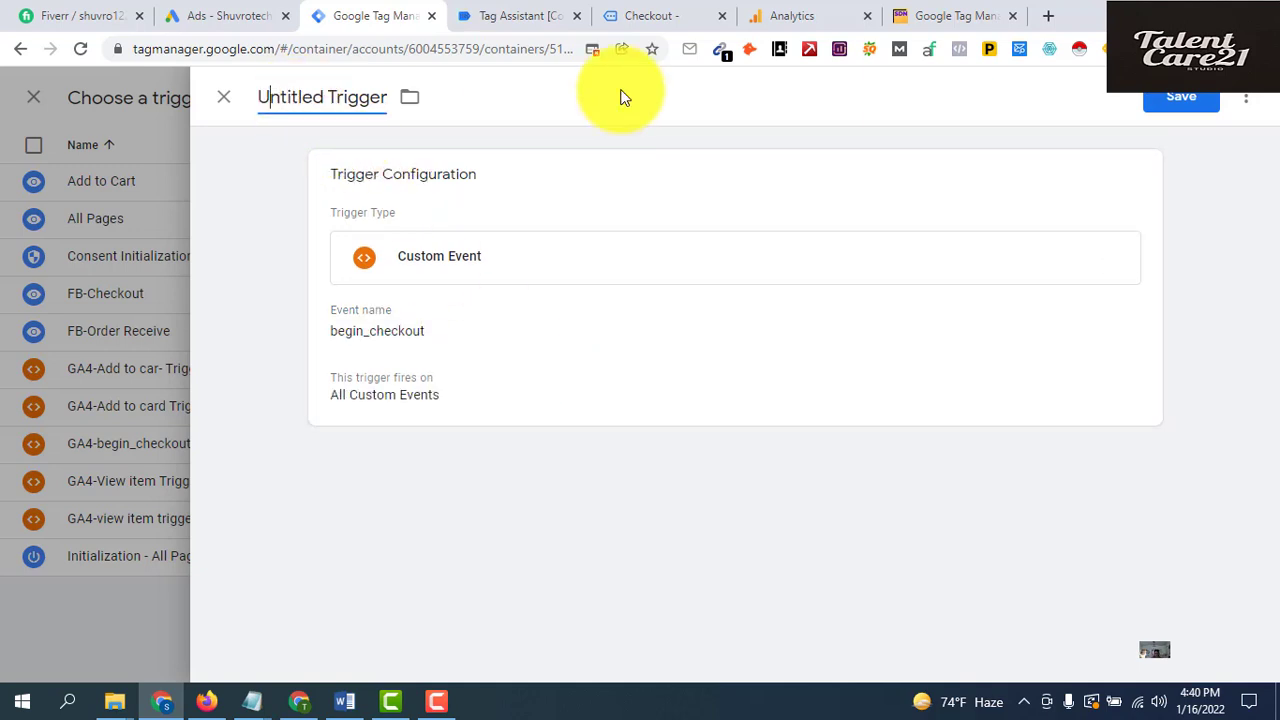
key(Delete)
key(Delete)
key(Delete)
key(Delete)
key(Delete)
key(Delete)
key(Delete)
key(Delete)
key(Delete)
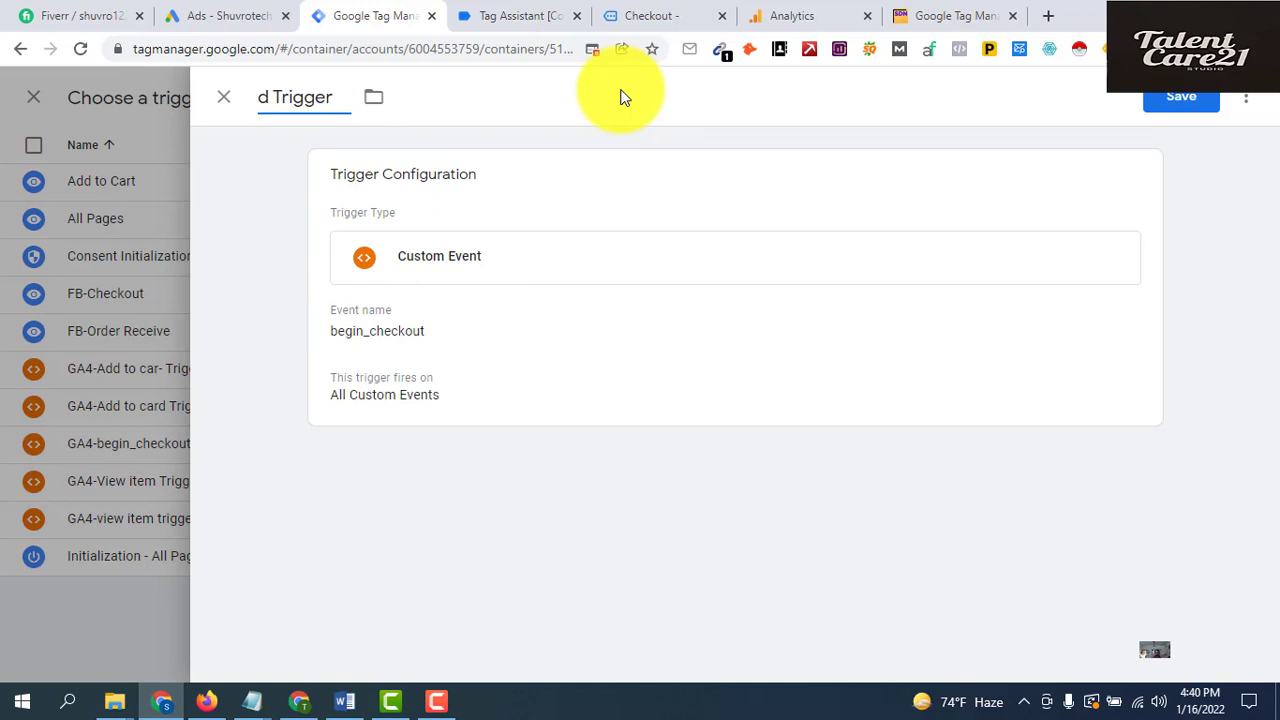
text(GA)
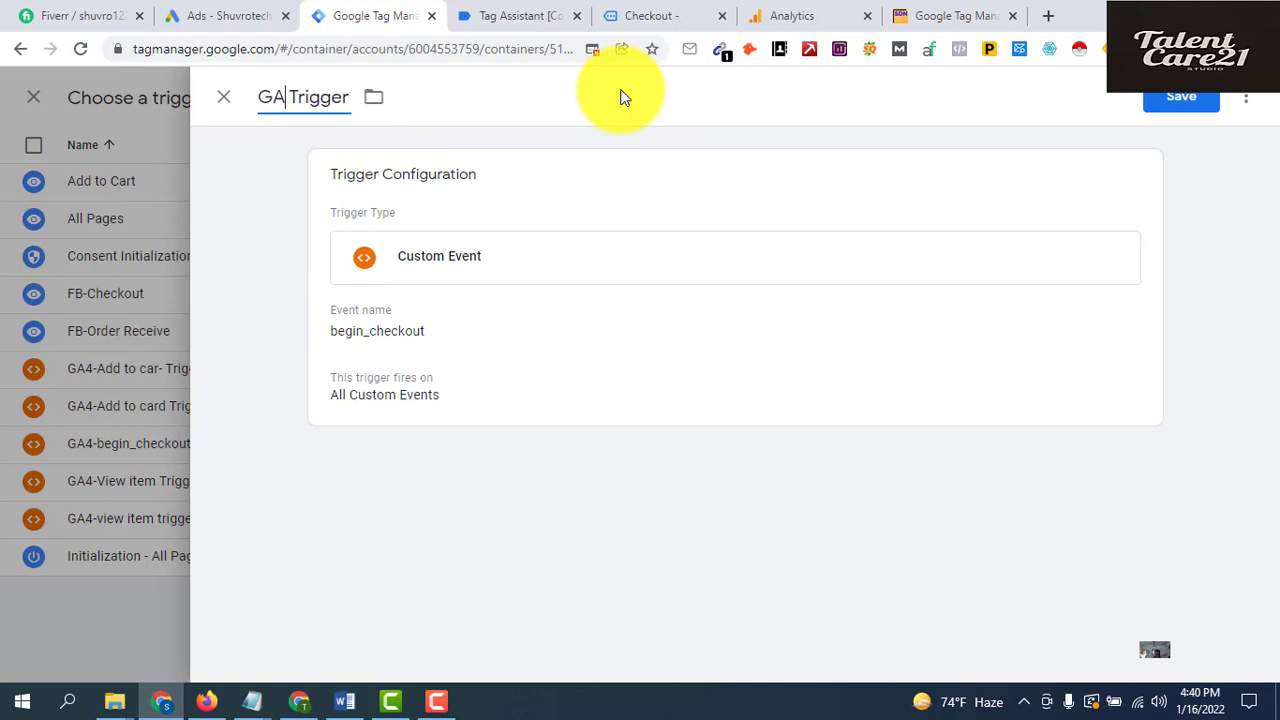
text(4-)
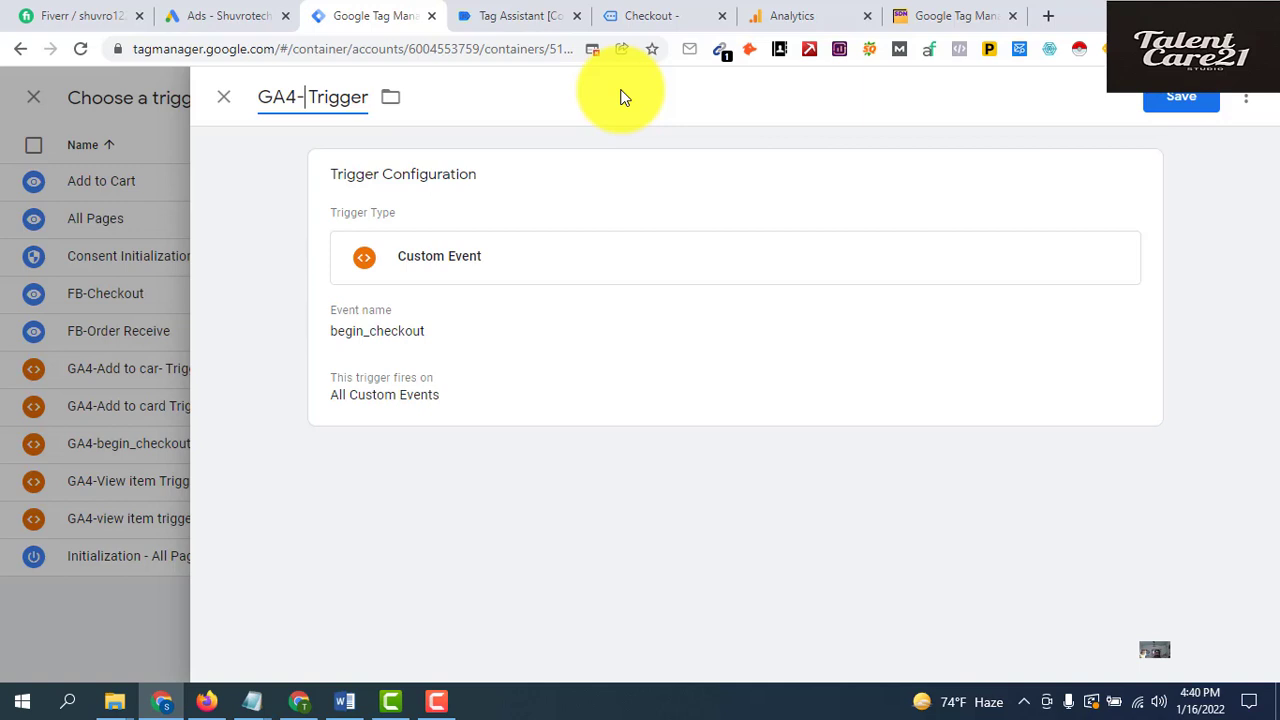
text(begin_checkout)
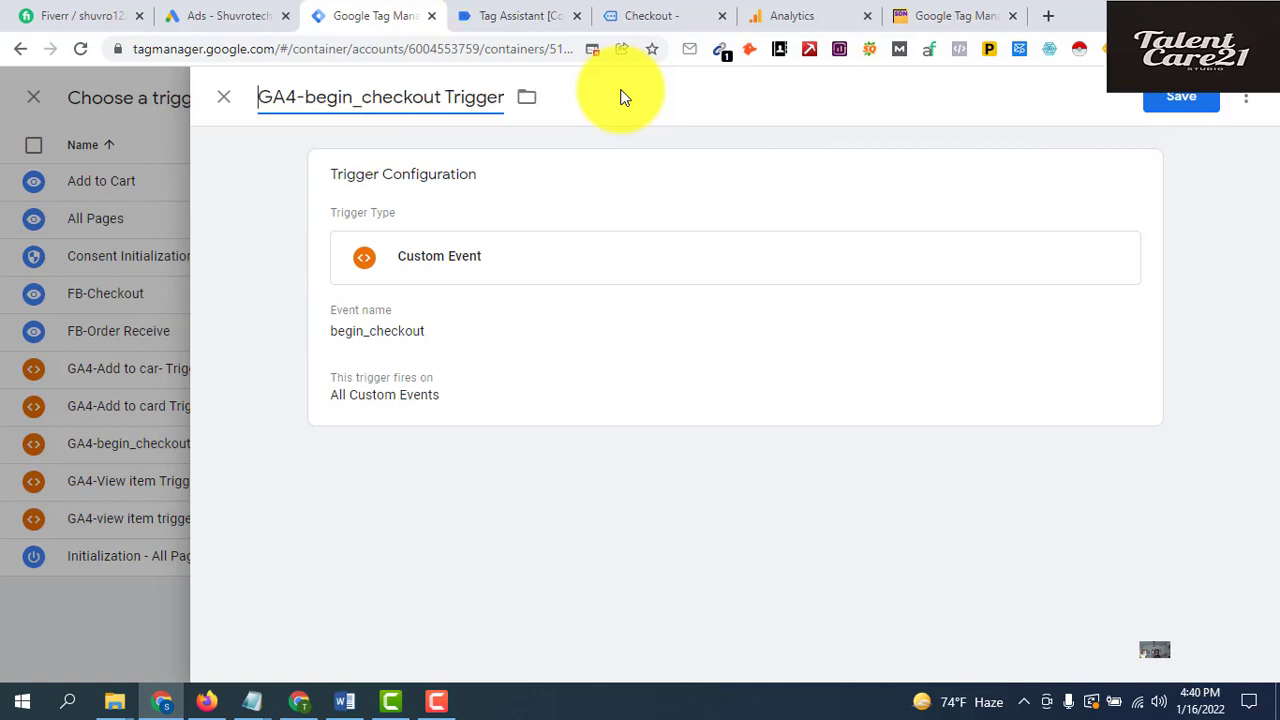
click(358, 99)
key(BackSpace)
key(BackSpace)
key(BackSpace)
key(BackSpace)
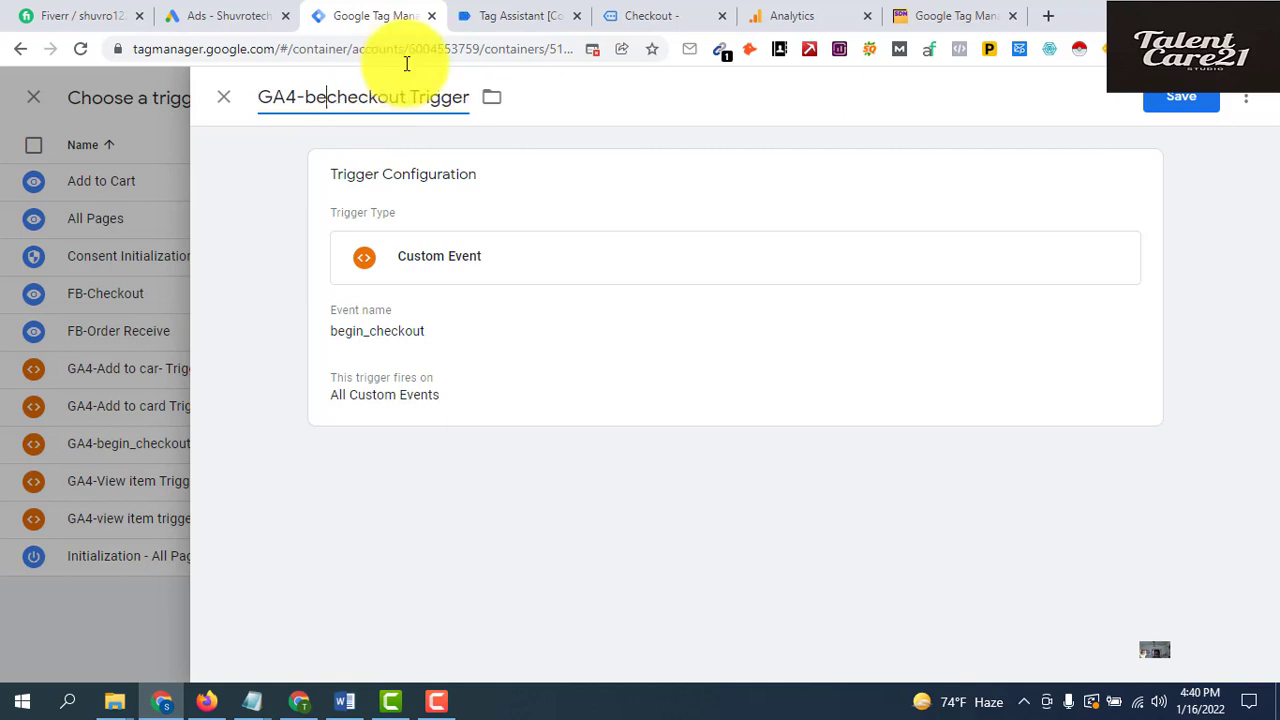
key(BackSpace)
key(BackSpace)
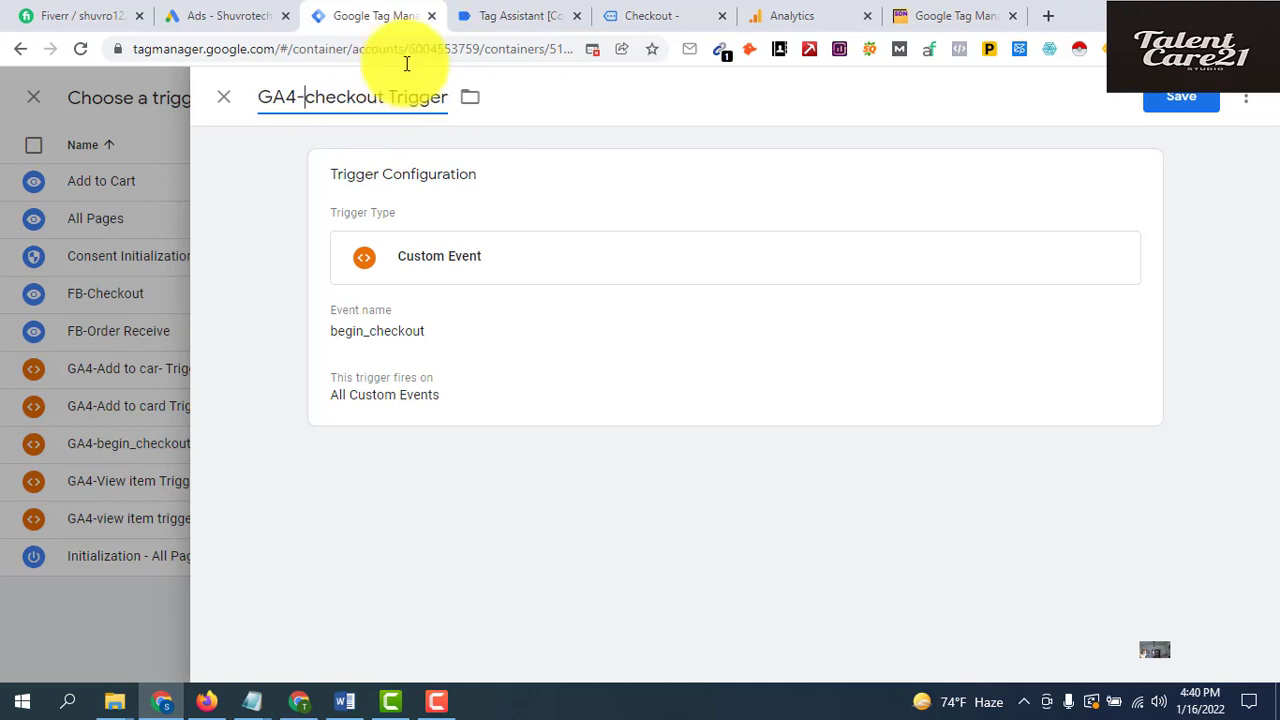
key(Delete)
text(C)
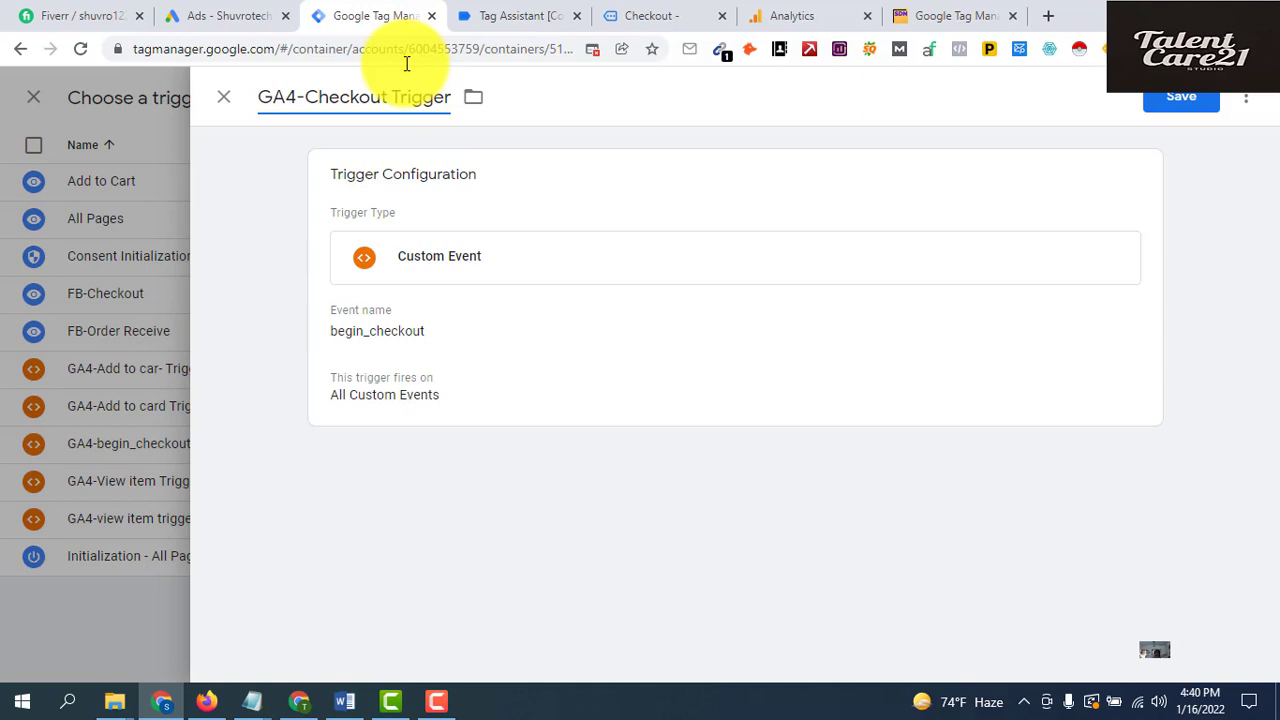
click(389, 97)
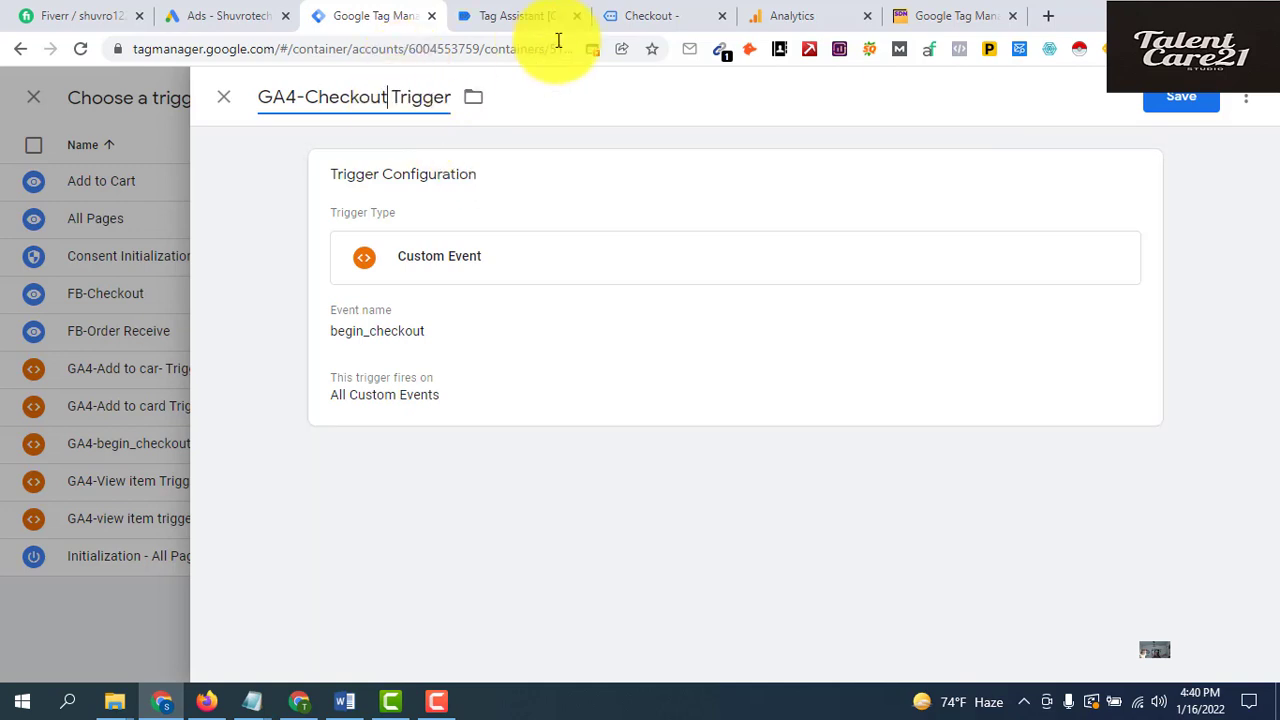
text(-)
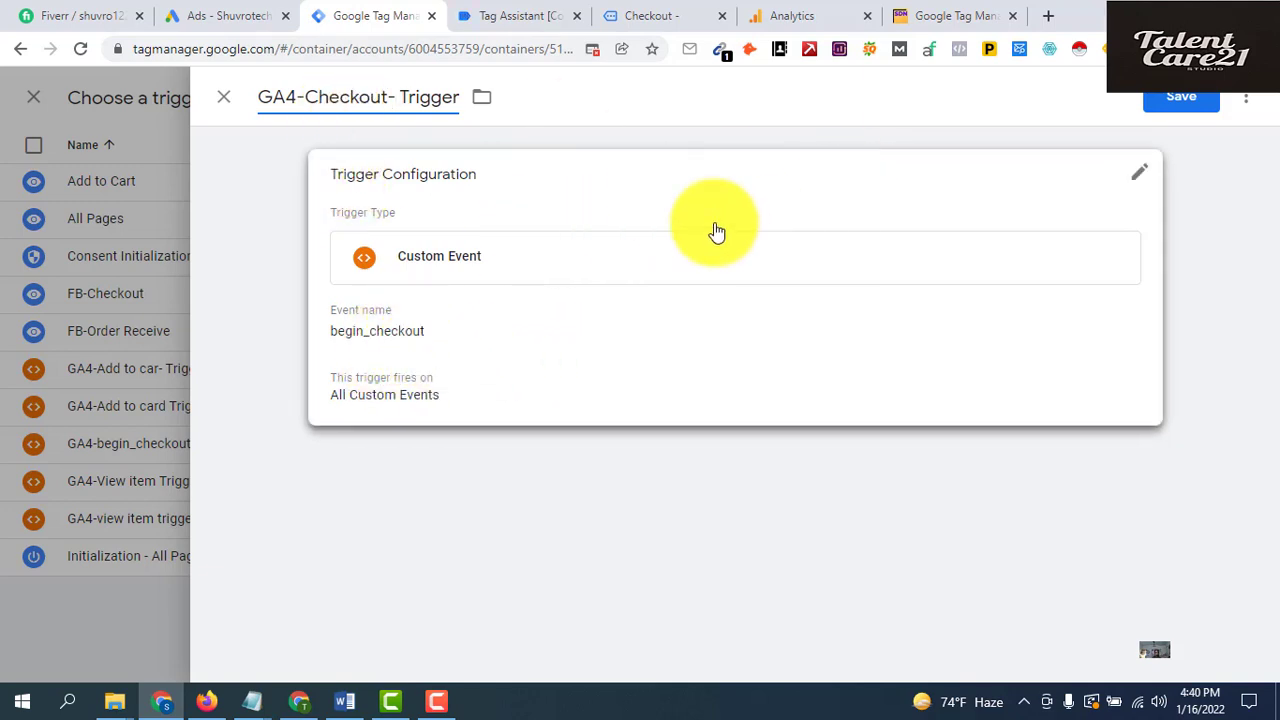
click(1158, 104)
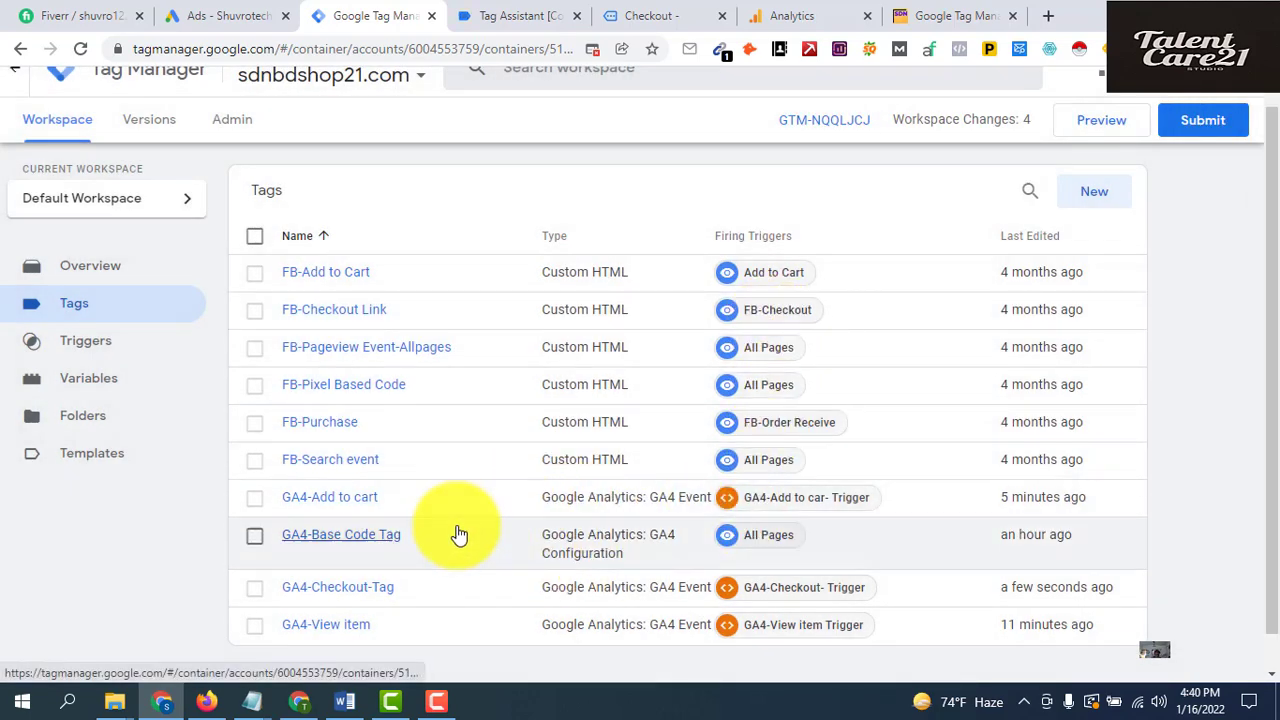
Preview the container and open the product page of Ac Cotton Shalwar Kameez sdn 600.3 in the connected shop
scroll(465, 540, down, 1)
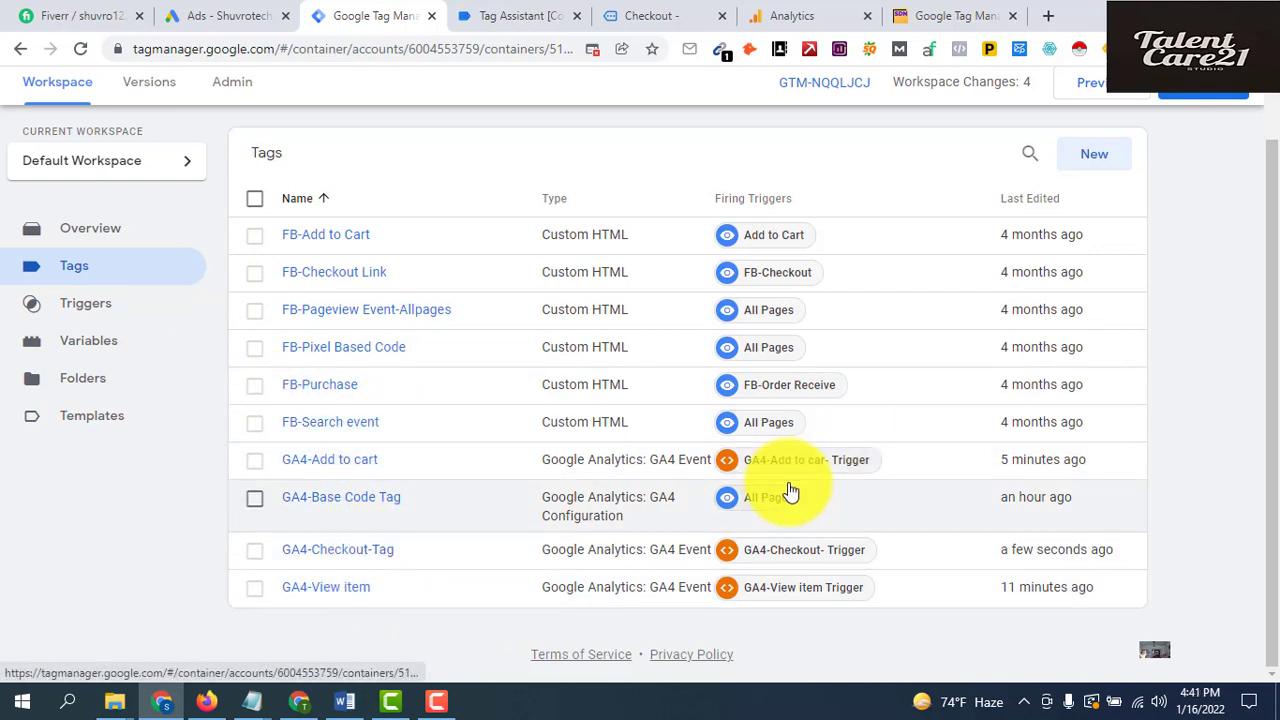
click(1095, 90)
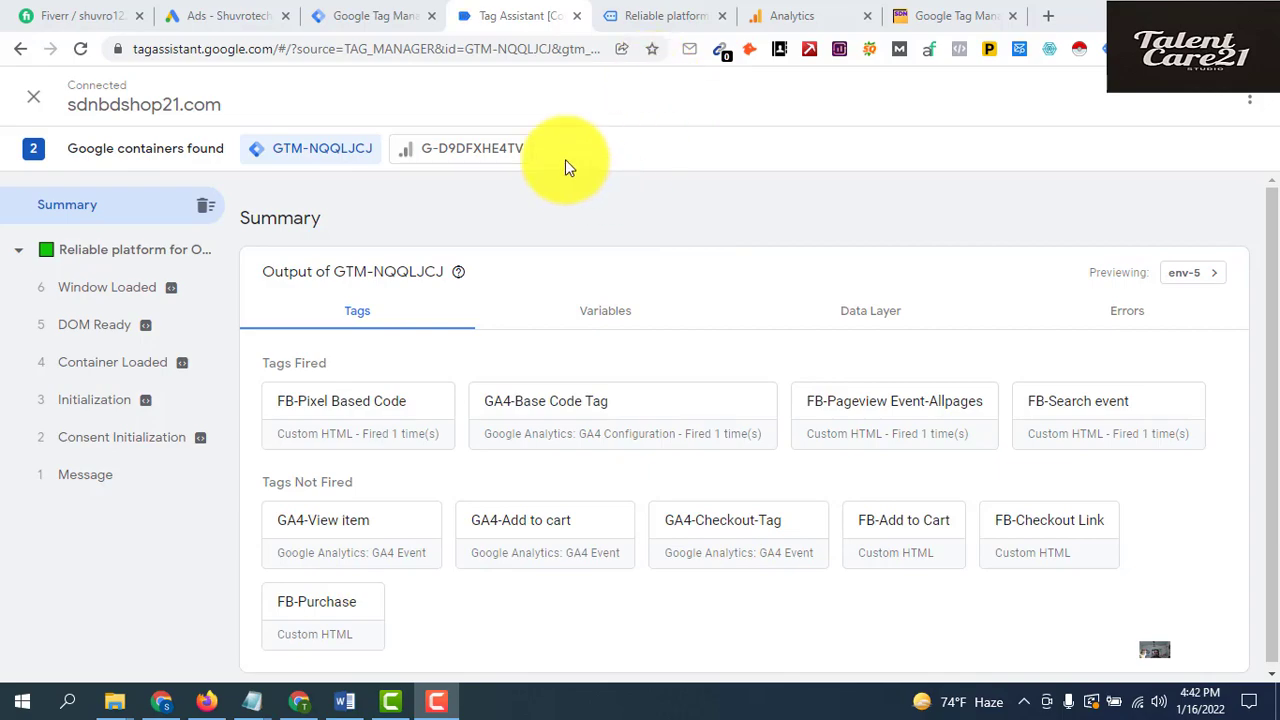
click(683, 15)
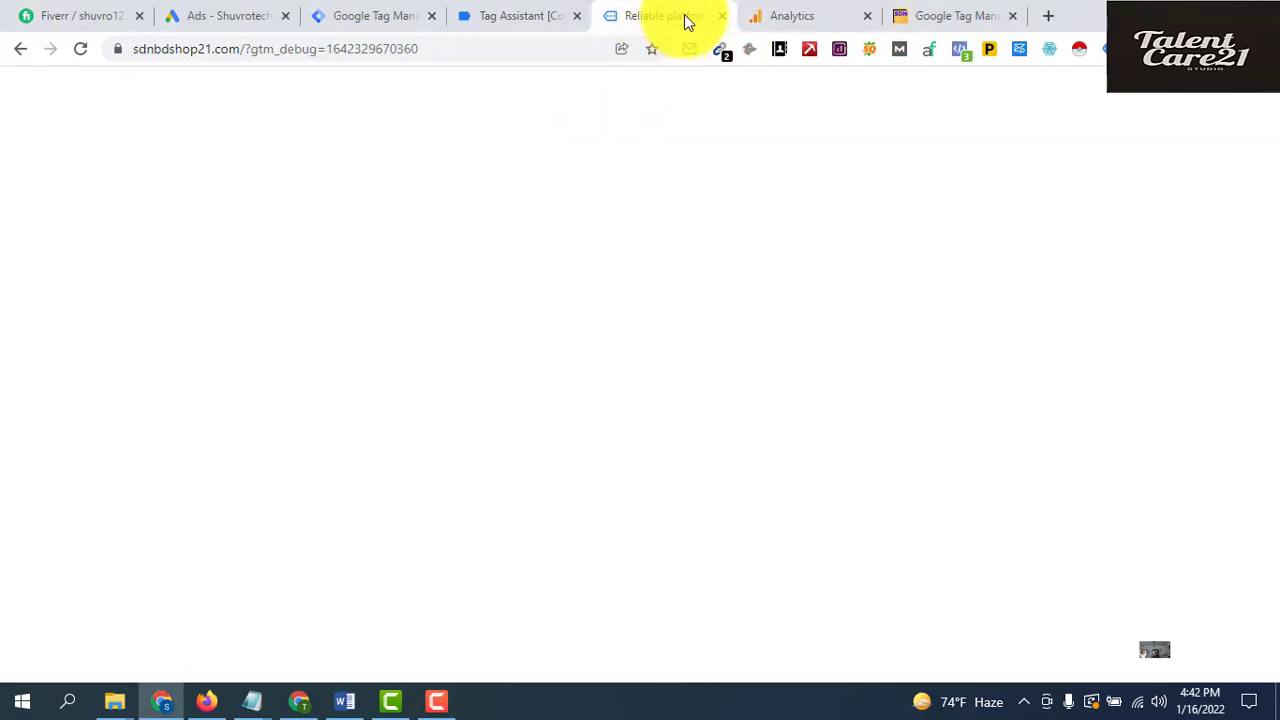
scroll(548, 583, down, 6)
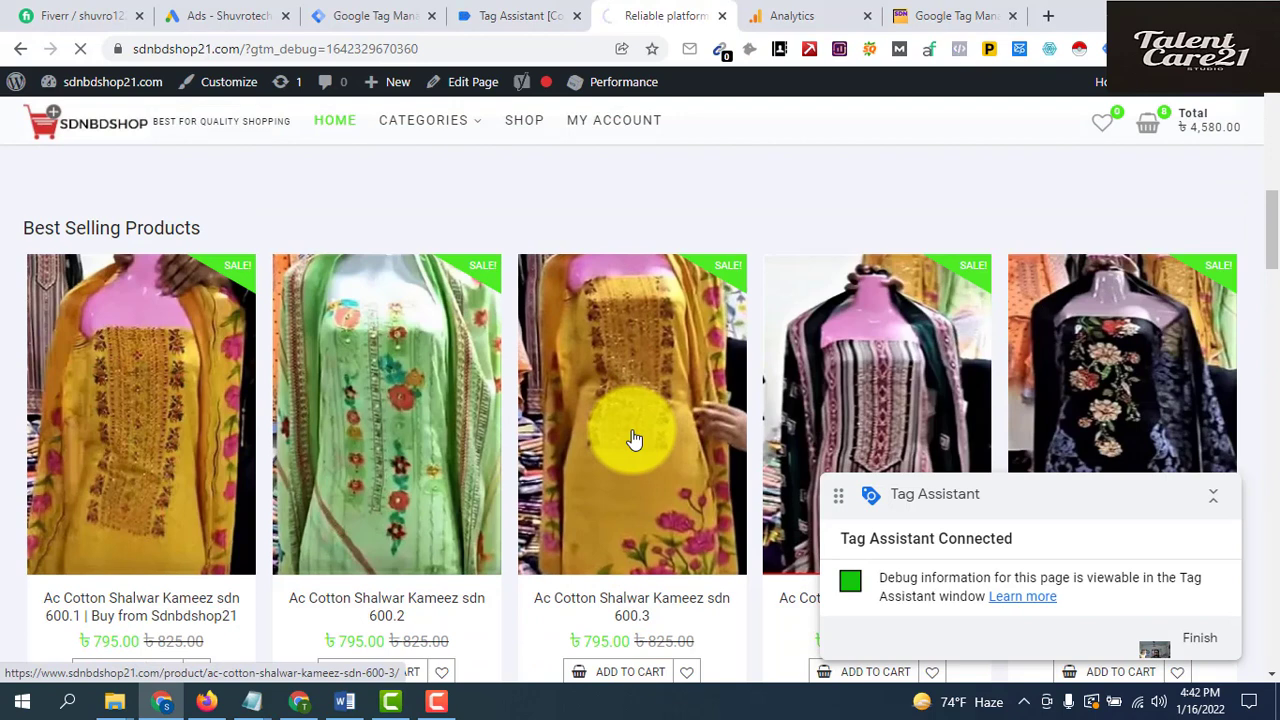
click(634, 440)
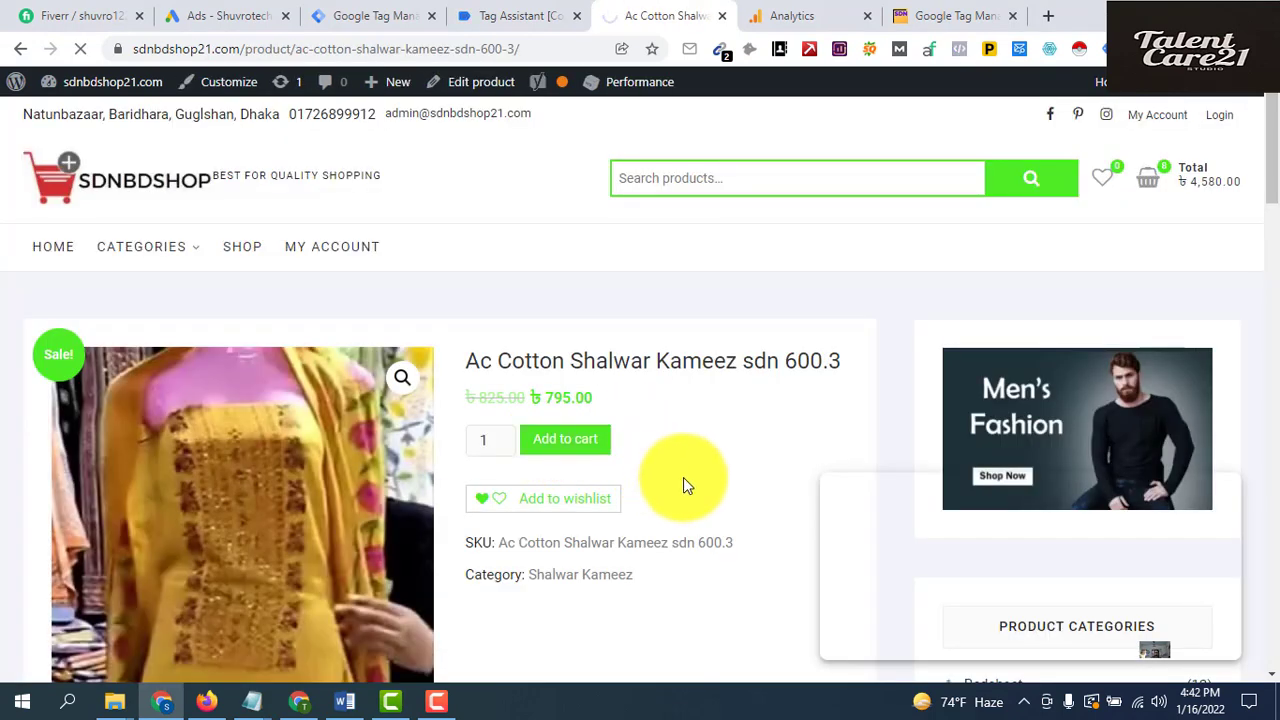
Add the product to the cart and proceed from the cart to the checkout page
scroll(677, 487, down, 5)
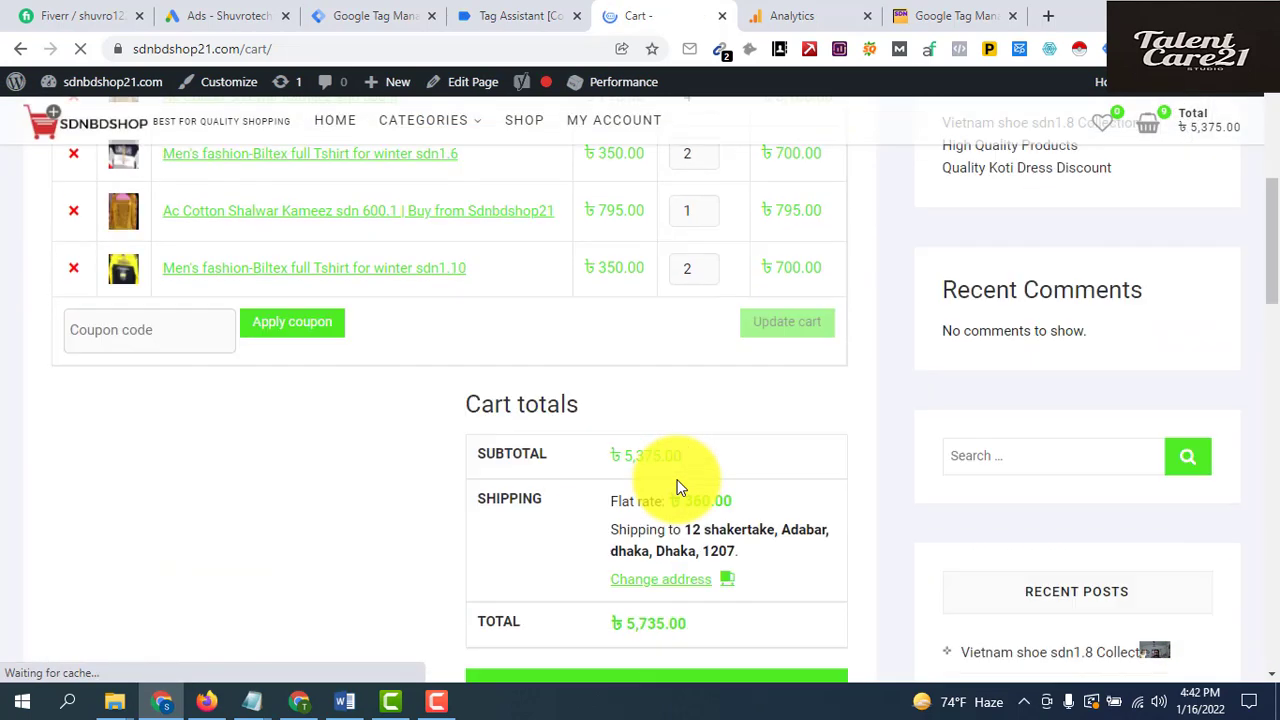
scroll(677, 487, down, 5)
click(660, 235)
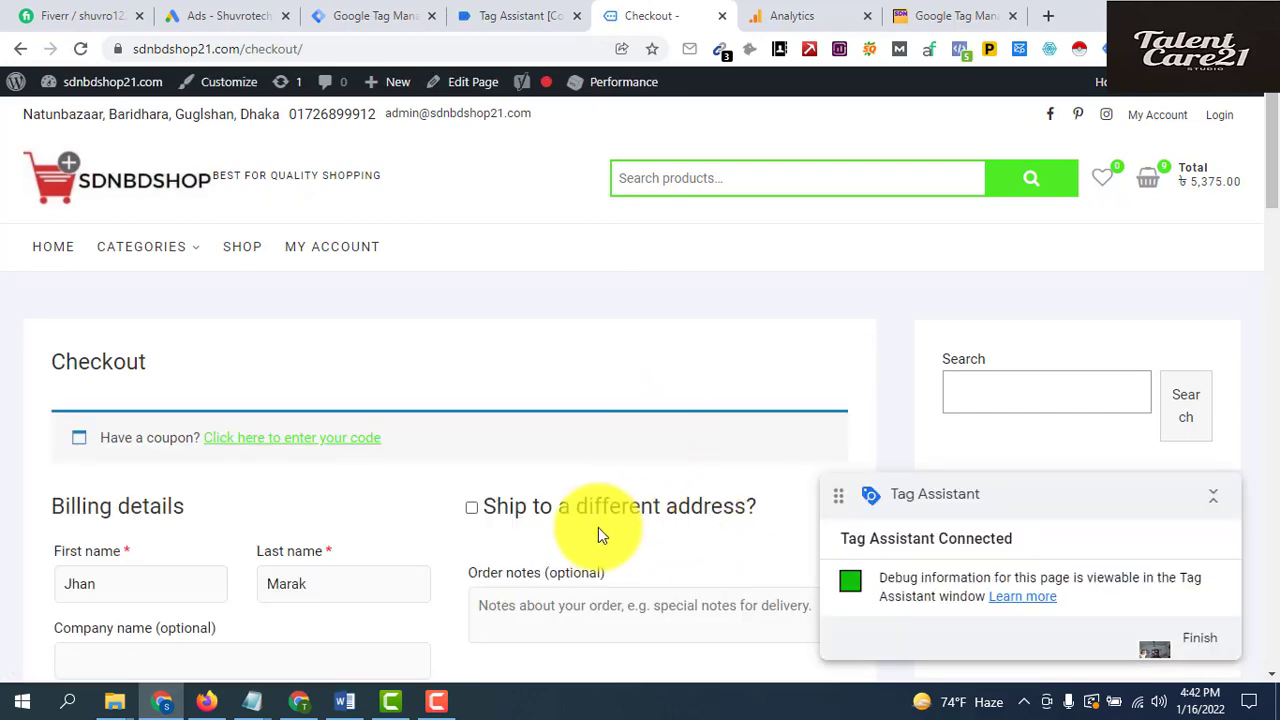
Examine in Tag Assistant which tags fired during the checkout test, and reload the Tag Assistant page
click(374, 18)
click(466, 20)
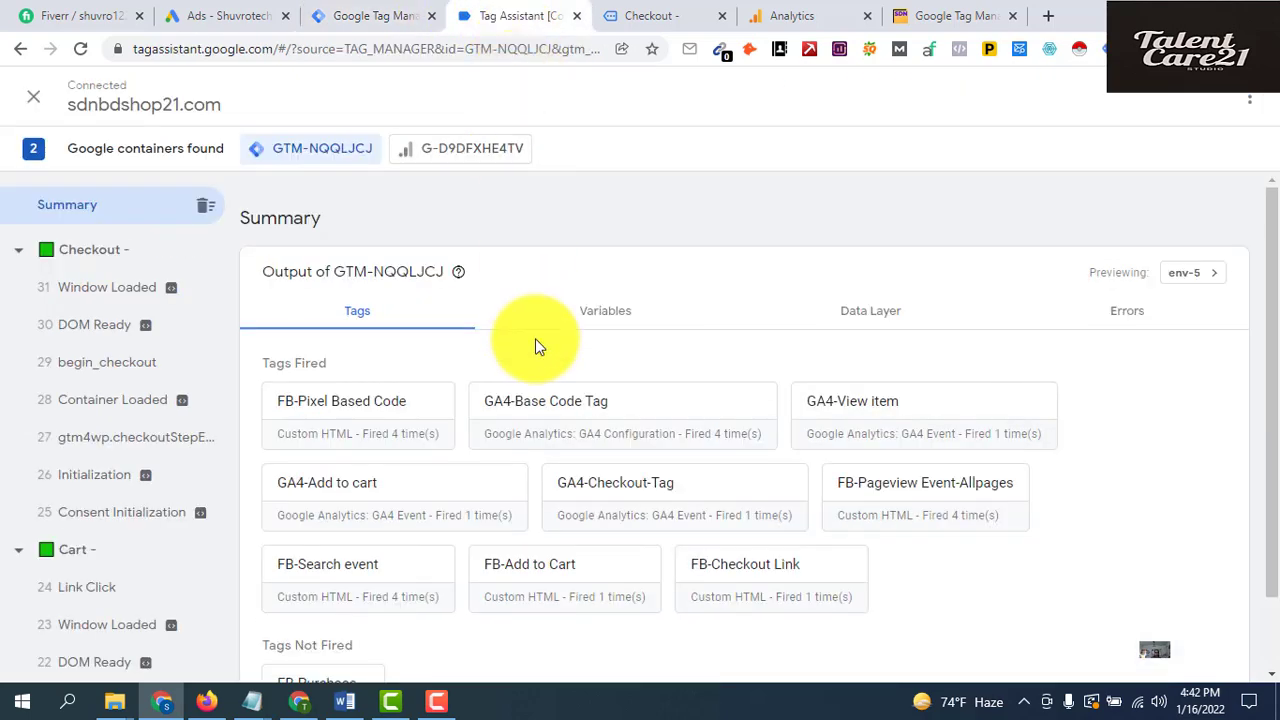
scroll(583, 418, down, 2)
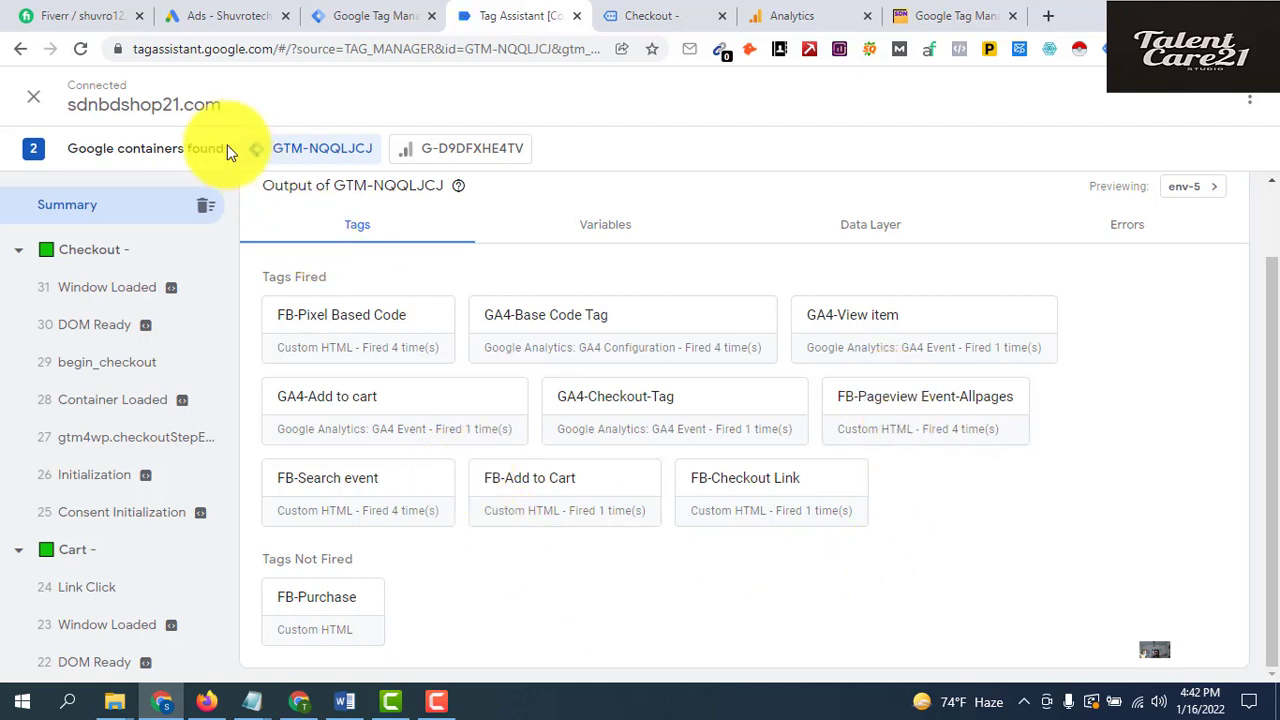
click(81, 49)
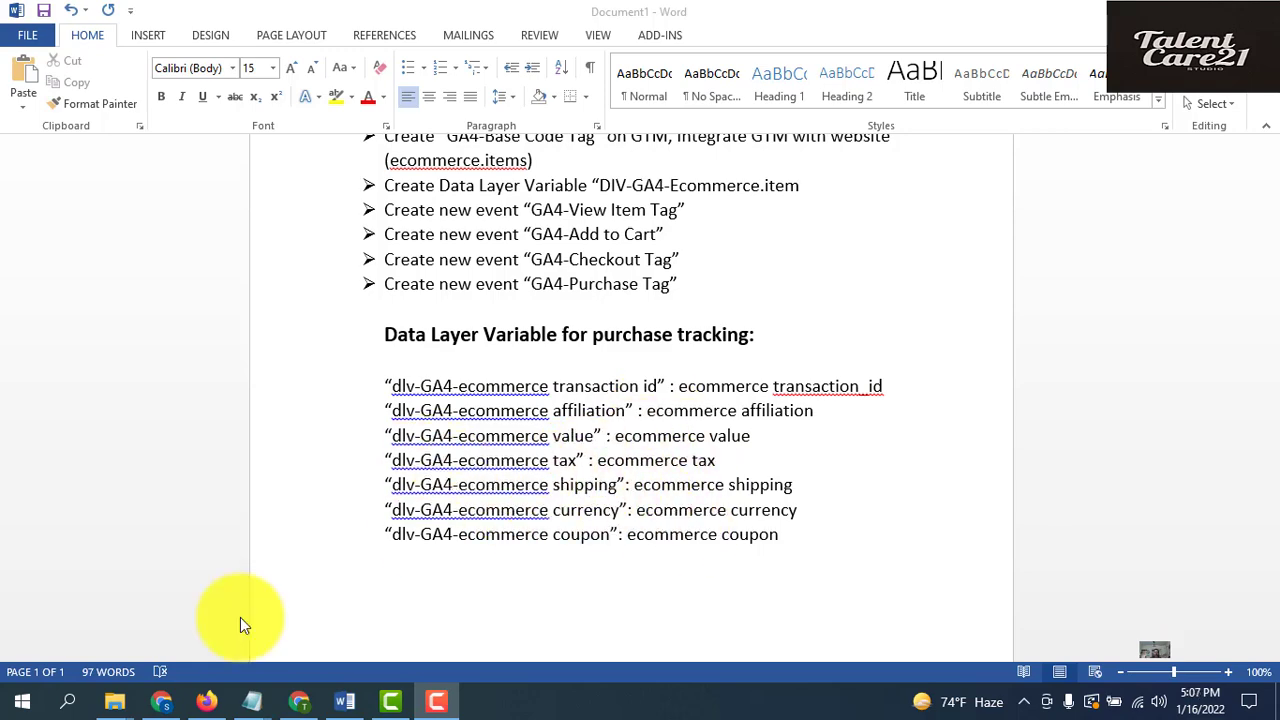
Switch from the Word notes back to the Google Tag Manager workspace in Chrome
click(161, 700)
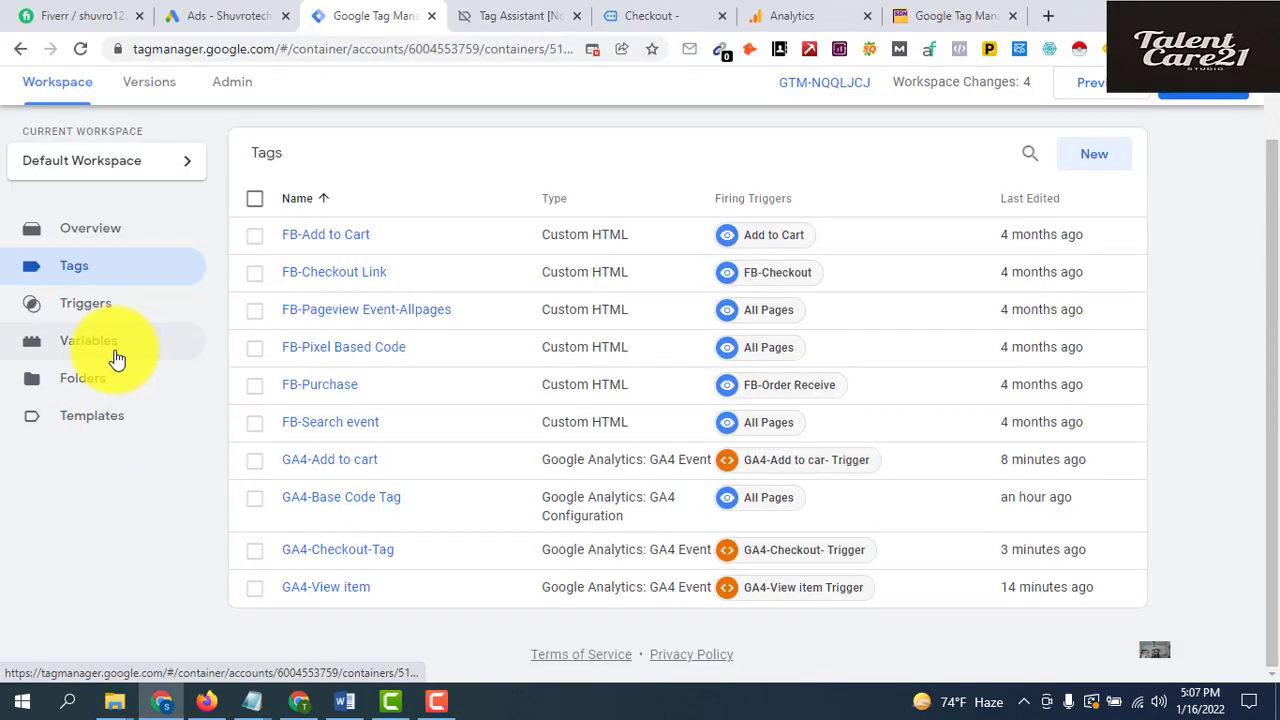
Start a new user-defined variable and copy the name "dlv-GA4-ecommerce transaction id" from the Word document
click(119, 354)
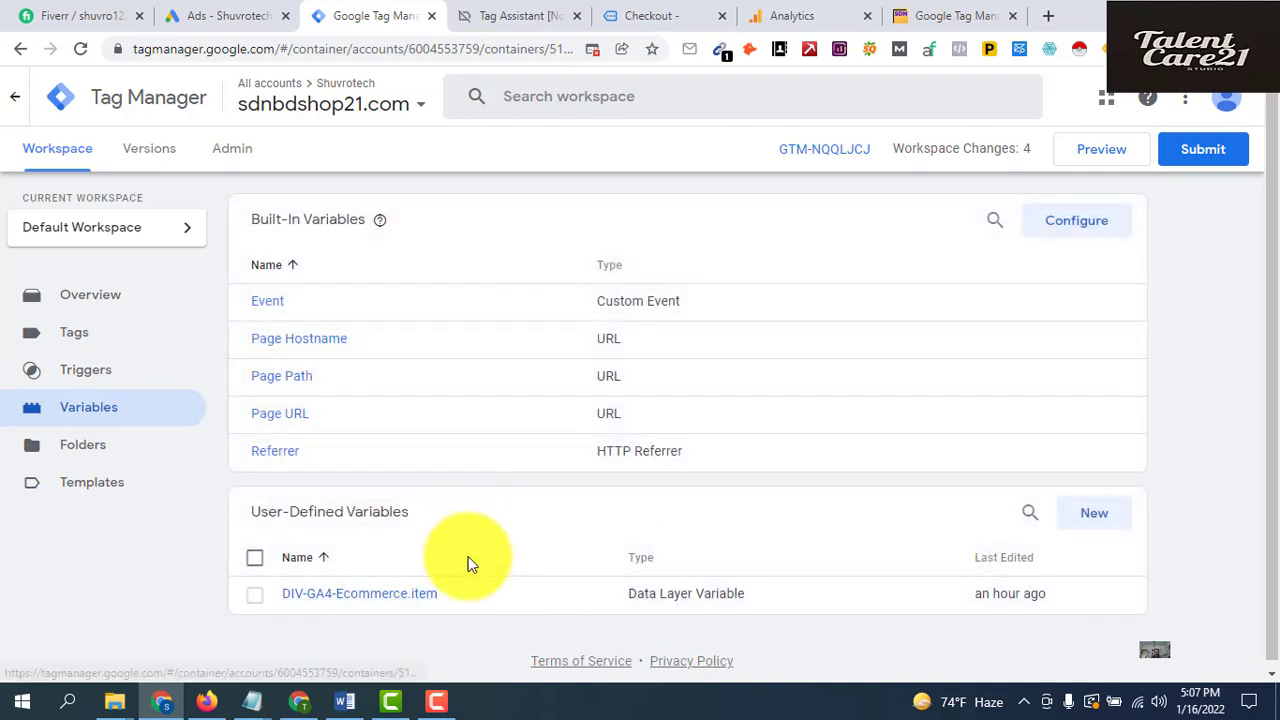
click(1087, 515)
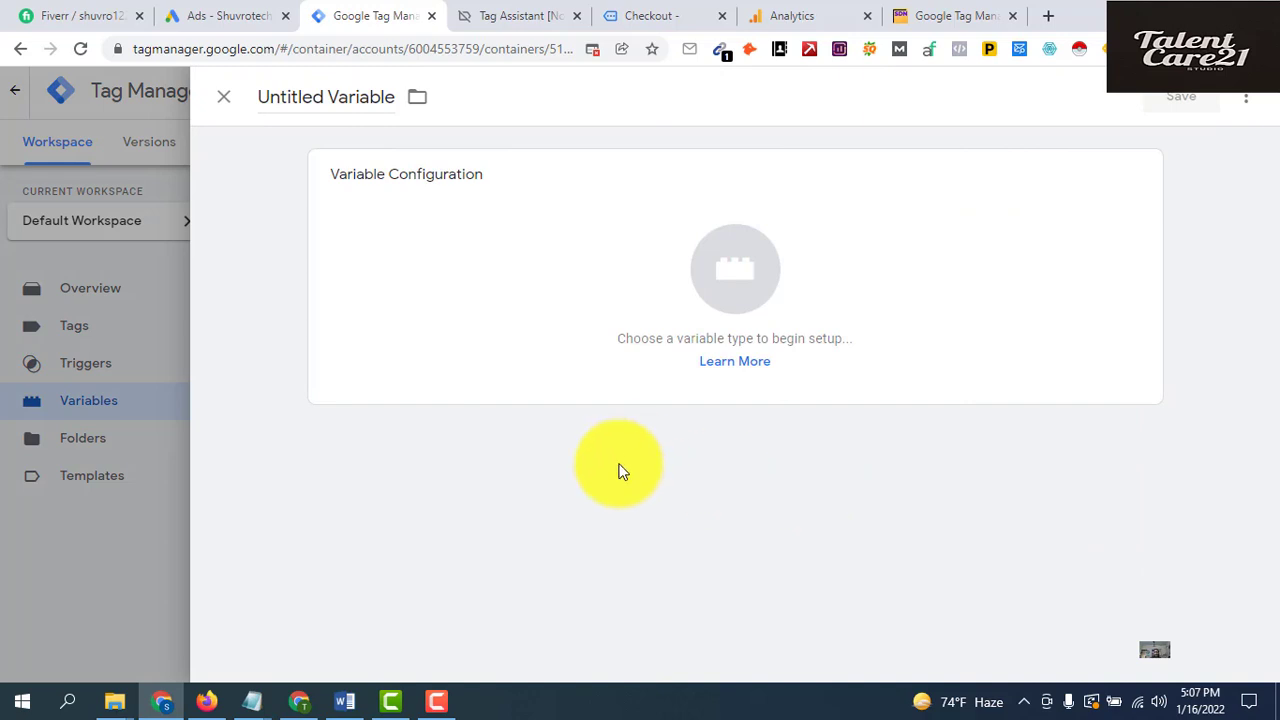
click(347, 703)
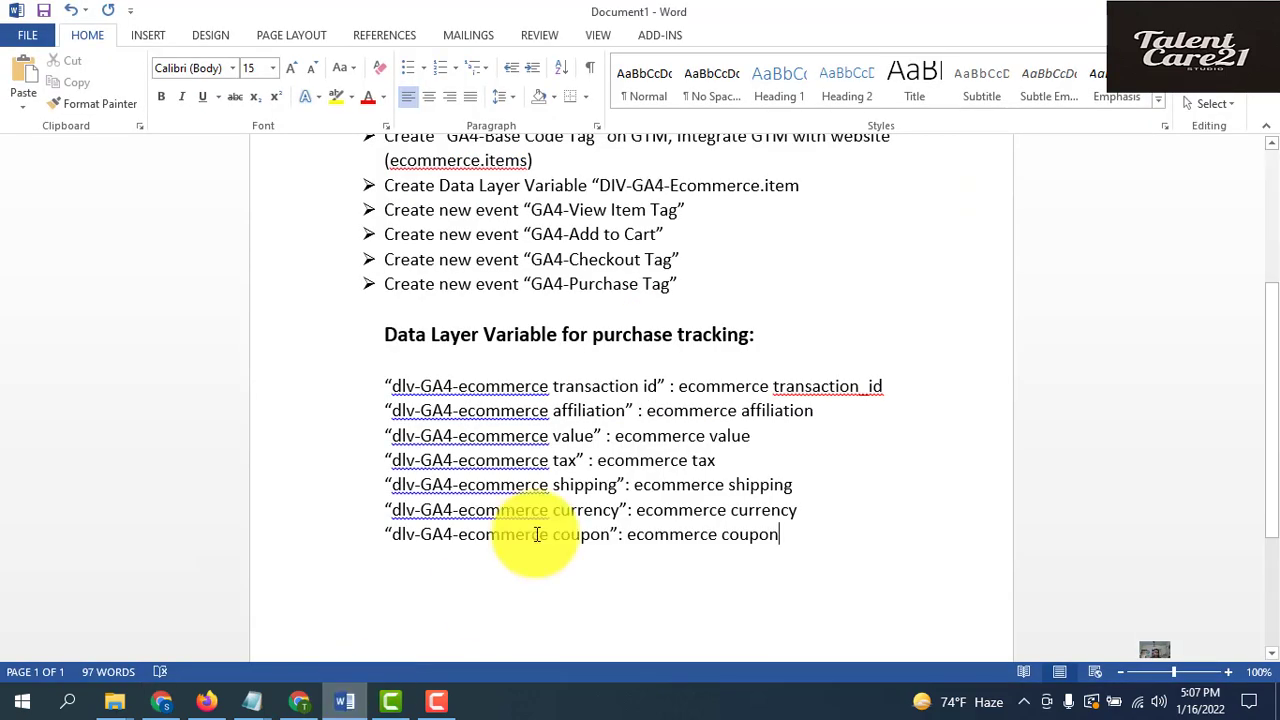
drag(393, 386, 448, 388)
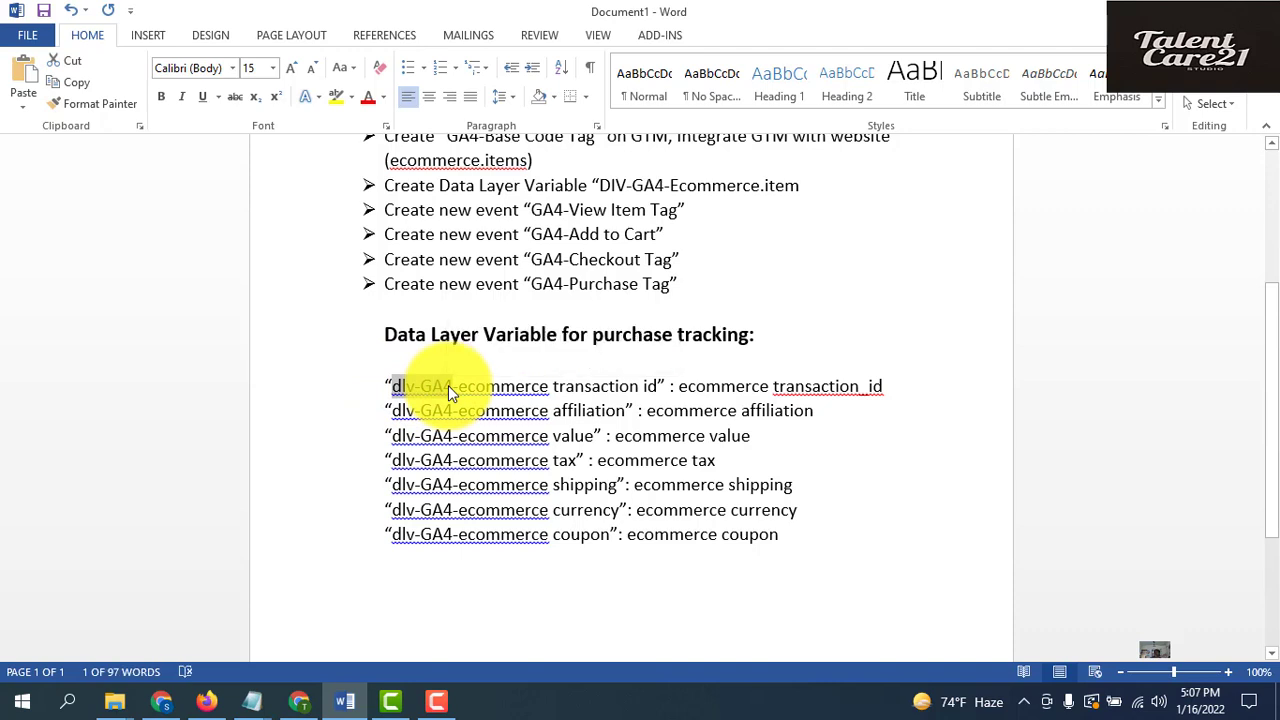
key(shift+Right)
key(shift+Right)
key(shift+Right)
key(shift+Right)
key(shift+Right)
key(shift+Right)
key(shift+Right)
key(shift+Right)
key(shift+Right)
key(shift+Right)
key(shift+Right)
key(shift+Right)
key(shift+Right)
key(shift+Right)
key(shift+Right)
key(shift+Right)
key(shift+Right)
key(shift+Right)
key(shift+Right)
key(shift+Right)
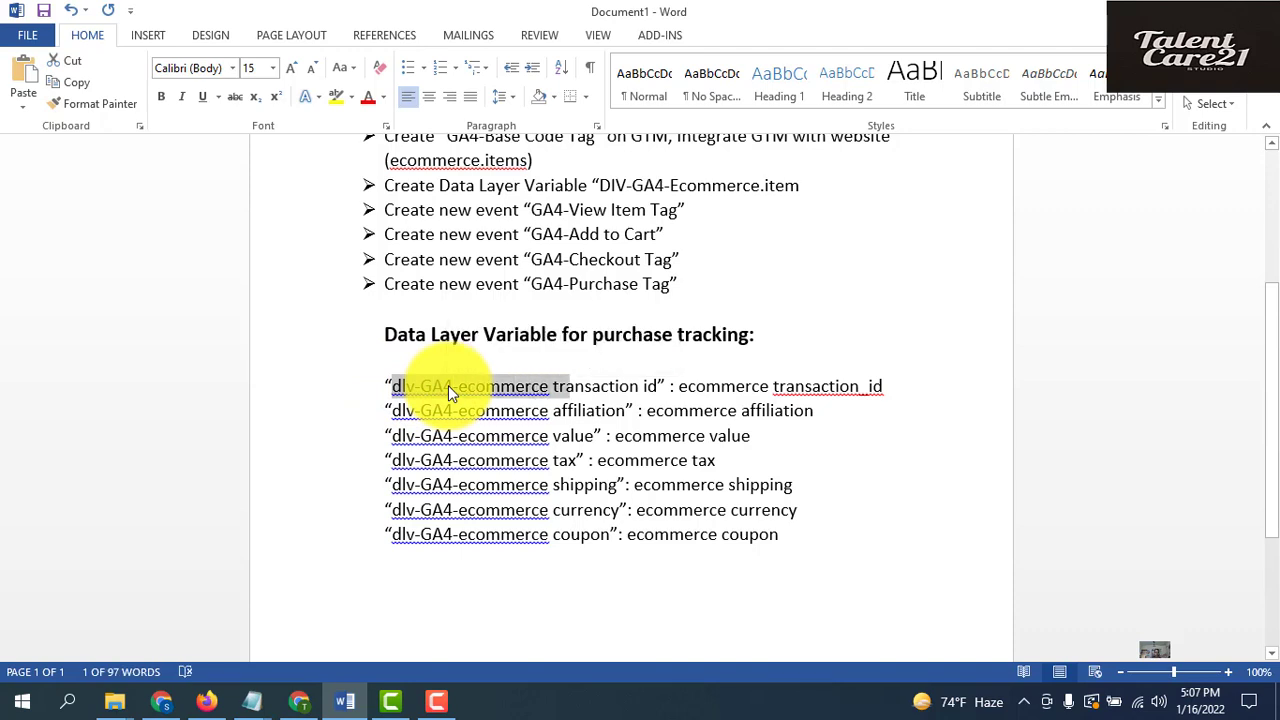
key(shift+Right)
key(shift+Right)
key(shift+Right)
key(ctrl+c)
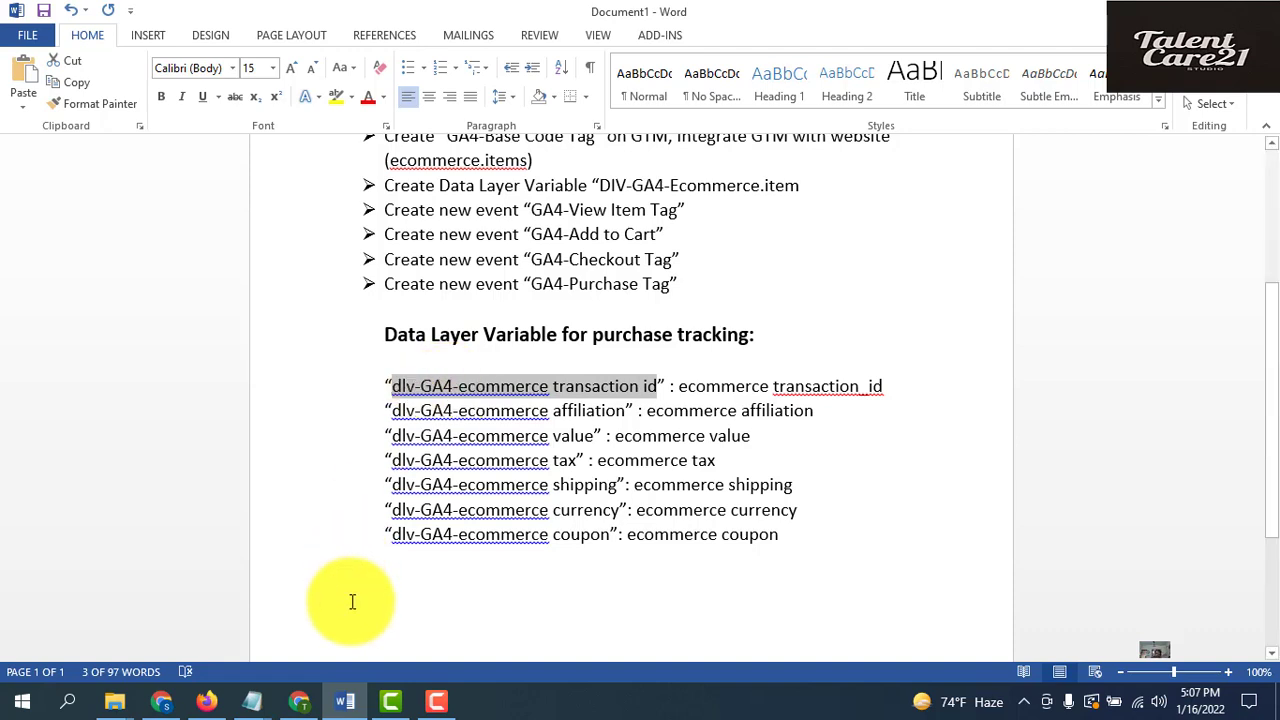
In Tag Manager, name the variable "dlv-GA4-ecommerce transaction id" and set its type to Data Layer Variable
click(160, 705)
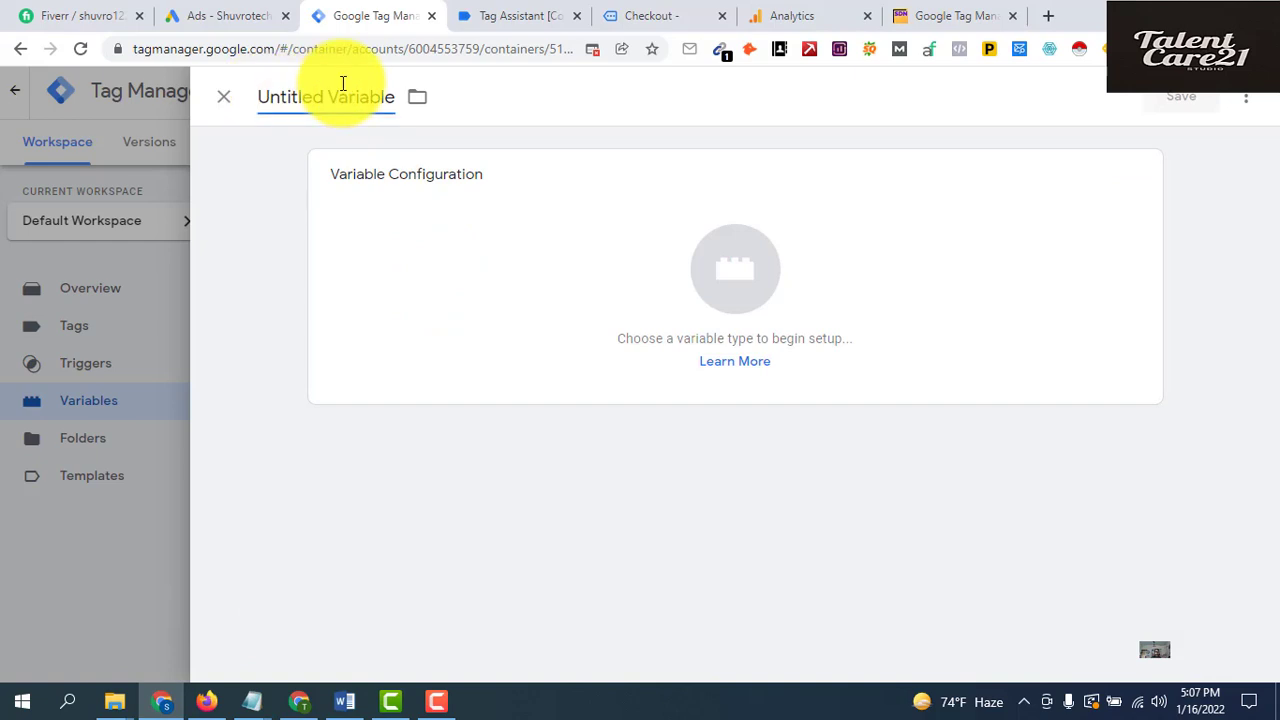
drag(342, 83, 342, 83)
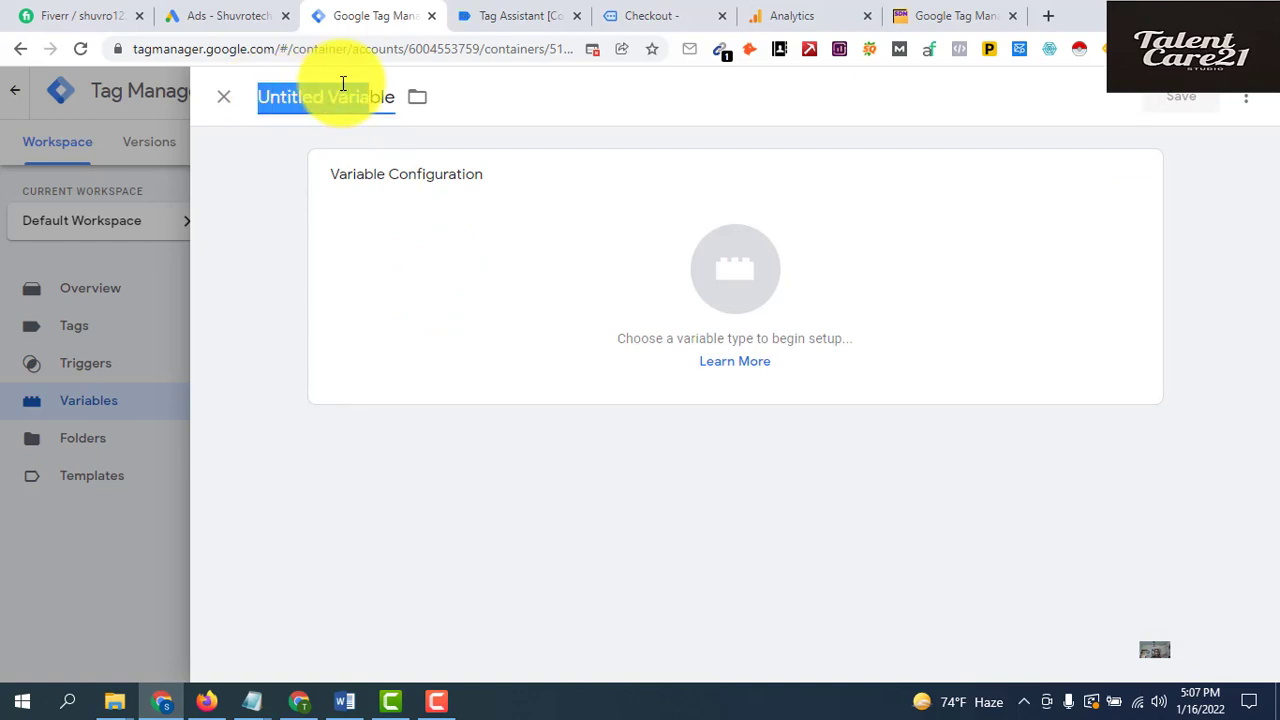
key(ctrl+v)
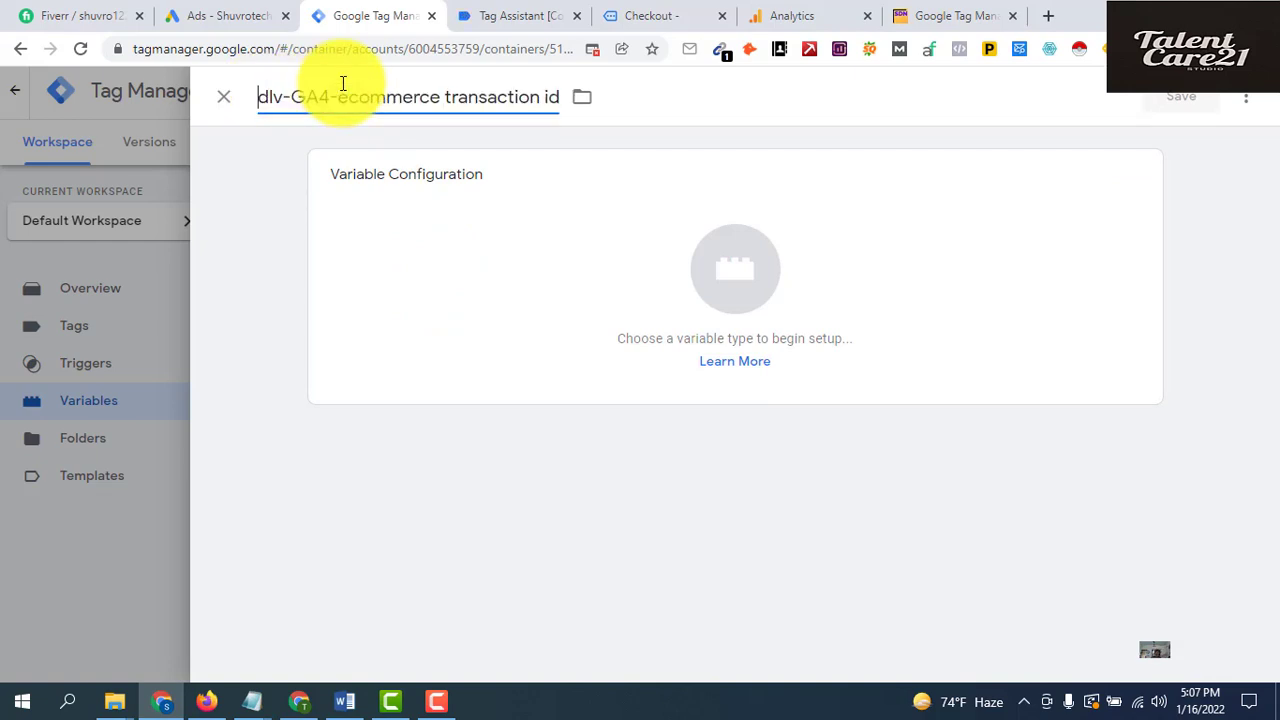
click(735, 279)
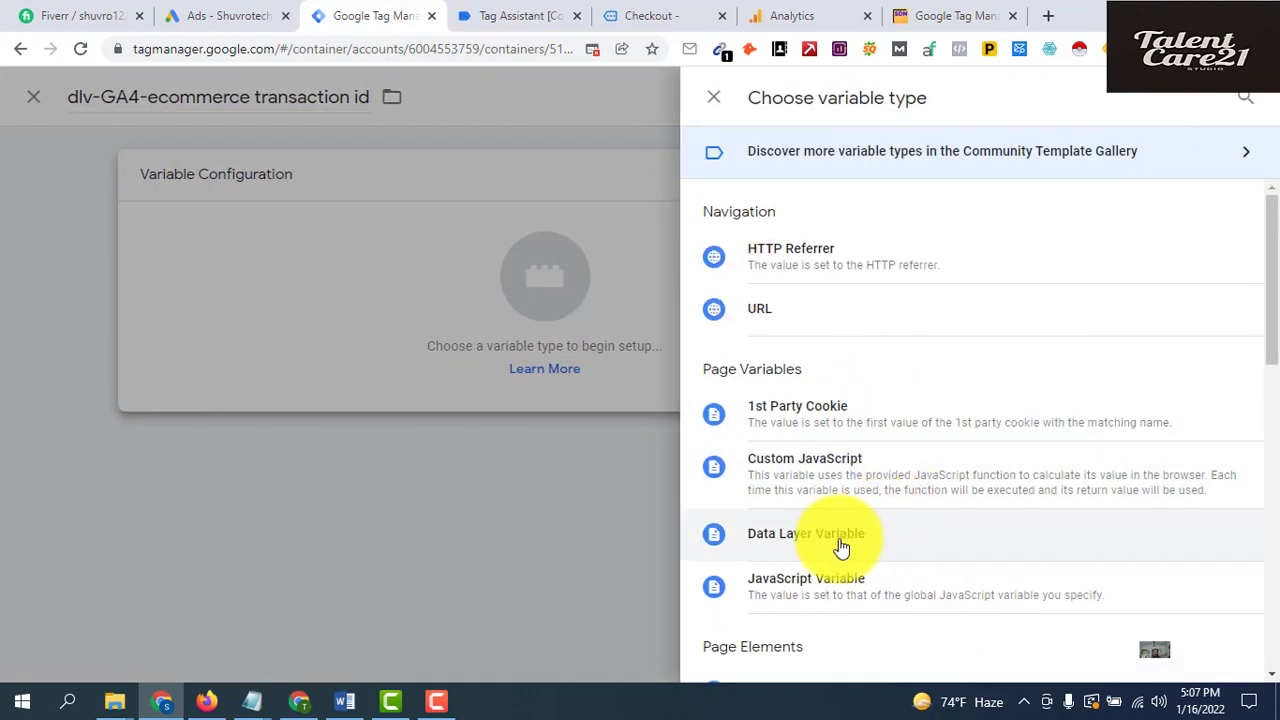
click(823, 540)
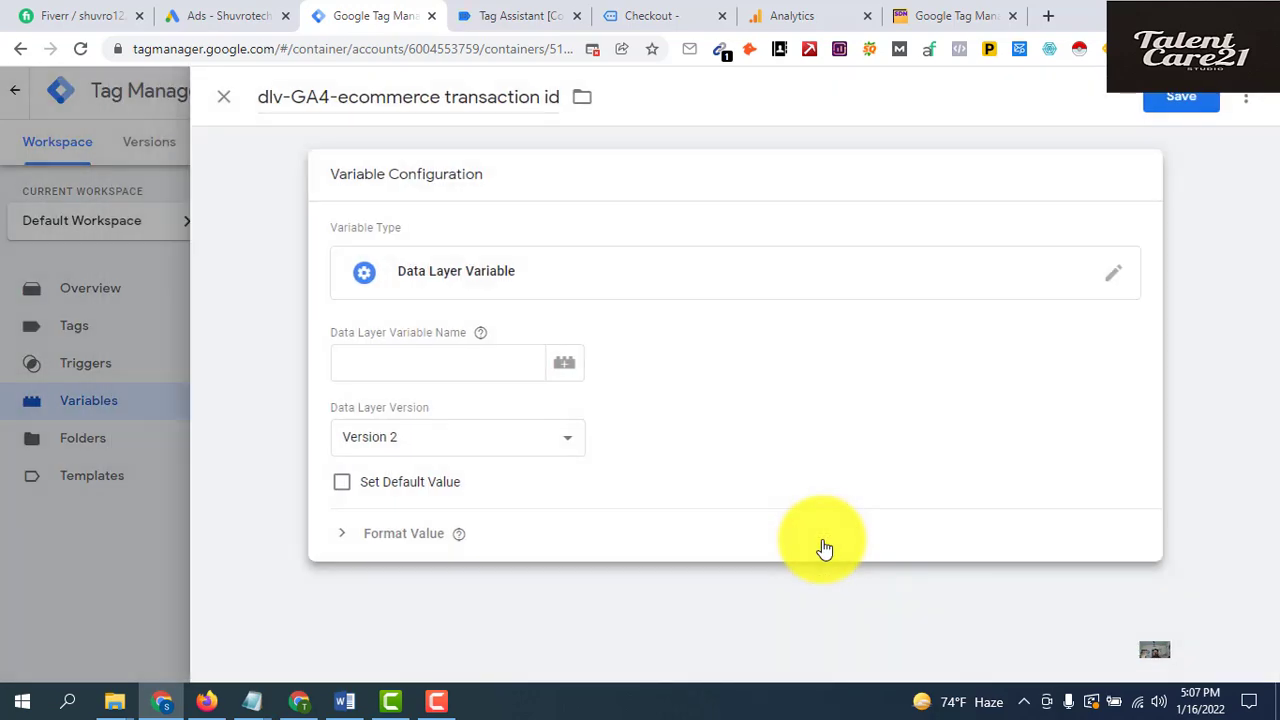
click(465, 364)
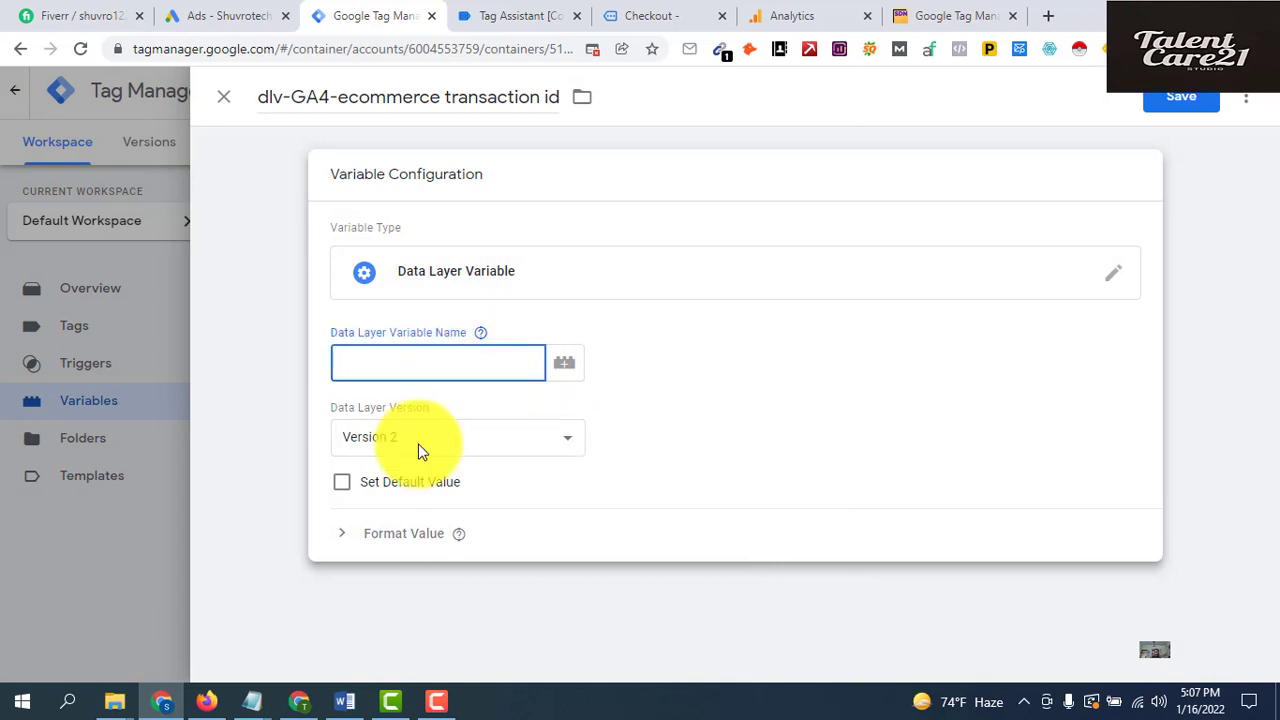
Switch to the Word document and copy "ecommerce transaction_id" from the purchase tracking list
click(345, 701)
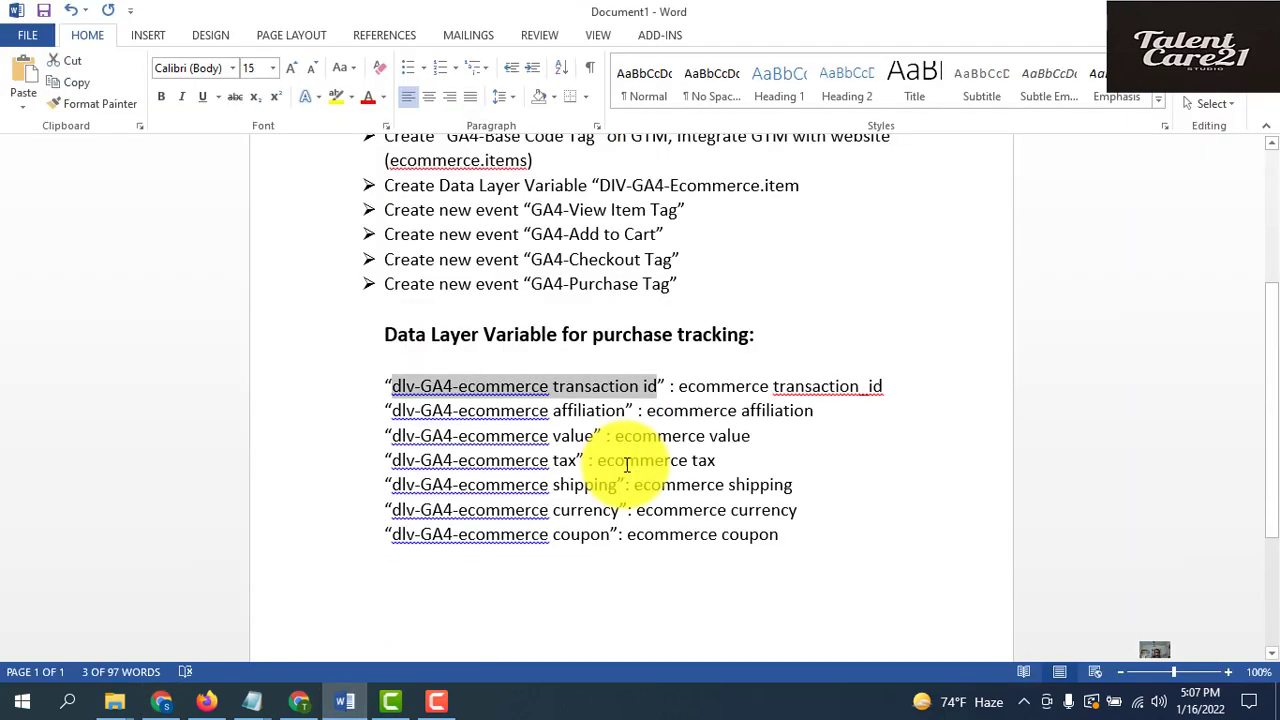
click(680, 390)
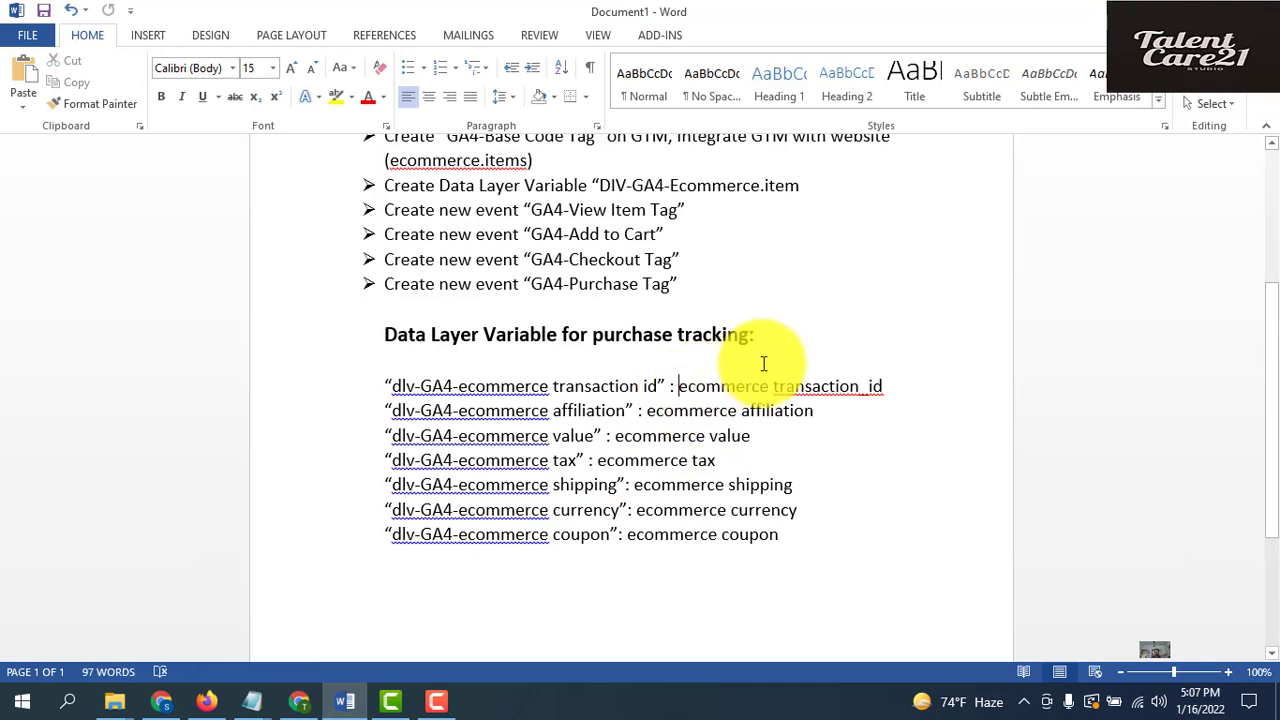
key(shift+Right)
key(shift+Right)
key(shift+Right)
key(shift+Right)
key(shift+Right)
key(shift+Right)
key(shift+Right)
key(shift+Right)
key(shift+Right)
key(shift+Right)
key(shift+Right)
key(shift+Right)
key(shift+Right)
key(shift+Right)
key(shift+Right)
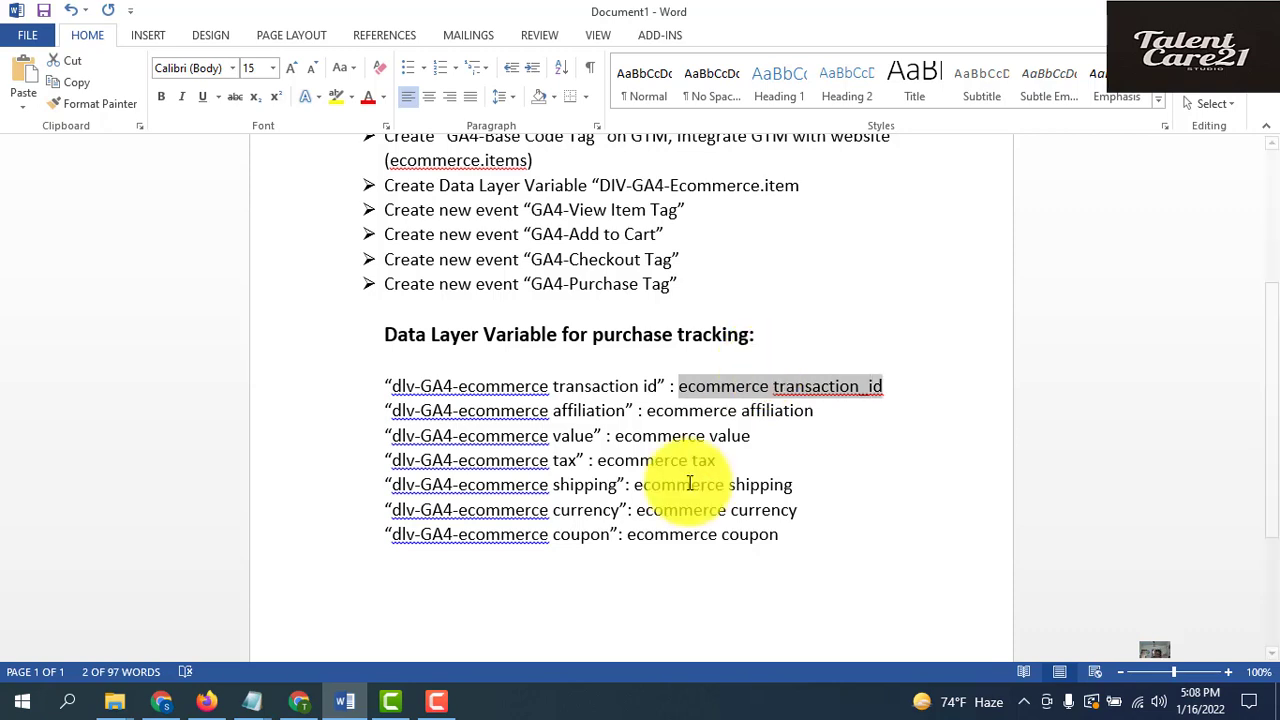
Back in Tag Manager, set the Data Layer Variable Name to "ecommerce transaction_id" and save the variable
click(162, 700)
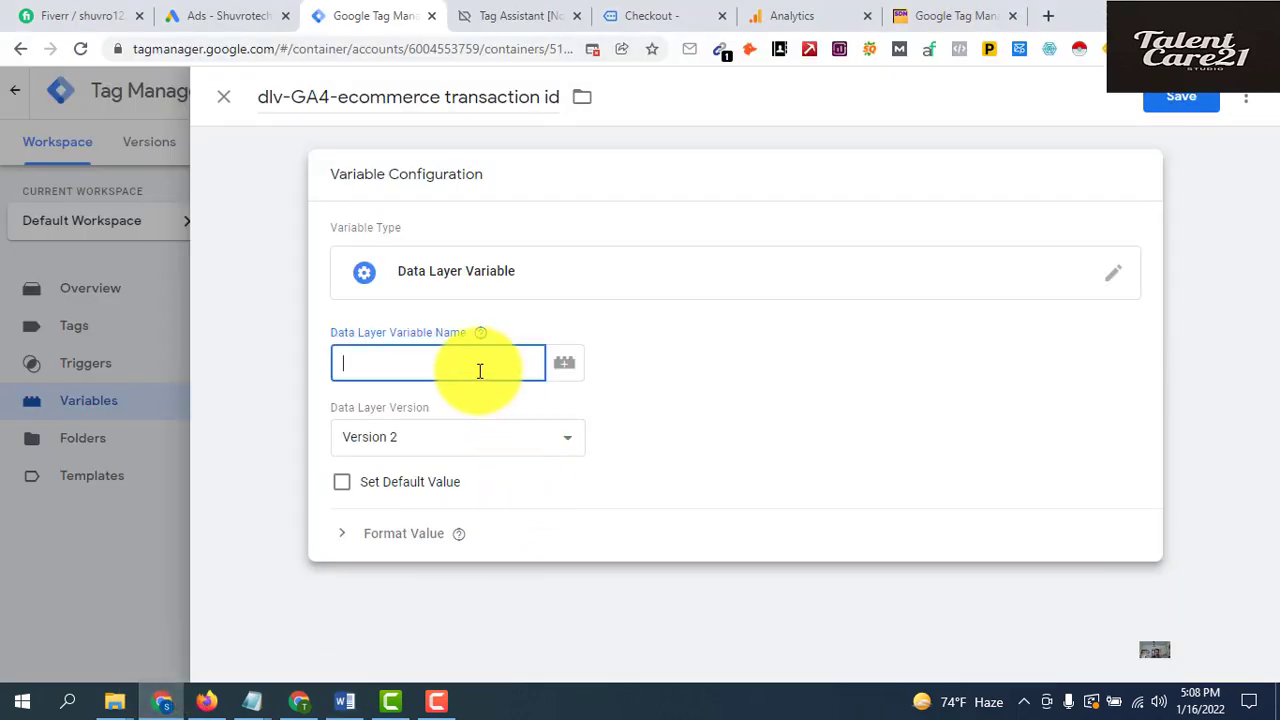
text(ecommerce transaction_id)
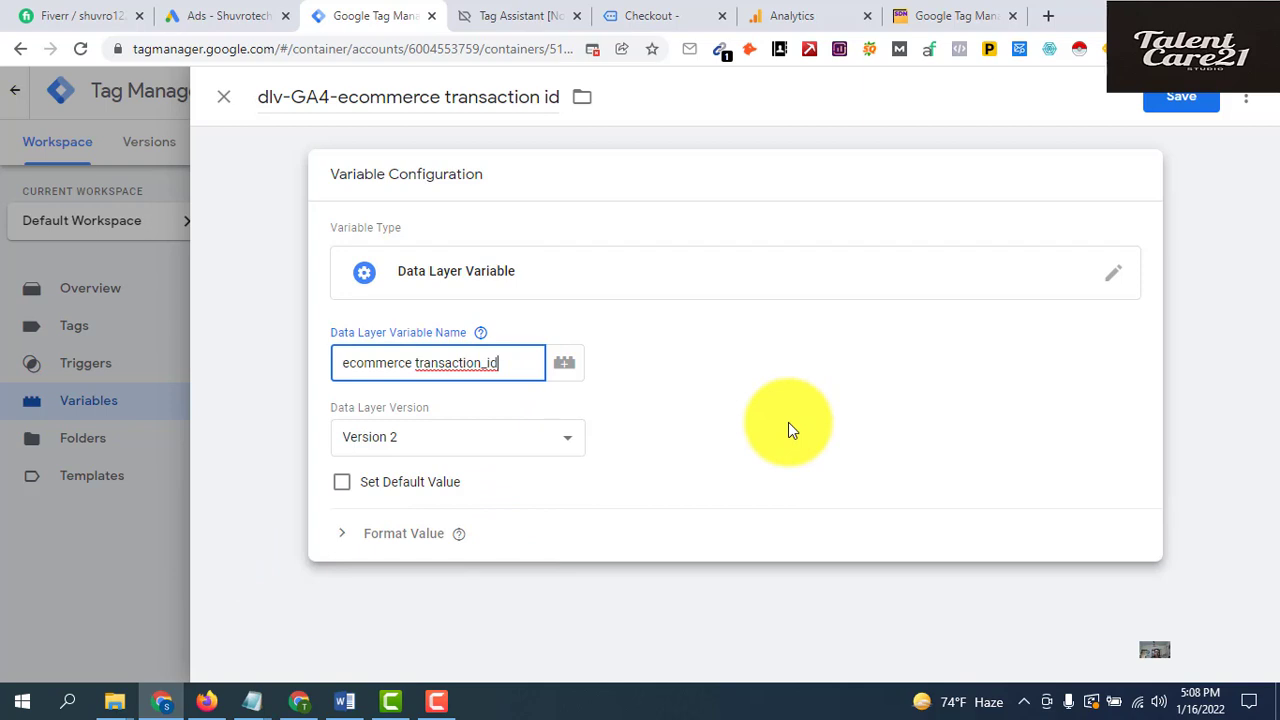
click(1188, 102)
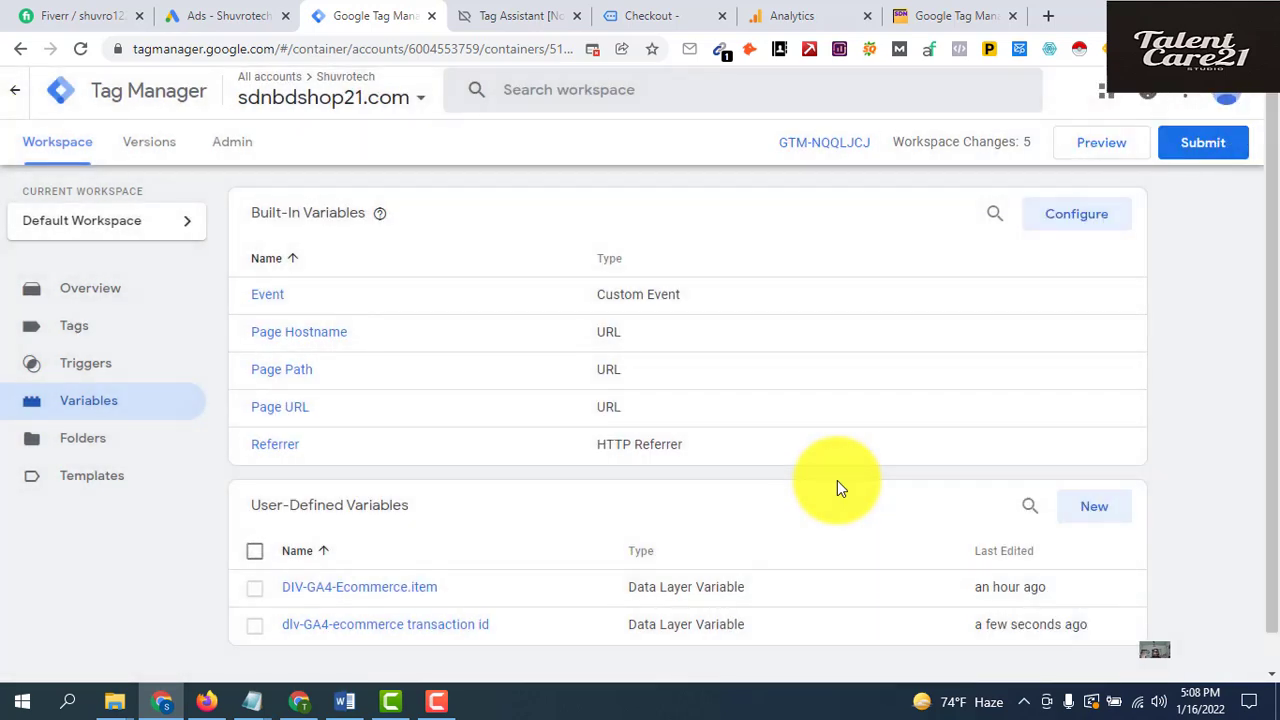
Start another user-defined variable and copy the name "dlv-GA4-ecommerce affiliation" from the Word document
click(166, 414)
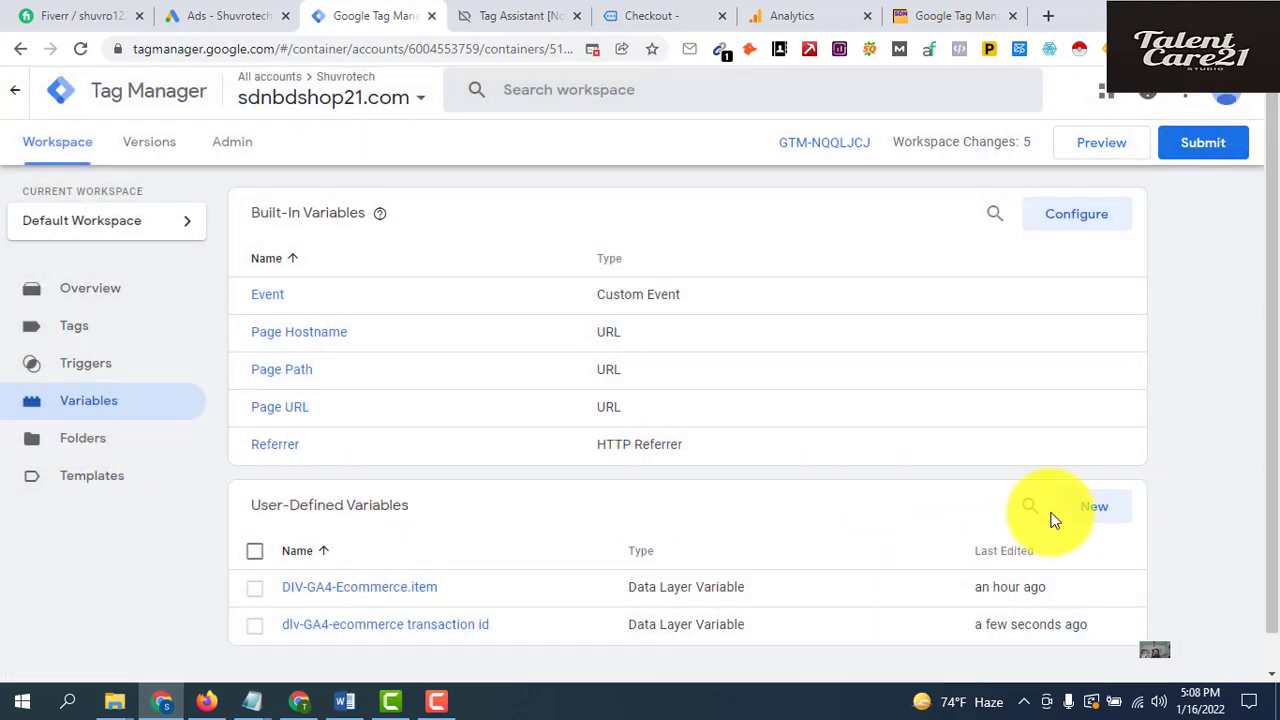
click(1088, 508)
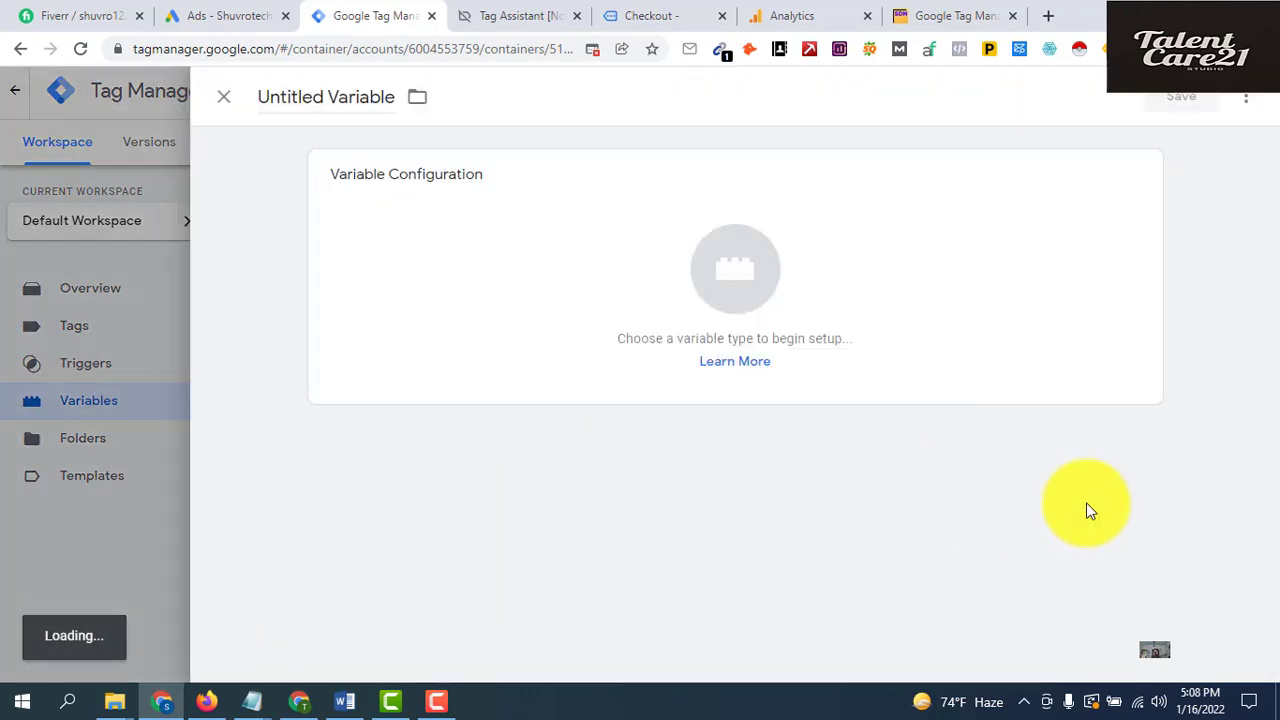
click(345, 701)
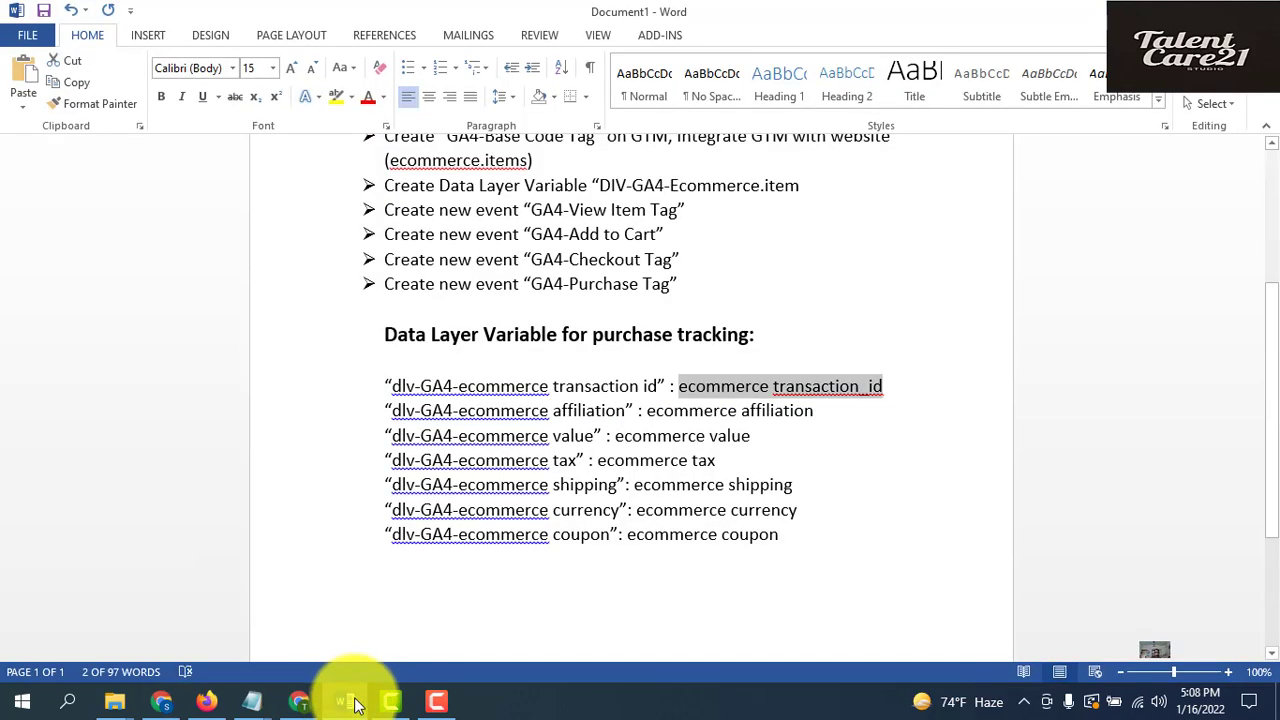
click(391, 410)
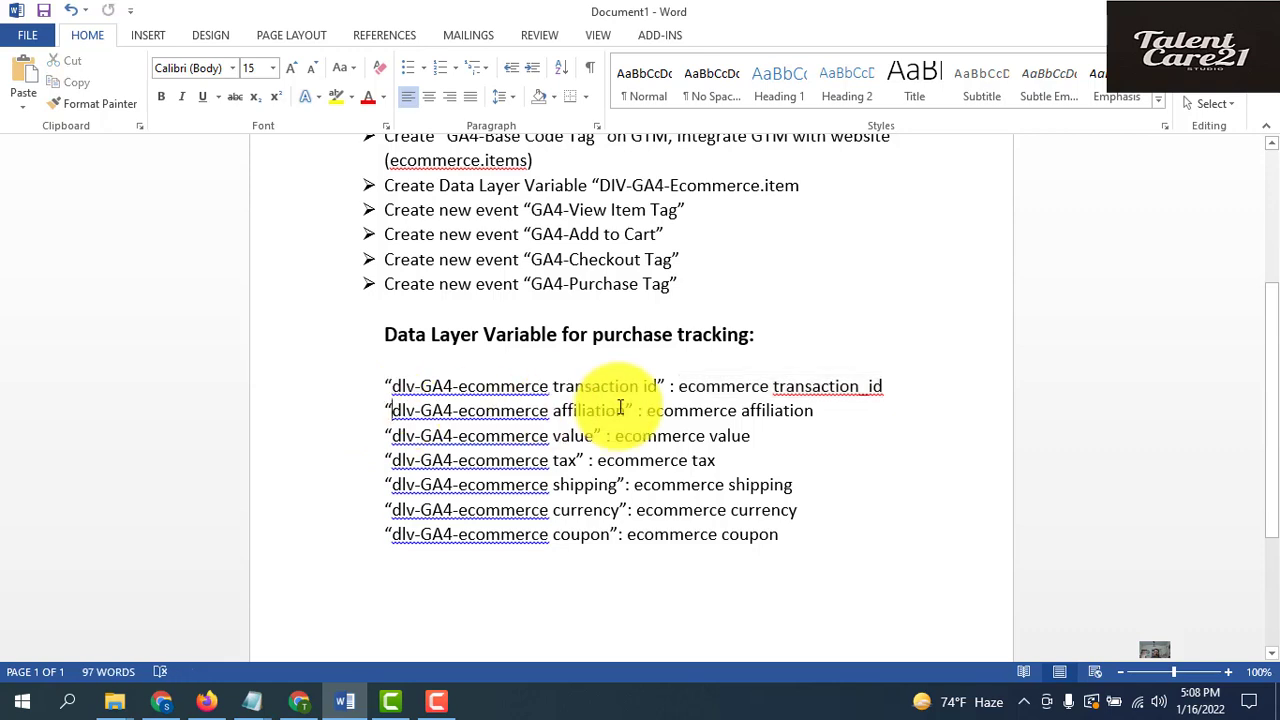
key(shift+Right)
key(shift+Right)
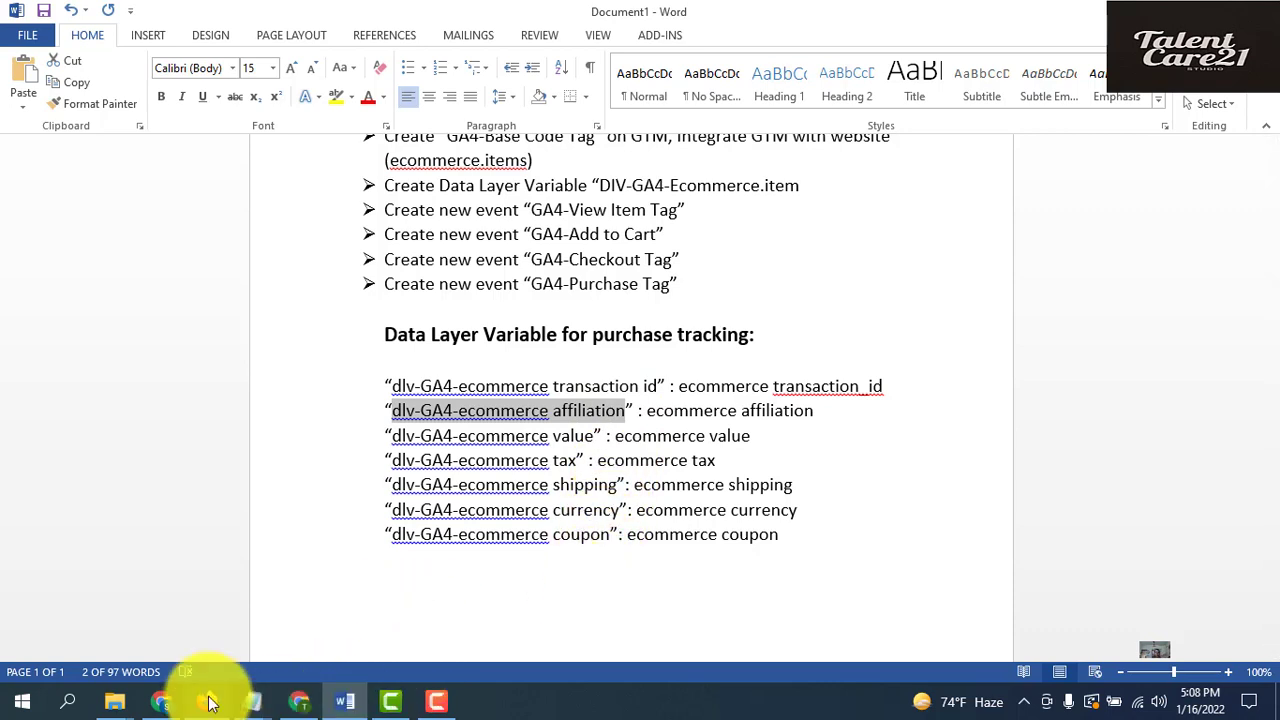
In Tag Manager, name the variable "dlv-GA4-ecommerce affiliation" and set its type to Data Layer Variable
click(161, 702)
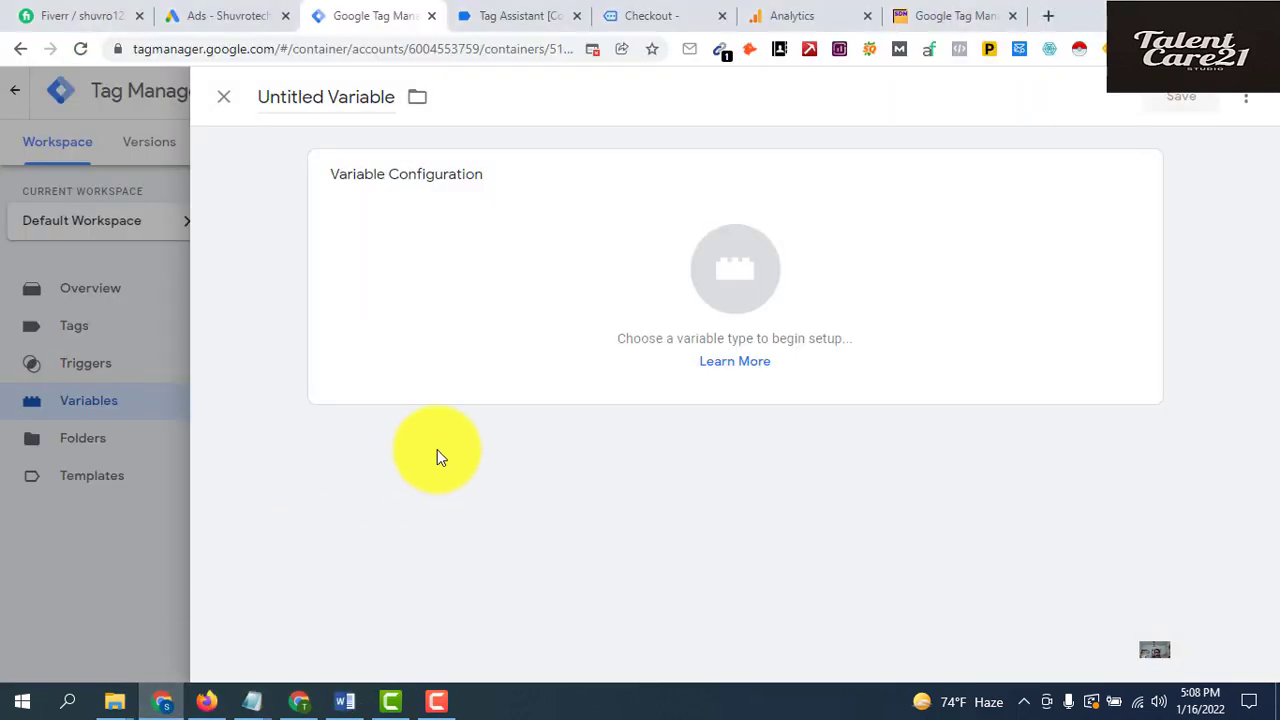
click(297, 98)
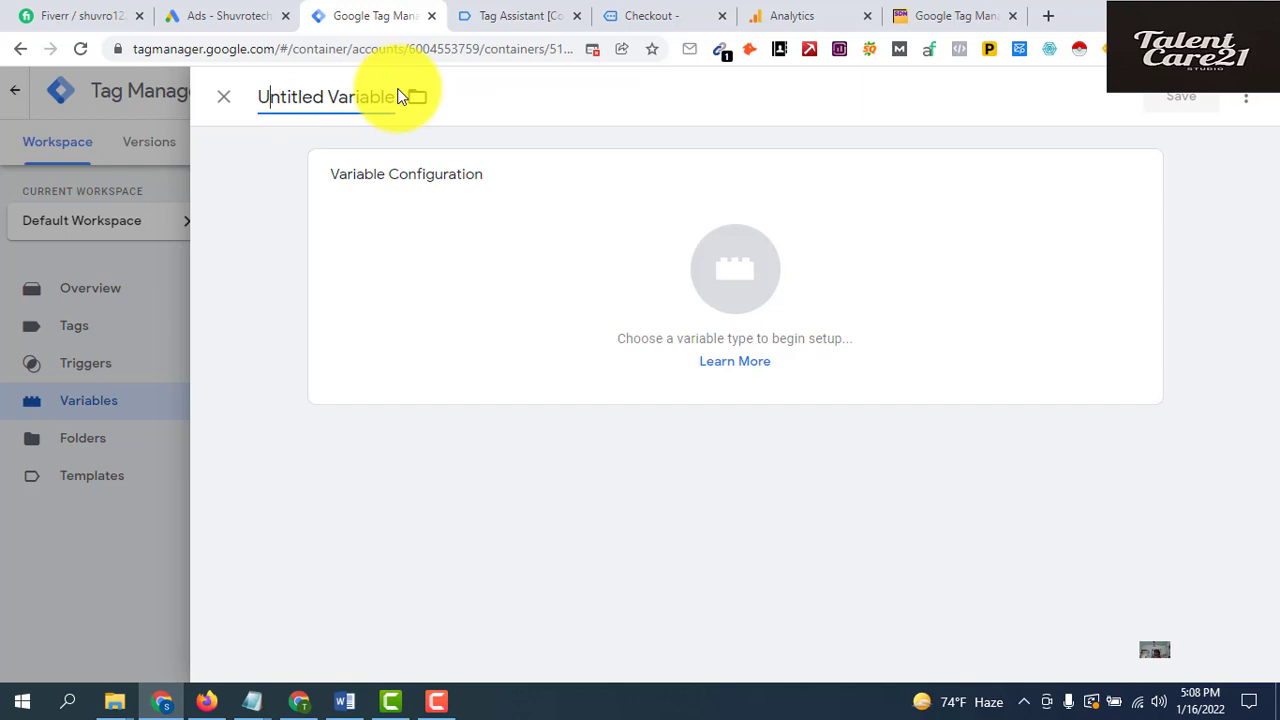
key(shift+Right)
key(shift+Right)
key(shift+Right)
key(shift+Right)
key(shift+Right)
key(shift+Right)
key(shift+Right)
key(shift+Right)
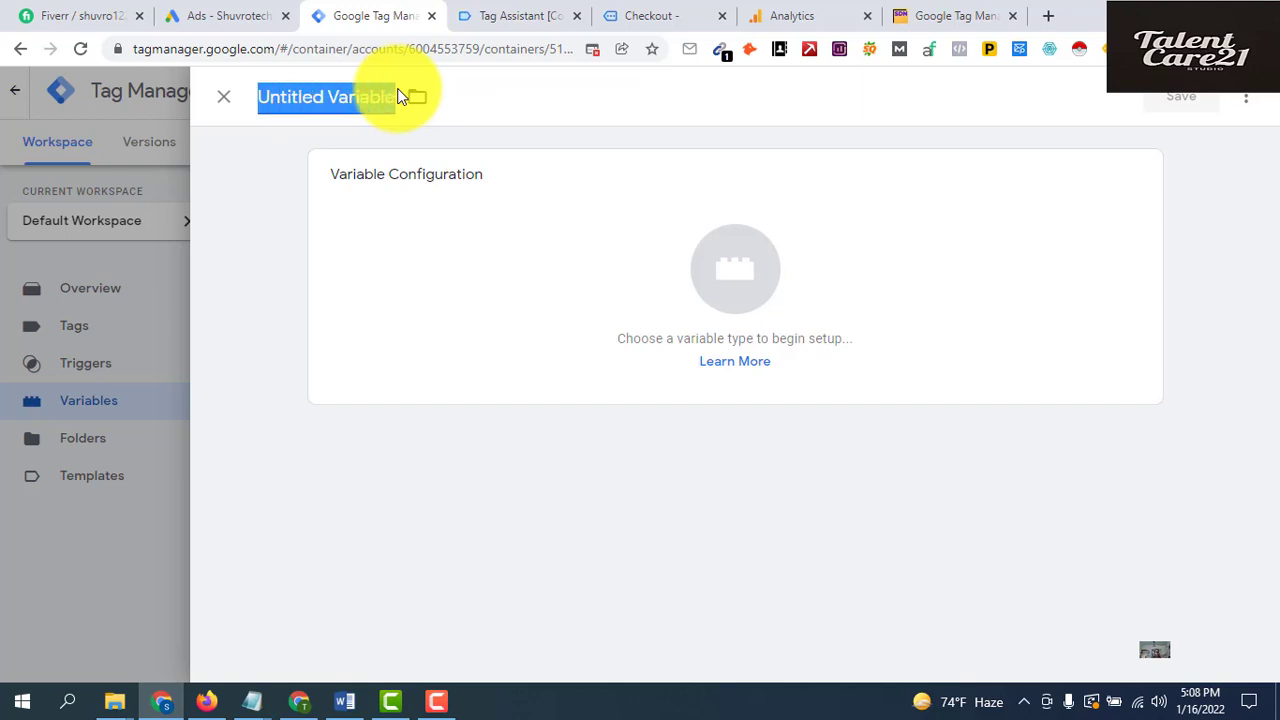
text(dlv-GA4-ecommerce affiliation)
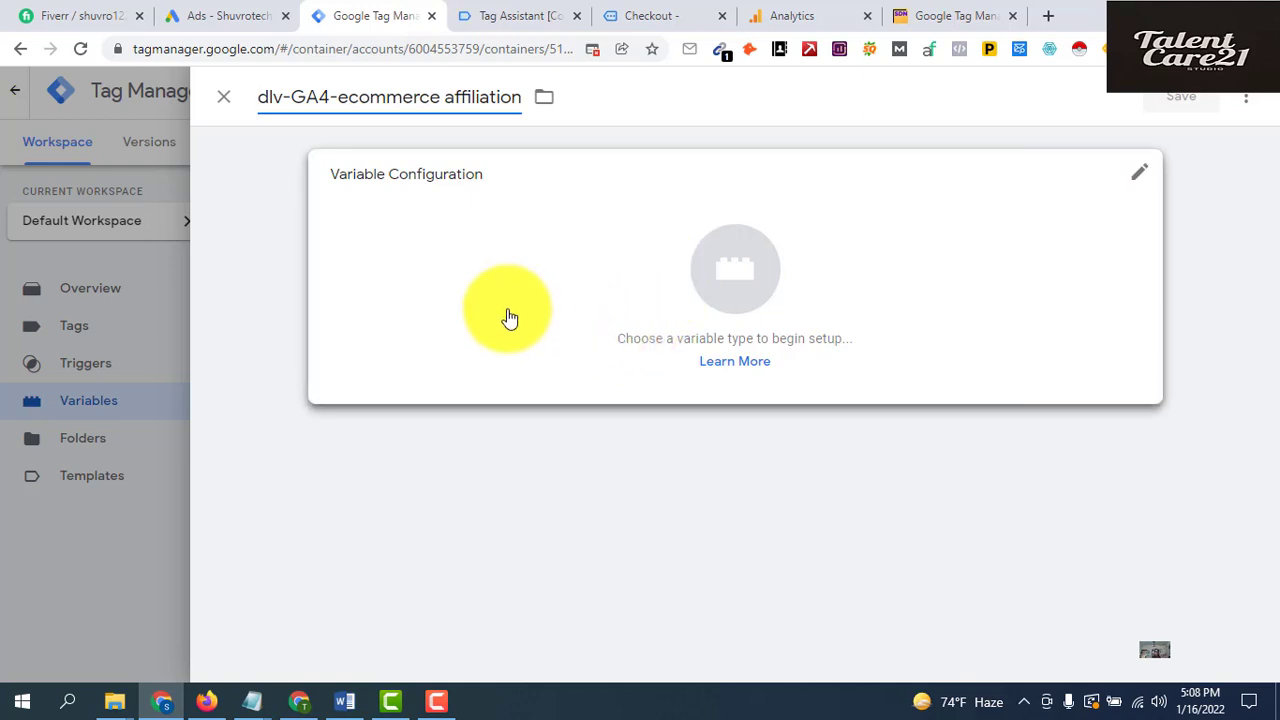
click(734, 277)
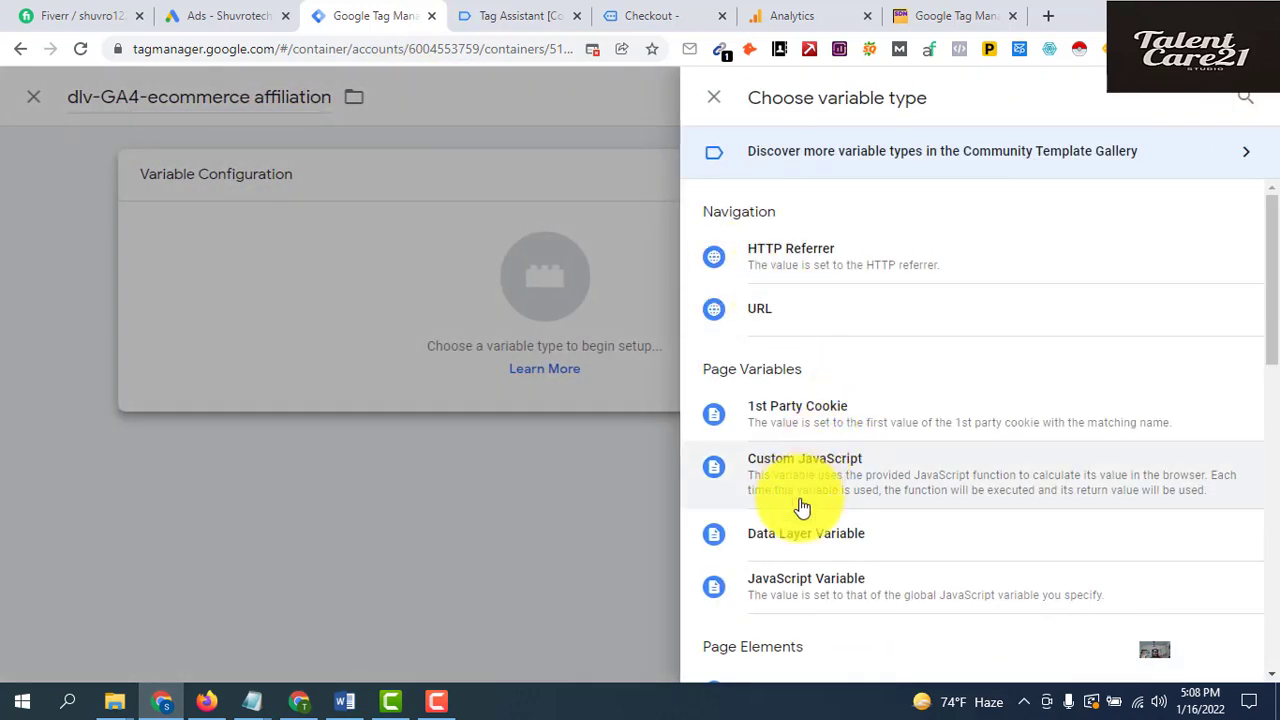
click(802, 545)
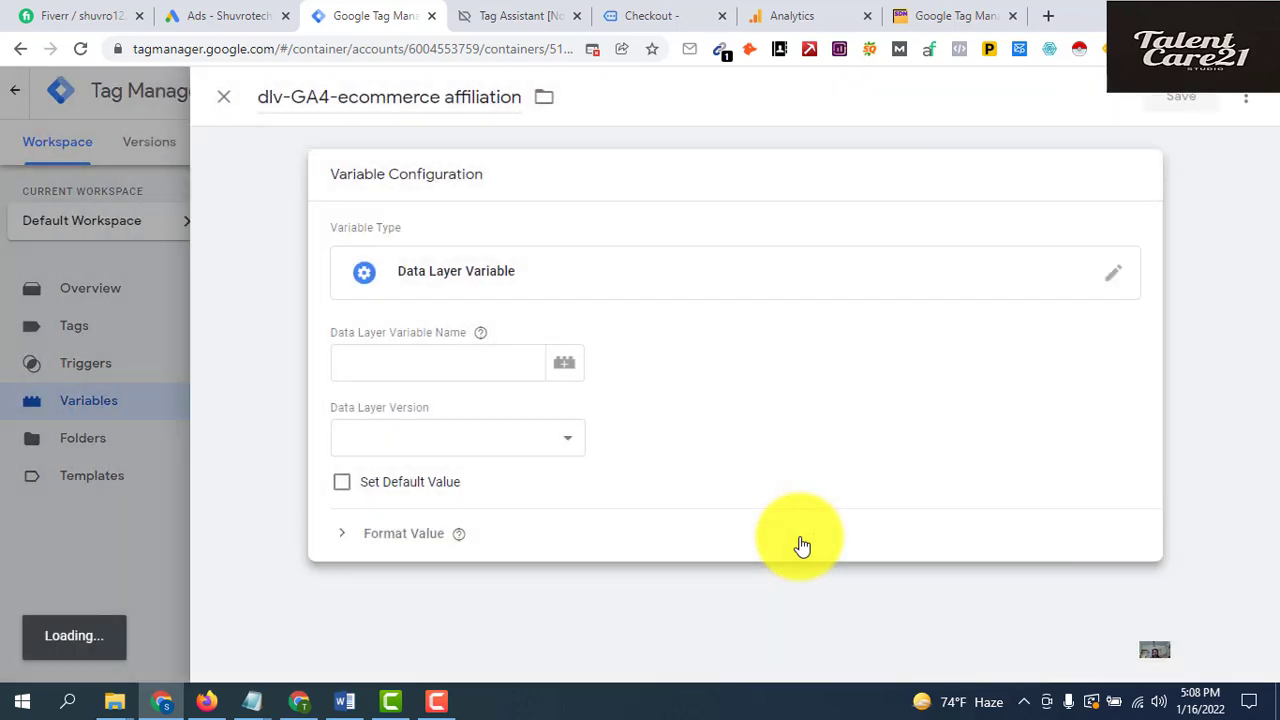
click(445, 363)
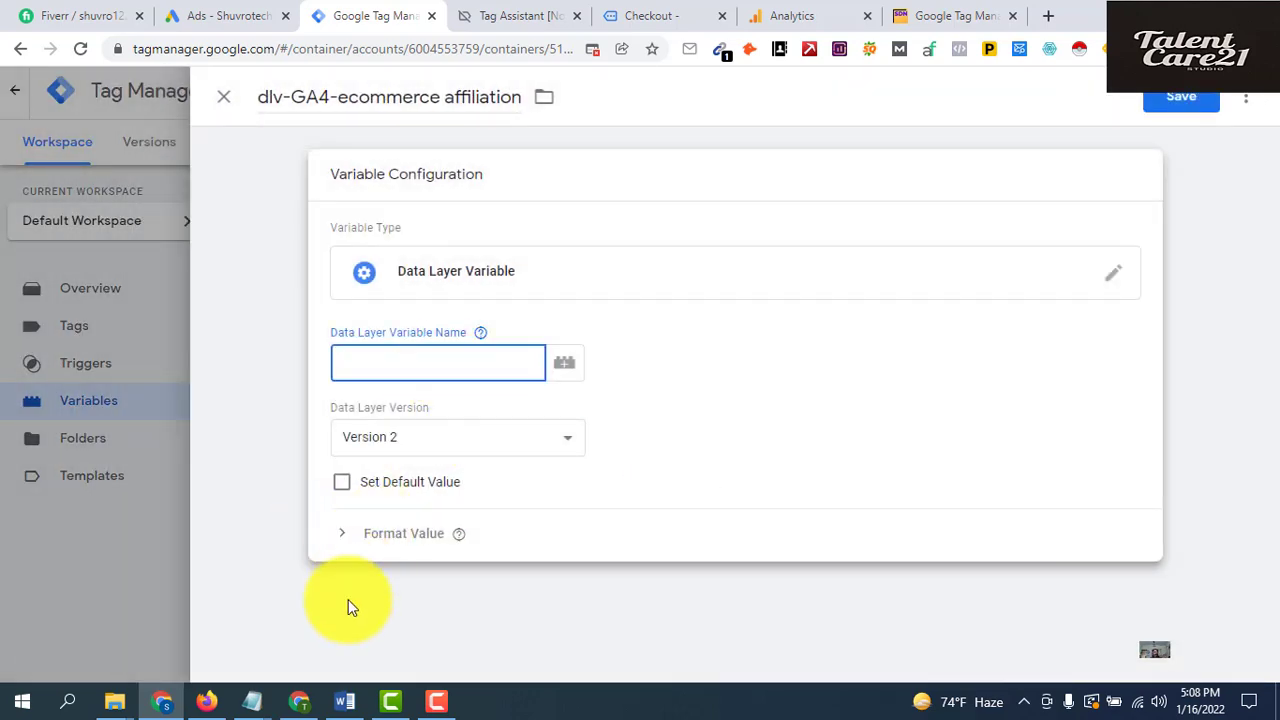
Switch to the Word document and copy "ecommerce affiliation" from the purchase tracking list
click(344, 700)
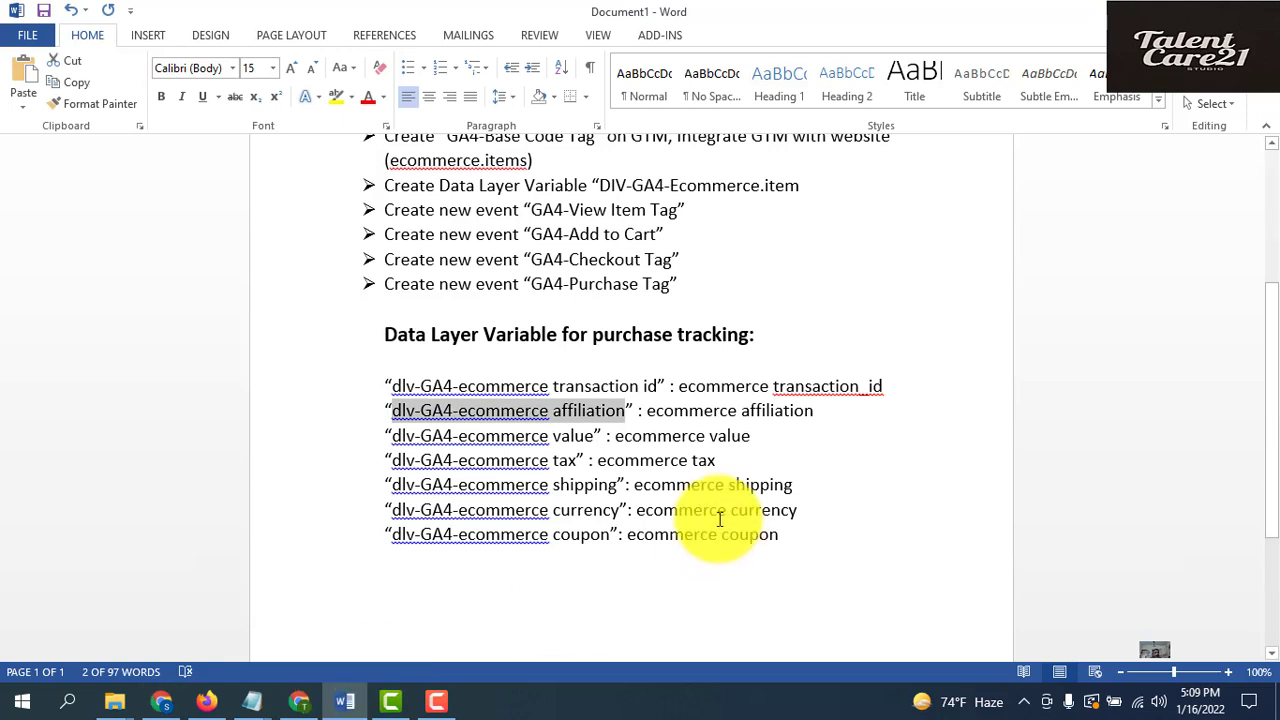
click(650, 413)
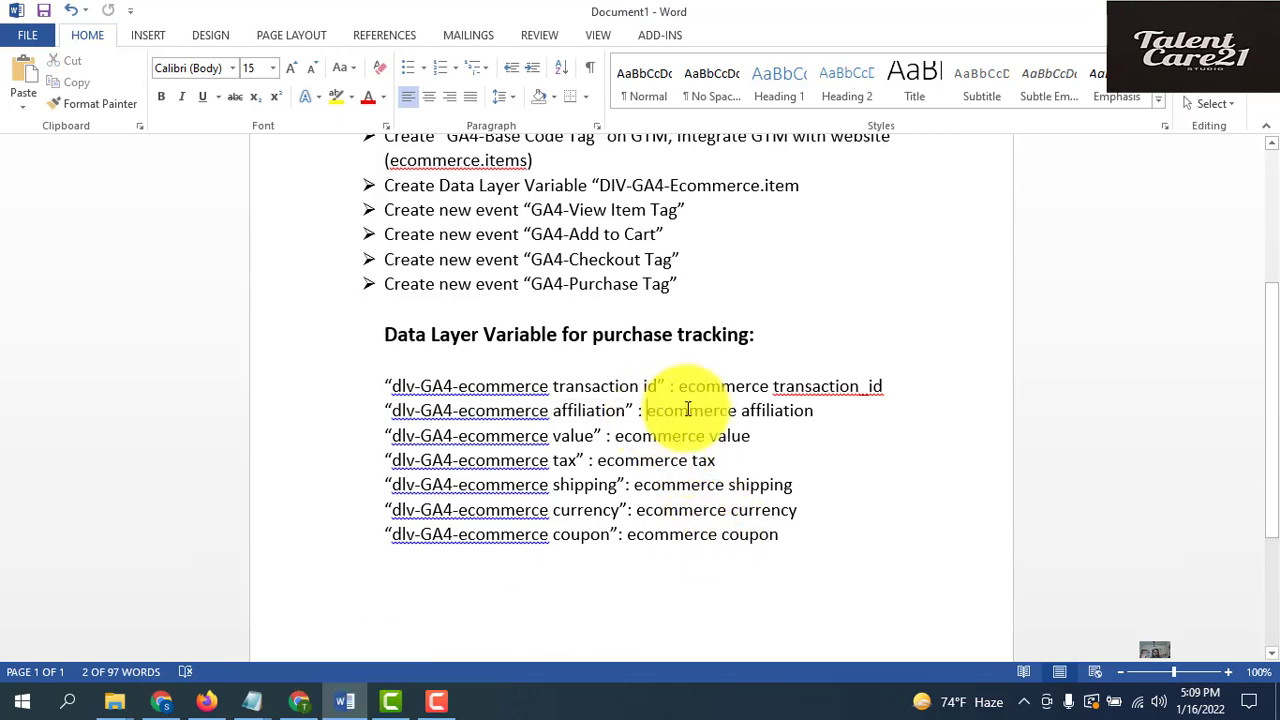
key(shift+Right)
key(shift+Right)
key(shift+Right)
key(shift+Right)
key(shift+Right)
key(shift+Right)
key(shift+Right)
key(shift+Right)
key(shift+Right)
key(shift+Right)
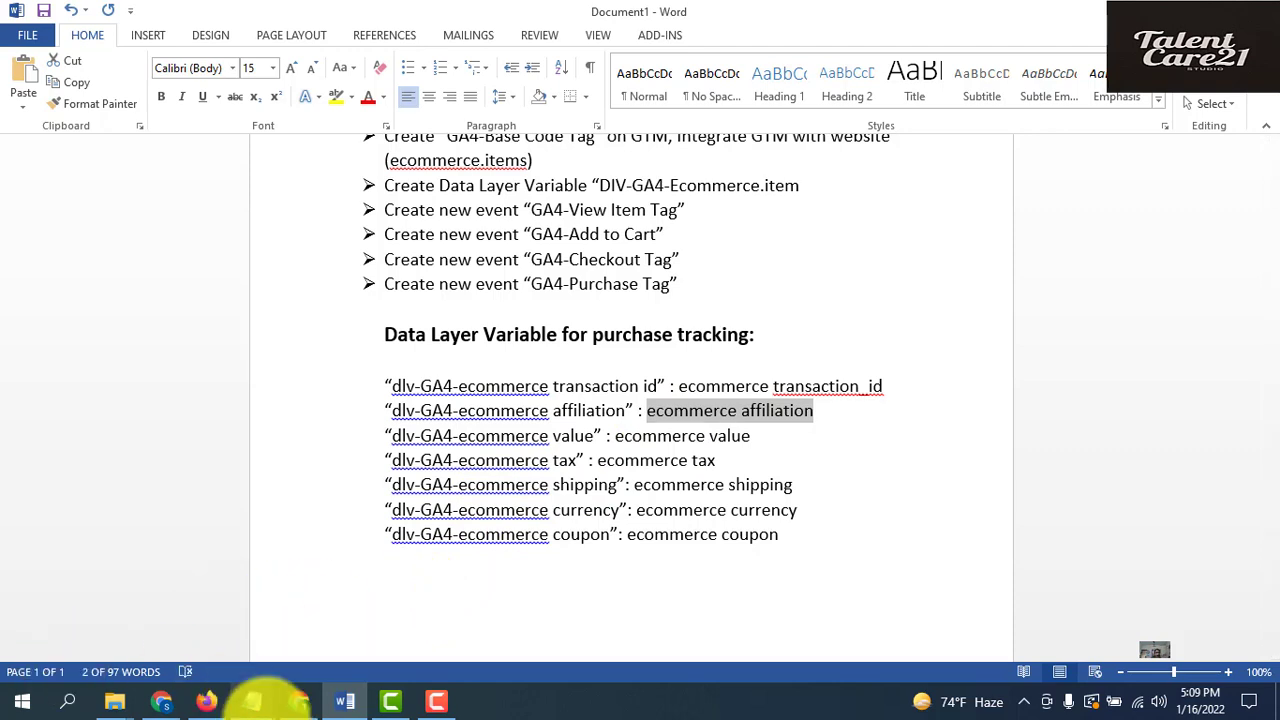
Back in Tag Manager, set the Data Layer Variable Name to "ecommerce affiliation"
click(170, 706)
click(414, 366)
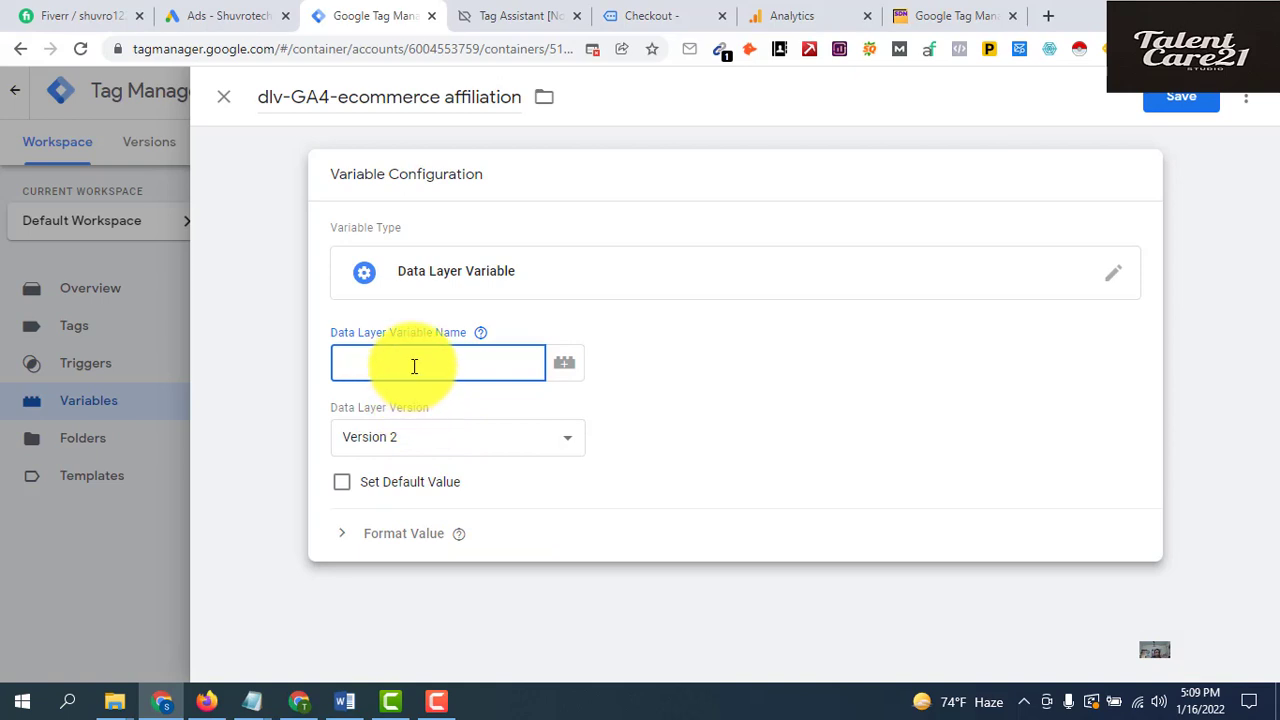
text(ecommerce.affiliation)
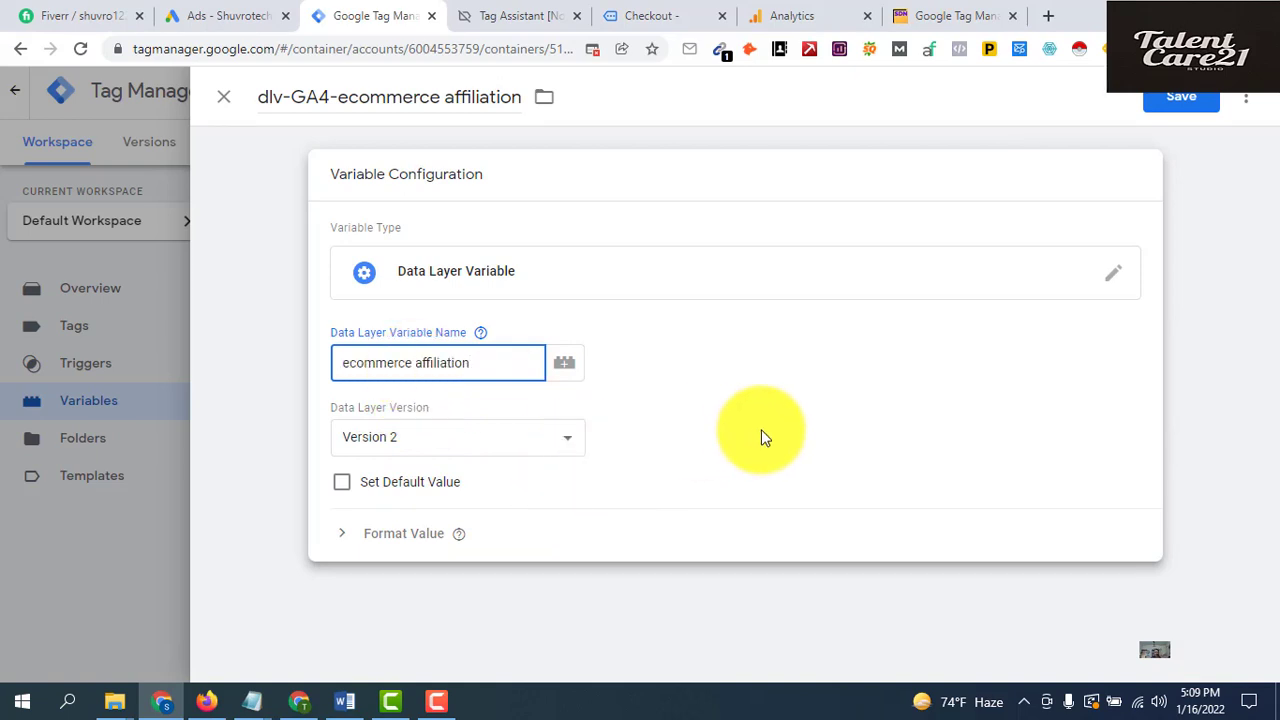
Save the "dlv-GA4-ecommerce affiliation" variable and start another user-defined variable
click(1183, 100)
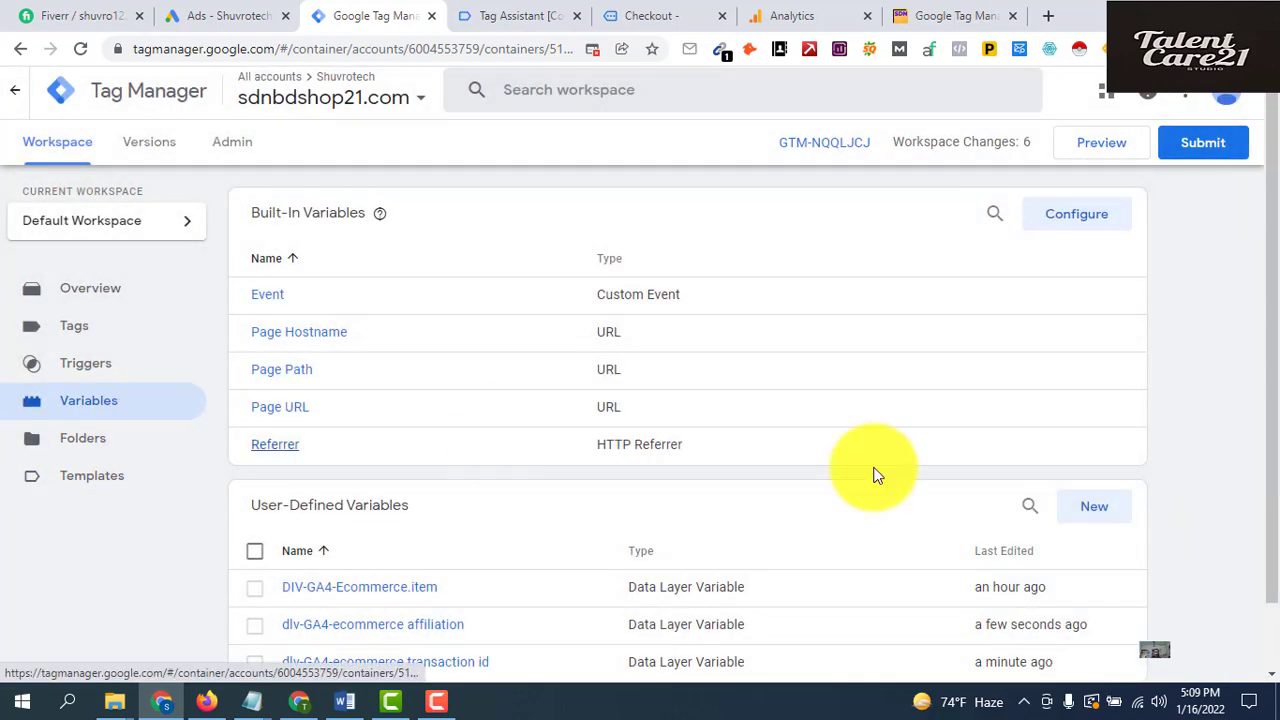
click(1096, 508)
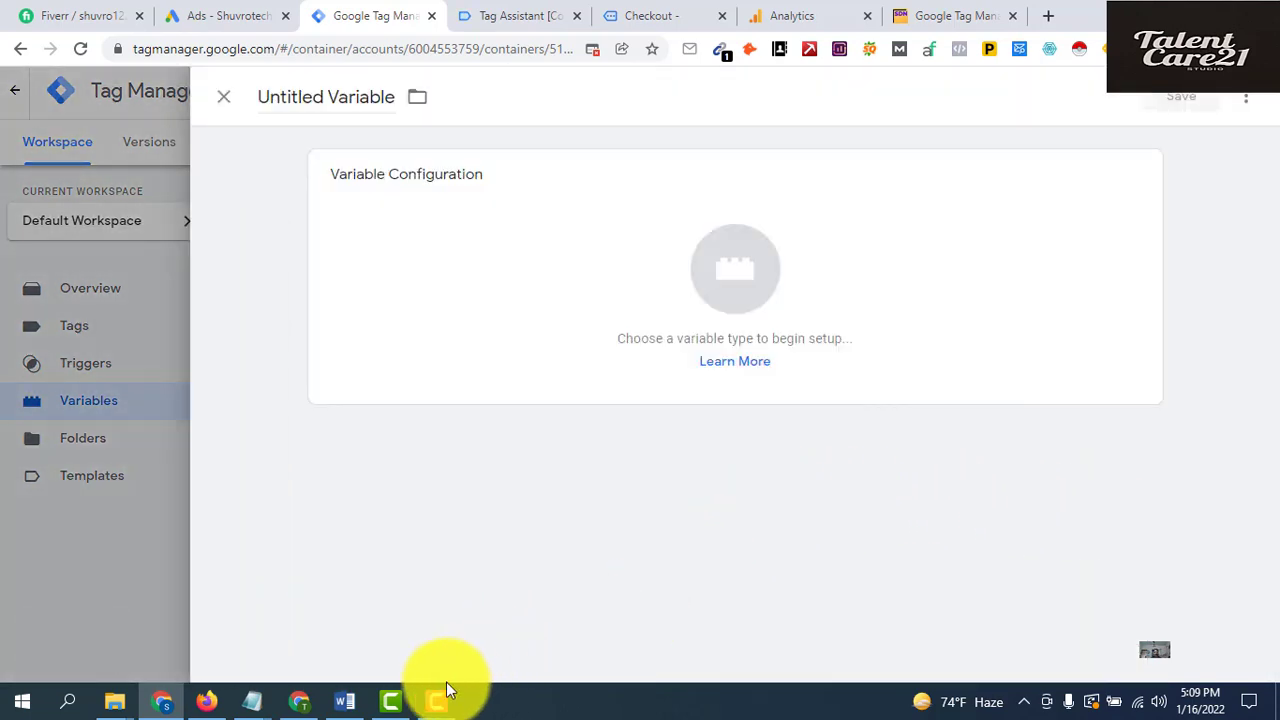
Switch to the Word document and copy the name "dlv-GA4-ecommerce value" from the purchase tracking list
click(342, 702)
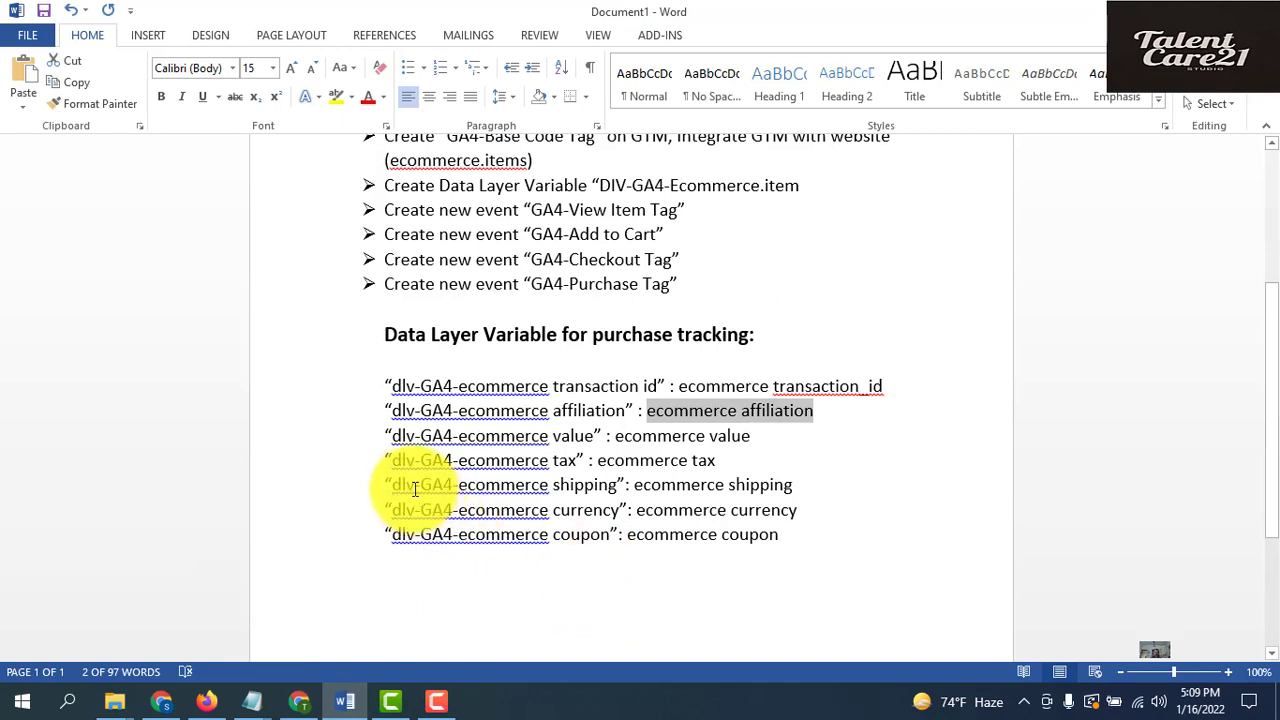
click(396, 436)
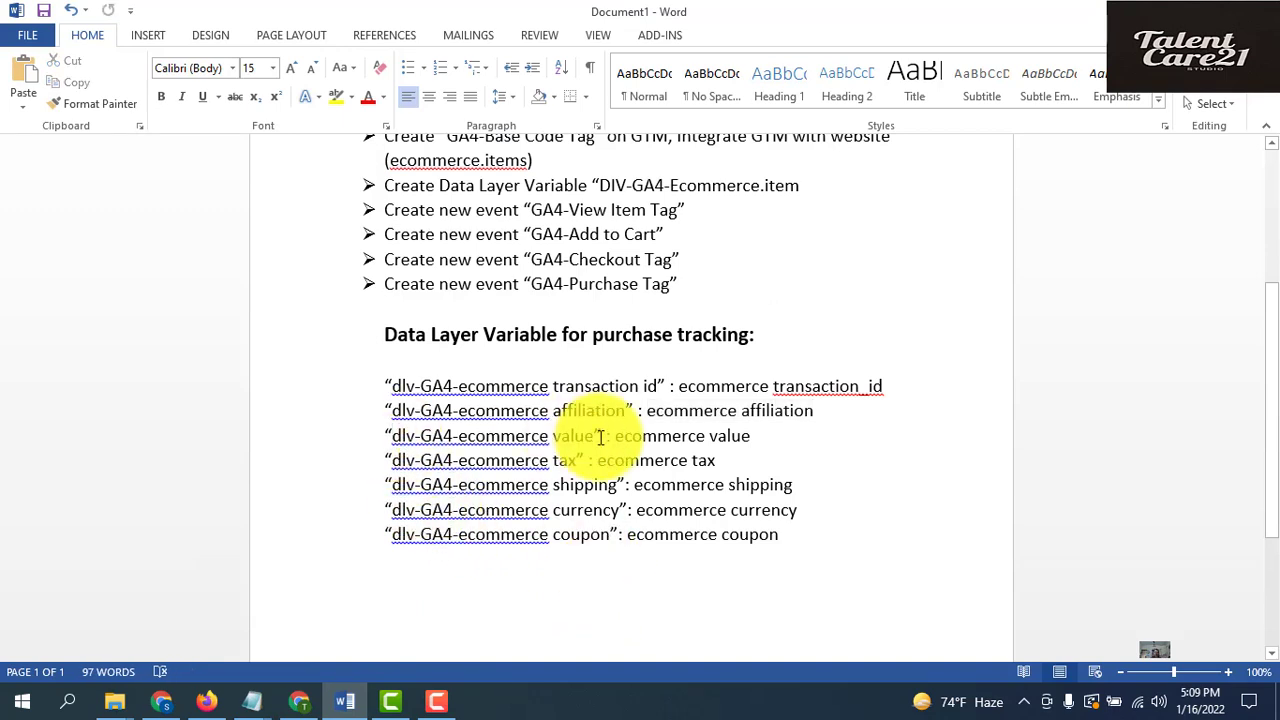
key(shift+Right)
key(shift+Right)
key(shift+Right)
key(shift+Right)
key(shift+Right)
key(shift+Right)
key(shift+Right)
key(shift+Right)
key(shift+Right)
key(shift+Right)
key(shift+Right)
key(shift+Right)
key(shift+Right)
key(shift+Right)
key(shift+Right)
key(shift+Right)
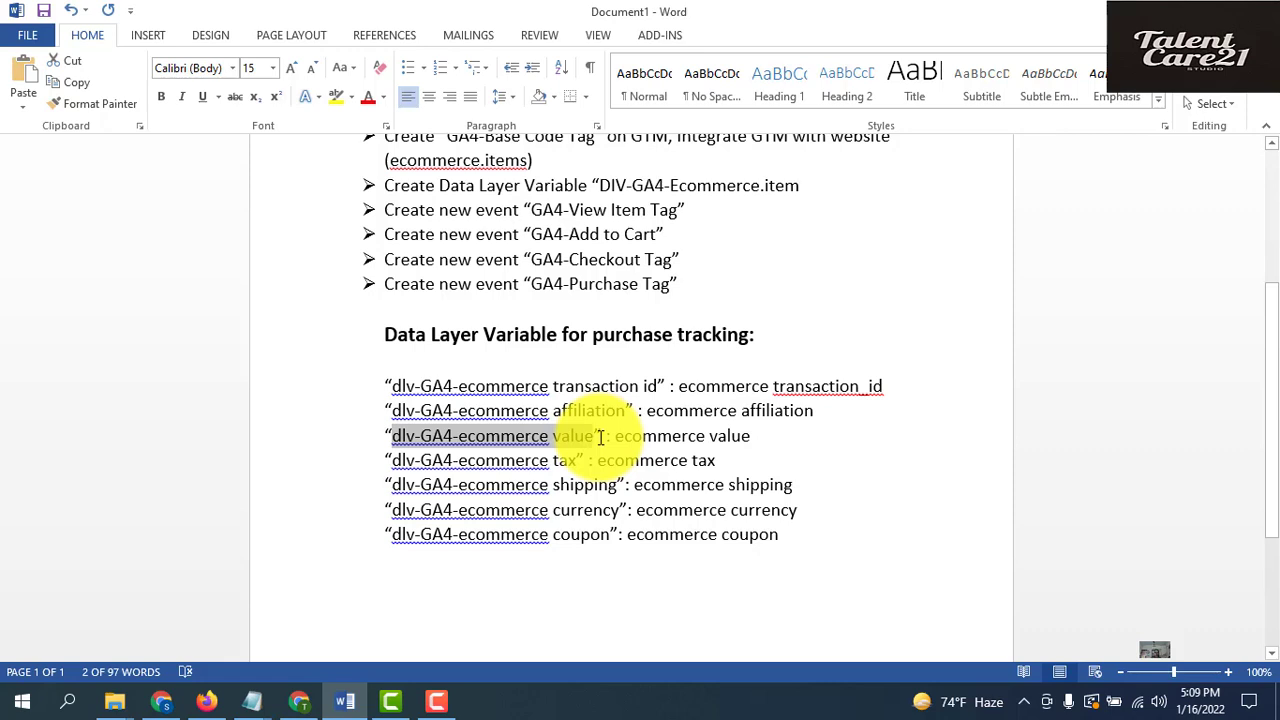
key(shift+Right)
key(shift+Right)
key(shift+Right)
key(shift+Right)
key(shift+Right)
key(shift+Right)
key(ctrl+c)
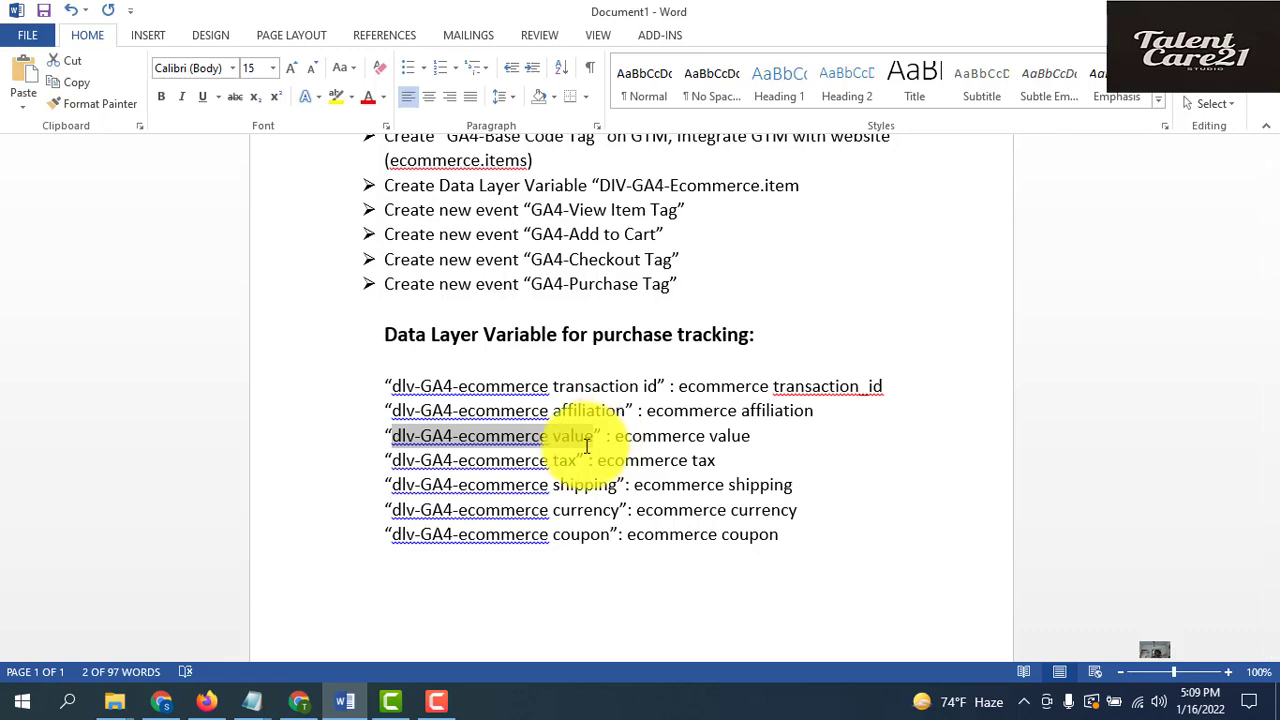
Back in Tag Manager, name the variable "dlv-GA4-ecommerce value" and set its type to Data Layer Variable
click(165, 703)
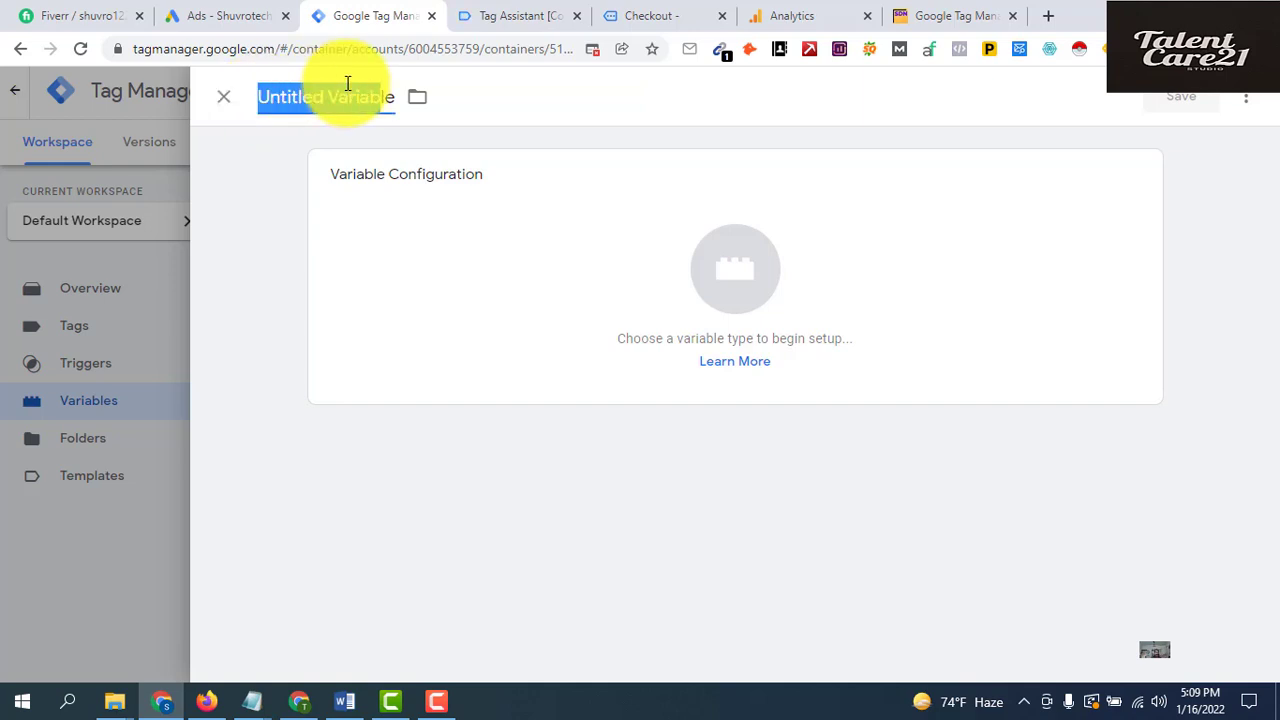
key(ctrl+v)
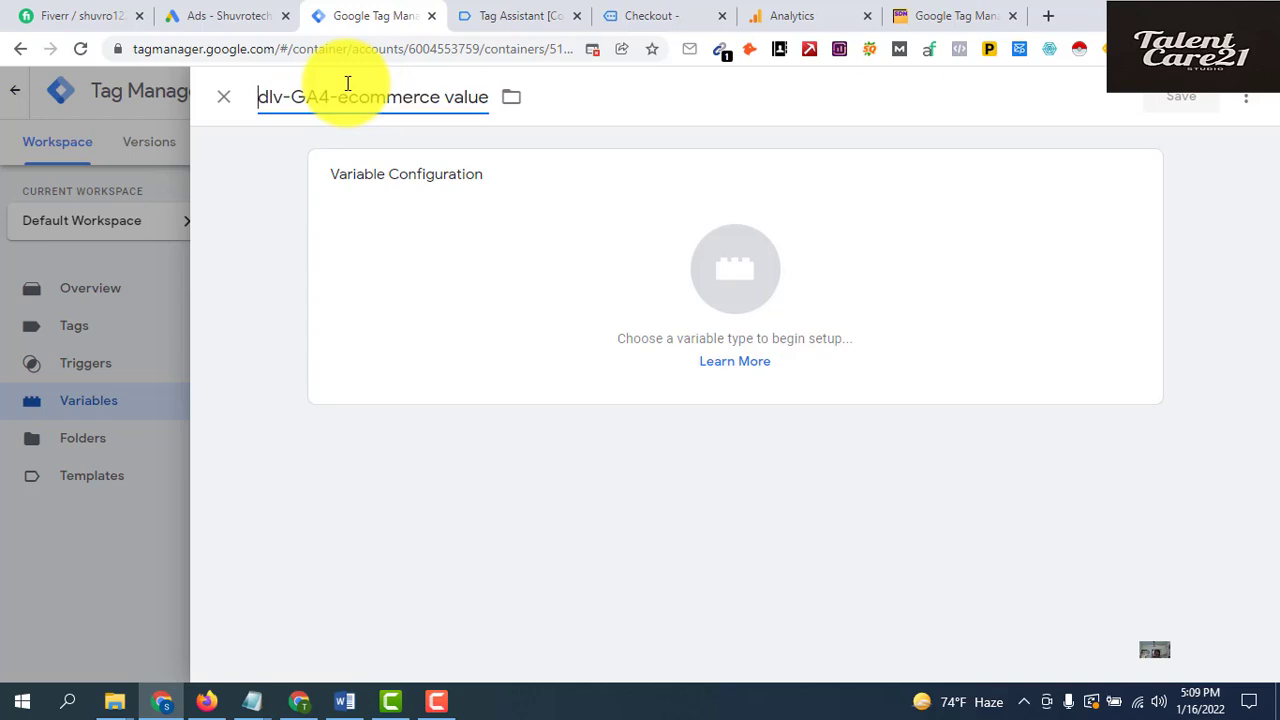
click(750, 280)
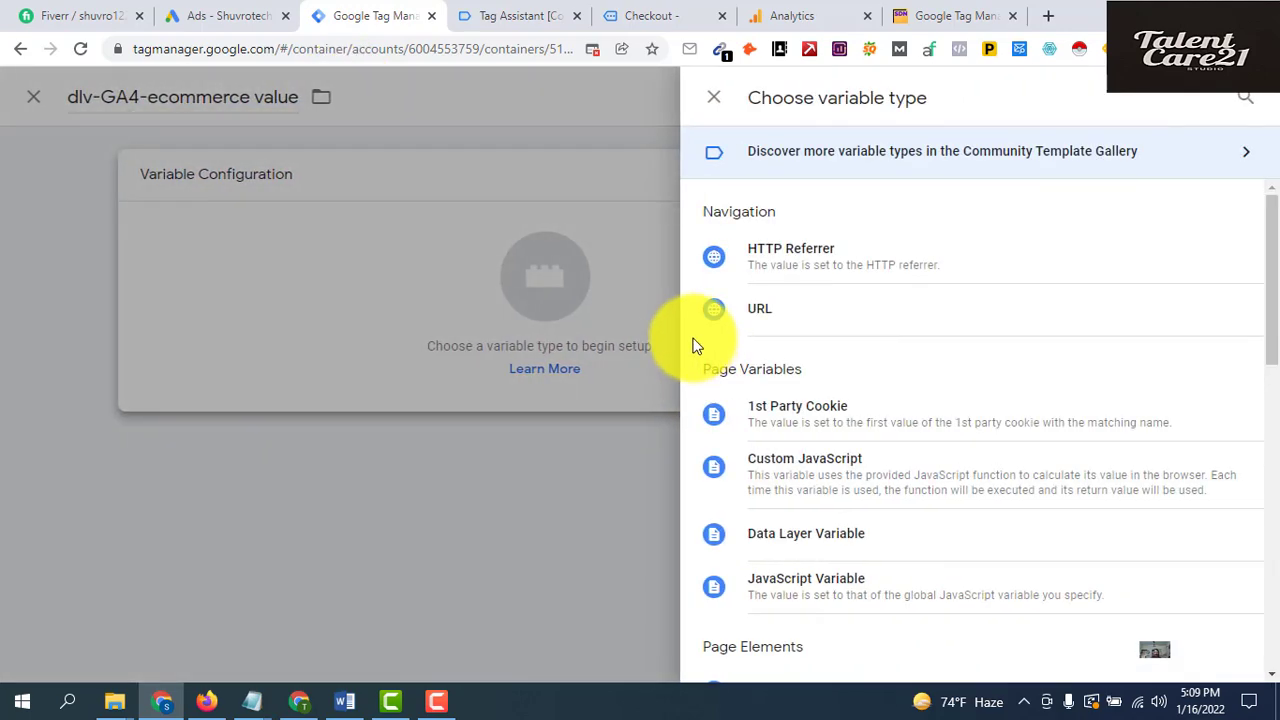
click(793, 538)
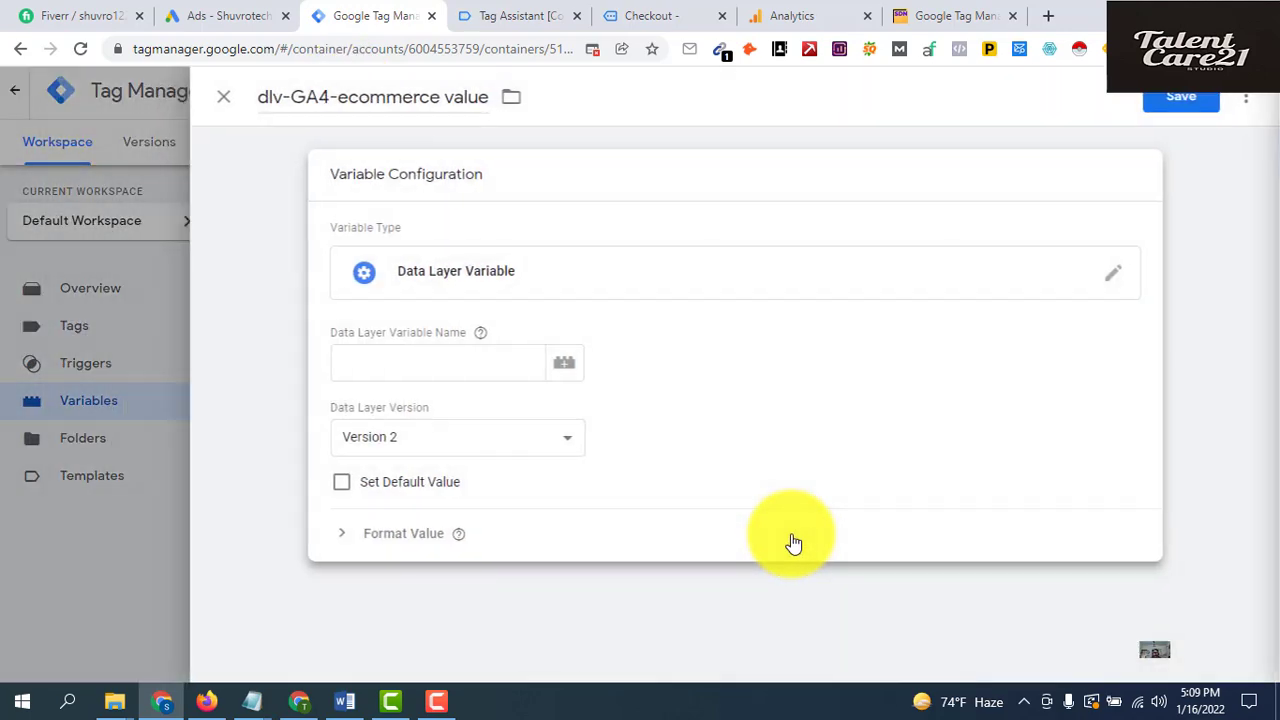
Copy "ecommerce value" from the Word document into Tag Manager's Data Layer Variable Name and save the variable
click(438, 365)
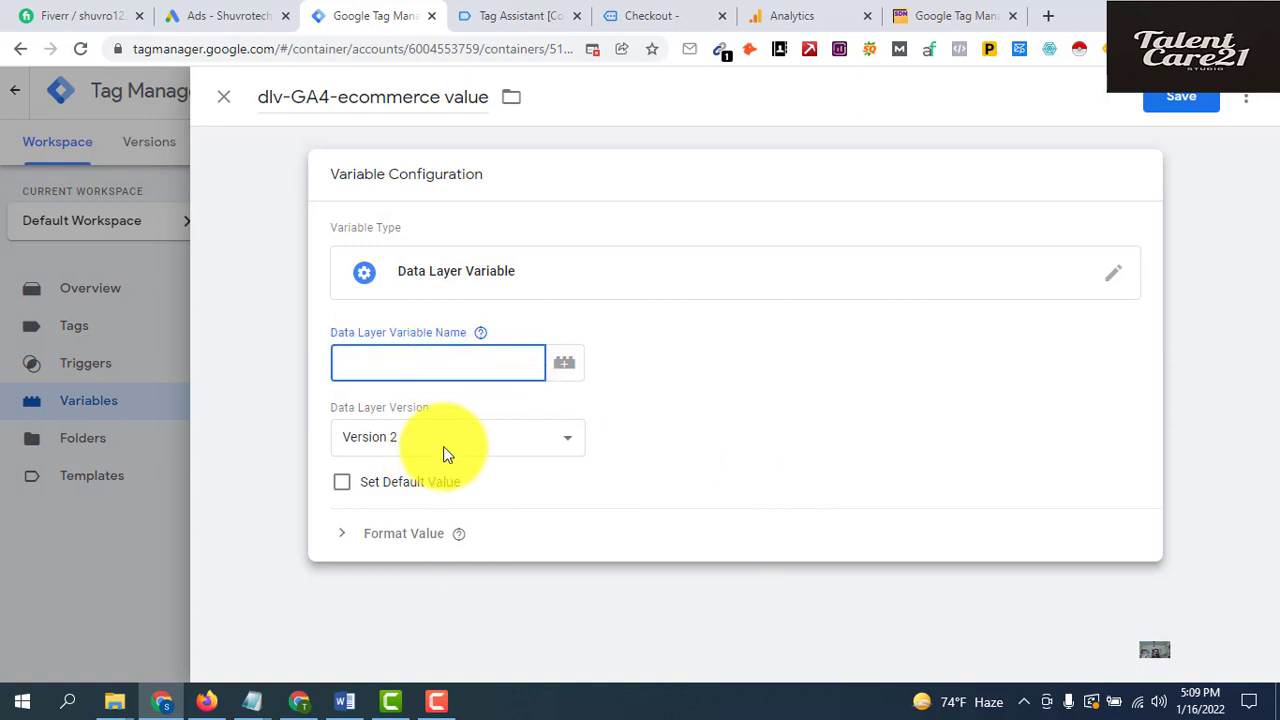
click(345, 702)
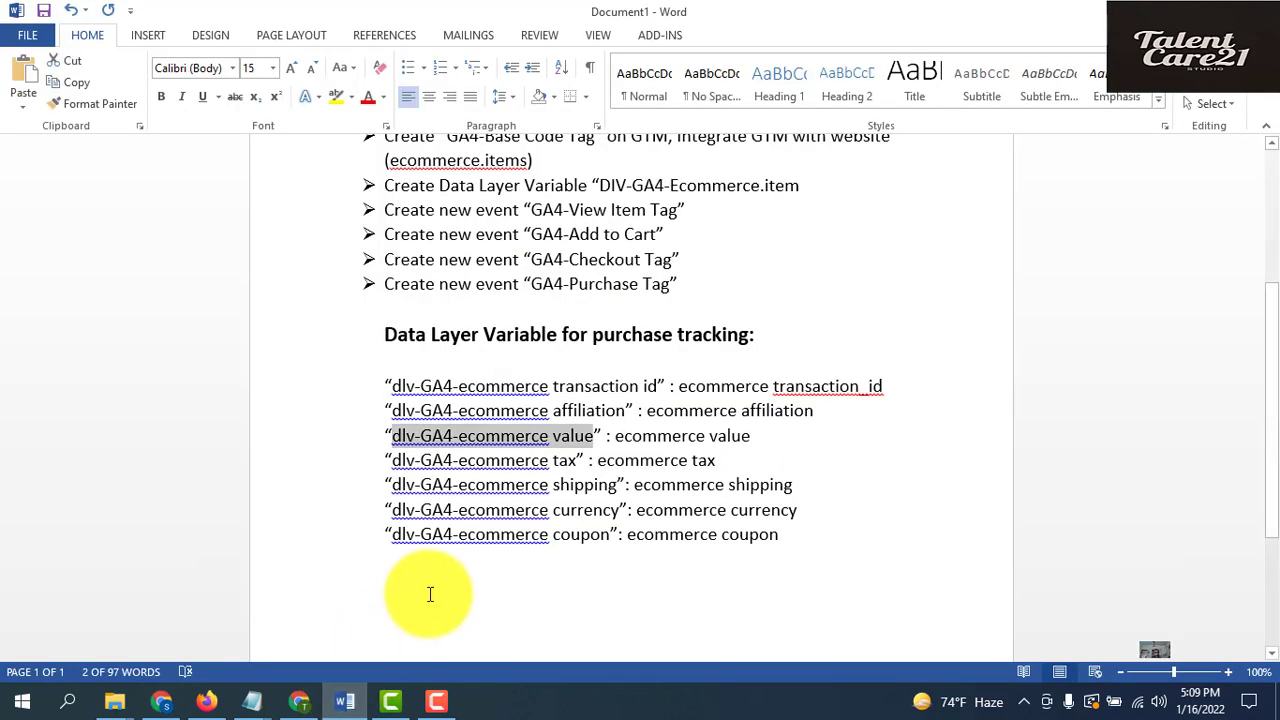
click(617, 440)
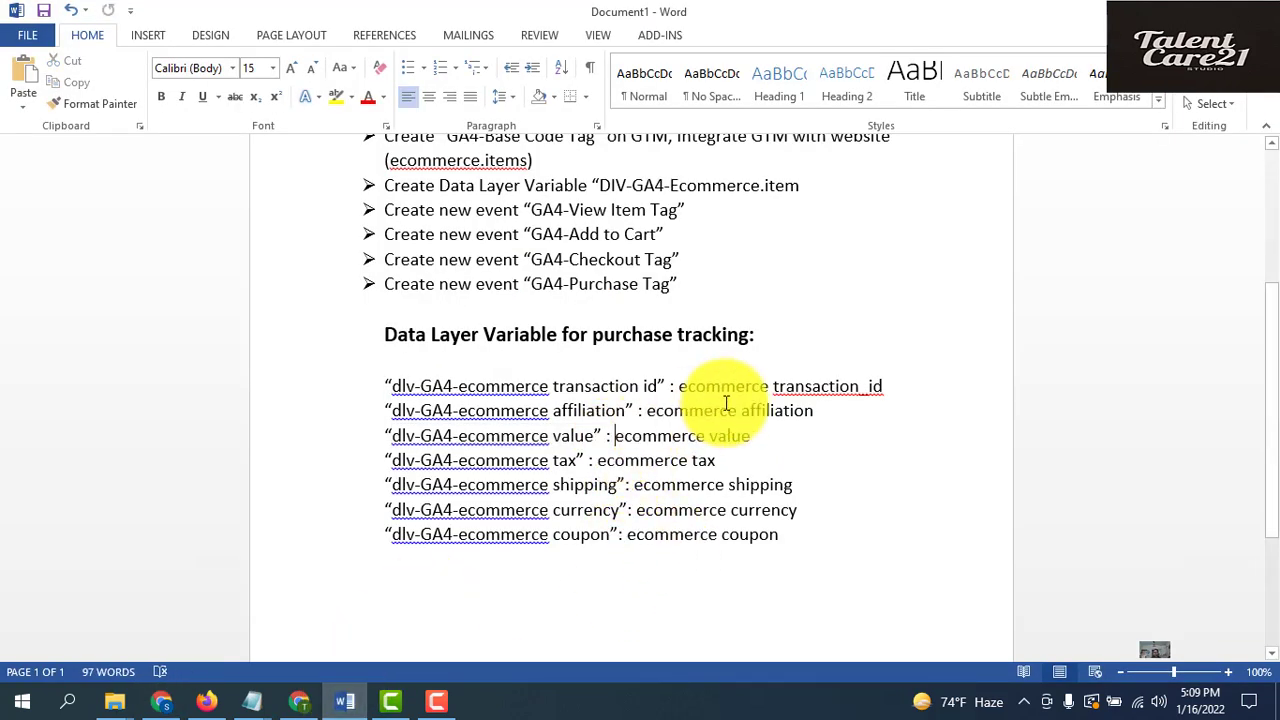
key(shift+Right)
key(shift+Right)
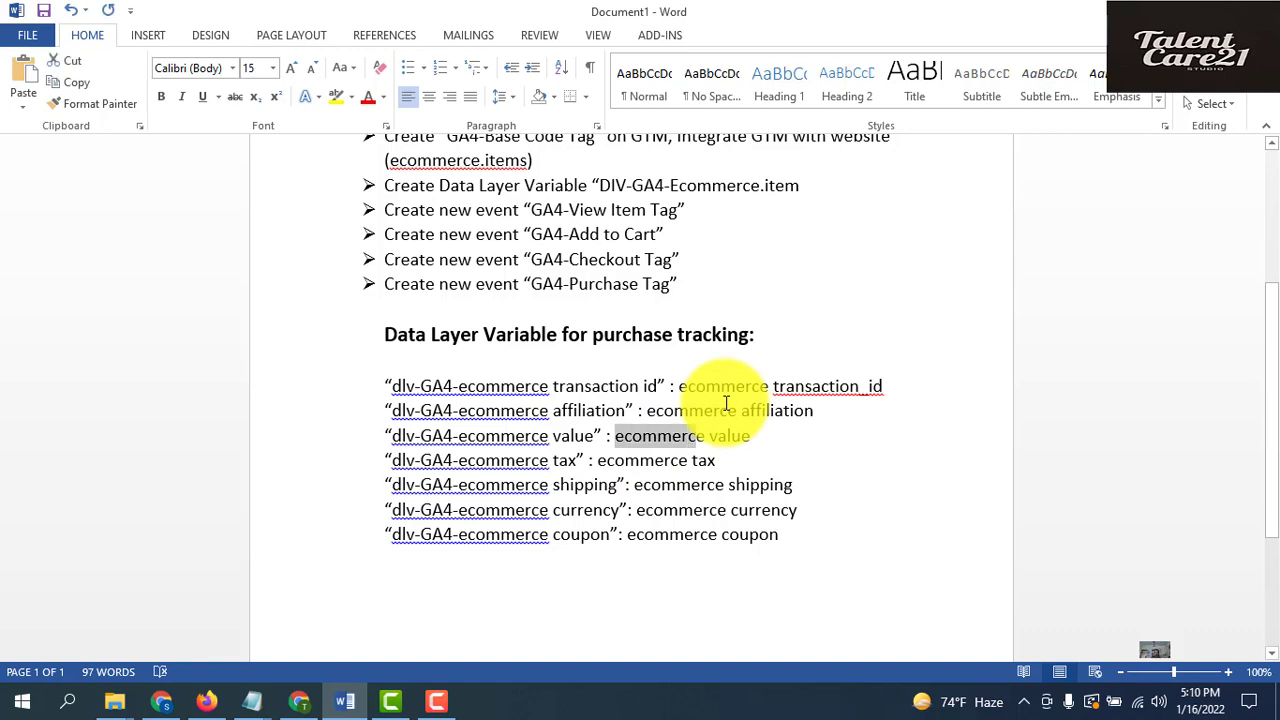
key(shift+Right)
click(177, 703)
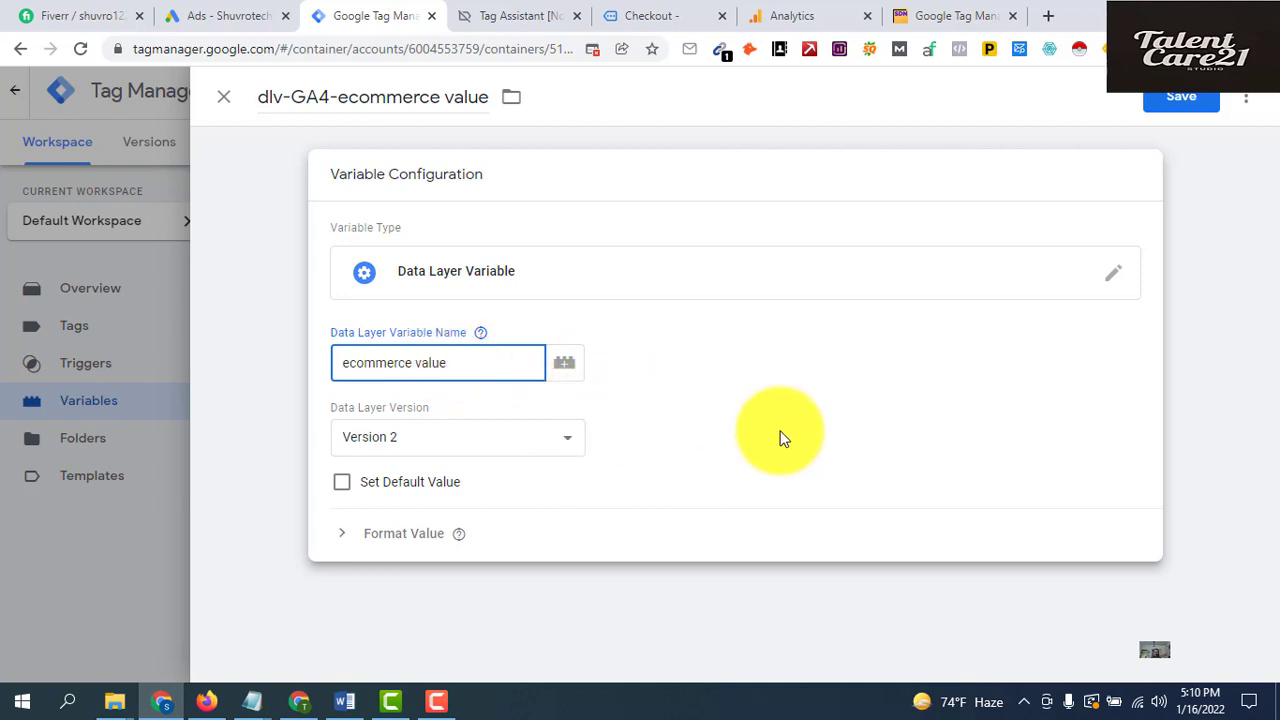
click(1182, 100)
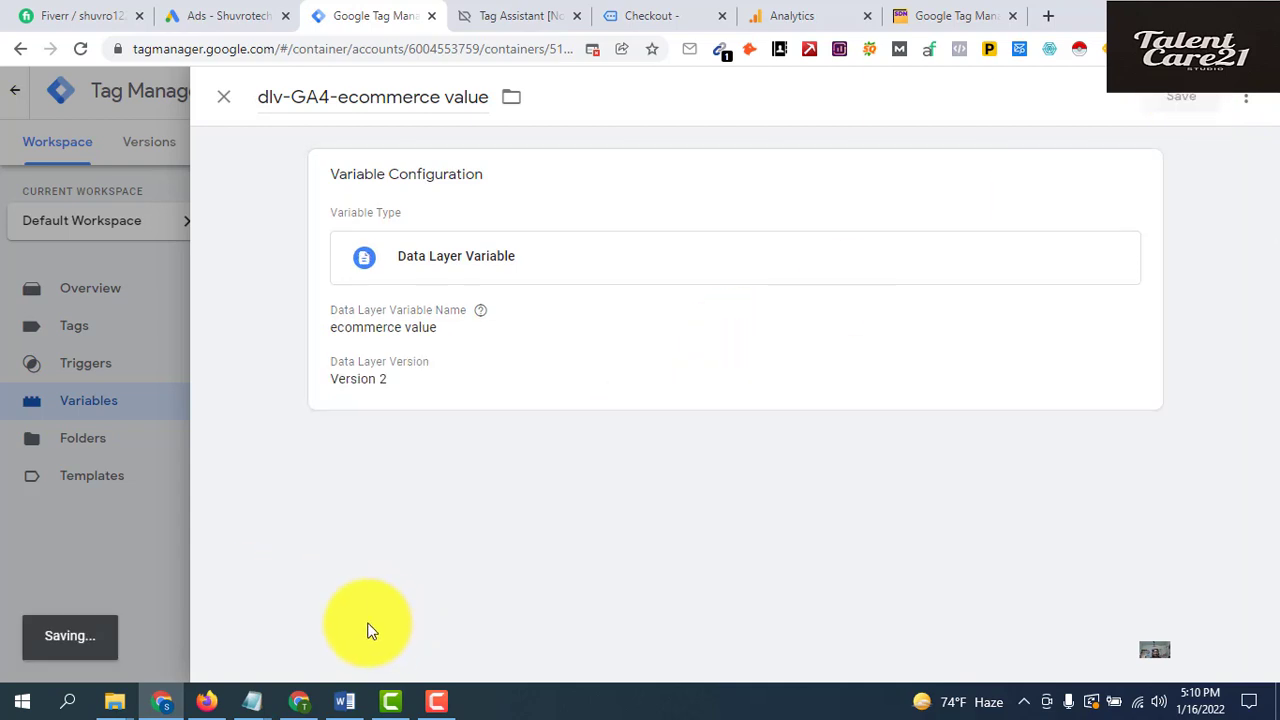
Switch to the Word document and copy the name "dlv-GA4-ecommerce tax" from the purchase tracking list
click(345, 702)
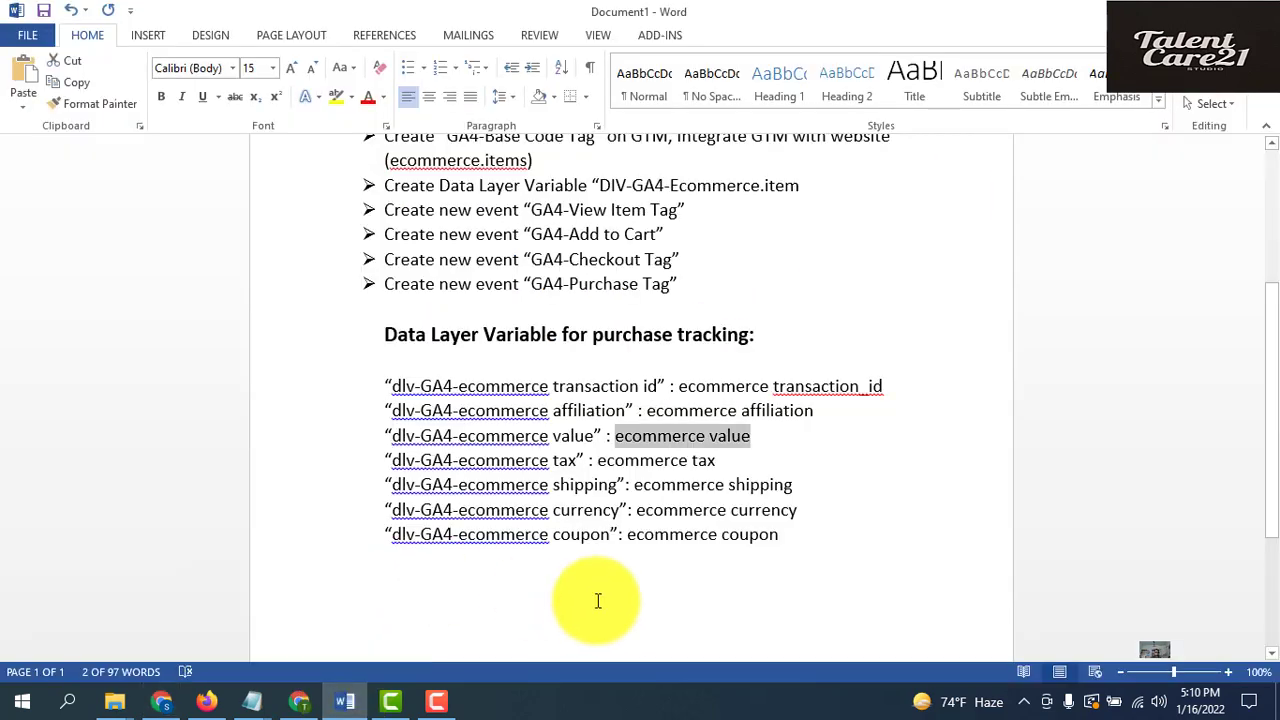
click(390, 463)
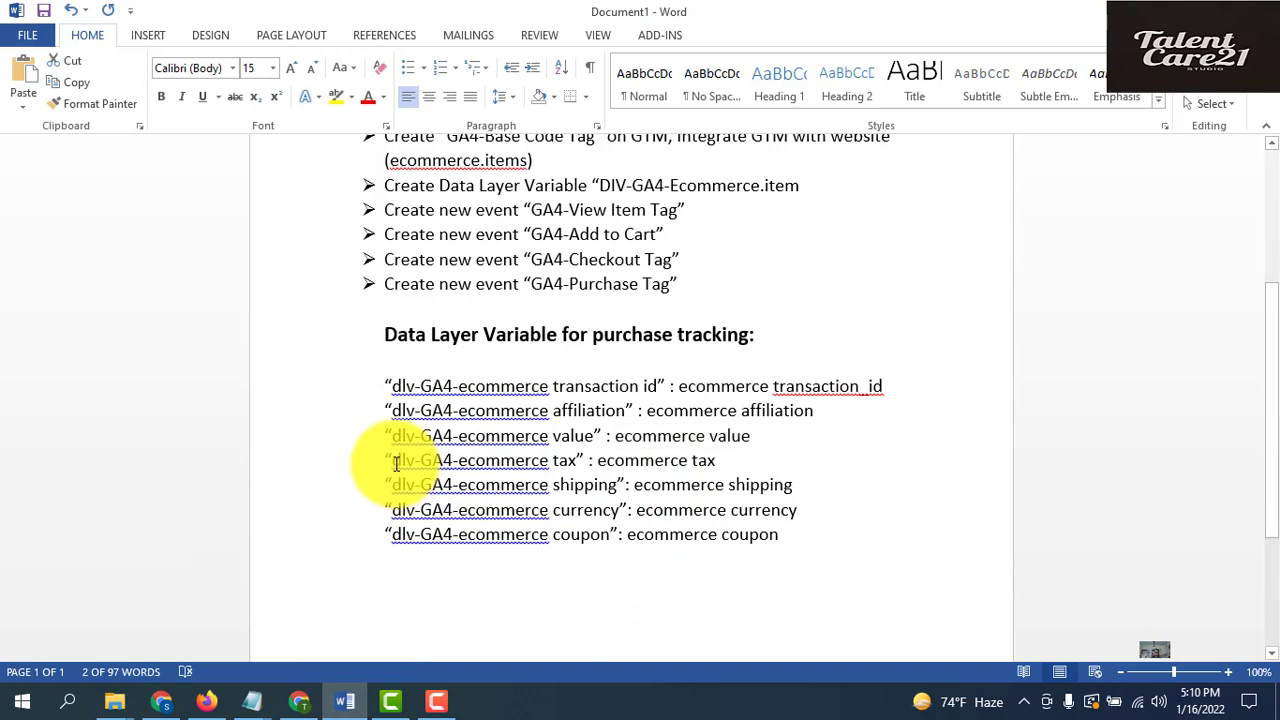
key(shift+Right)
key(shift+Right)
key(shift+Right)
key(shift+Right)
key(shift+Right)
key(shift+Right)
key(shift+Right)
key(shift+Right)
key(shift+Right)
key(shift+Right)
key(shift+Right)
key(shift+Right)
key(shift+Right)
key(shift+Right)
key(shift+Right)
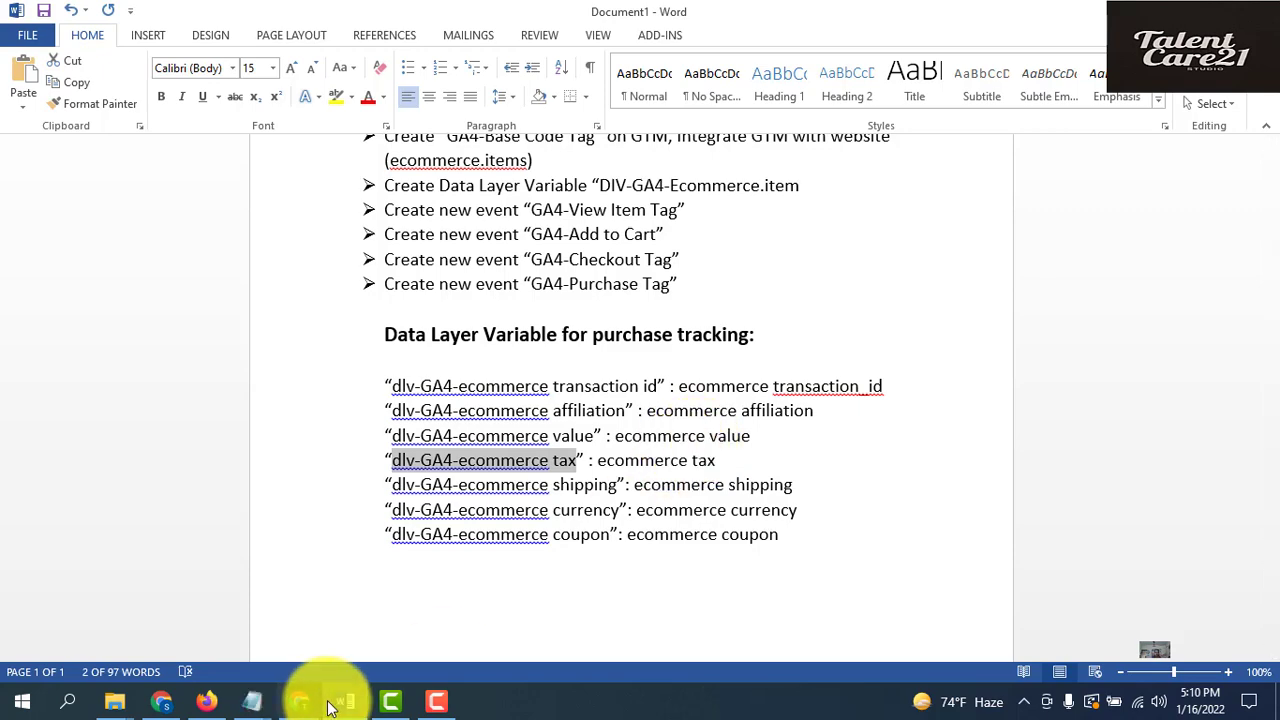
In Tag Manager, start a user-defined variable named "dlv-GA4-ecommerce tax" with the type Data Layer Variable
click(163, 704)
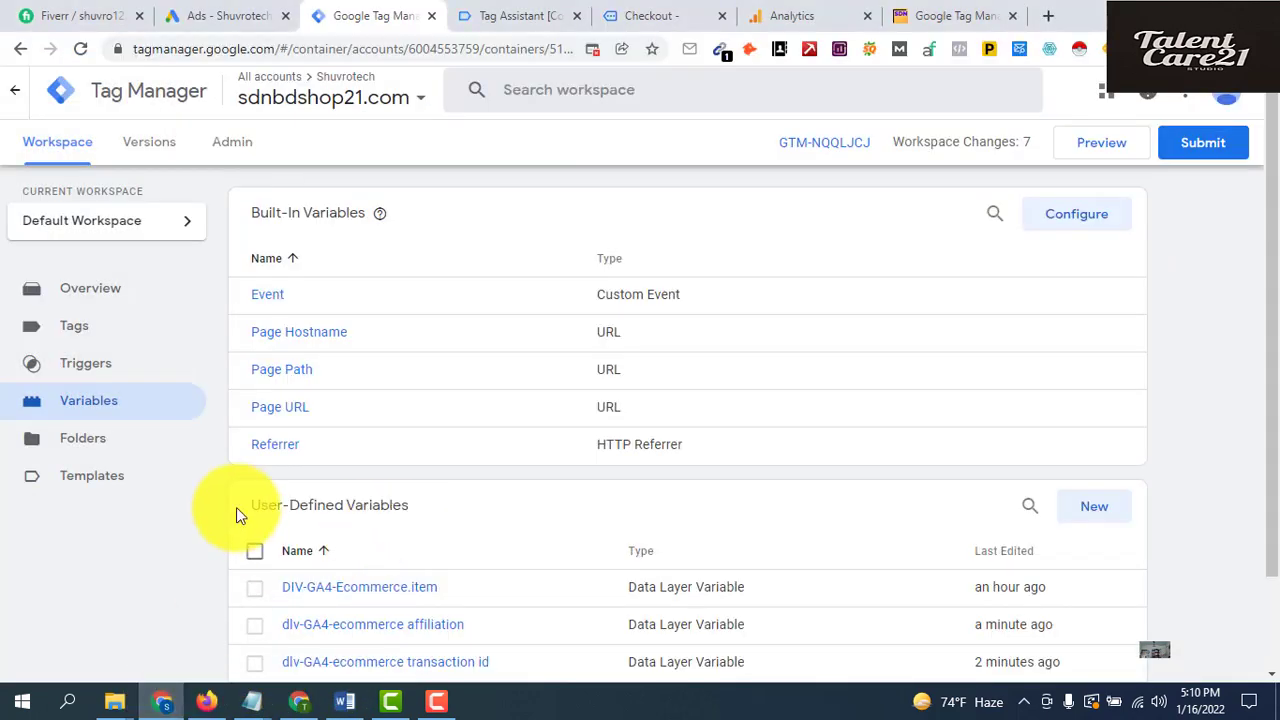
click(1106, 520)
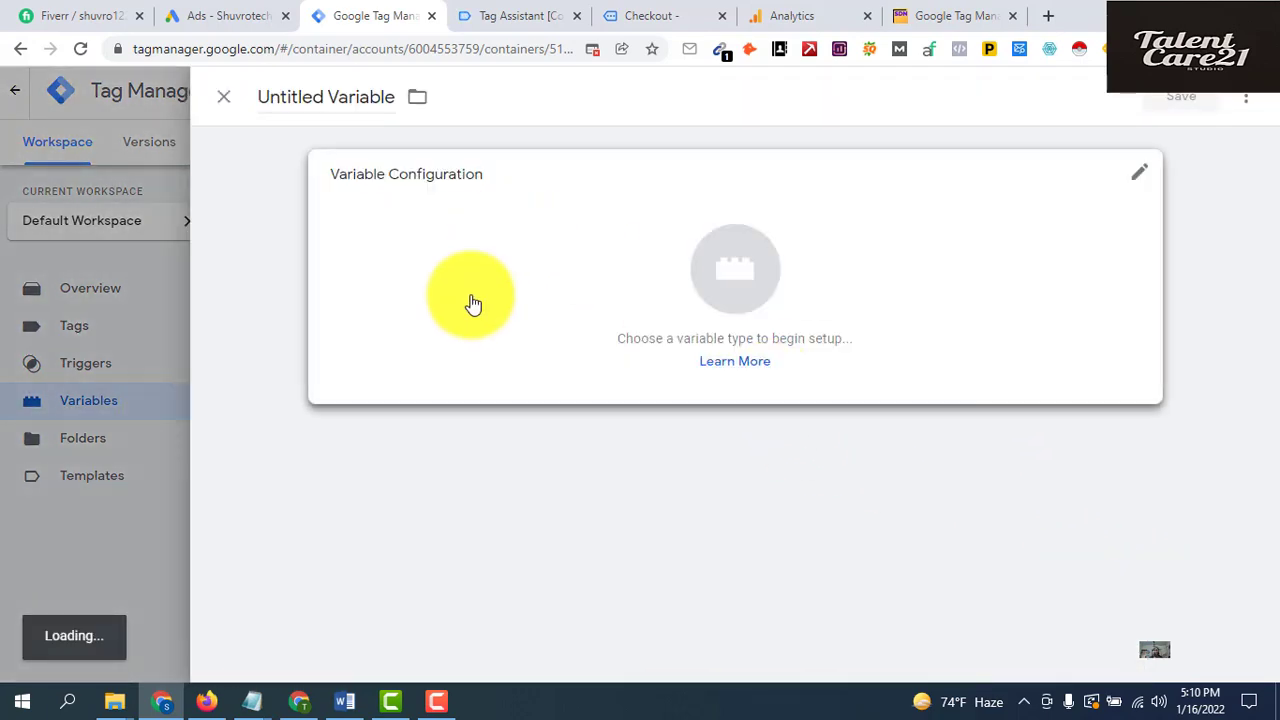
click(257, 100)
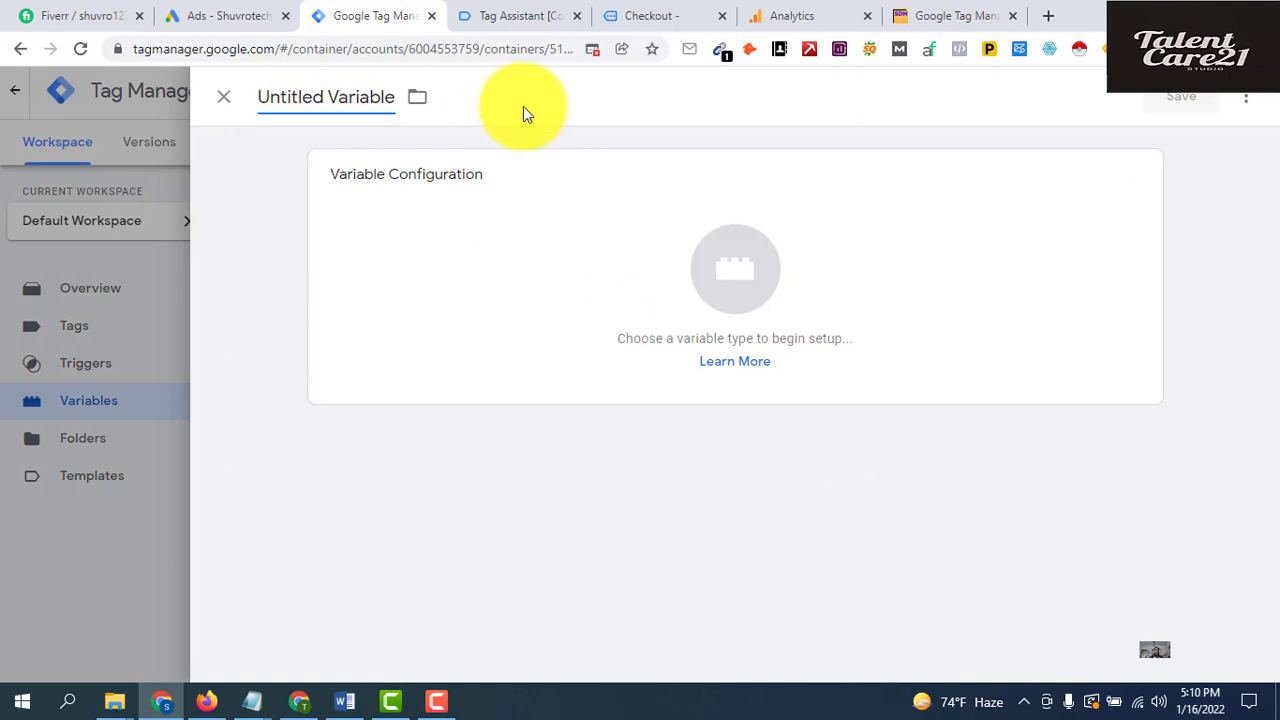
key(shift+Right)
key(shift+Right)
key(shift+Right)
key(shift+Right)
key(shift+Right)
key(shift+Right)
key(shift+Right)
key(shift+Right)
key(shift+Right)
key(shift+Right)
key(shift+Right)
key(shift+Right)
key(shift+Right)
key(shift+Right)
key(shift+Right)
key(shift+Right)
key(shift+Right)
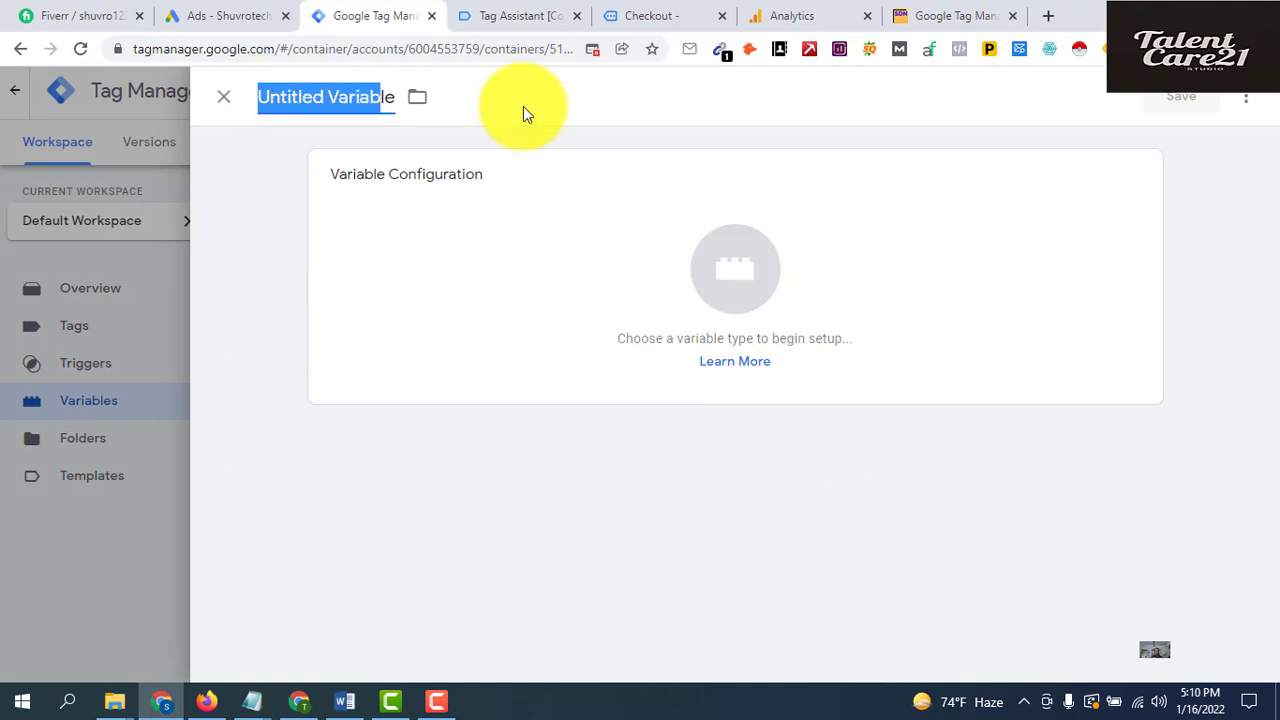
text(dlv-GA4-ecommerce tax)
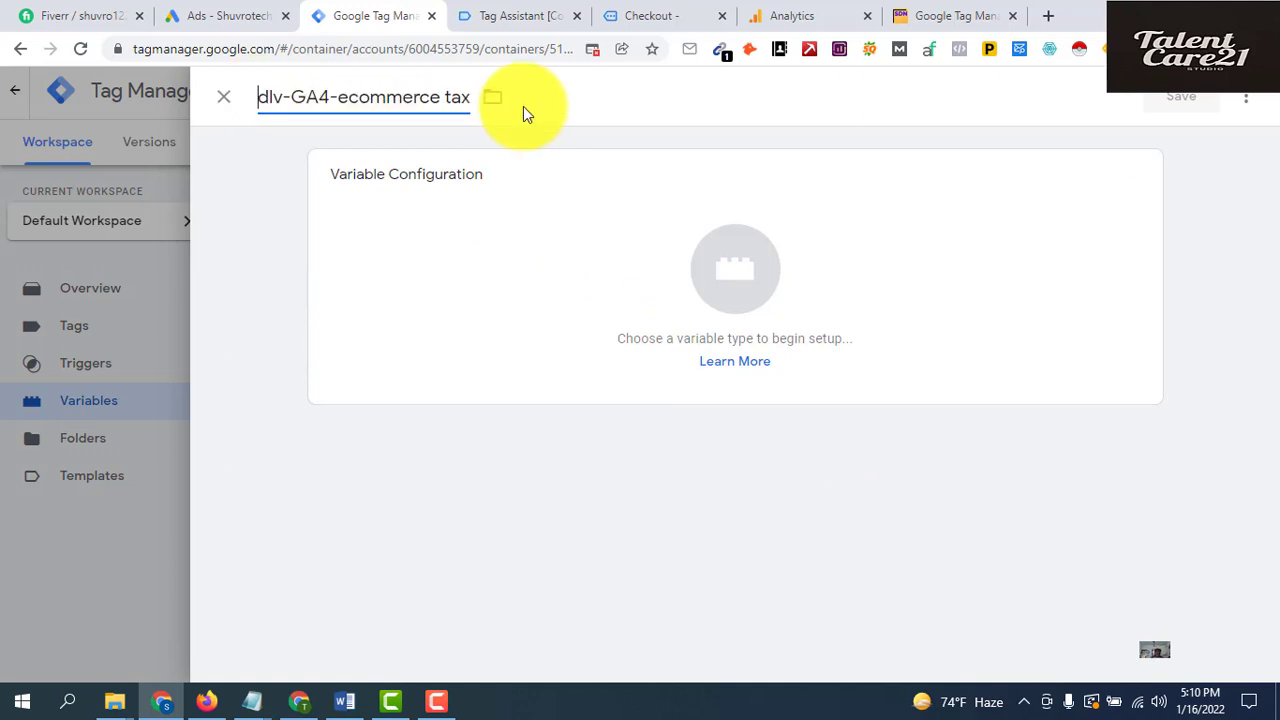
click(737, 280)
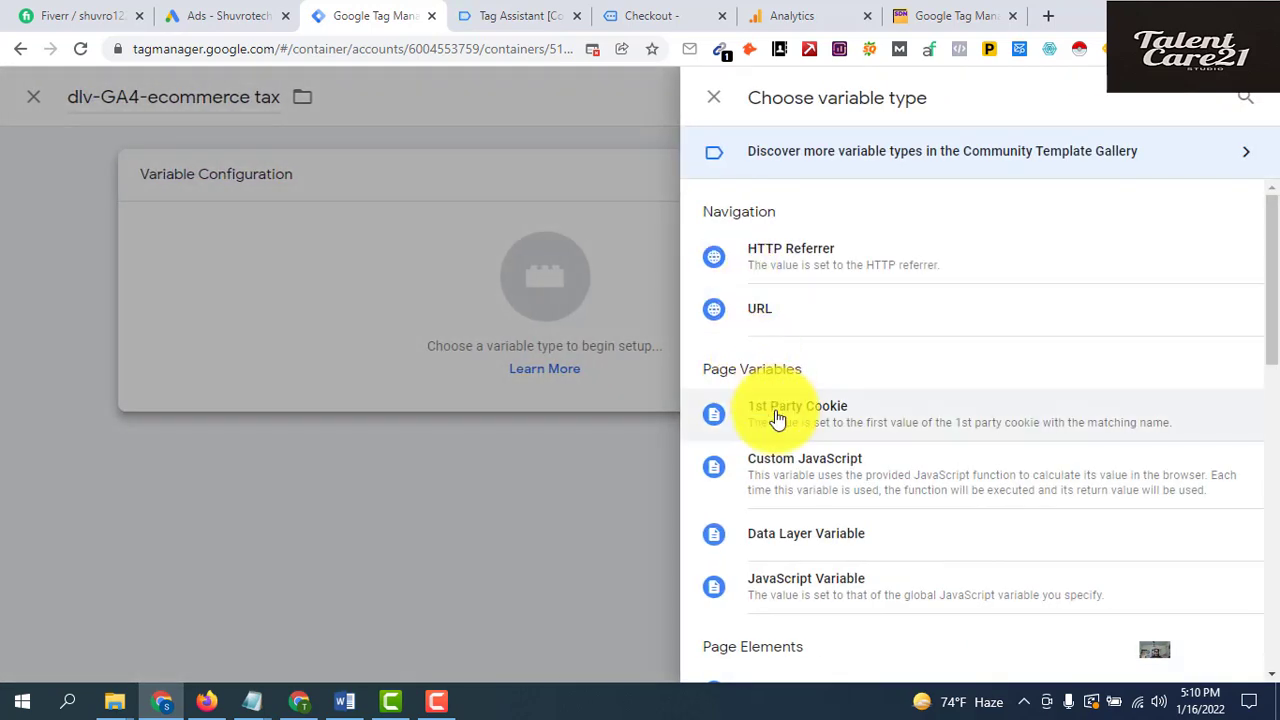
click(810, 544)
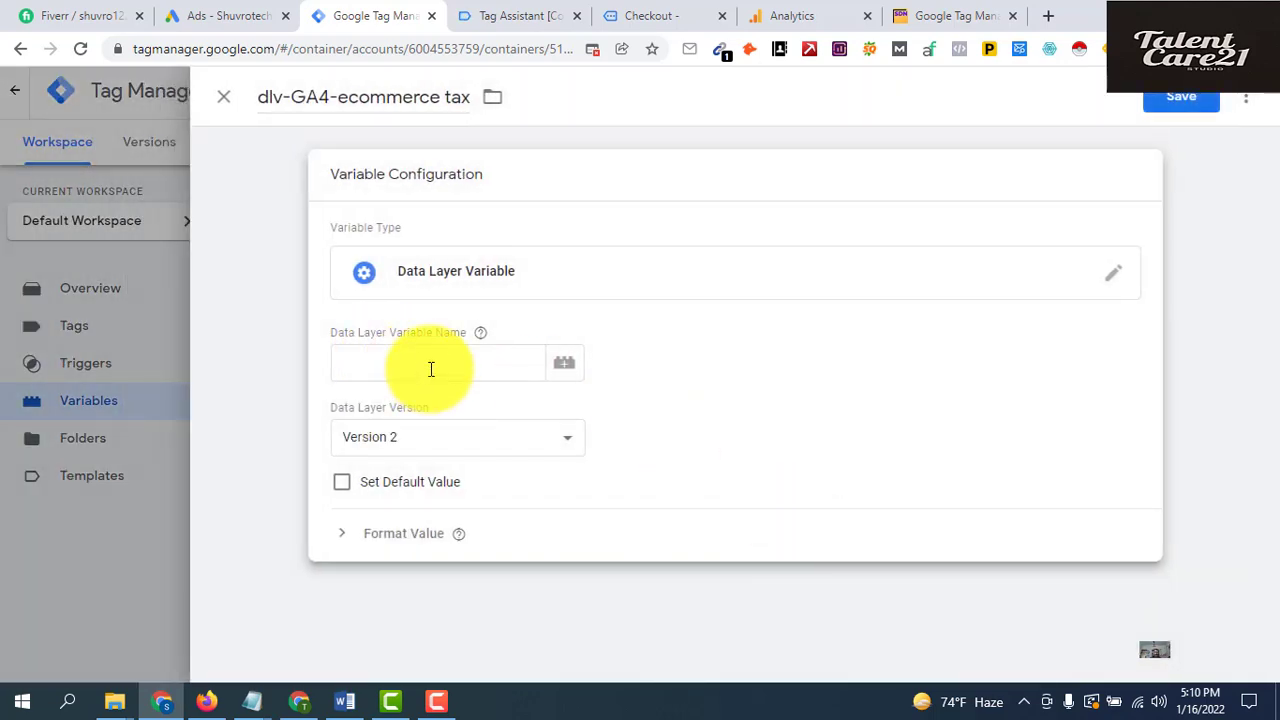
Copy "ecommerce tax" from the Word document into Tag Manager's Data Layer Variable Name and save the variable
click(432, 368)
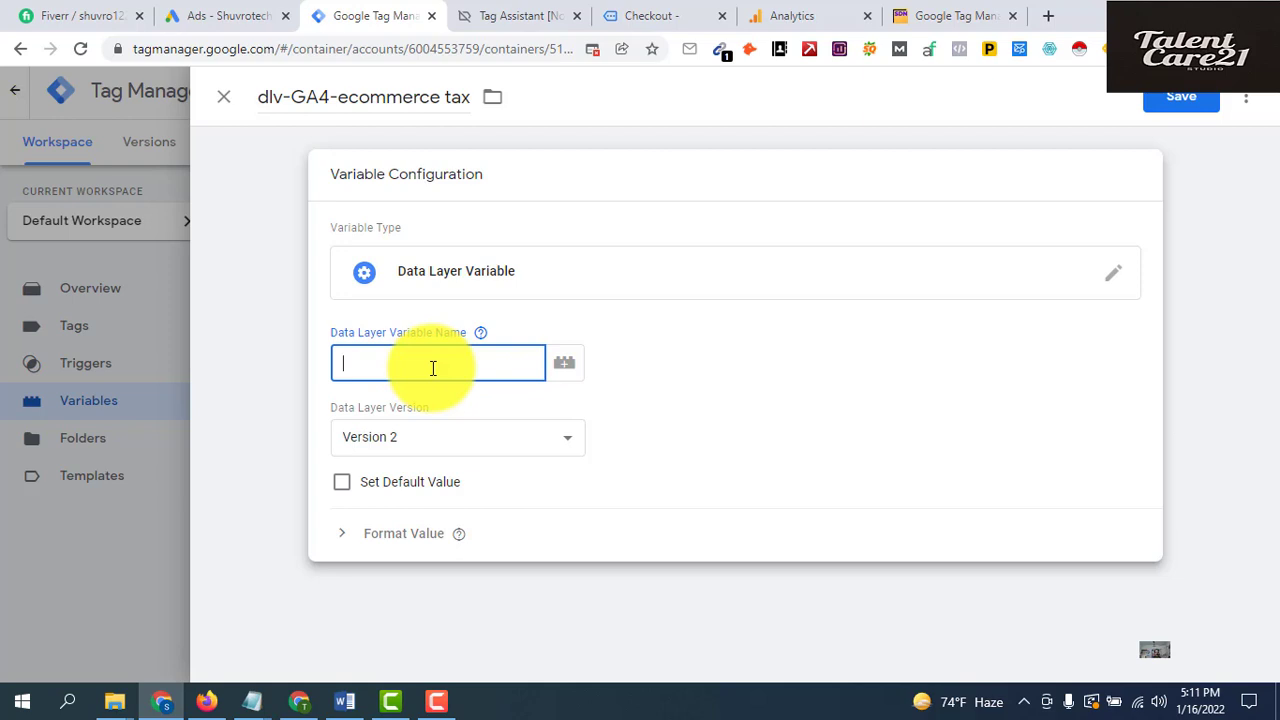
click(345, 700)
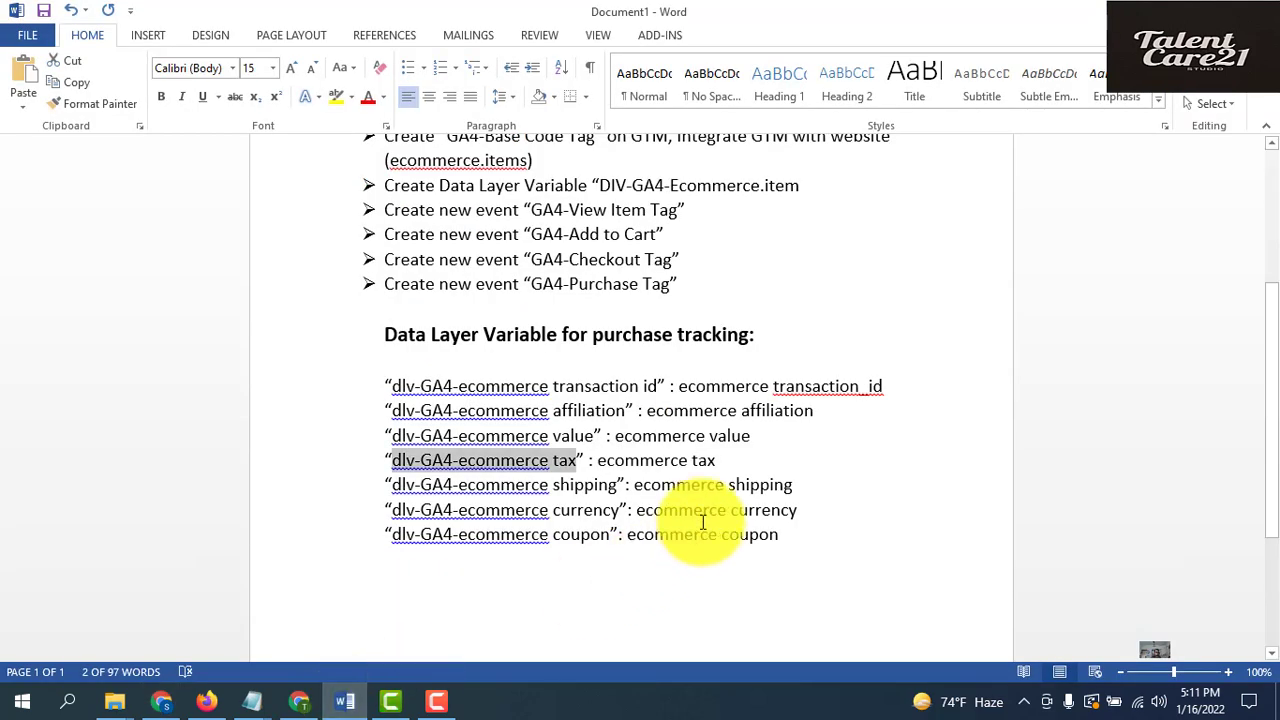
click(598, 460)
key(ctrl+shift+Right)
key(ctrl+shift+Right)
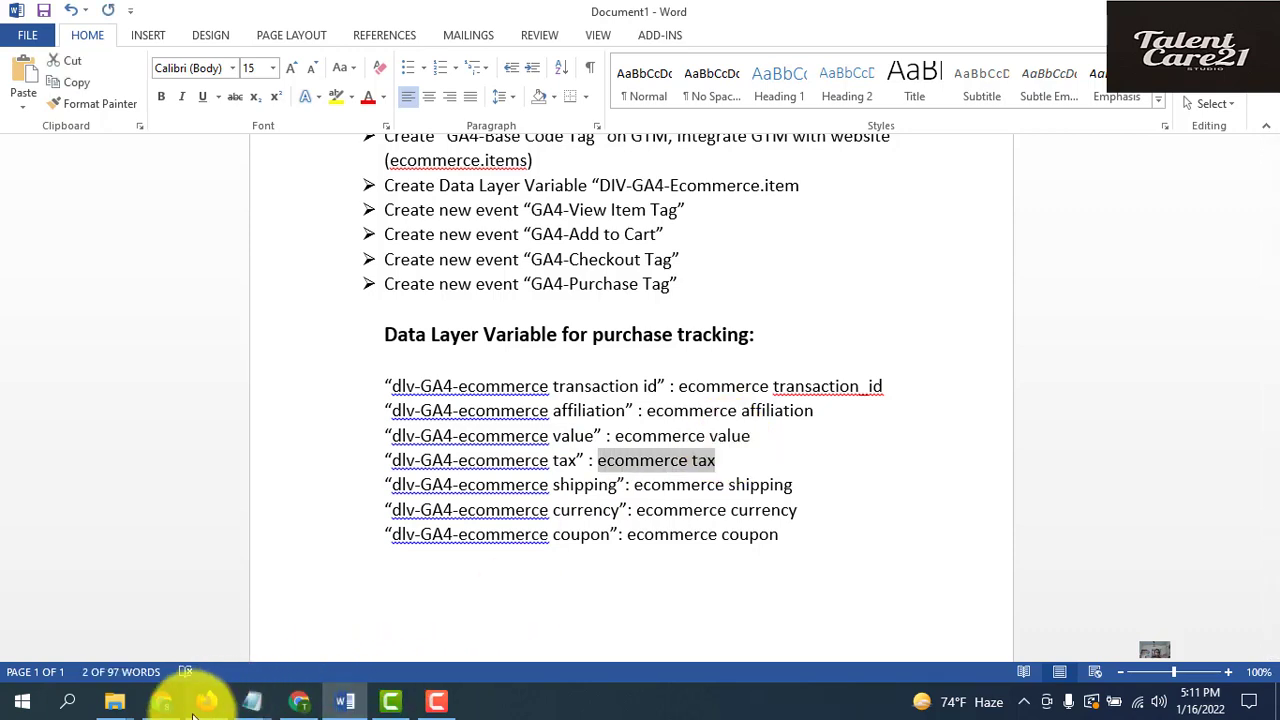
click(165, 700)
click(430, 385)
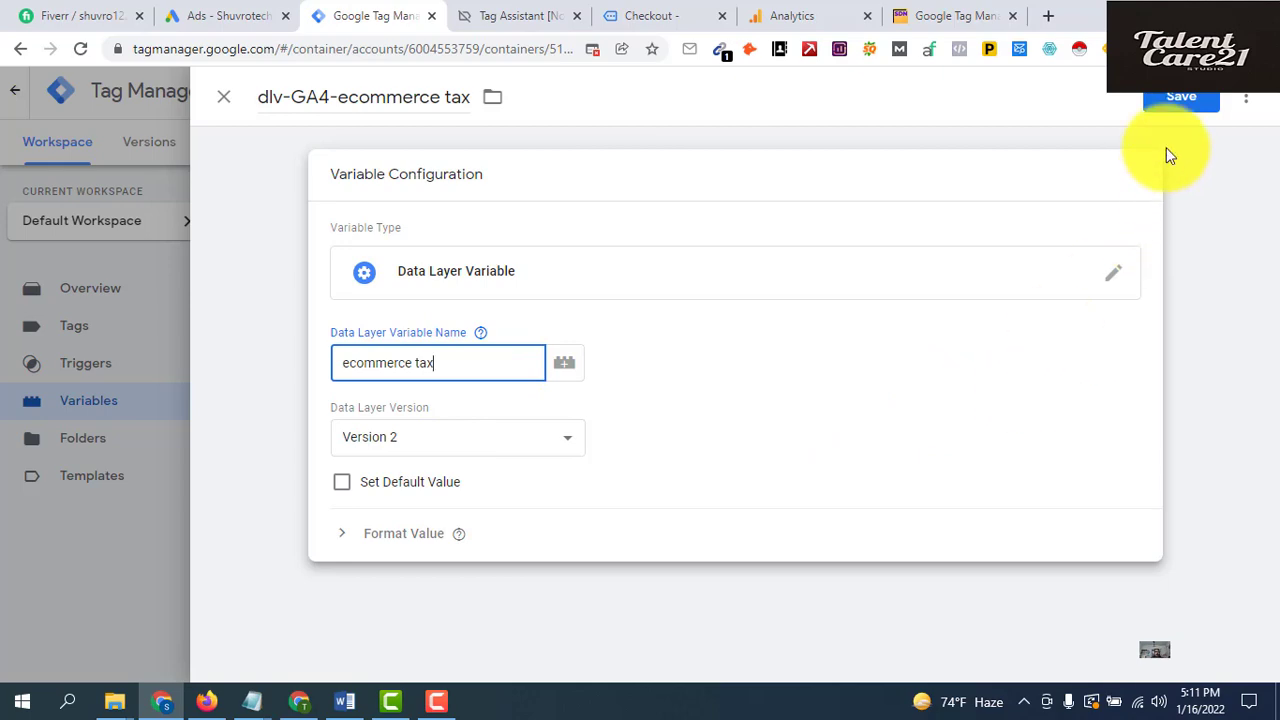
click(1181, 100)
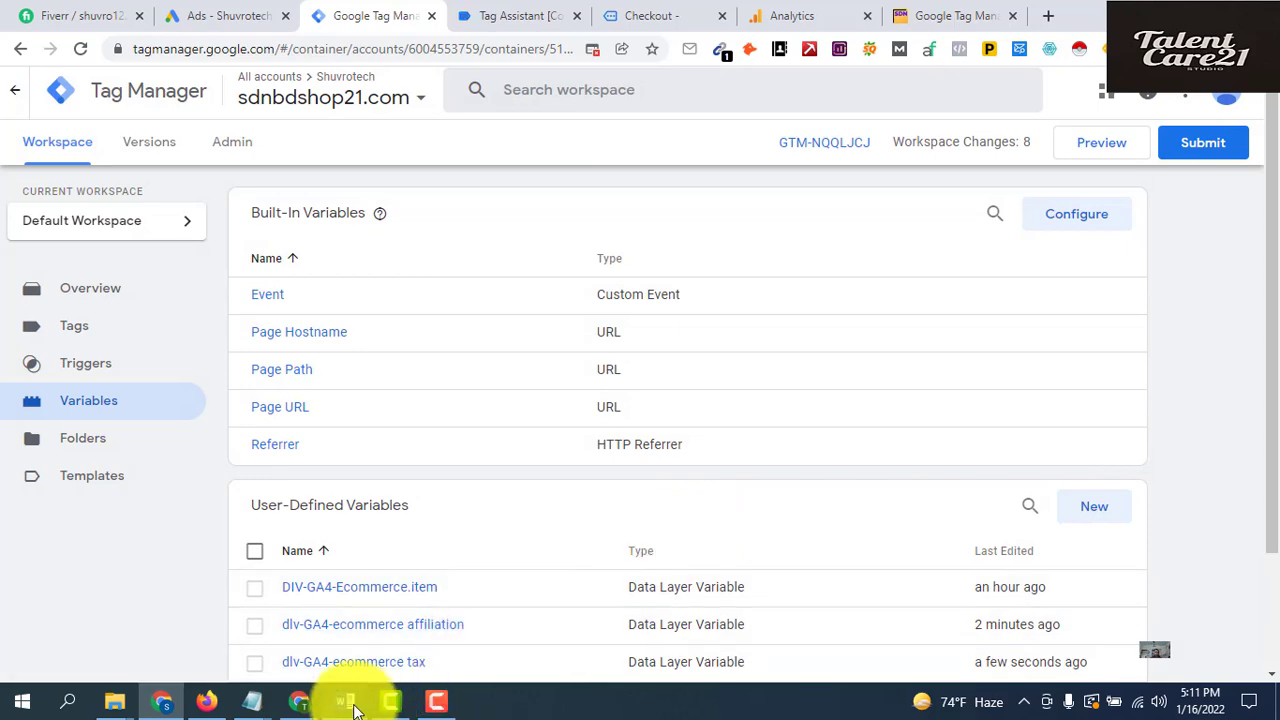
Copy the name "dlv-GA4-ecommerce shipping" from the Word document's purchase tracking list and return to Tag Manager
click(347, 700)
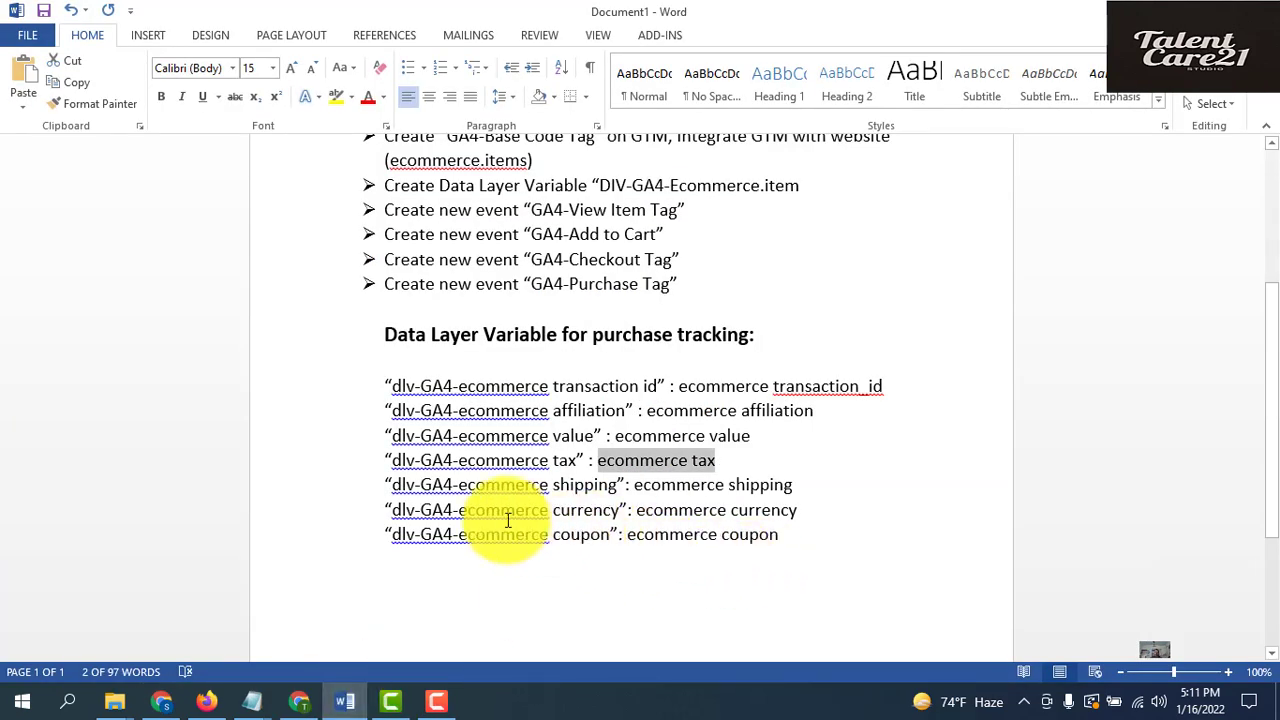
click(392, 484)
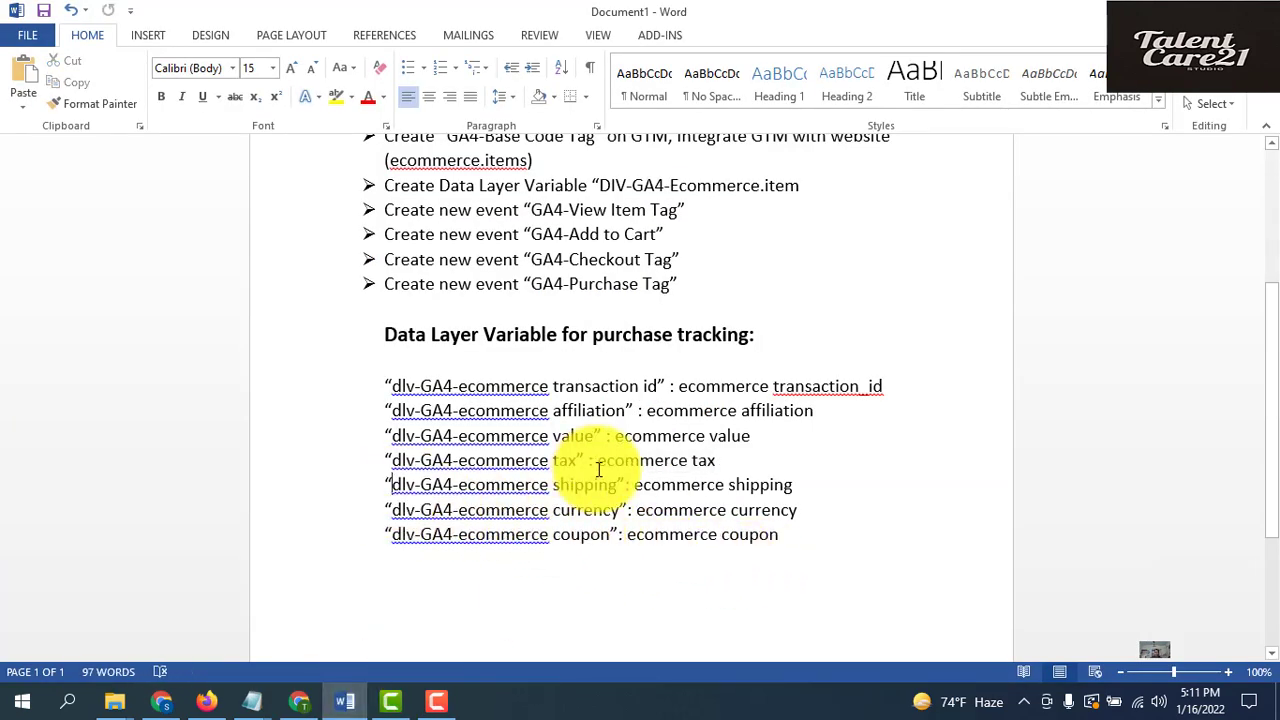
key(shift+Right)
key(shift+Right)
key(shift+Right)
key(shift+Right)
key(shift+Right)
key(shift+Right)
key(shift+Right)
key(shift+Right)
key(shift+Right)
key(shift+Right)
key(shift+Right)
key(shift+Right)
key(shift+Right)
key(shift+Right)
key(shift+Right)
key(shift+Right)
key(shift+Right)
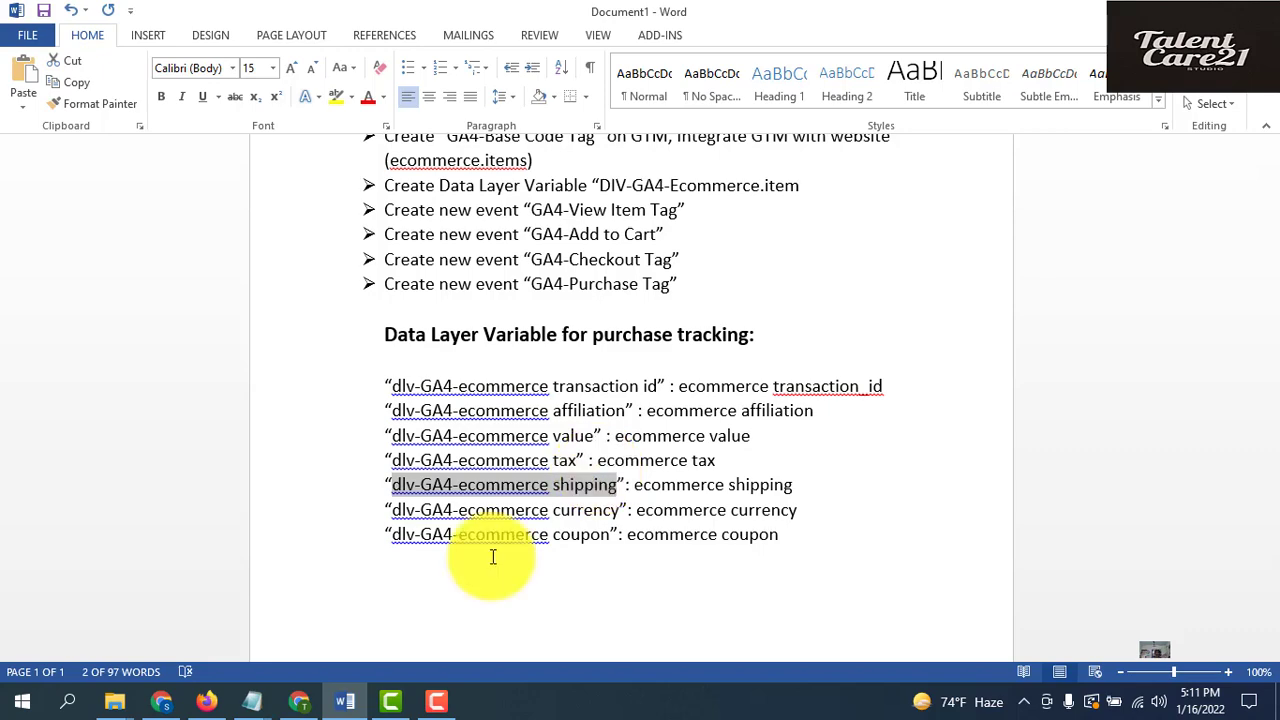
click(160, 701)
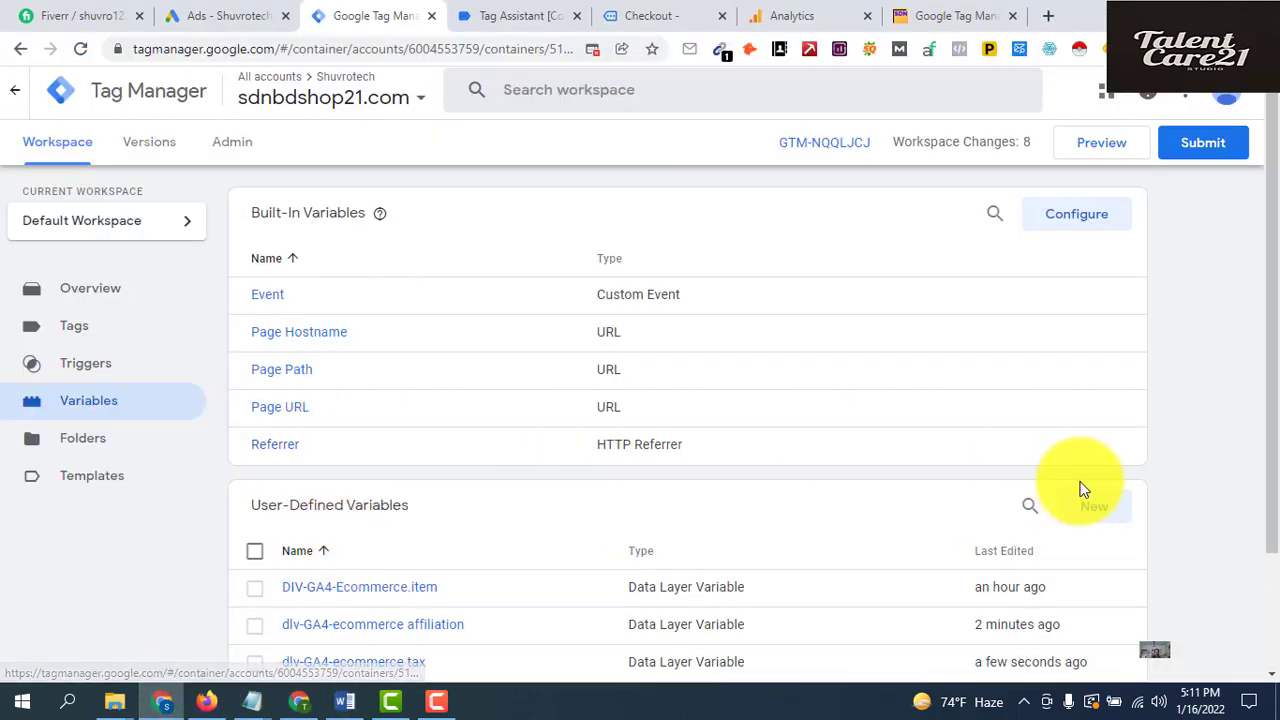
Start a user-defined variable named "dlv-GA4-ecommerce shipping" with the type Data Layer Variable
click(1092, 512)
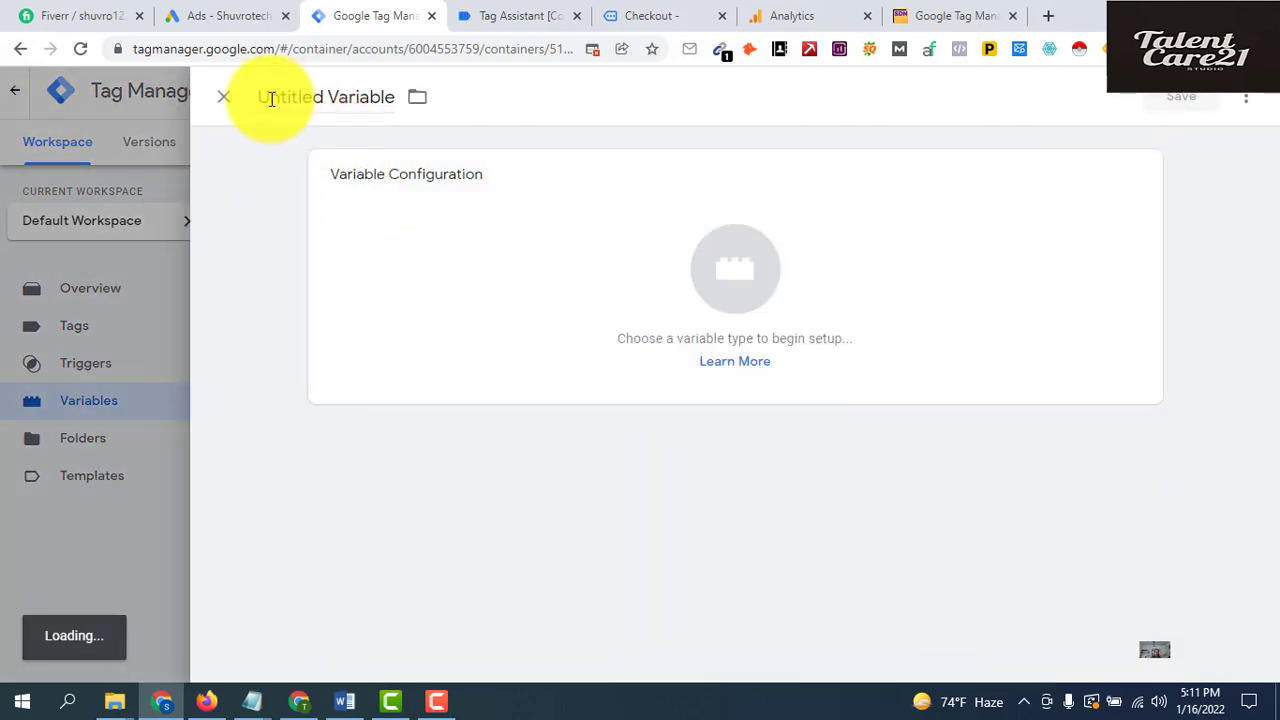
click(300, 90)
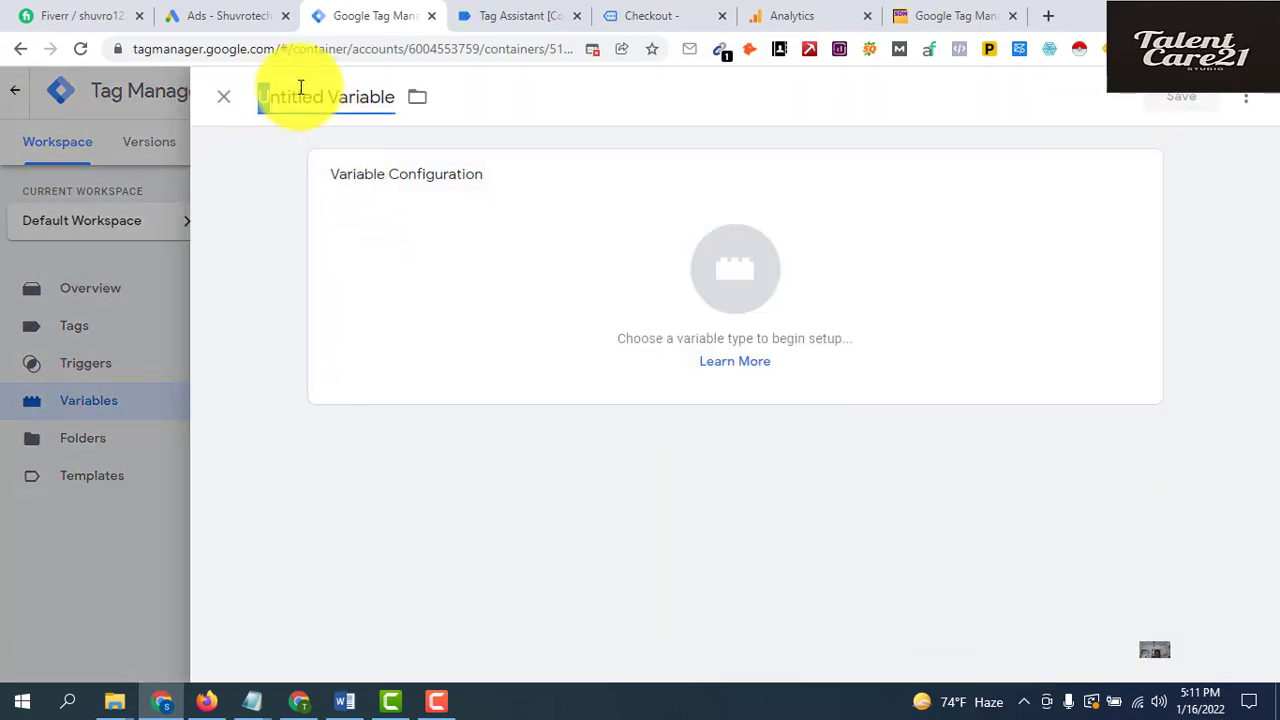
key(shift+Right)
key(shift+Right)
key(shift+Right)
key(shift+Right)
key(shift+Right)
key(shift+Right)
key(shift+Right)
key(shift+Right)
key(shift+Right)
key(shift+Right)
key(shift+Right)
key(shift+Right)
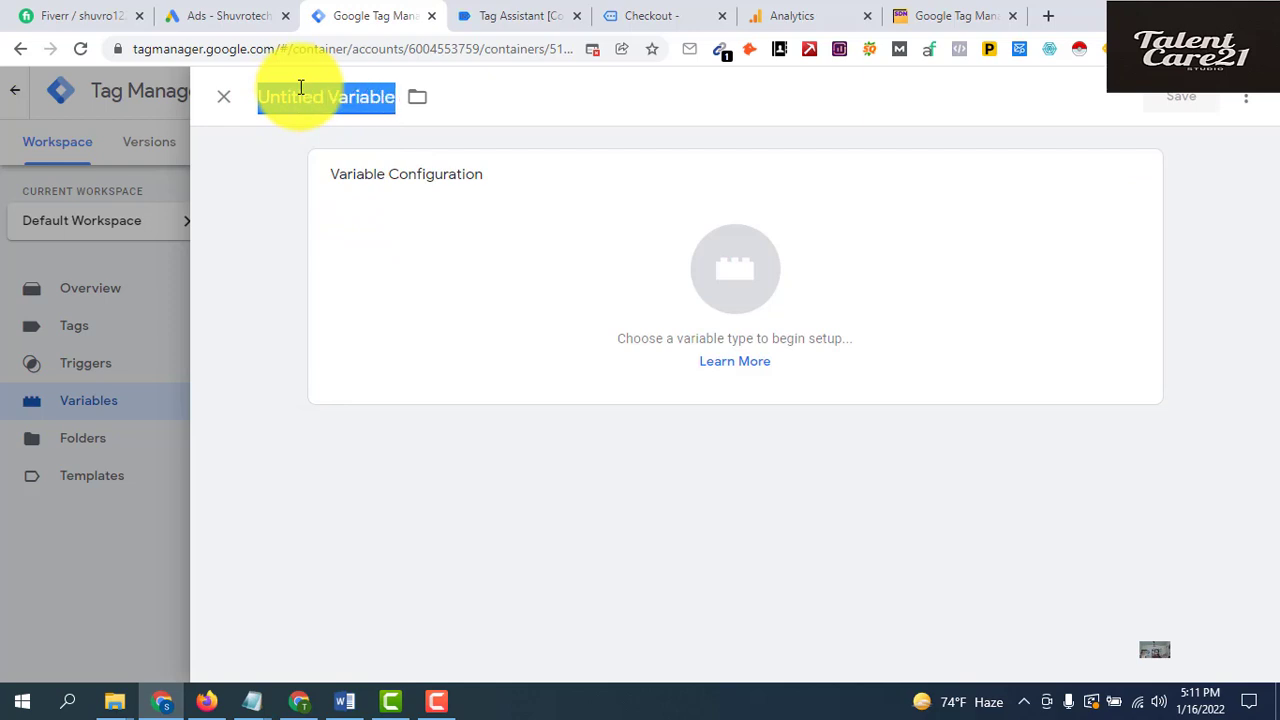
text(dlv-GA4-ecommerce shipping)
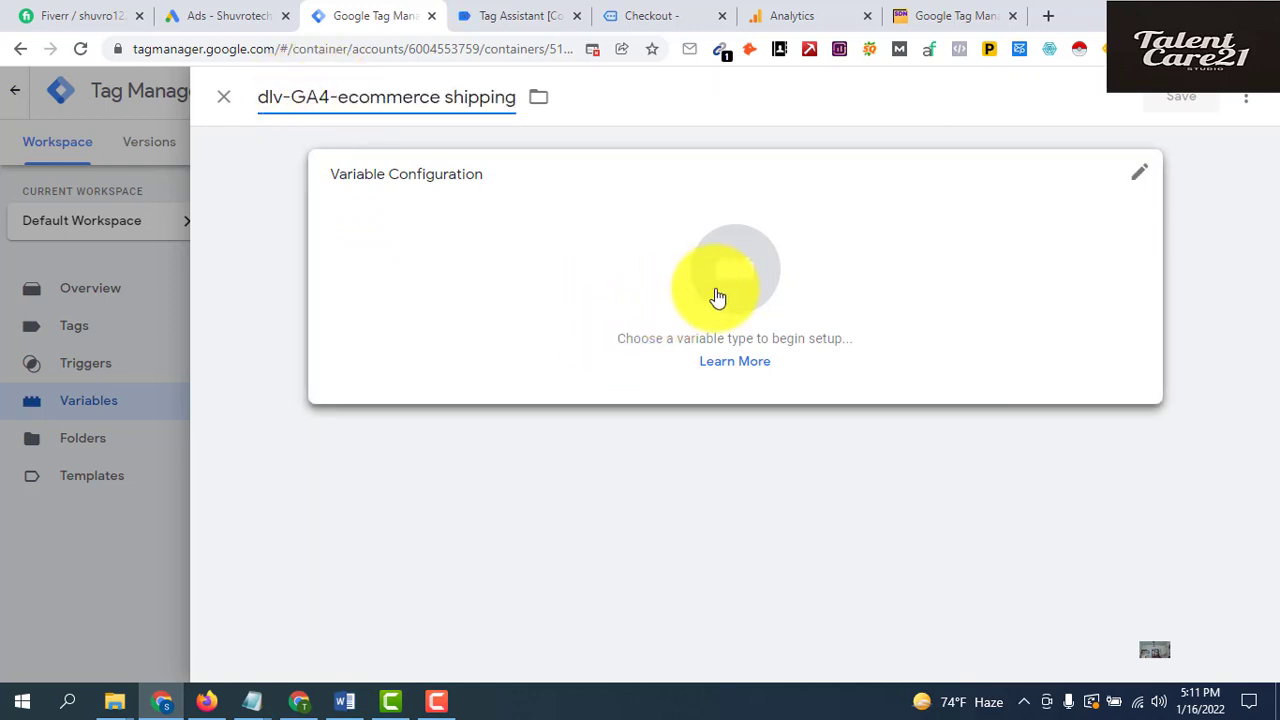
click(724, 288)
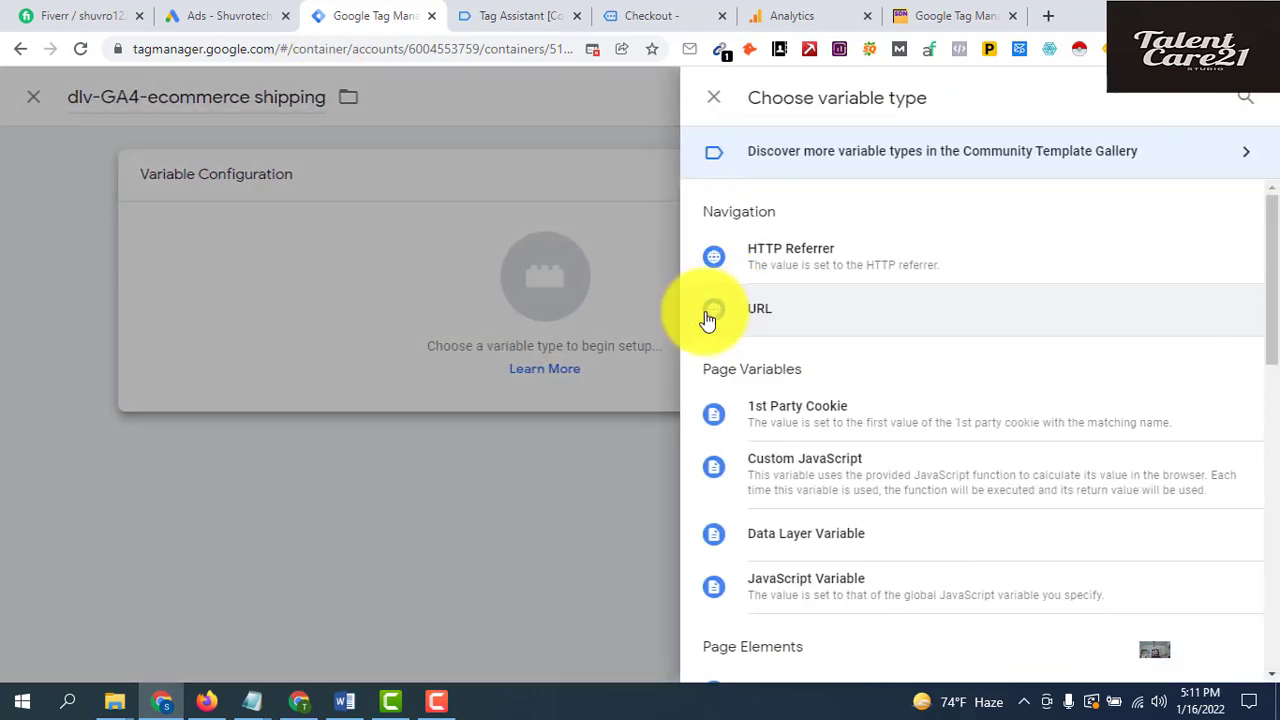
click(818, 547)
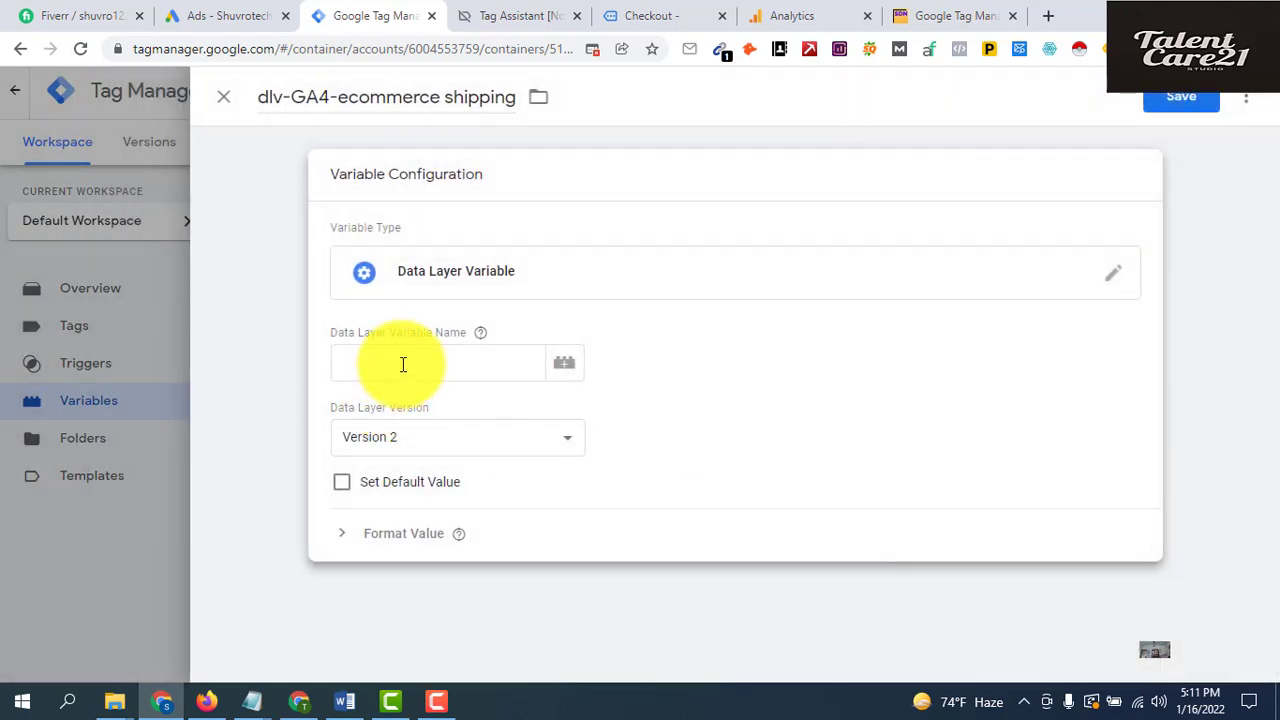
Copy "ecommerce shipping" from the Word document into Tag Manager's Data Layer Variable Name and save the variable
click(344, 700)
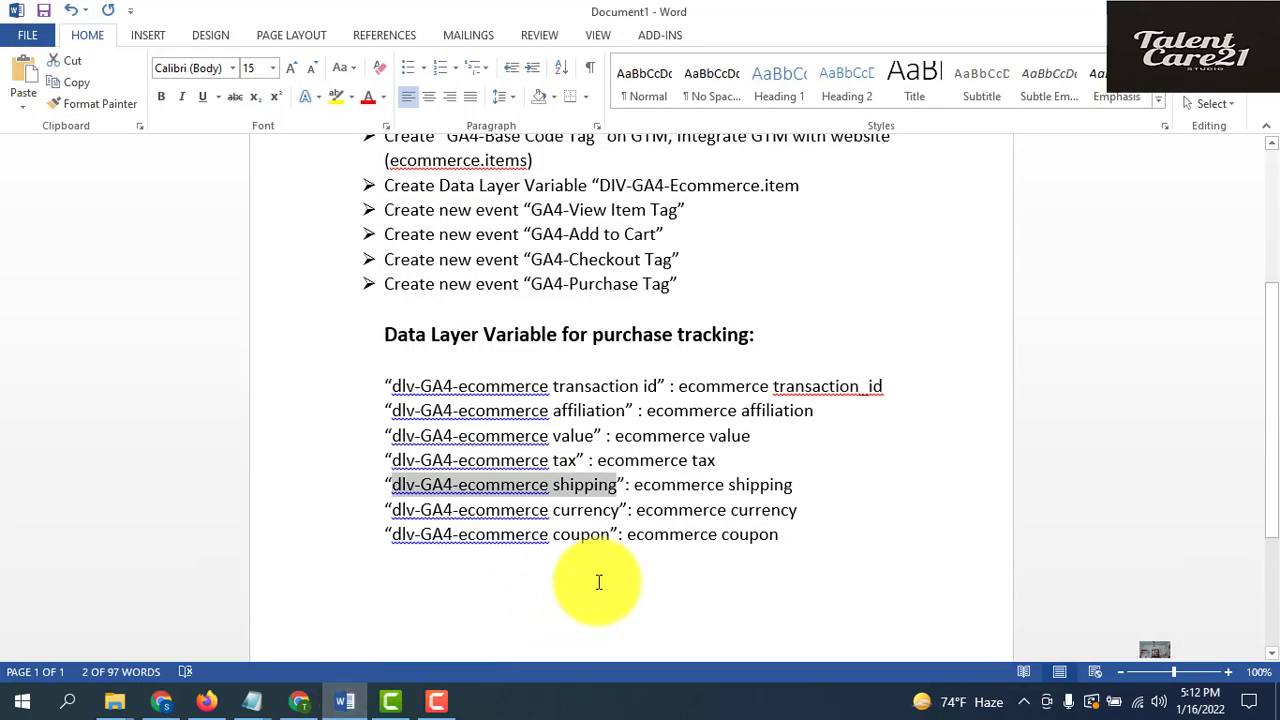
click(631, 485)
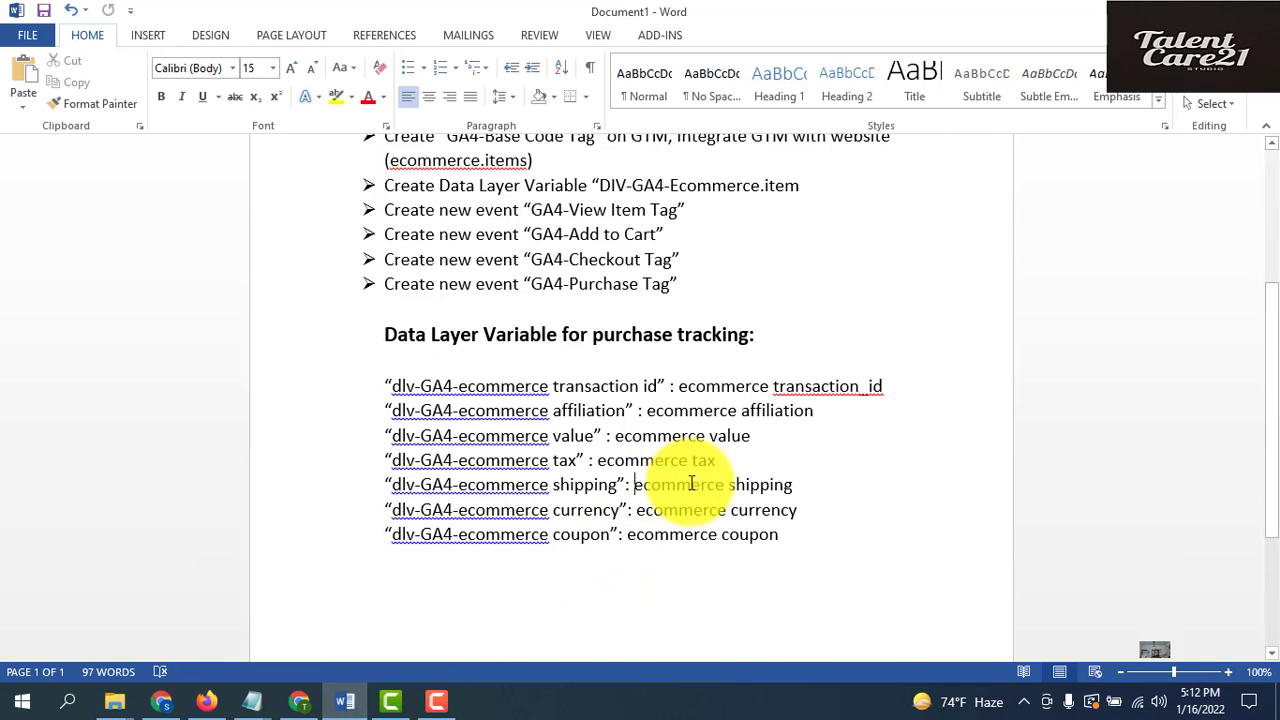
key(shift+Right)
key(shift+Right)
key(shift+Right)
key(shift+Right)
key(shift+Right)
key(shift+Right)
key(shift+Right)
key(shift+Right)
key(shift+Right)
key(shift+Right)
key(shift+Right)
key(shift+Right)
key(shift+Right)
key(shift+Right)
key(shift+Right)
key(shift+Right)
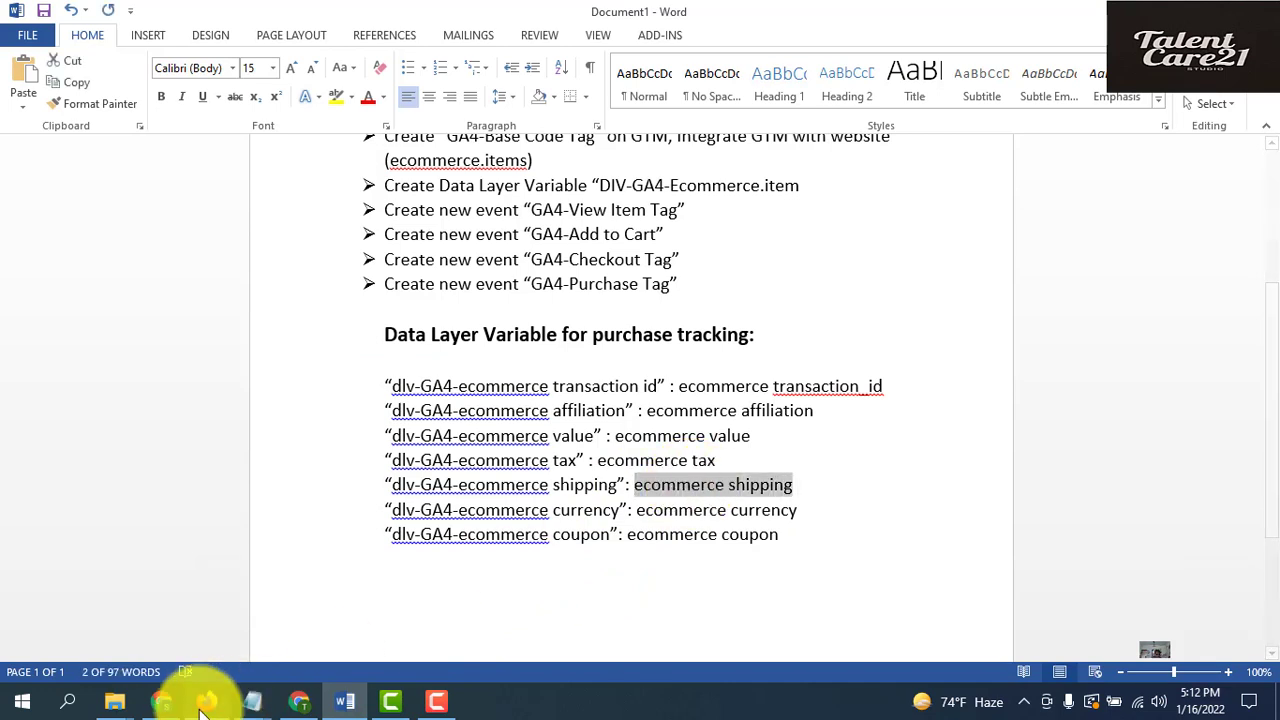
click(163, 700)
click(434, 364)
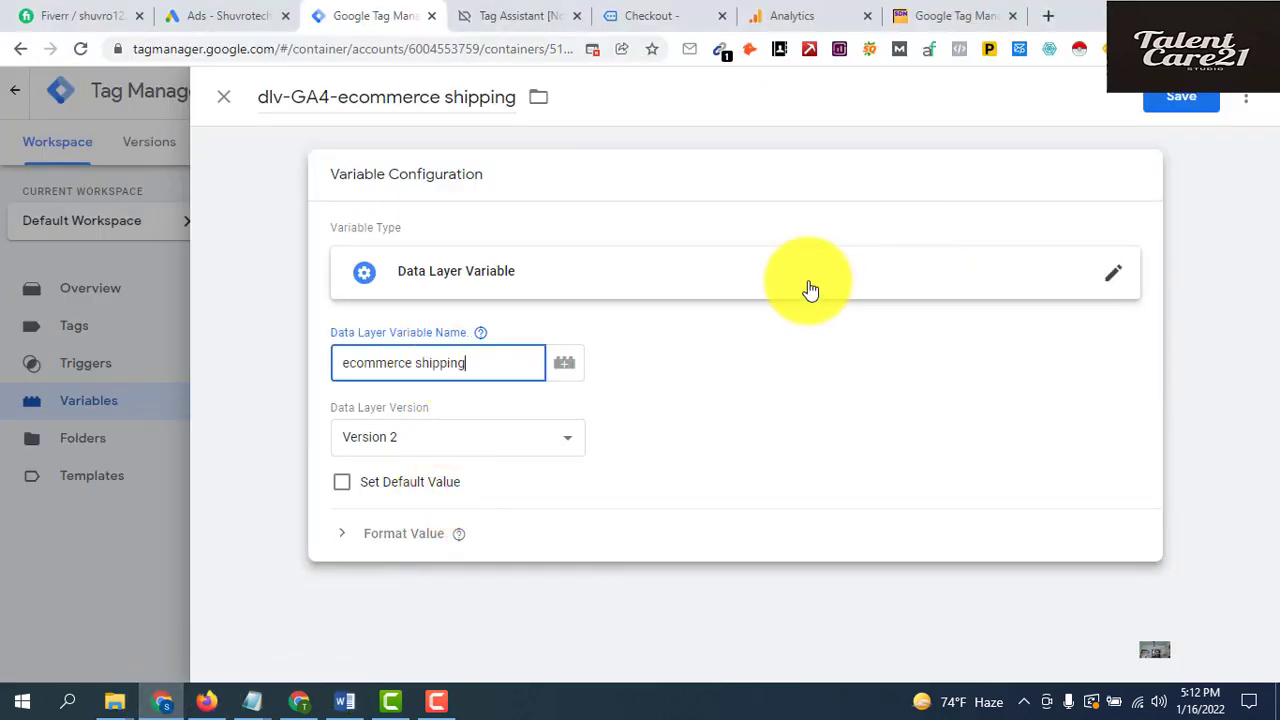
click(1186, 104)
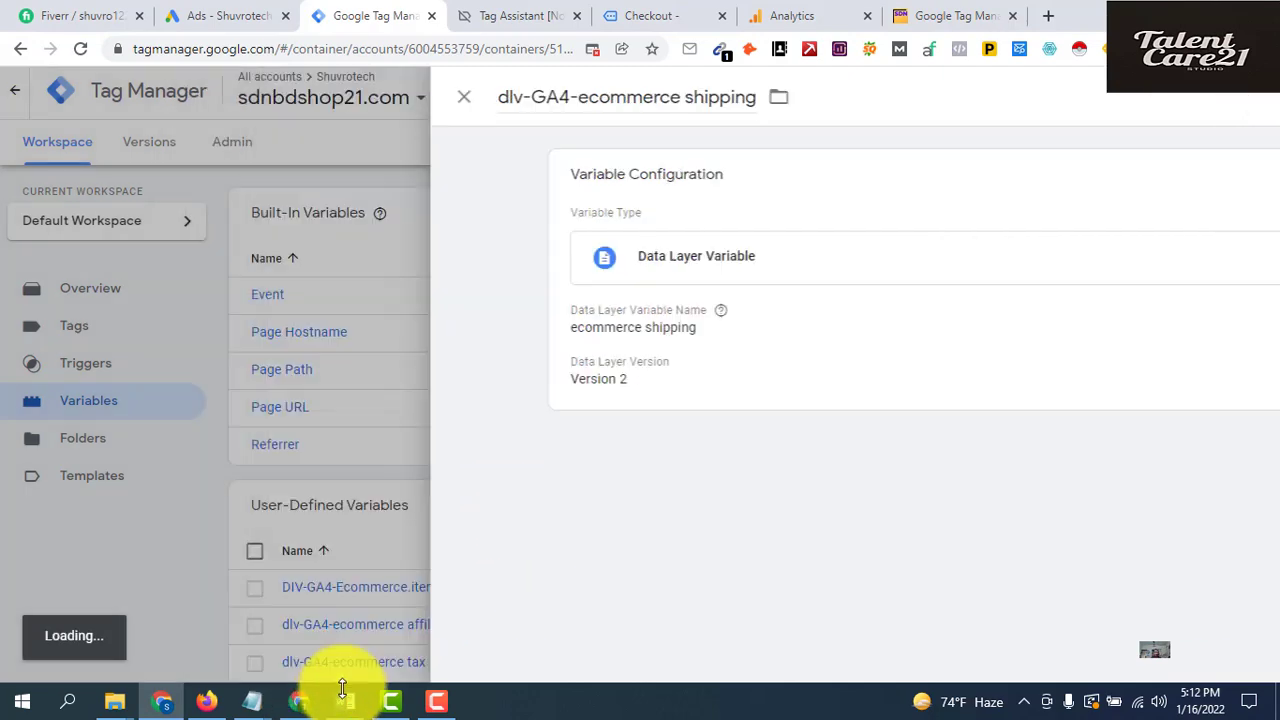
Copy the name "dlv-GA4-ecommerce currency" from the Word document's purchase tracking list and return to Tag Manager
click(344, 701)
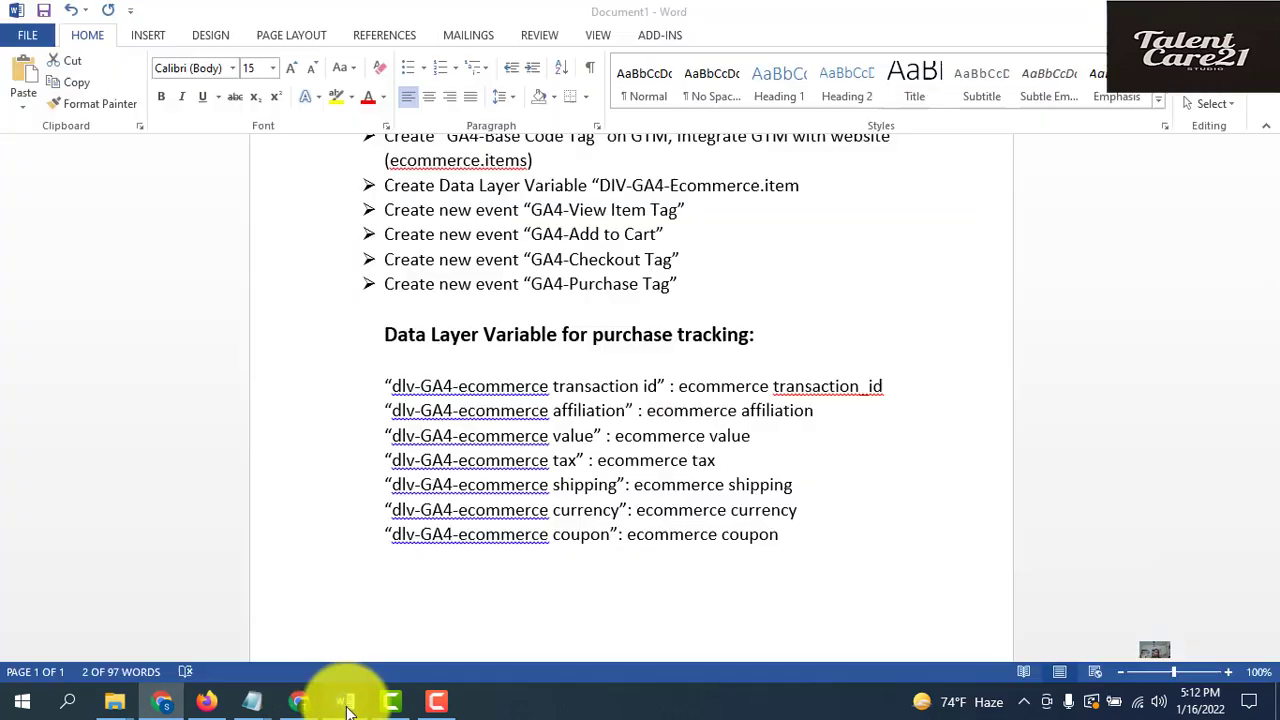
click(391, 510)
key(shift+Right)
key(shift+Right)
key(shift+Right)
key(shift+Right)
key(shift+Right)
key(shift+Right)
key(shift+Right)
key(shift+Right)
key(shift+Right)
key(shift+Right)
key(shift+Right)
key(shift+Right)
key(shift+Right)
key(shift+Right)
key(shift+Right)
key(shift+Right)
key(shift+Right)
key(shift+Right)
key(shift+Right)
key(shift+Right)
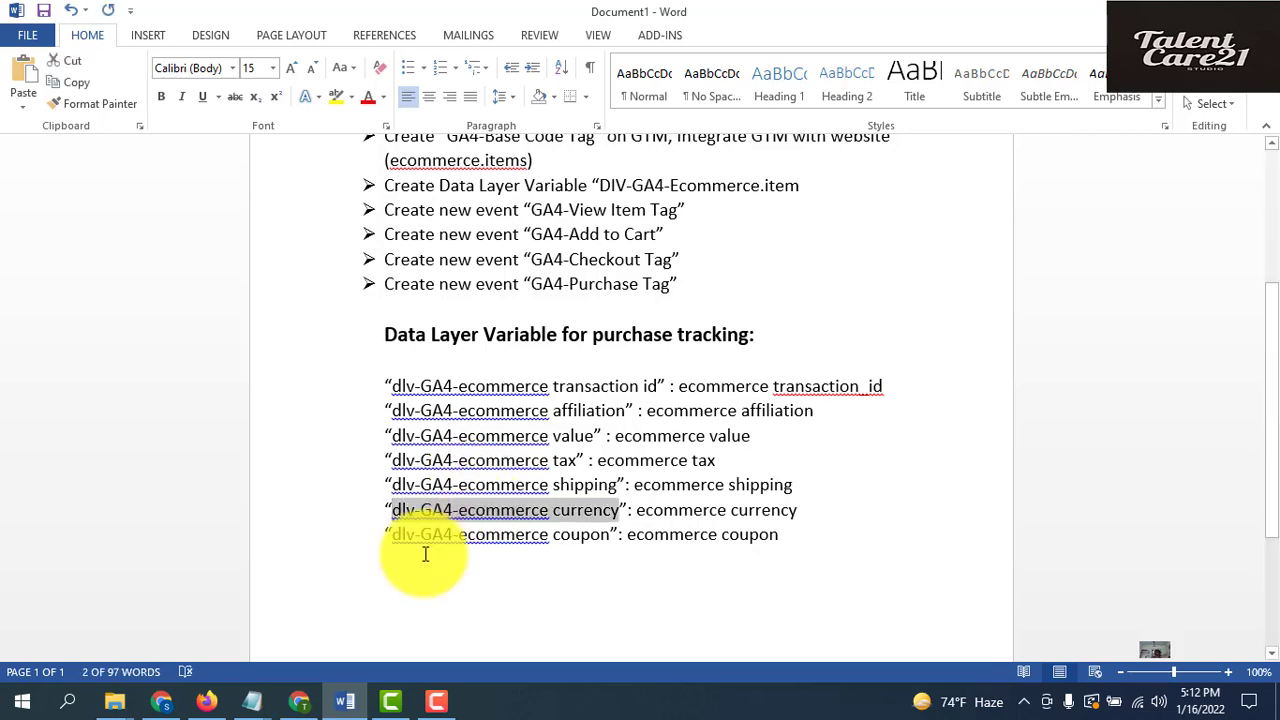
click(163, 700)
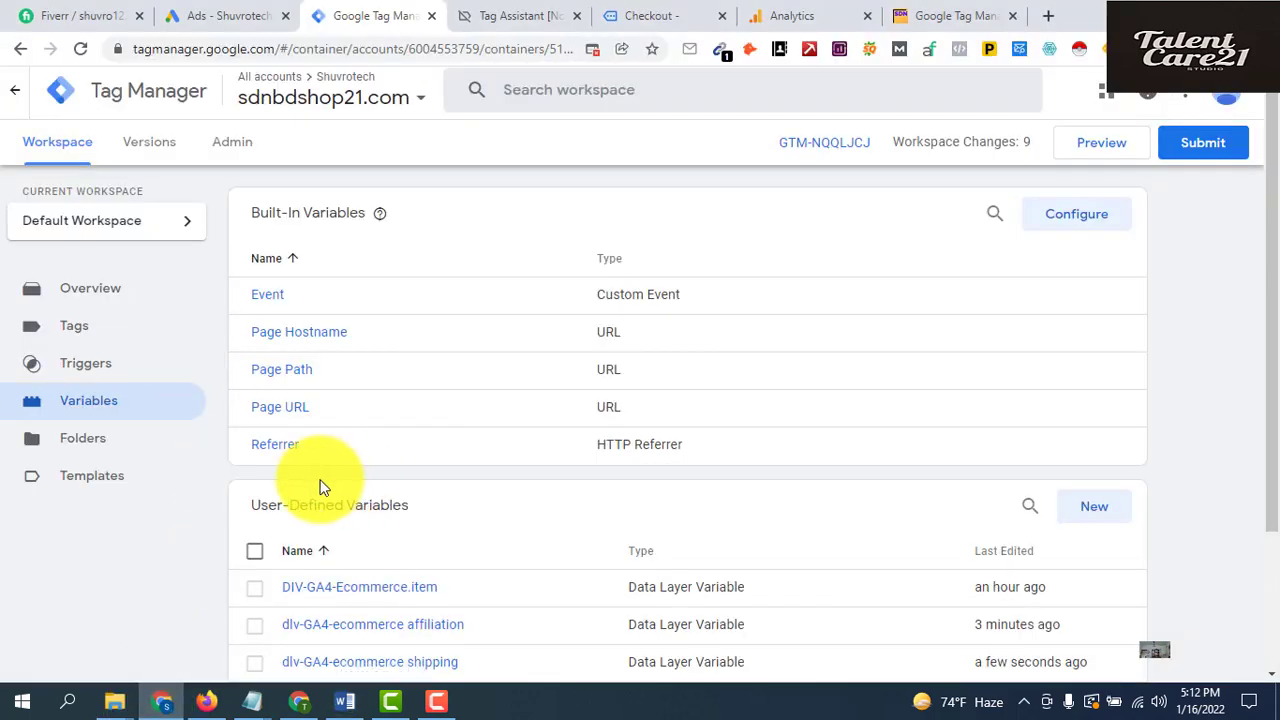
Start a user-defined variable named "dlv-GA4-ecommerce currency" with the type Data Layer Variable
click(1100, 512)
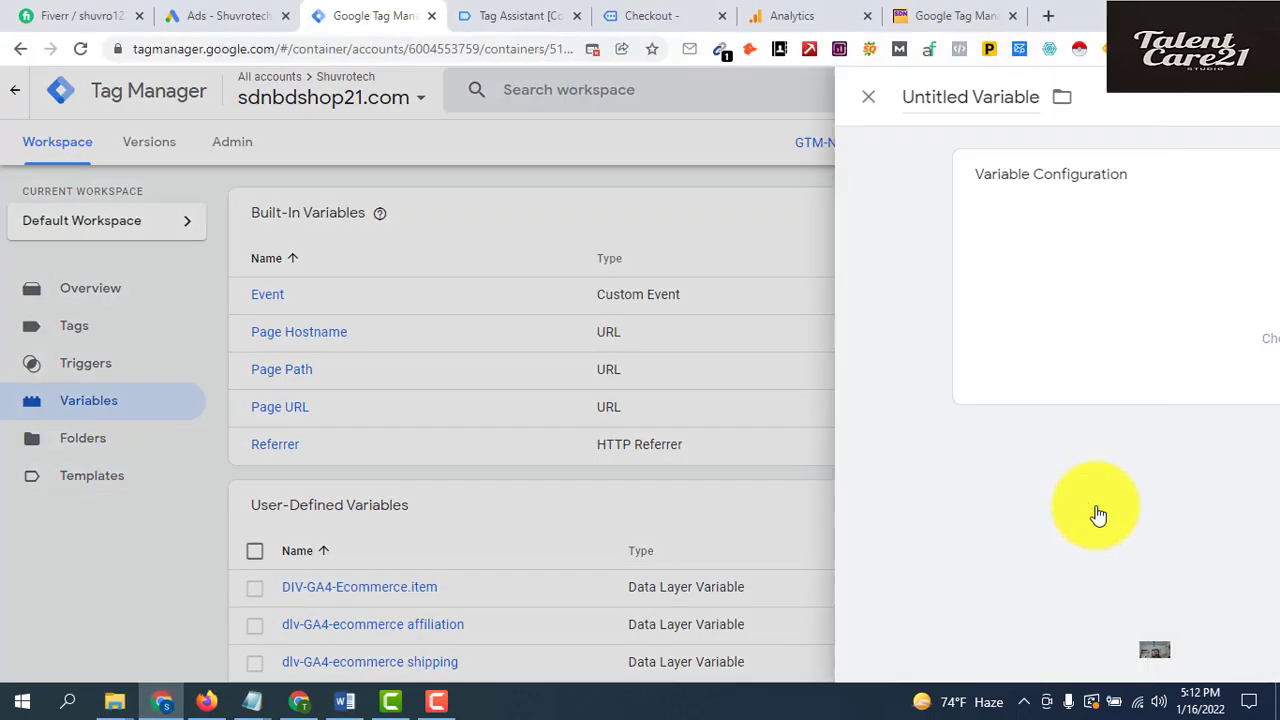
click(324, 99)
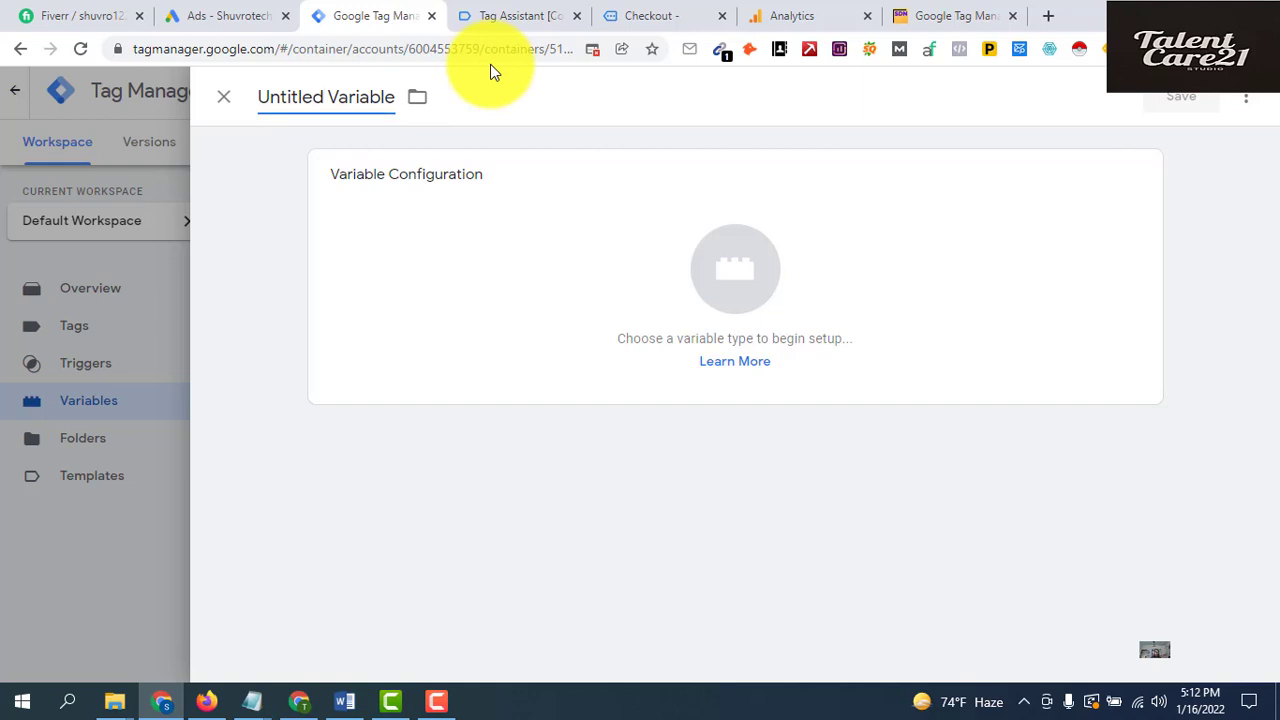
key(Left)
key(Left)
key(Left)
key(Left)
key(Left)
key(Left)
key(Left)
key(Left)
key(shift+Right)
key(shift+Right)
key(shift+Right)
key(shift+Right)
key(shift+Right)
key(shift+Right)
key(shift+Right)
key(shift+Right)
key(shift+Right)
key(shift+Right)
key(shift+Right)
key(shift+Right)
key(shift+Right)
key(shift+Right)
key(shift+Right)
key(shift+Right)
key(shift+Right)
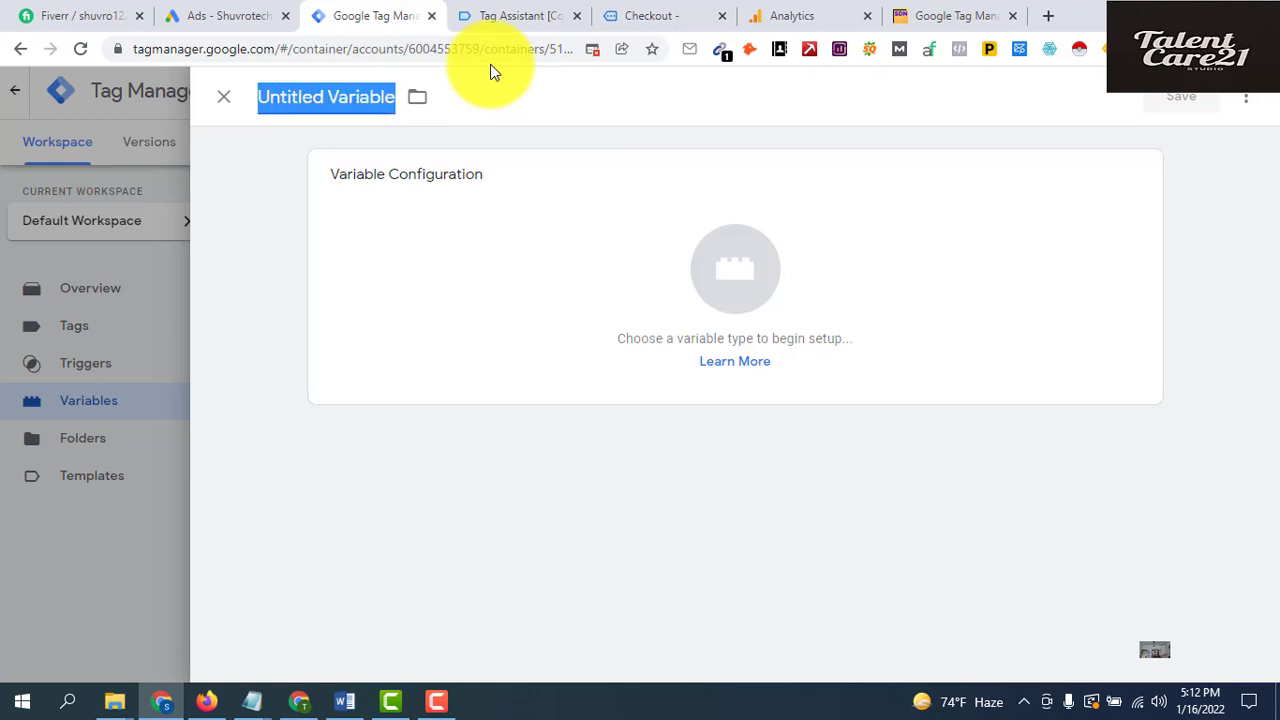
text(dlv-GA4-ecommerce currency)
click(711, 270)
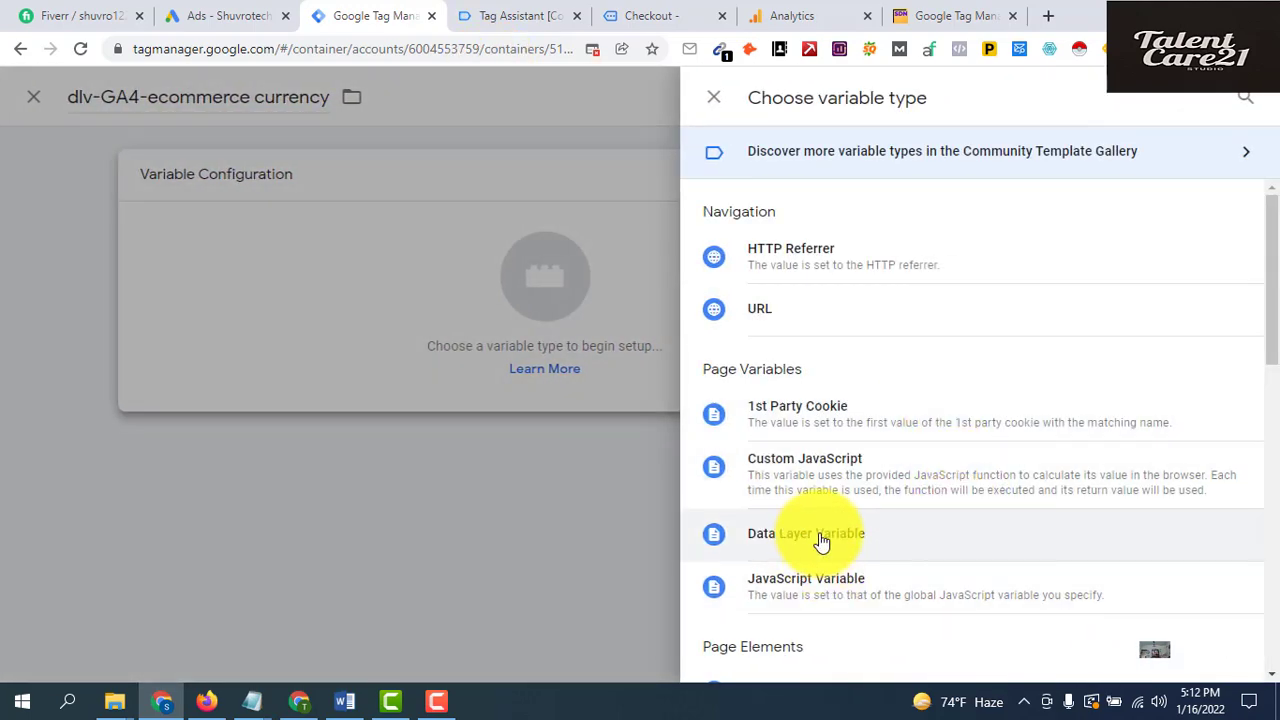
click(820, 541)
Copy "ecommerce currency" from the Word document into Tag Manager's Data Layer Variable Name and save the variable
click(514, 372)
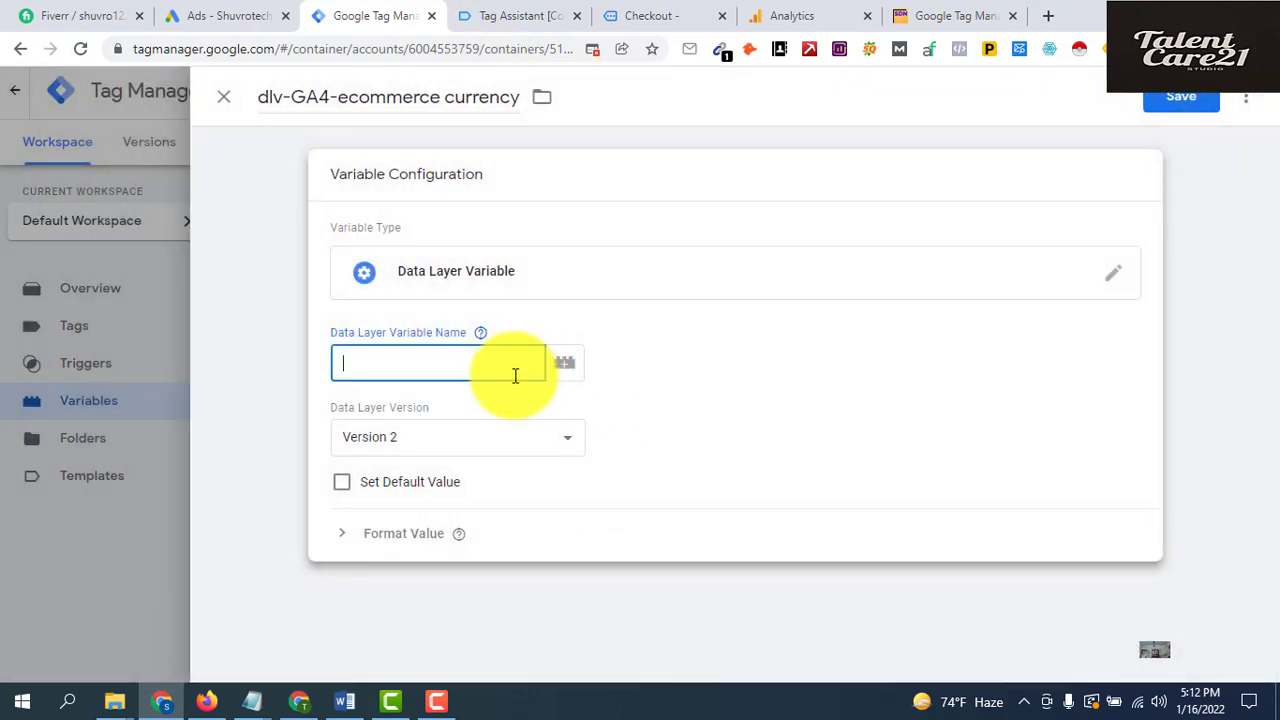
click(343, 701)
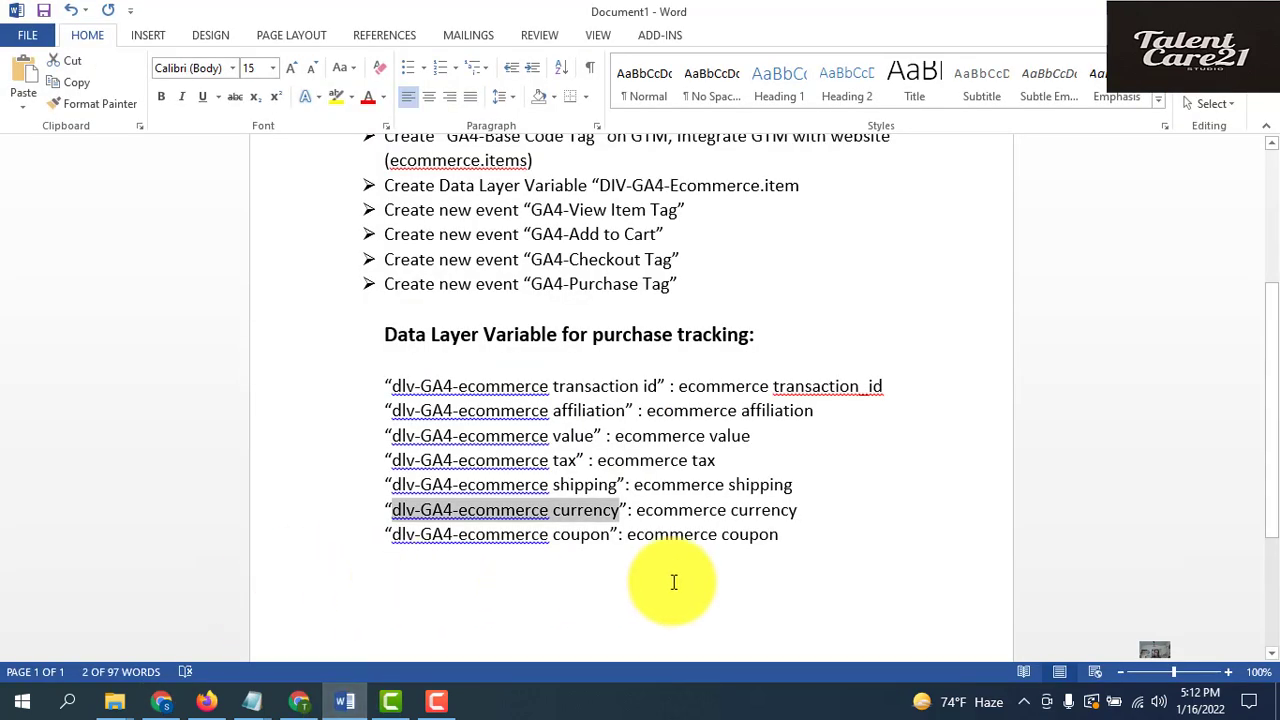
click(636, 512)
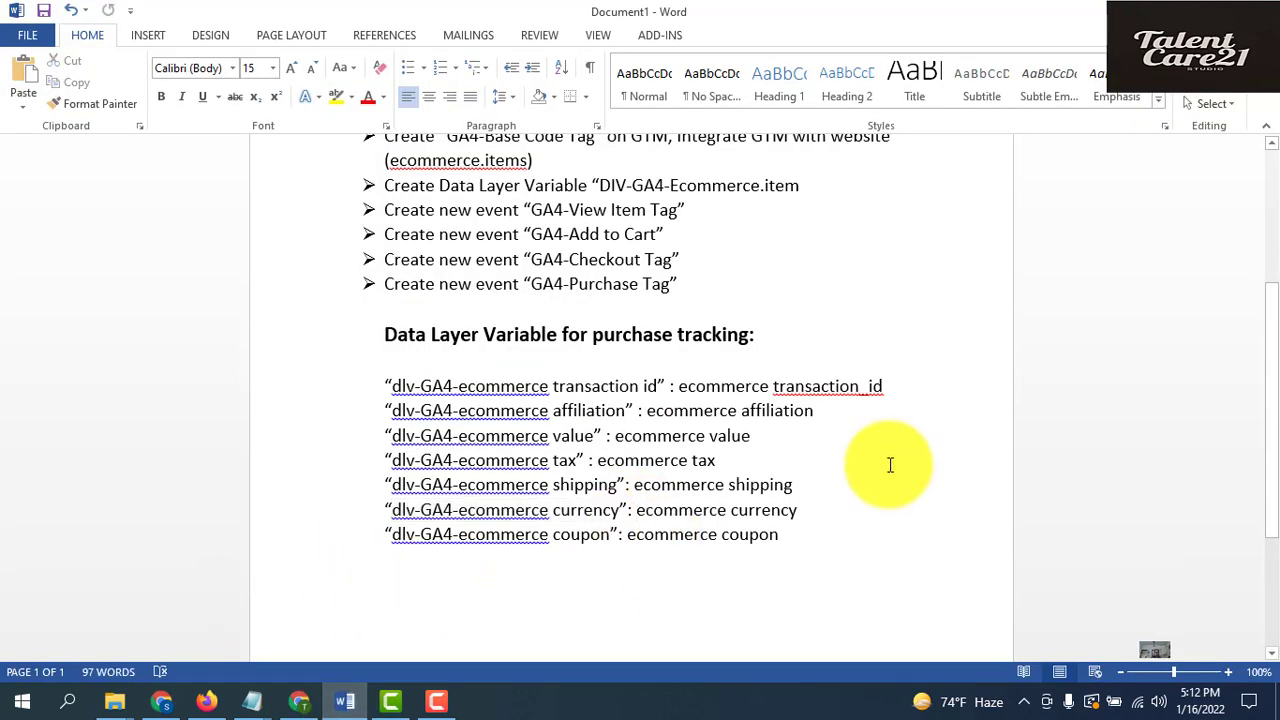
key(shift+Right)
key(shift+Right)
key(shift+Right)
key(shift+Right)
key(shift+Right)
key(shift+Right)
key(shift+Right)
key(shift+Right)
key(shift+Right)
key(shift+Right)
key(shift+Right)
key(shift+Right)
key(shift+Right)
key(shift+Right)
key(shift+Right)
key(shift+Right)
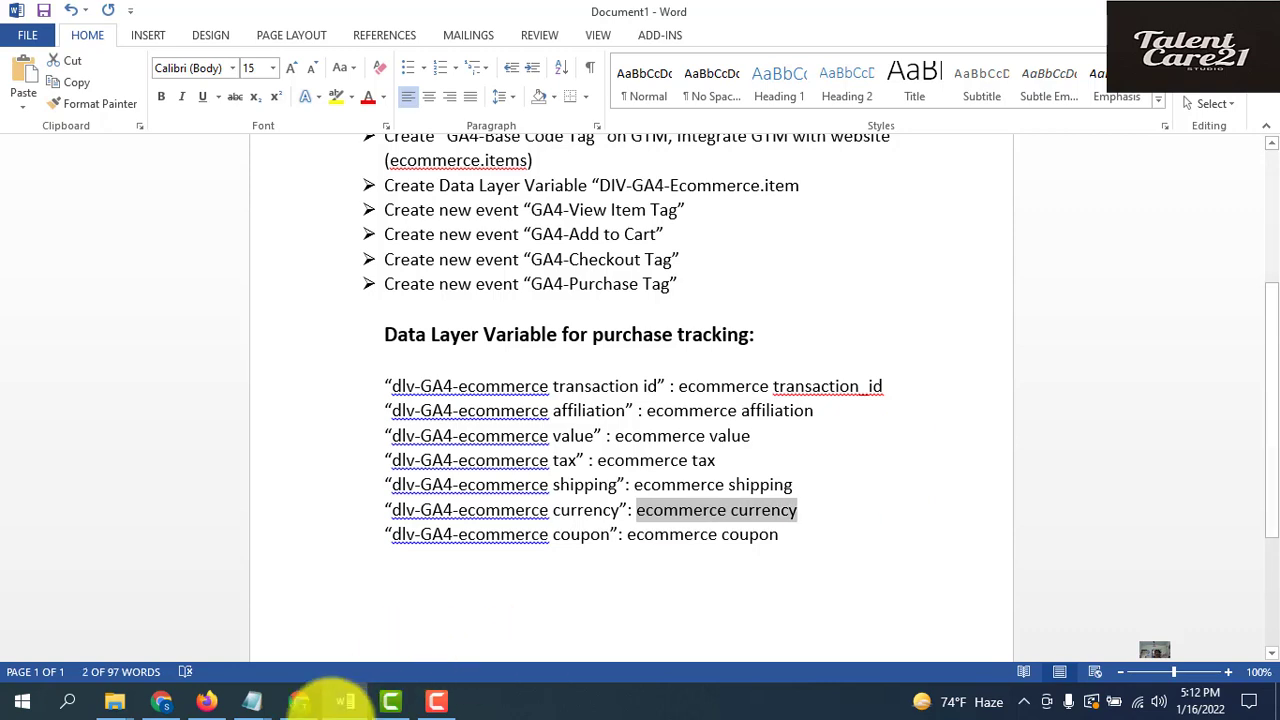
click(160, 701)
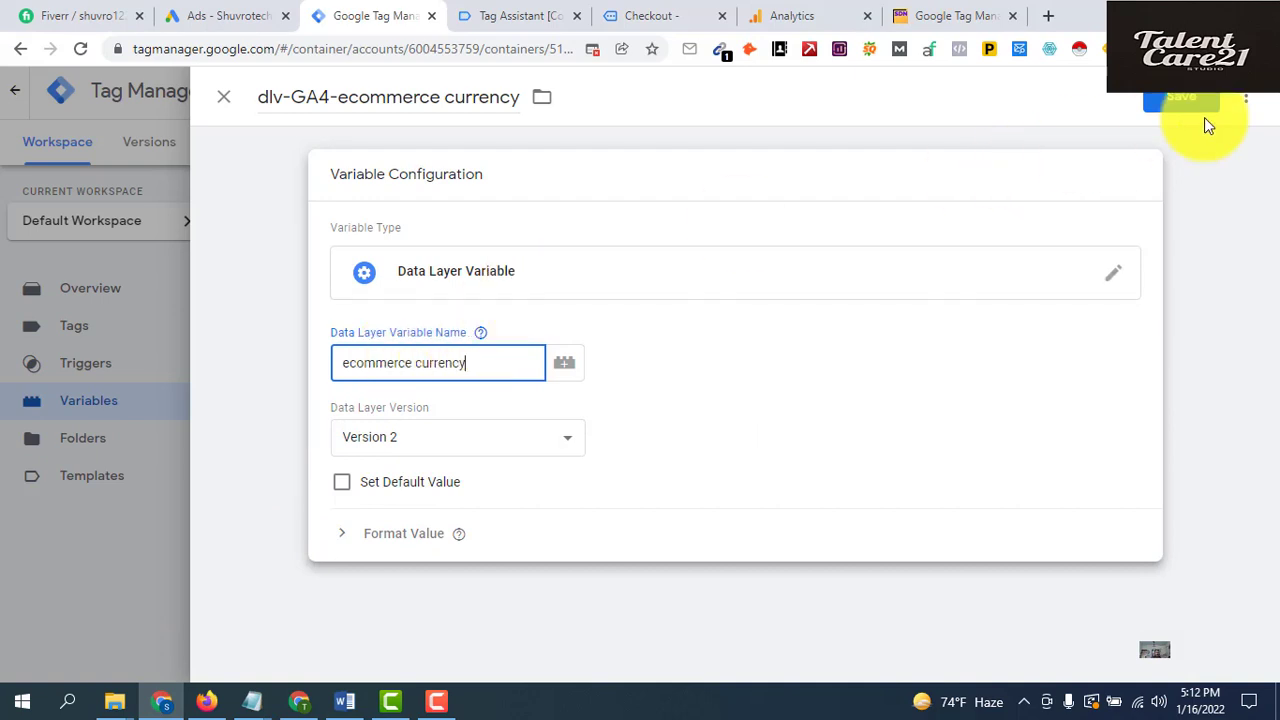
click(1178, 104)
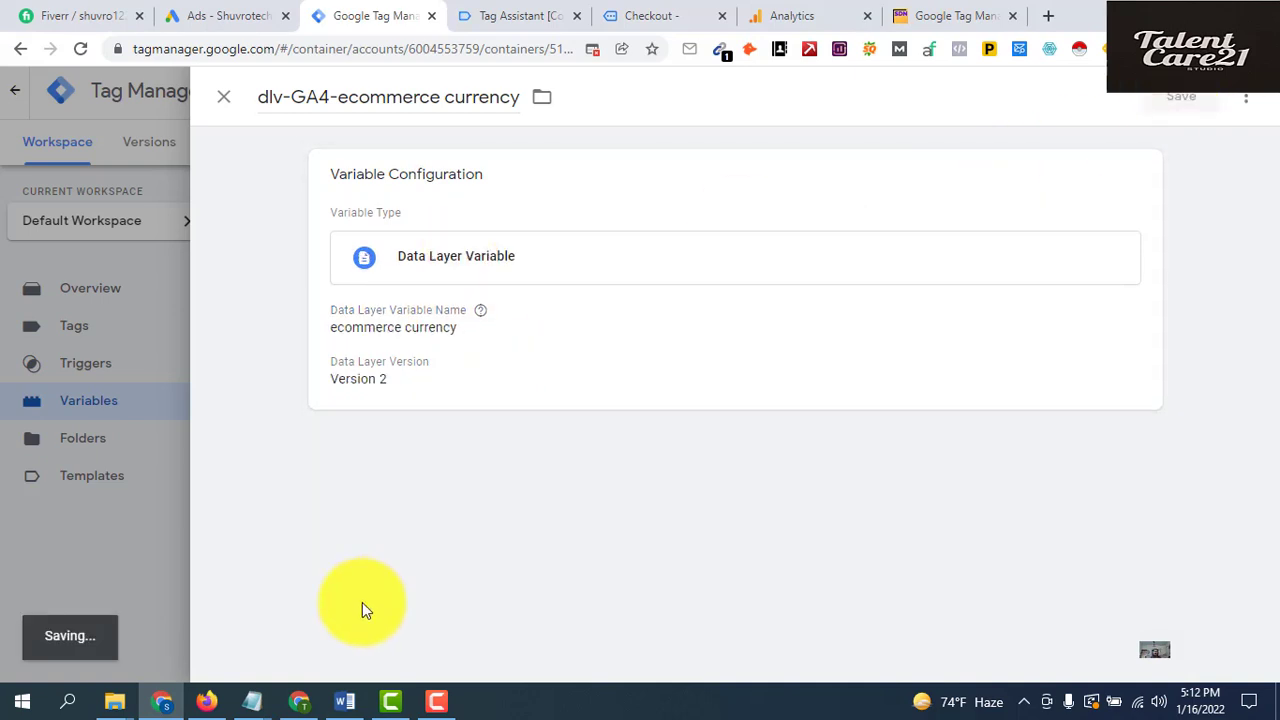
Copy the name "dlv-GA4-ecommerce coupon" from the Word document's purchase tracking list and return to Tag Manager
click(345, 701)
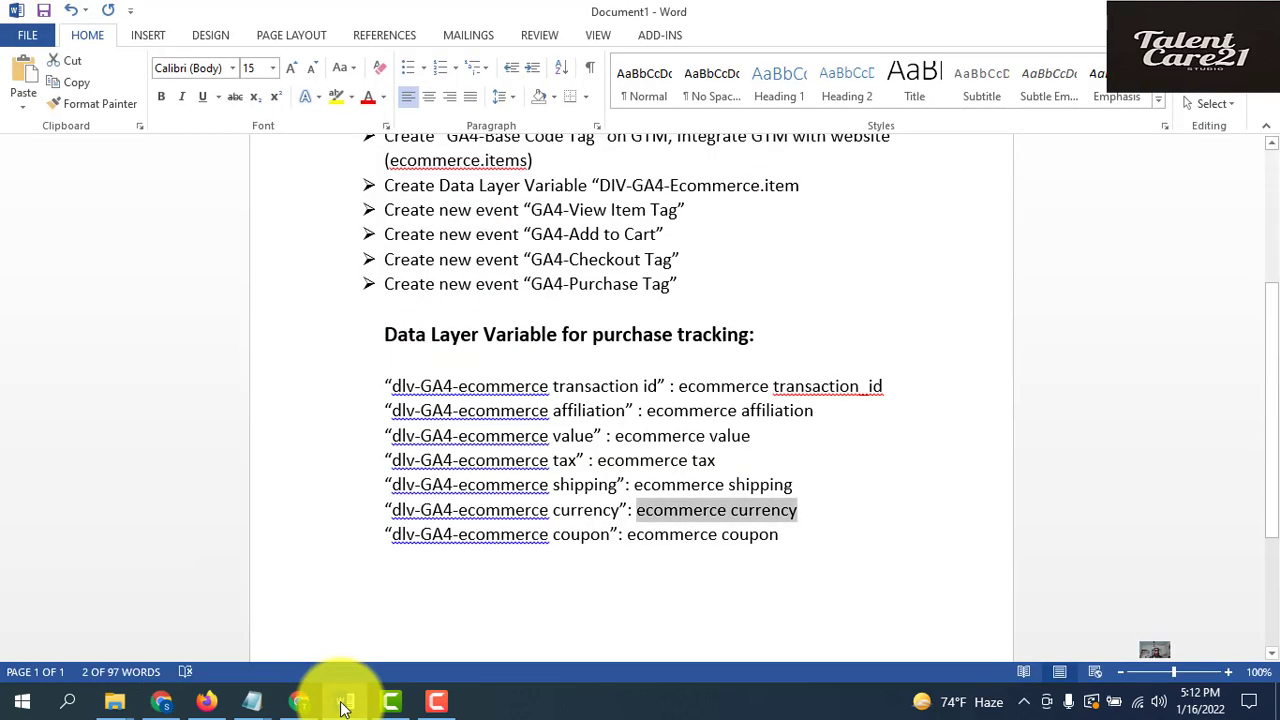
click(392, 534)
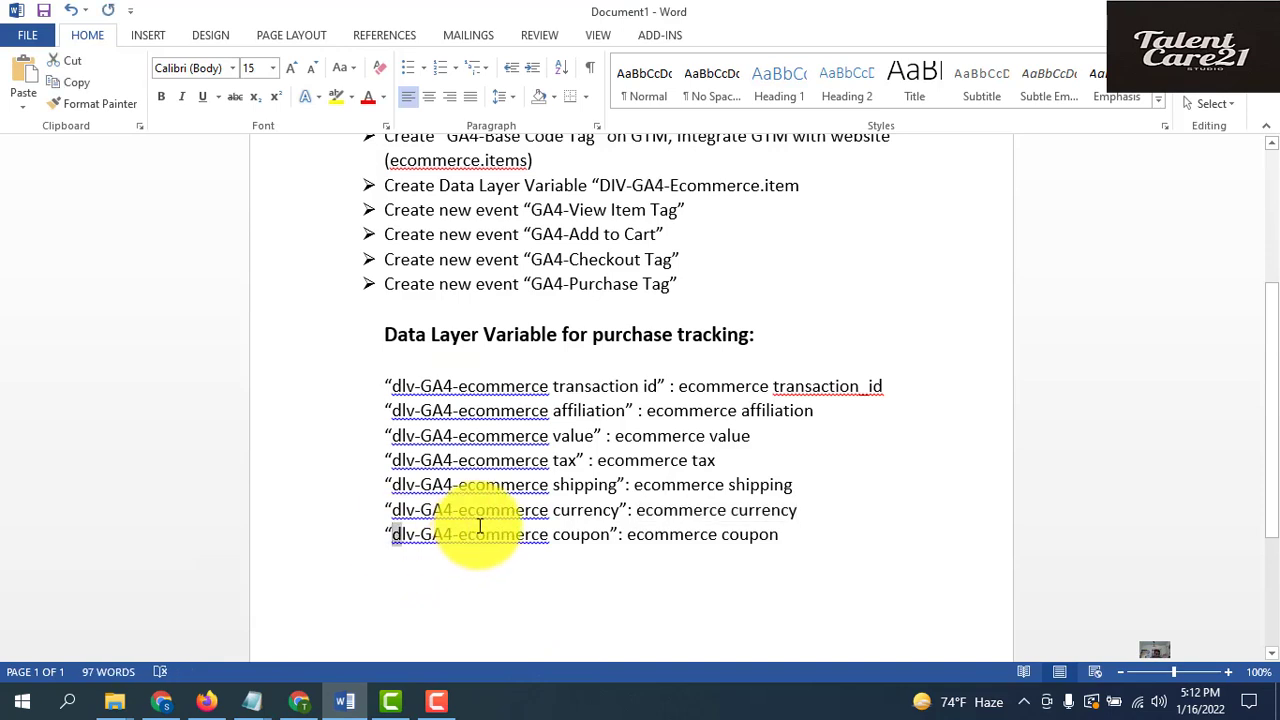
key(shift+Right)
key(shift+Right)
key(shift+Right)
key(shift+Right)
key(shift+Right)
key(shift+Right)
key(shift+Right)
key(shift+Right)
key(shift+Right)
key(shift+Right)
key(shift+Right)
key(shift+Right)
key(shift+Right)
key(shift+Right)
key(shift+Right)
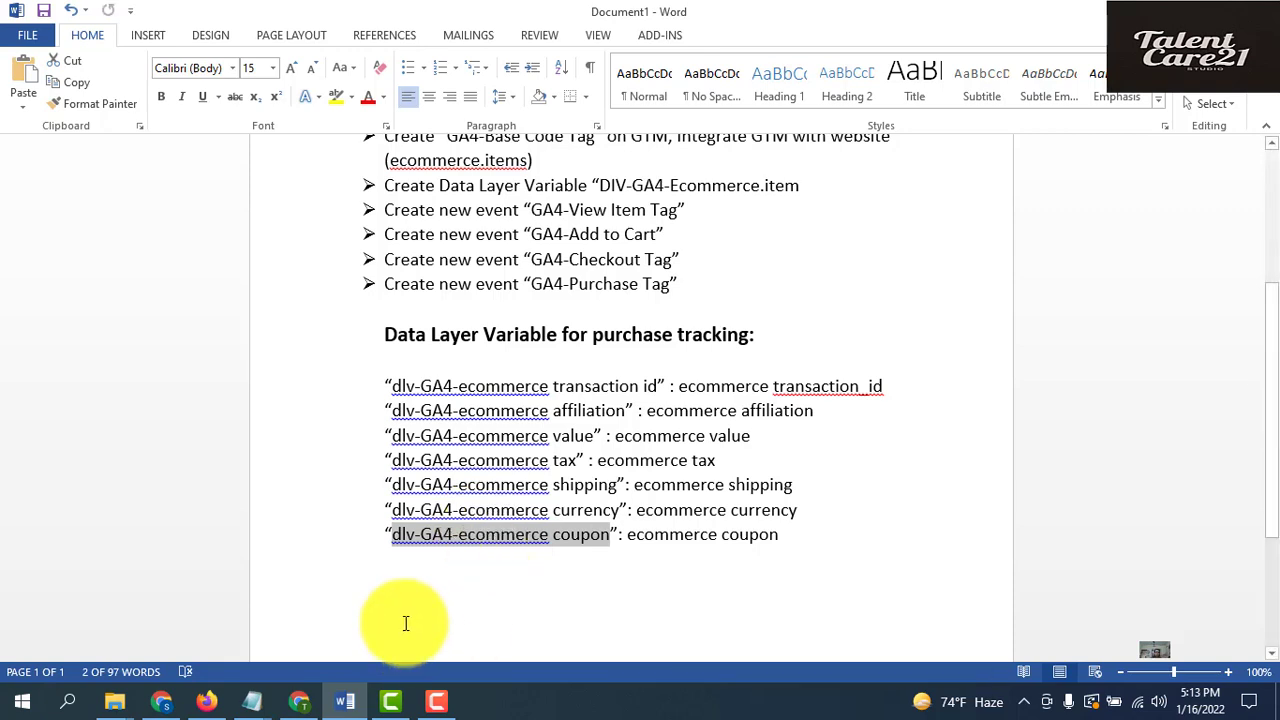
click(172, 707)
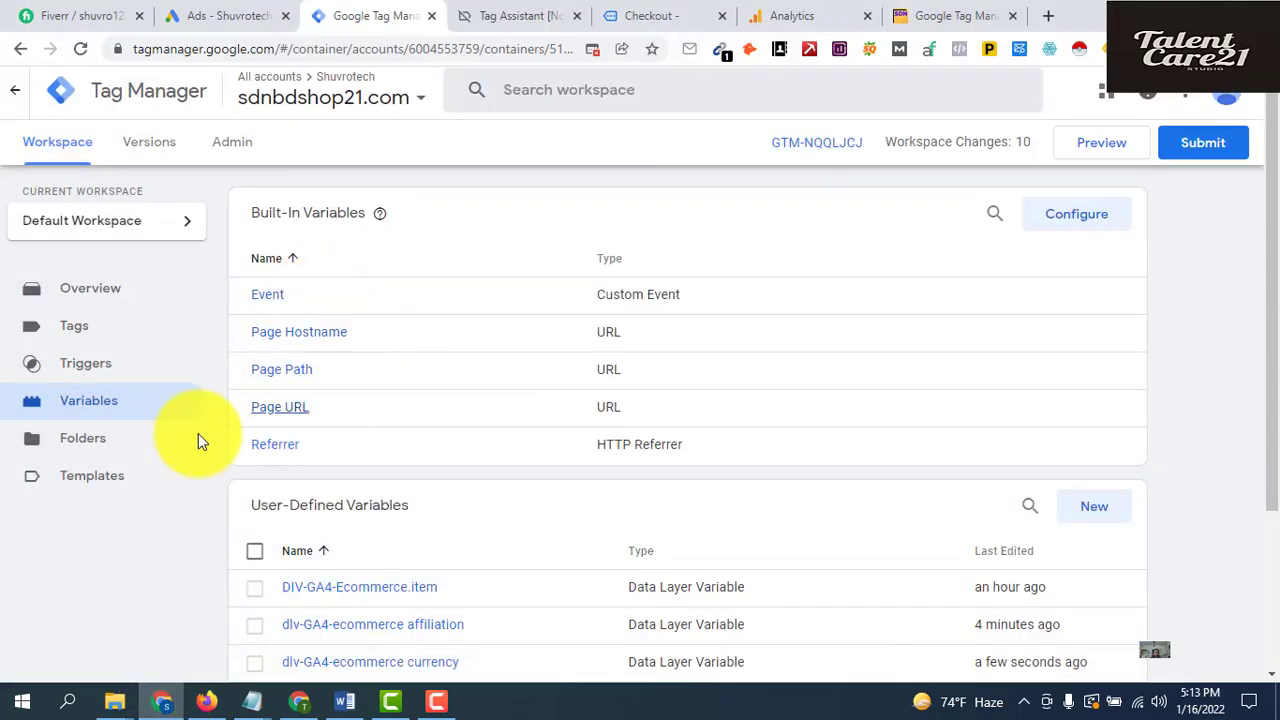
Start a user-defined variable named "dlv-GA4-ecommerce coupon" with the type Data Layer Variable
click(1094, 506)
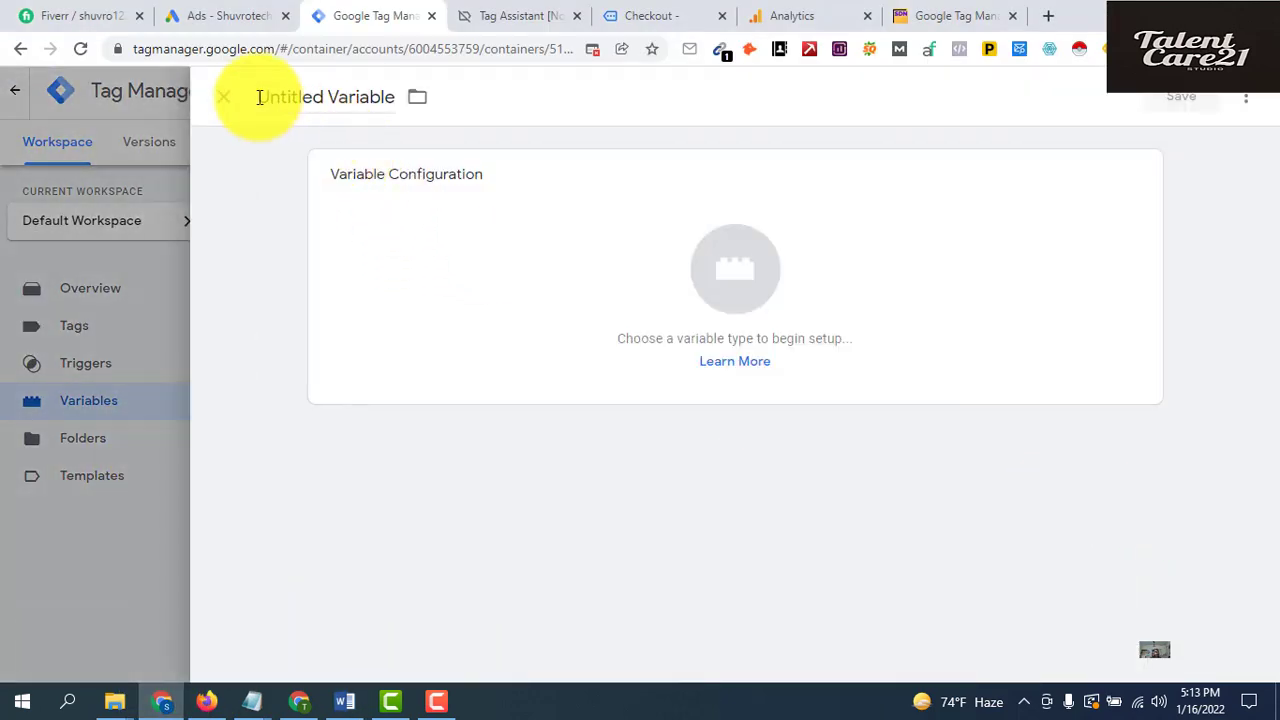
click(258, 96)
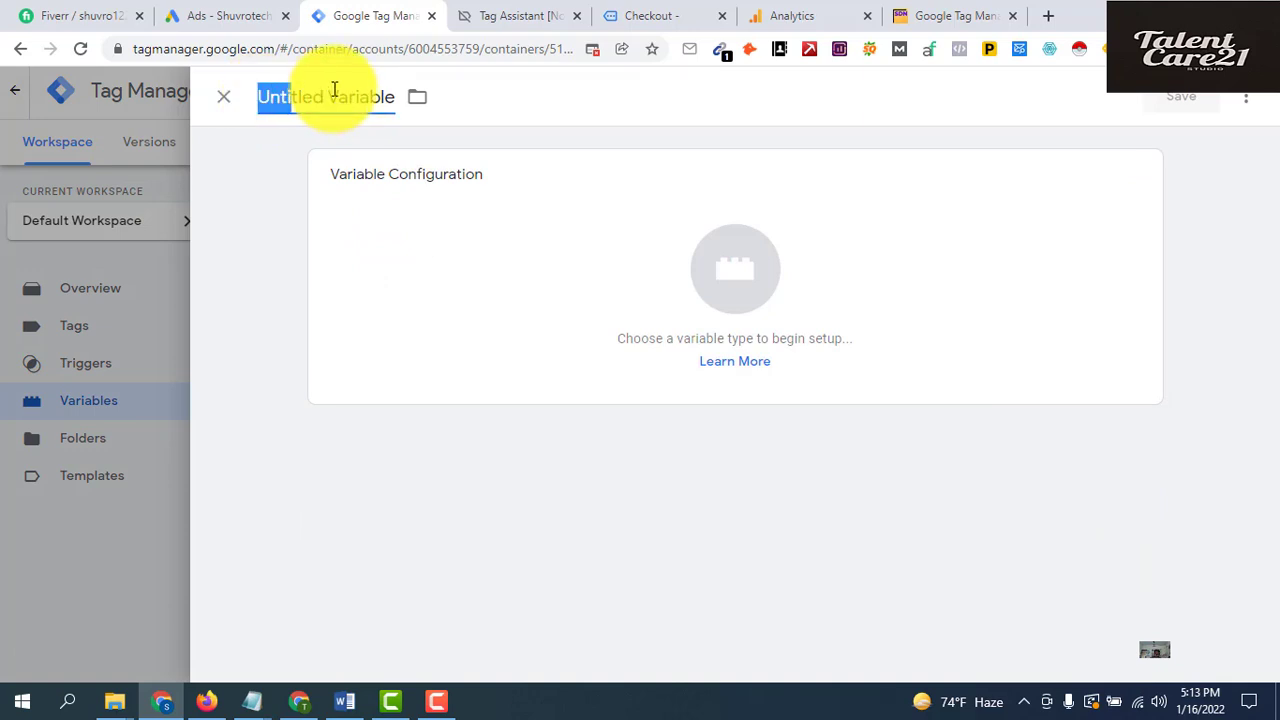
key(shift+Right)
key(shift+Right)
key(shift+Right)
key(shift+Right)
key(shift+Right)
key(shift+Right)
key(shift+Right)
key(shift+Right)
key(shift+Right)
key(shift+Right)
key(shift+Right)
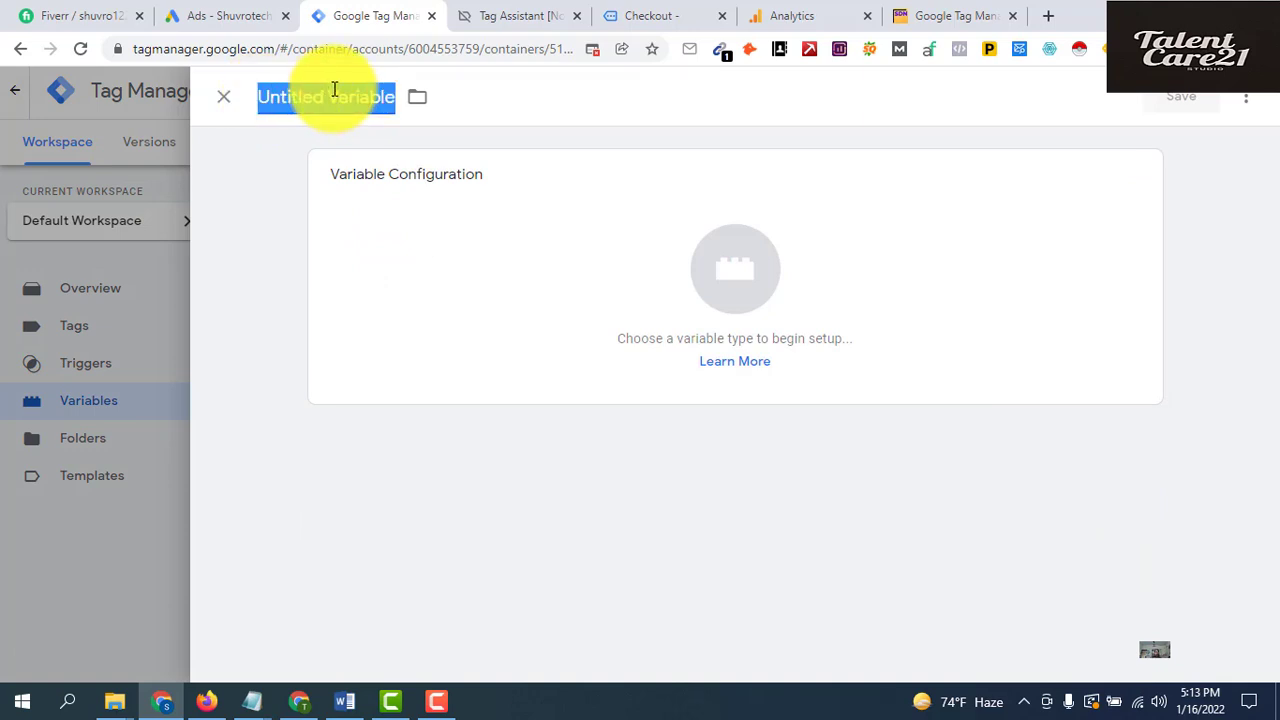
text(dlv-GA4-ecommerce coupon)
click(733, 283)
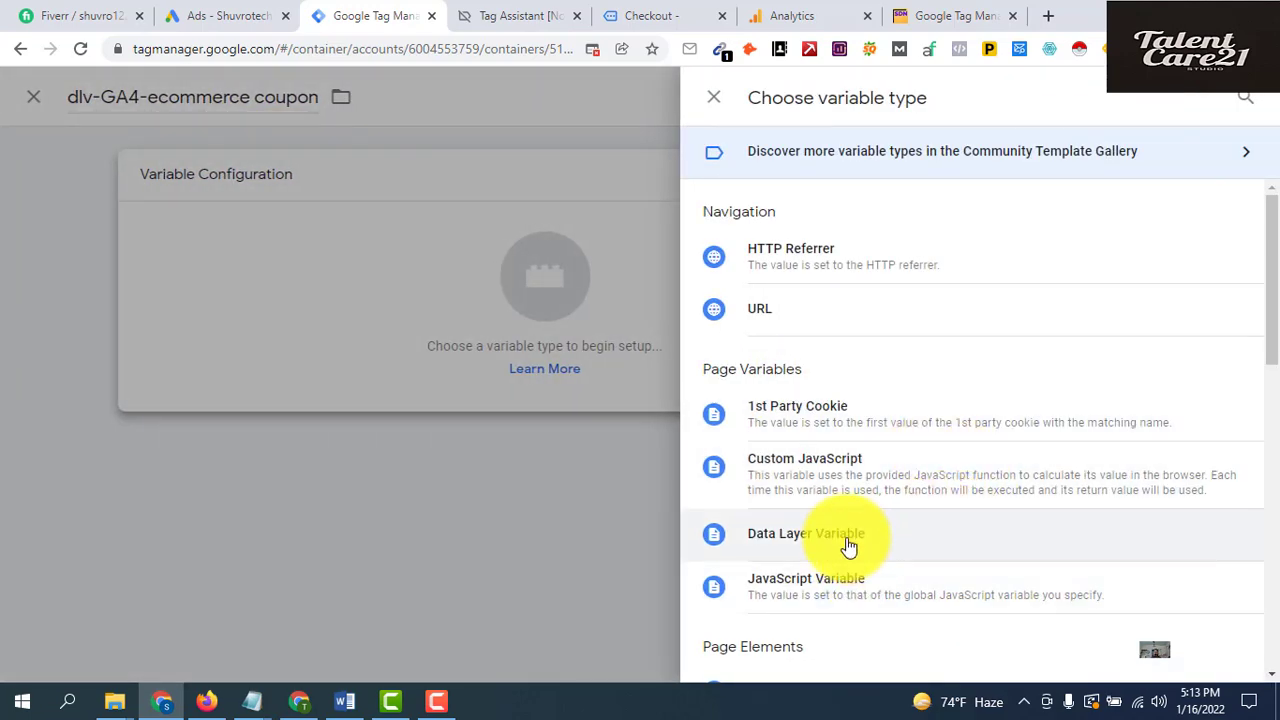
click(848, 546)
Copy "ecommerce coupon" from the Word document's purchase tracking list and return to the coupon variable in Tag Manager
click(343, 701)
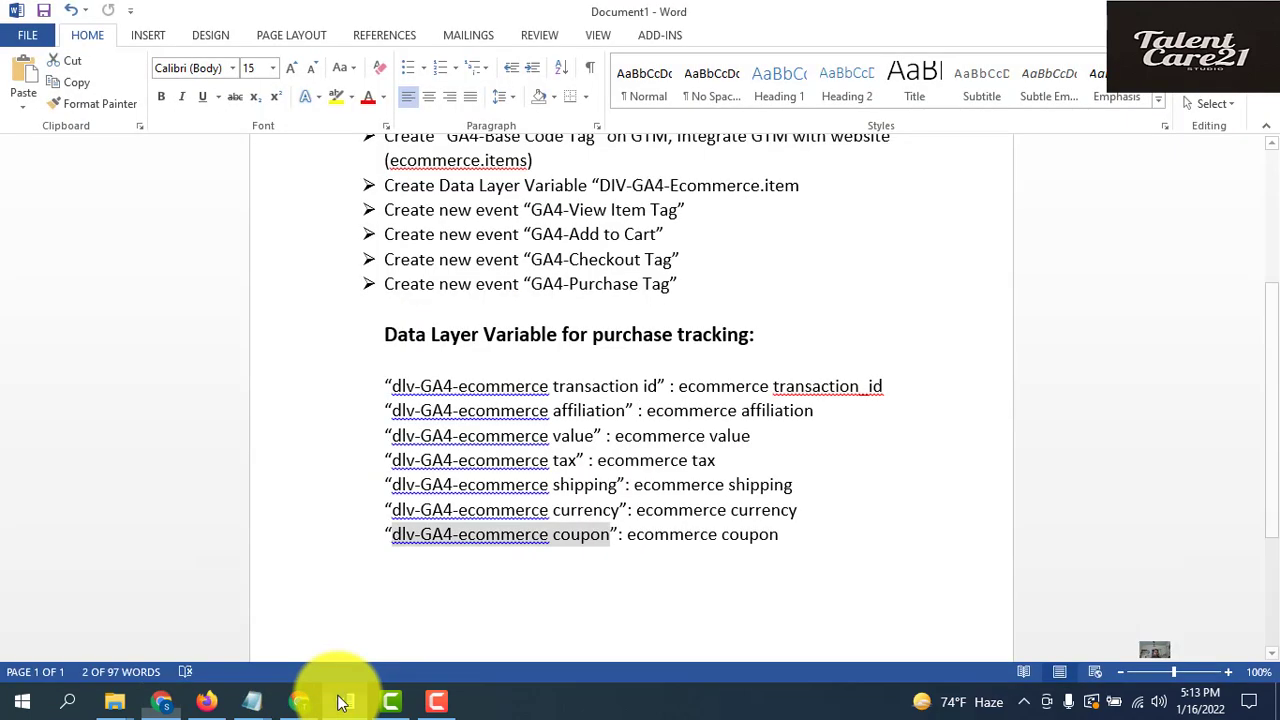
click(628, 534)
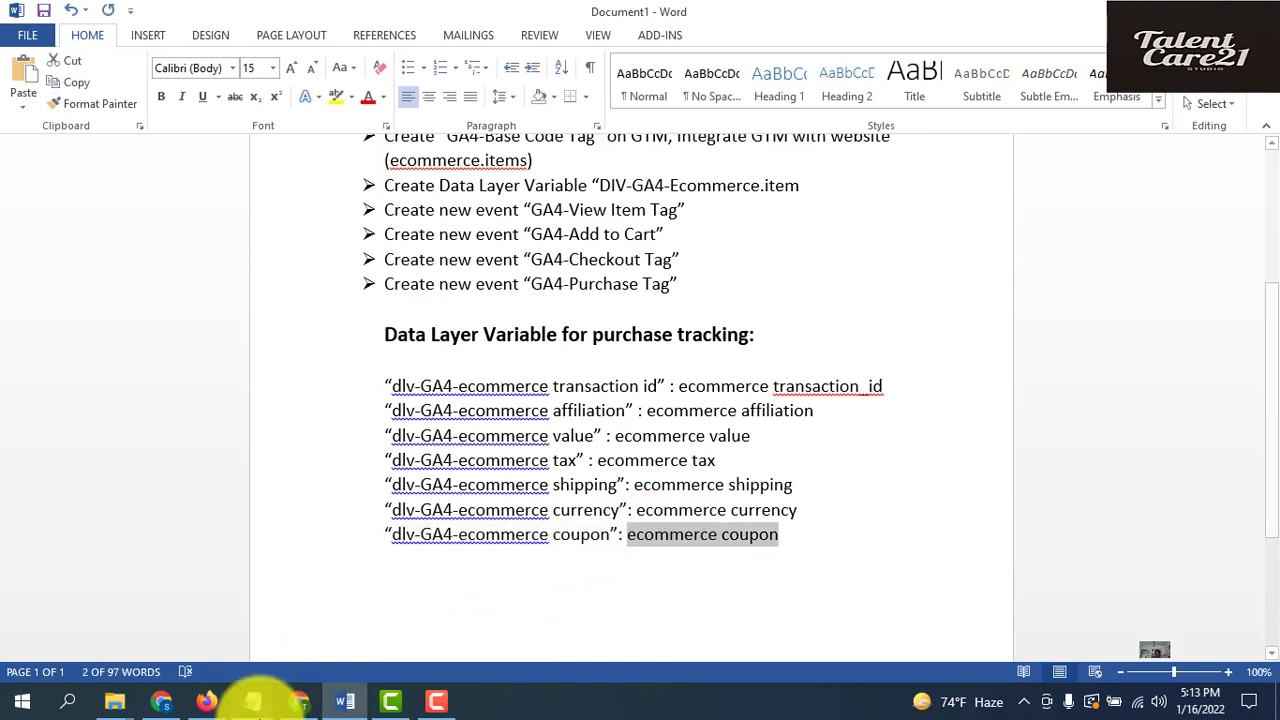
click(161, 701)
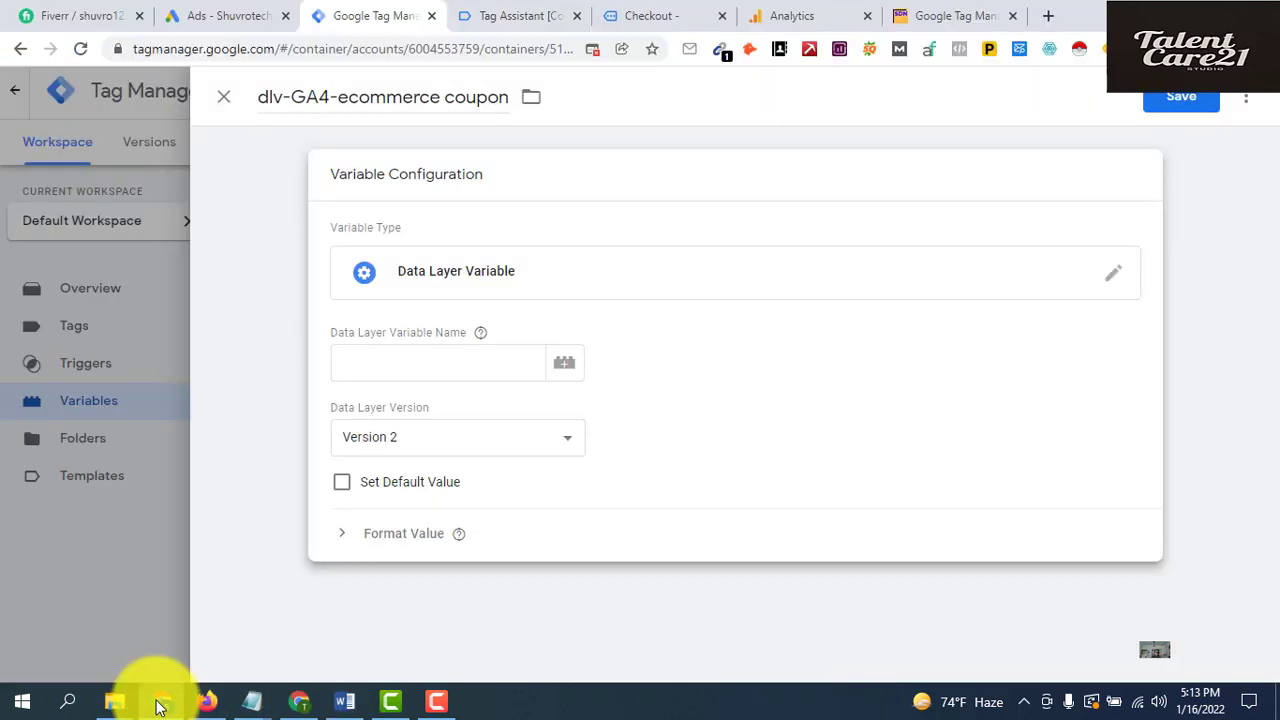
Enter "ecommerce coupon" as the coupon variable's Data Layer Variable Name and save the variable
click(381, 363)
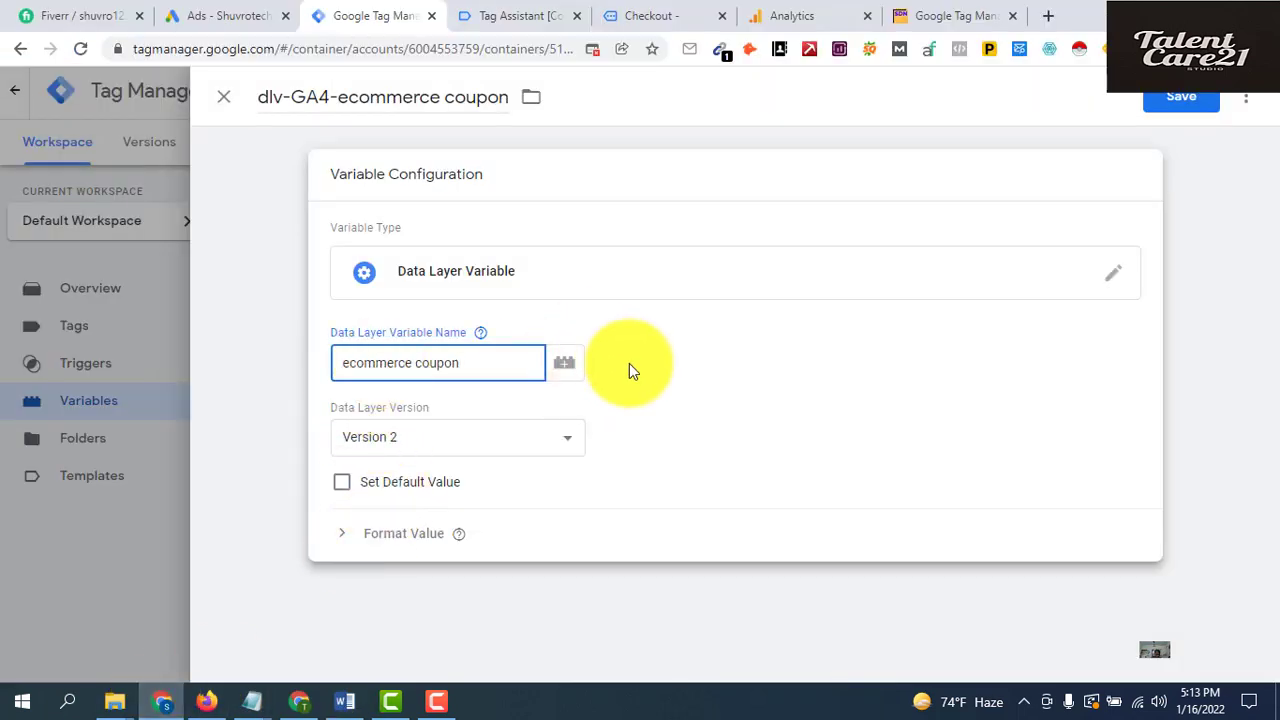
click(1190, 100)
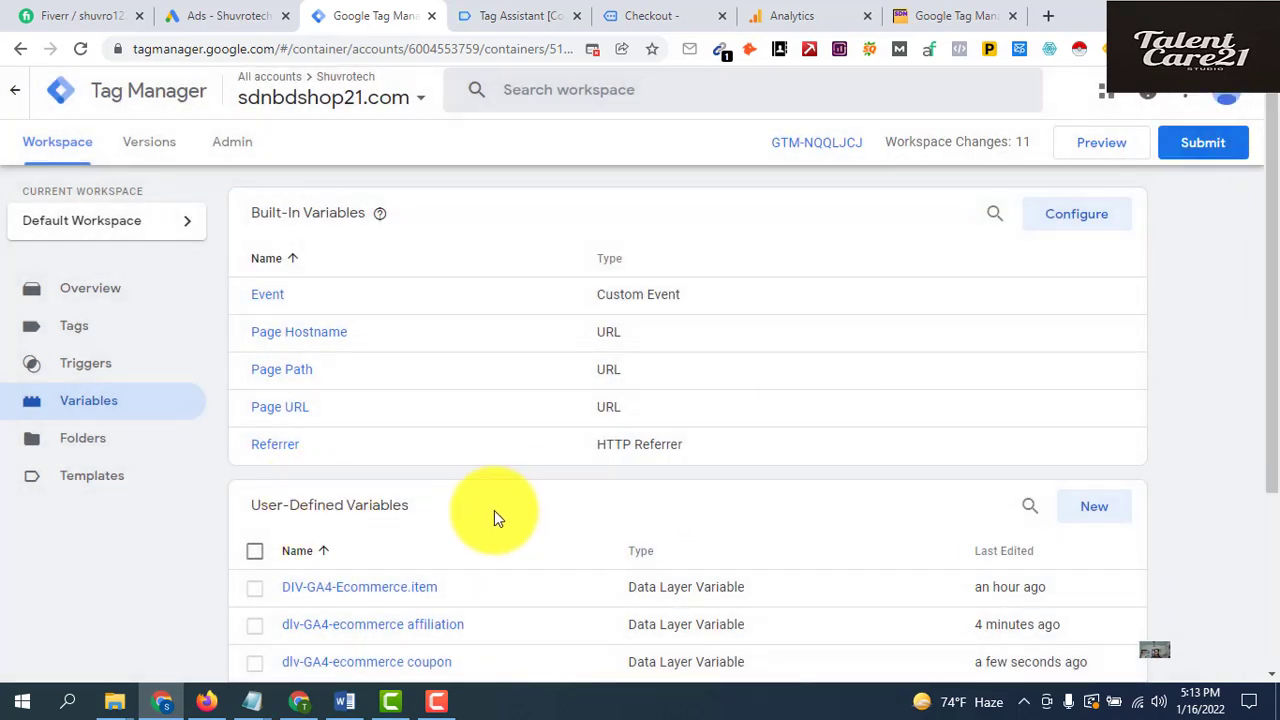
scroll(494, 512, down, 3)
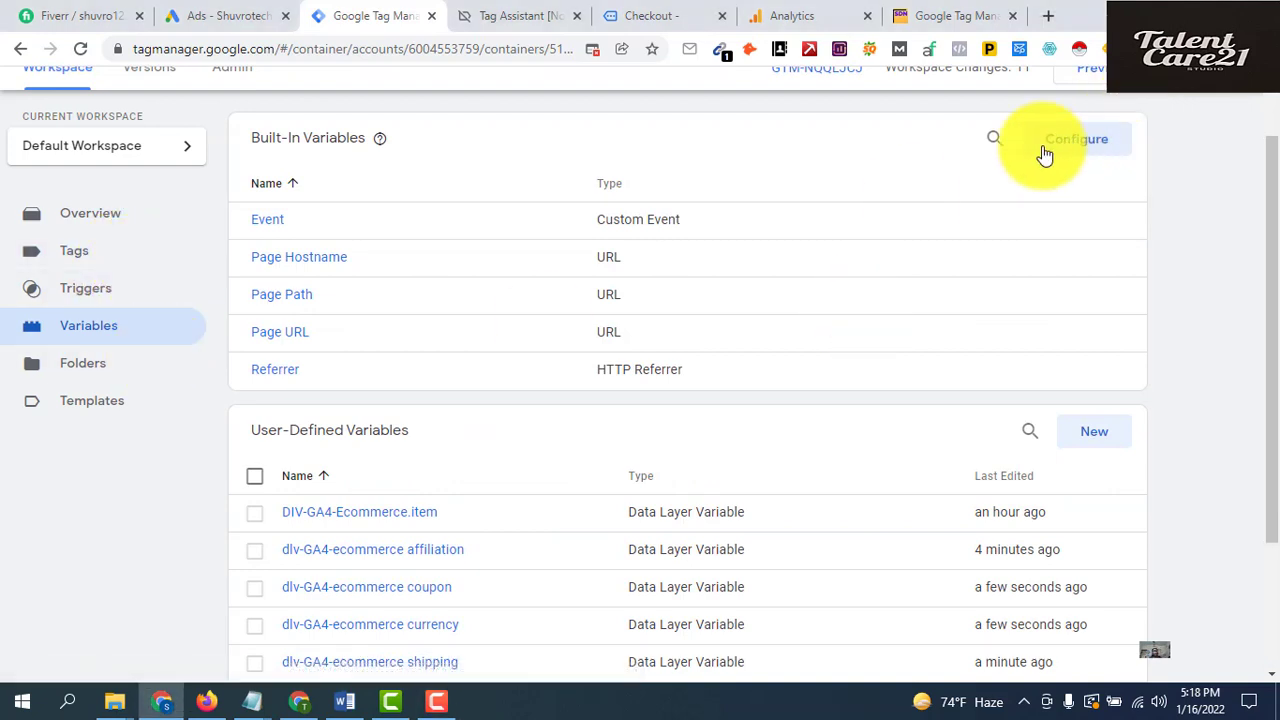
Start a new tag in the workspace and name it "GA4-Purchase Tag"
scroll(829, 263, up, 1)
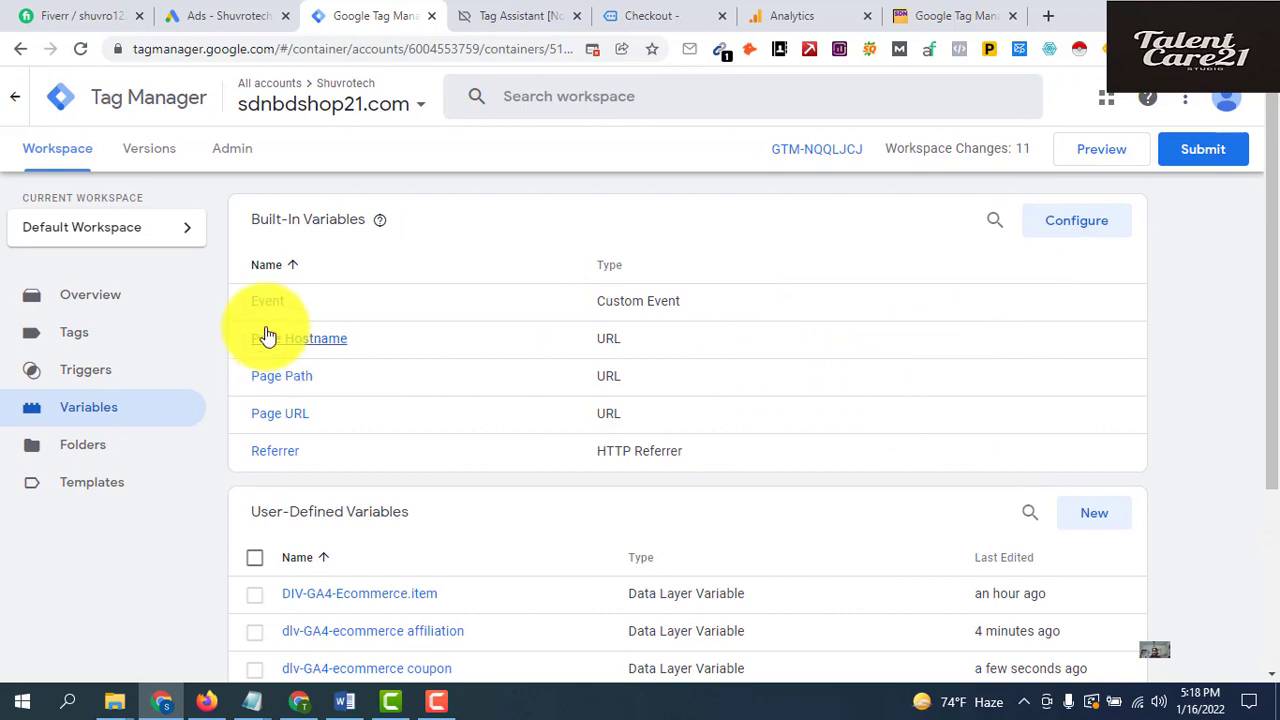
click(106, 351)
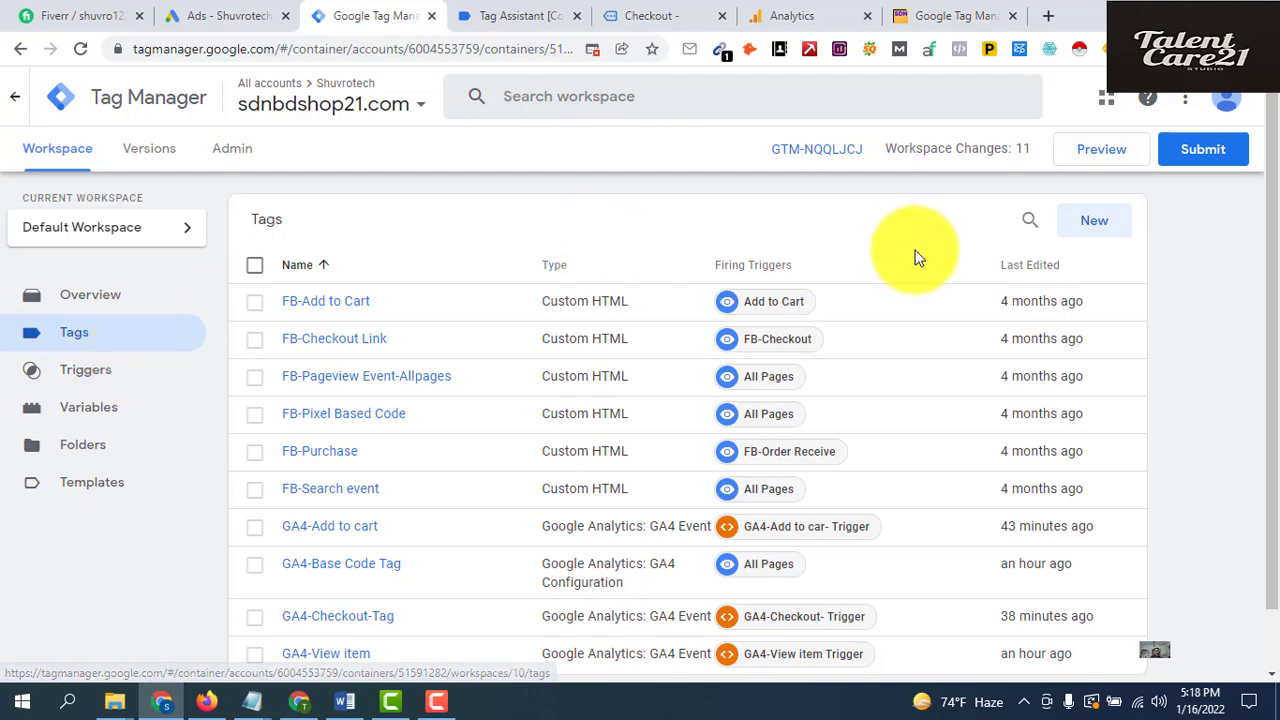
click(1092, 231)
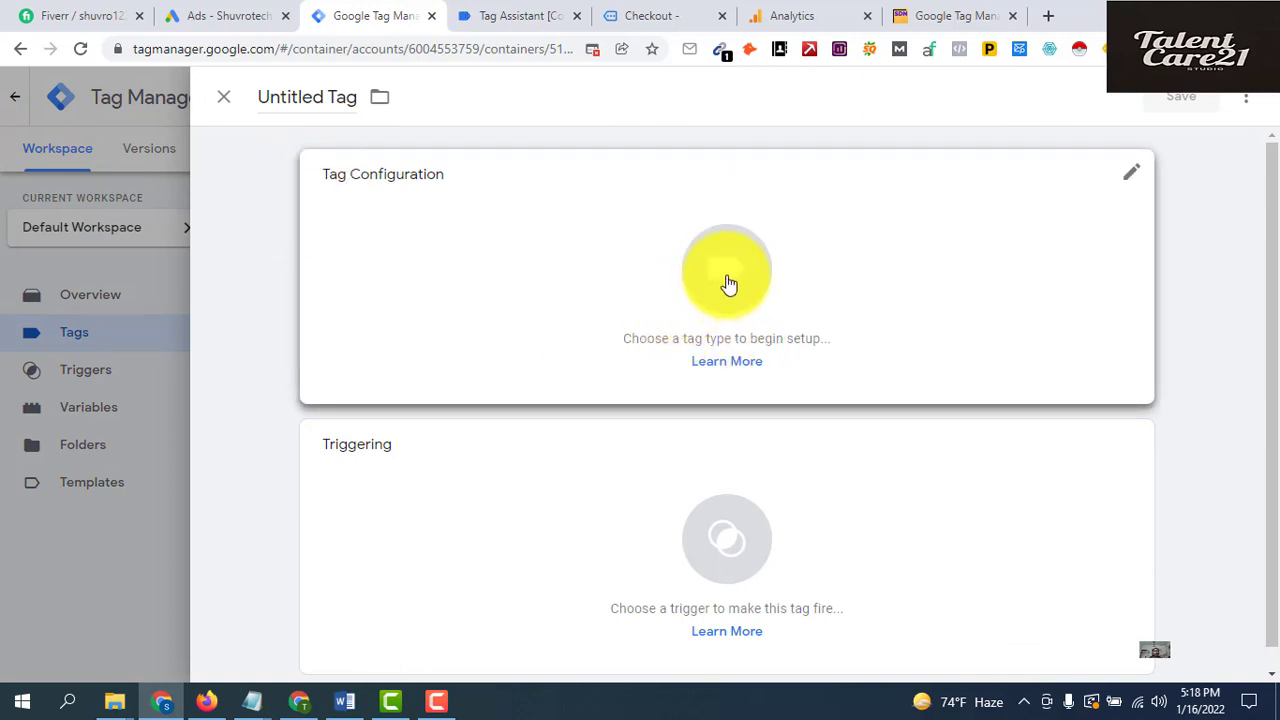
click(300, 97)
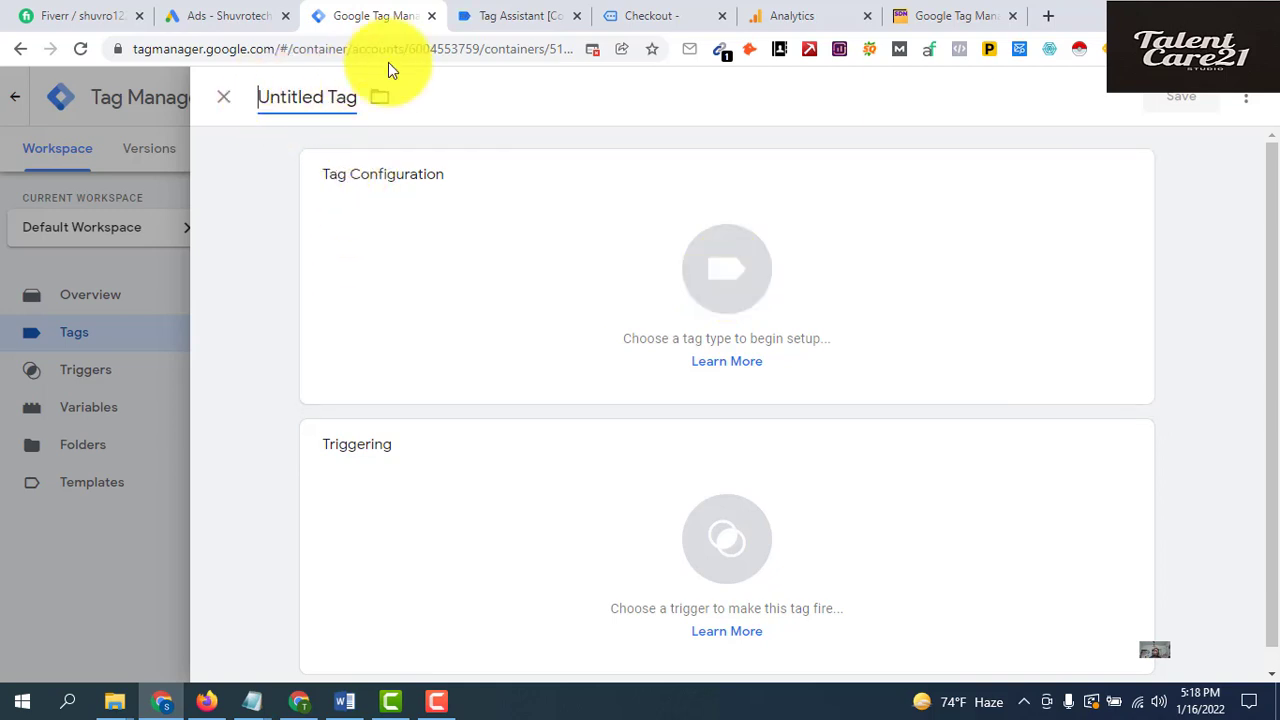
key(Delete)
key(Delete)
key(Delete)
key(Delete)
key(Delete)
key(Delete)
key(BackSpace)
key(BackSpace)
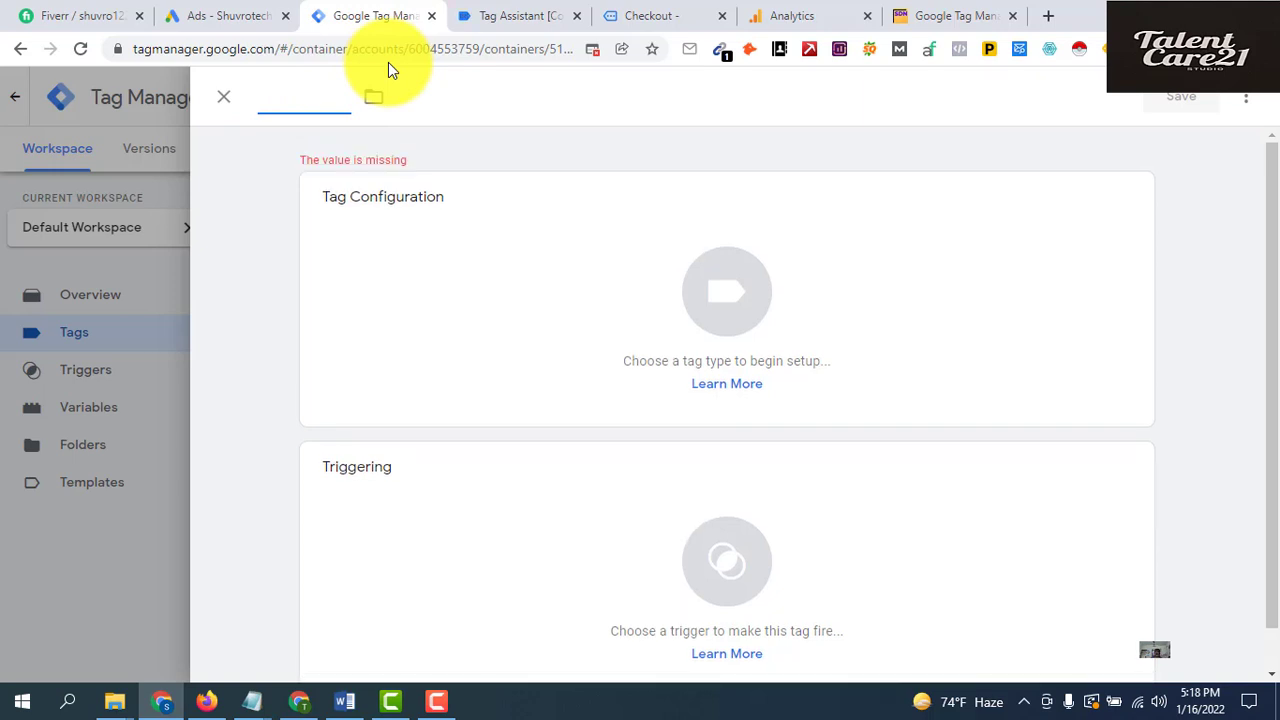
text(GA4-)
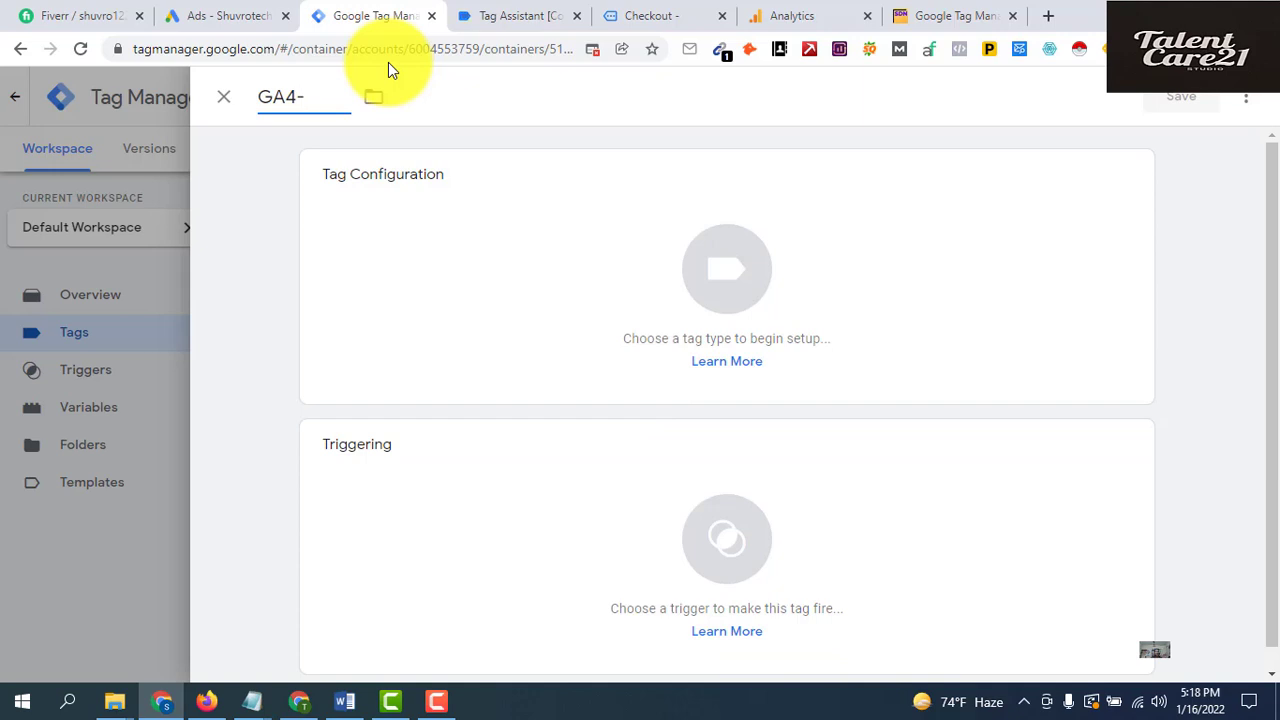
text(Purchase)
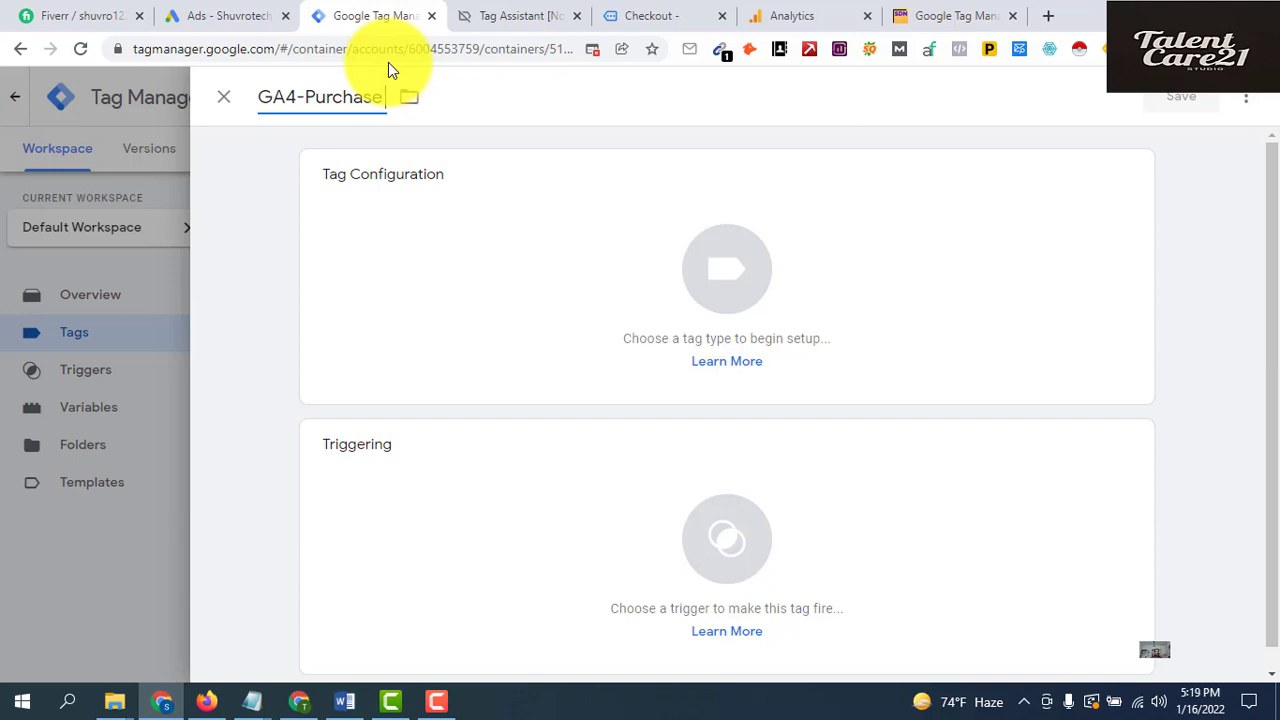
text( Tag)
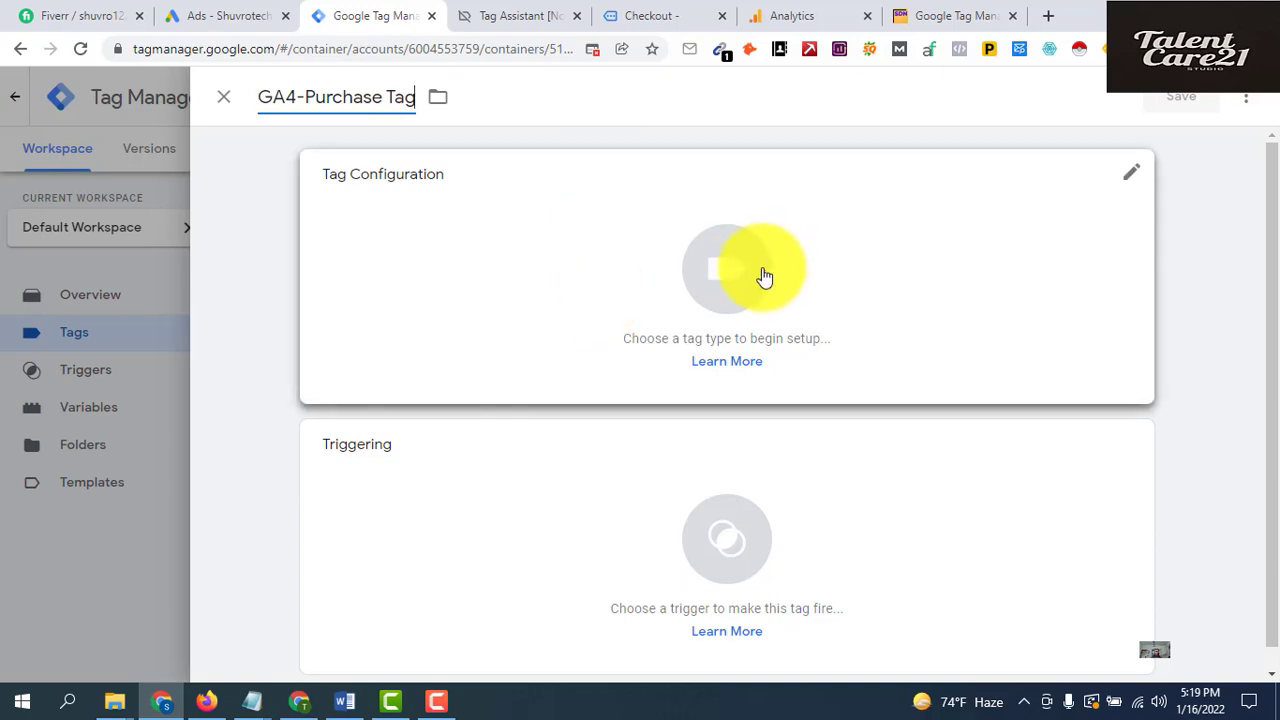
Set the tag type to Google Analytics: GA4 Event with configuration tag GA4-Base Code Tag and event name "purchase"
click(727, 293)
click(717, 283)
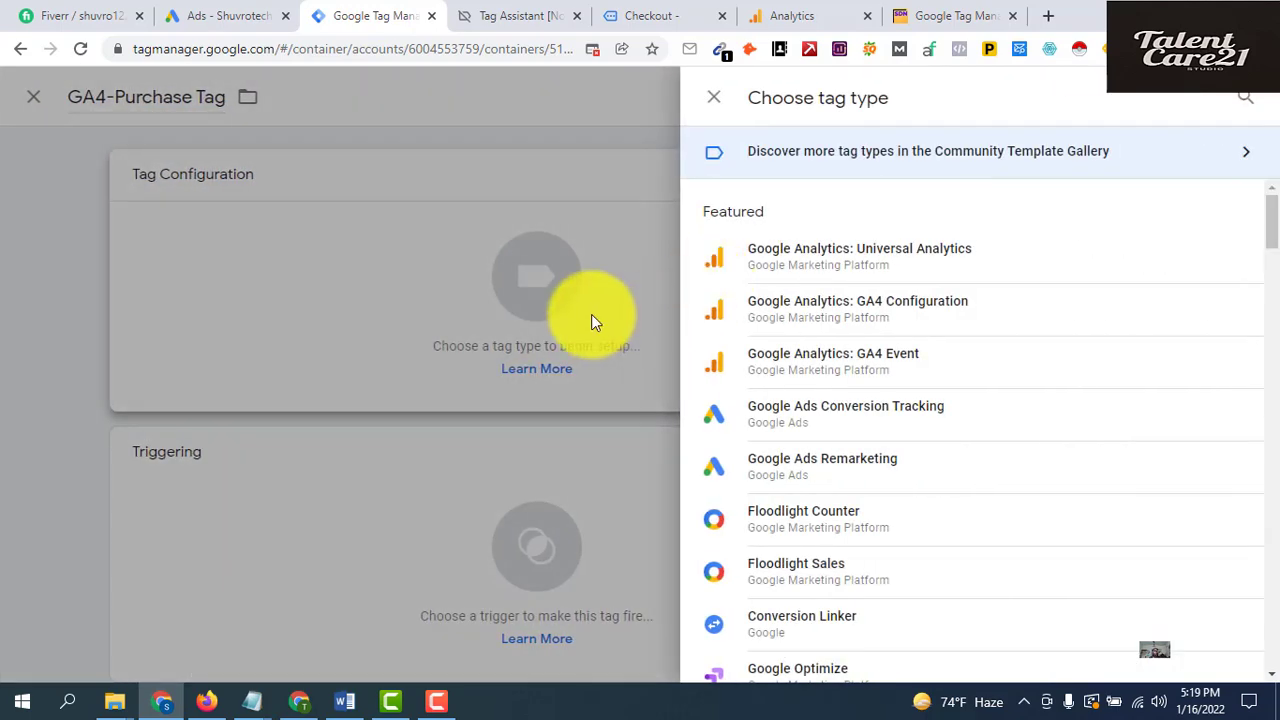
click(886, 376)
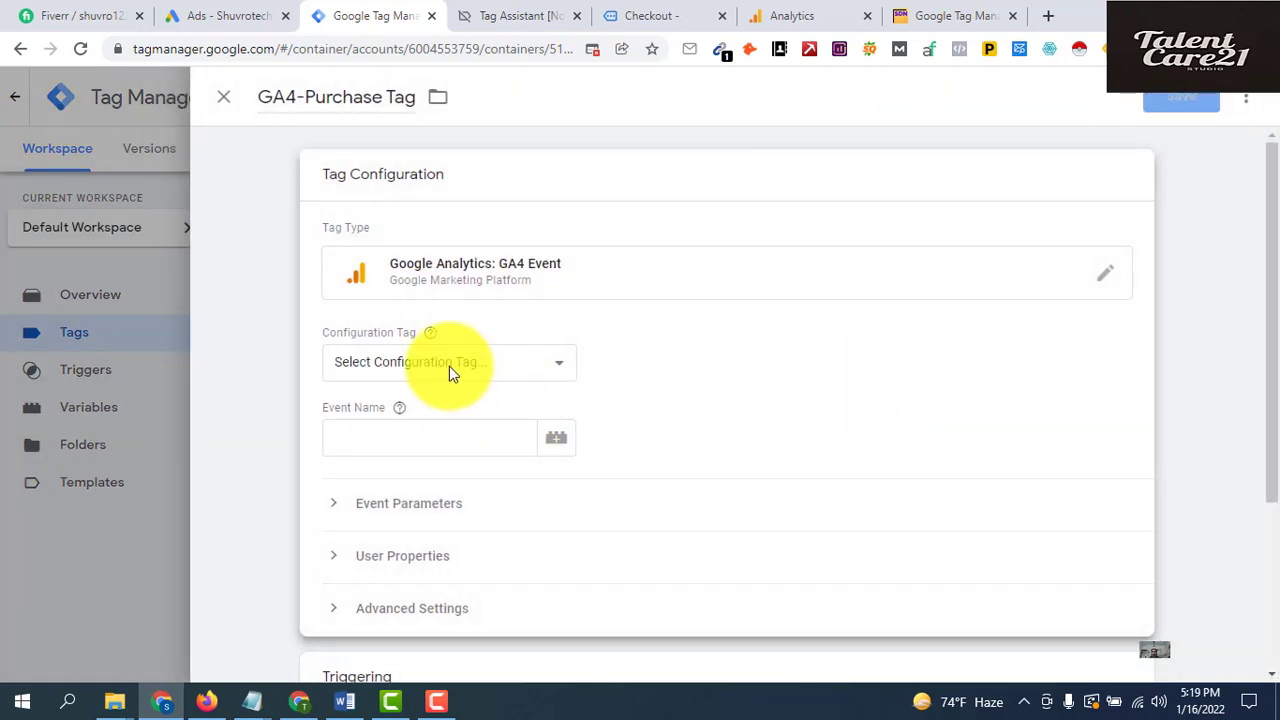
click(561, 368)
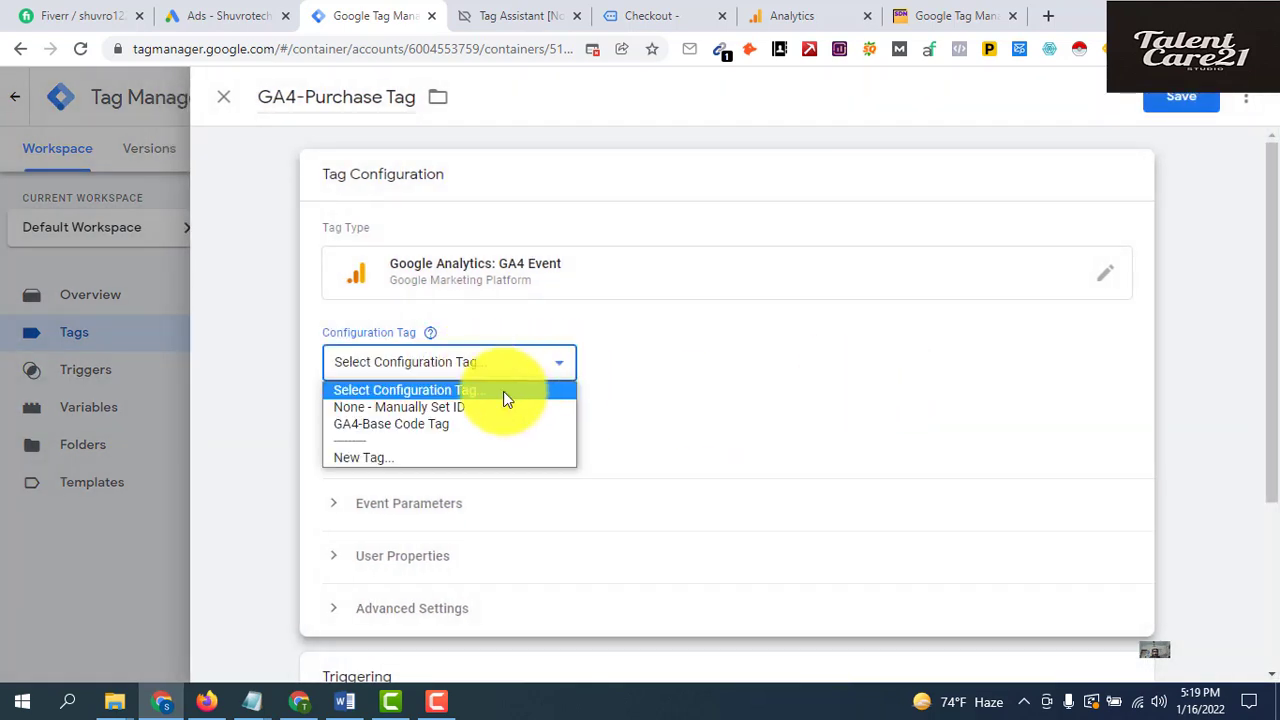
click(448, 424)
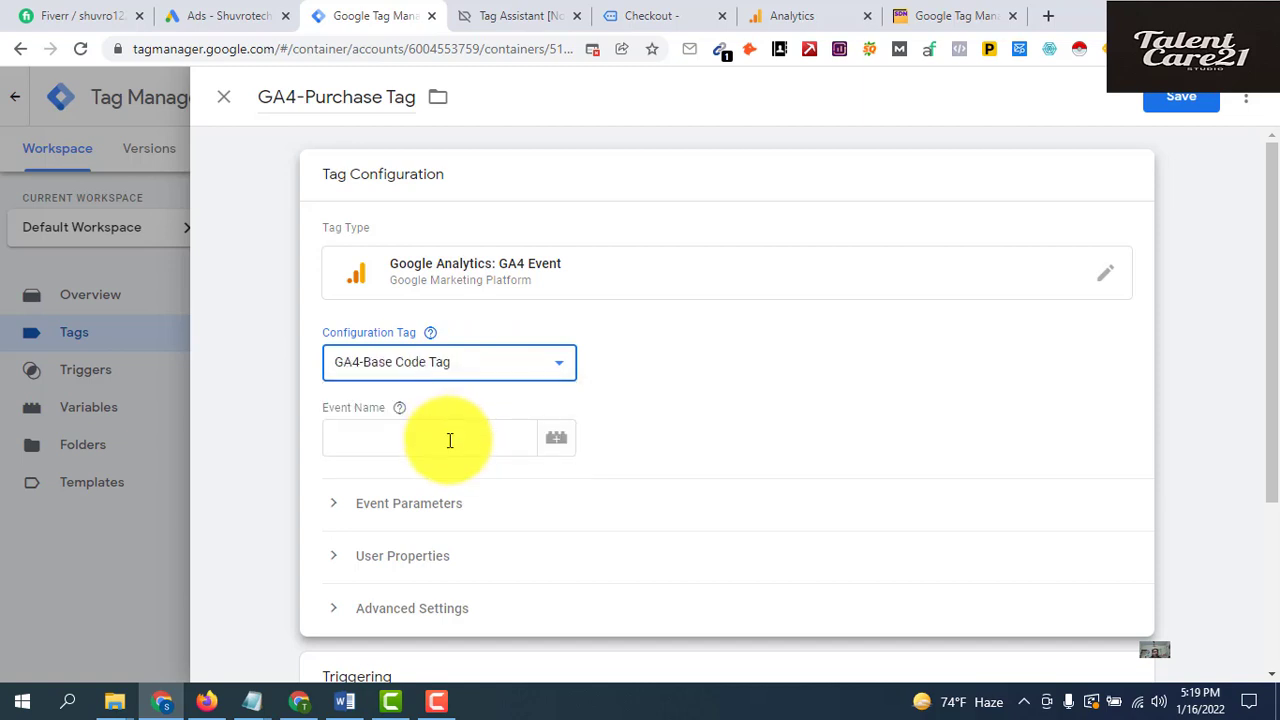
click(450, 441)
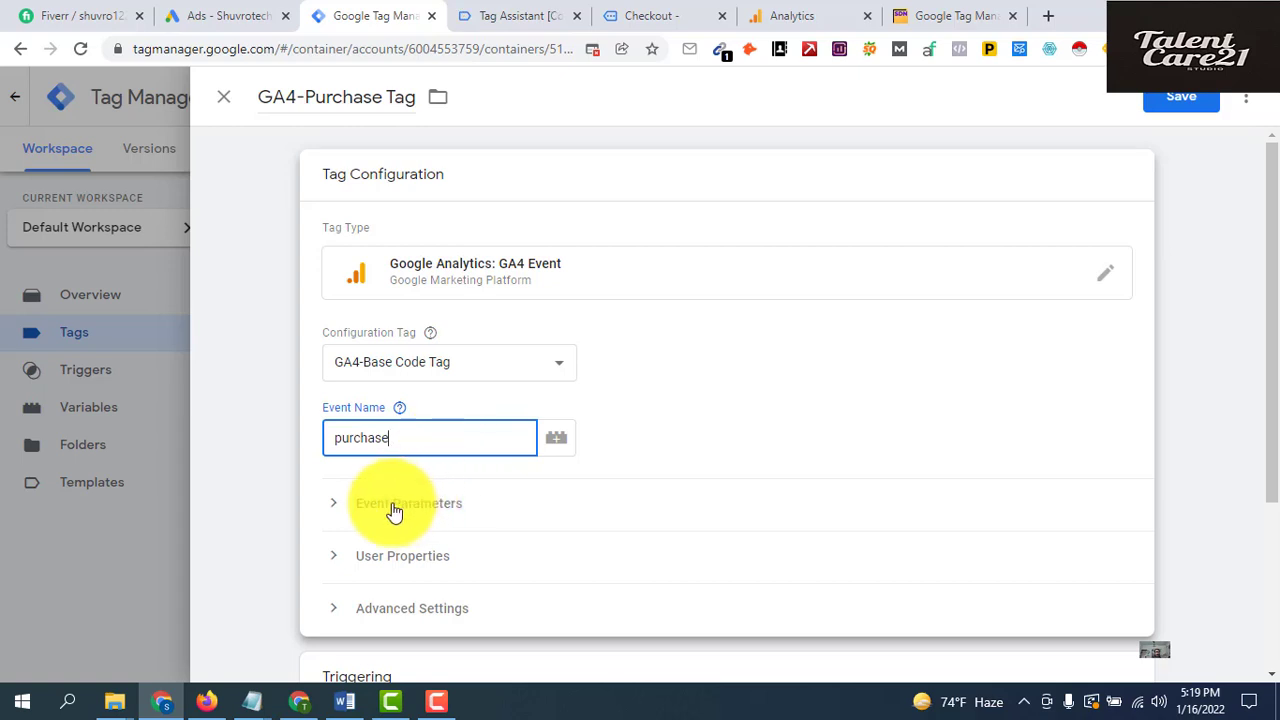
Add five empty event parameter rows to the GA4-Purchase Tag
click(360, 512)
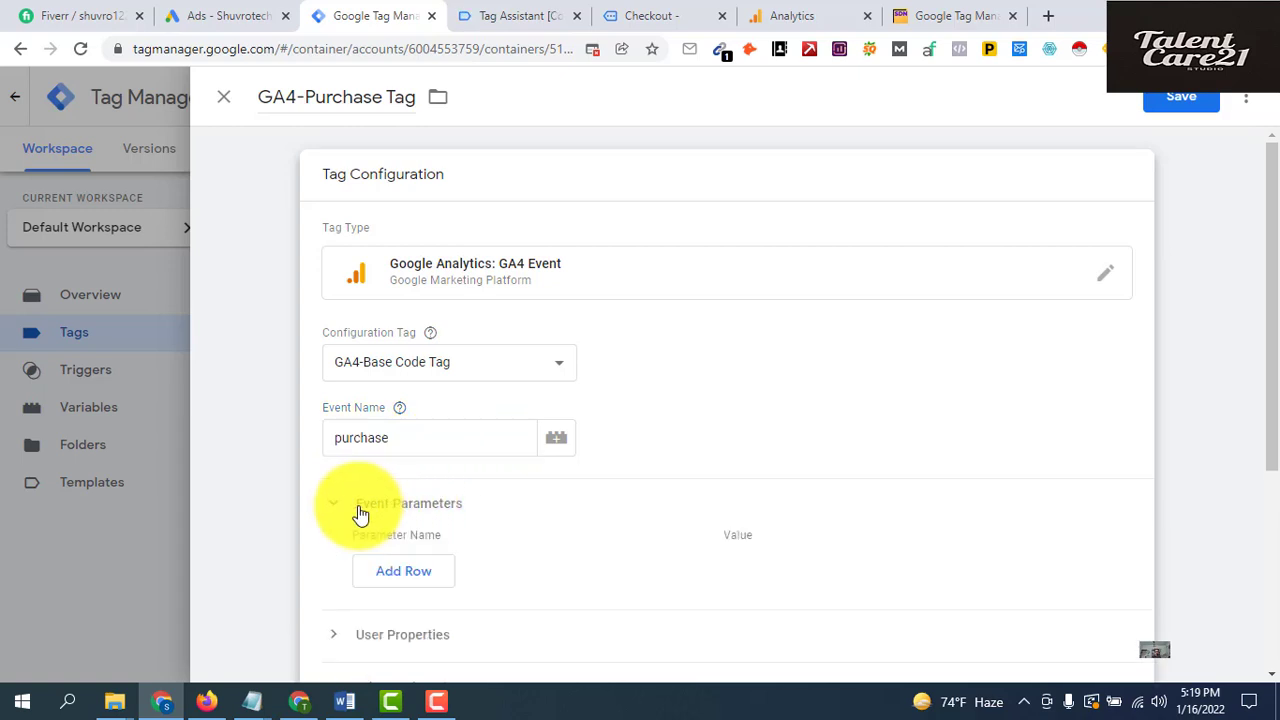
click(411, 576)
scroll(440, 588, down, 1)
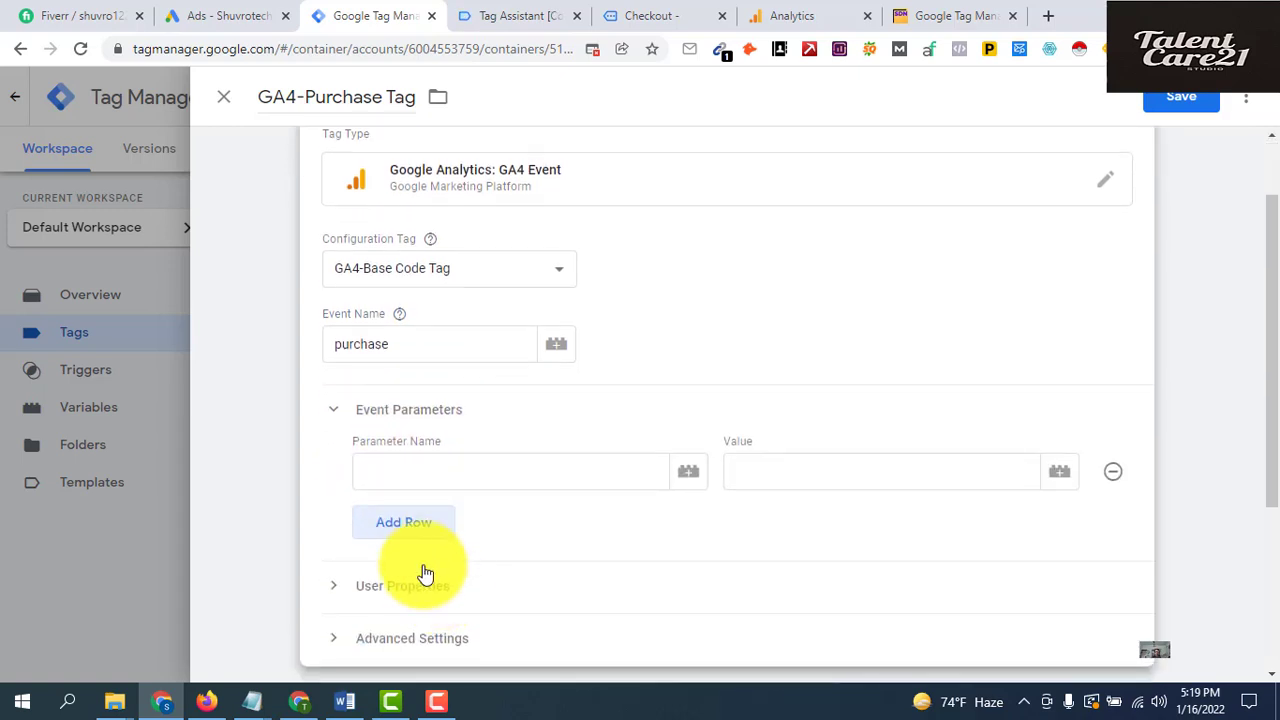
click(414, 528)
scroll(457, 555, down, 2)
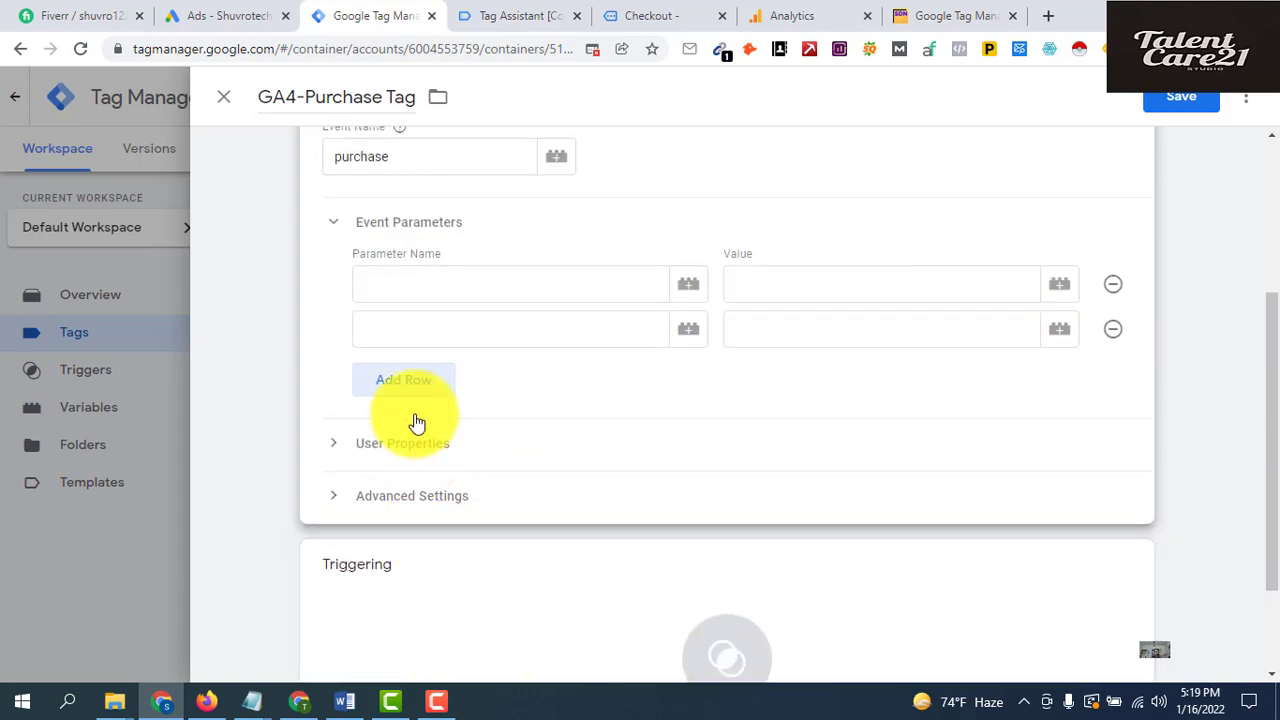
click(417, 380)
click(429, 427)
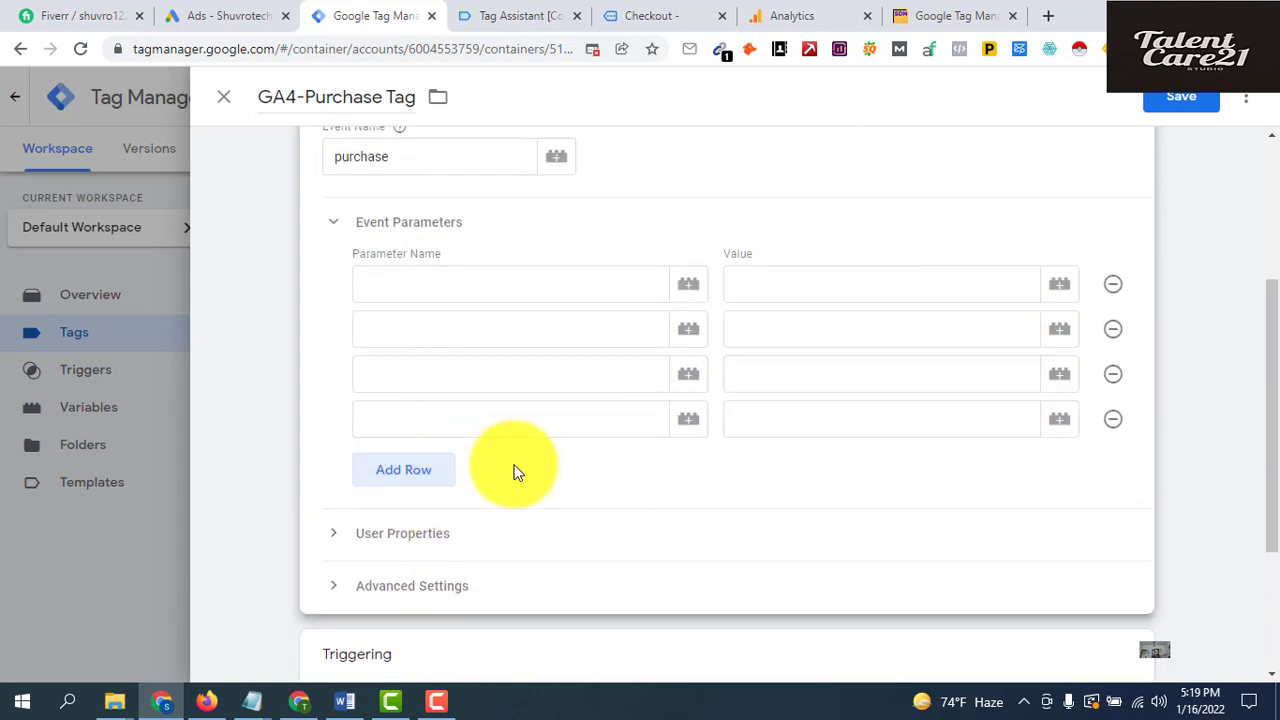
click(413, 474)
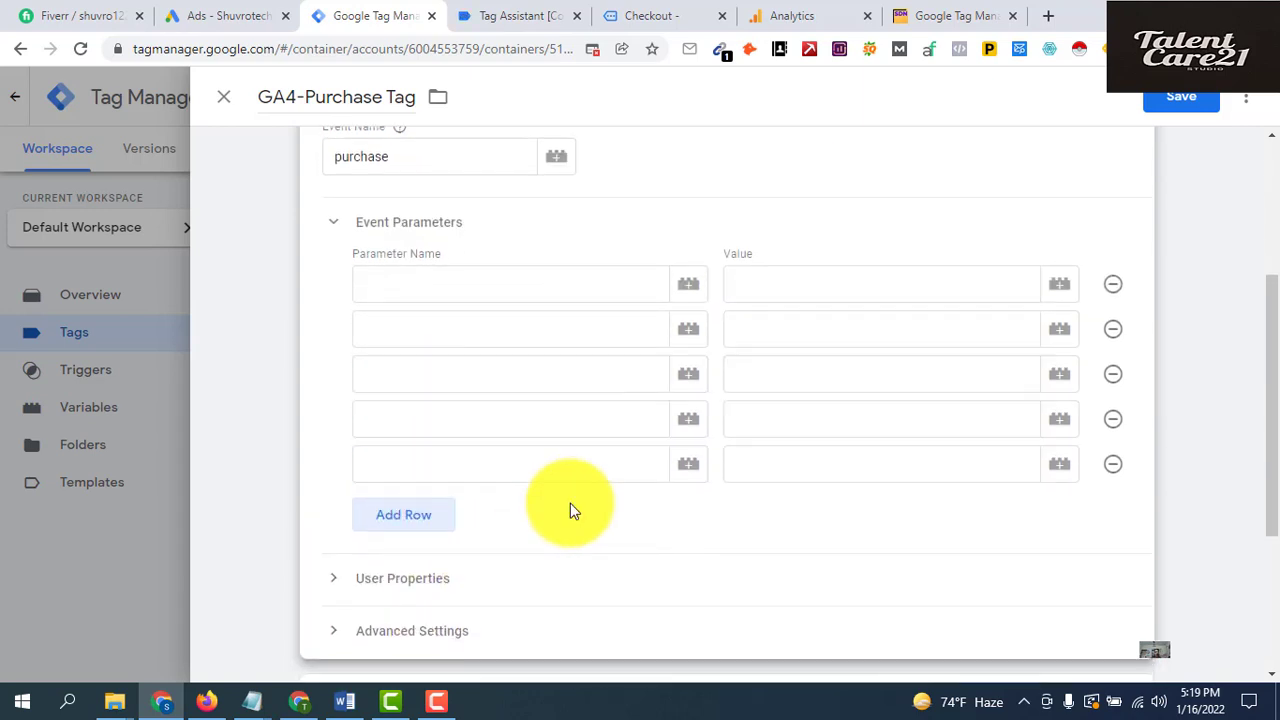
Name the first event parameter "item" and set its value to the variable DIV-GA4-Ecommerce.item
click(480, 294)
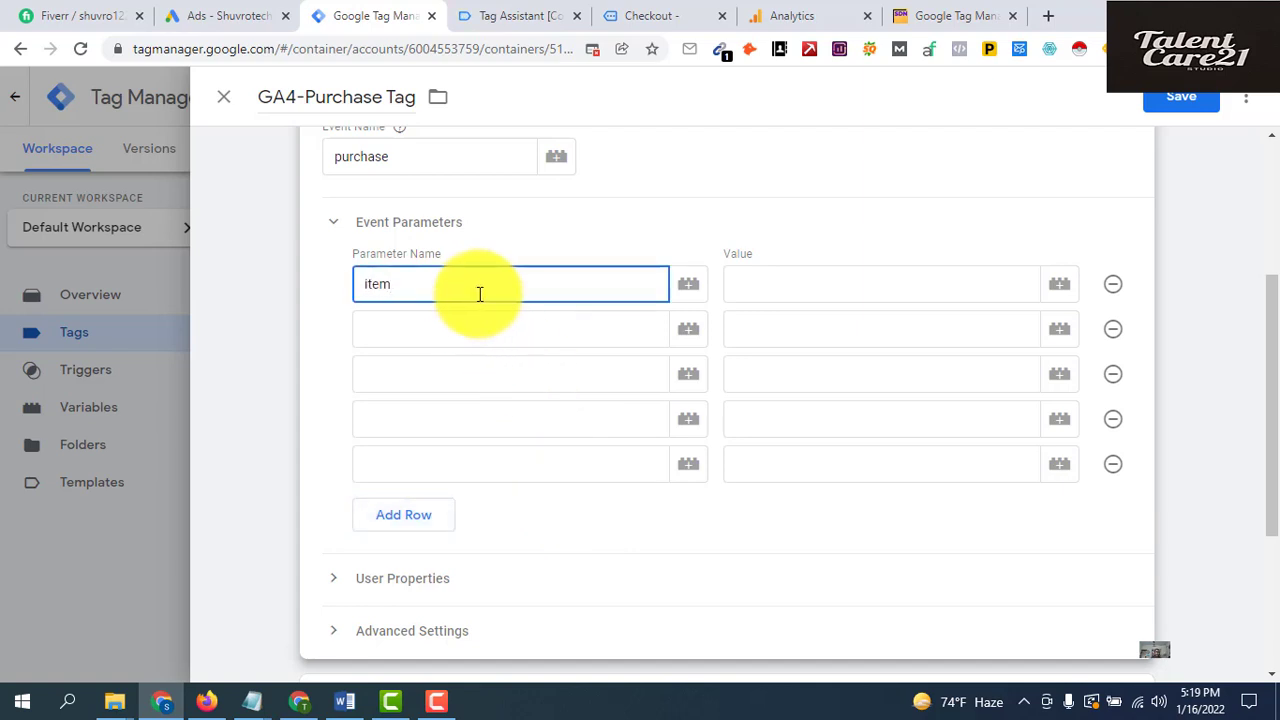
click(1060, 290)
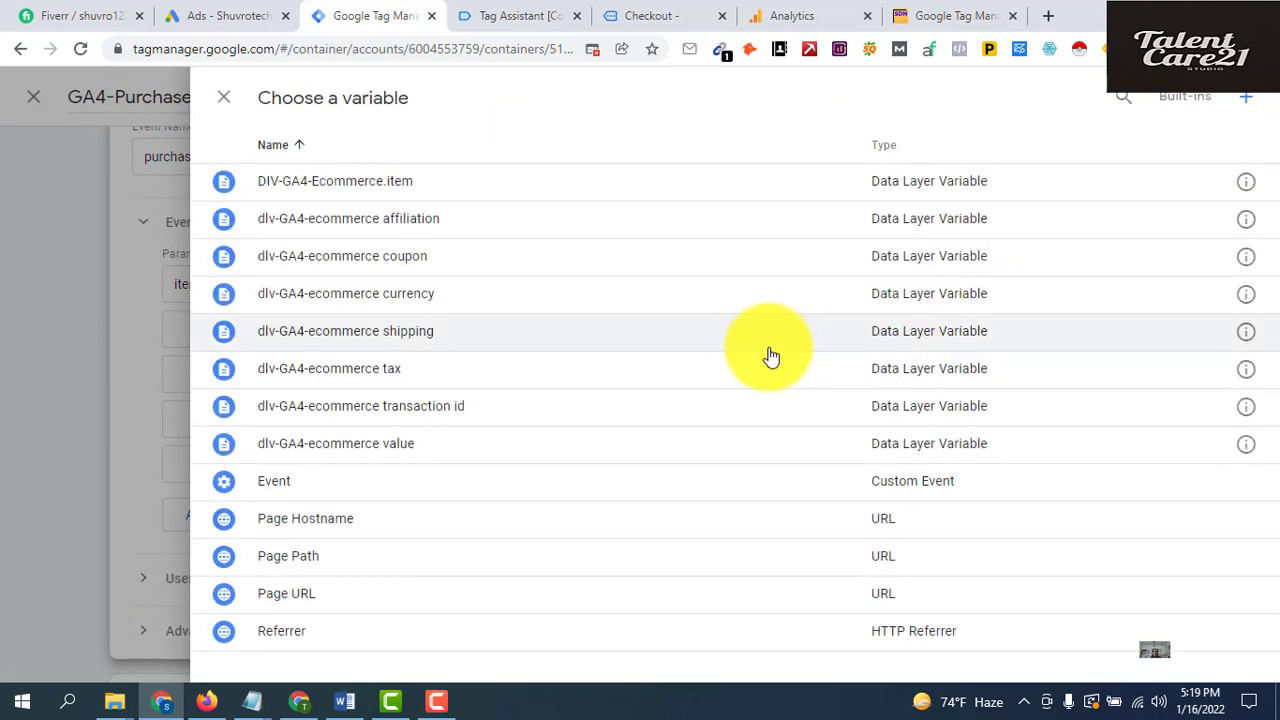
click(481, 190)
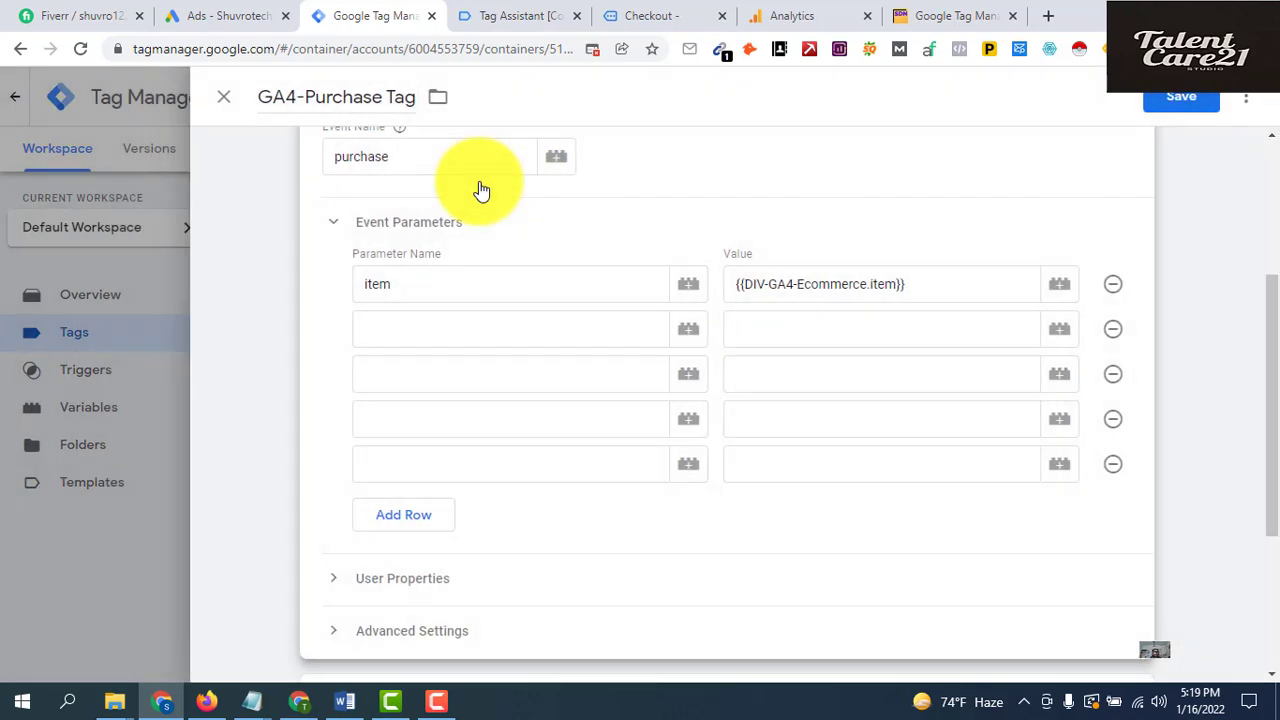
Name the second event parameter "transaction id", copied from the Word document, and set its value to the variable dlv-GA4-ecommerce transaction id
click(571, 334)
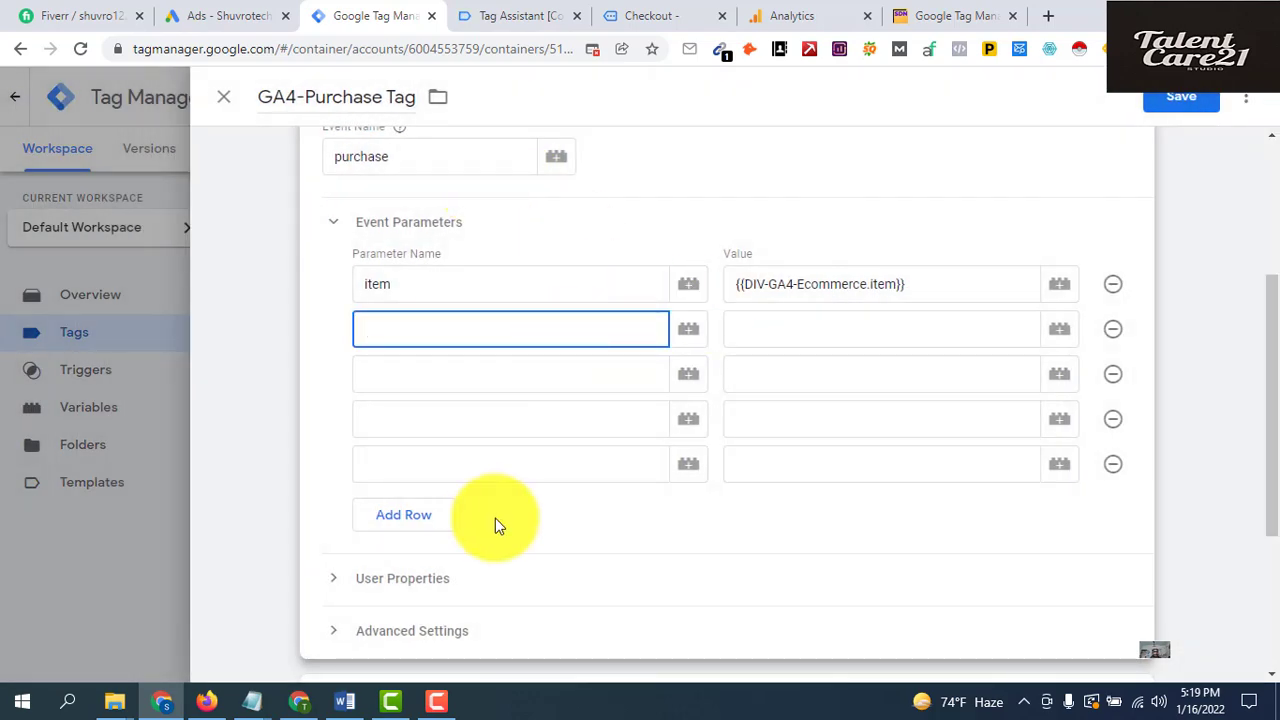
click(344, 701)
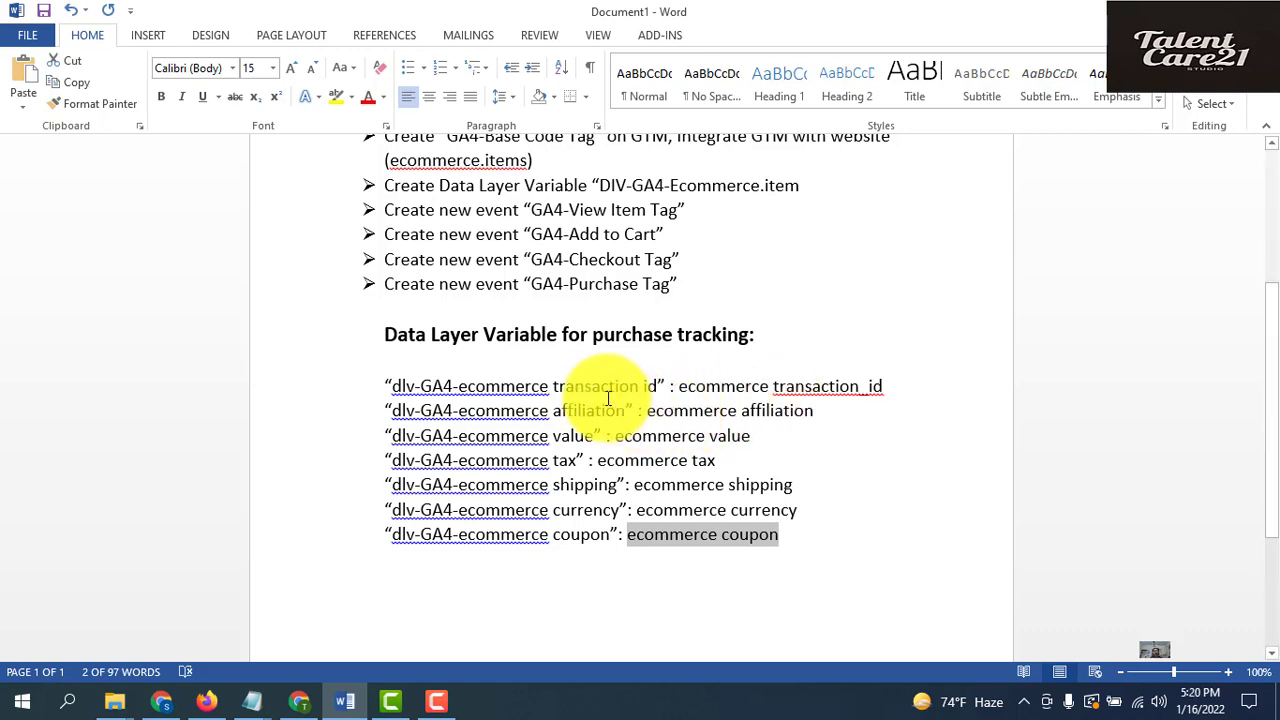
drag(553, 388, 658, 390)
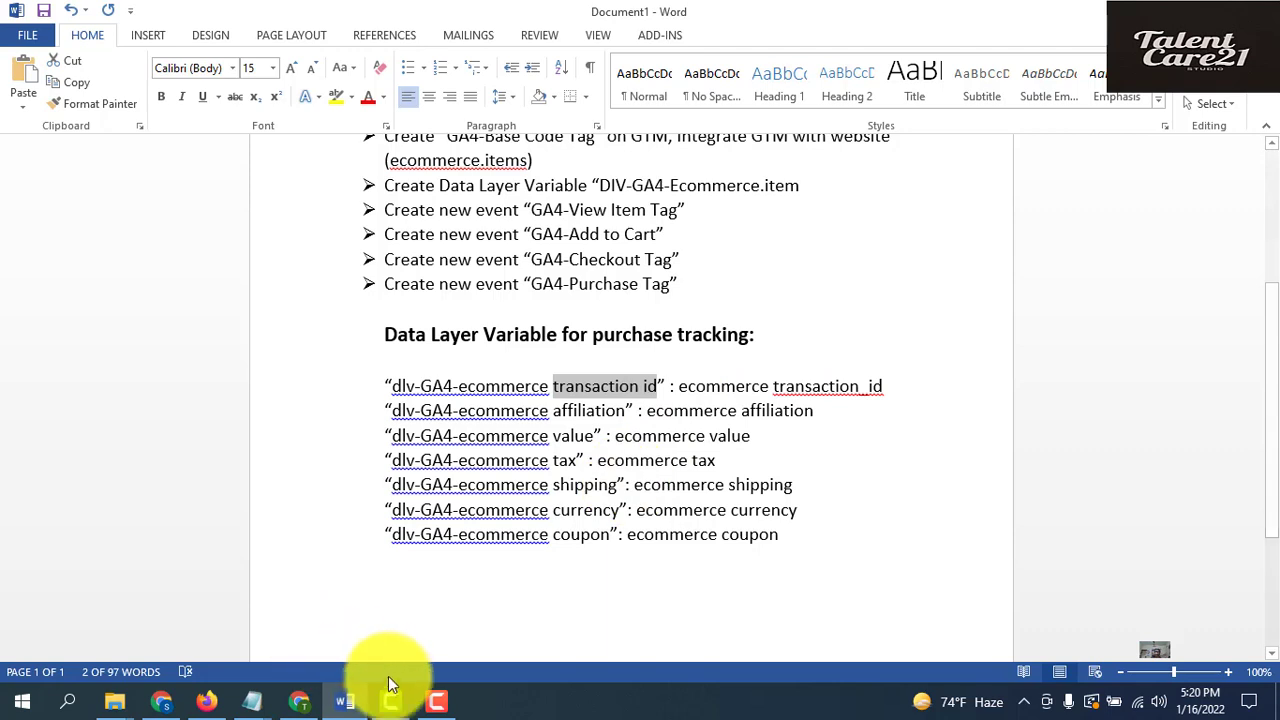
click(163, 700)
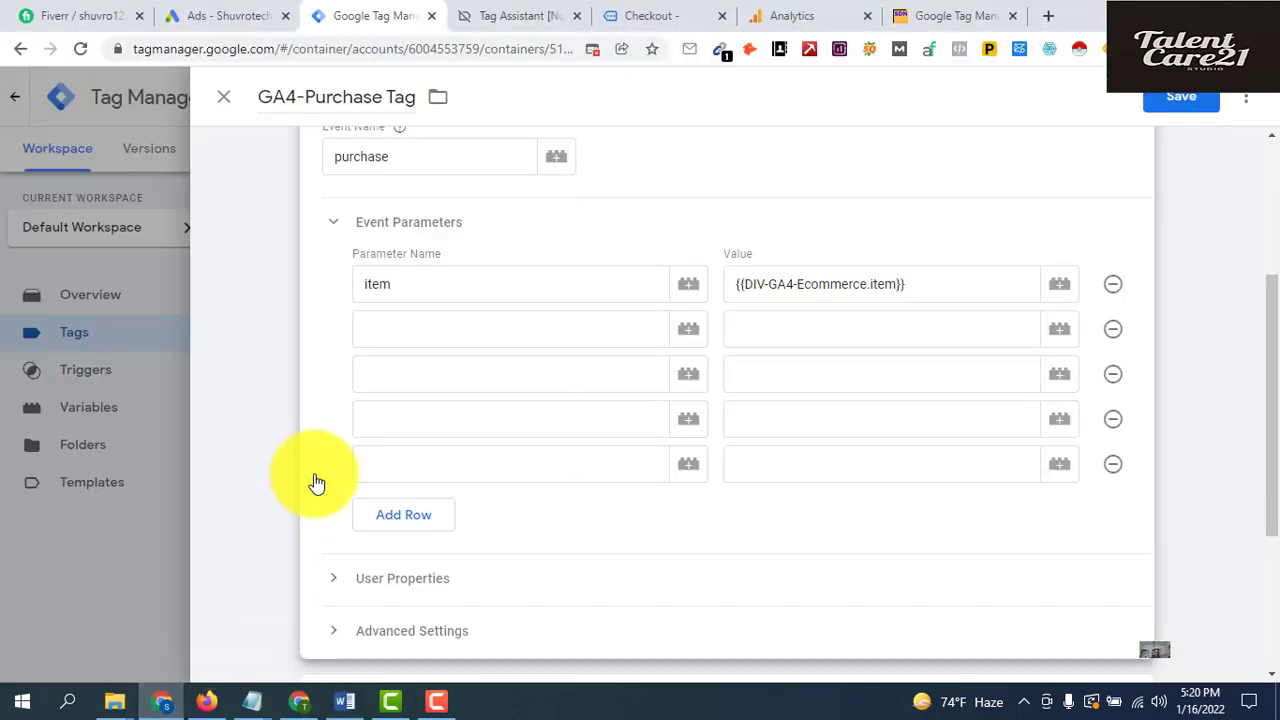
click(422, 333)
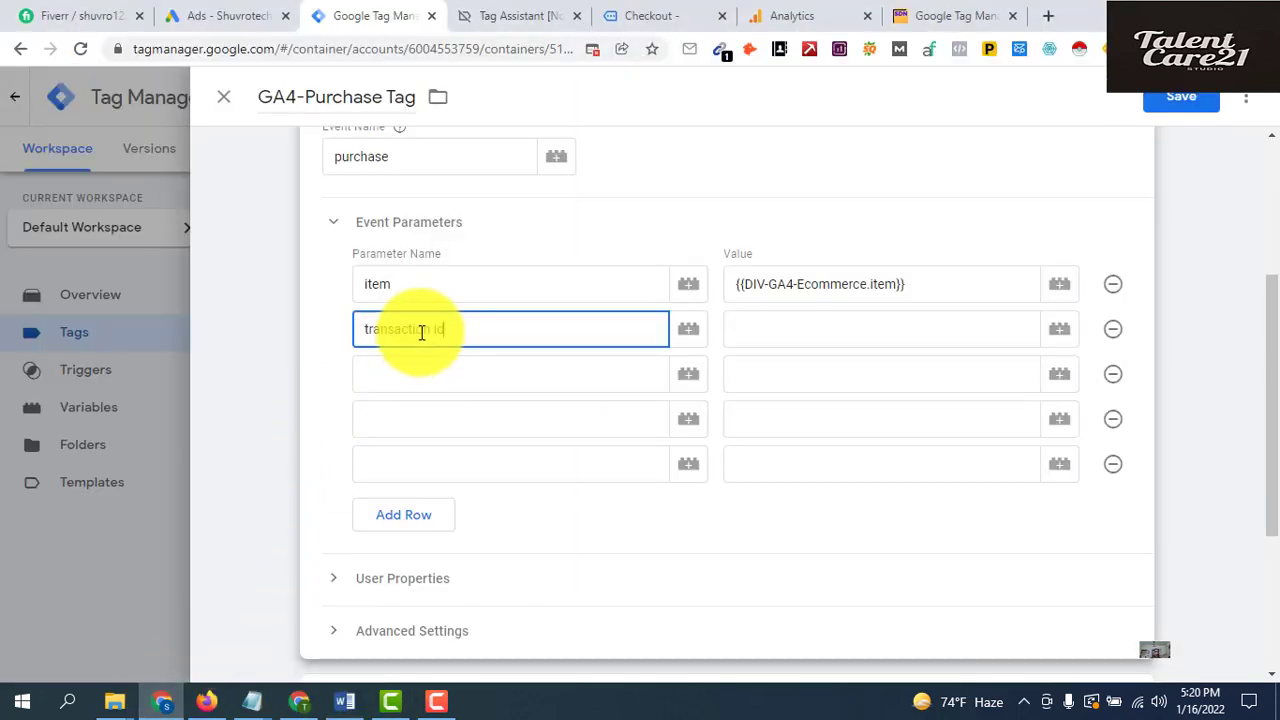
click(960, 330)
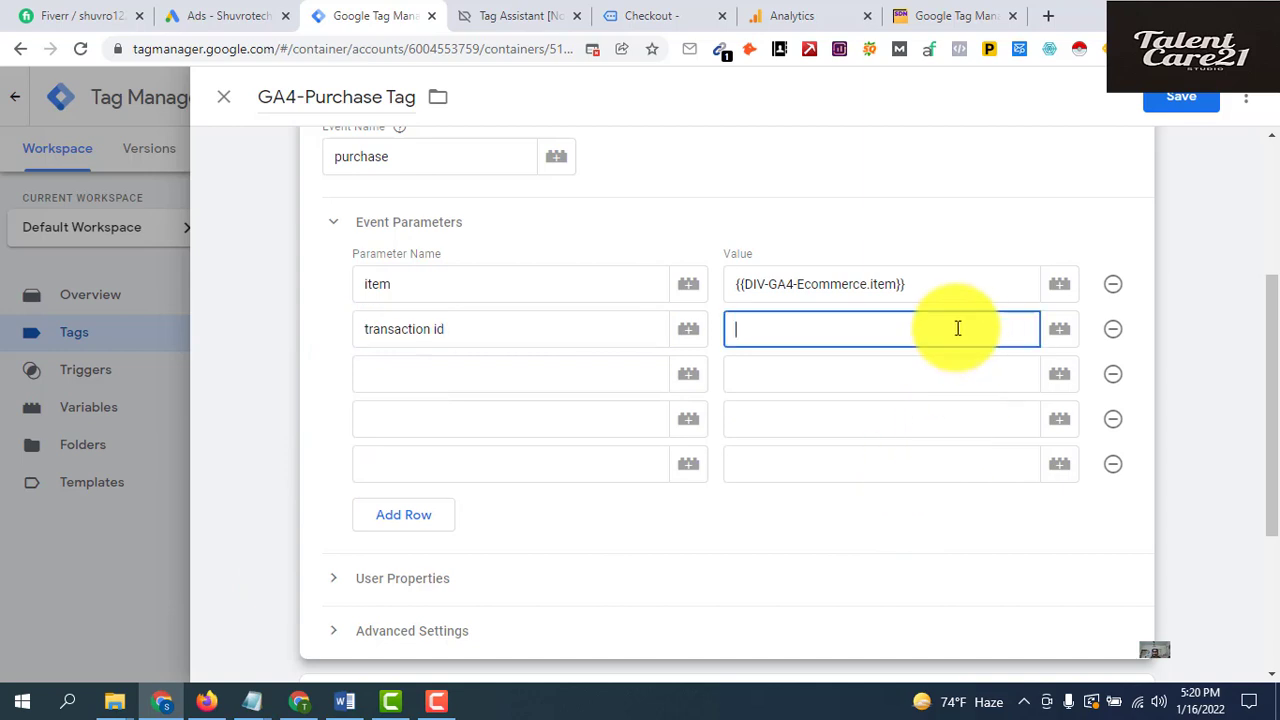
click(1061, 330)
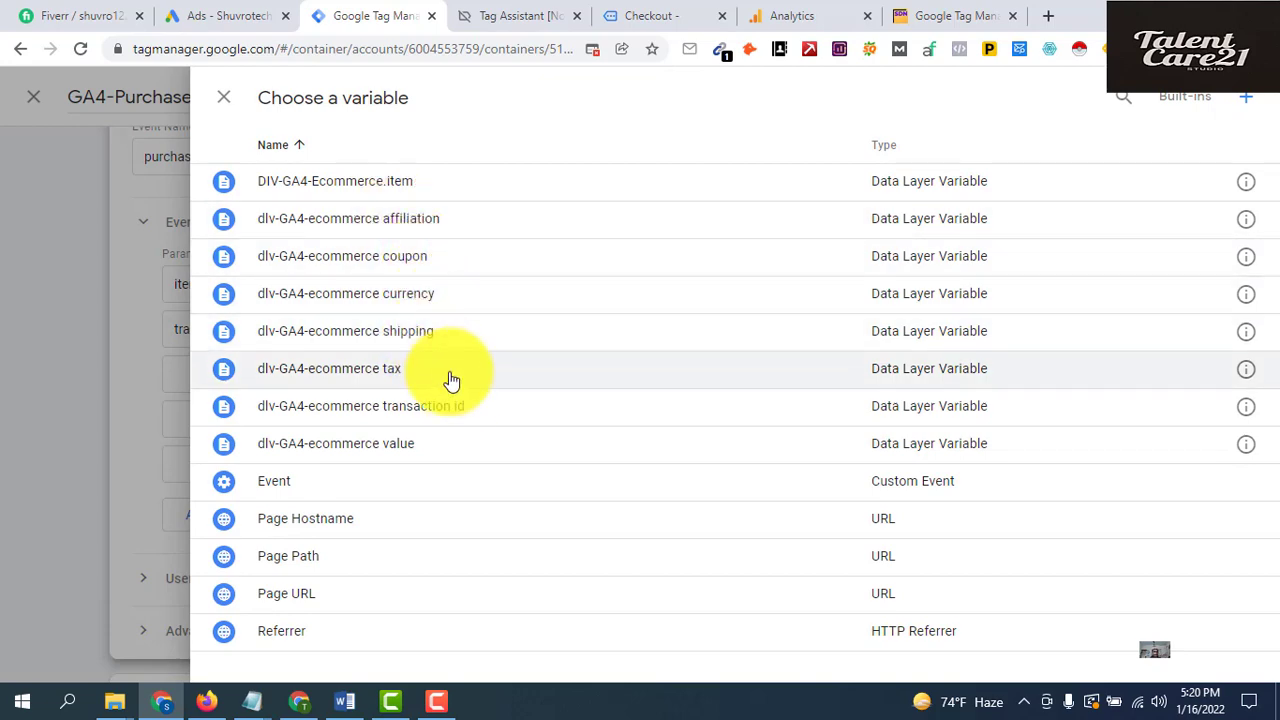
click(400, 413)
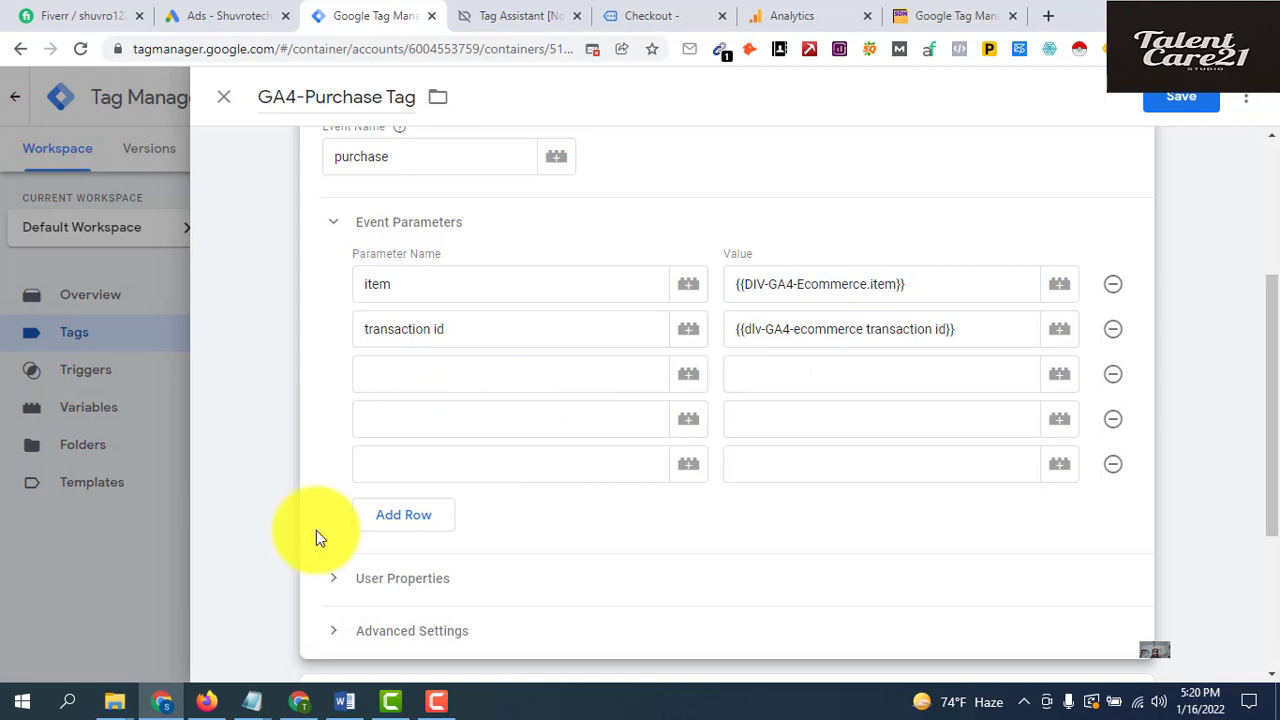
Copy "affiliation" from the Word document's purchase tracking list and return to the purchase tag in Tag Manager
click(345, 702)
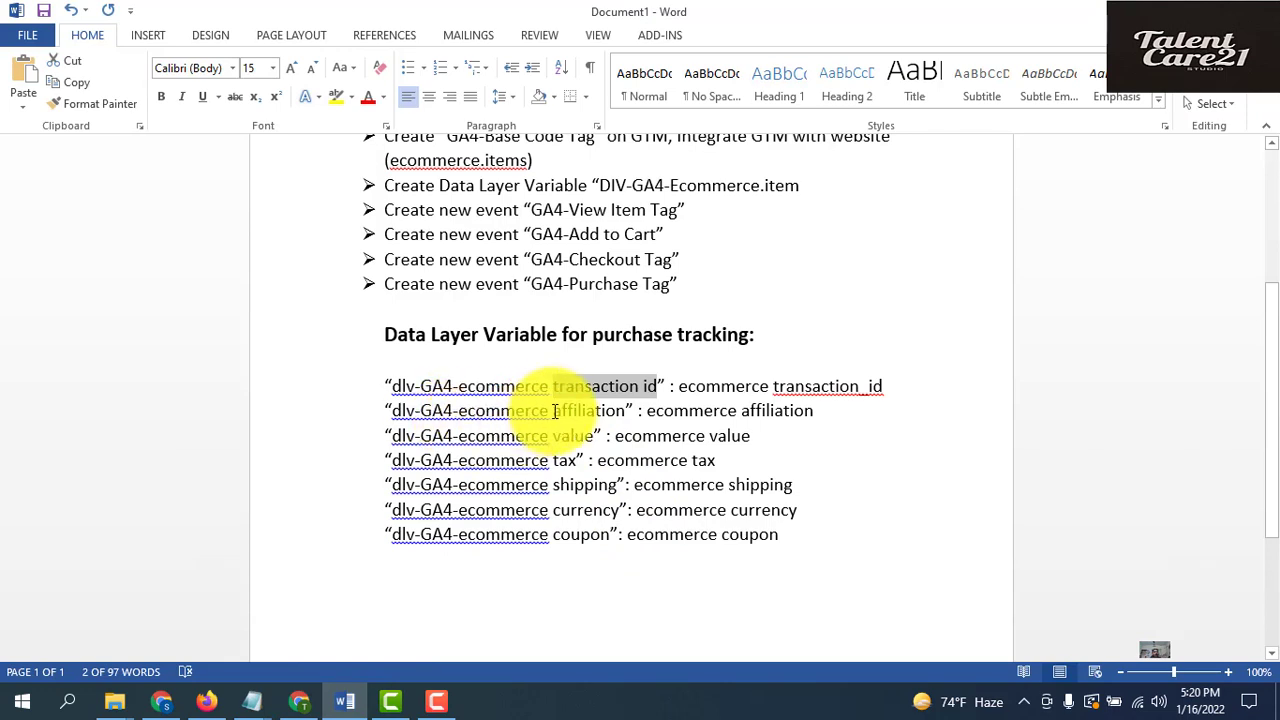
drag(553, 410, 620, 425)
key(ctrl+c)
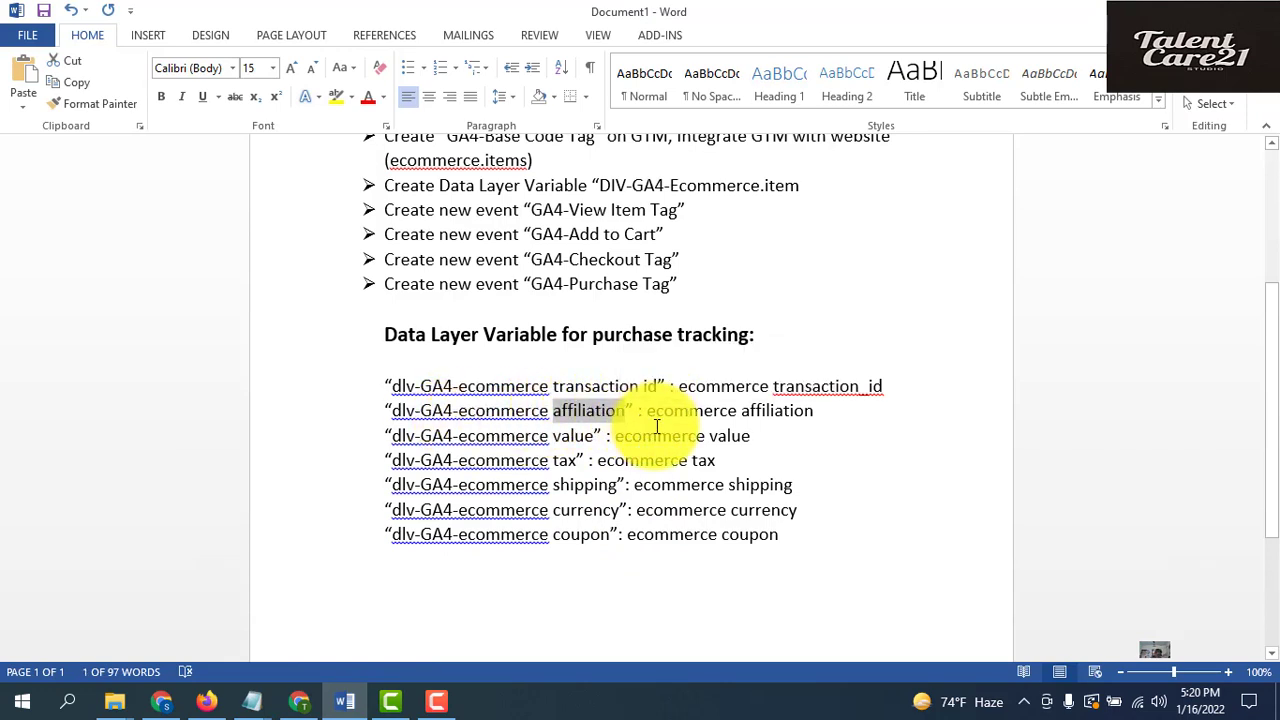
click(163, 700)
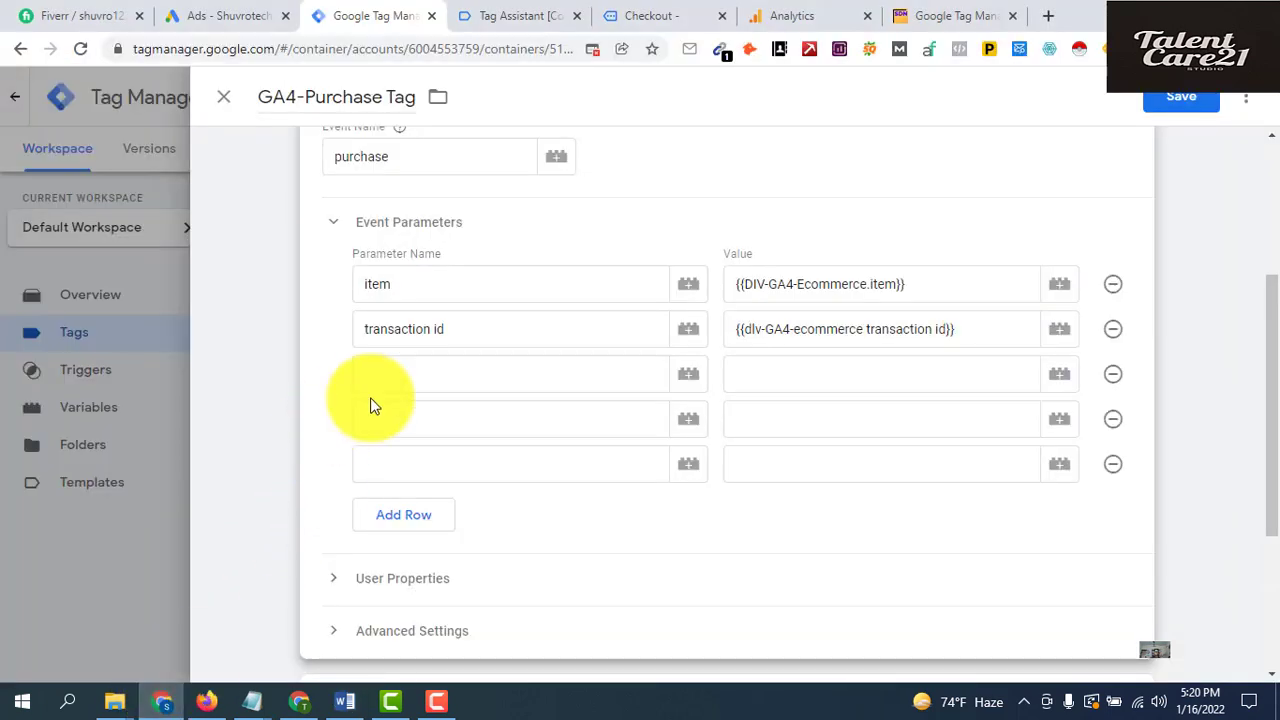
Name the third event parameter "affiliation" and set its value to the variable dlv-GA4-ecommerce affiliation
click(396, 378)
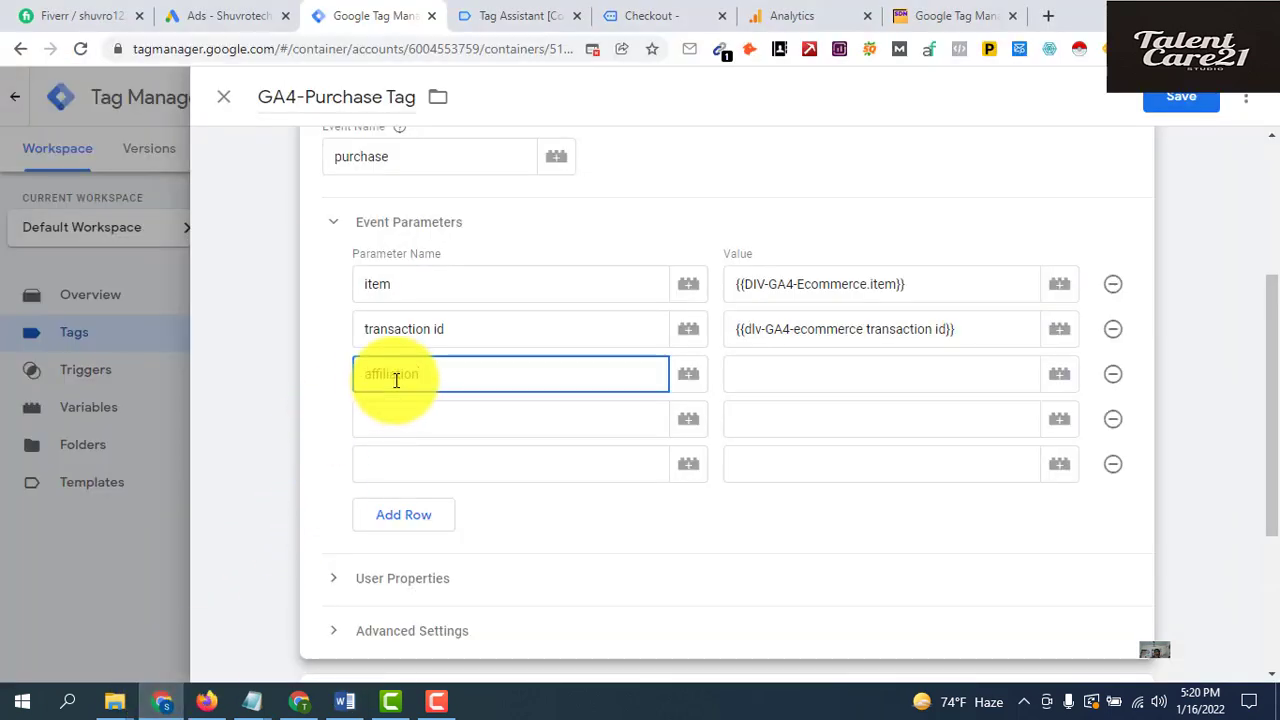
key(ctrl+v)
click(1018, 374)
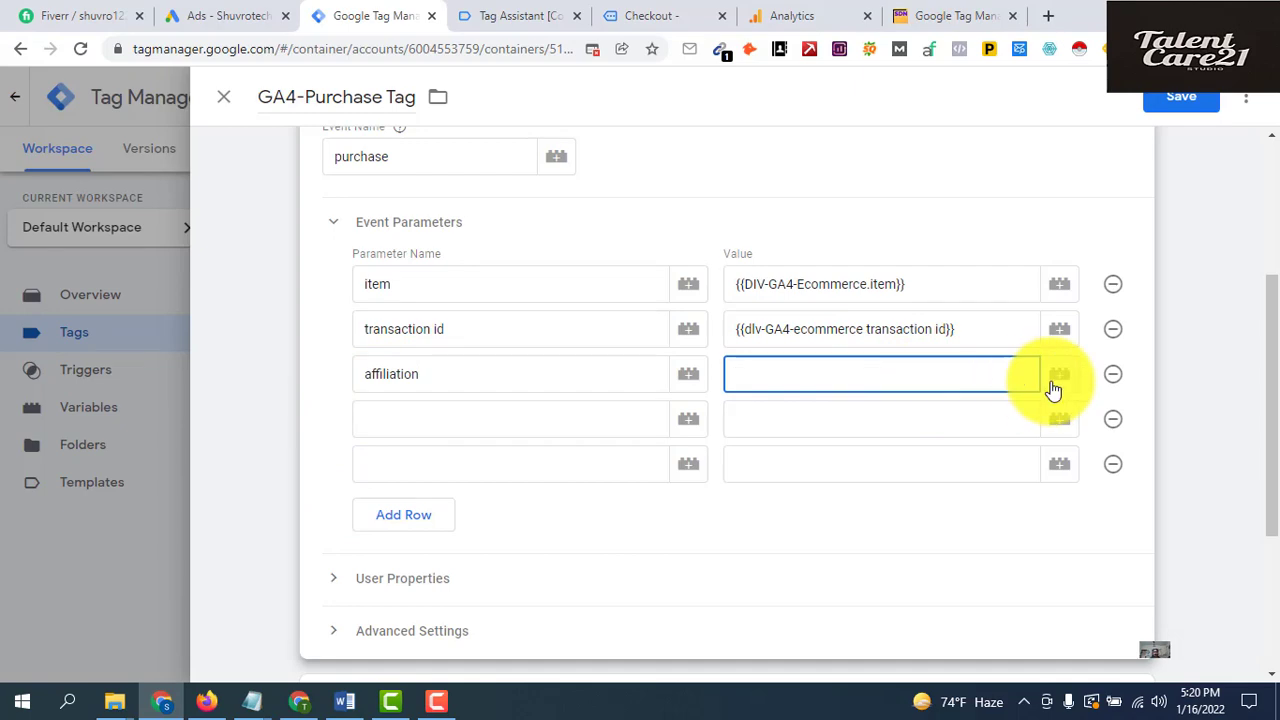
click(1058, 378)
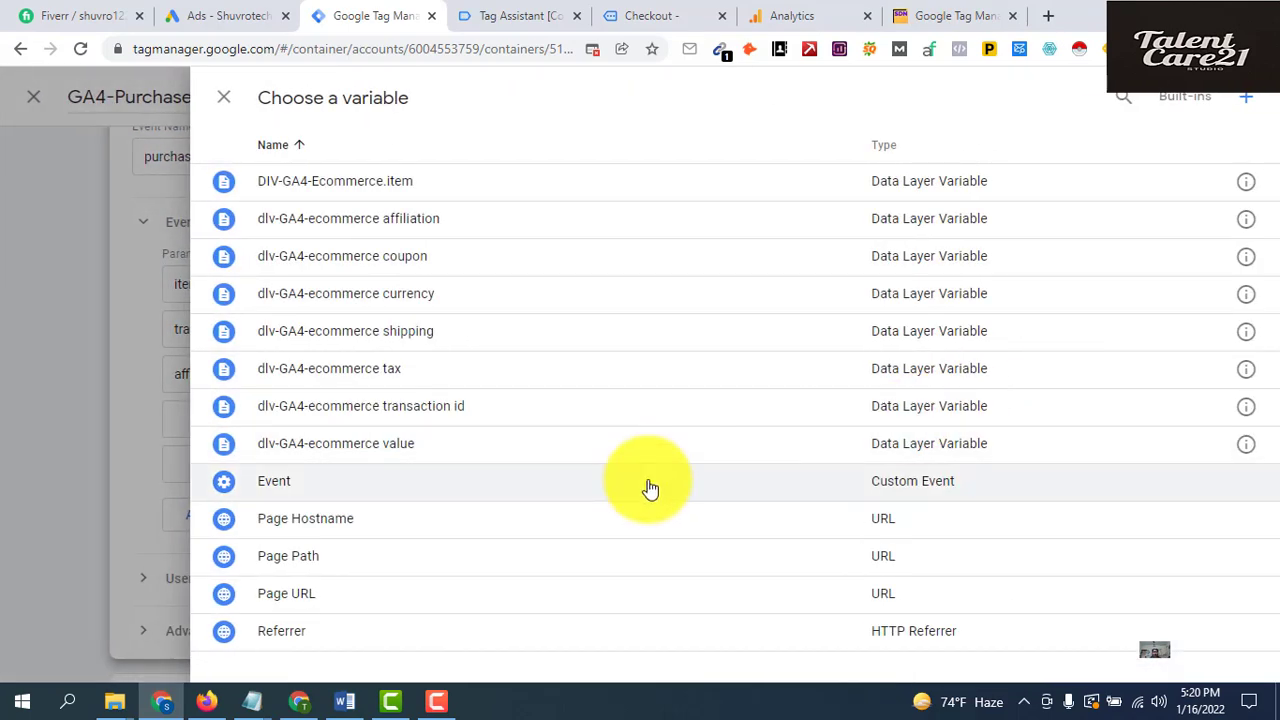
click(400, 220)
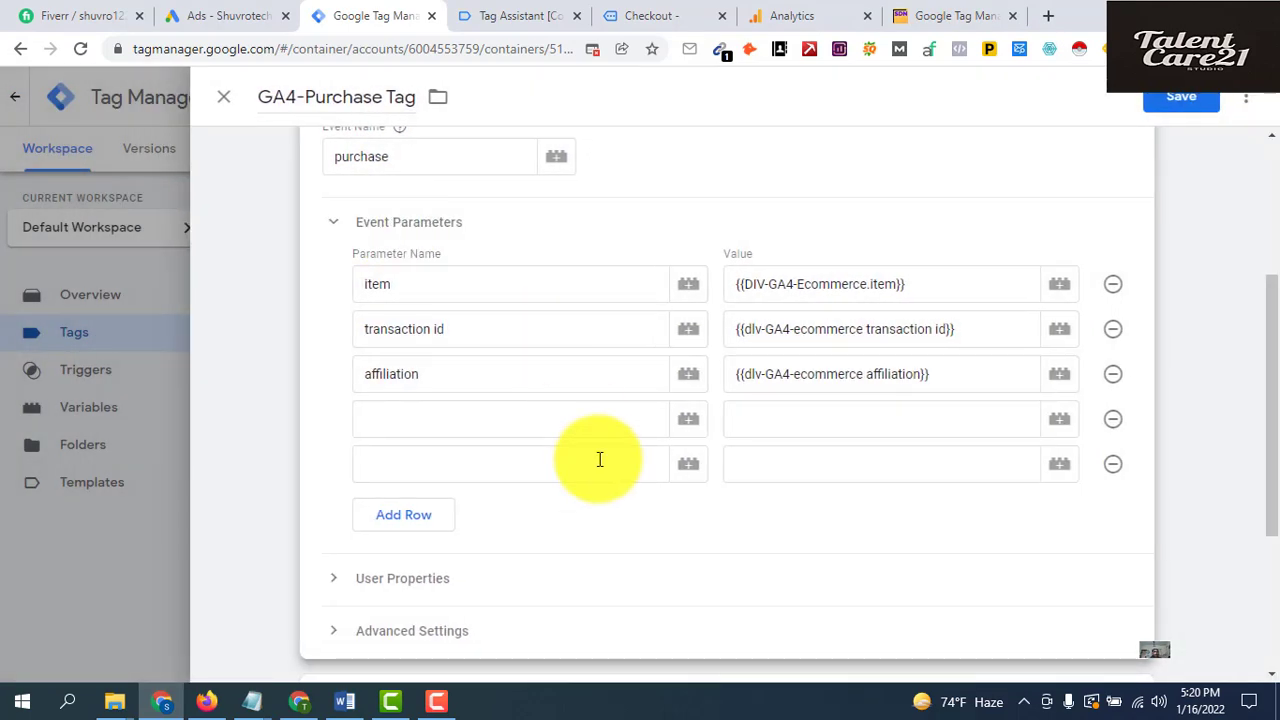
Name the fourth event parameter "value", copied from the Word document, and set its value to the variable dlv-GA4-ecommerce value
click(493, 420)
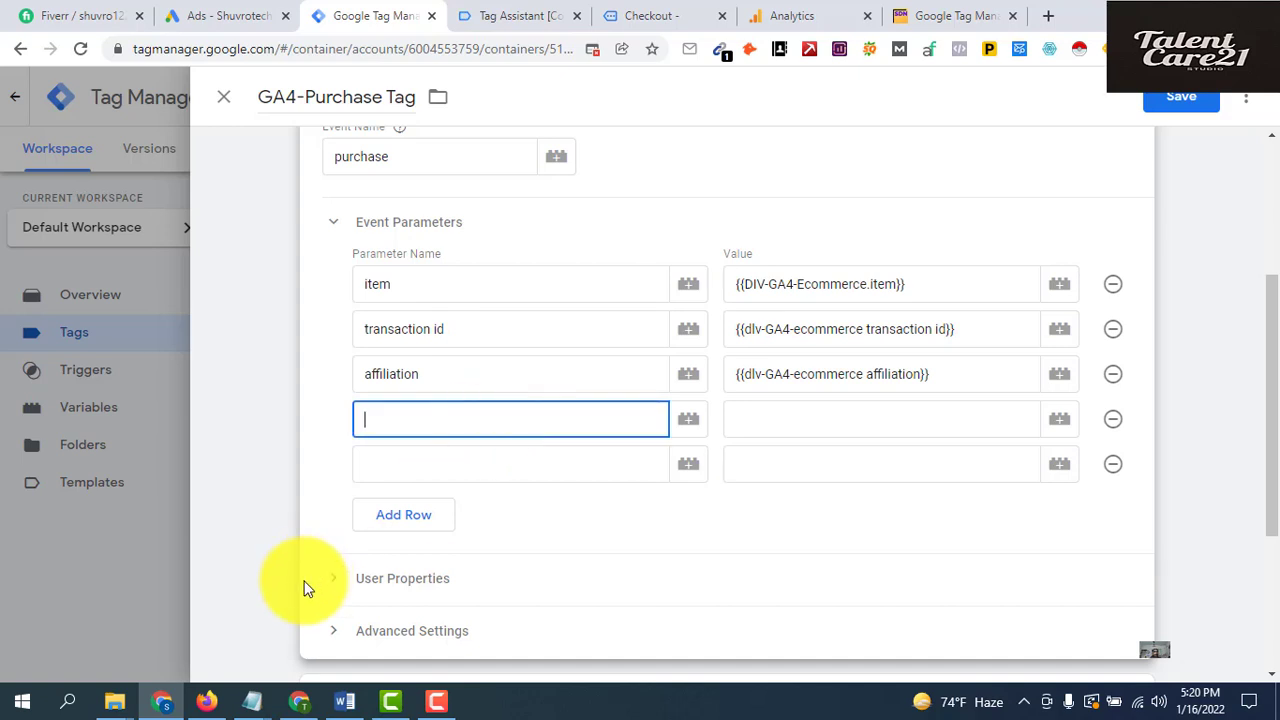
click(345, 702)
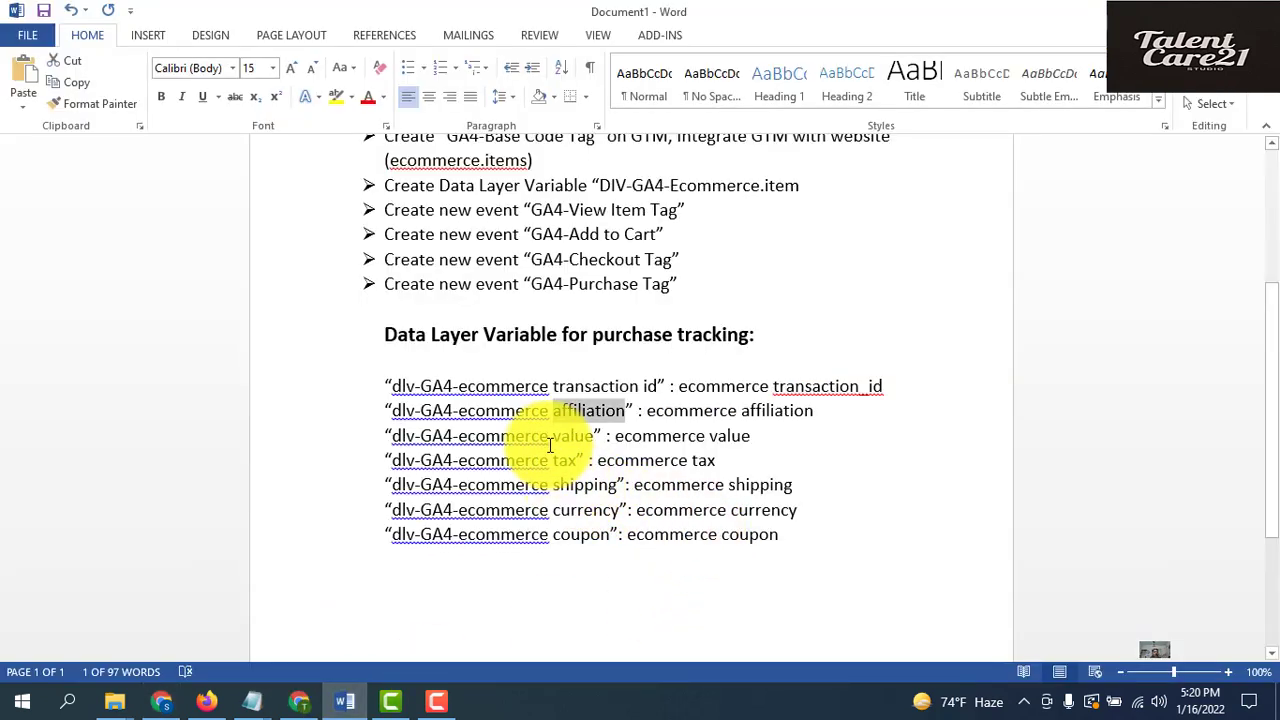
double_click(581, 441)
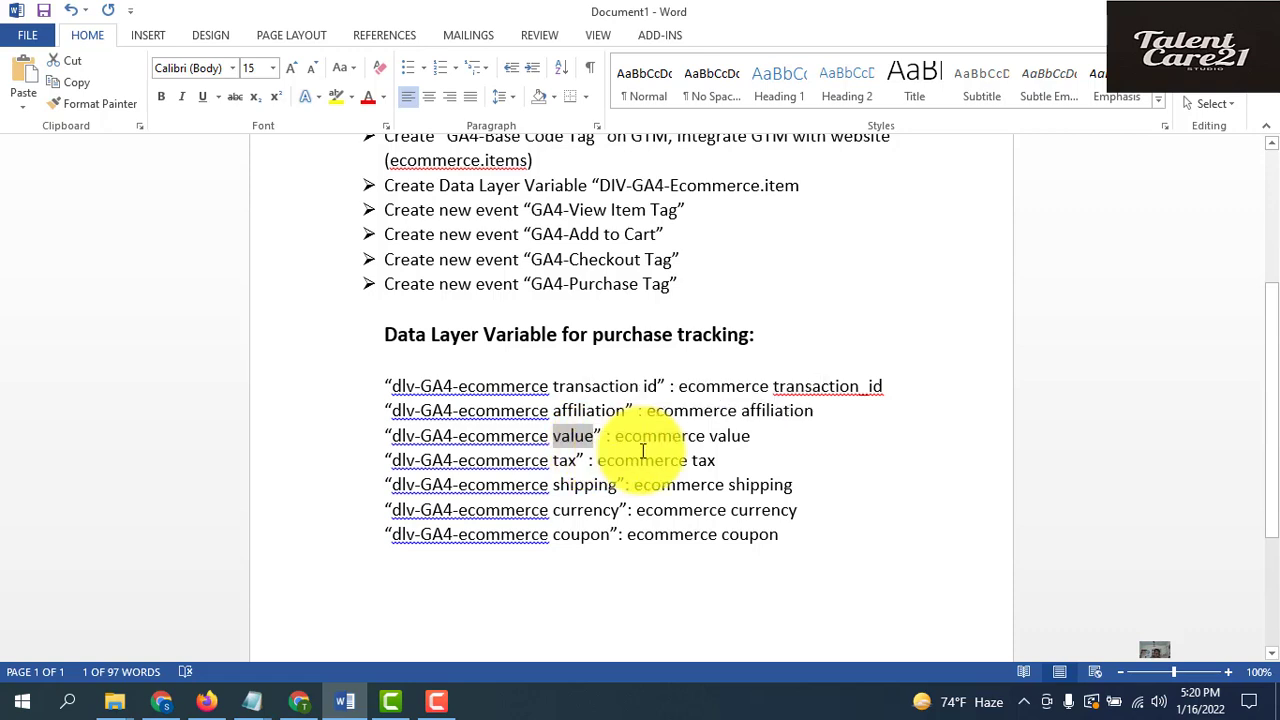
click(165, 700)
click(420, 414)
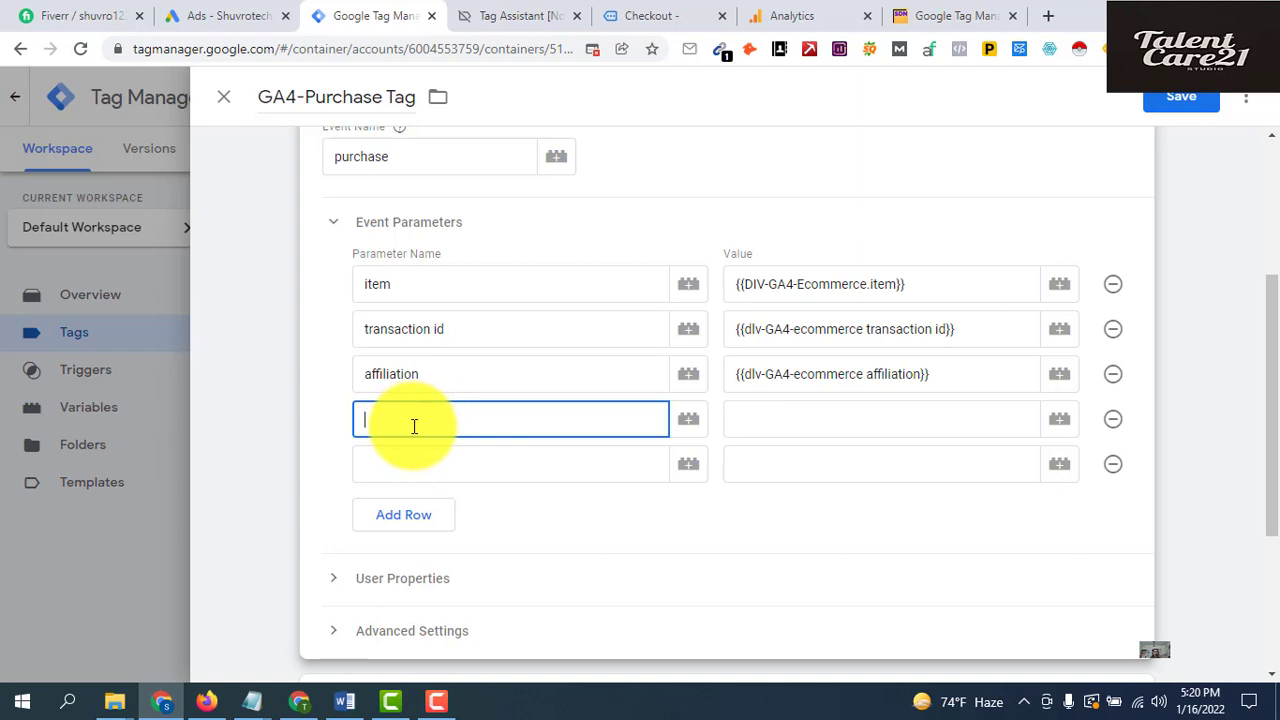
click(815, 426)
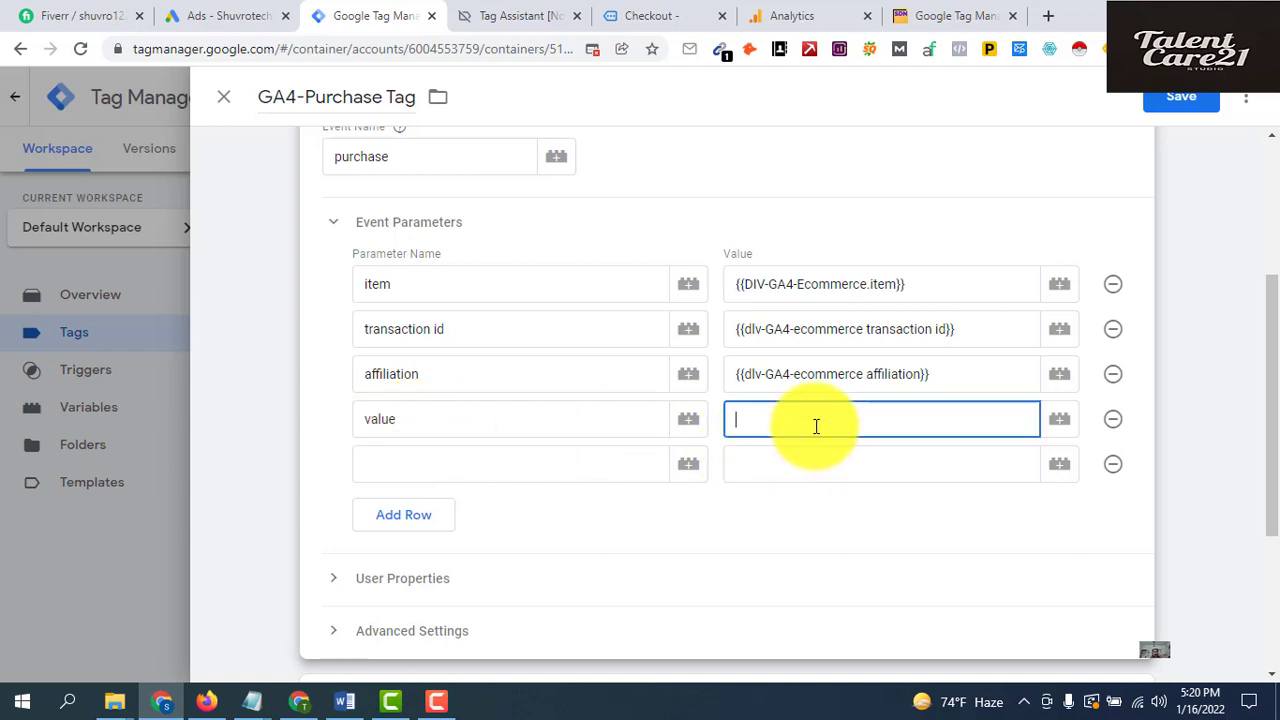
click(1059, 419)
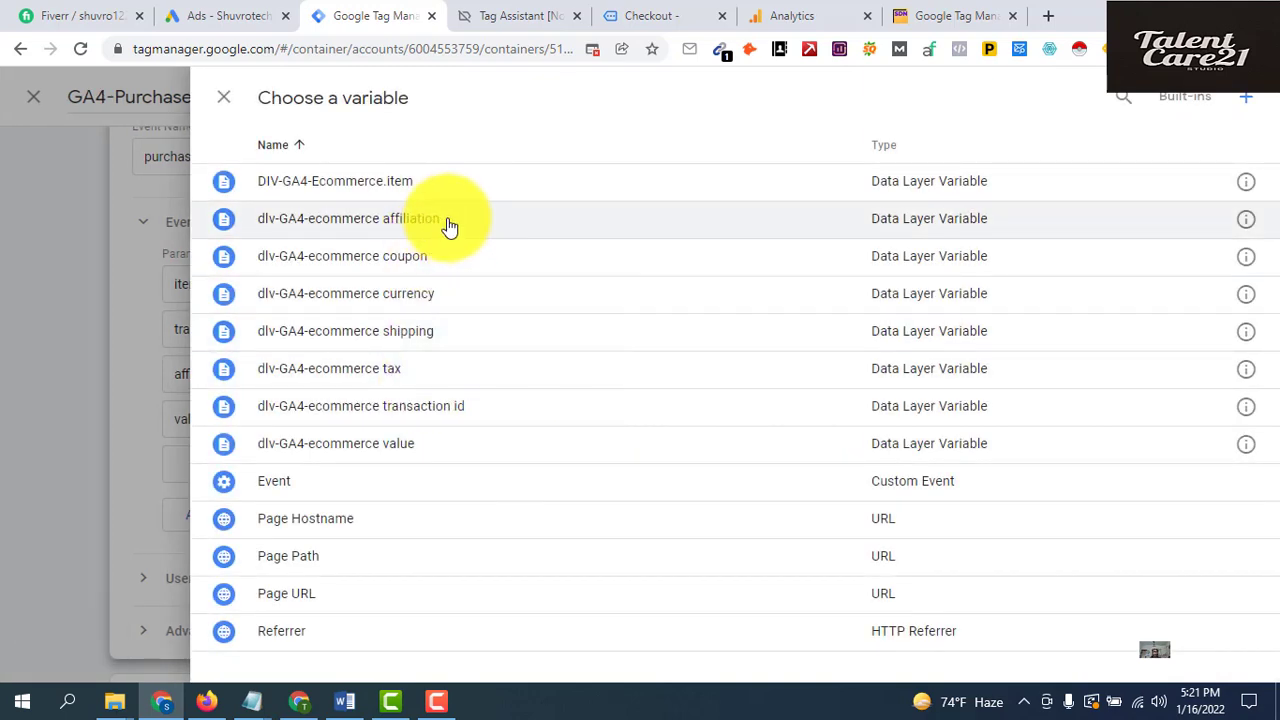
click(416, 447)
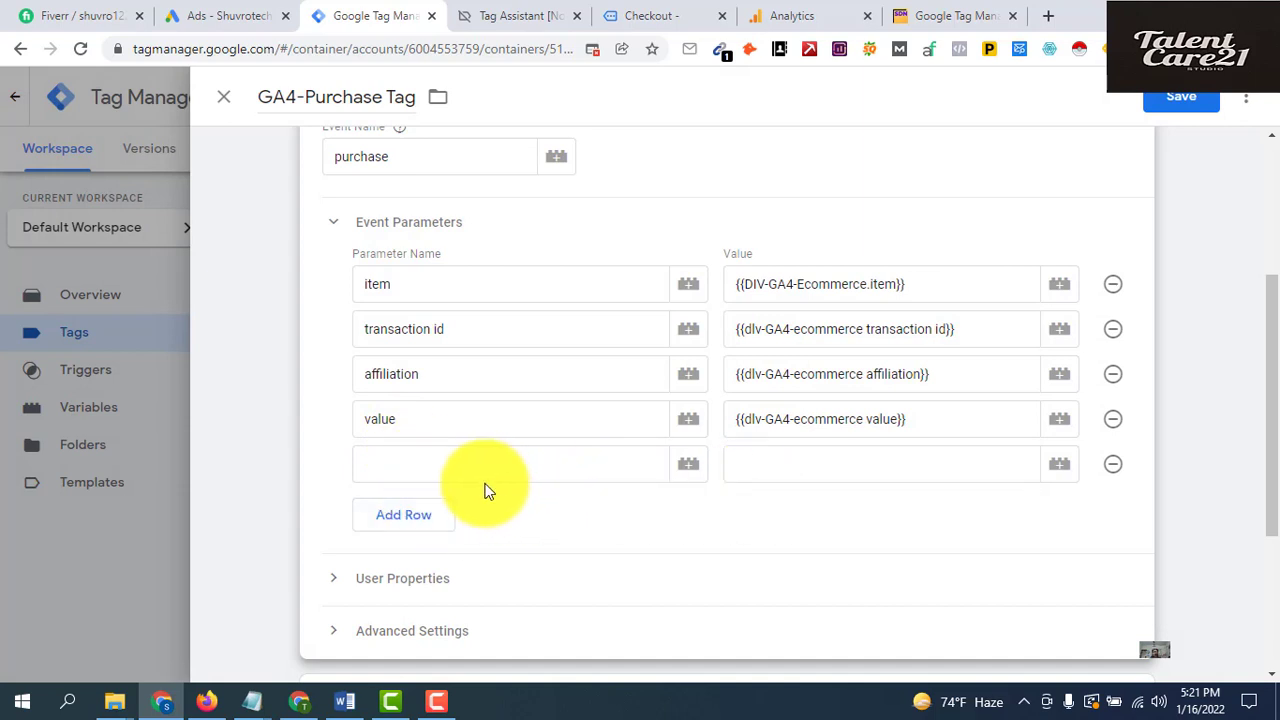
Add a sixth parameter row, and fill the fifth with the name "tax" from the Word document and the variable dlv-GA4-ecommerce tax
click(405, 517)
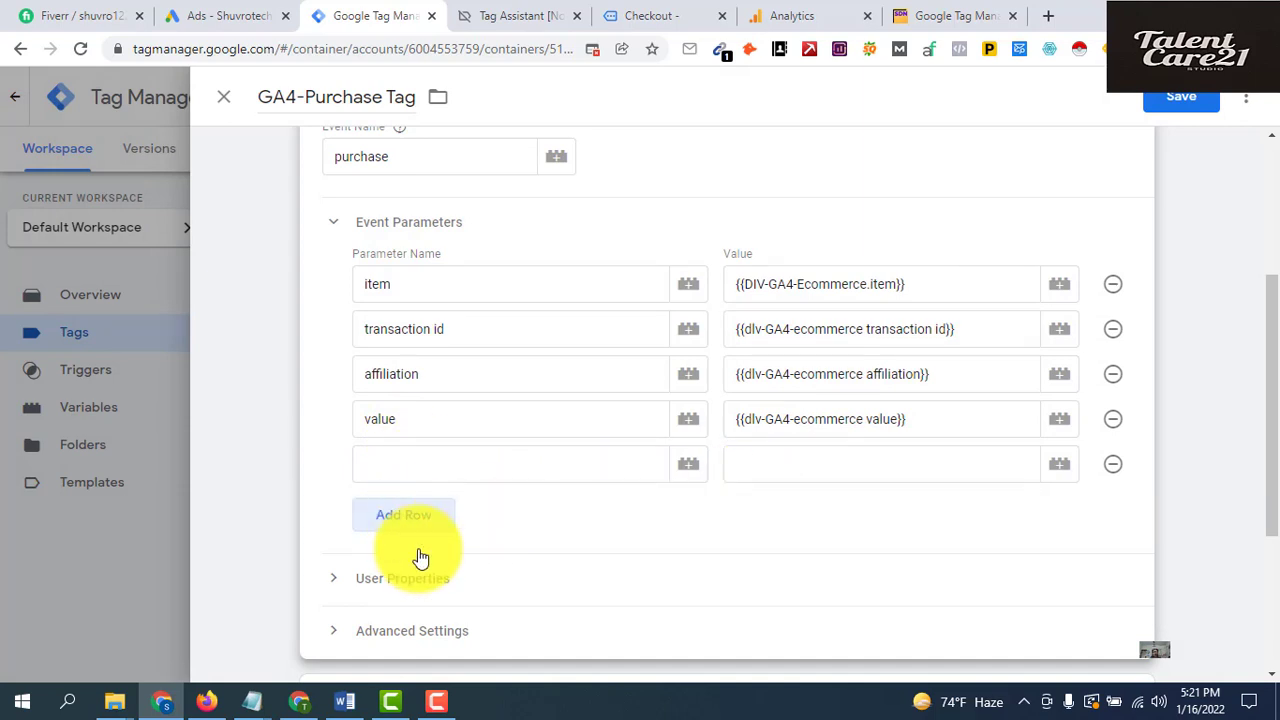
click(345, 701)
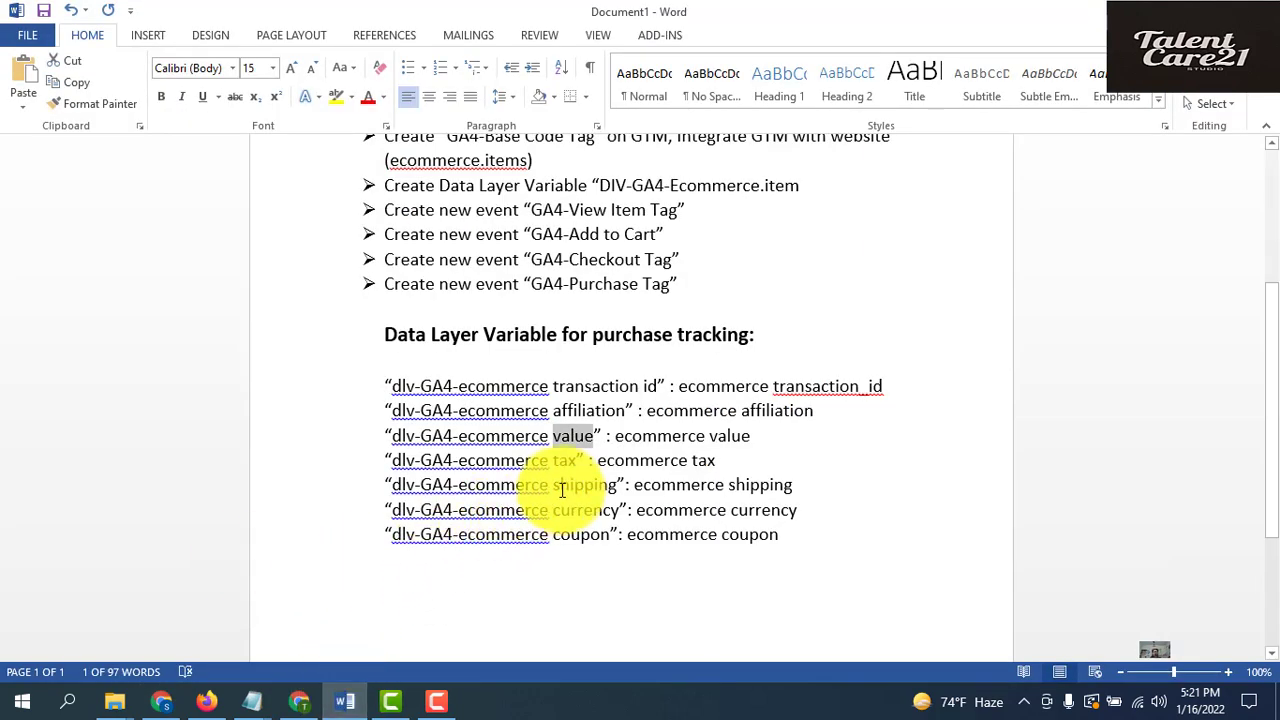
click(553, 462)
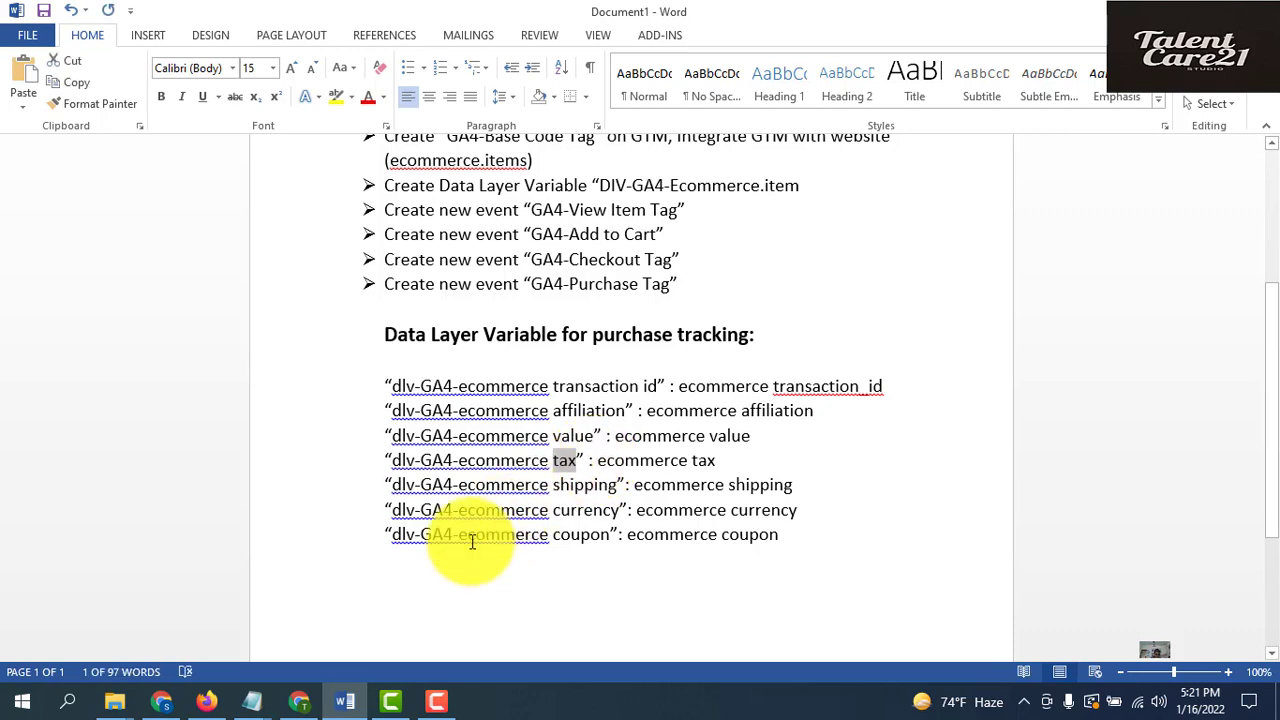
click(170, 703)
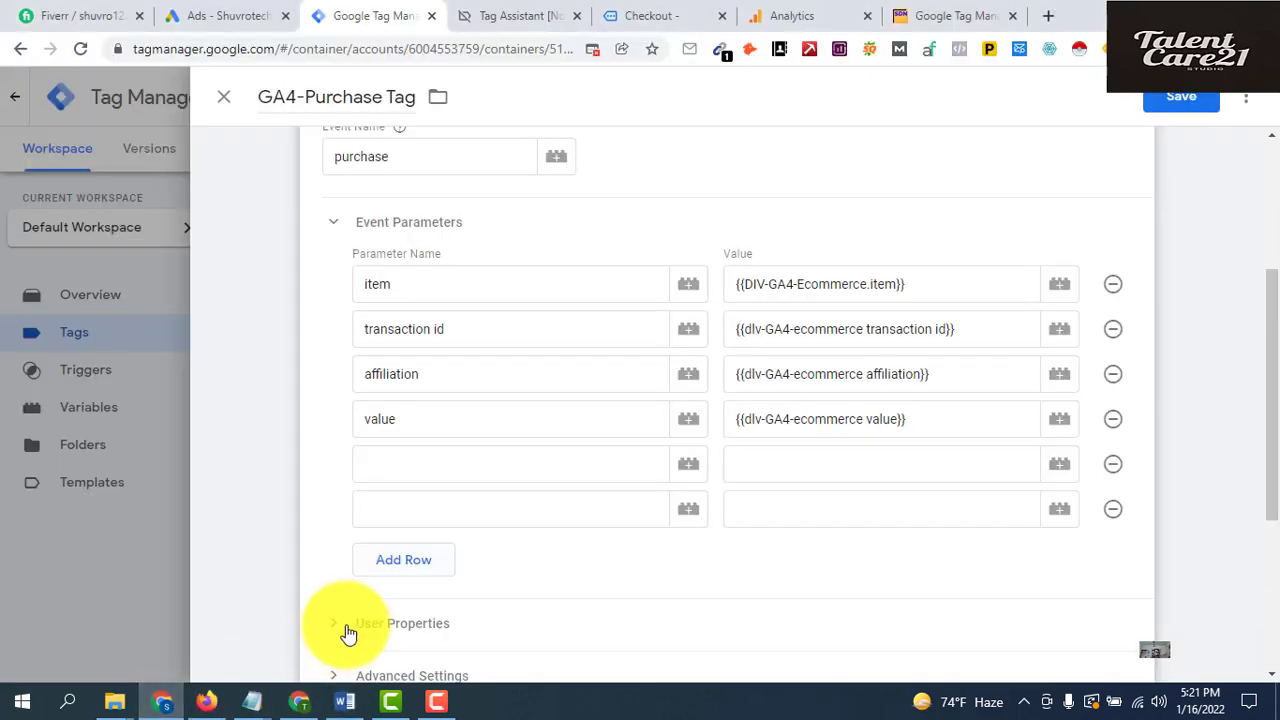
click(493, 472)
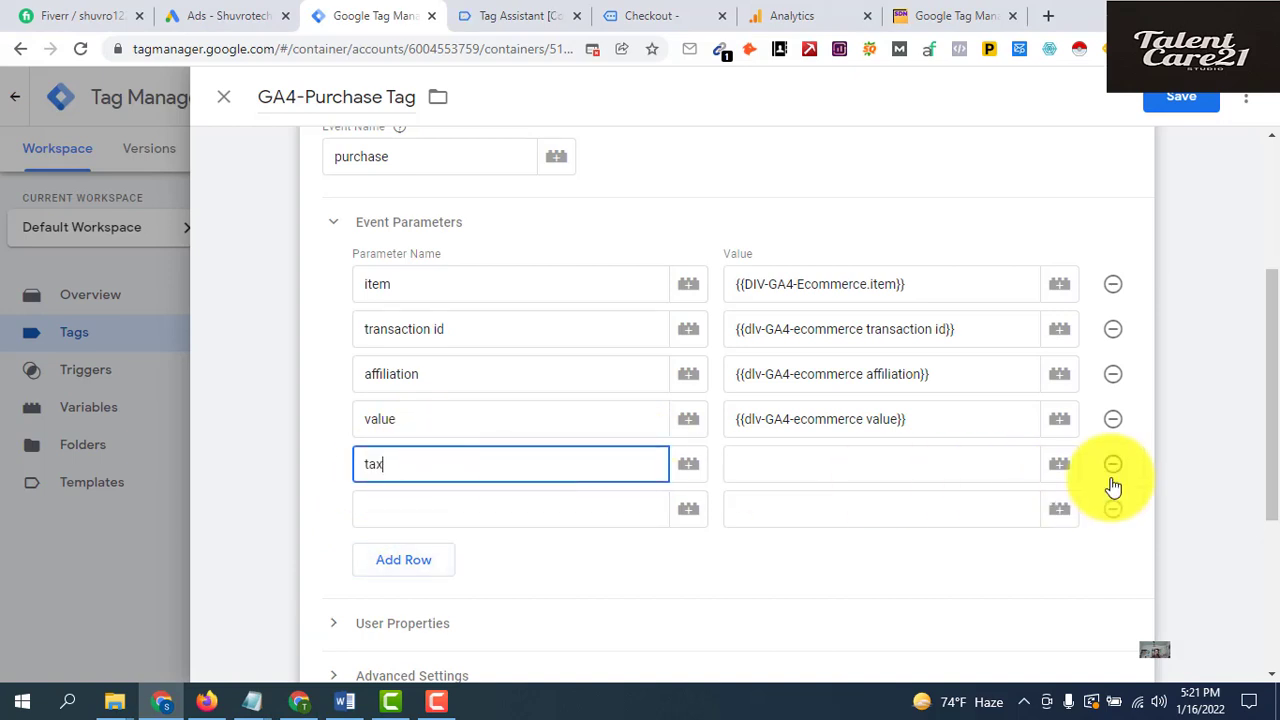
click(1038, 464)
click(1062, 466)
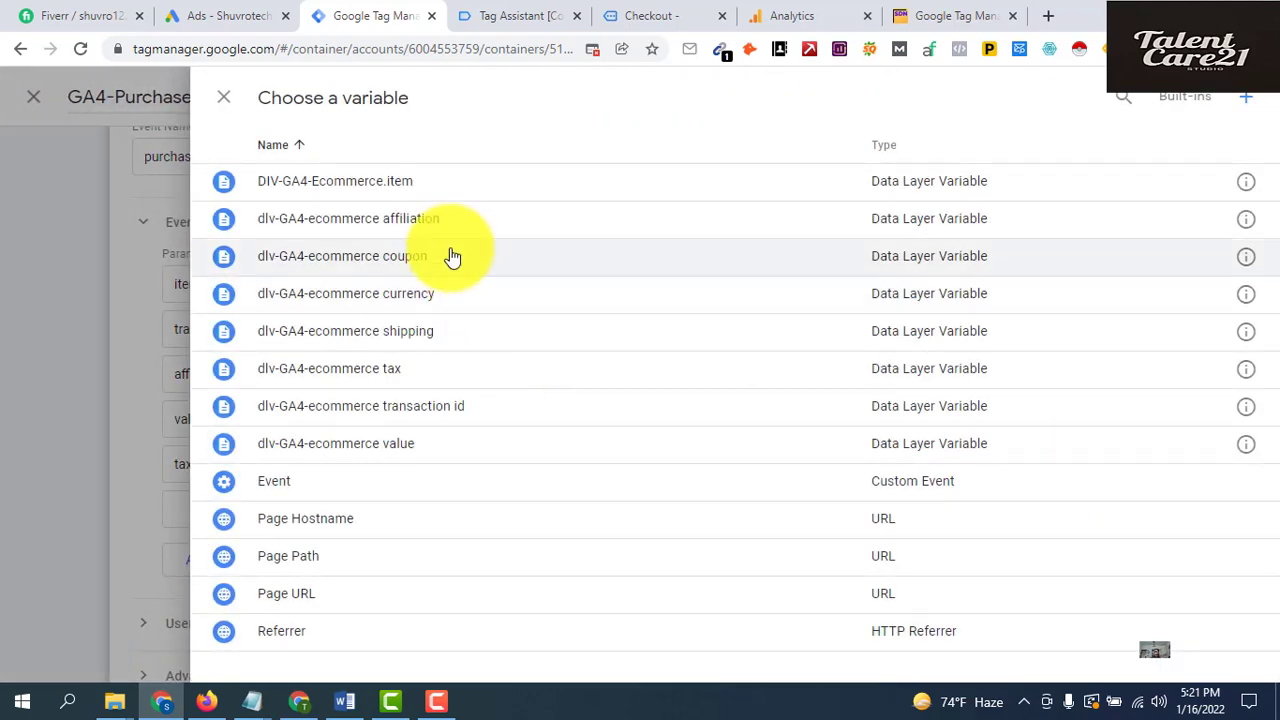
click(400, 372)
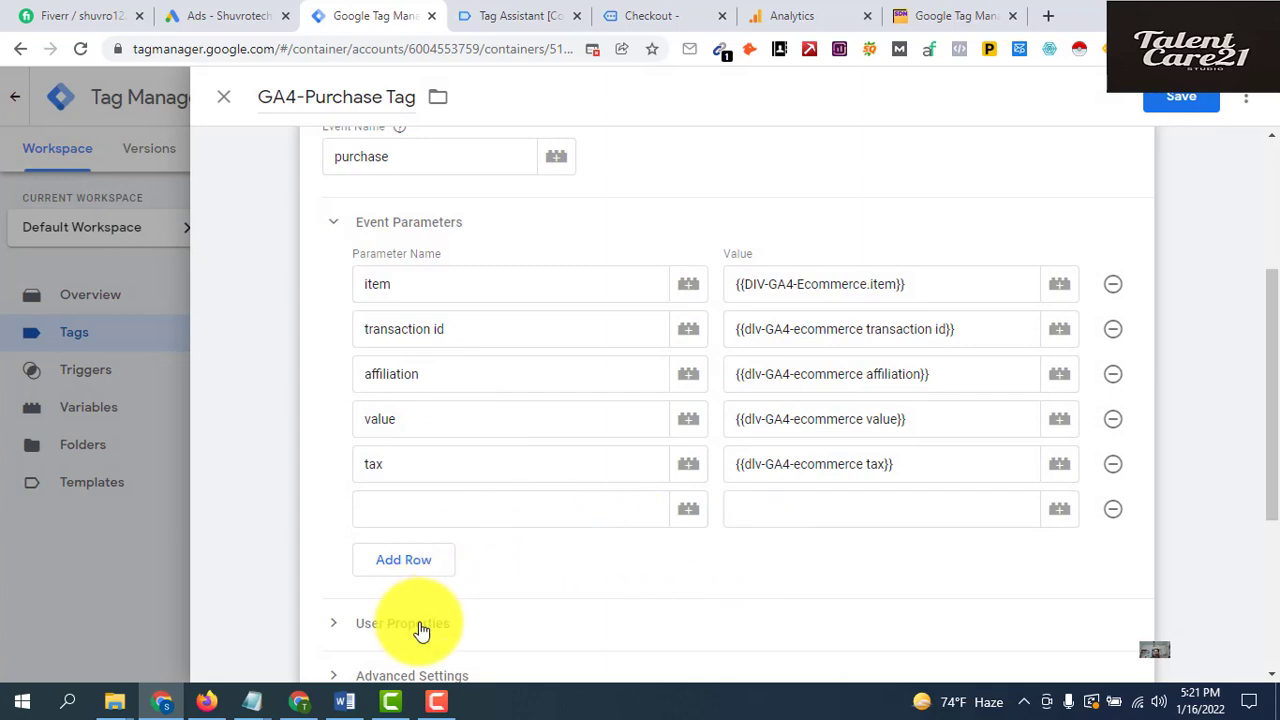
Name the sixth event parameter "shipping", copied from the Word document, and set its value to the variable dlv-GA4-ecommerce shipping
click(340, 702)
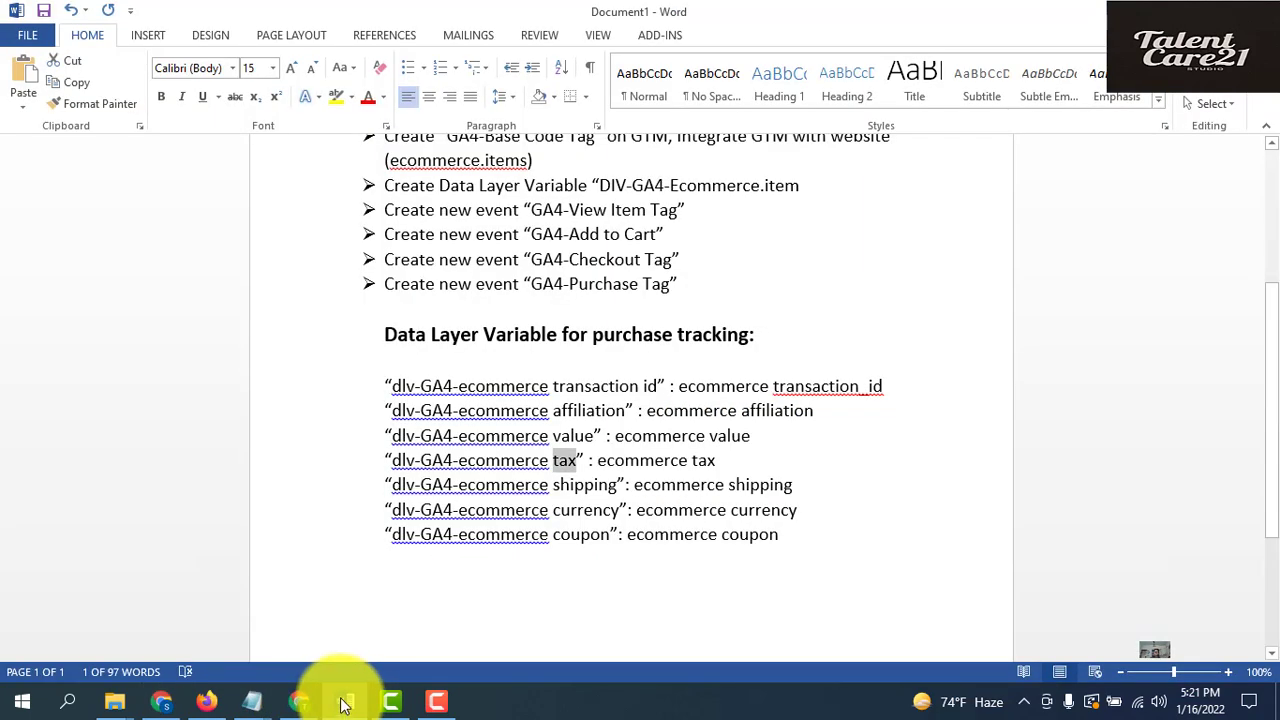
click(553, 485)
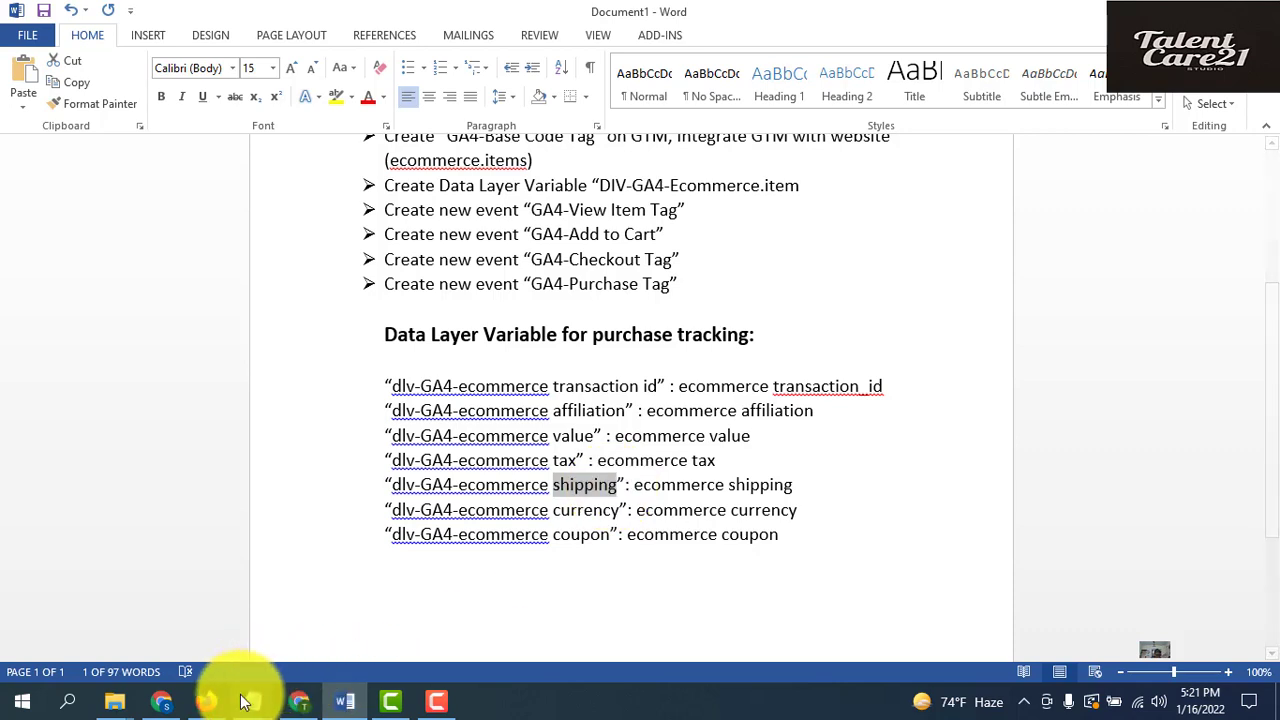
click(165, 703)
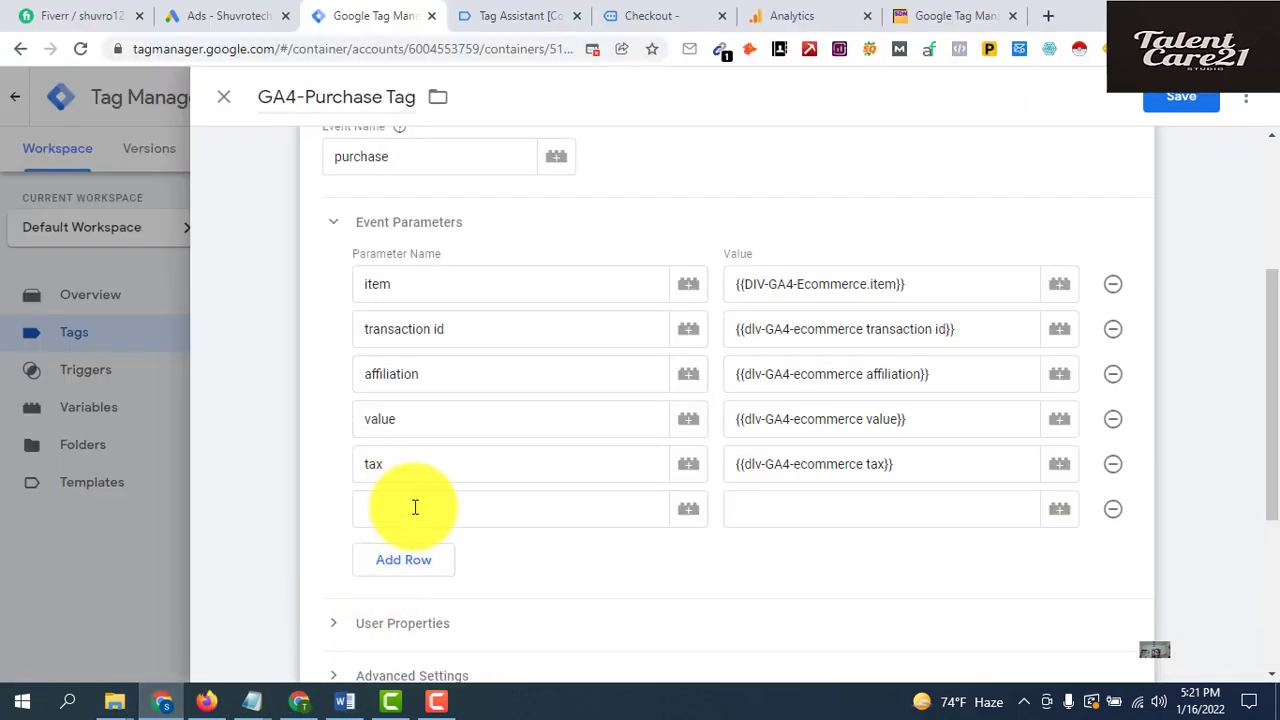
click(415, 508)
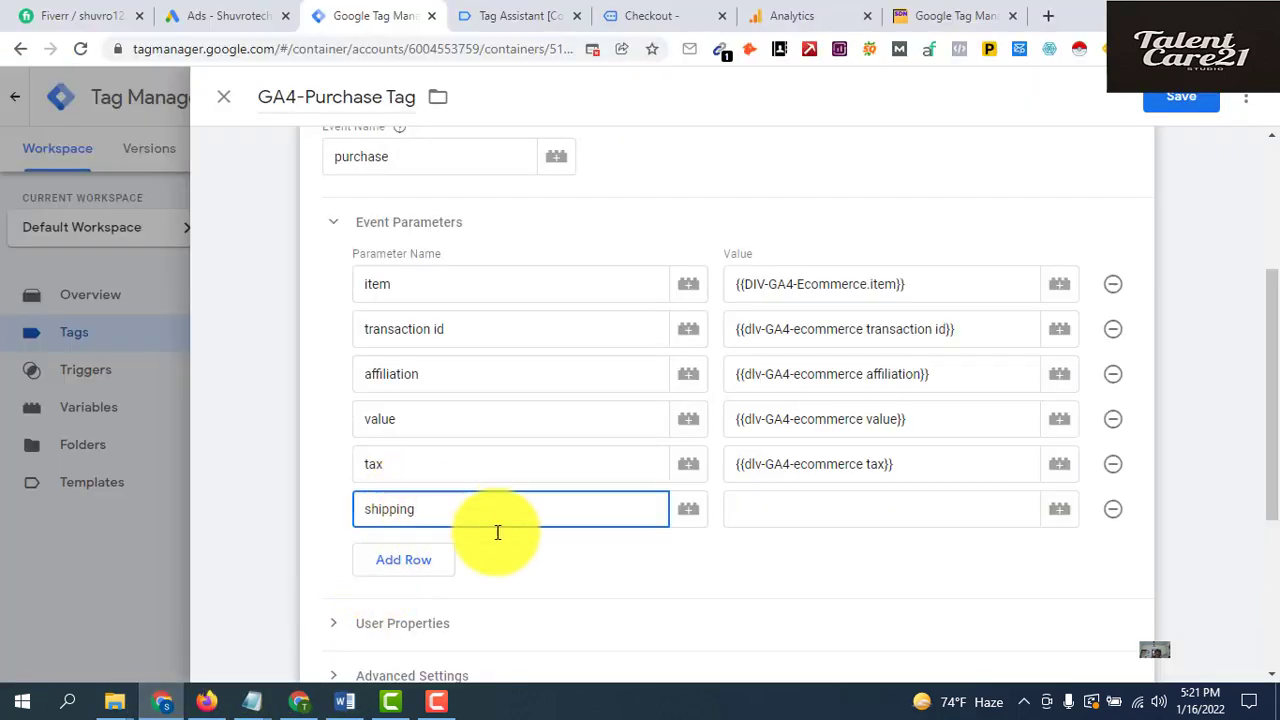
click(815, 510)
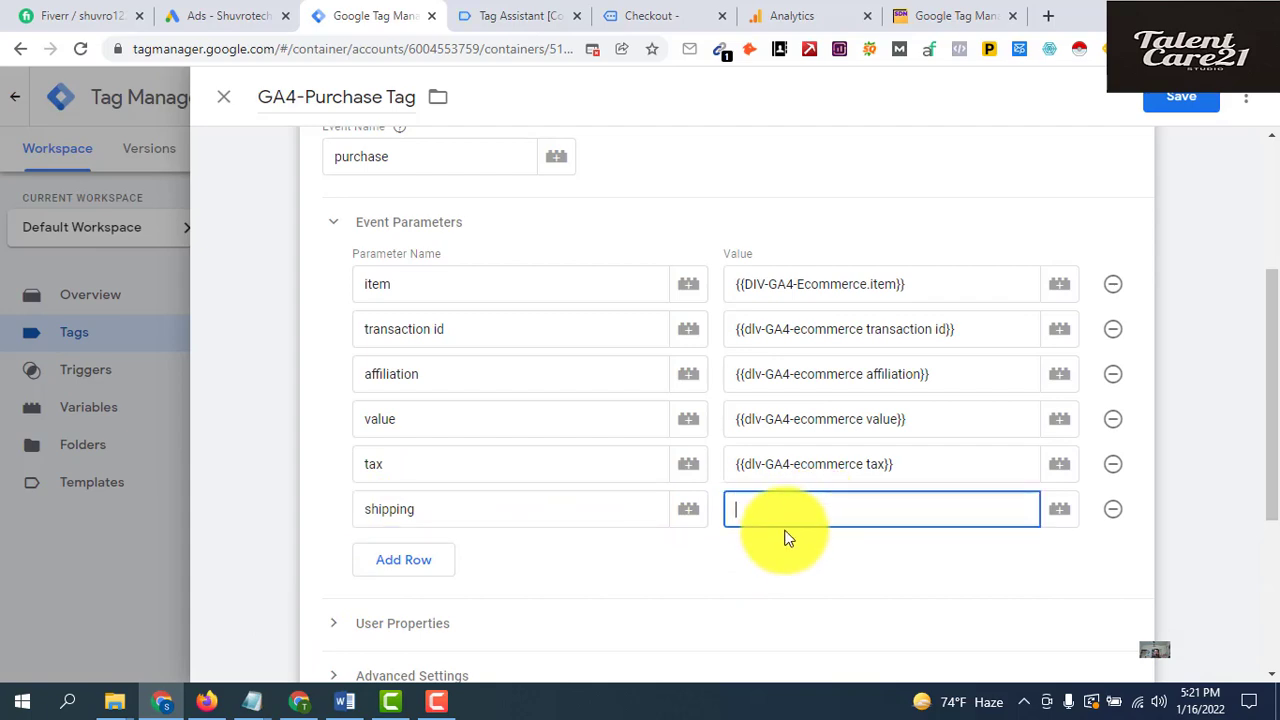
click(1061, 515)
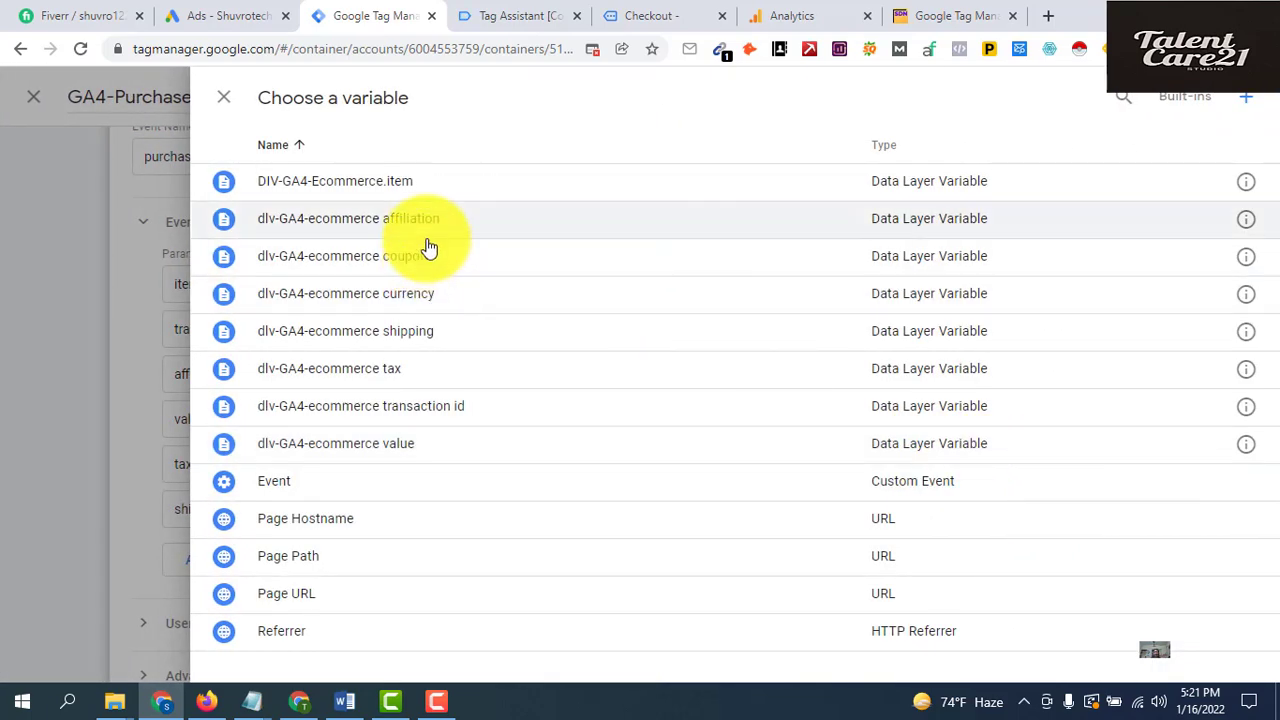
click(389, 342)
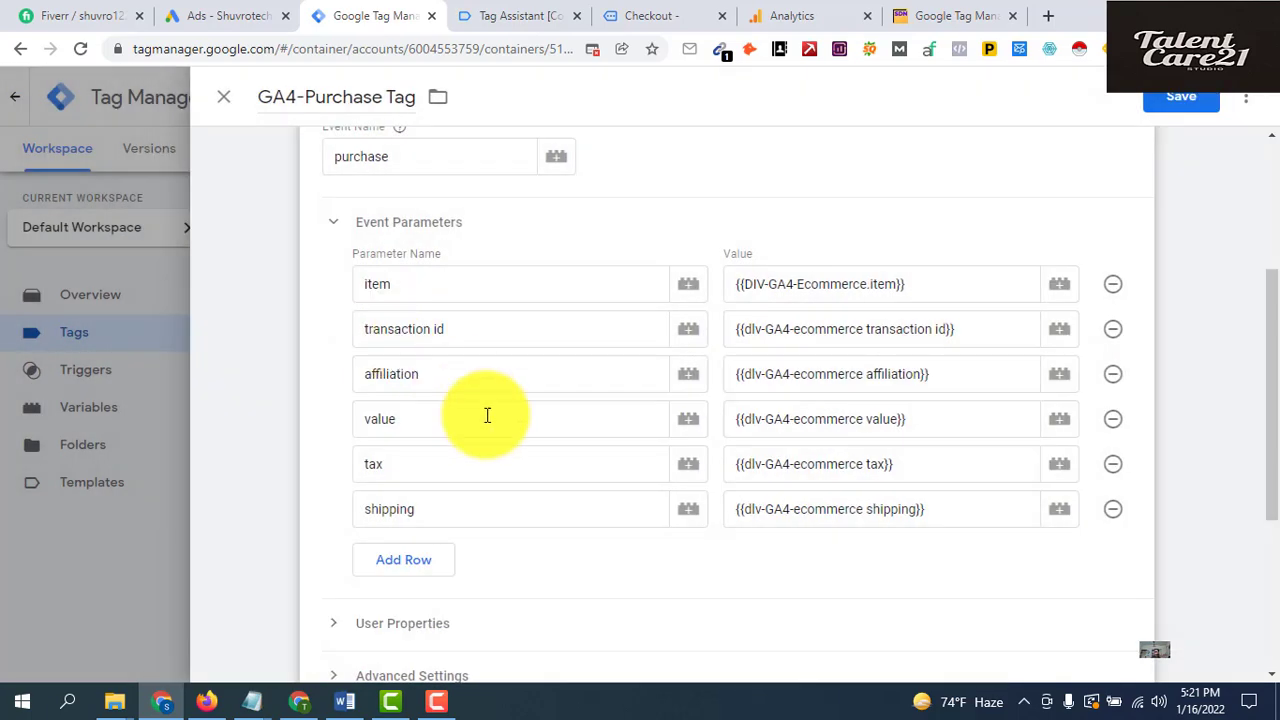
Add a seventh event parameter named "currency", copied from the Word document, with the variable dlv-GA4-ecommerce currency as its value
click(404, 562)
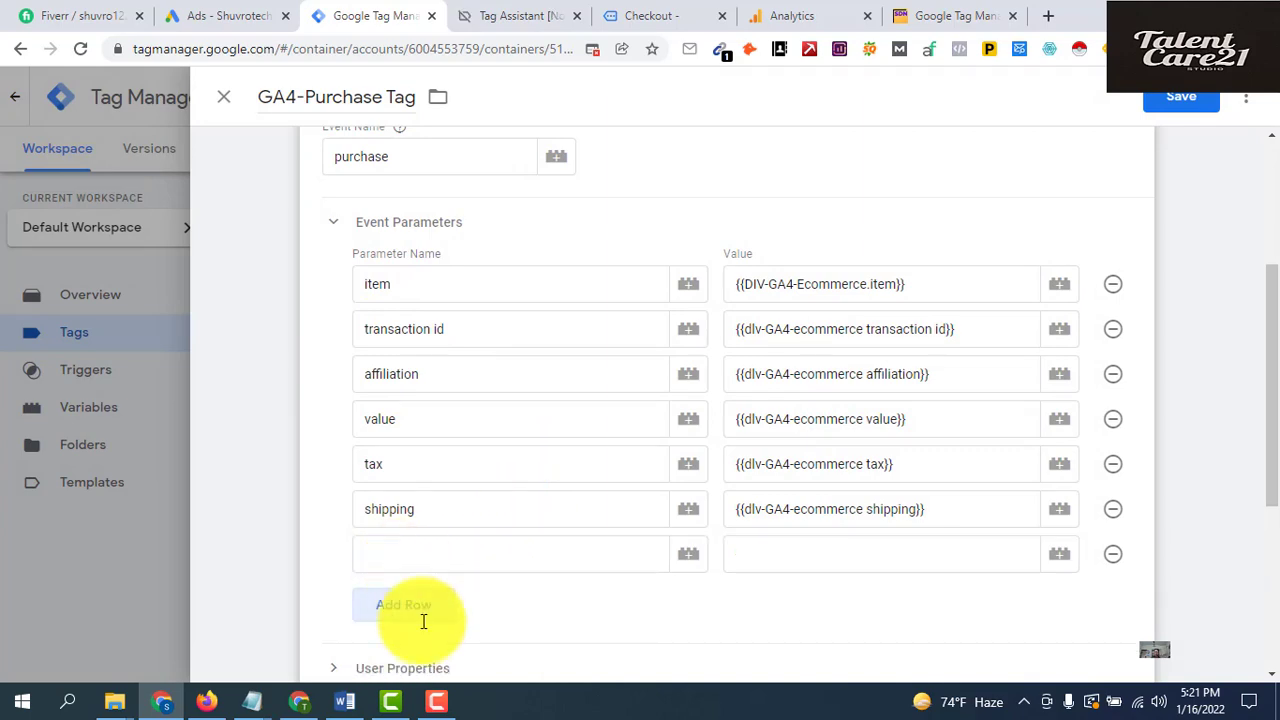
click(350, 702)
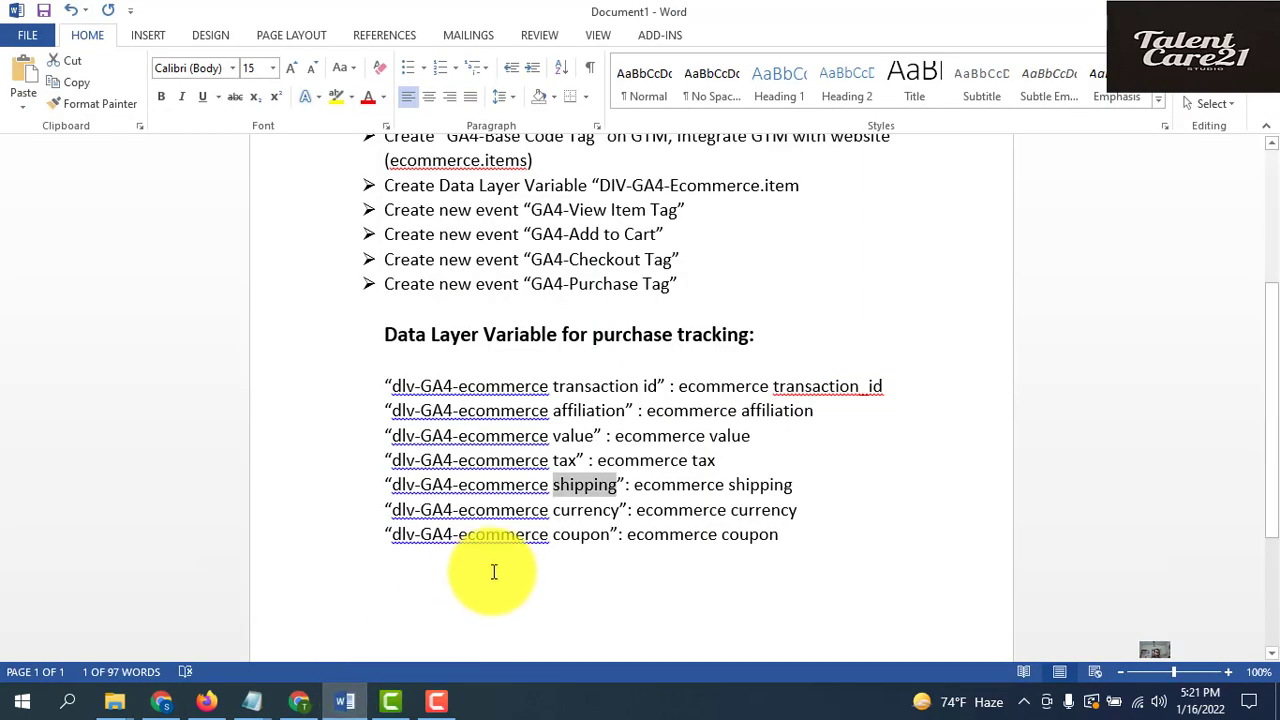
click(553, 513)
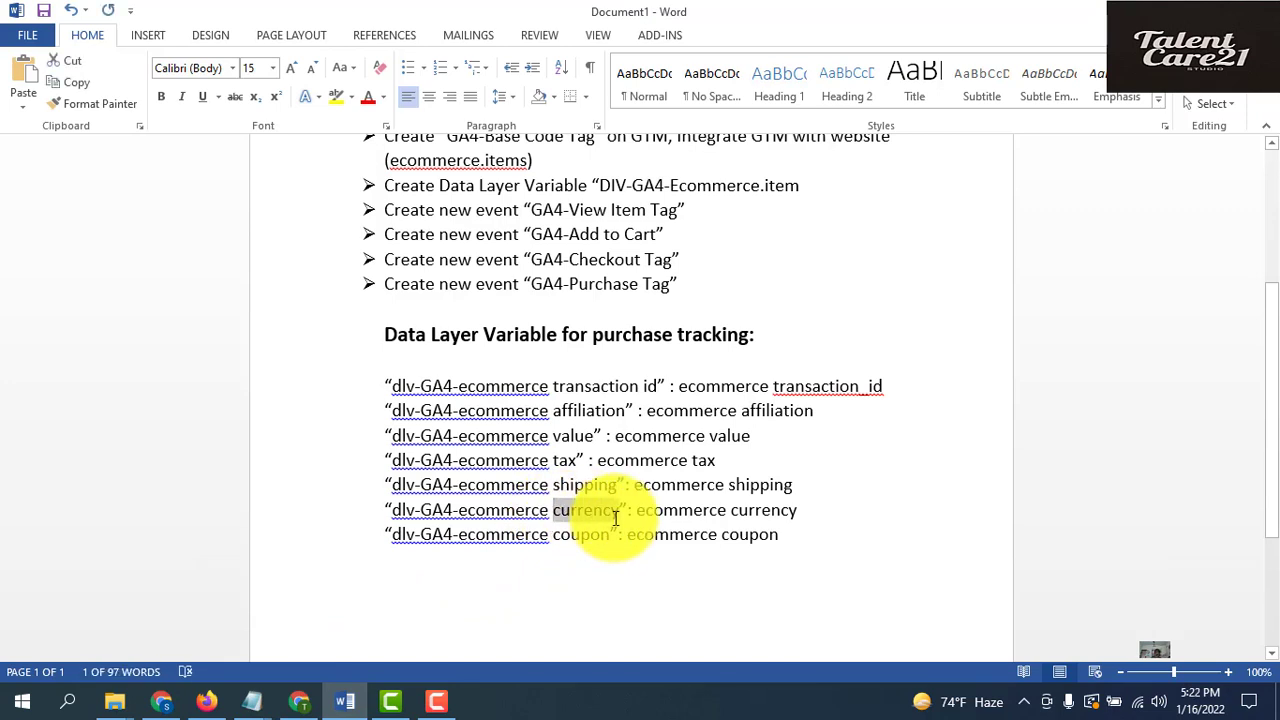
click(162, 701)
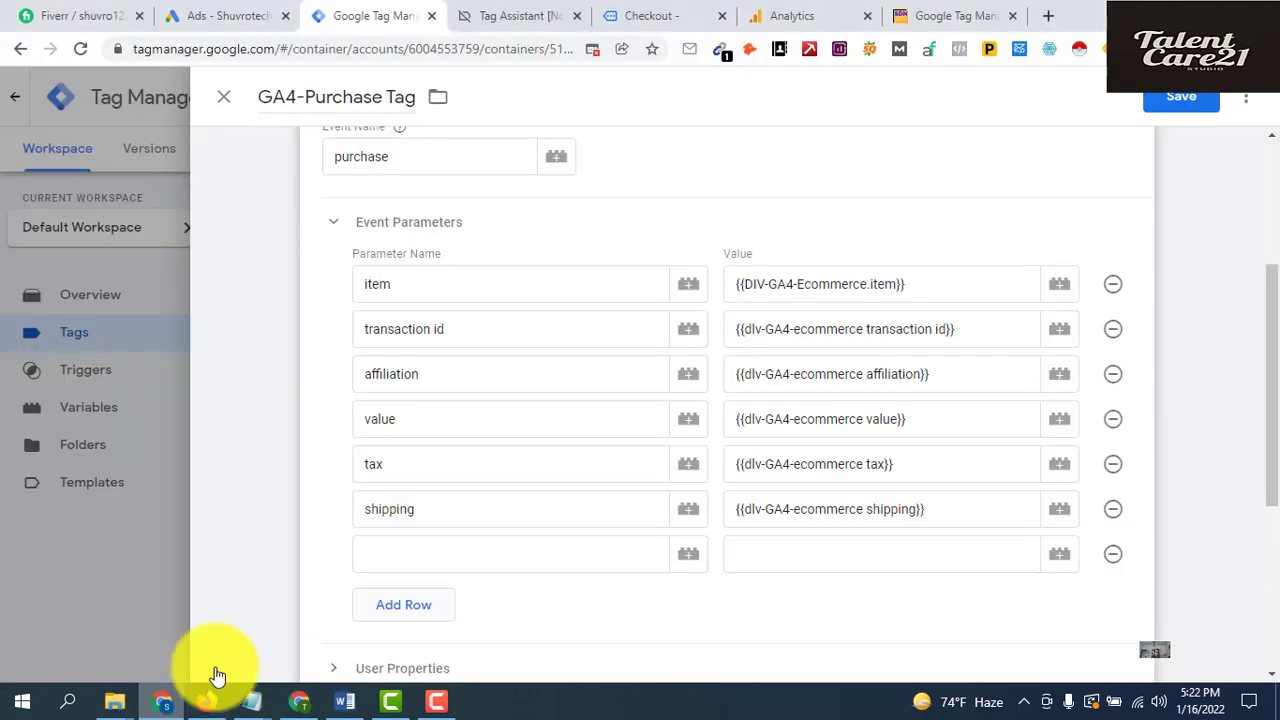
click(393, 553)
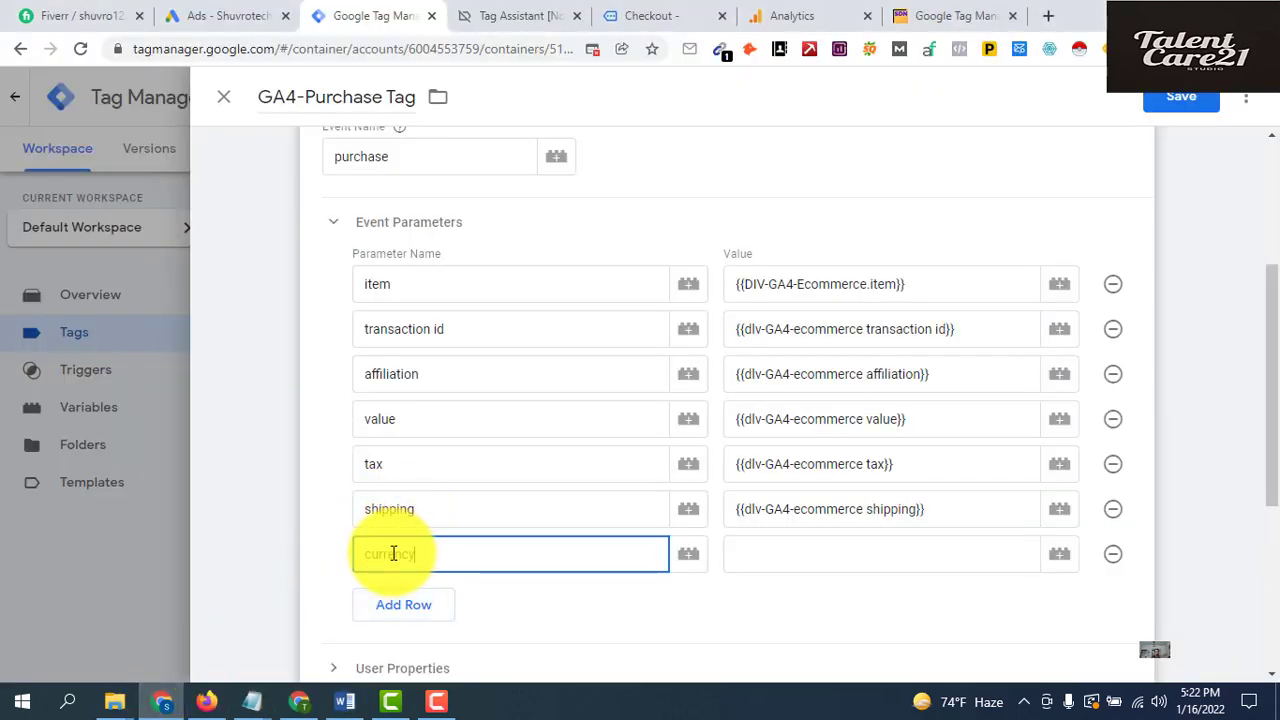
click(846, 558)
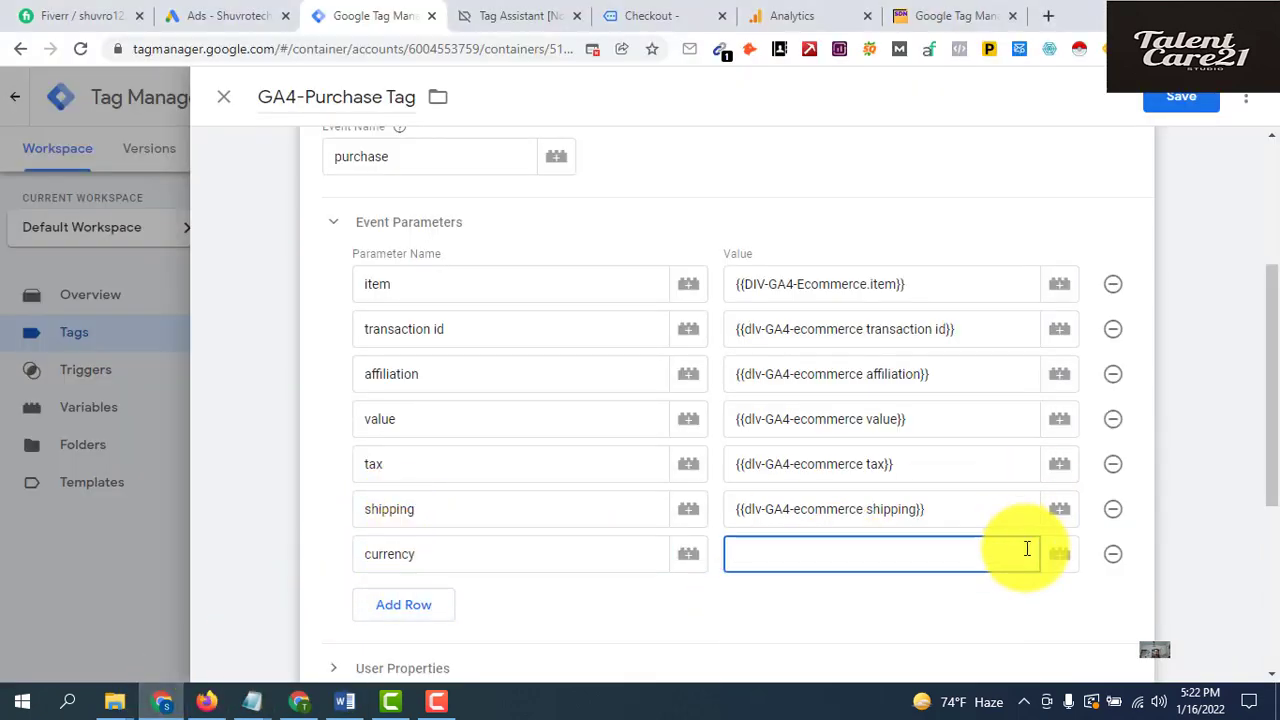
click(1062, 556)
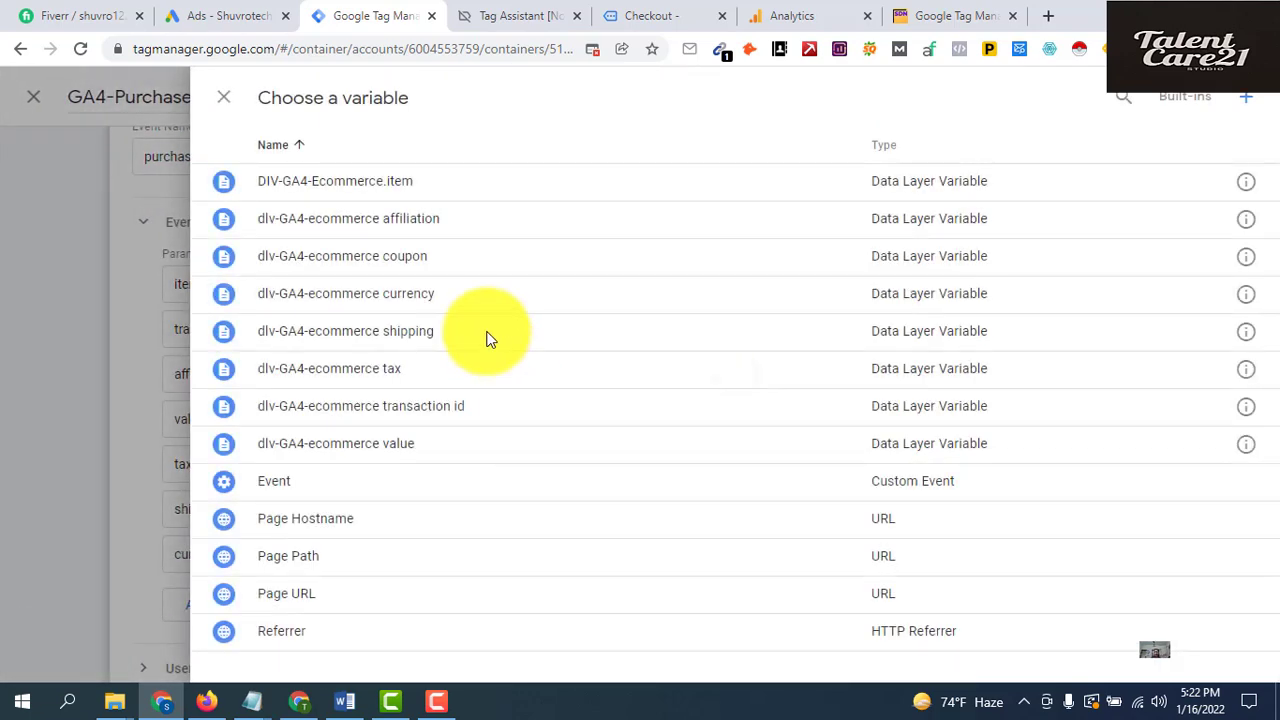
click(440, 296)
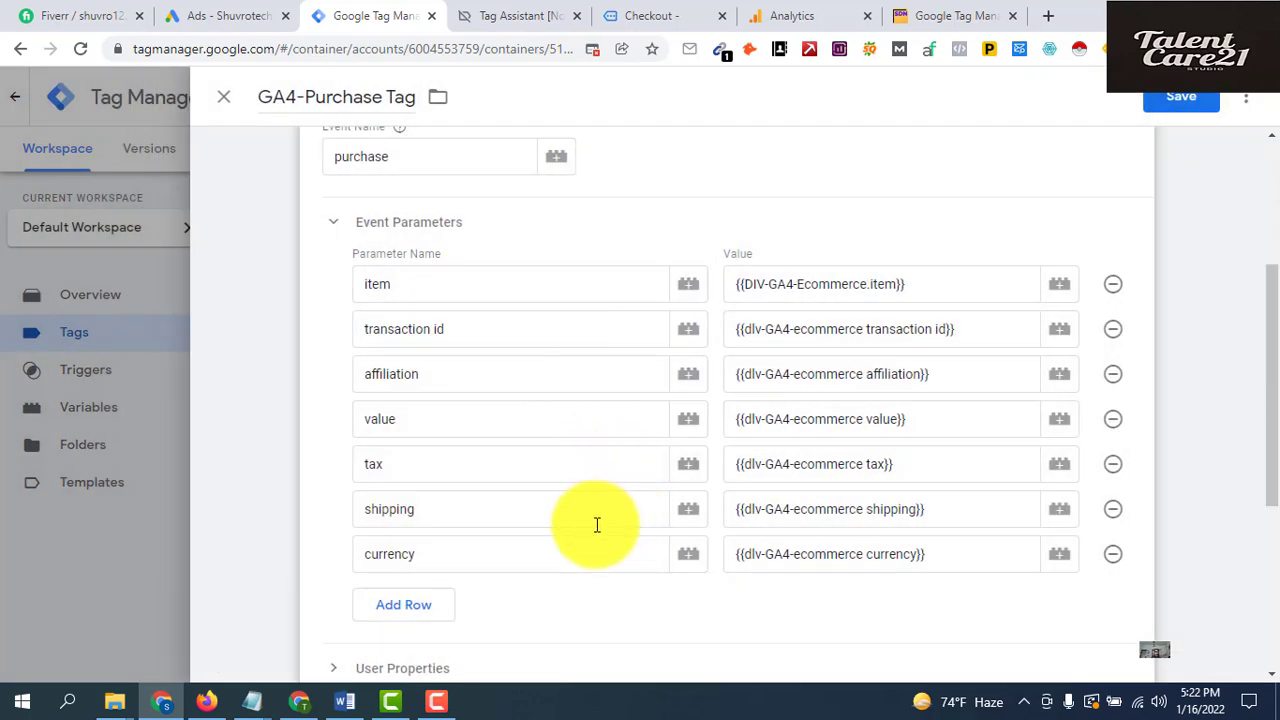
Add an eighth event parameter named "coupon", copied from the Word document, with the variable dlv-GA4-ecommerce coupon as its value
click(344, 701)
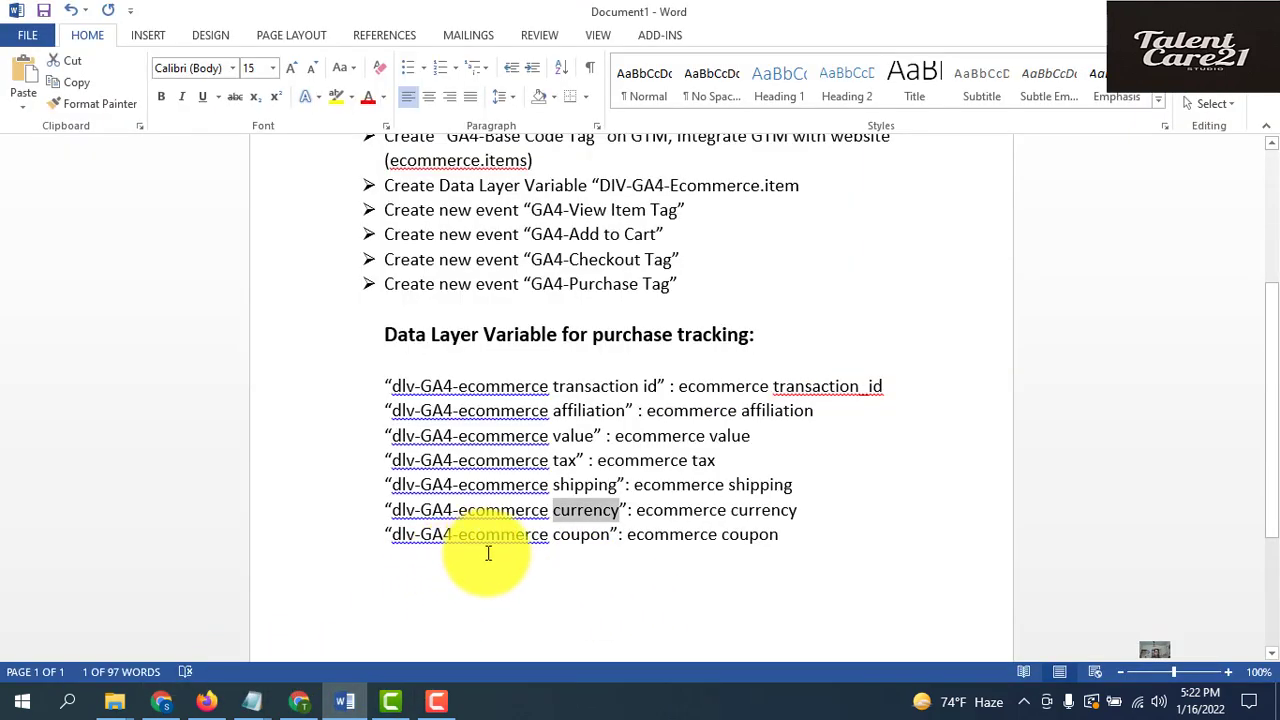
click(554, 535)
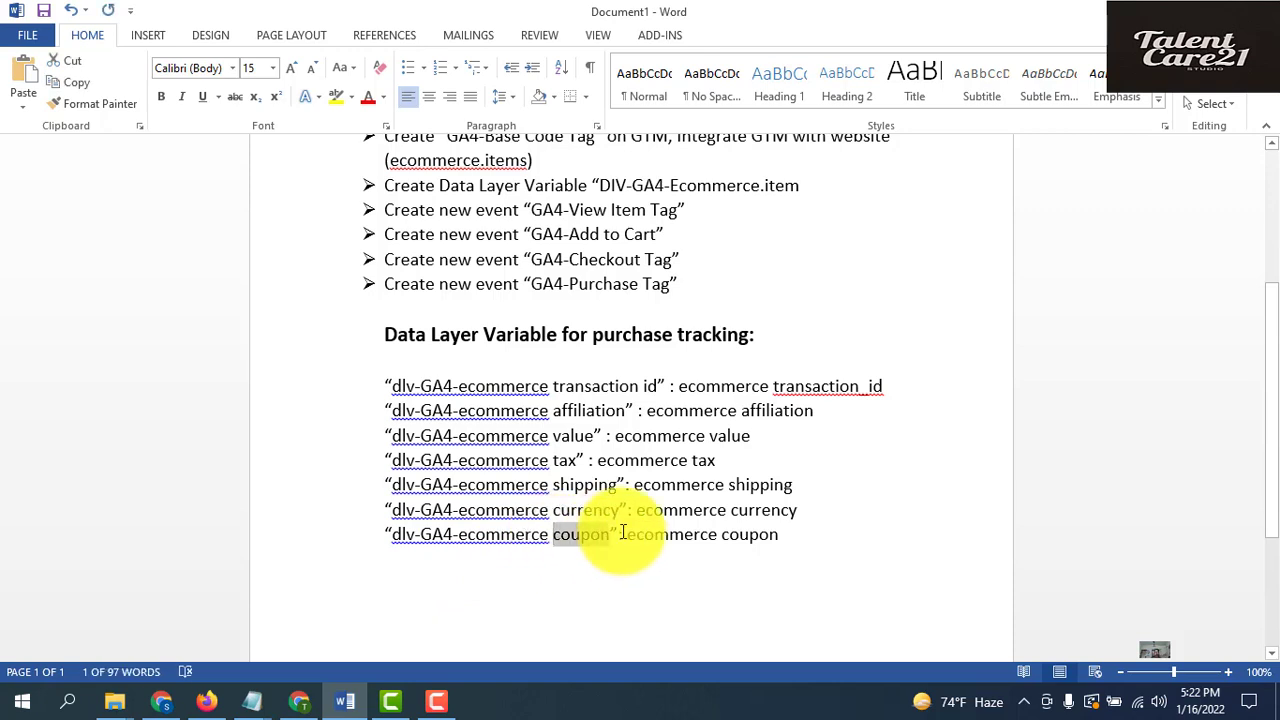
click(163, 700)
click(418, 606)
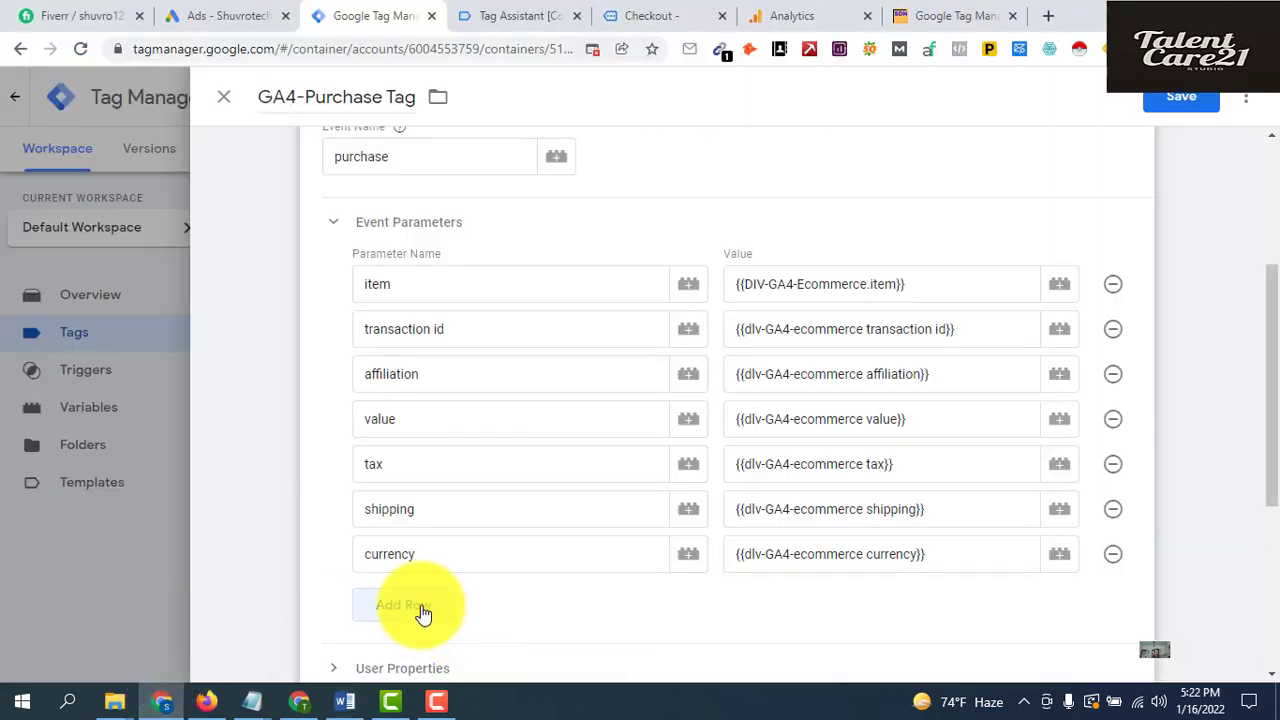
click(446, 599)
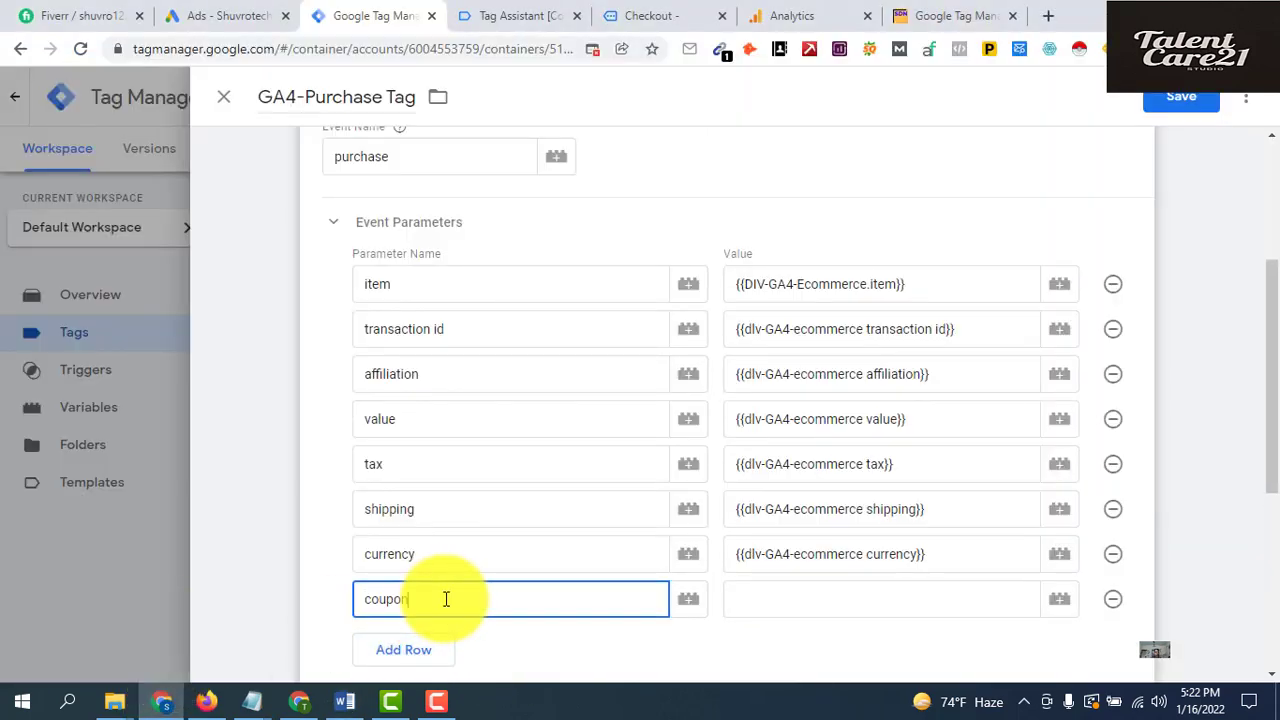
click(775, 601)
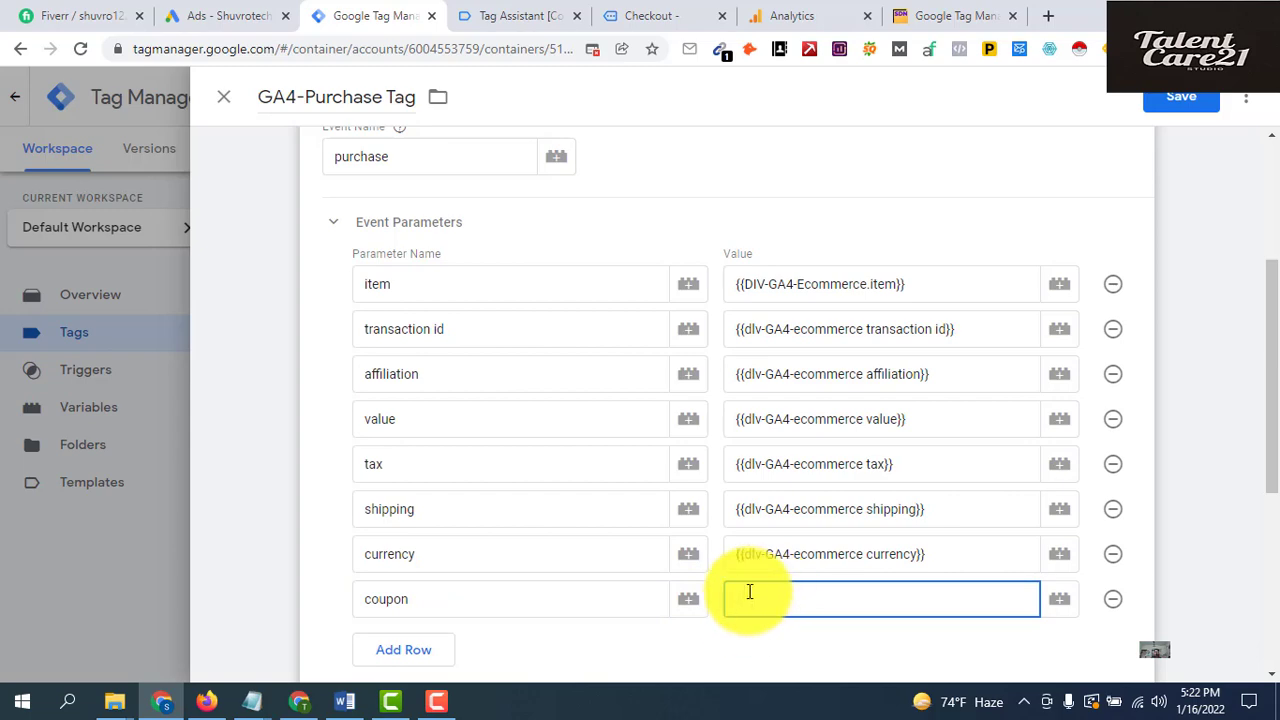
click(1061, 601)
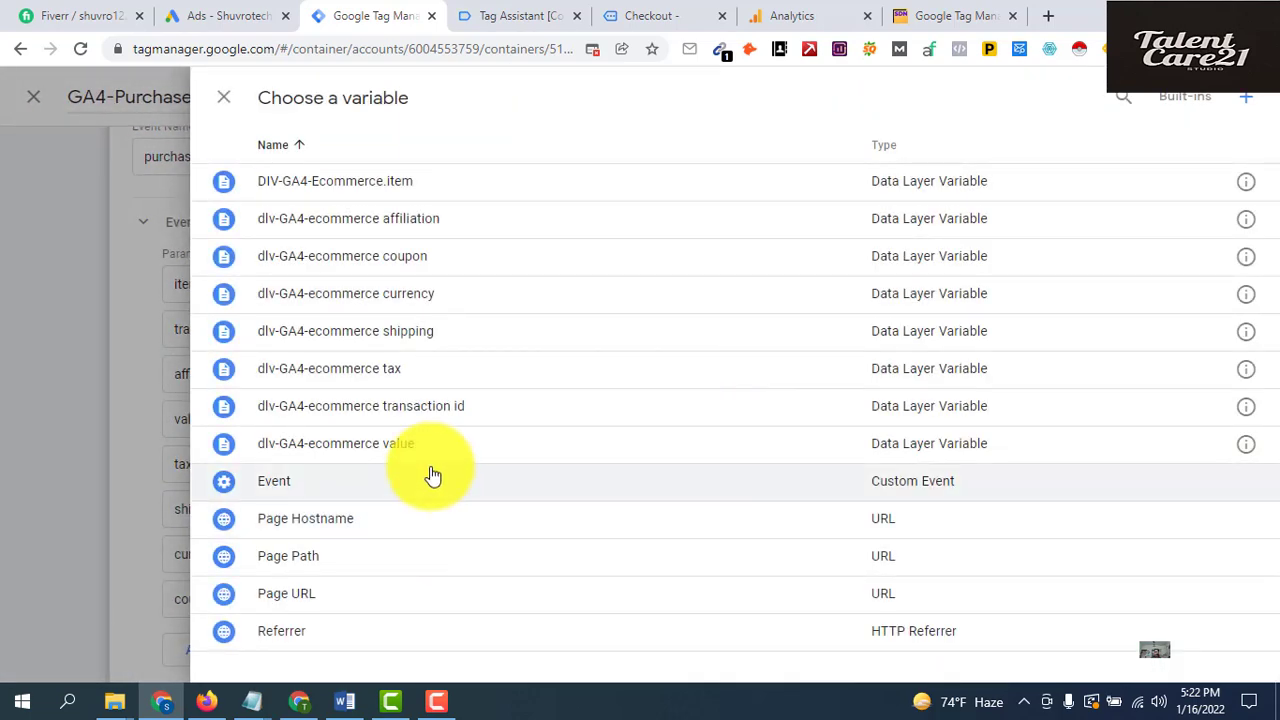
click(442, 262)
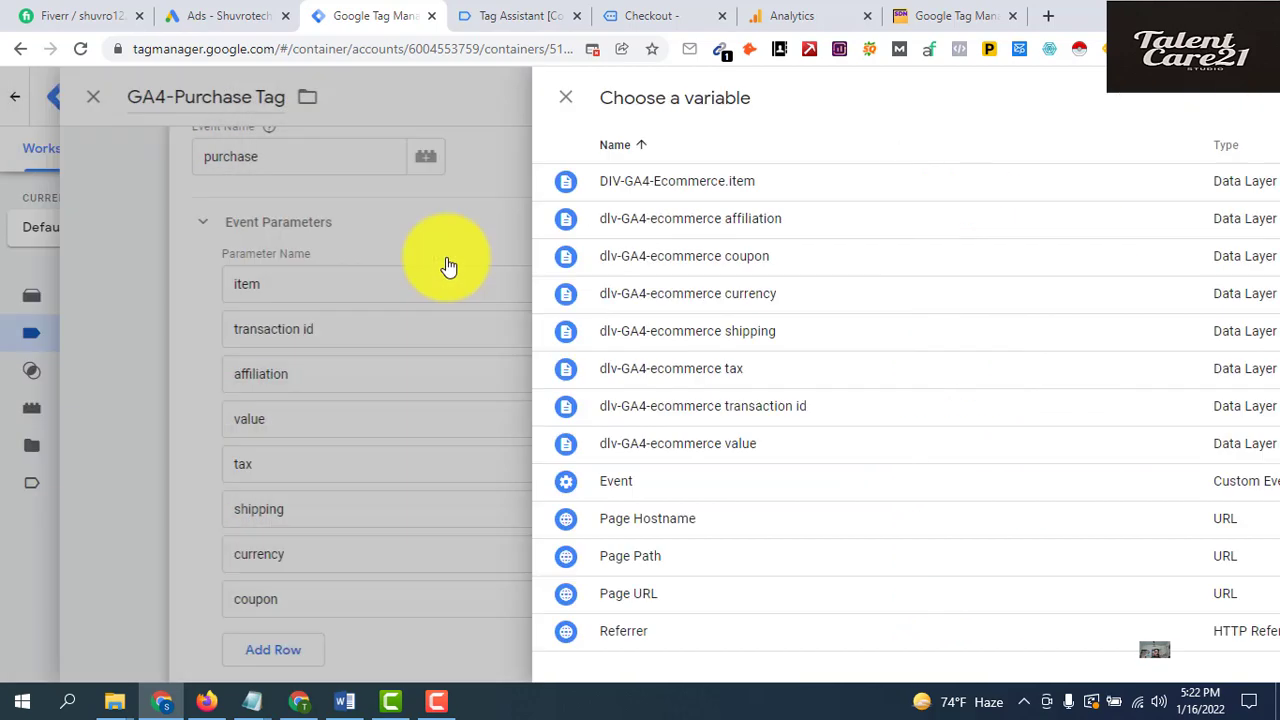
Review the purchase tag's configuration, checking each event parameter name against its assigned data layer variable
scroll(631, 630, down, 2)
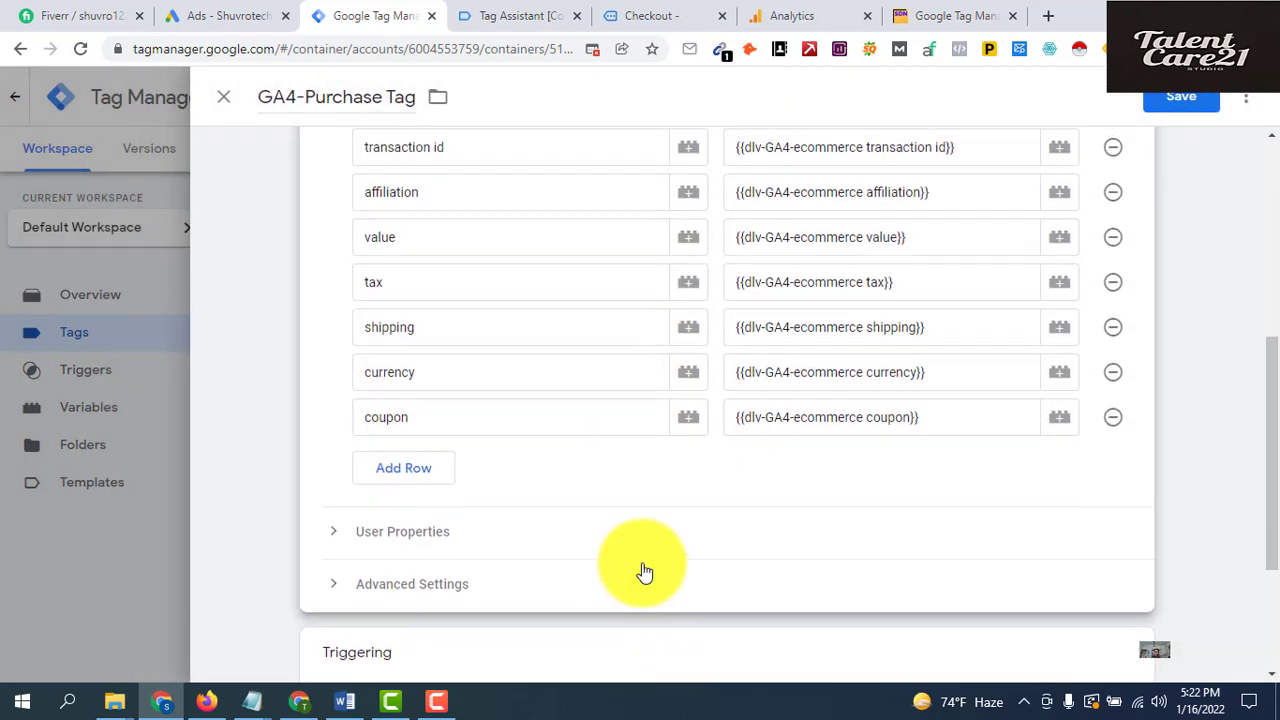
scroll(643, 571, up, 2)
scroll(615, 568, down, 2)
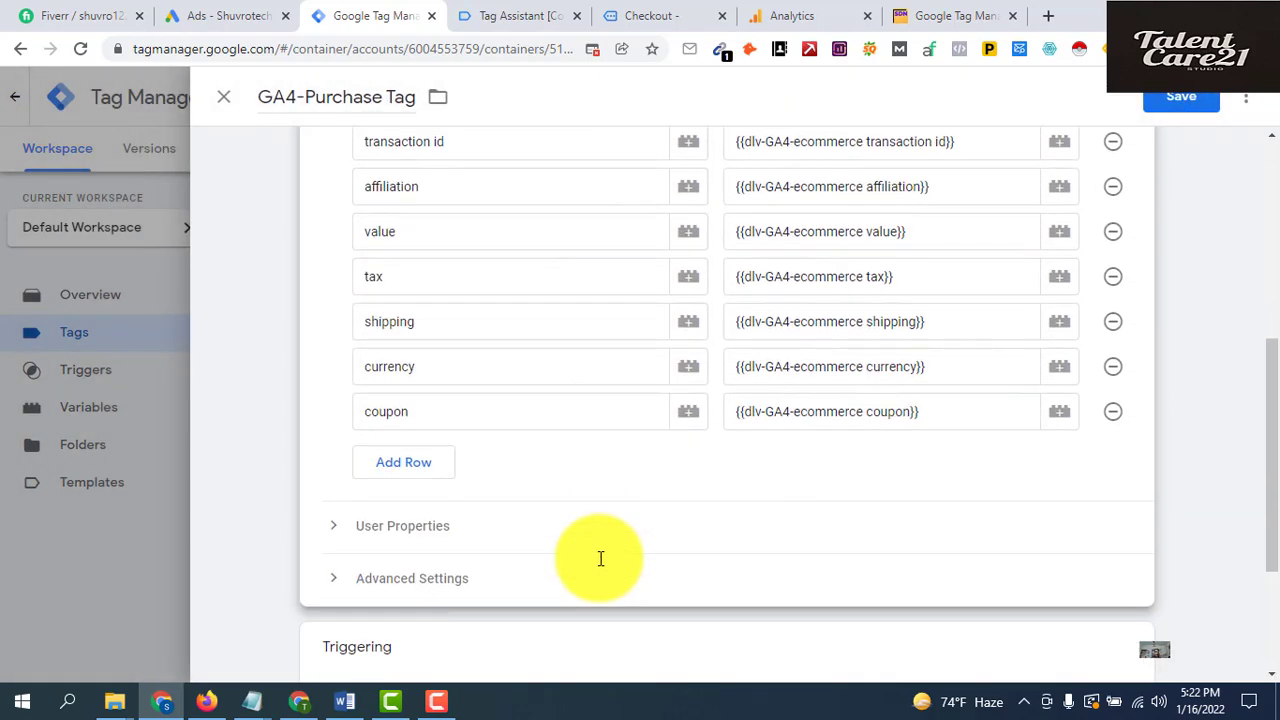
scroll(600, 558, up, 2)
scroll(594, 551, down, 1)
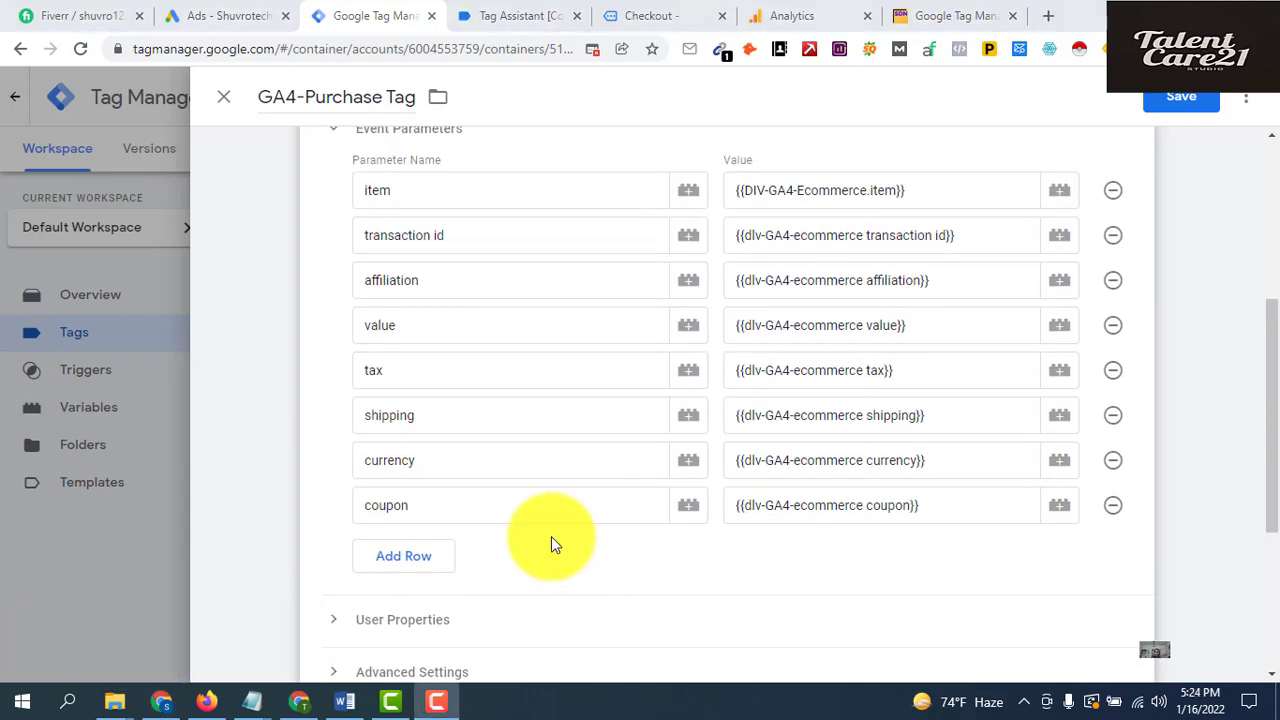
scroll(754, 543, up, 2)
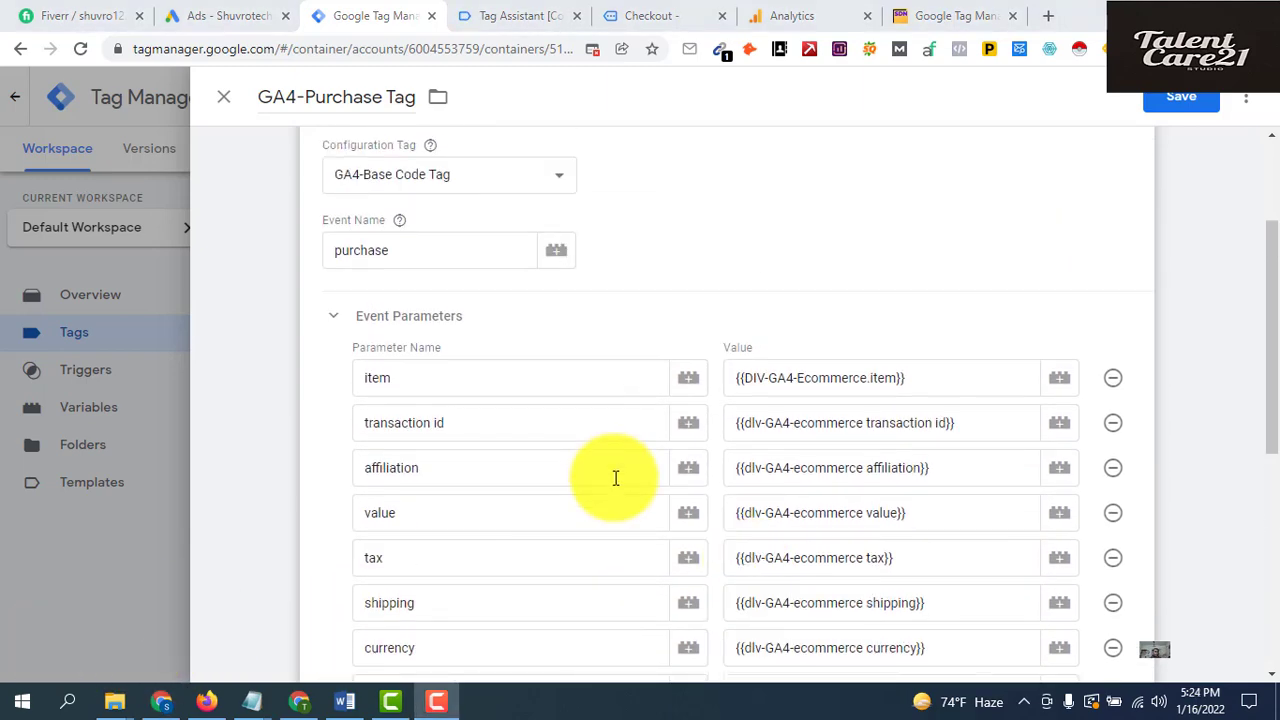
scroll(612, 478, down, 3)
scroll(600, 509, up, 2)
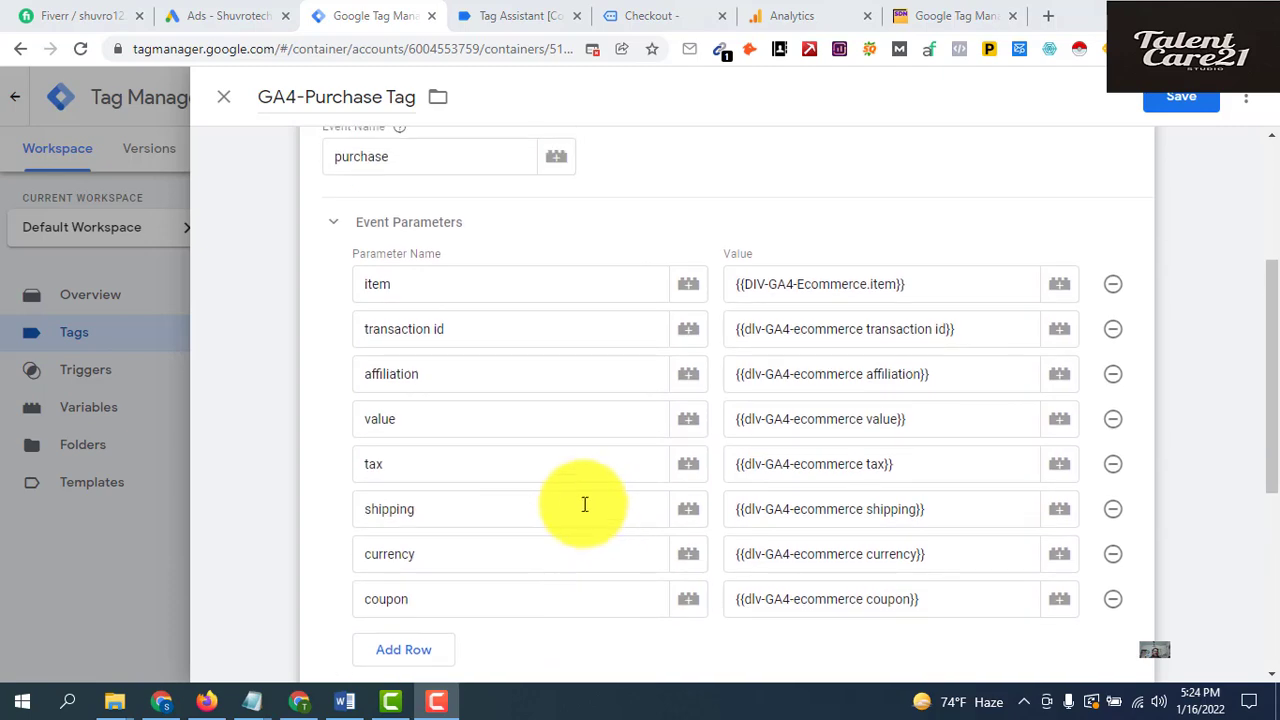
scroll(580, 492, down, 2)
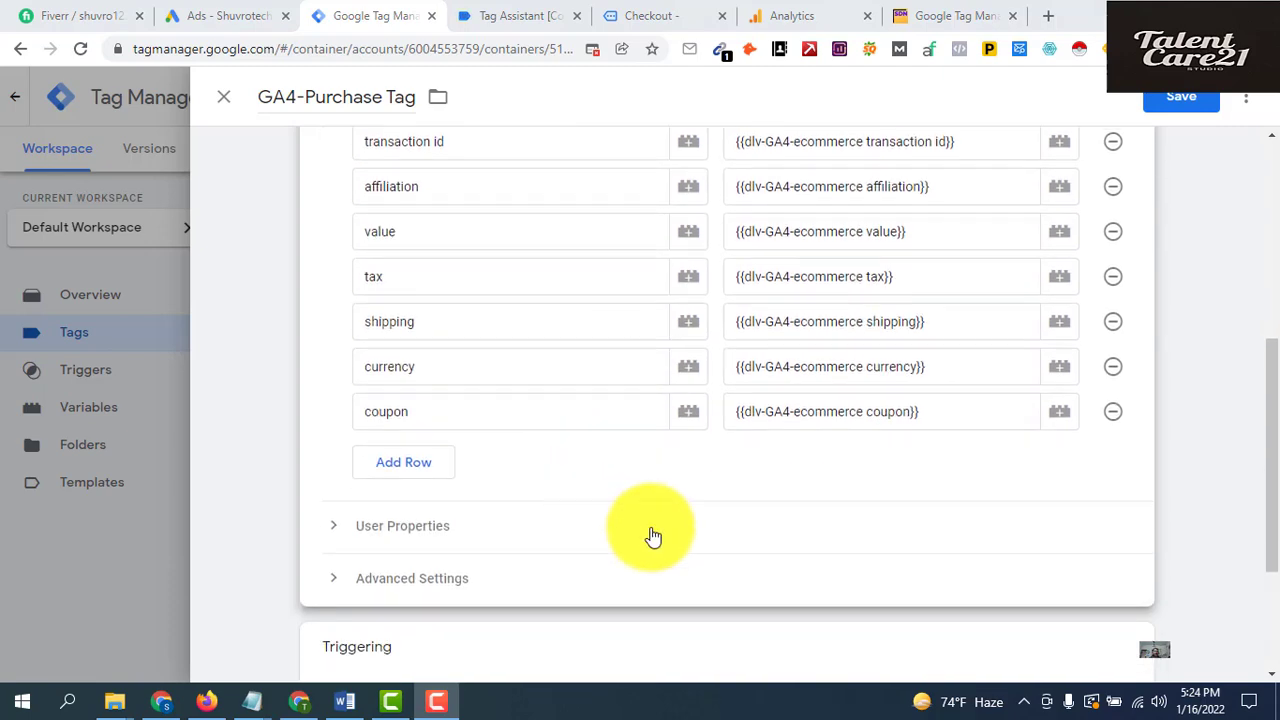
scroll(600, 445, up, 2)
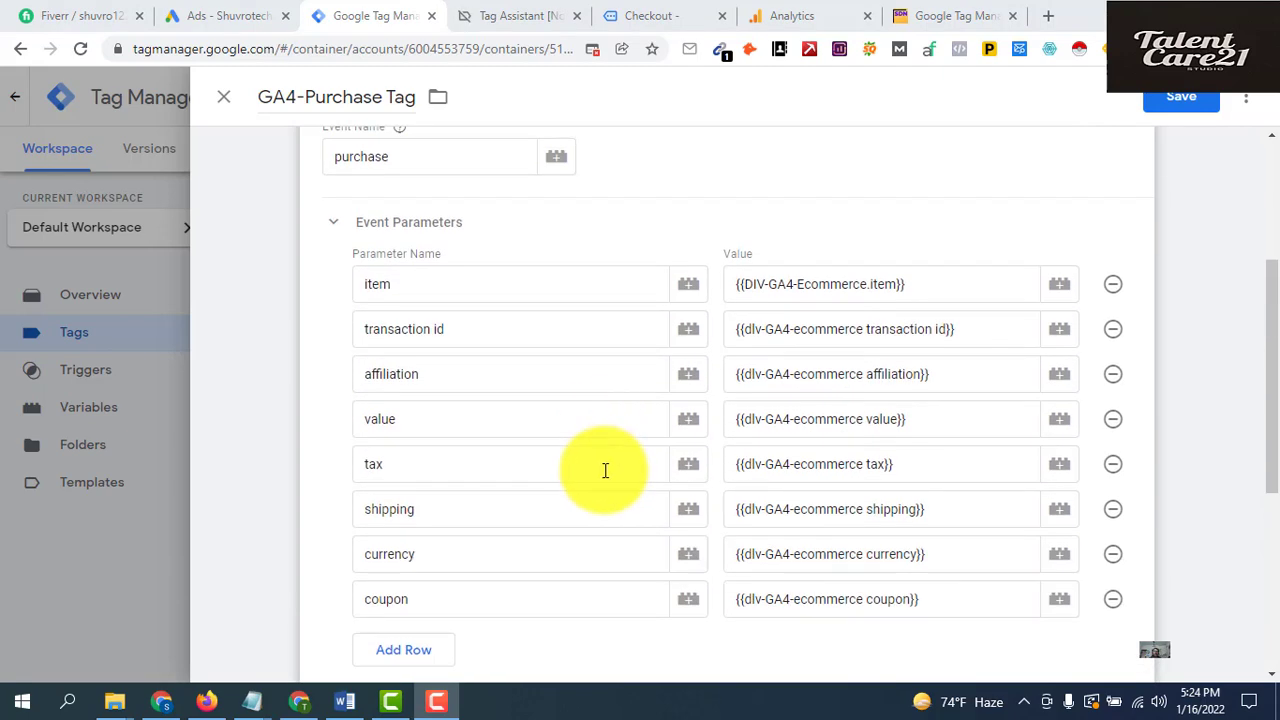
scroll(606, 471, down, 2)
scroll(605, 470, up, 4)
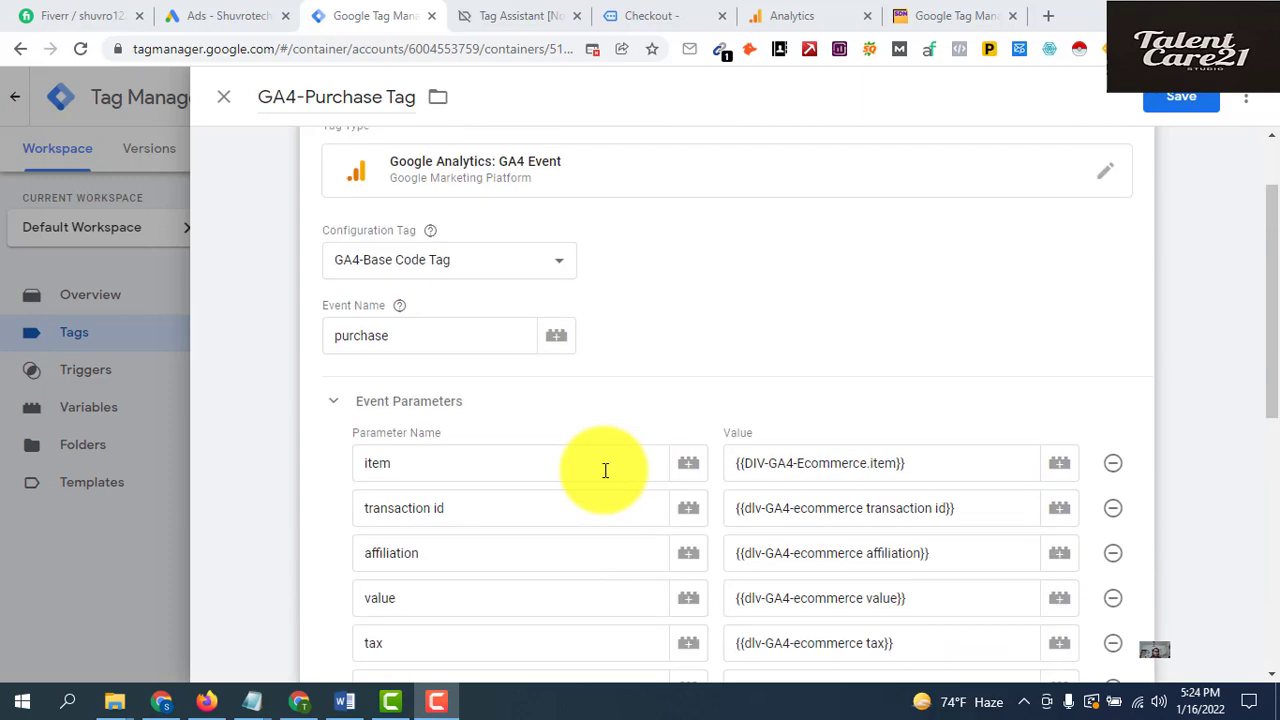
scroll(540, 494, down, 2)
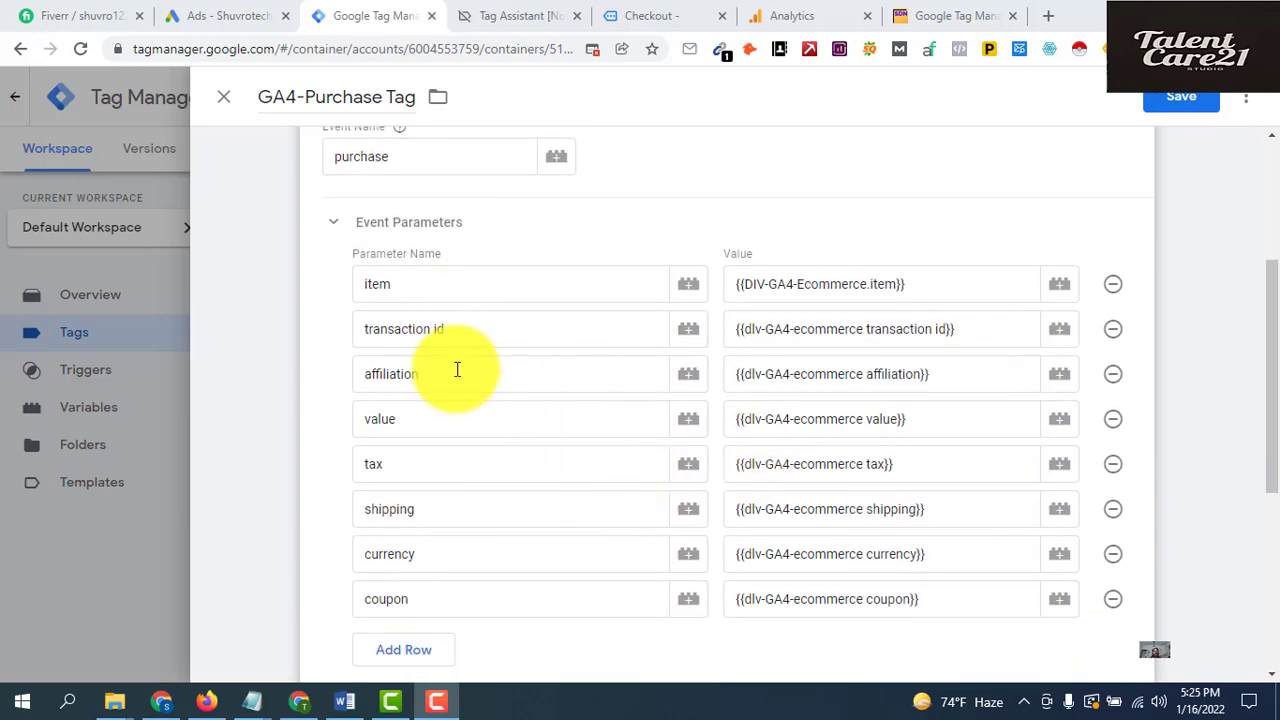
scroll(465, 436, down, 2)
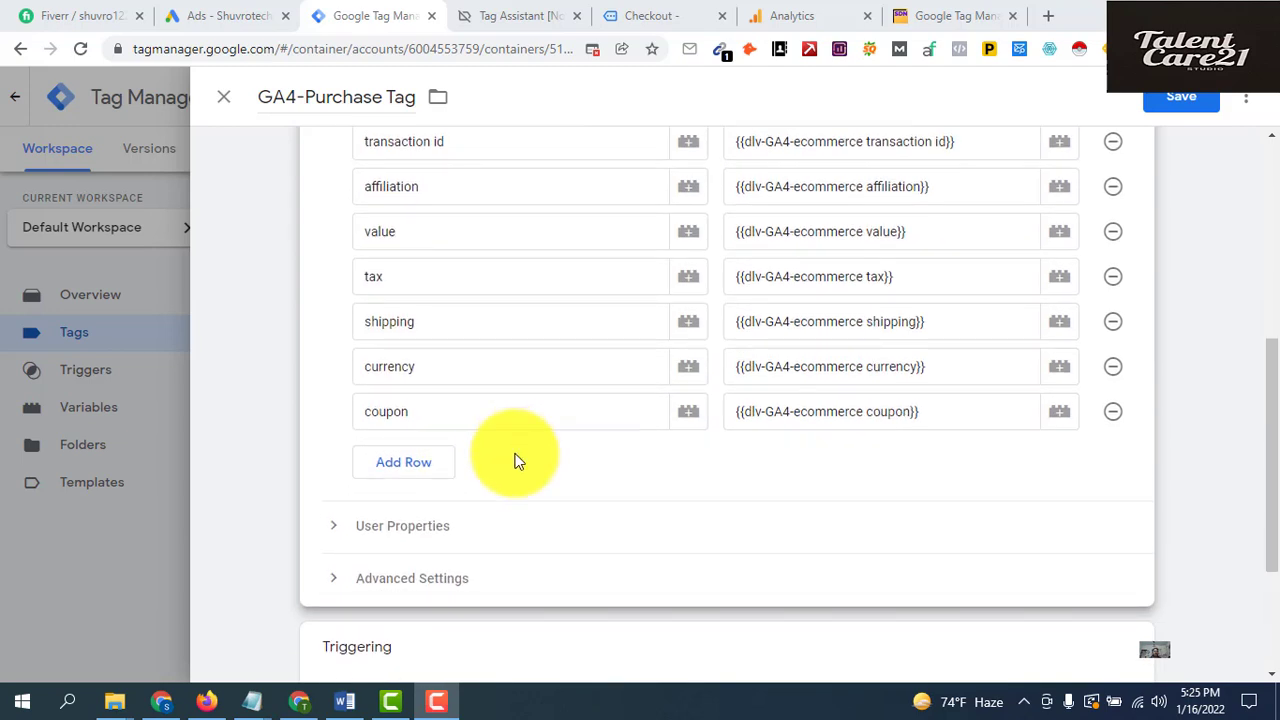
Create a new trigger for the purchase tag and choose Custom Event as its trigger type
scroll(493, 513, down, 2)
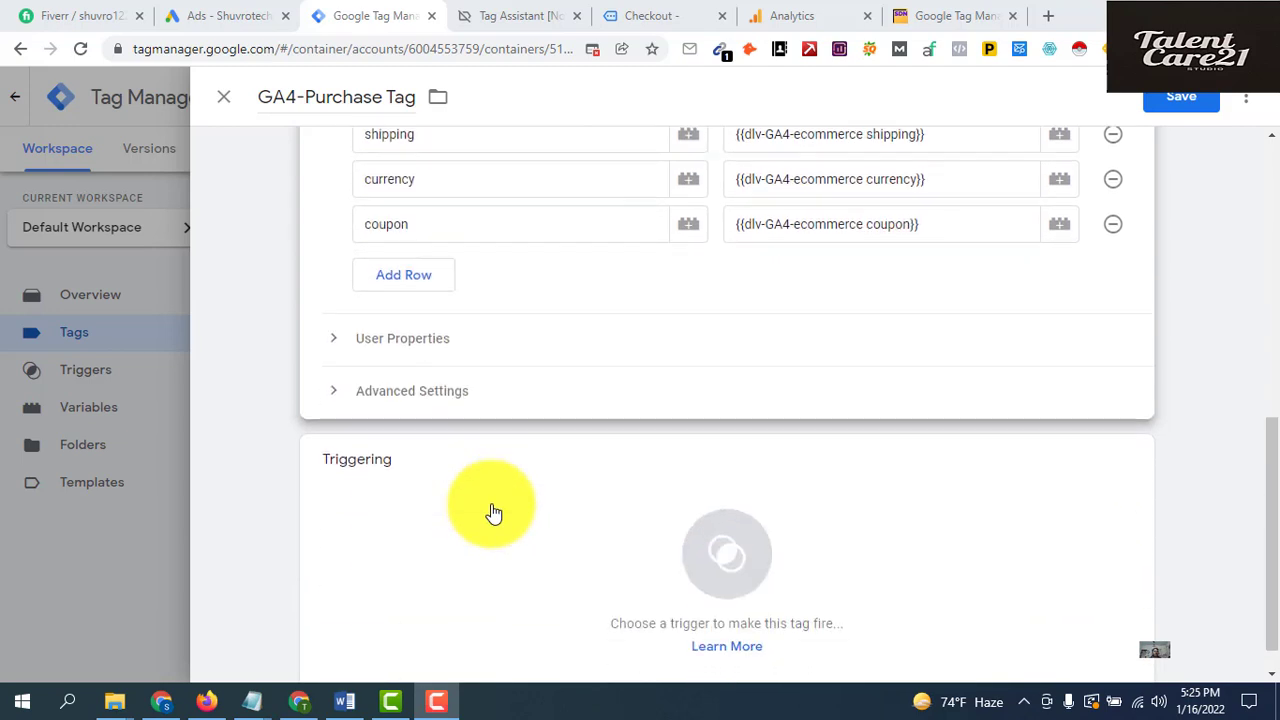
click(720, 583)
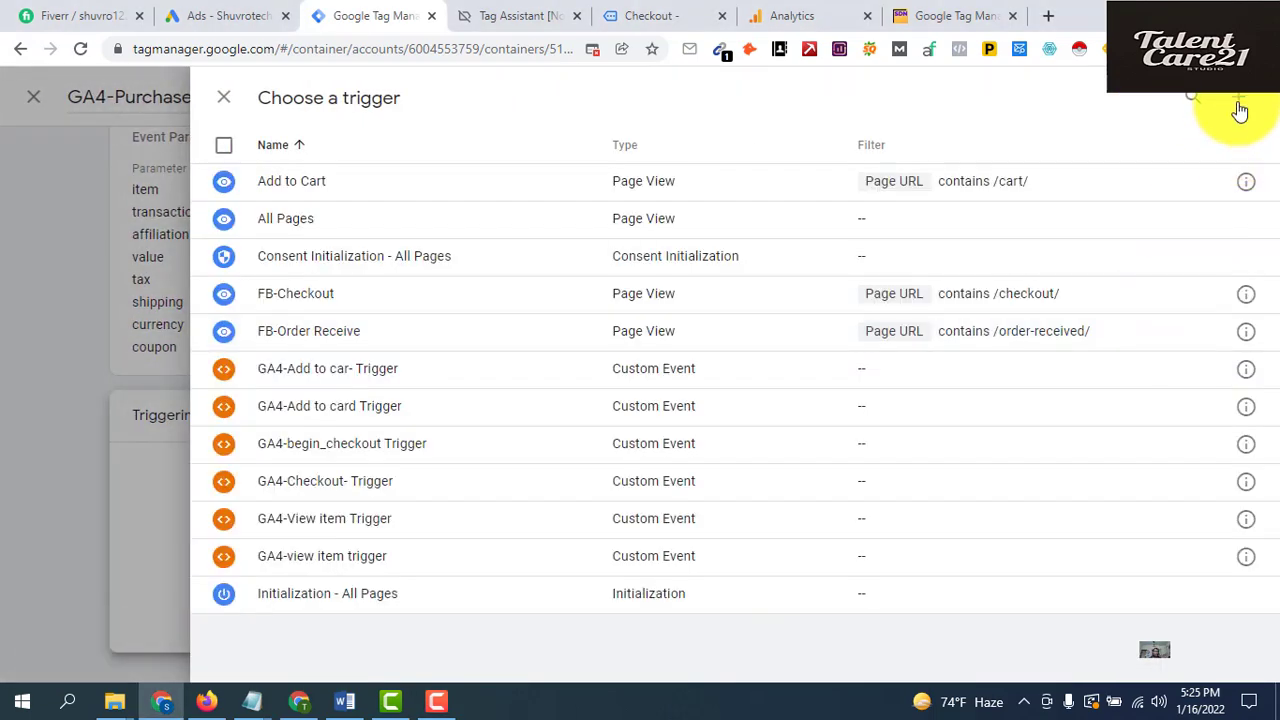
click(1240, 100)
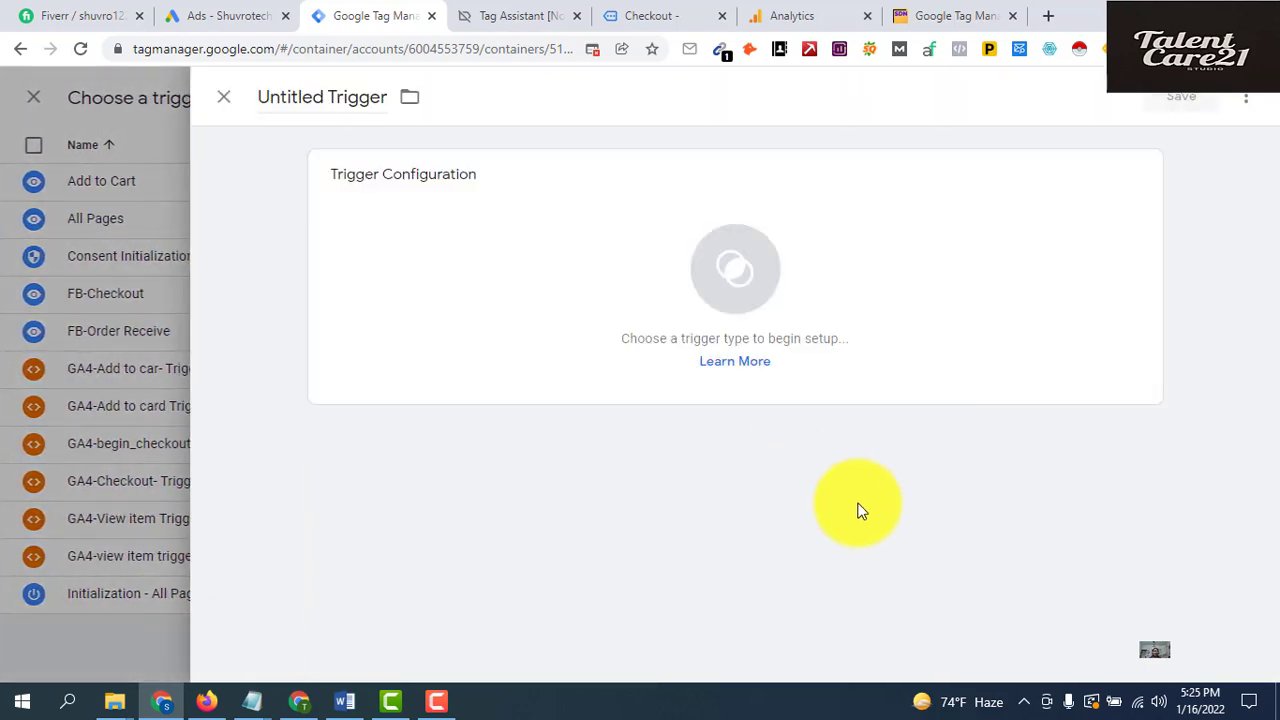
click(735, 288)
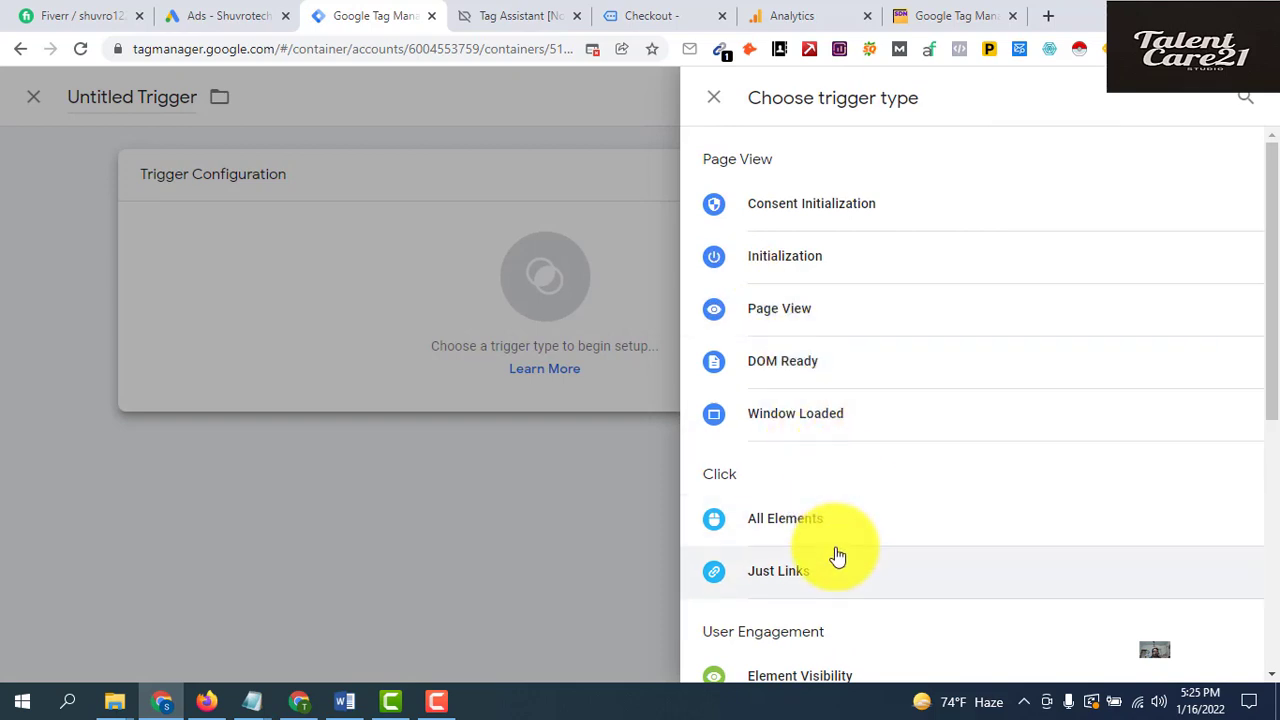
scroll(837, 555, down, 2)
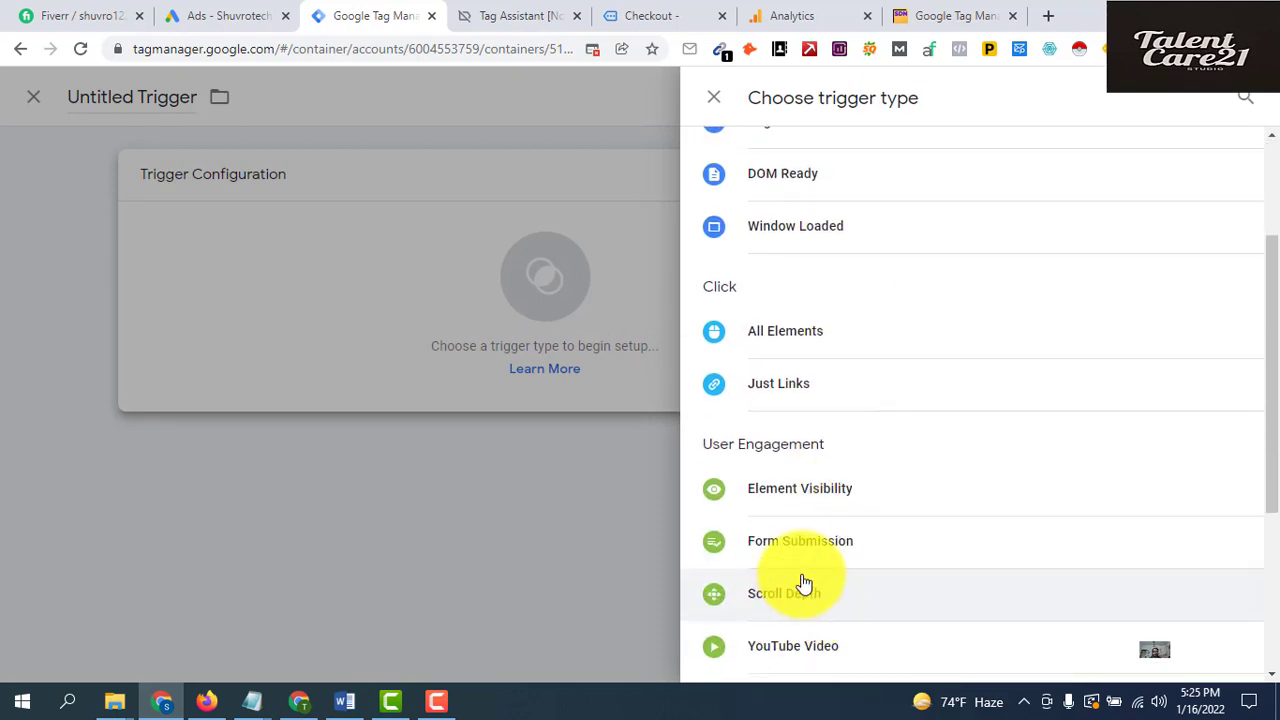
scroll(825, 384, up, 2)
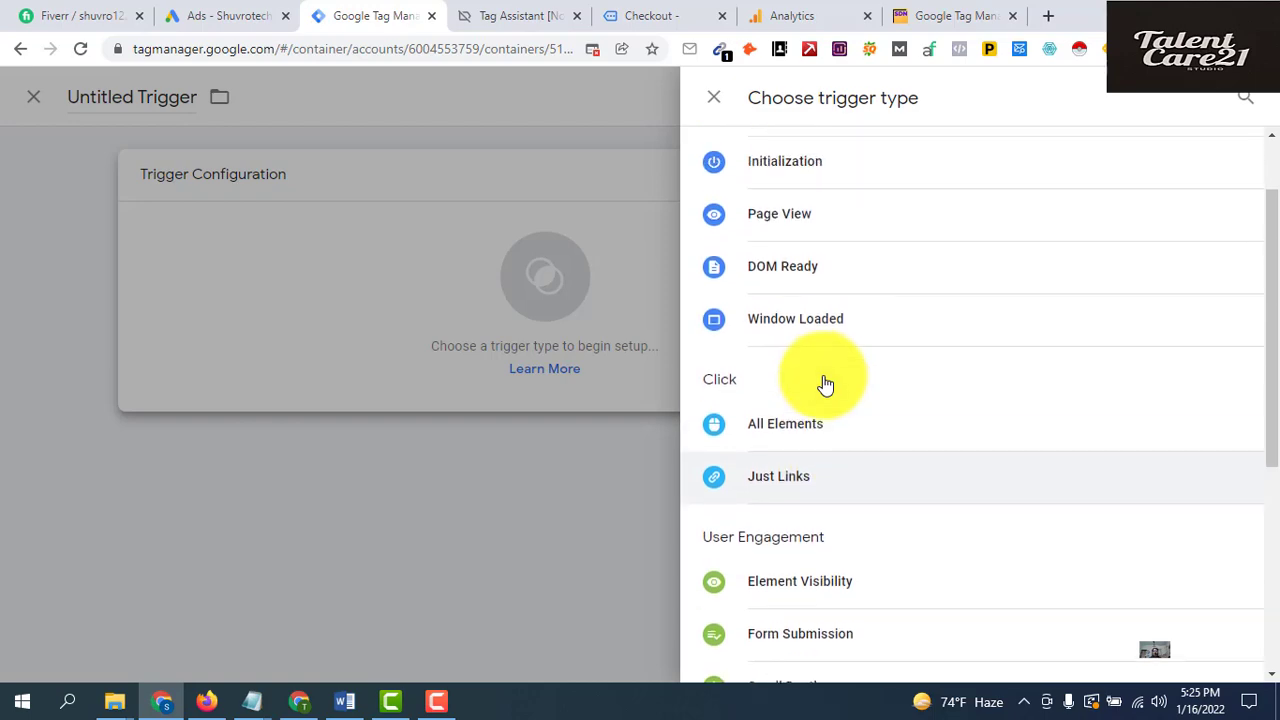
scroll(825, 384, down, 5)
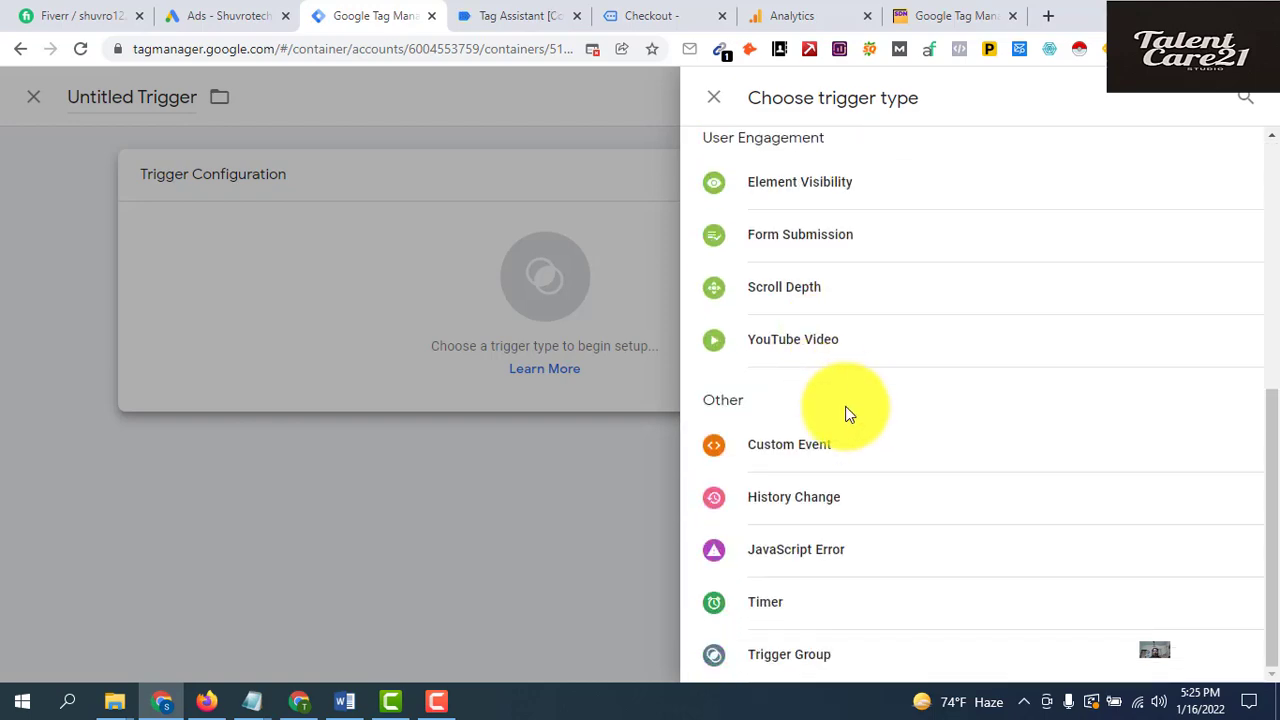
click(775, 448)
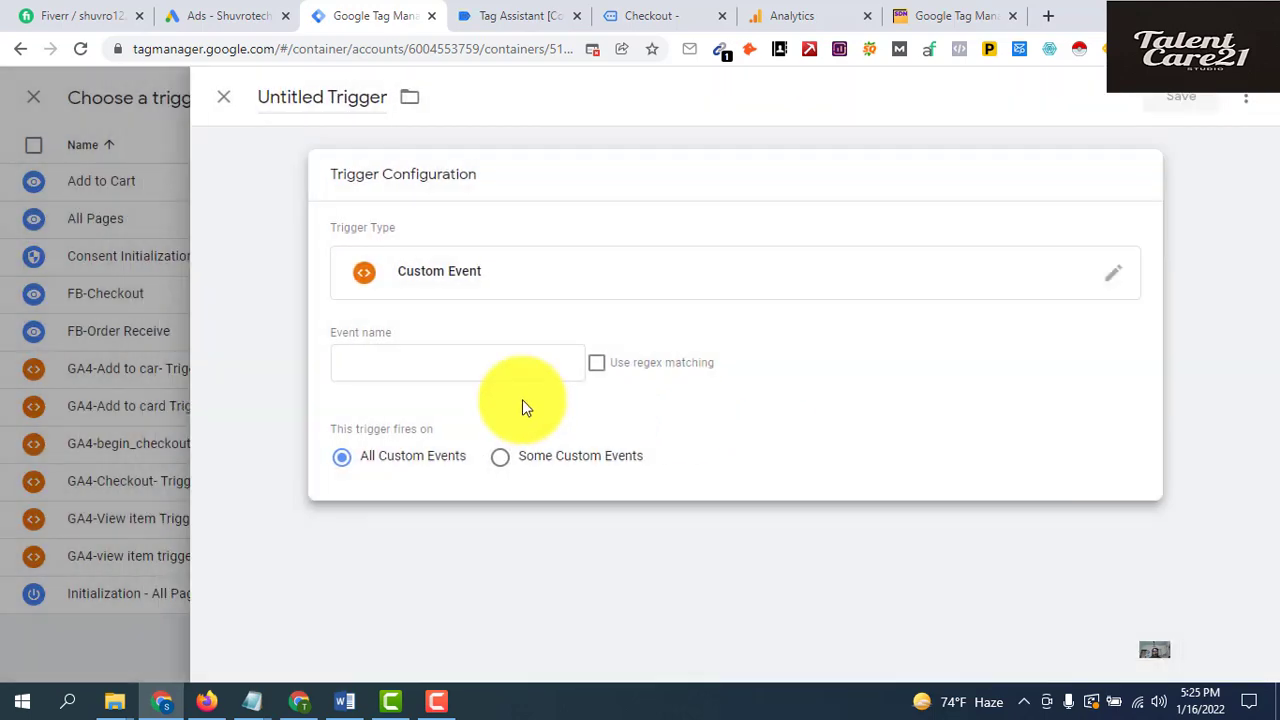
Set the custom event trigger's event name to "purchase"
click(489, 367)
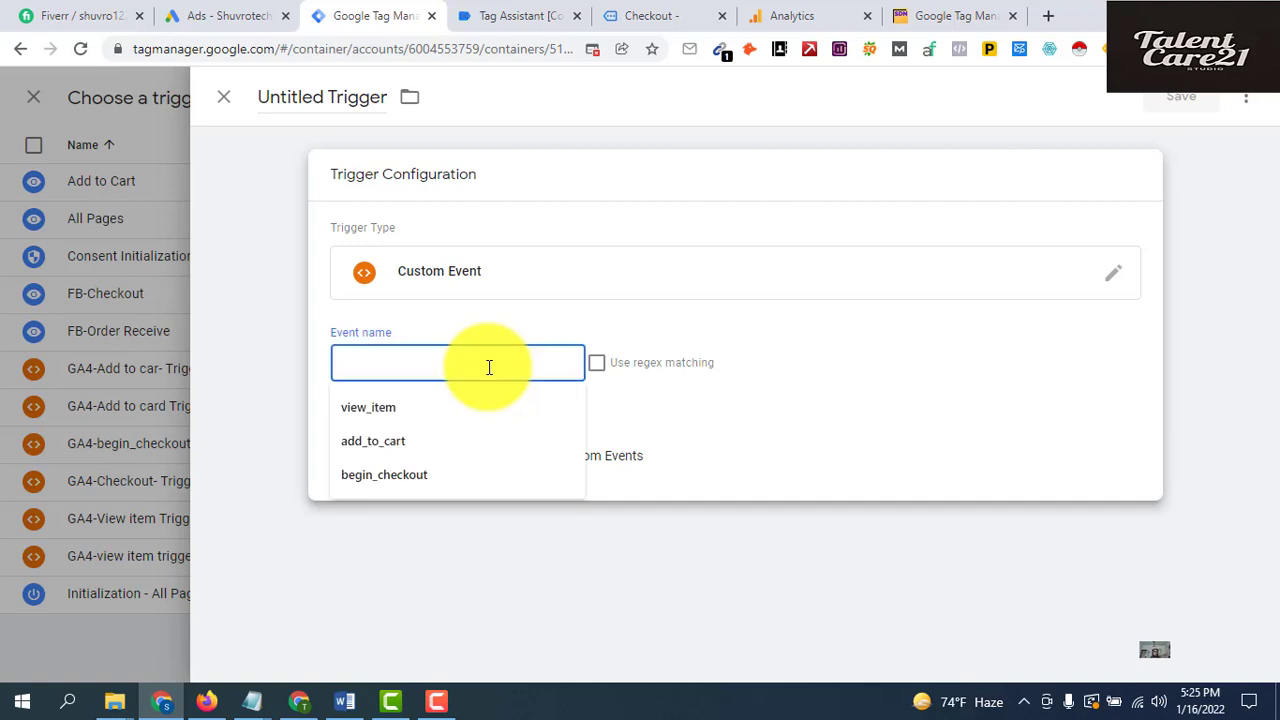
text(Pu)
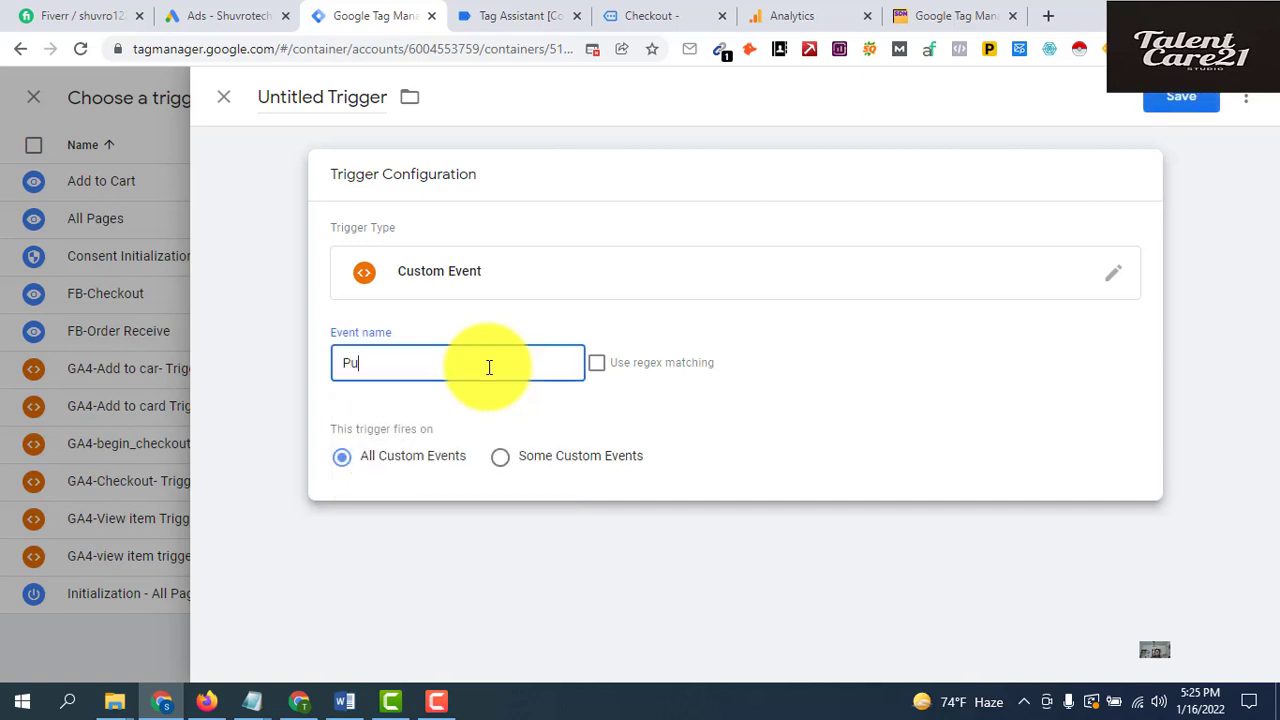
key(BackSpace)
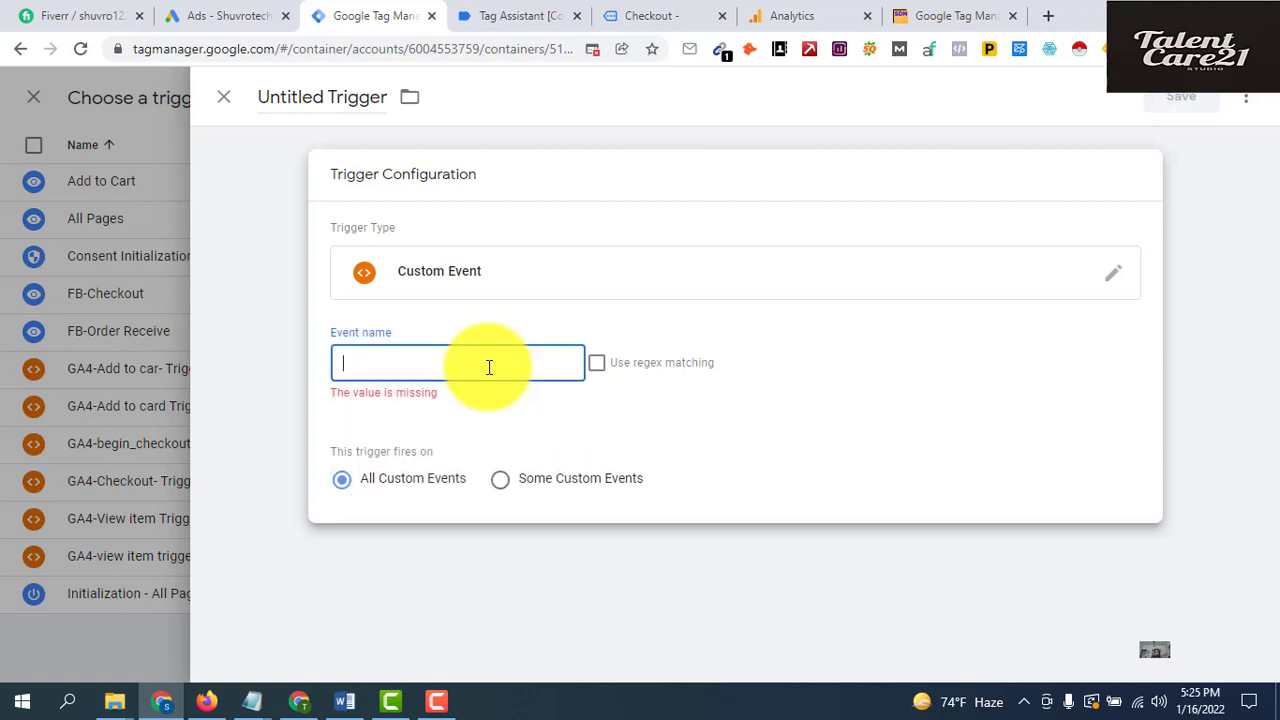
text(purchase)
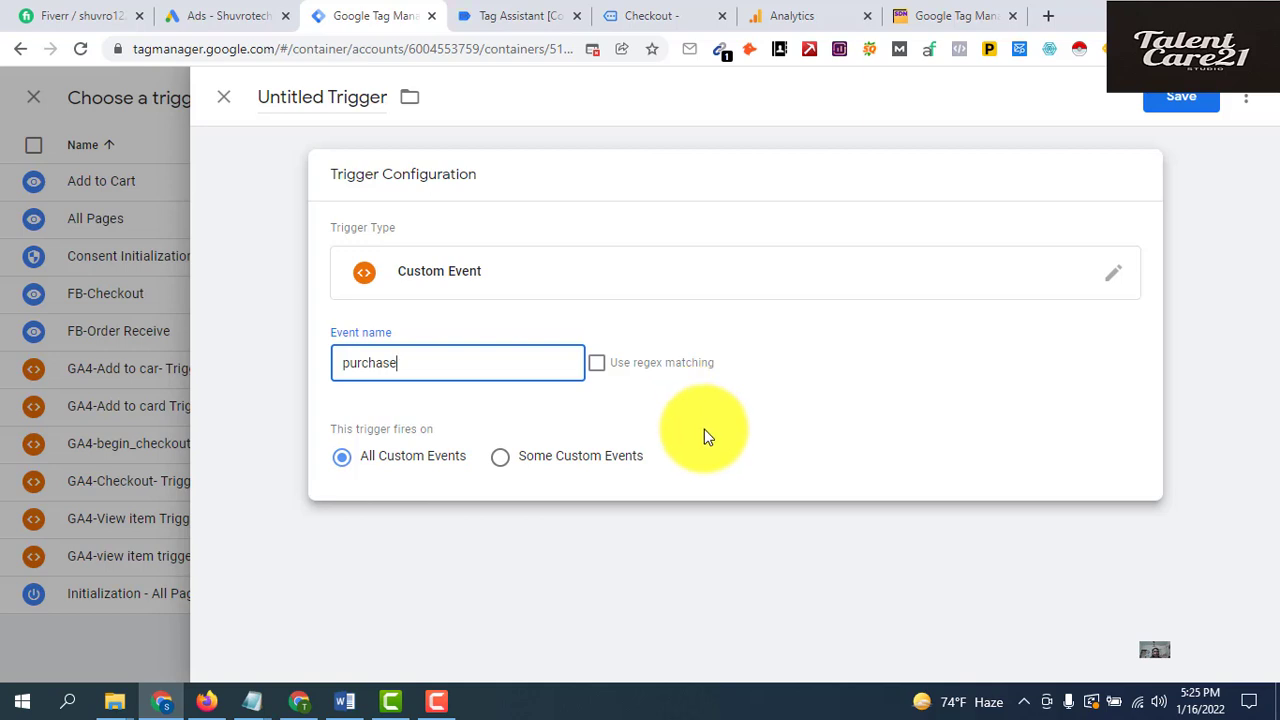
Save the trigger under the name GA4-Purchase and save the GA4-Purchase Tag with it
click(1178, 100)
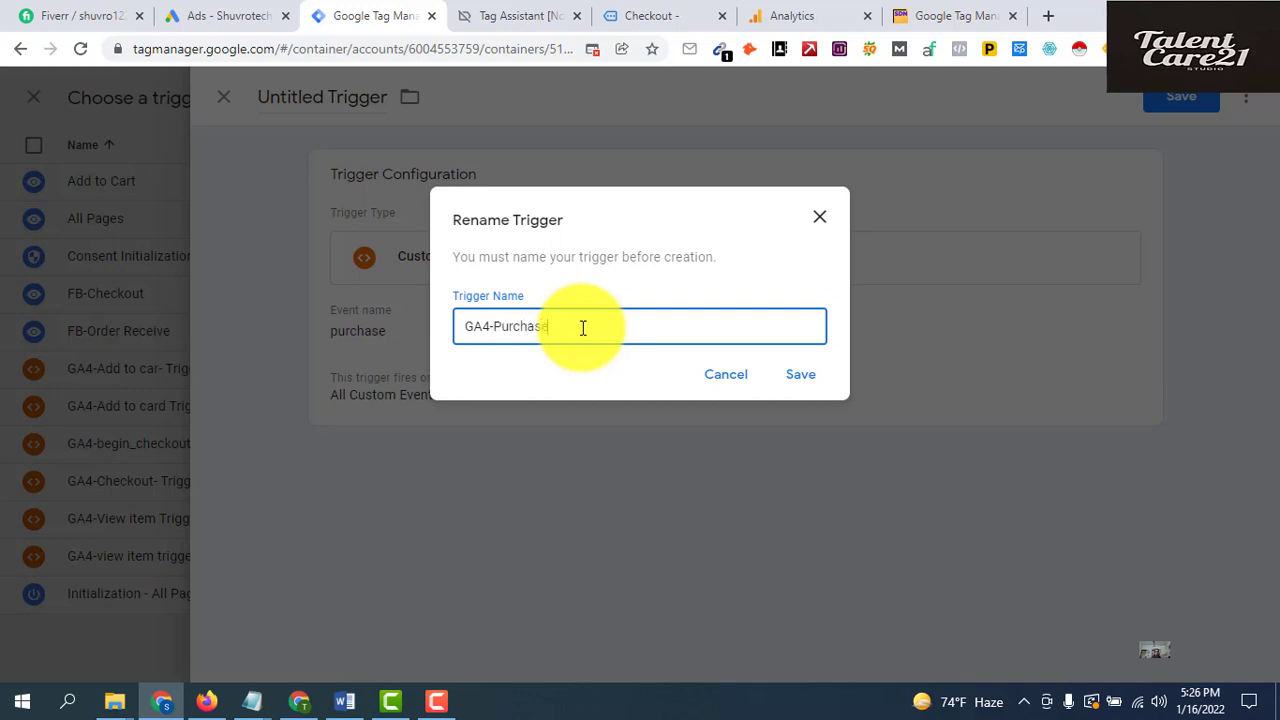
click(806, 377)
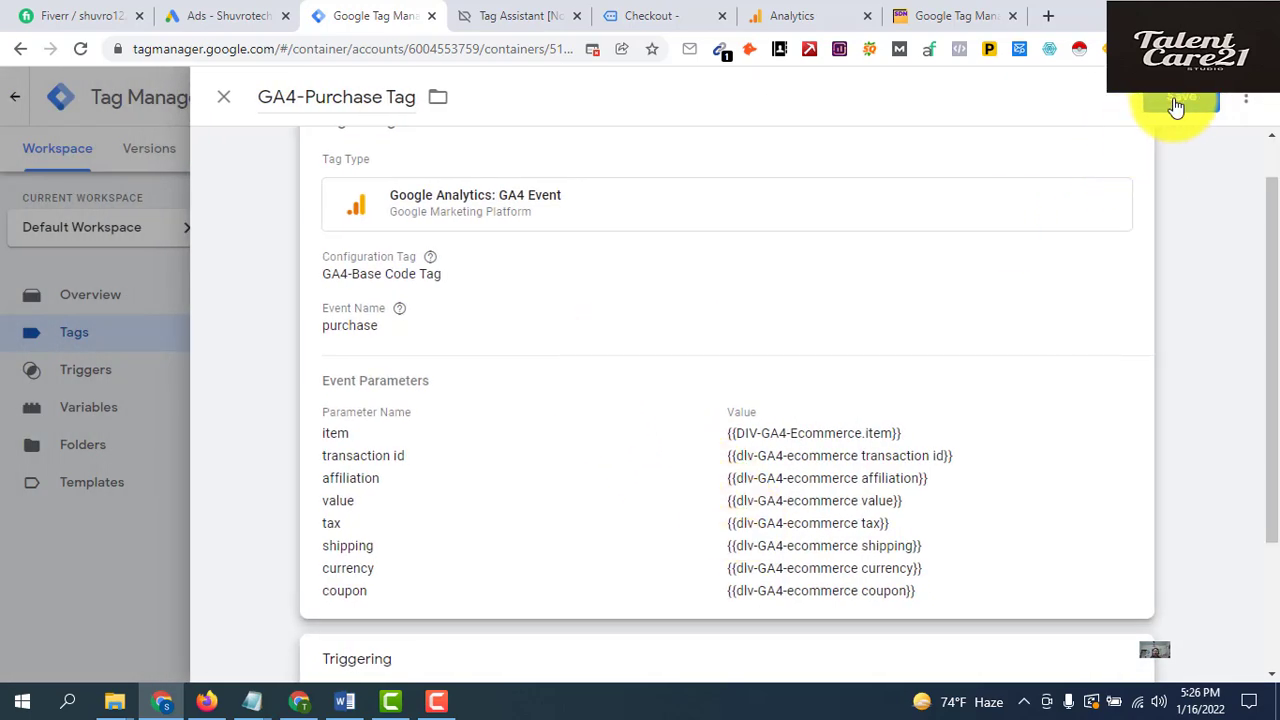
click(1177, 104)
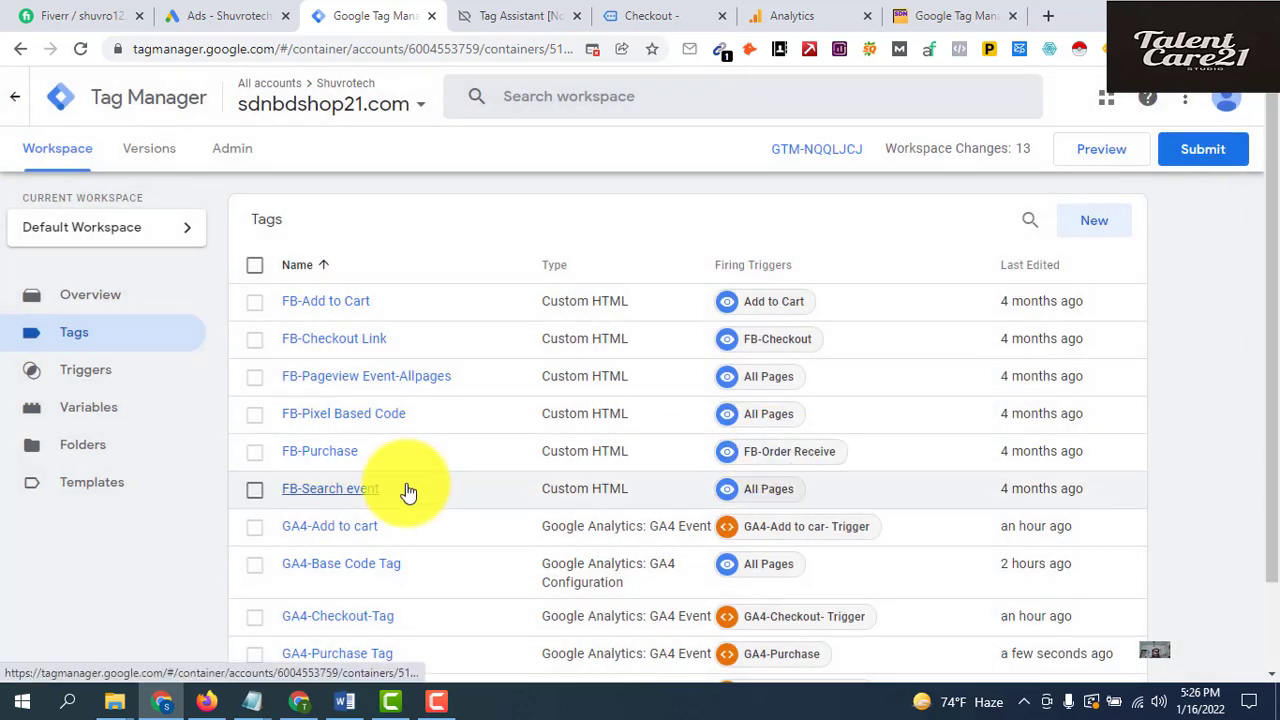
Look through the workspace's tags with their firing triggers, and open the list of variables
scroll(491, 471, down, 1)
scroll(495, 471, up, 1)
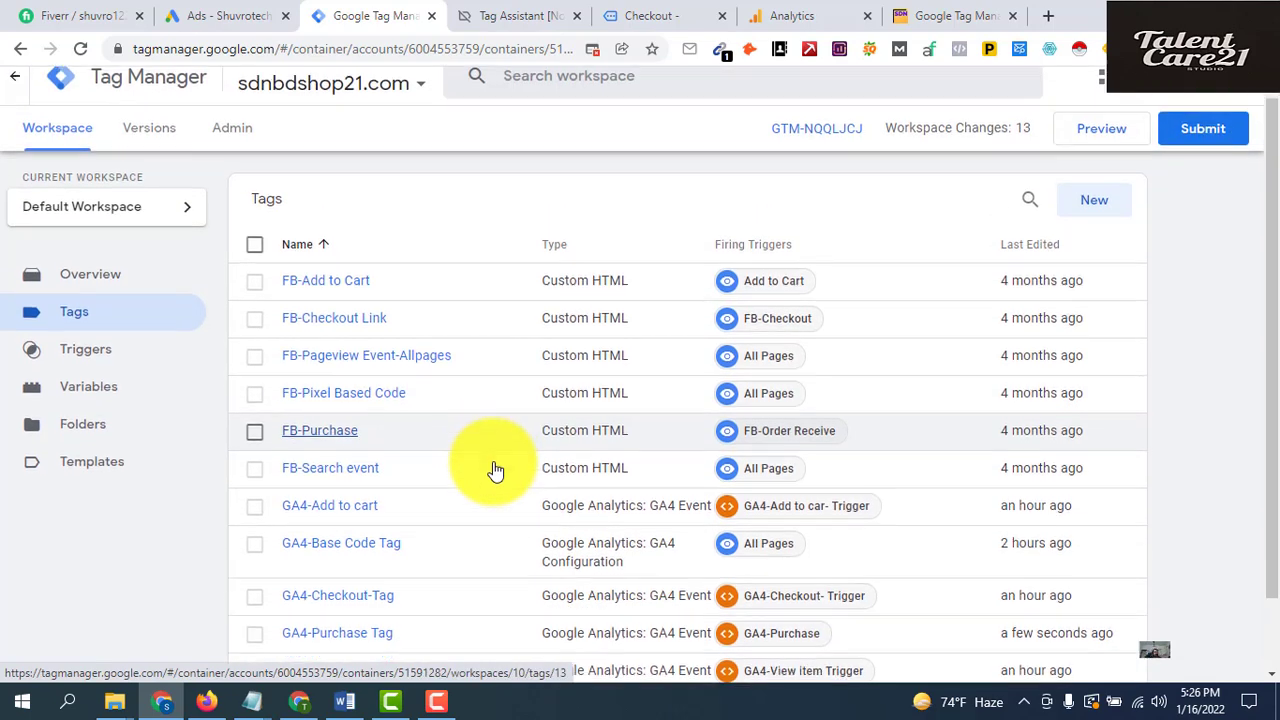
scroll(491, 471, down, 1)
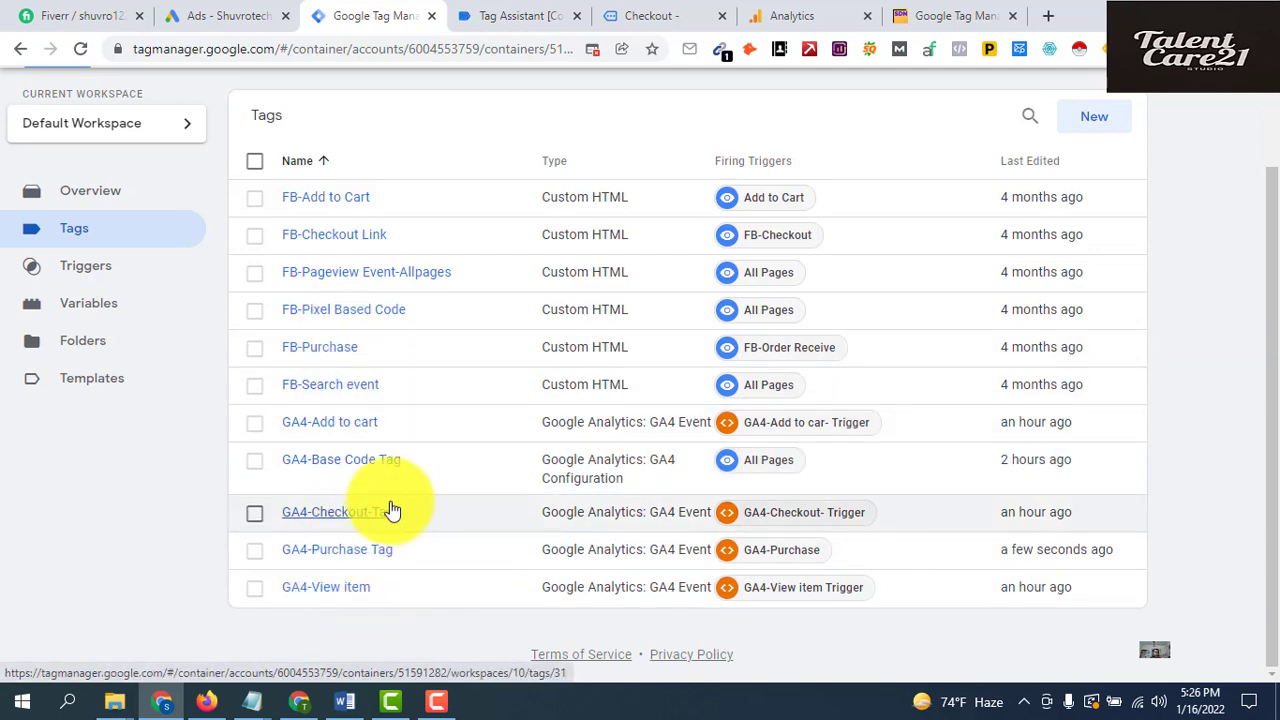
click(116, 307)
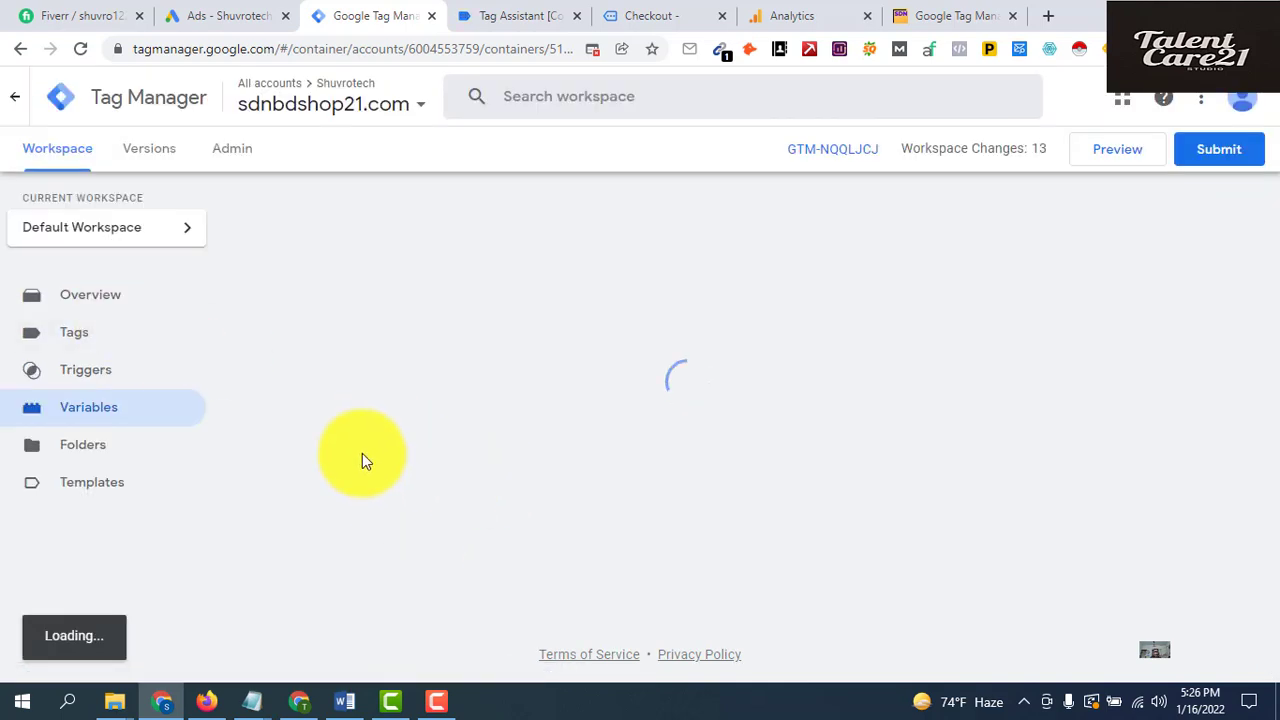
Look over the workspace's variables, and publish the workspace changes as a version named "GA4 purchase event tracking"
scroll(403, 525, down, 3)
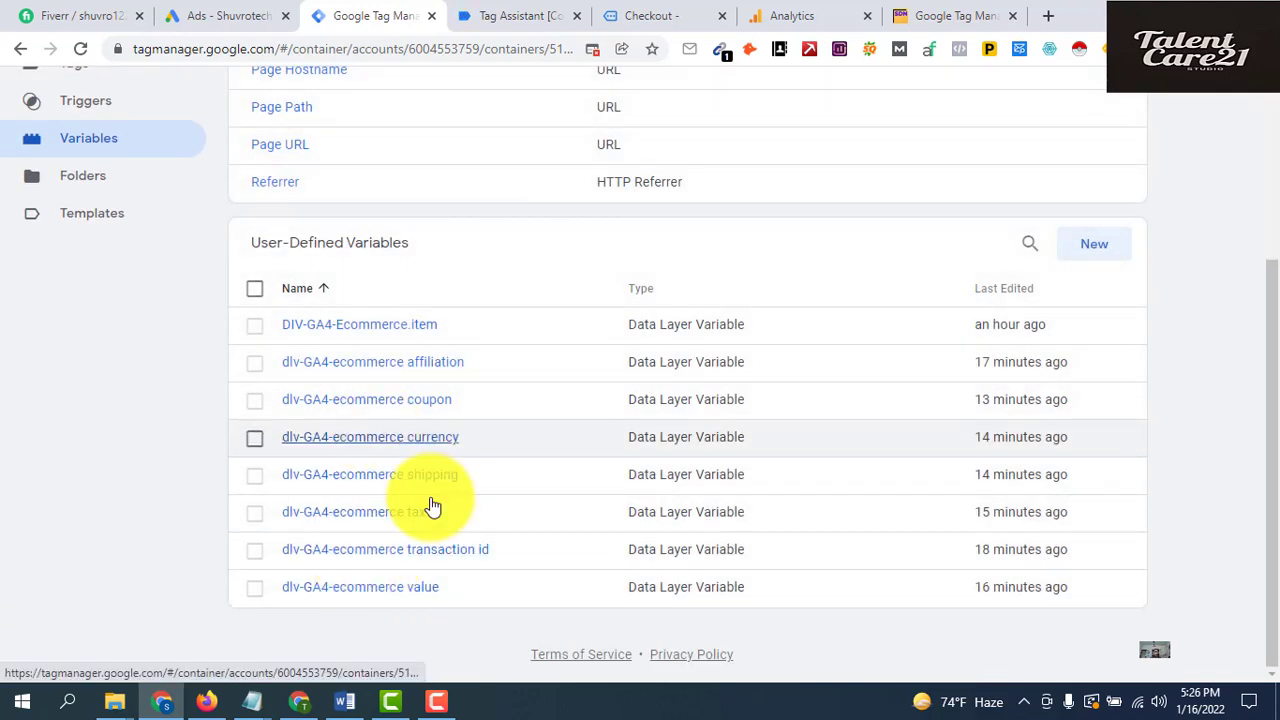
scroll(334, 451, up, 3)
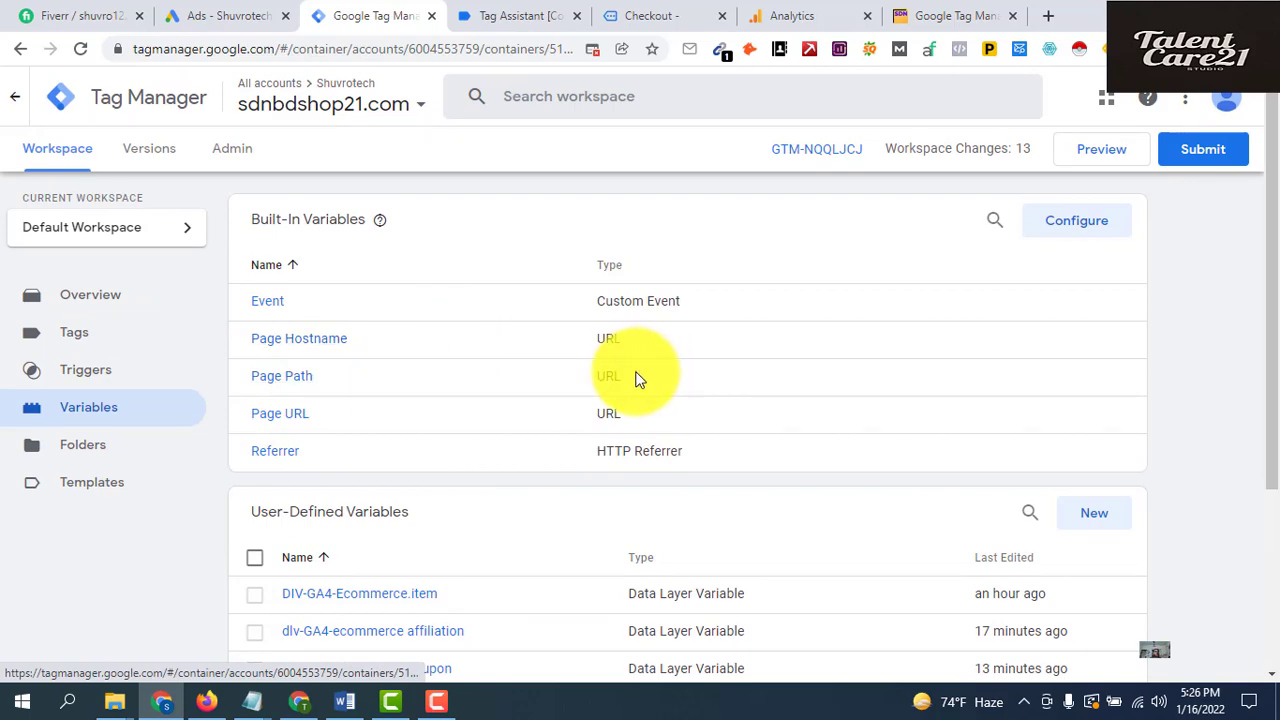
click(1209, 155)
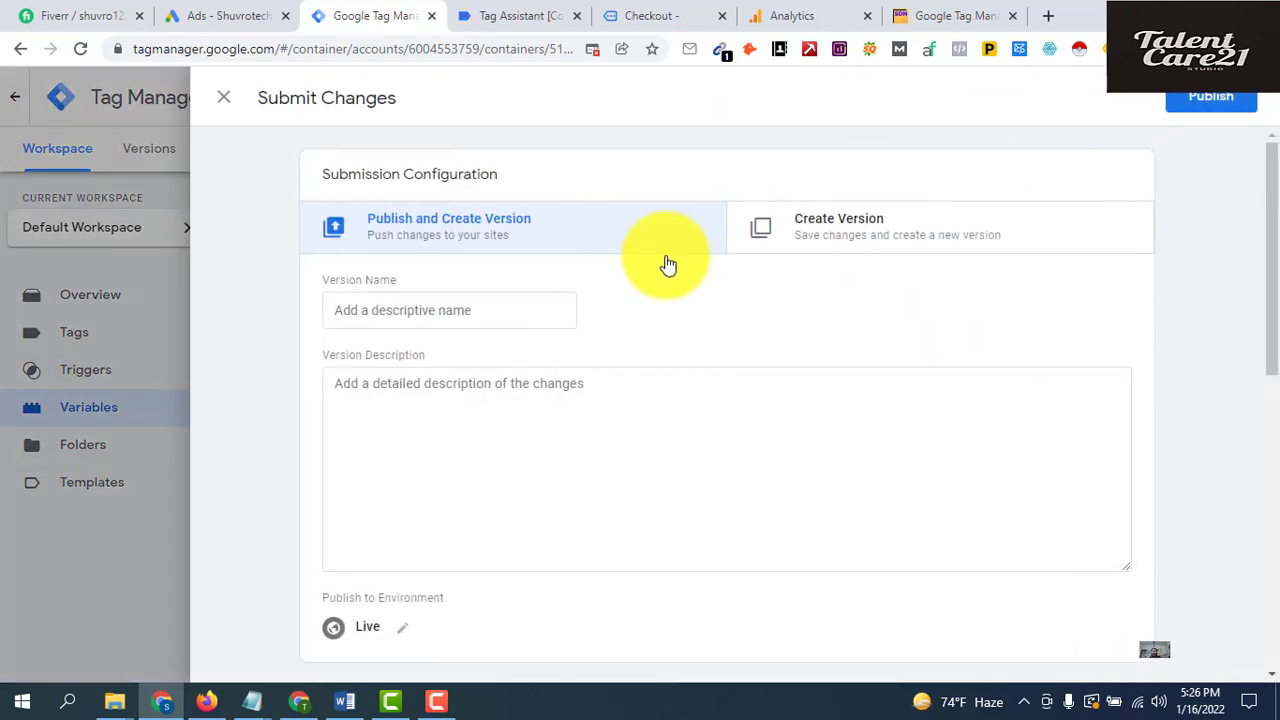
click(519, 317)
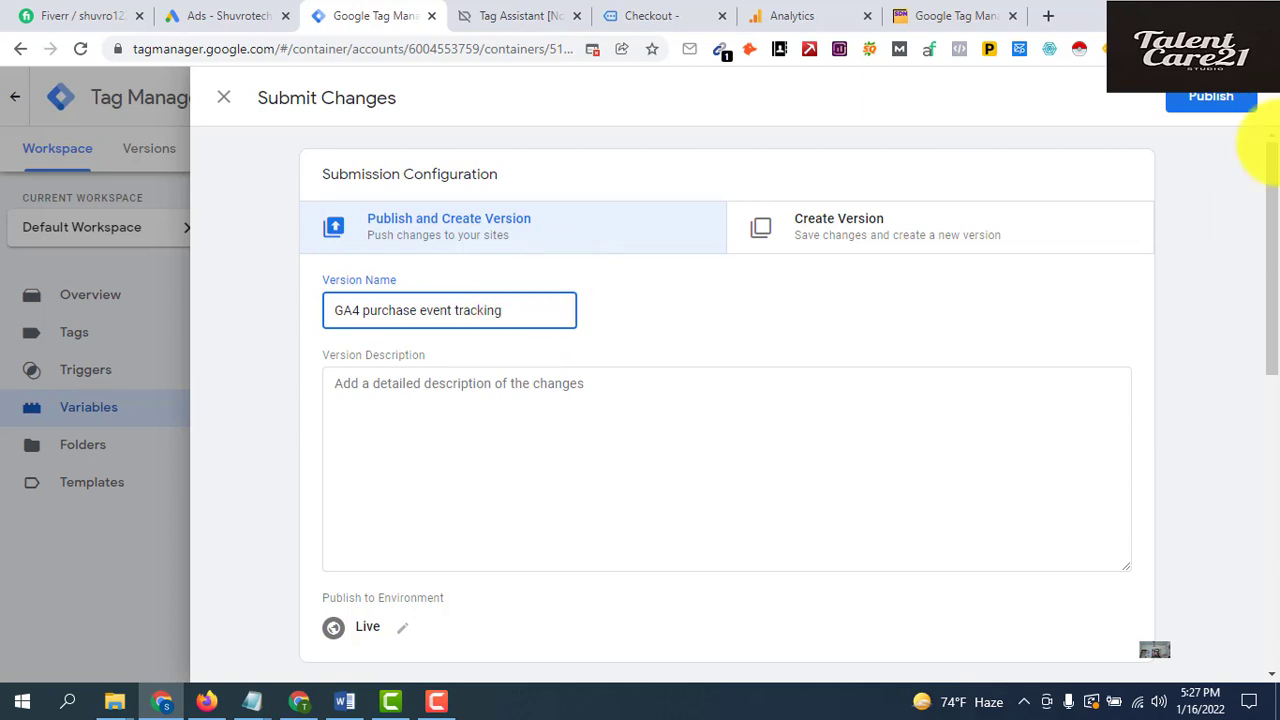
click(1192, 99)
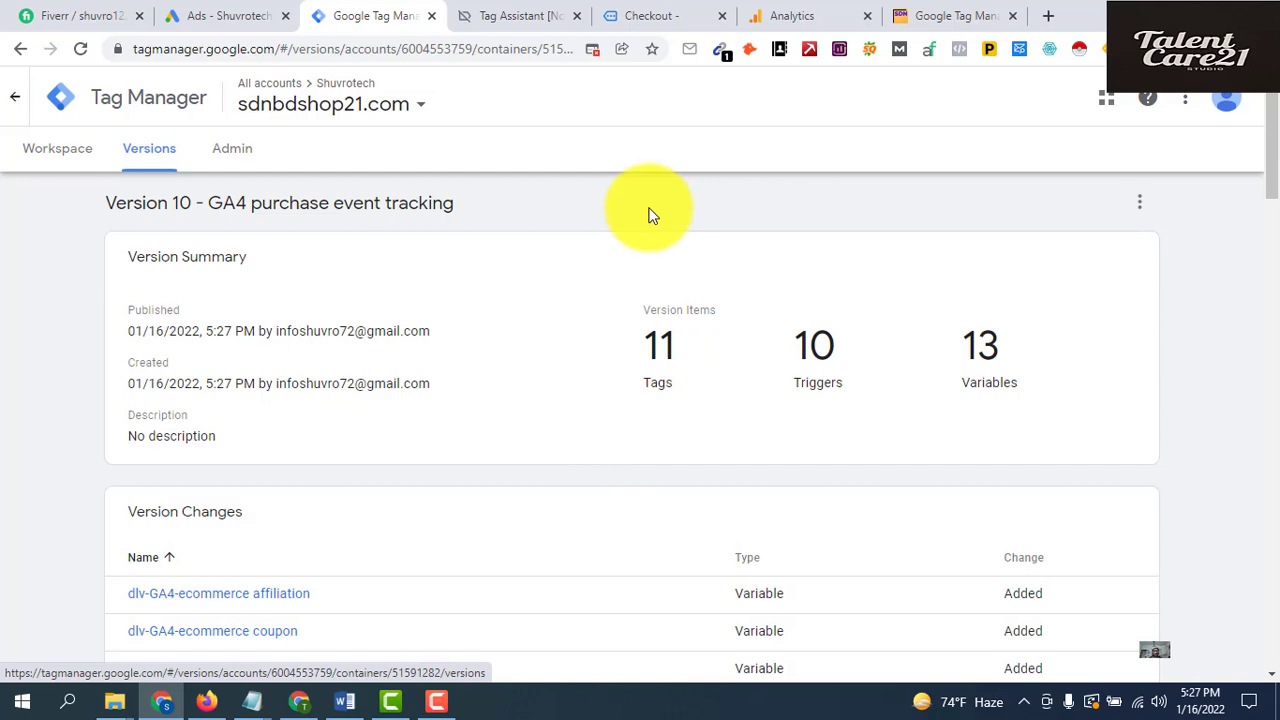
Switch to the shop's checkout page and examine its billing details, ordered products and payment section
click(640, 16)
scroll(598, 405, down, 2)
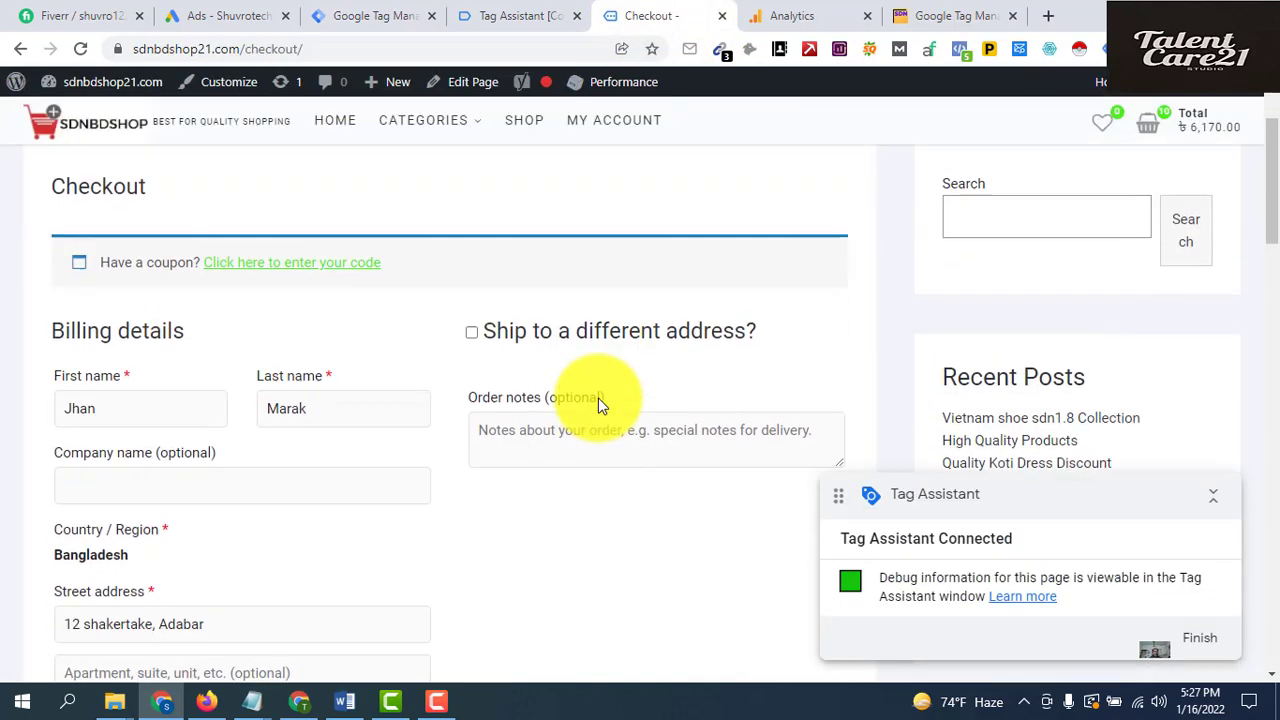
scroll(605, 470, down, 3)
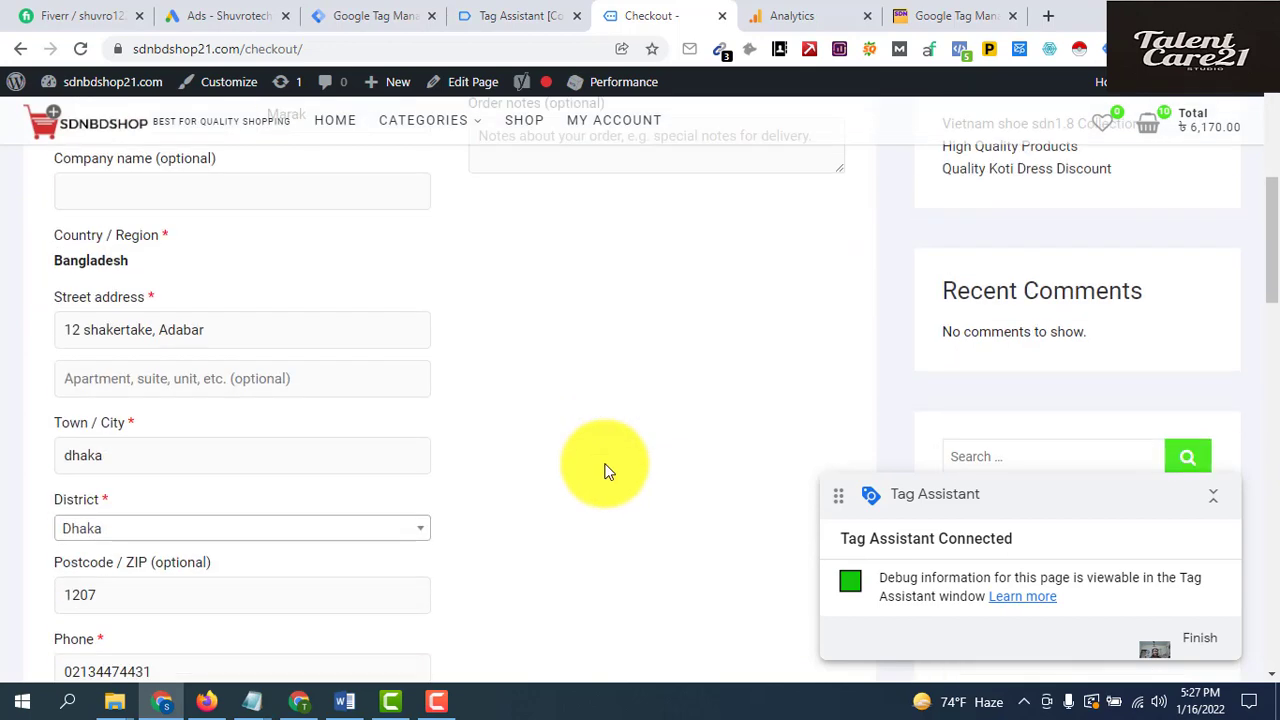
scroll(605, 470, down, 3)
scroll(605, 470, down, 3)
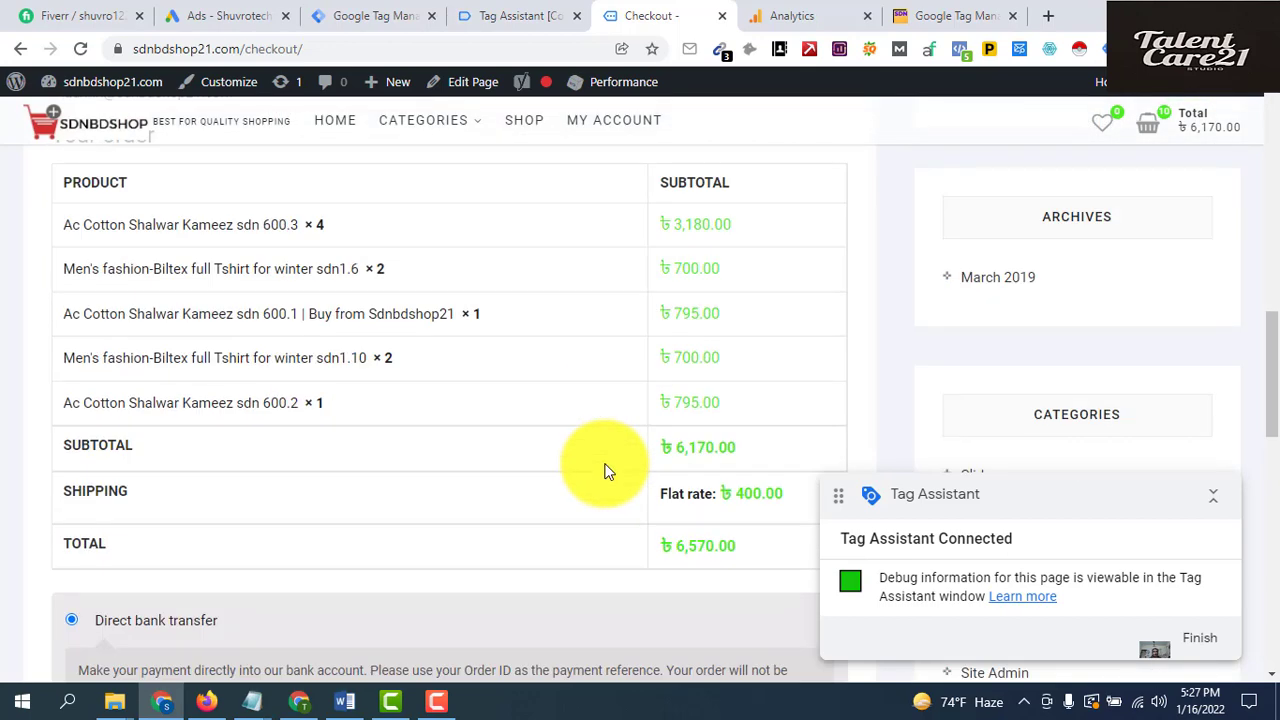
scroll(605, 470, up, 12)
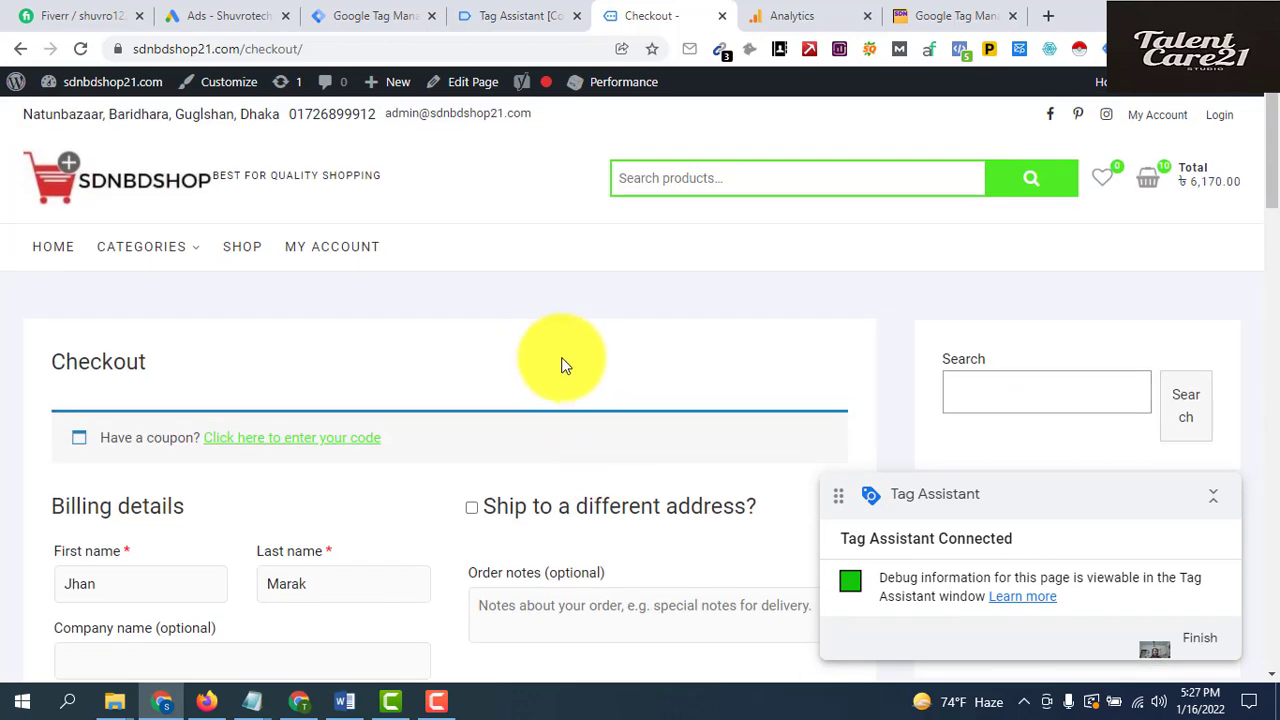
scroll(565, 355, down, 3)
scroll(565, 355, up, 3)
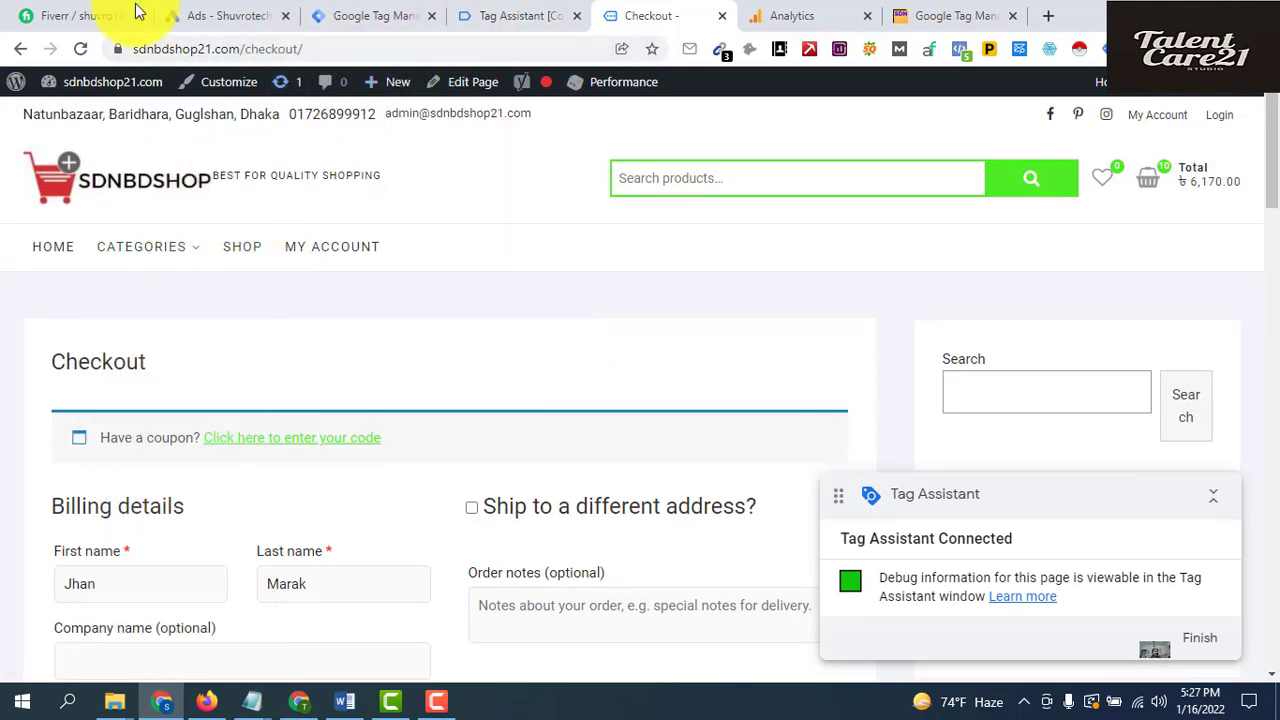
Check the existing Tag Assistant debug summary and close the shop page connected to it
click(510, 16)
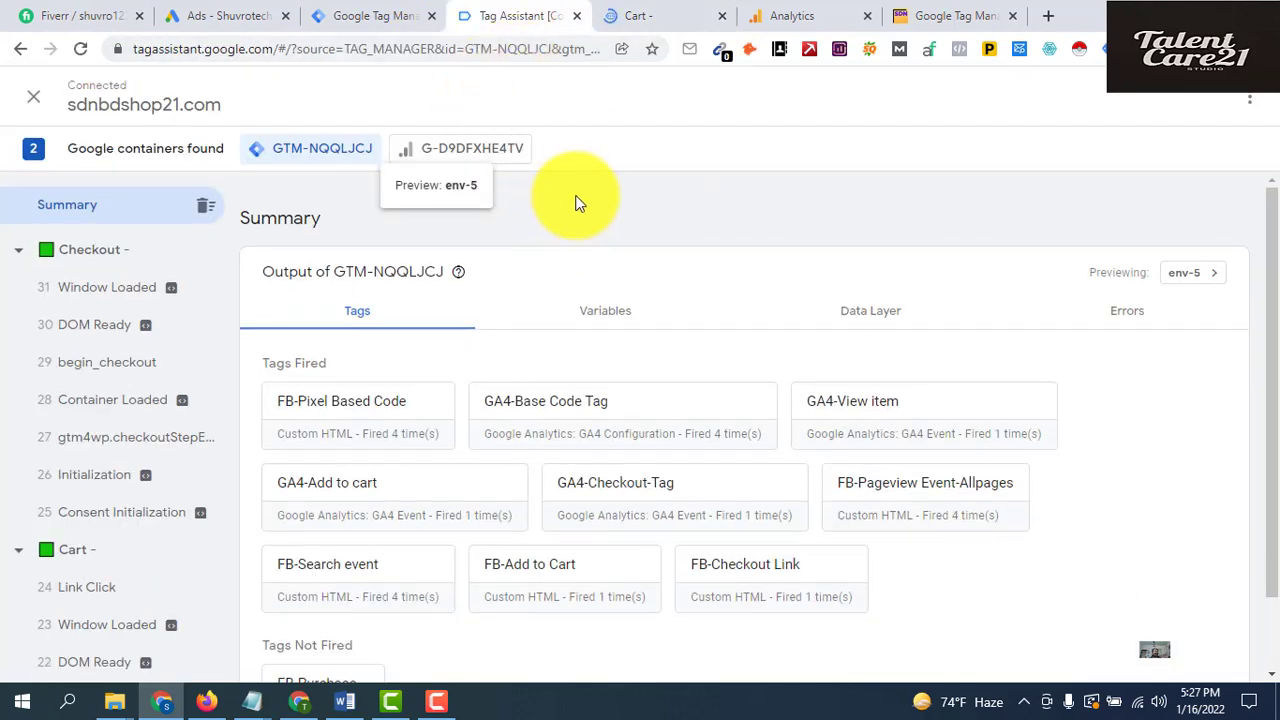
click(652, 18)
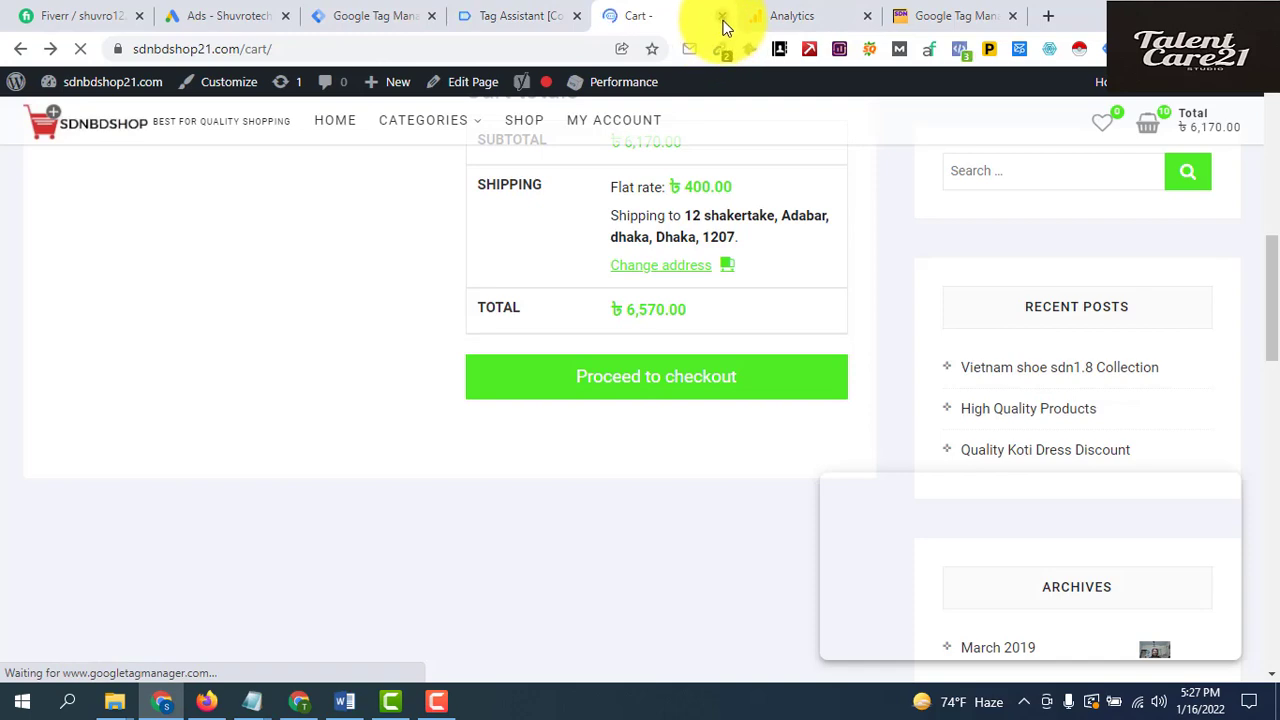
click(722, 16)
click(455, 16)
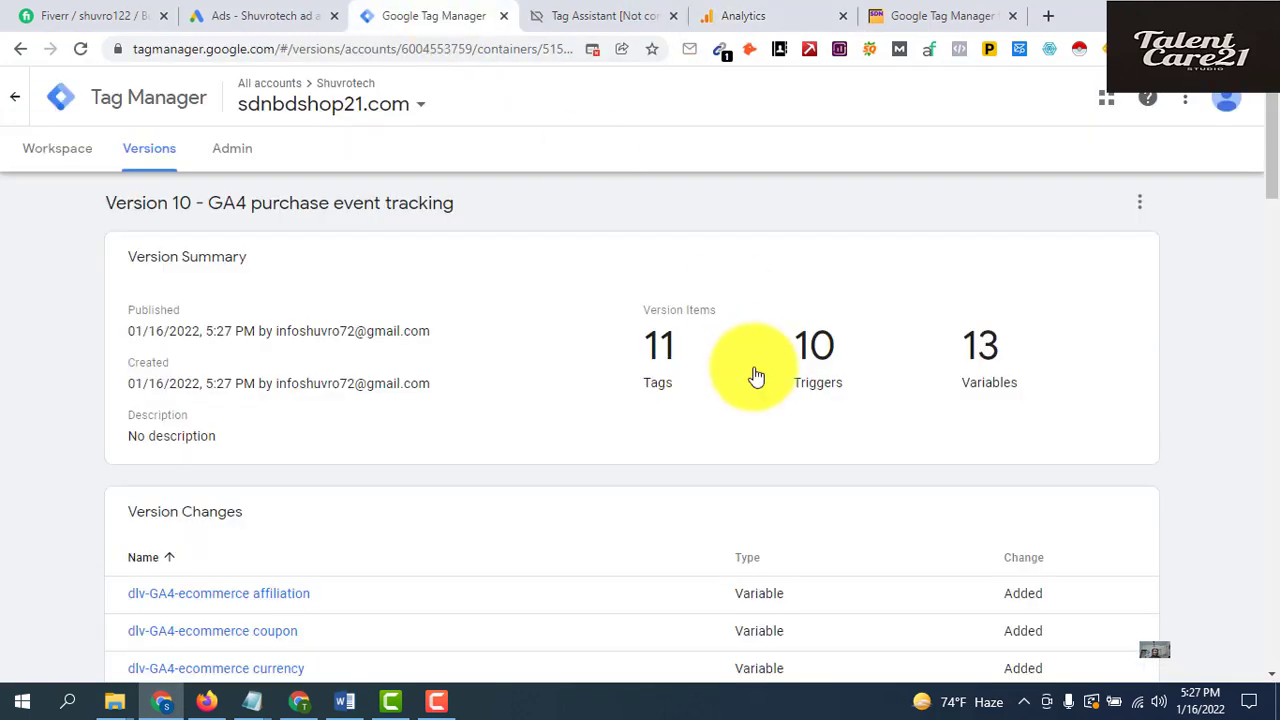
click(48, 156)
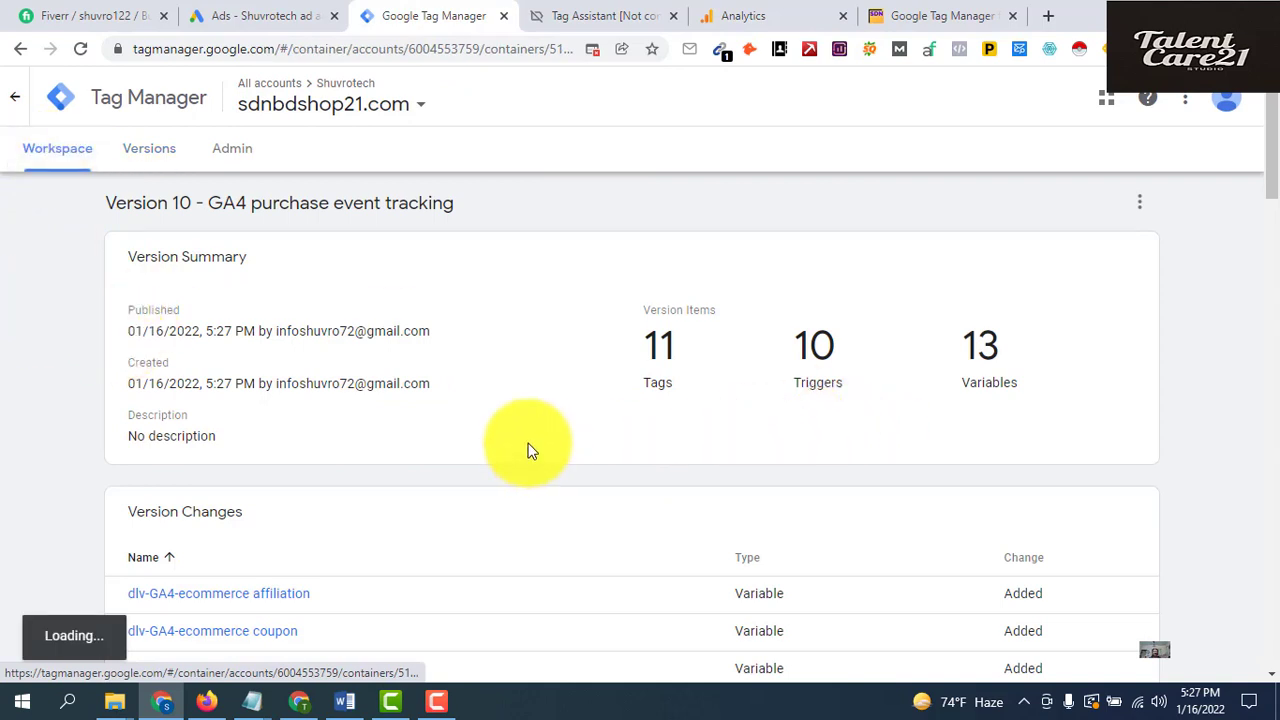
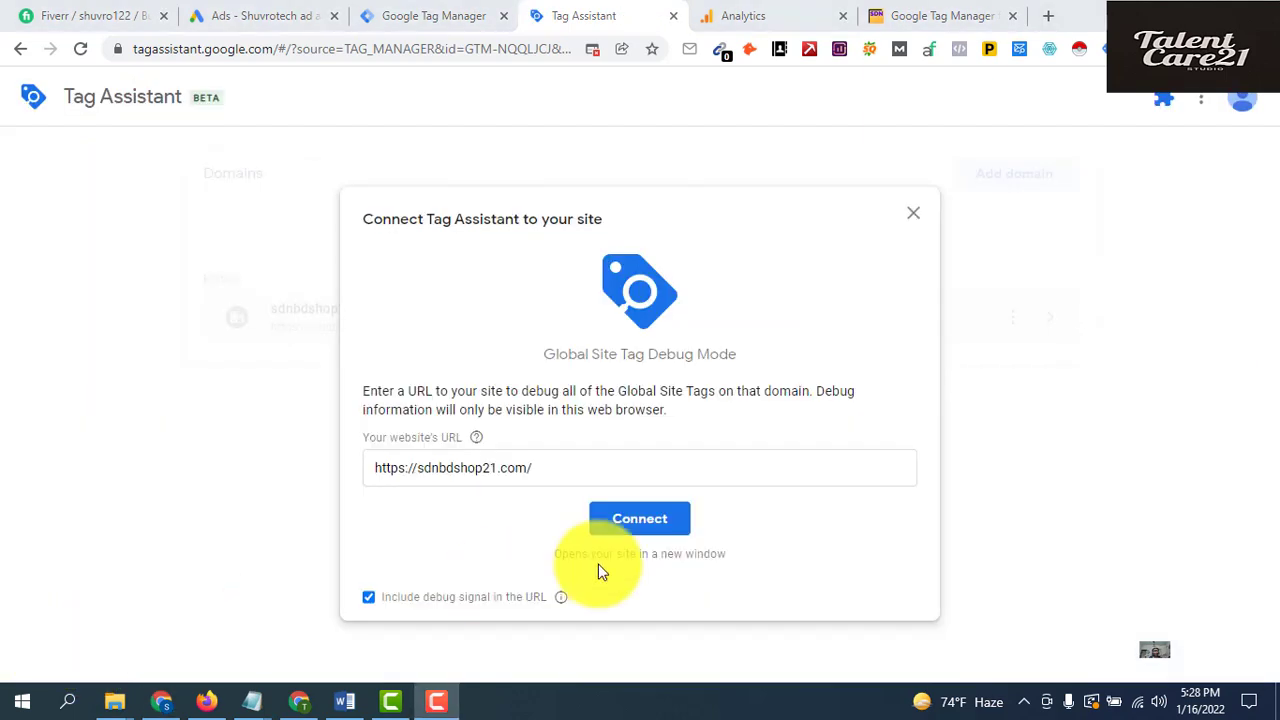
click(648, 522)
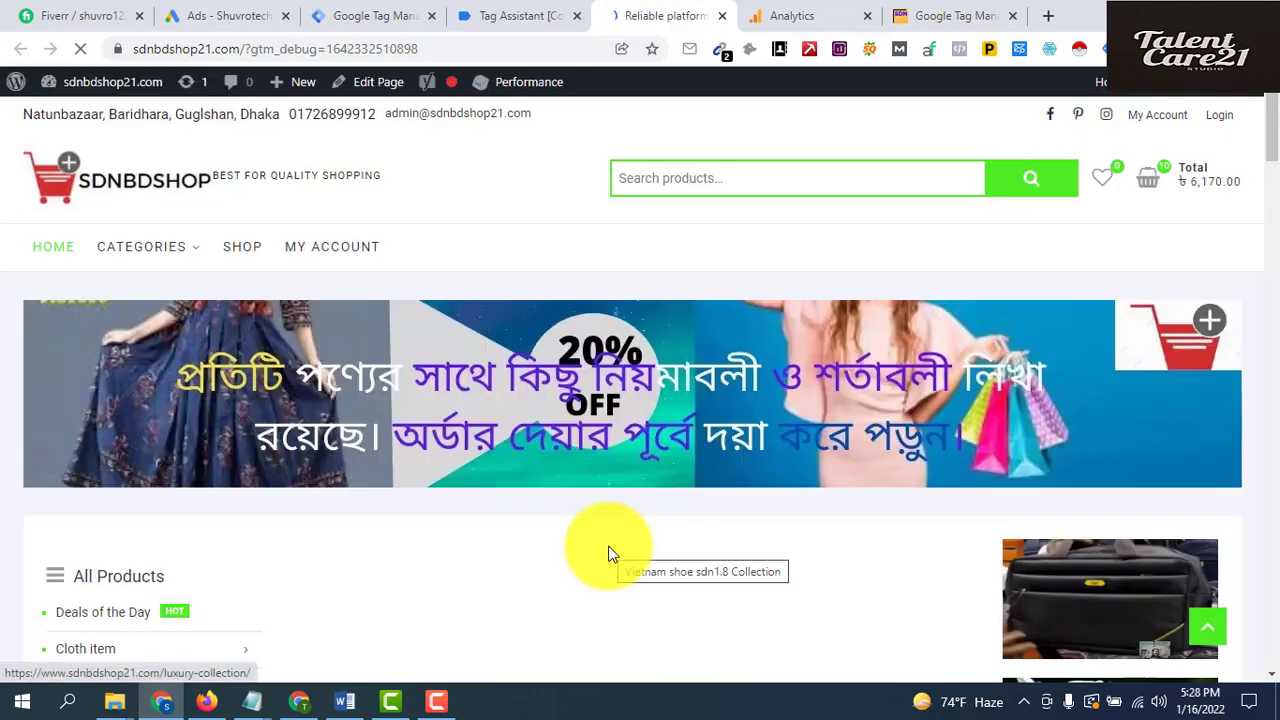
Add one Ac Cotton Shalwar Kameez sdn 600.3 to the shop cart and proceed to checkout
scroll(508, 456, down, 5)
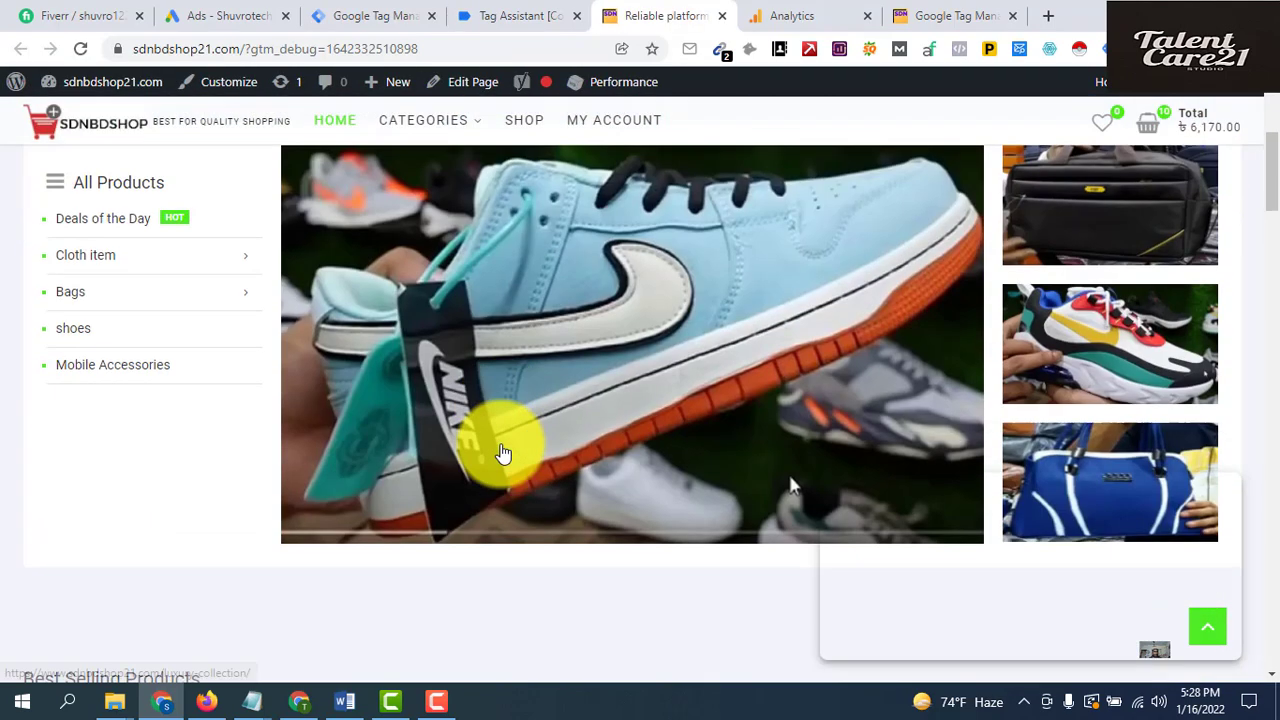
scroll(503, 453, down, 3)
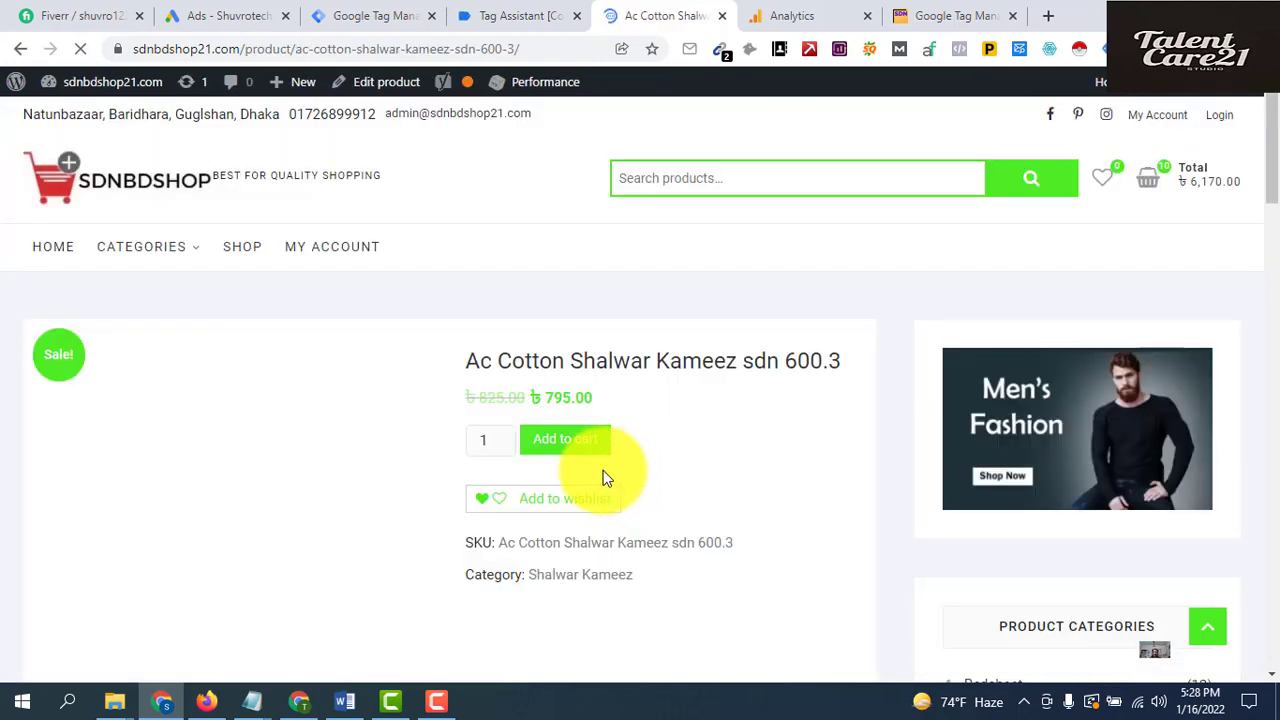
click(566, 446)
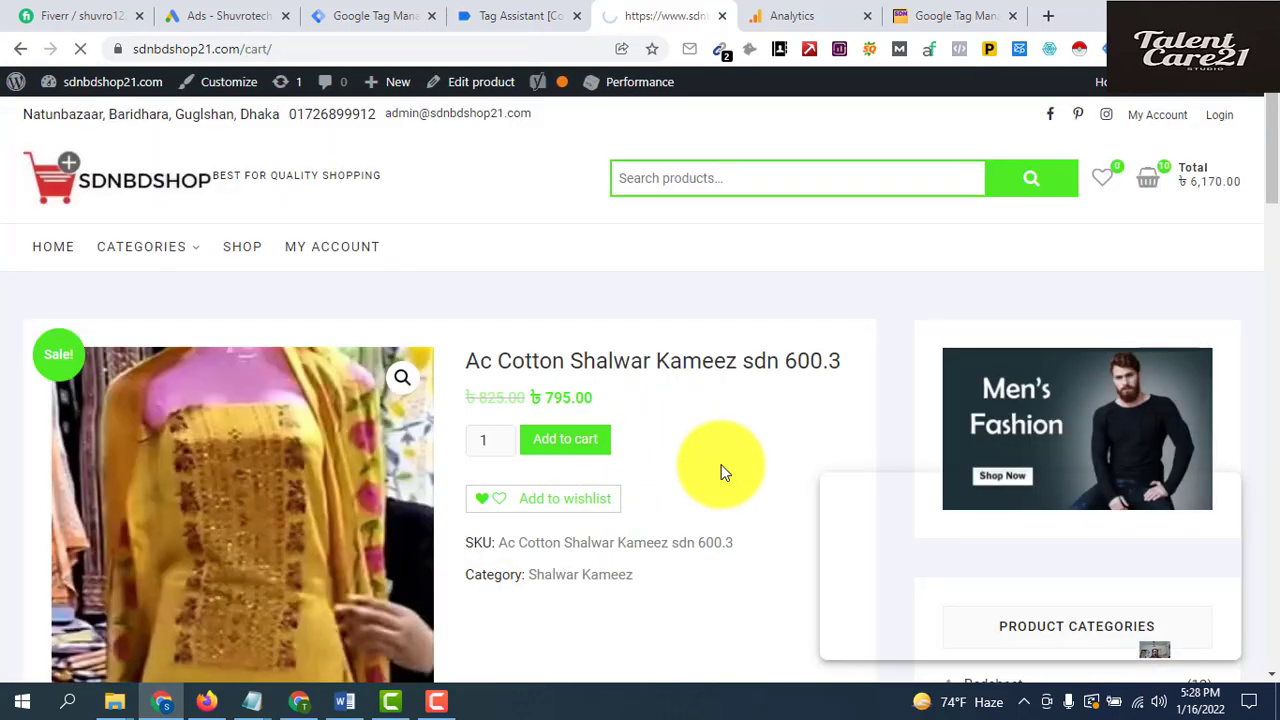
scroll(724, 470, down, 5)
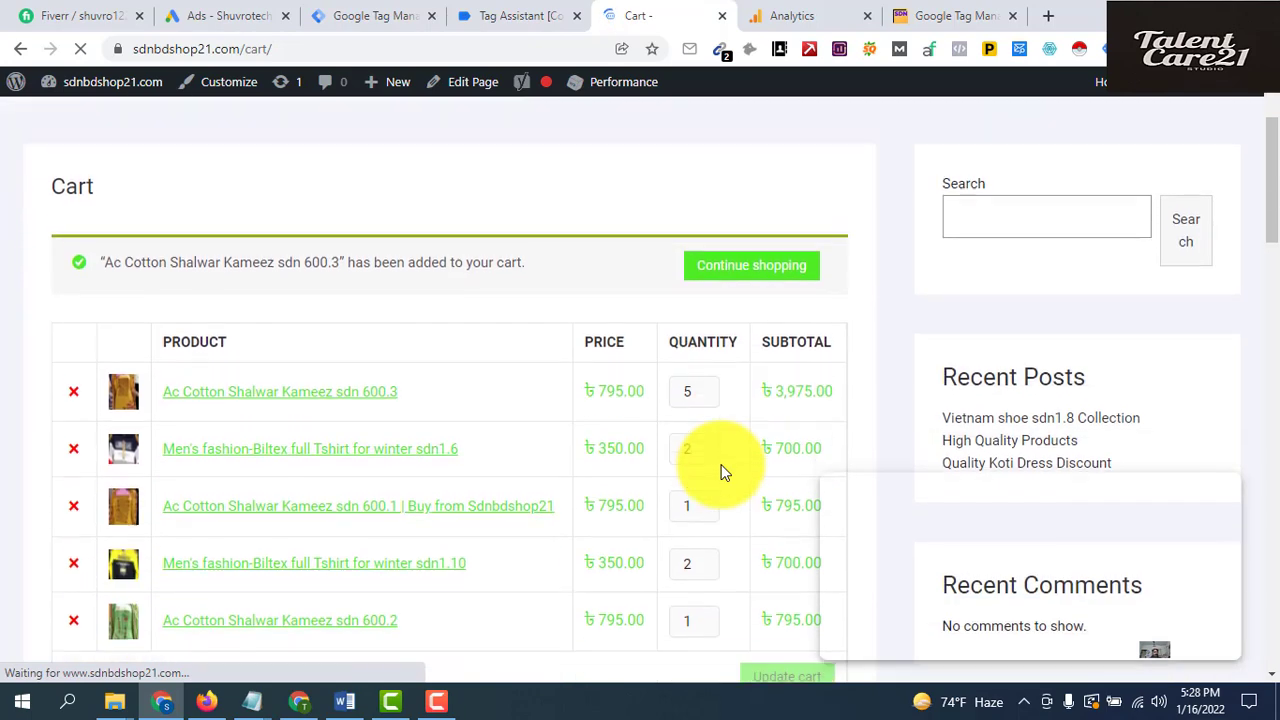
scroll(724, 470, down, 2)
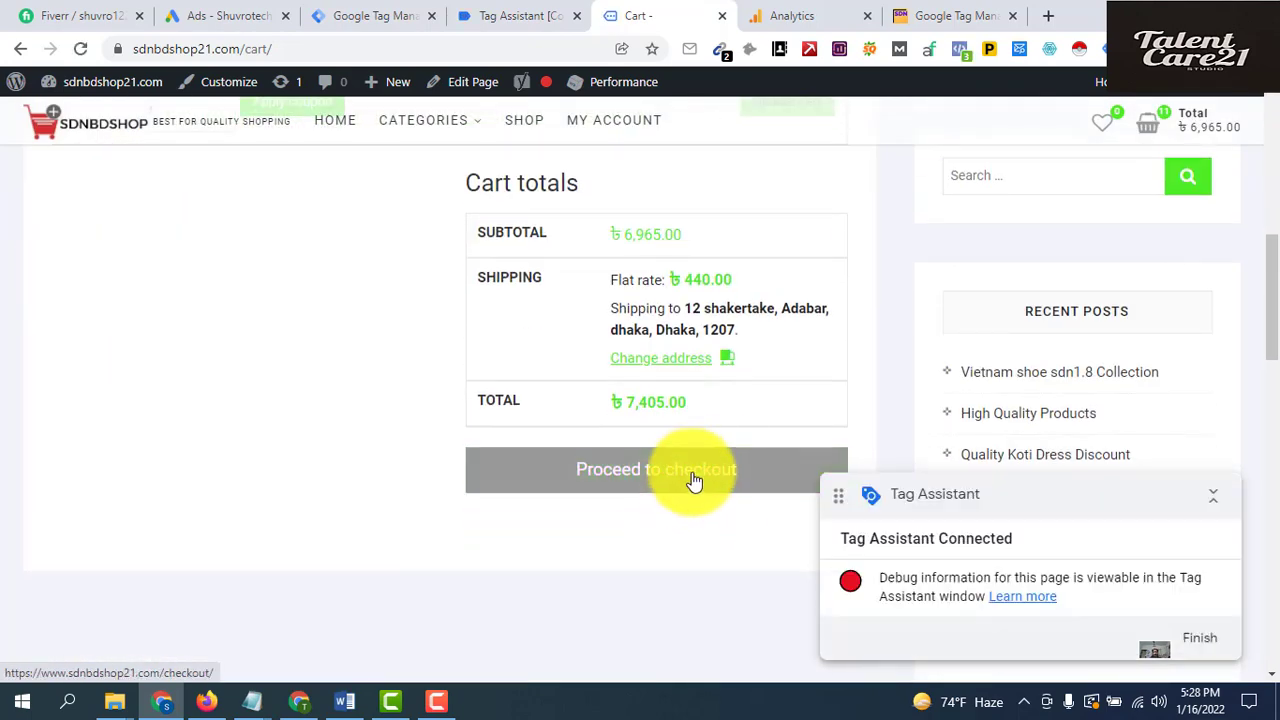
click(697, 477)
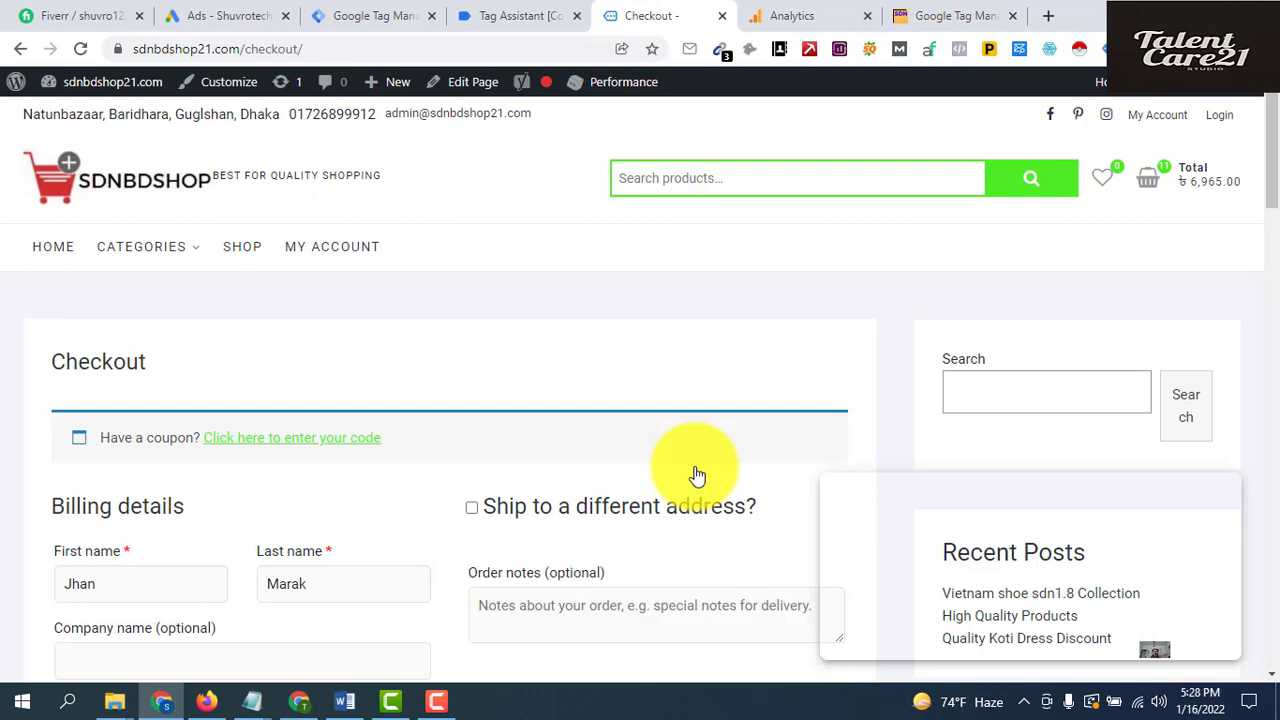
Accept the website's terms and conditions and place the order with direct bank transfer as payment
scroll(667, 469, down, 3)
scroll(667, 469, down, 6)
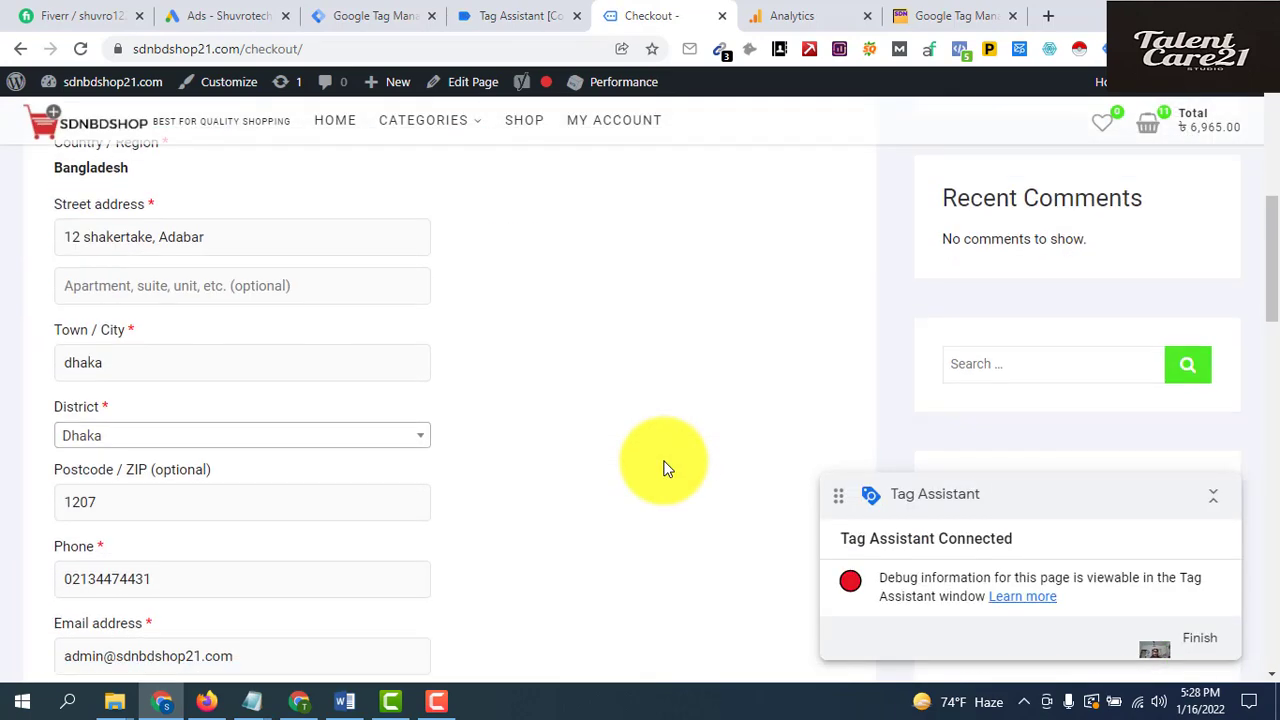
scroll(667, 469, down, 8)
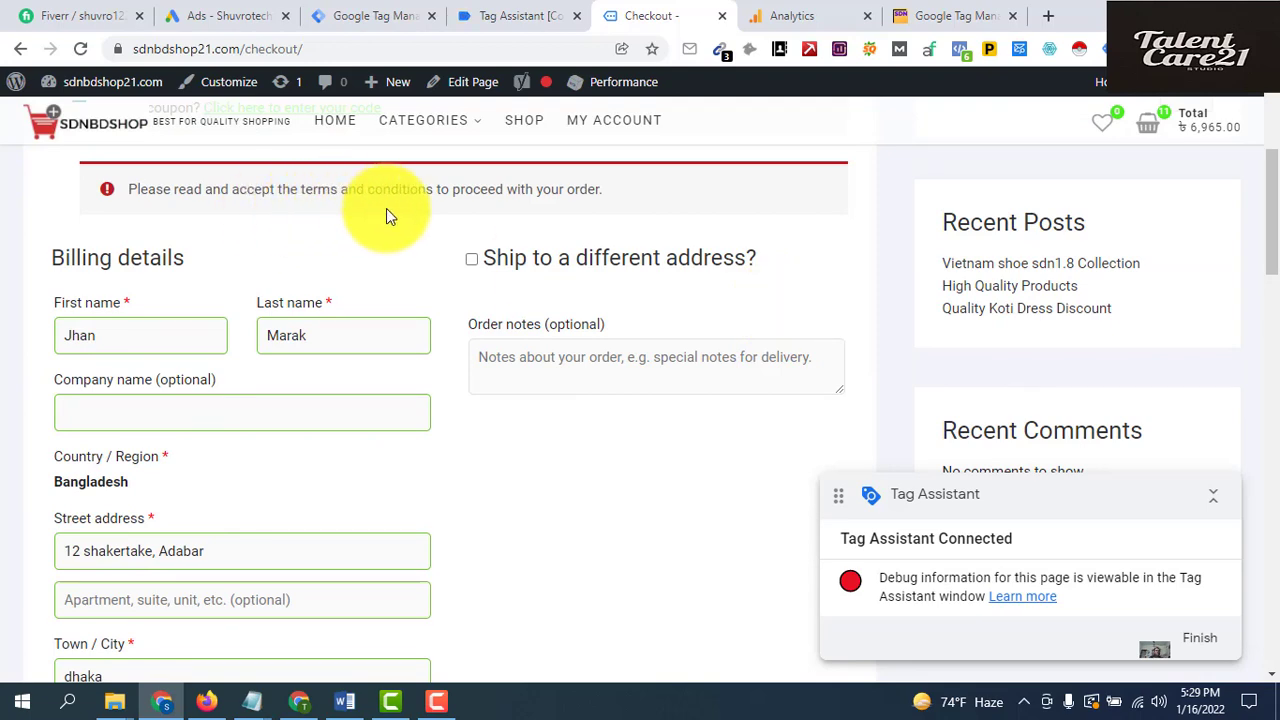
scroll(600, 510, down, 1)
scroll(590, 517, down, 15)
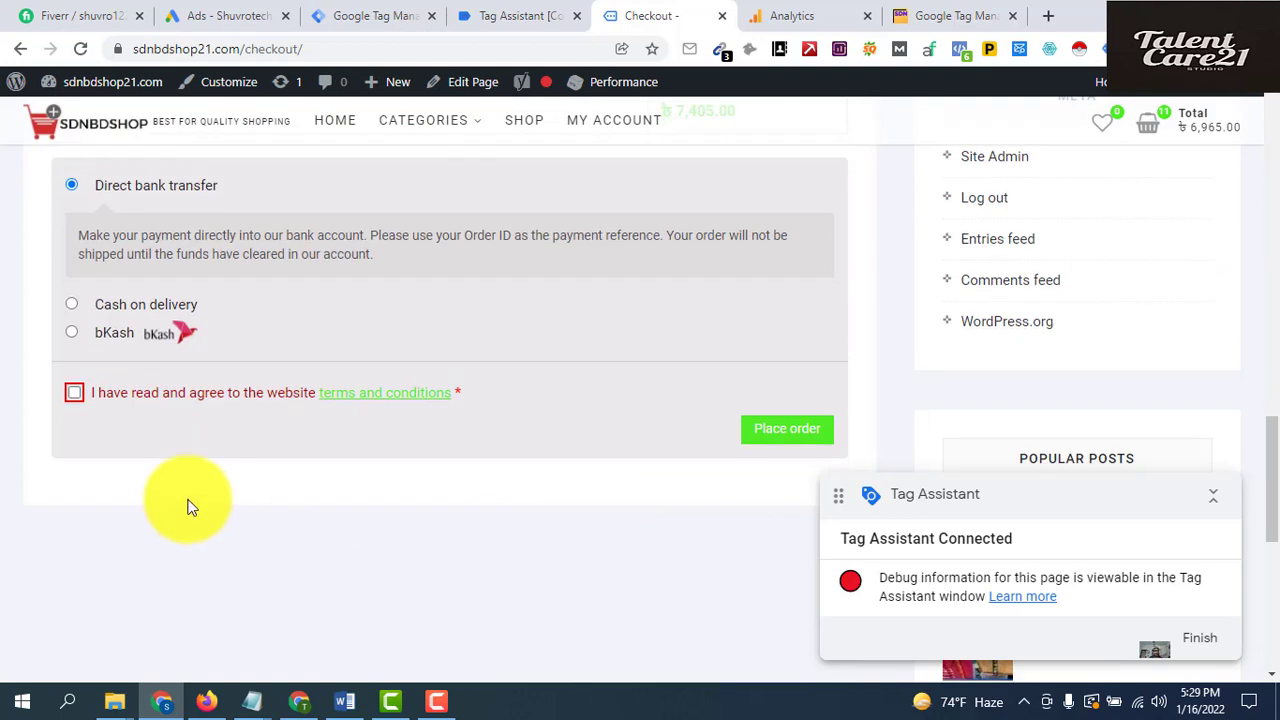
click(75, 393)
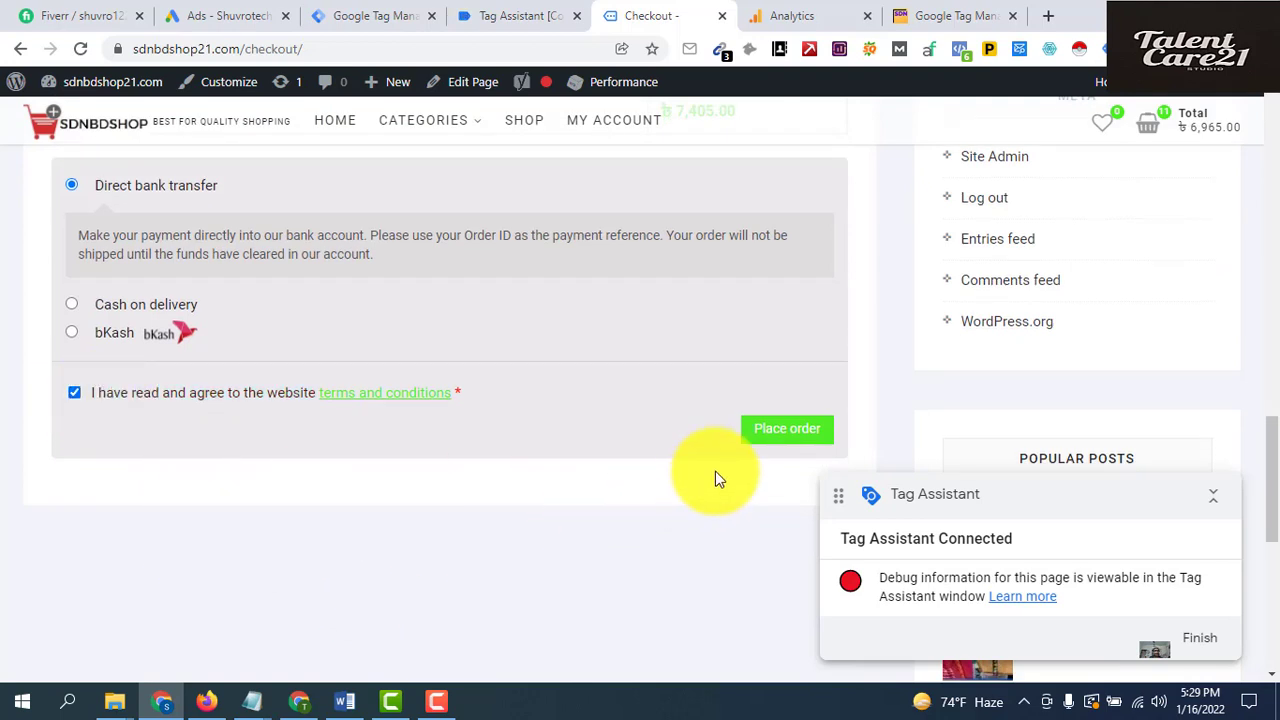
click(777, 432)
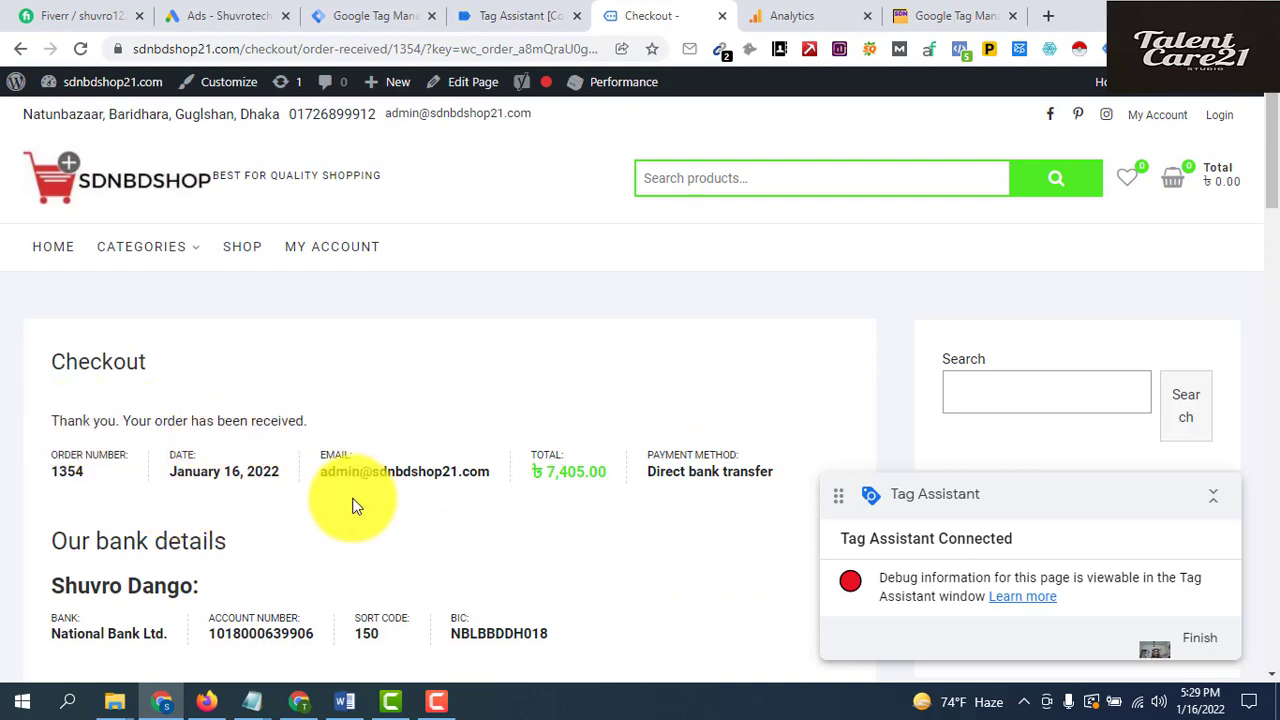
Look over the order confirmation, and examine in Tag Assistant which tags fired on the purchase event
scroll(352, 505, down, 8)
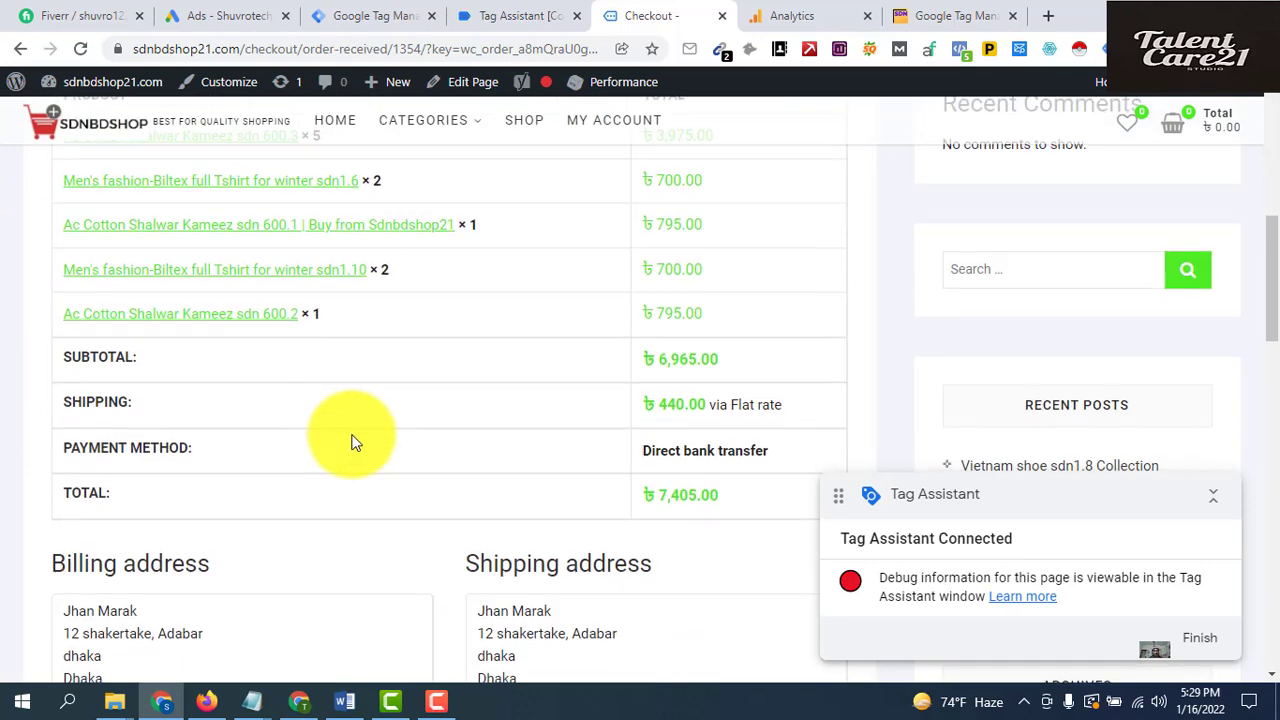
scroll(352, 443, down, 5)
scroll(352, 443, up, 12)
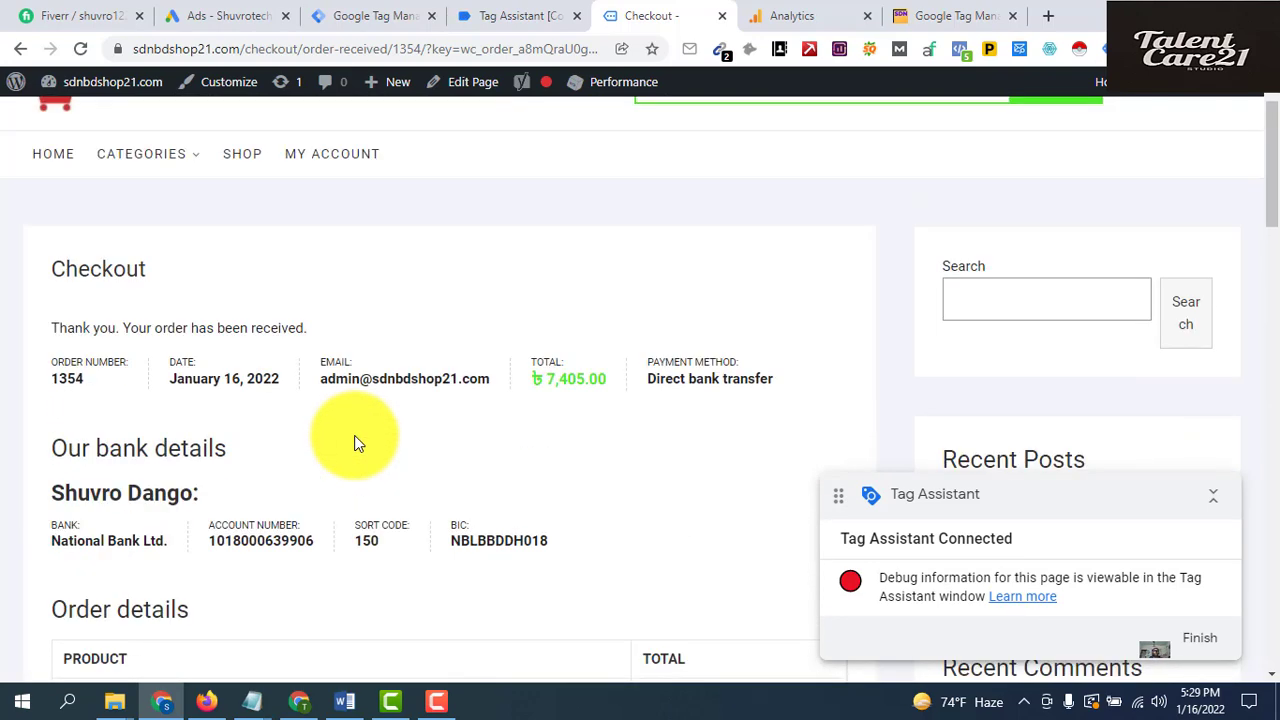
click(505, 17)
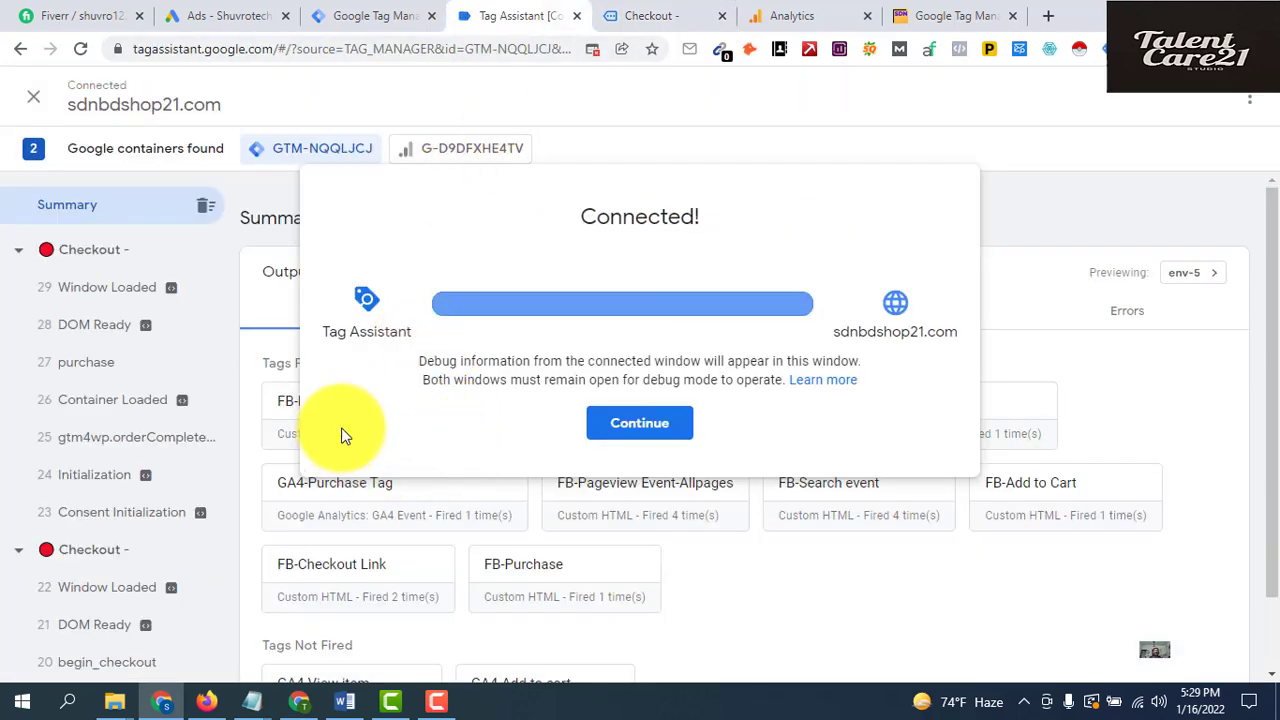
click(616, 426)
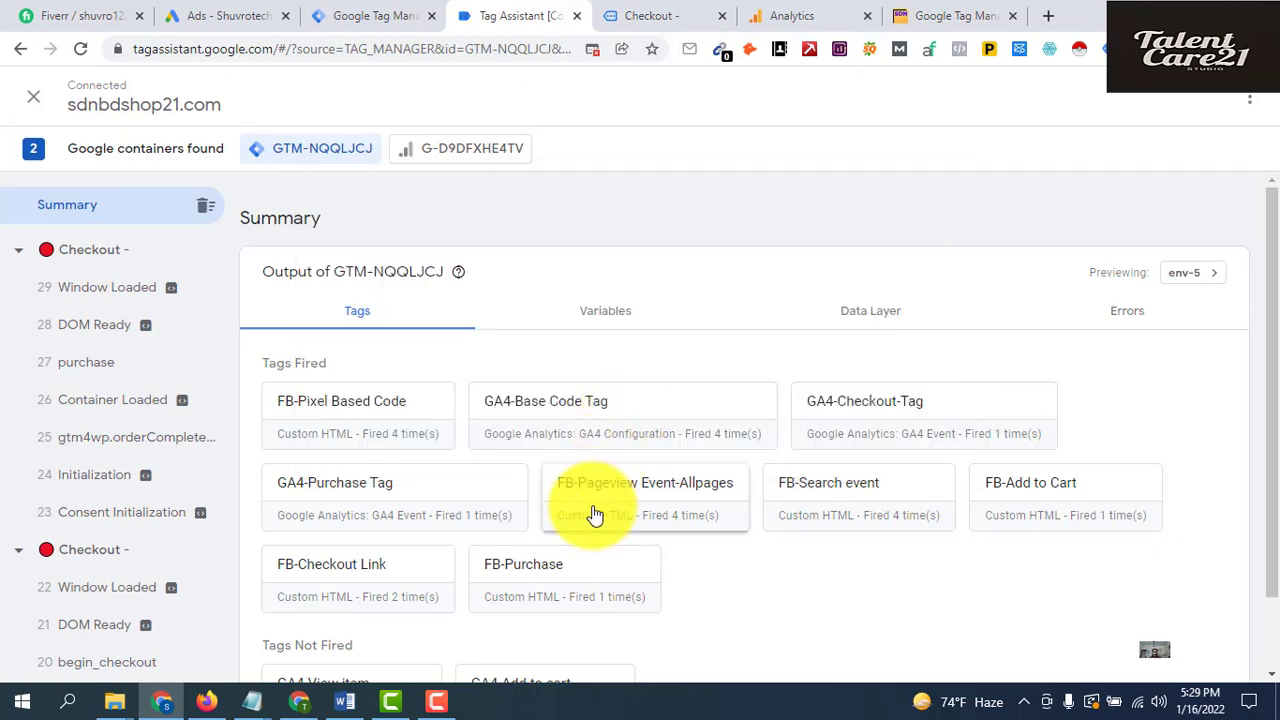
click(100, 366)
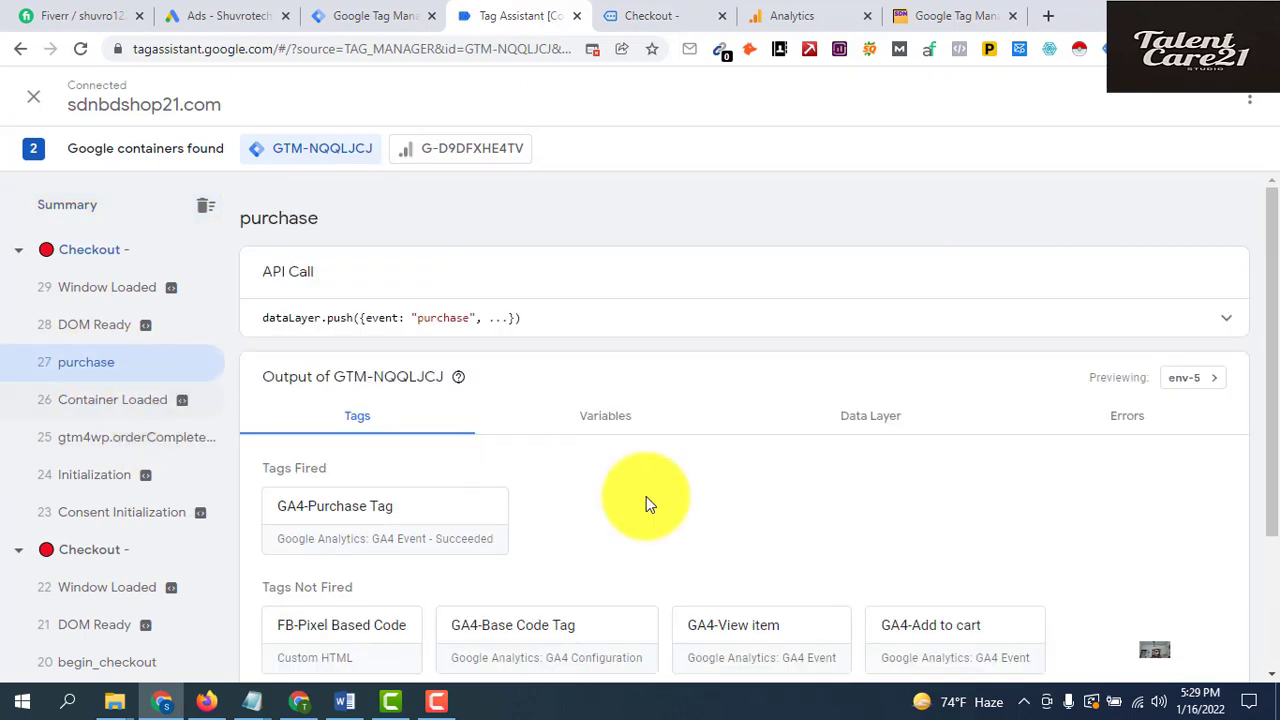
scroll(643, 492, down, 2)
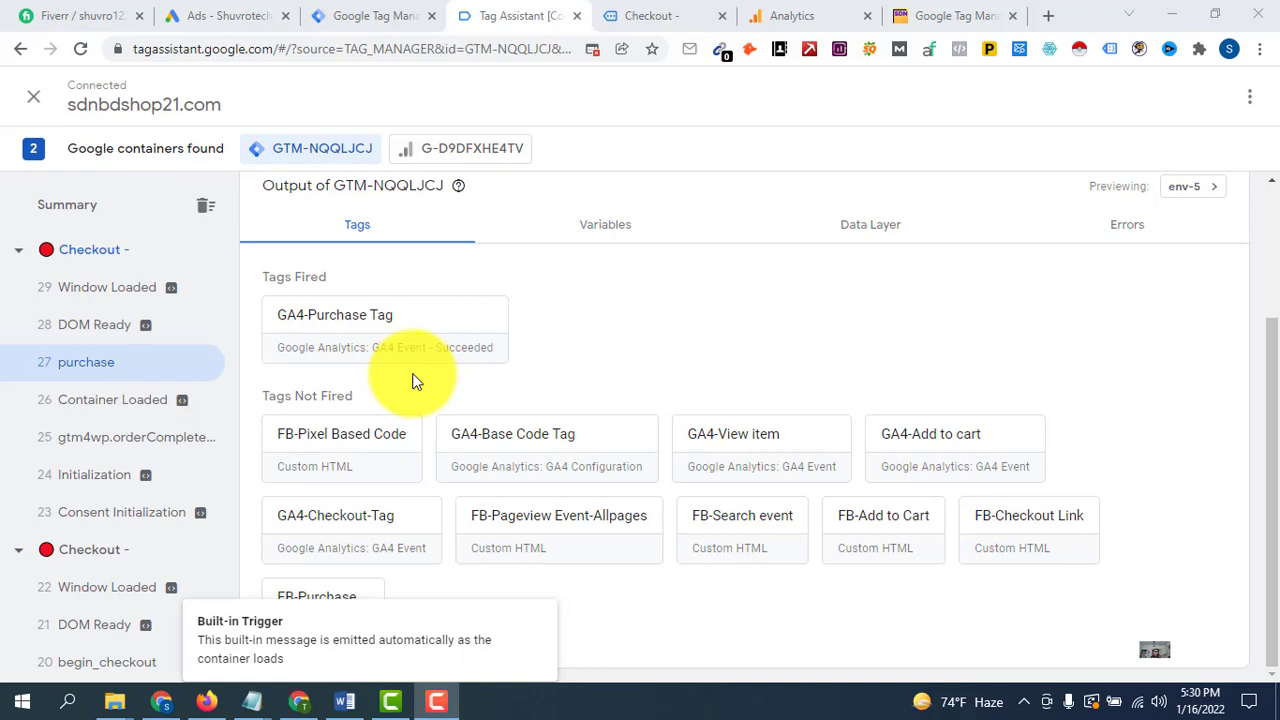
Switch to Analytics, close the web stream details, and examine the top events in the sdnbdshop21 reports snapshot
click(806, 18)
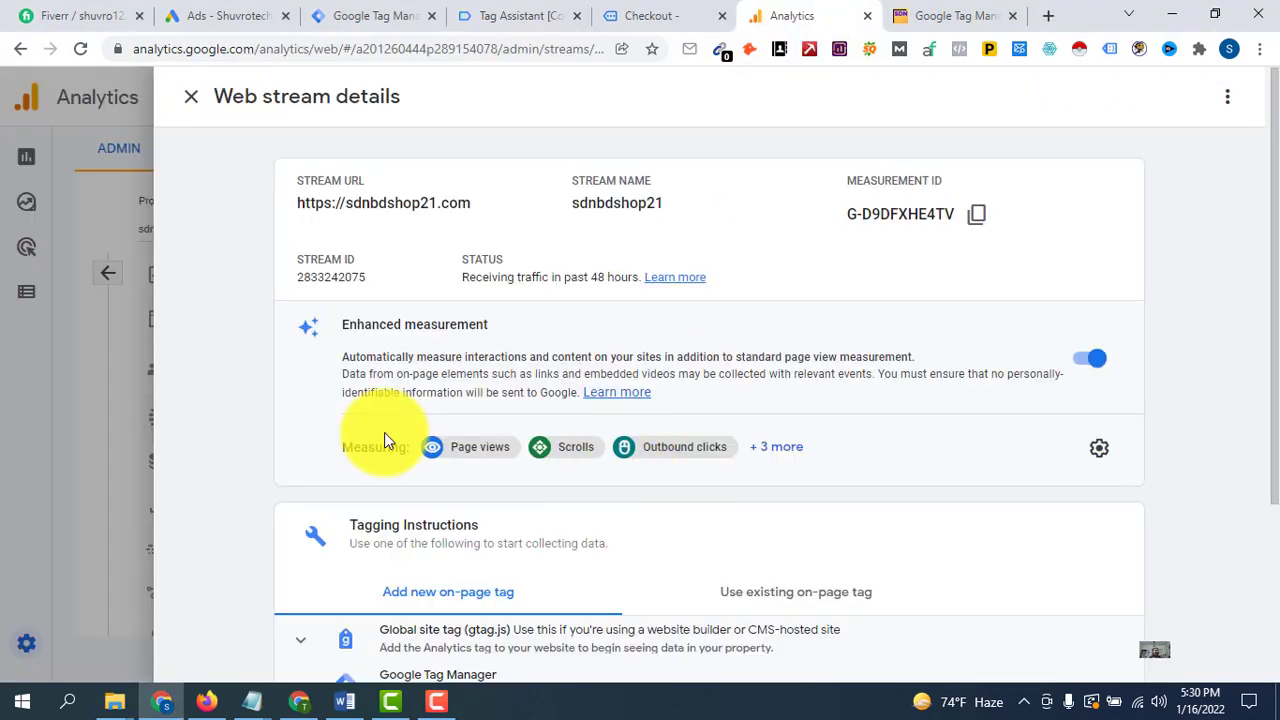
click(191, 96)
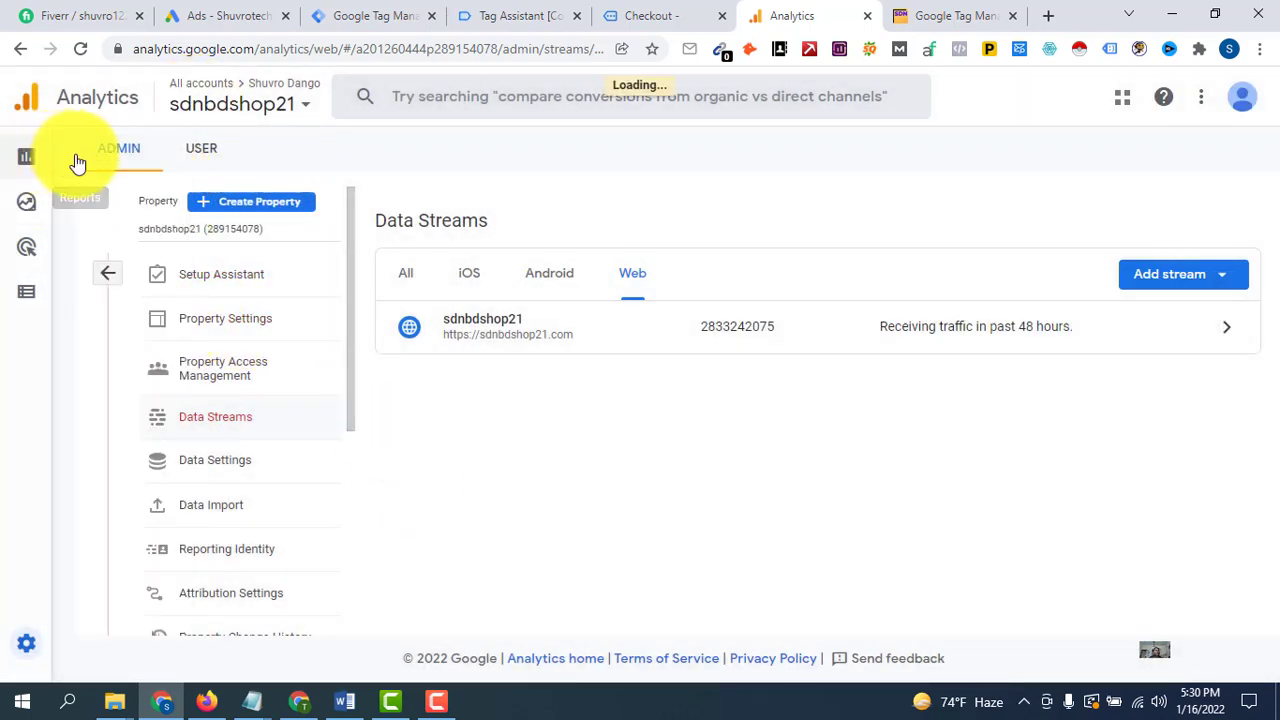
click(29, 157)
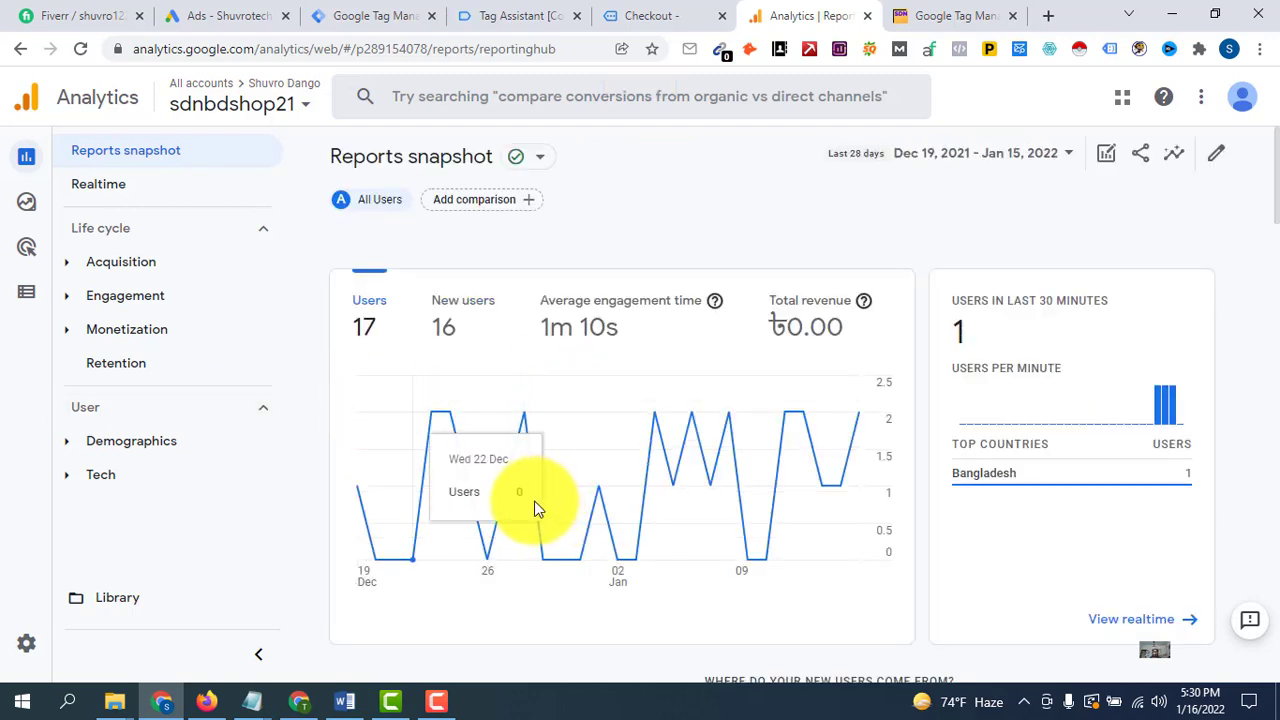
scroll(531, 500, down, 3)
scroll(520, 433, down, 9)
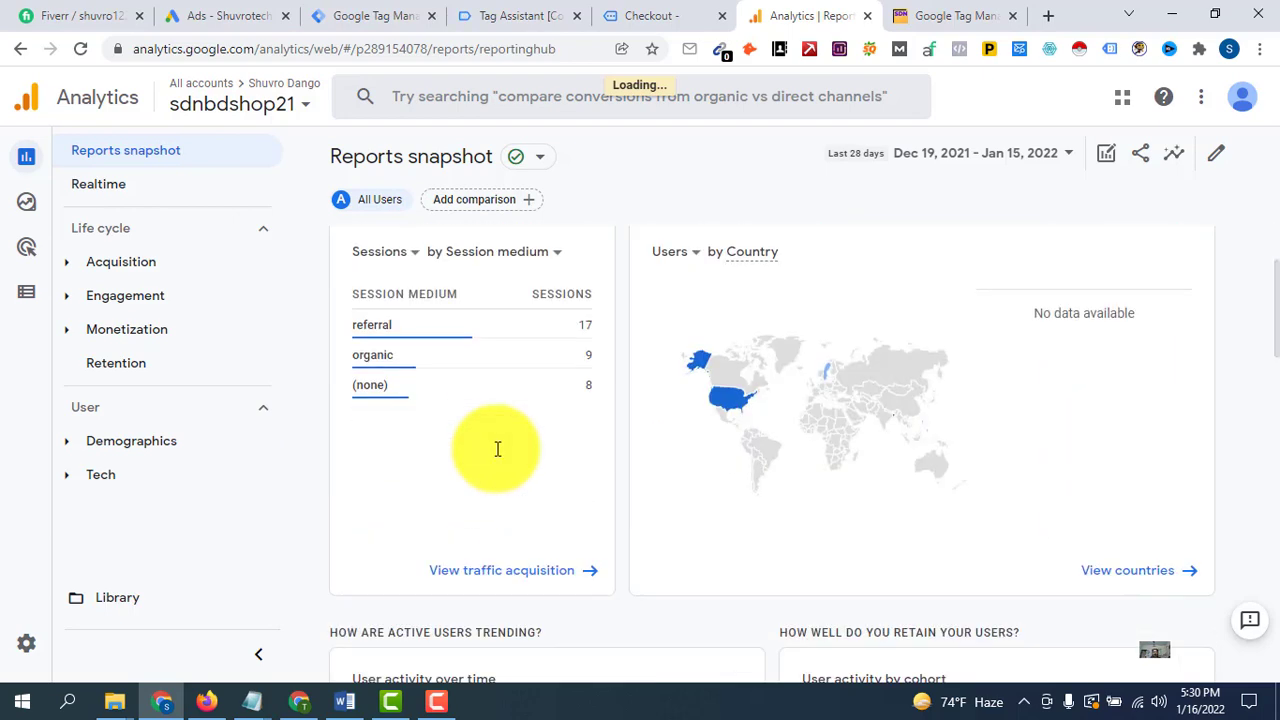
scroll(522, 517, down, 5)
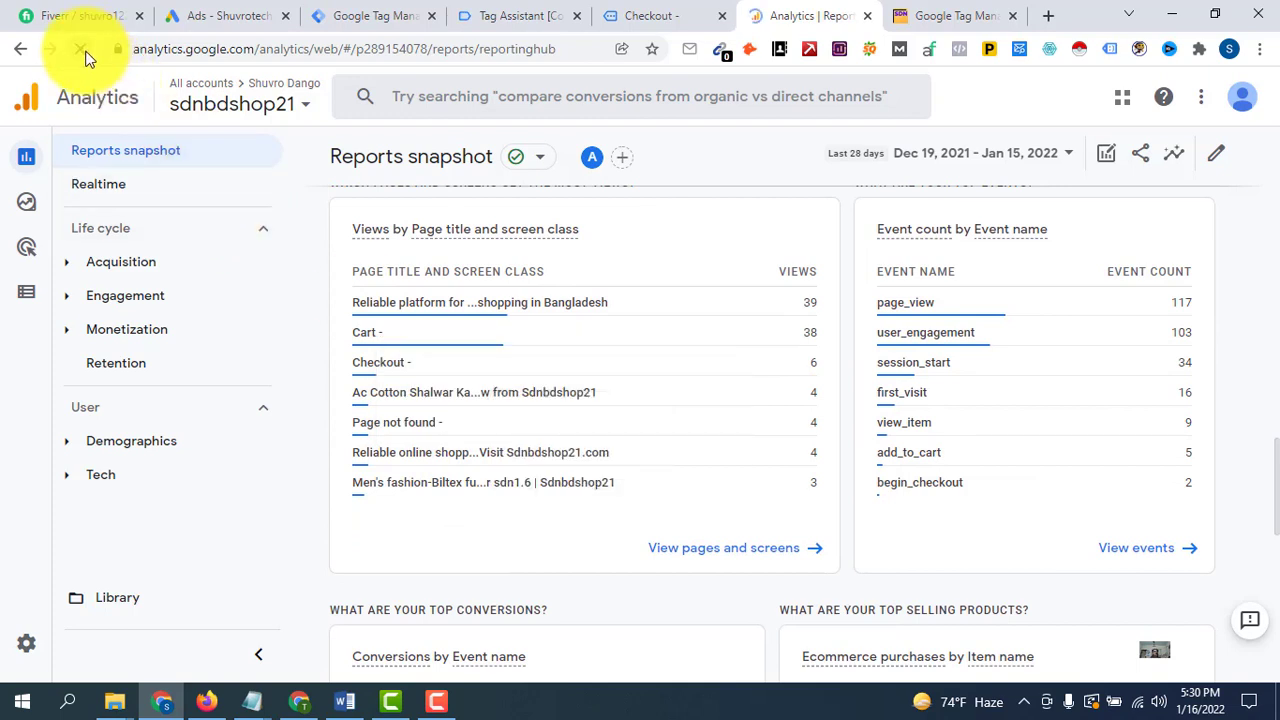
Reload the reports snapshot and check its events, conversions and ecommerce purchases cards for the test purchase
click(84, 52)
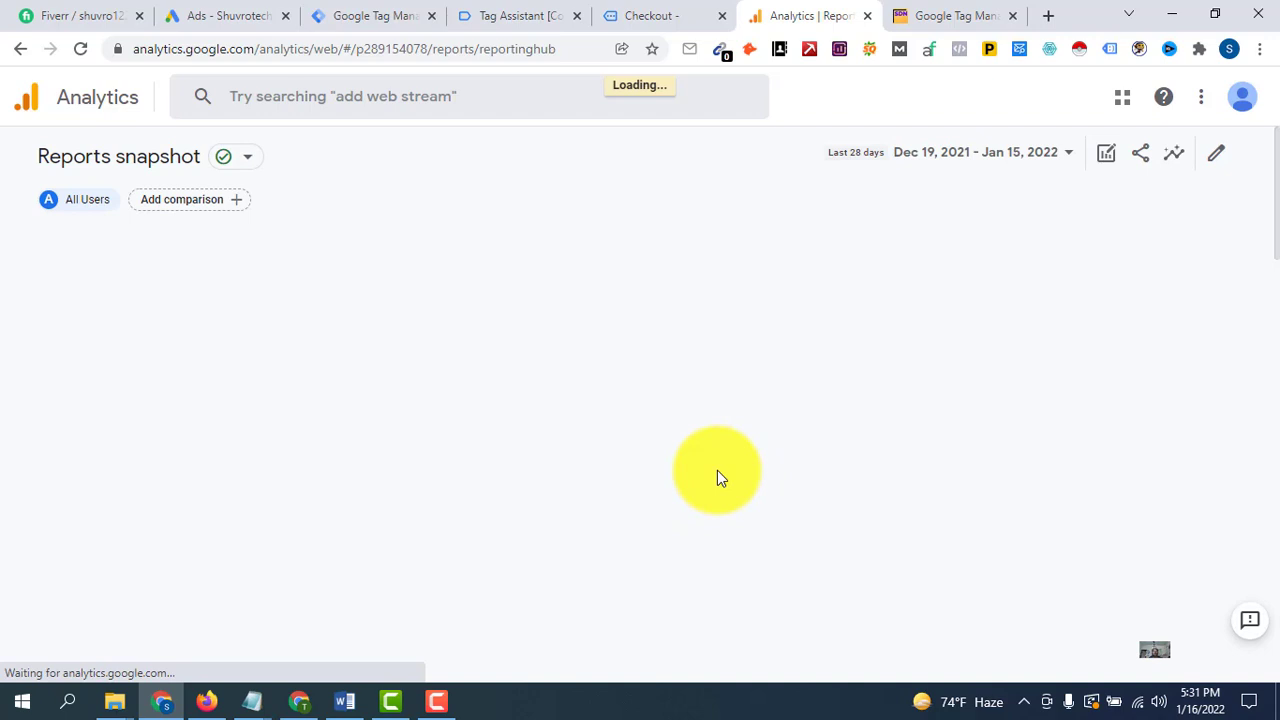
scroll(702, 443, down, 3)
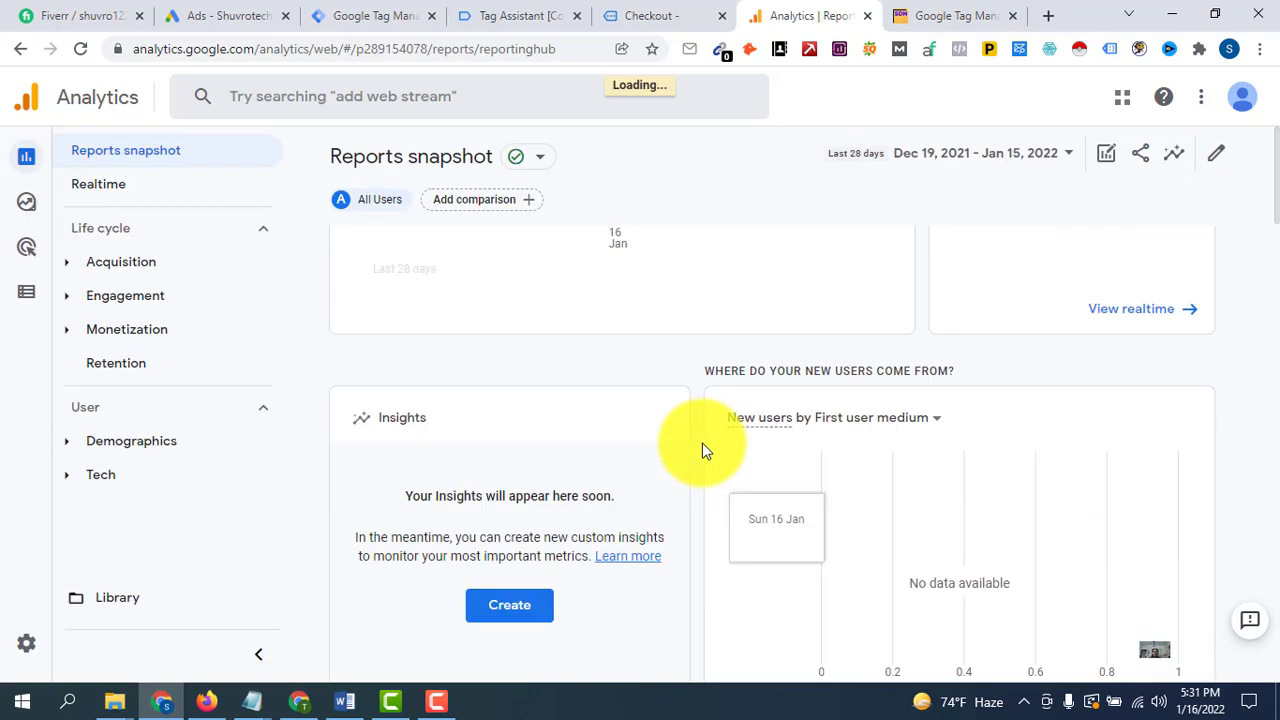
scroll(702, 450, down, 10)
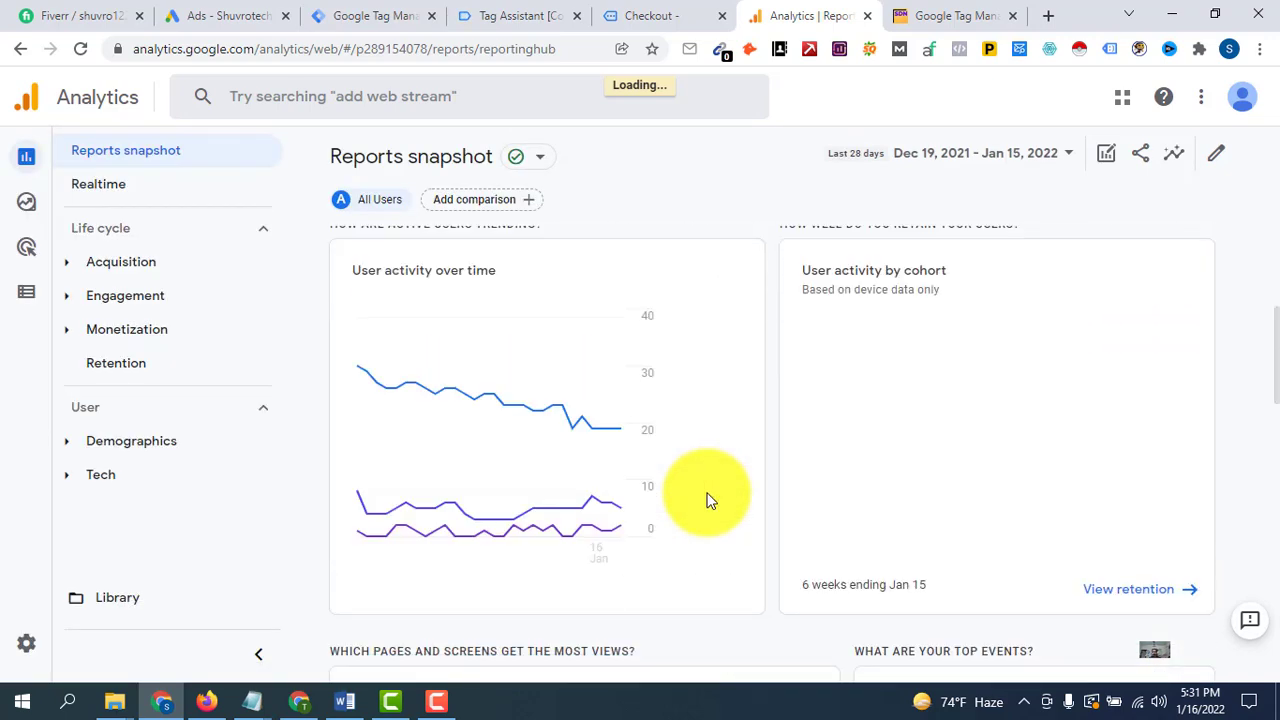
scroll(704, 499, down, 9)
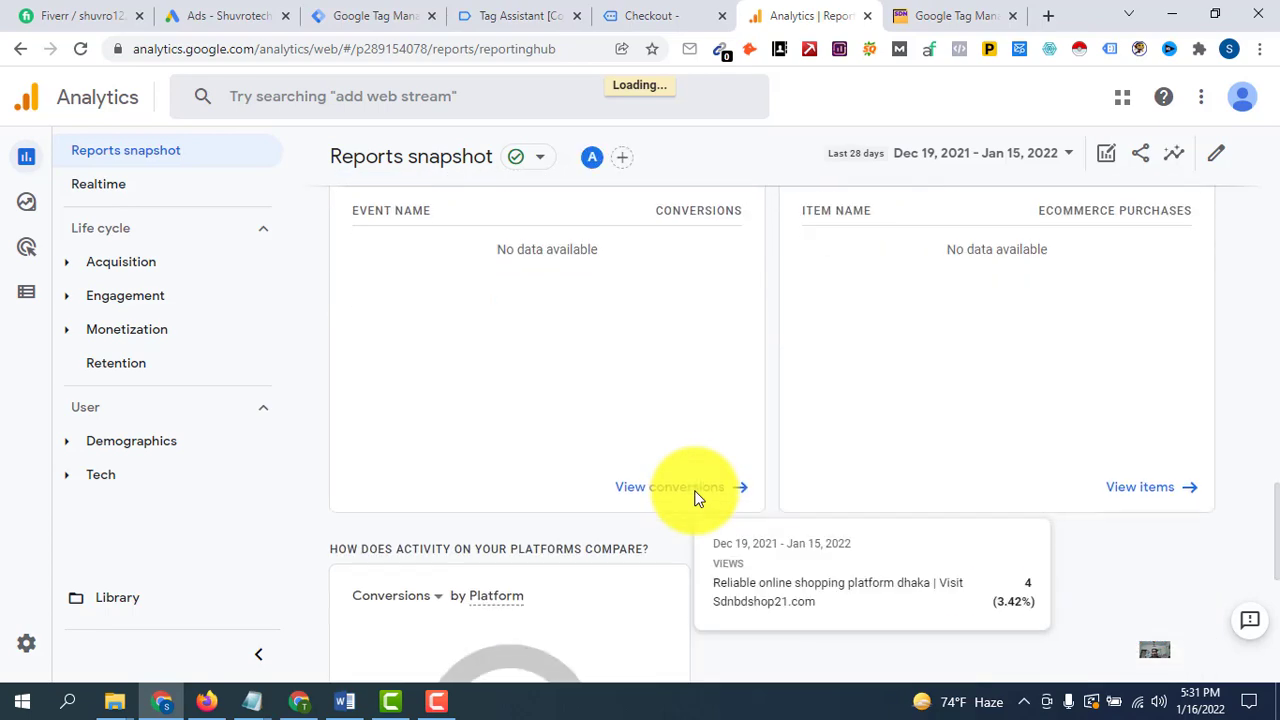
scroll(672, 410, down, 3)
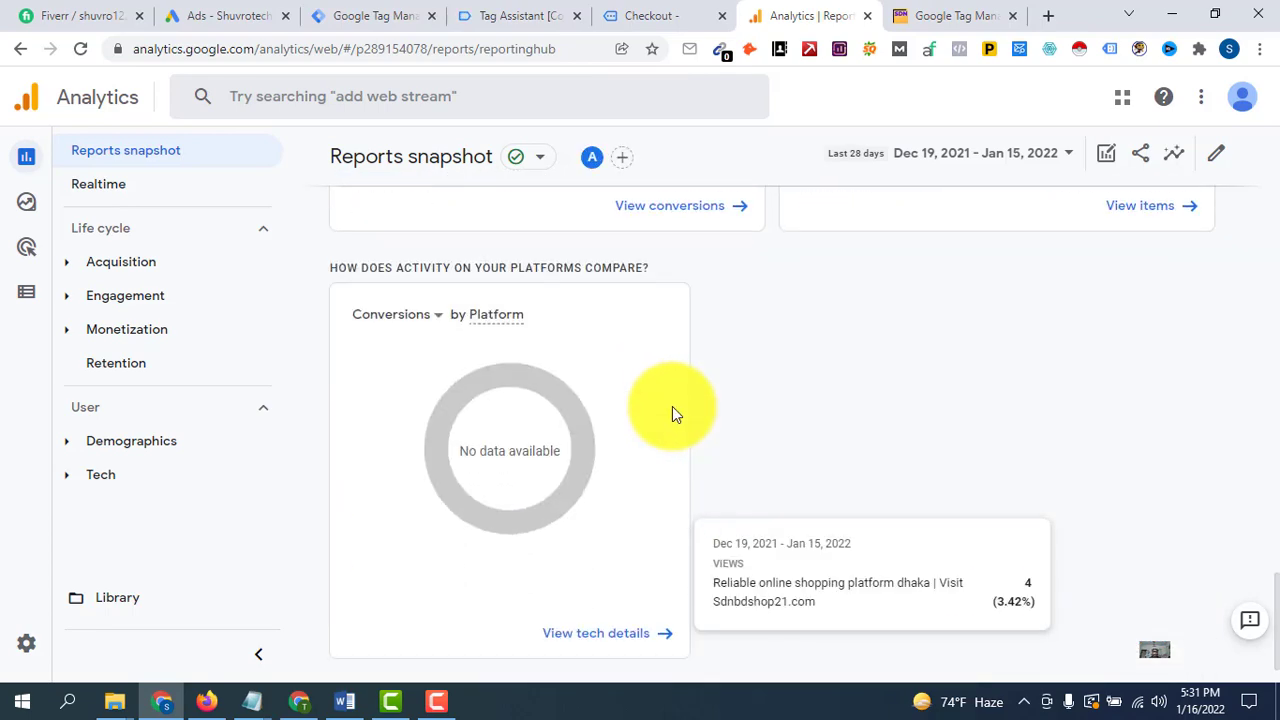
scroll(673, 410, up, 4)
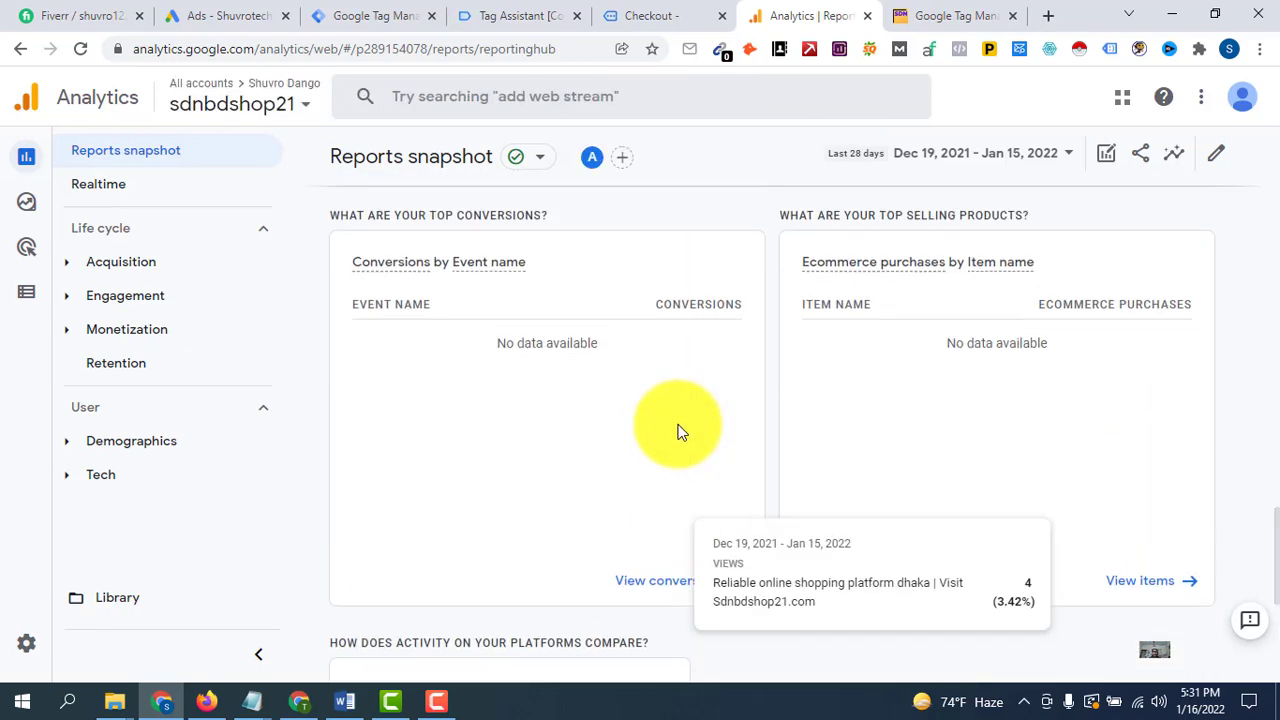
scroll(677, 430, down, 5)
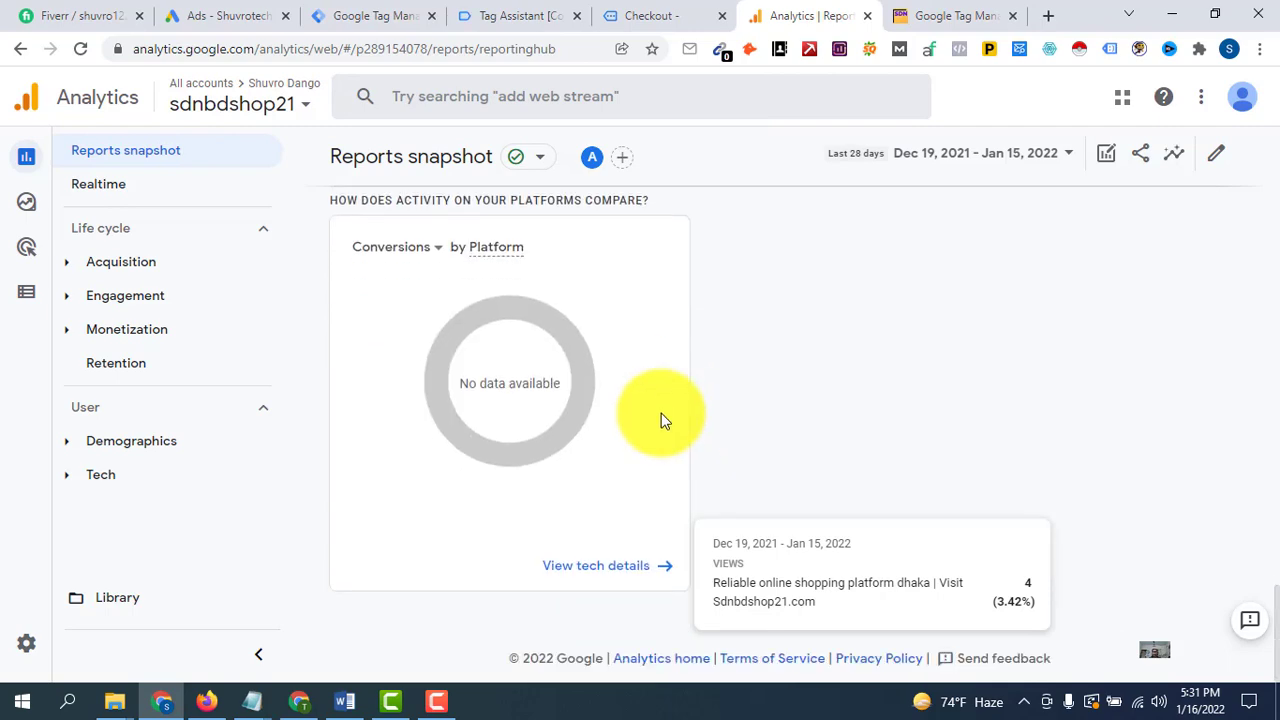
scroll(661, 418, up, 6)
scroll(661, 418, up, 2)
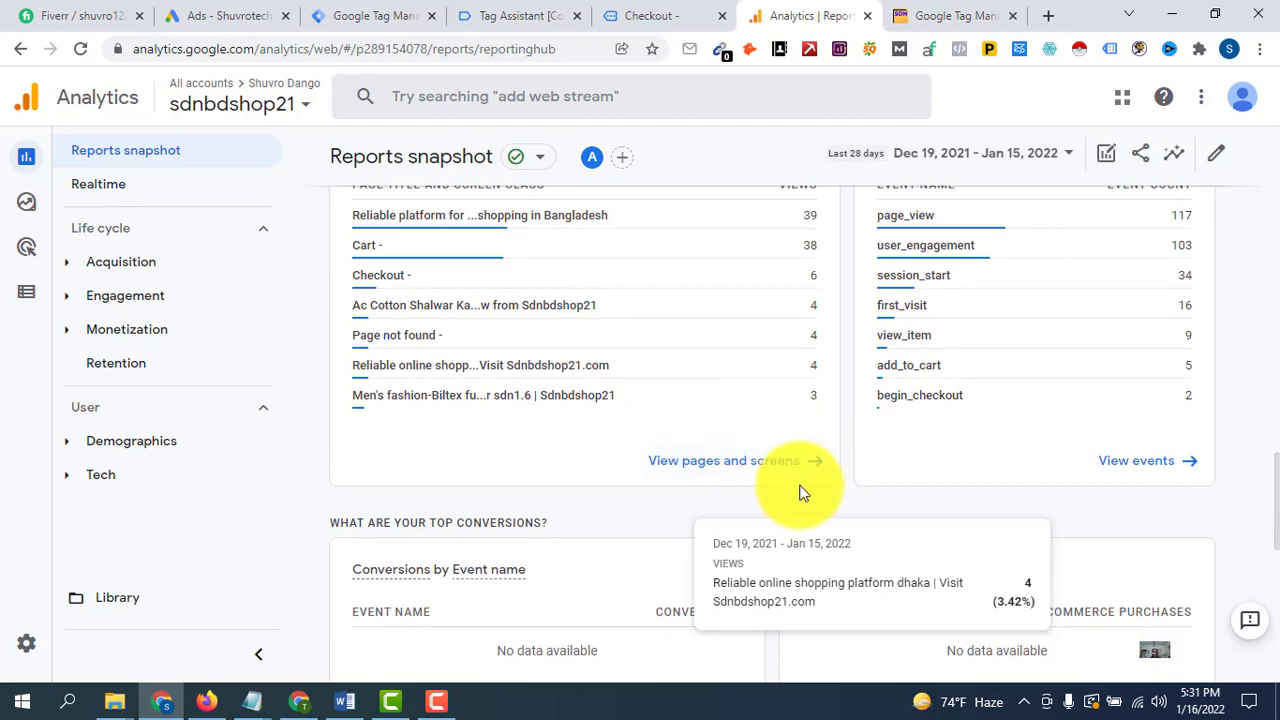
mouse_move(917, 409)
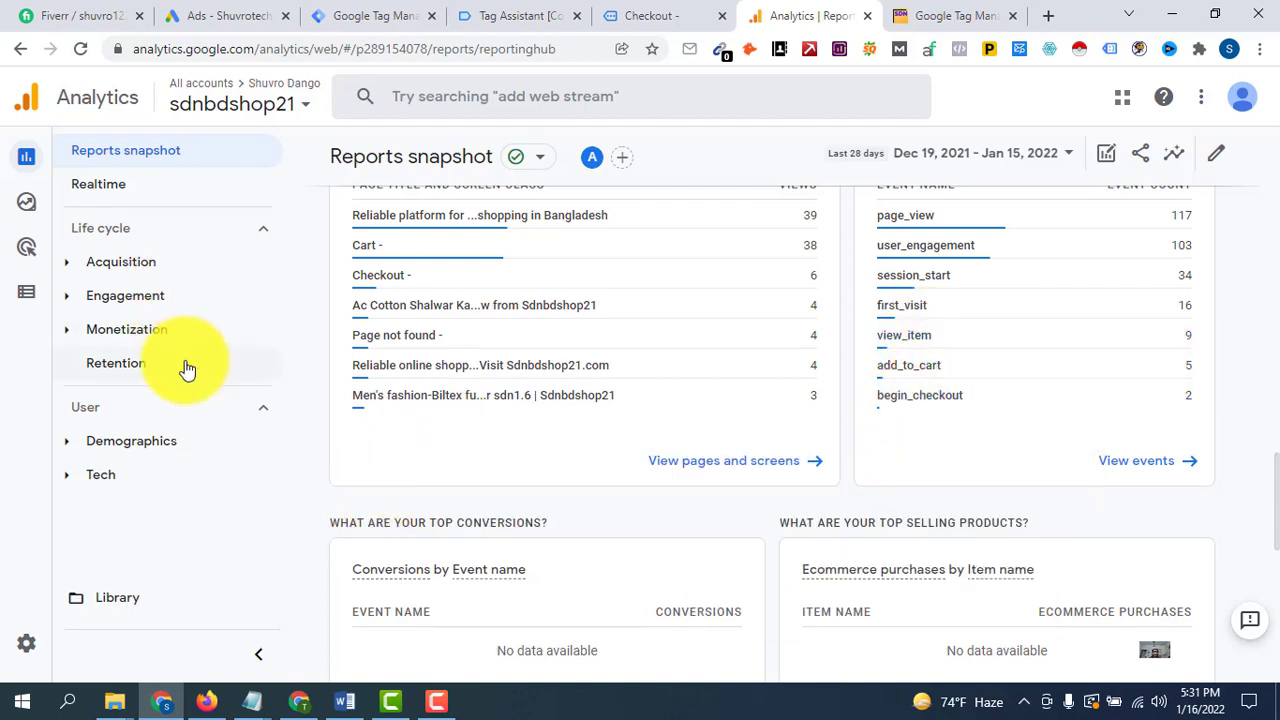
Check the property's existing events for a purchase event, and open its list of conversion events
click(52, 651)
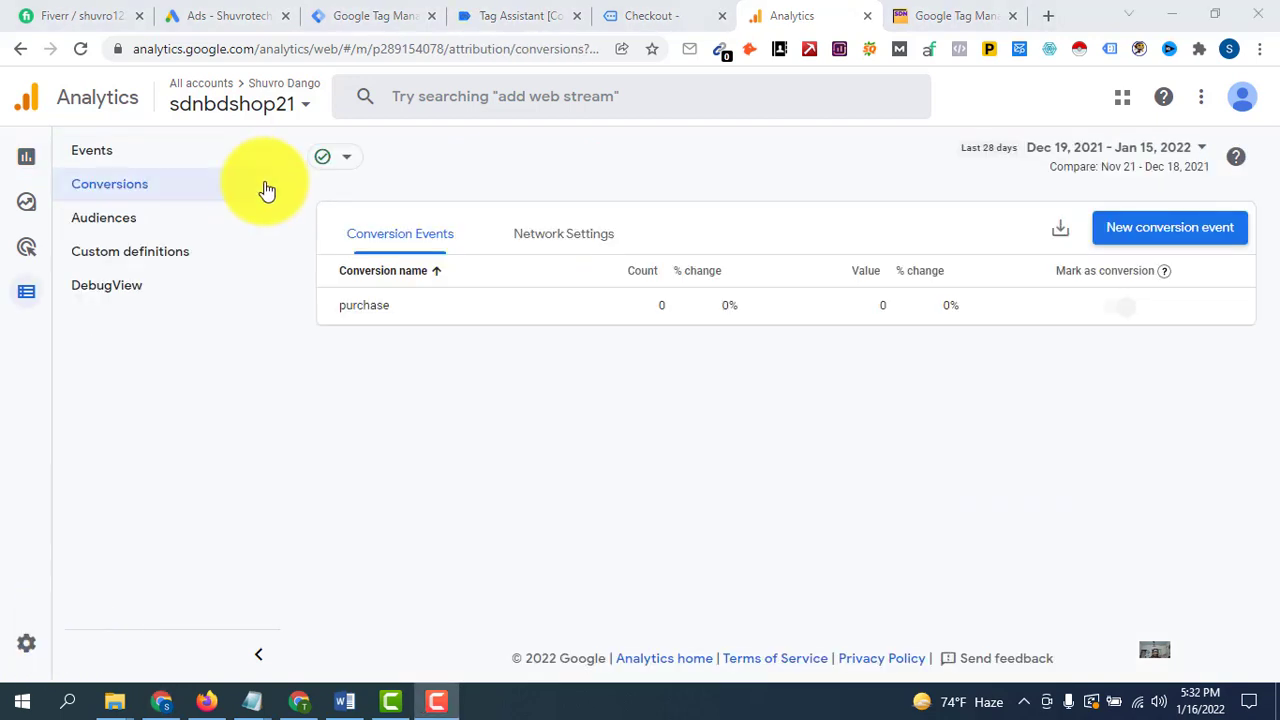
click(128, 163)
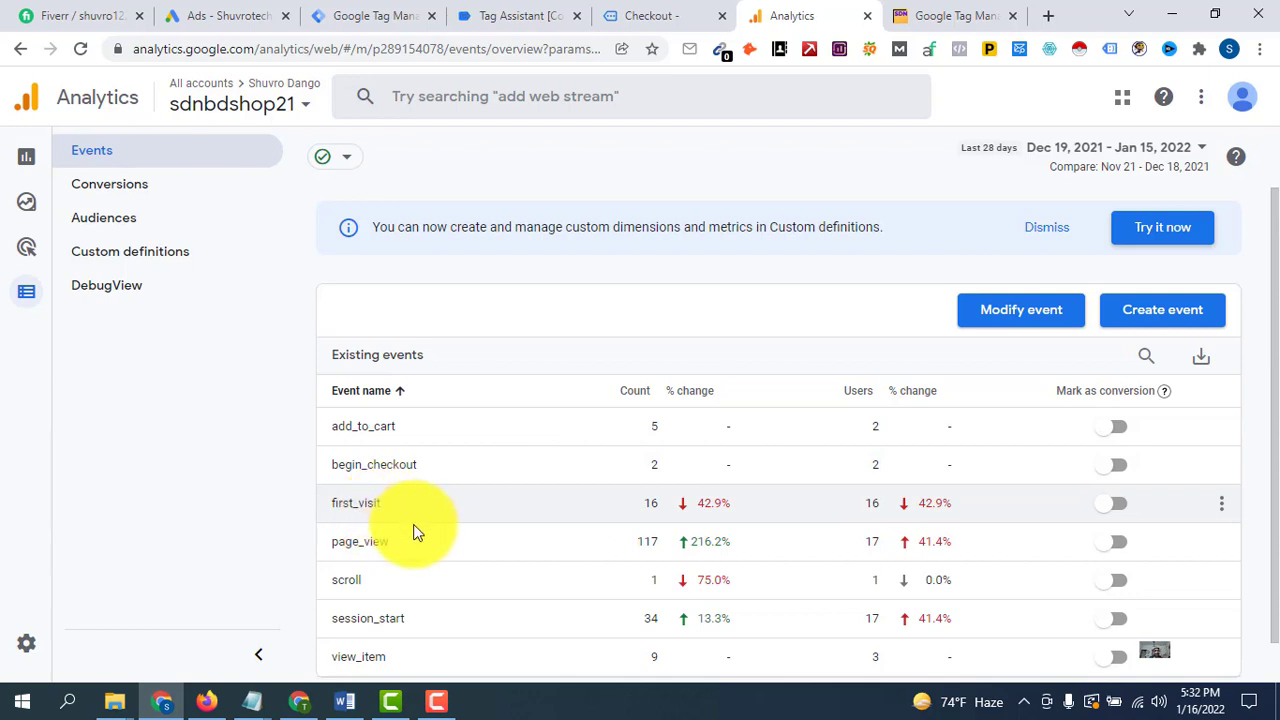
scroll(395, 538, down, 1)
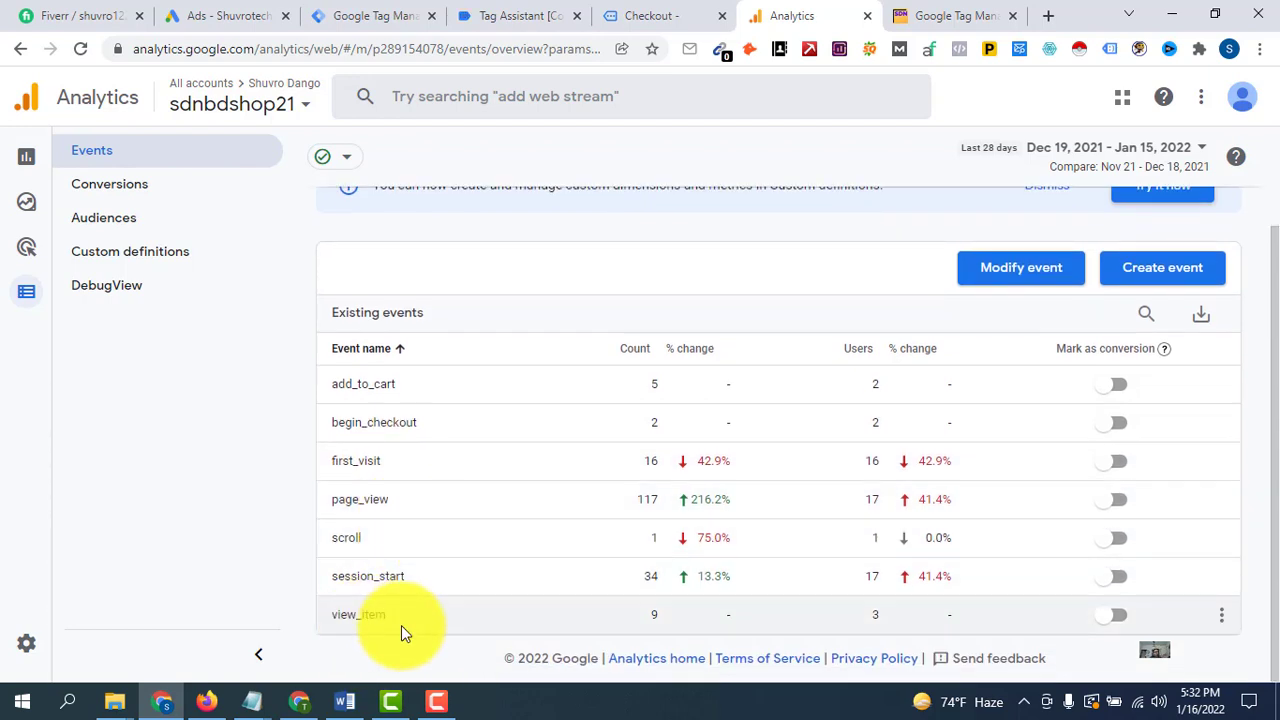
click(152, 184)
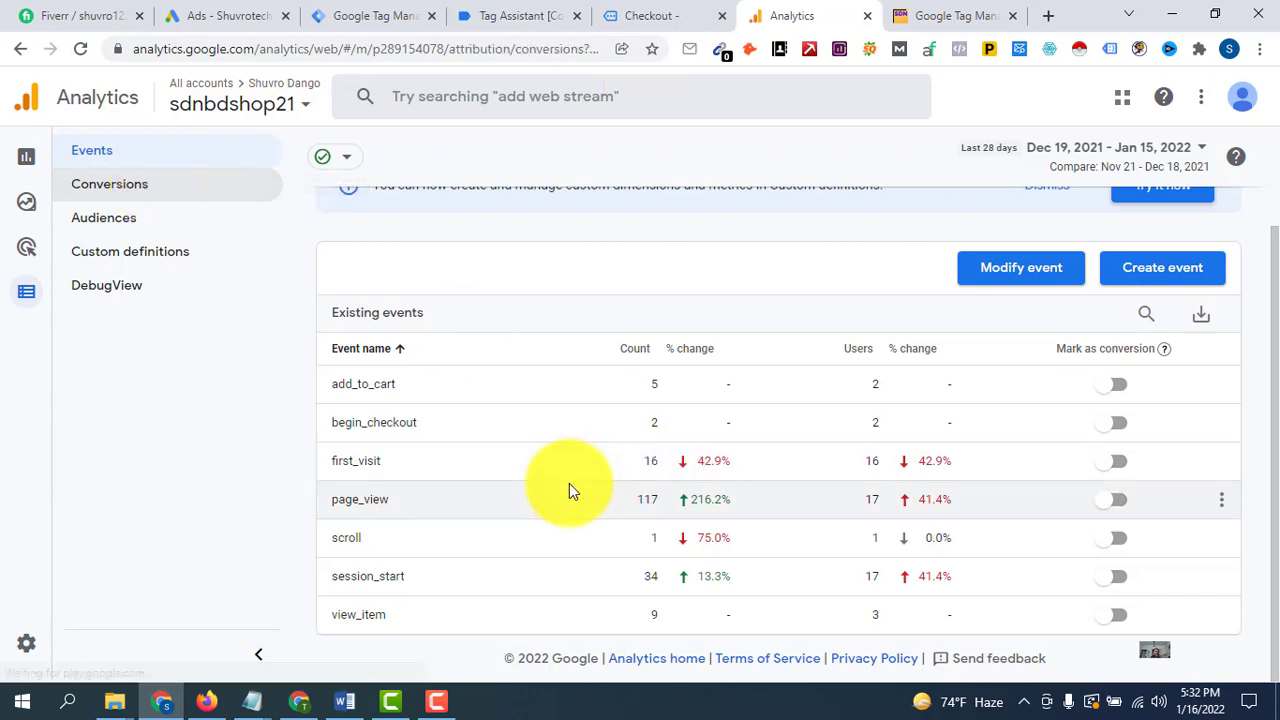